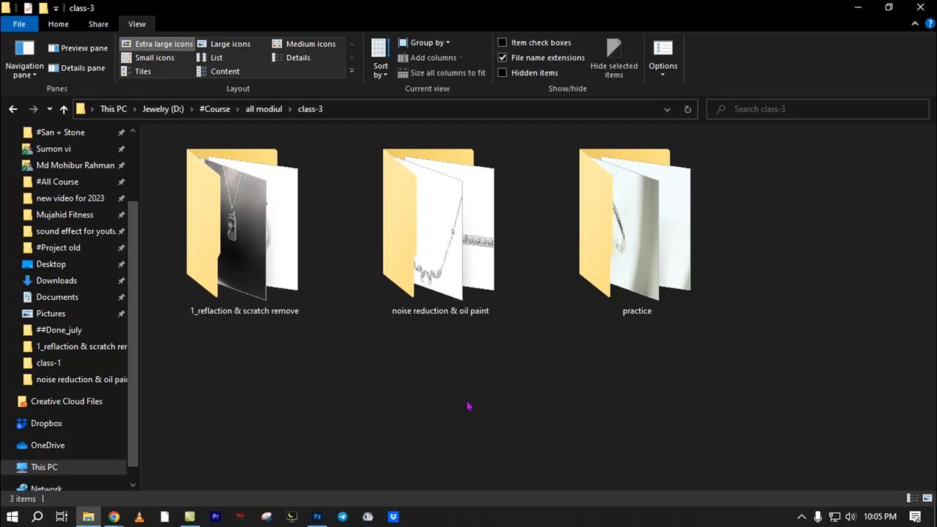
Step: Check the ongoing Google Meet call in Chrome and return to the class-3 folder
{"action": "mouse_move", "coordinate": [114, 517]}
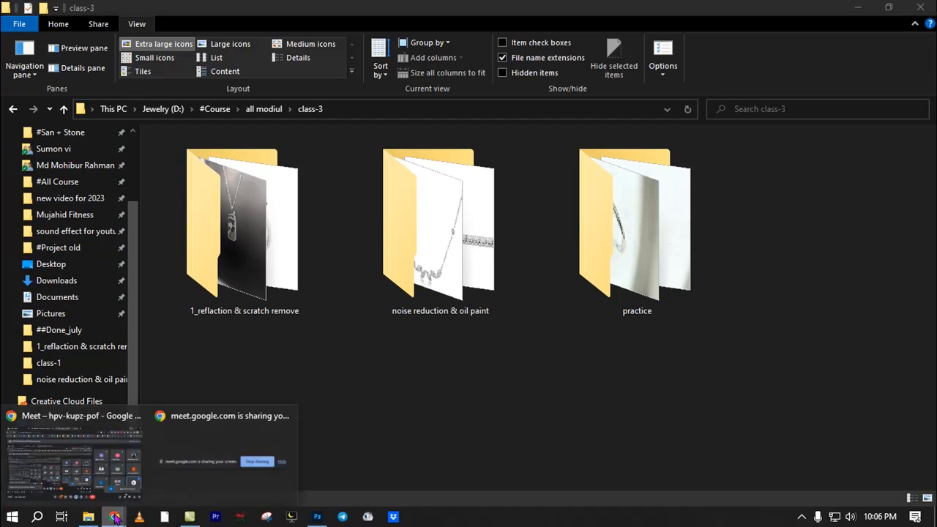
{"action": "left_click", "coordinate": [109, 482]}
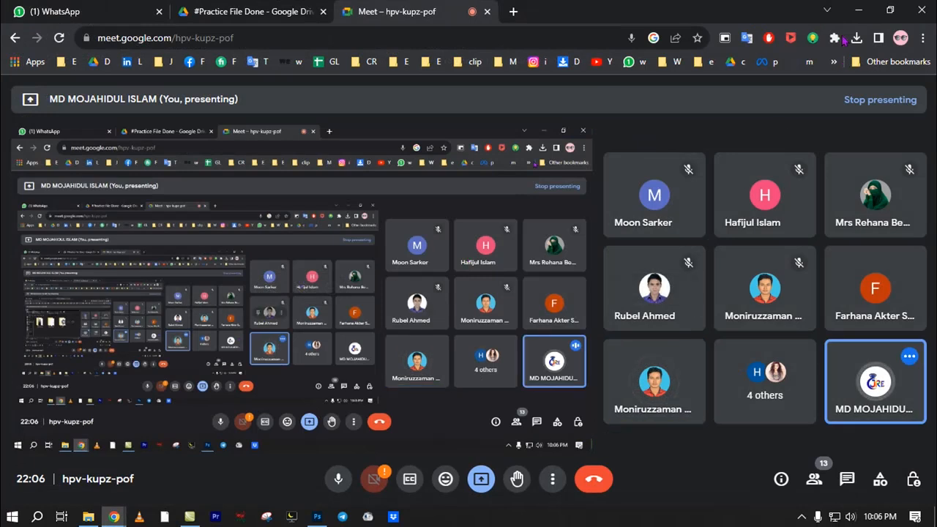
{"action": "left_click", "coordinate": [858, 10]}
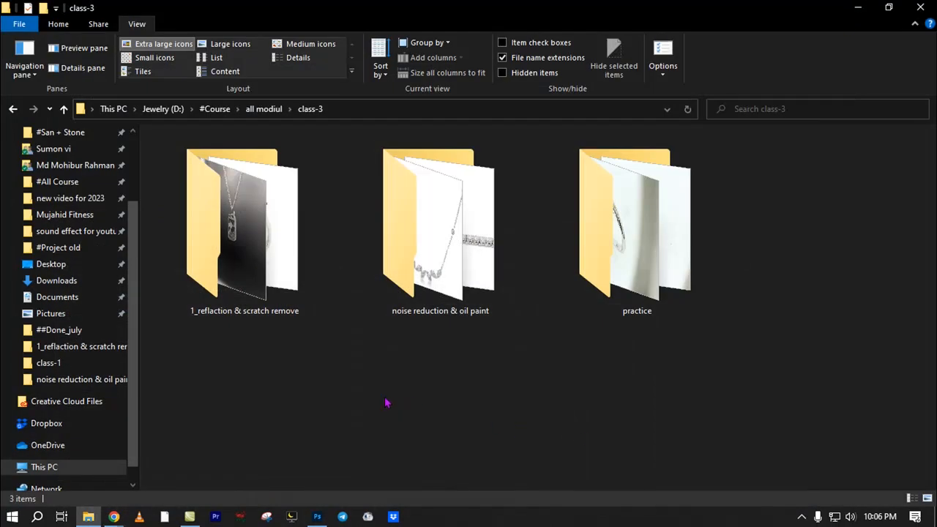
Step: Open 01-41-167..psd in Photoshop from the third student subfolder of the practice folder
{"action": "double_click", "coordinate": [587, 316]}
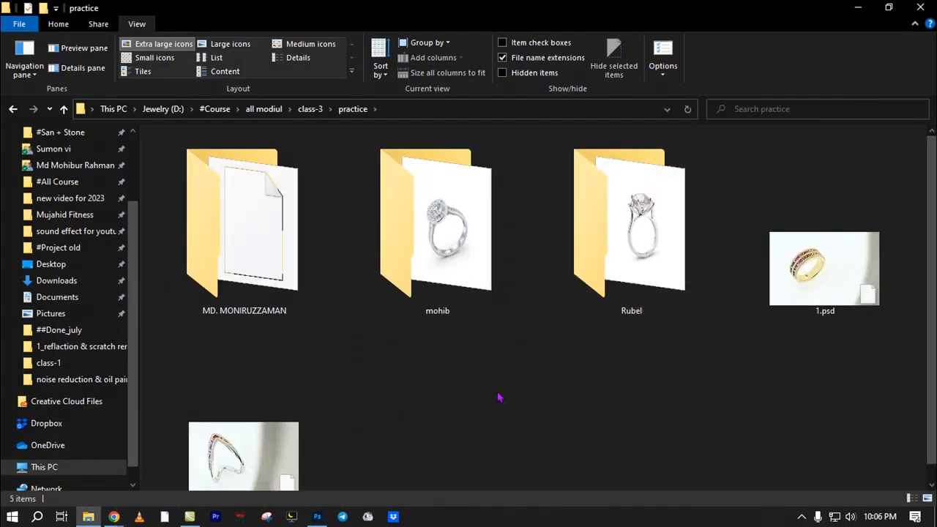
{"action": "left_click", "coordinate": [469, 297]}
{"action": "left_click", "coordinate": [470, 392]}
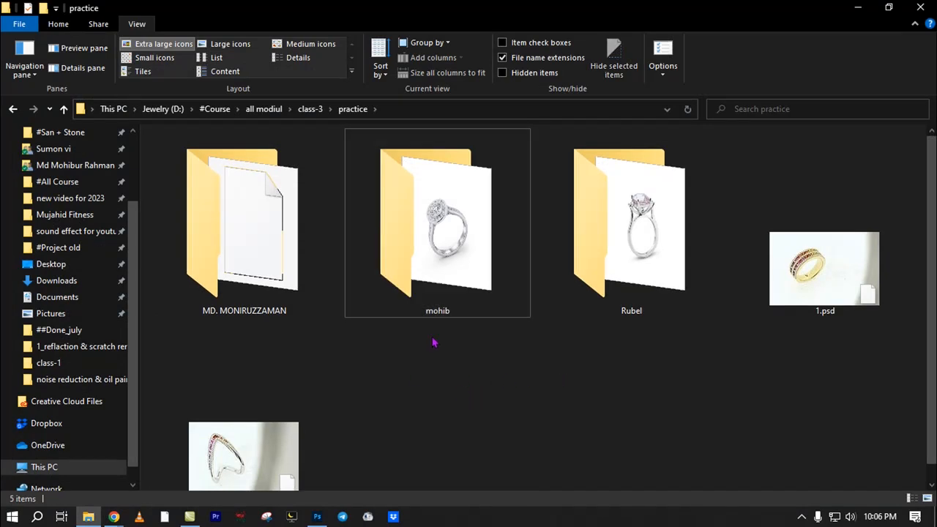
{"action": "double_click", "coordinate": [631, 264]}
{"action": "left_click_drag", "start_coordinate": [173, 153], "coordinate": [852, 378]}
Step: Examine the ring's shank up close and look through the contents of the CC group
{"action": "left_click_drag", "start_coordinate": [543, 353], "coordinate": [634, 292]}
{"action": "left_click_drag", "start_coordinate": [462, 403], "coordinate": [394, 410]}
{"action": "left_click_drag", "start_coordinate": [453, 373], "coordinate": [376, 415]}
{"action": "left_click_drag", "start_coordinate": [478, 315], "coordinate": [474, 366]}
{"action": "left_click_drag", "start_coordinate": [544, 290], "coordinate": [522, 330]}
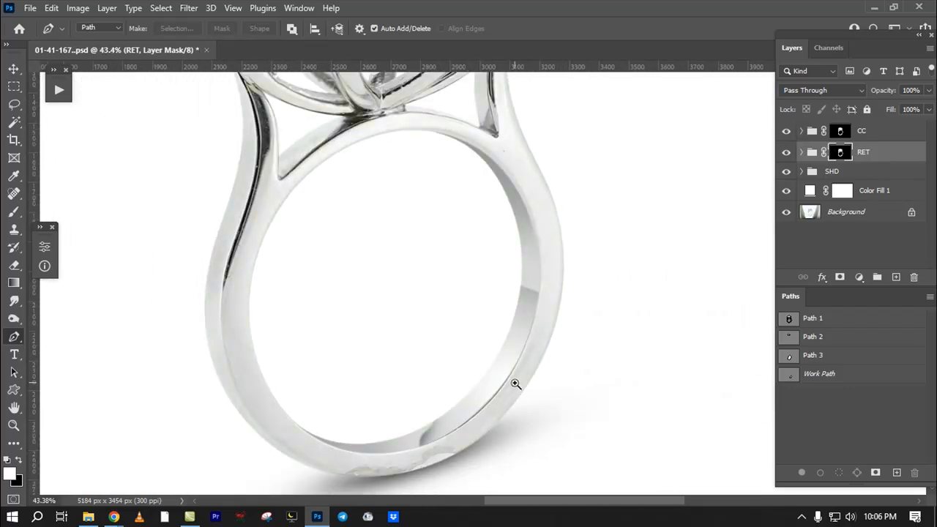
{"action": "scroll", "coordinate": [548, 407], "scroll_direction": "up", "scroll_amount": 2}
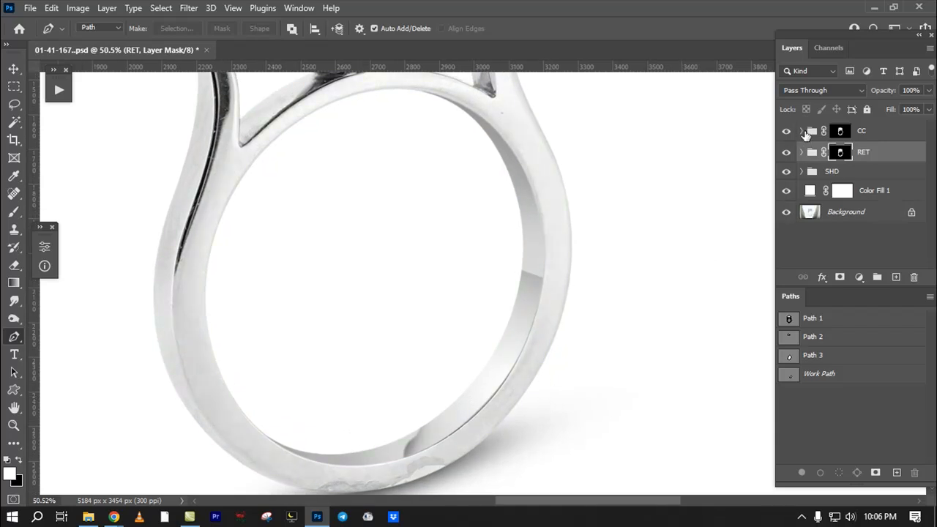
{"action": "left_click", "coordinate": [803, 132]}
{"action": "left_click", "coordinate": [881, 153]}
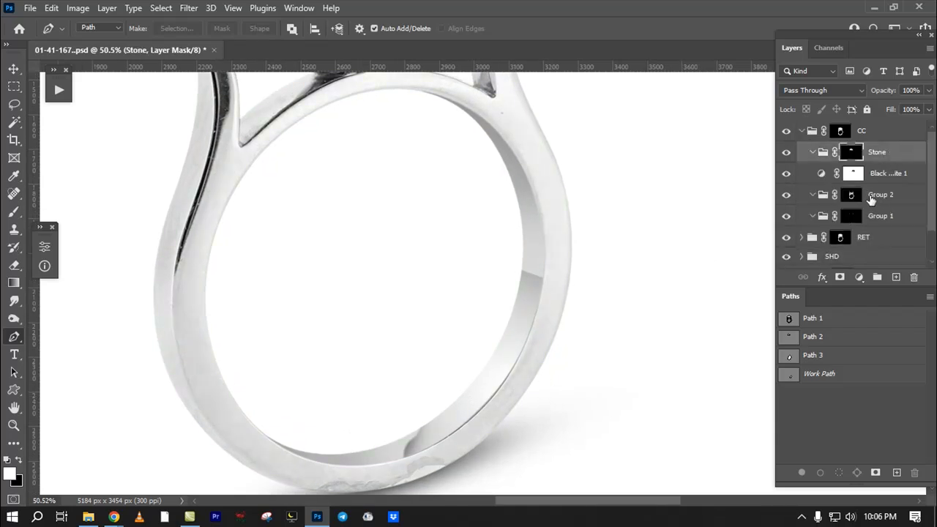
{"action": "left_click", "coordinate": [863, 134]}
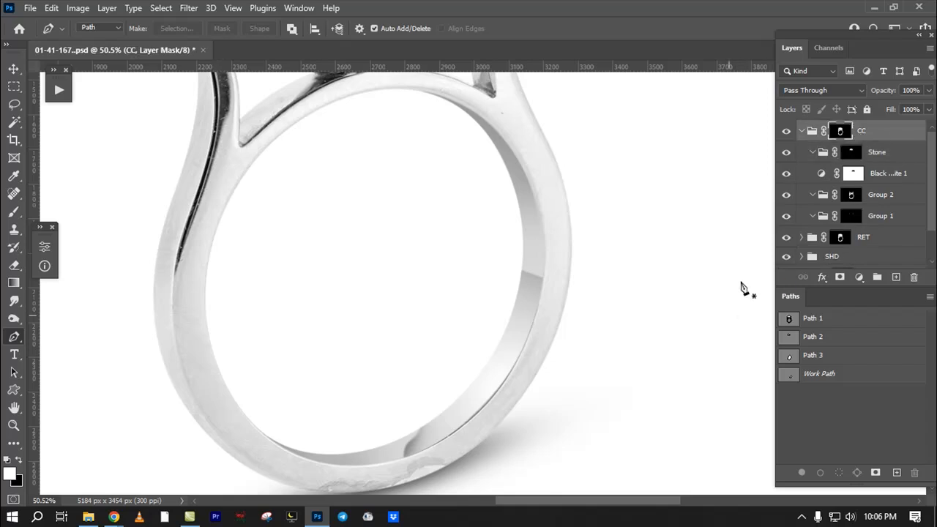
{"action": "left_click", "coordinate": [803, 132]}
{"action": "left_click_drag", "start_coordinate": [564, 302], "coordinate": [586, 307]}
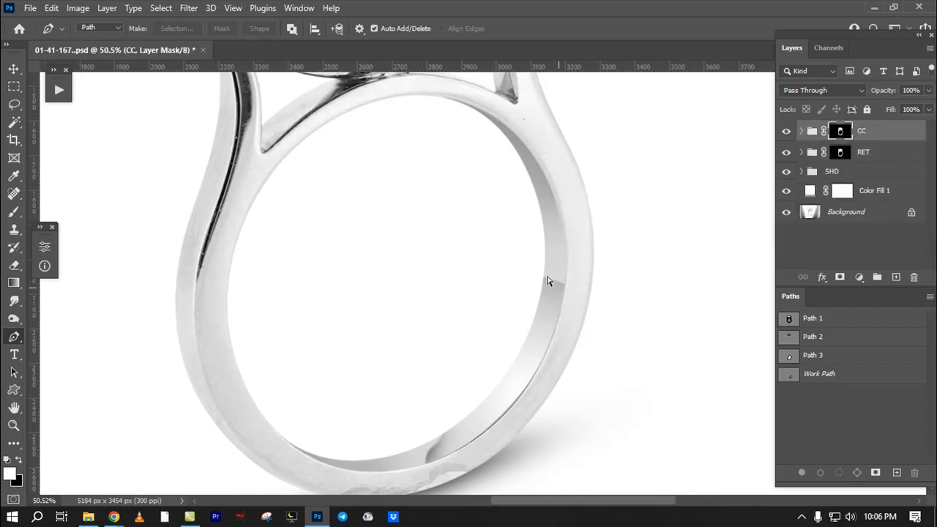
Step: Close 01-41-167..psd without saving the changes and return to its folder in File Explorer
{"action": "key", "text": "ctrl+w"}
{"action": "left_click", "coordinate": [481, 208]}
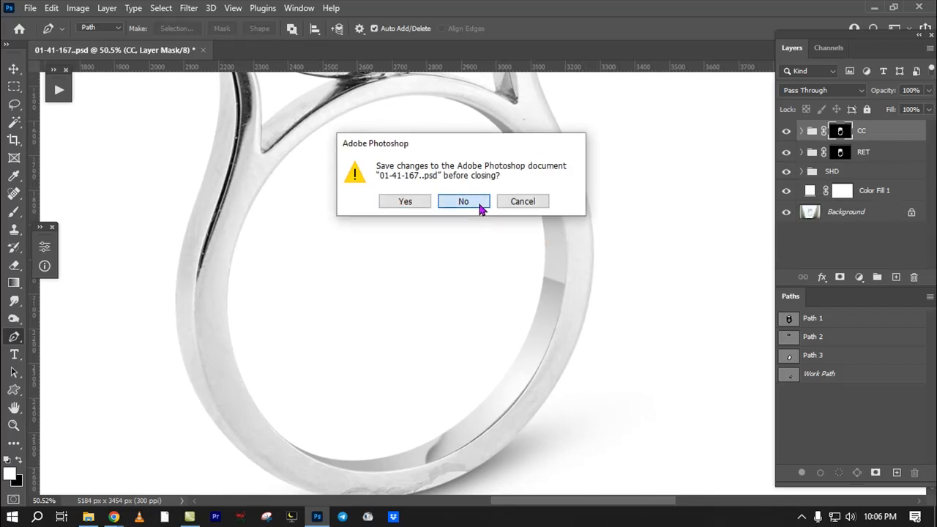
{"action": "key", "text": "alt+Tab"}
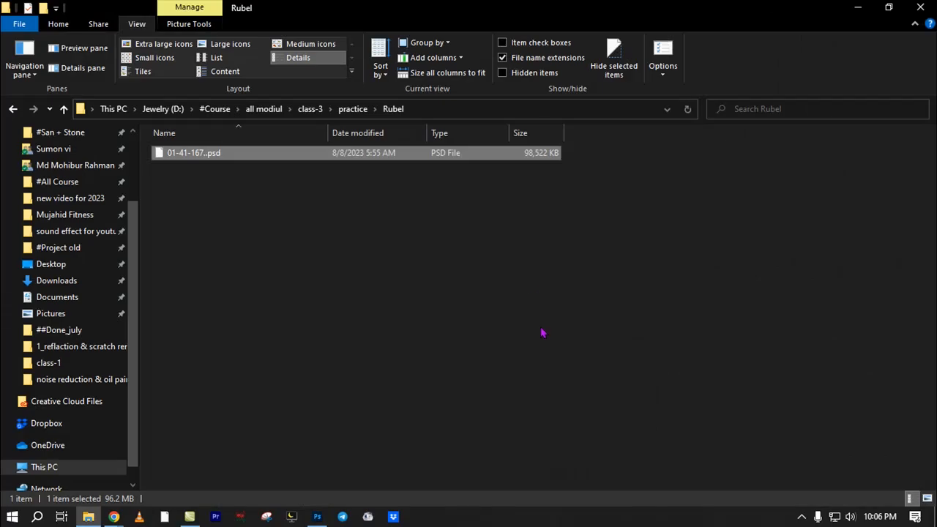
Step: Go back to the practice folder and open Shank practice.psd from the first student subfolder in Photoshop
{"action": "left_click", "coordinate": [349, 110]}
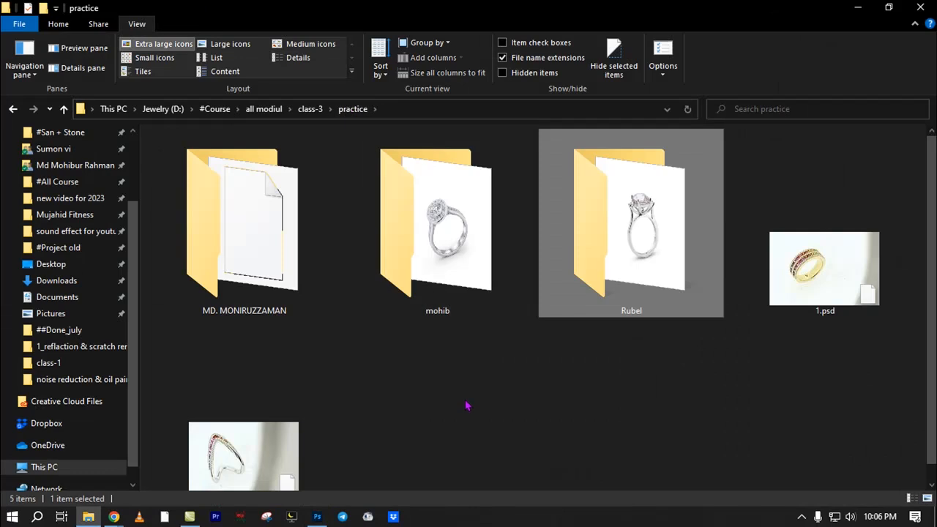
{"action": "left_click", "coordinate": [446, 266]}
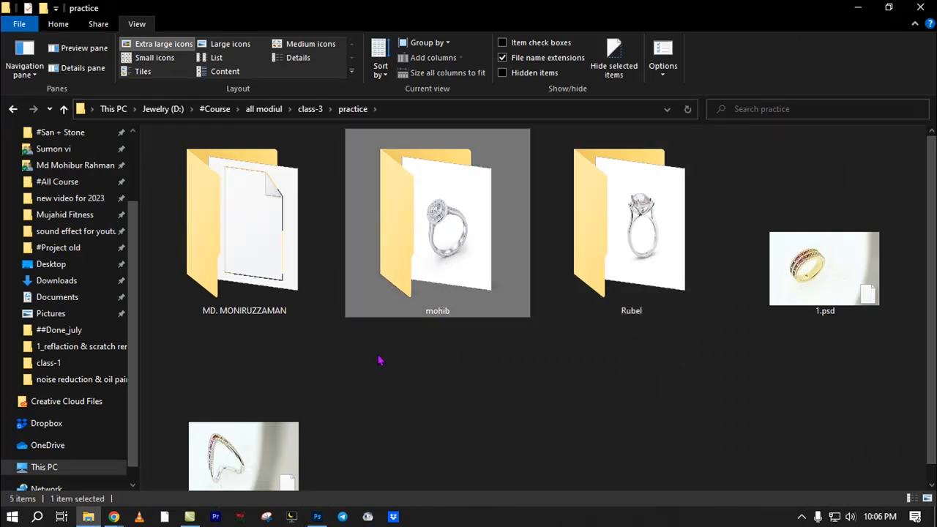
{"action": "double_click", "coordinate": [267, 242]}
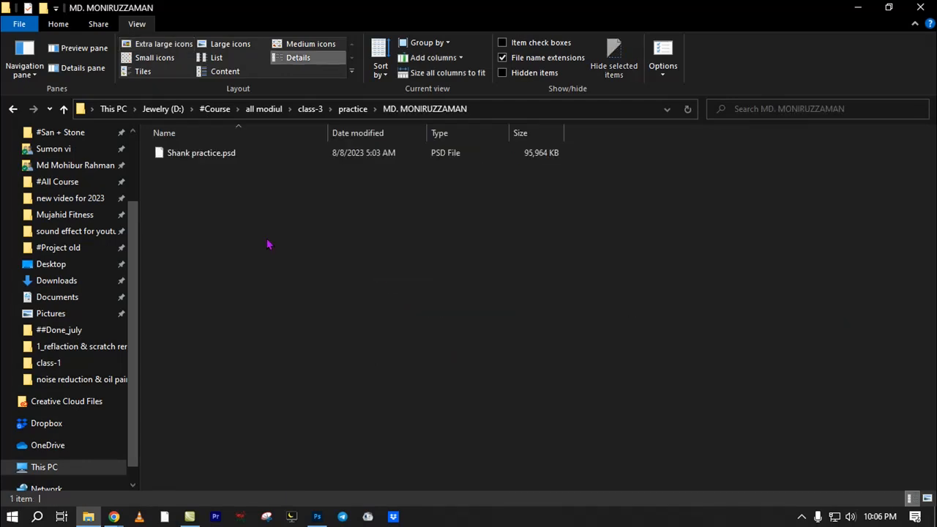
{"action": "left_click_drag", "start_coordinate": [160, 158], "coordinate": [842, 398]}
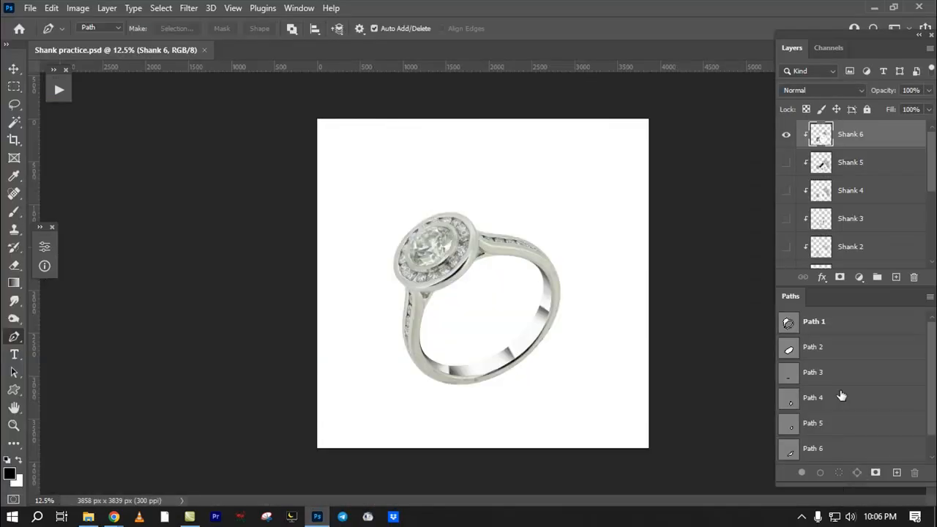
Step: Hide the Shank 6 layer and show Shank 1 to inspect its reflection on the inner band
{"action": "left_click", "coordinate": [786, 136]}
{"action": "scroll", "coordinate": [813, 203], "scroll_direction": "down", "scroll_amount": 3}
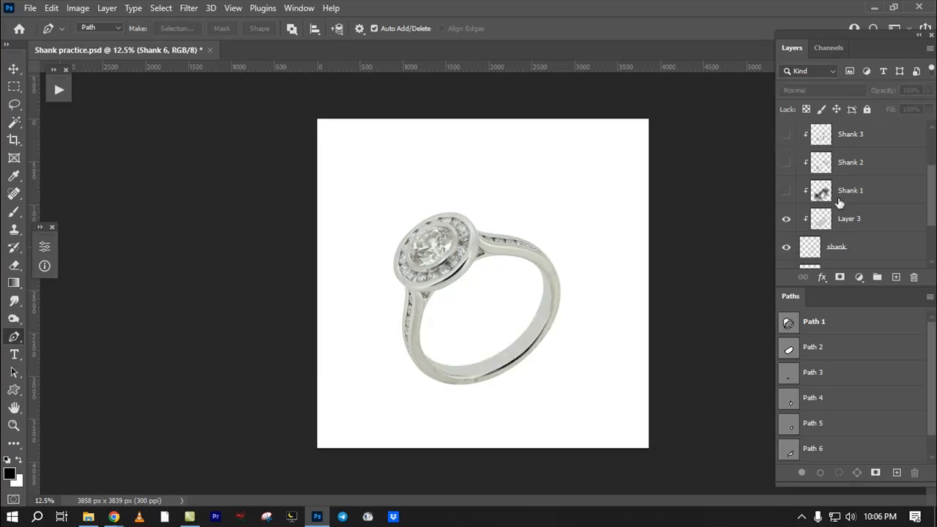
{"action": "left_click", "coordinate": [787, 192]}
{"action": "left_click", "coordinate": [786, 192]}
{"action": "left_click", "coordinate": [786, 192]}
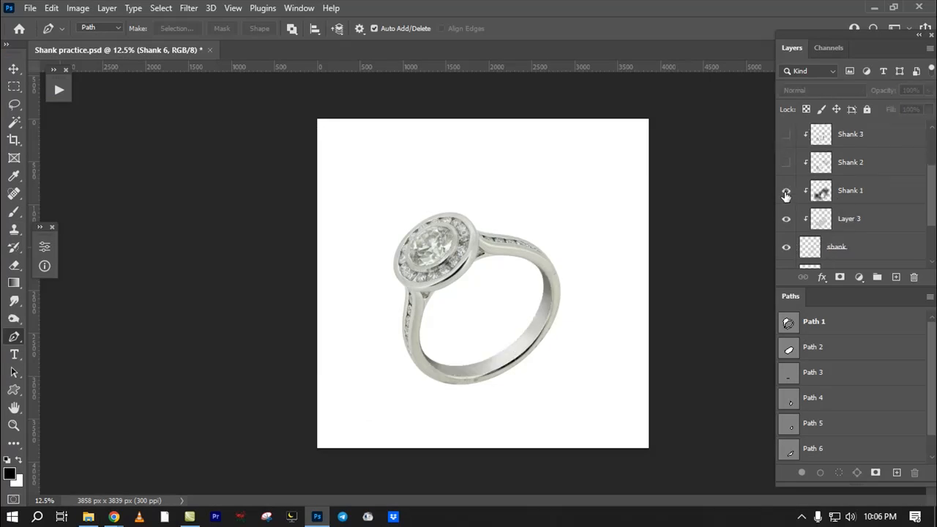
{"action": "left_click", "coordinate": [529, 394], "text": "ctrl"}
{"action": "left_click_drag", "start_coordinate": [535, 369], "coordinate": [510, 412]}
{"action": "left_click_drag", "start_coordinate": [510, 357], "coordinate": [533, 387]}
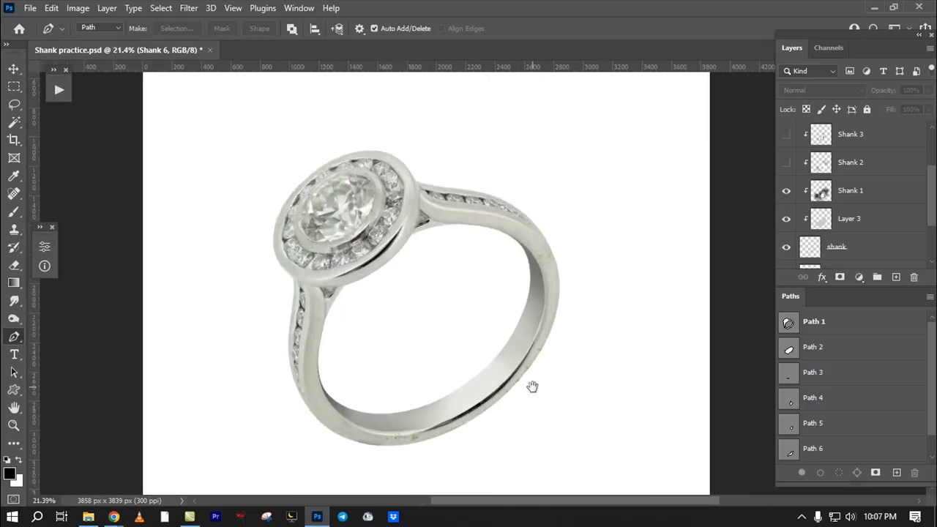
Step: Hide the Shank 1 layer and show Shank 2 to review that version of the inner band
{"action": "left_click", "coordinate": [787, 192]}
{"action": "left_click", "coordinate": [786, 162]}
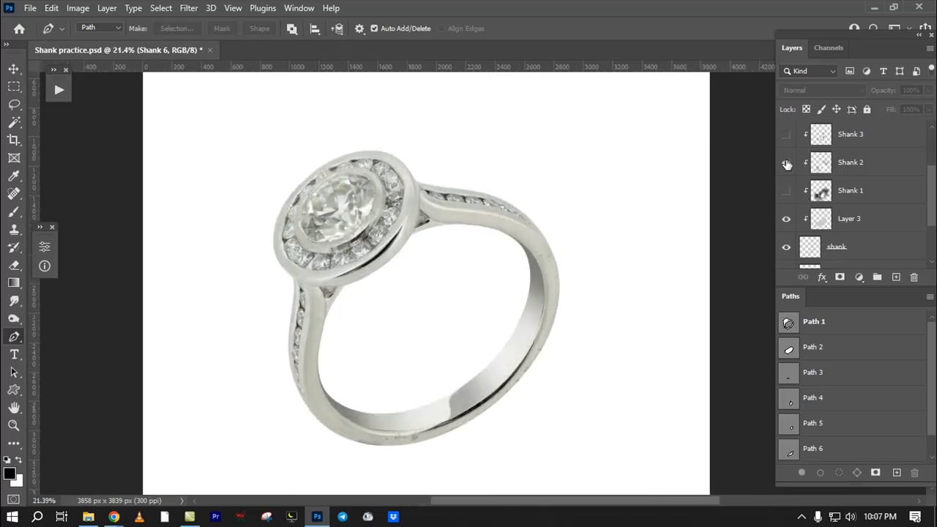
{"action": "left_click_drag", "start_coordinate": [563, 366], "coordinate": [557, 392]}
{"action": "scroll", "coordinate": [586, 374], "scroll_direction": "down", "scroll_amount": 3}
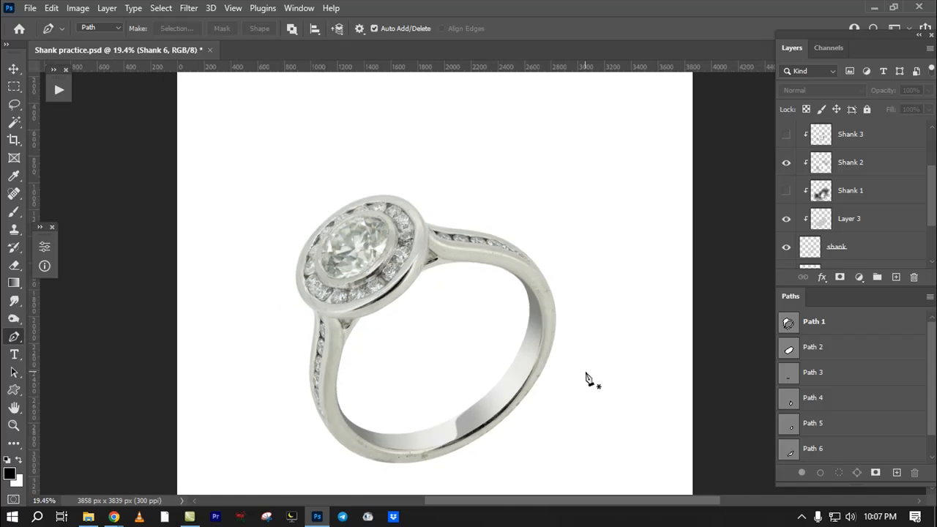
{"action": "scroll", "coordinate": [588, 377], "scroll_direction": "up", "scroll_amount": 1}
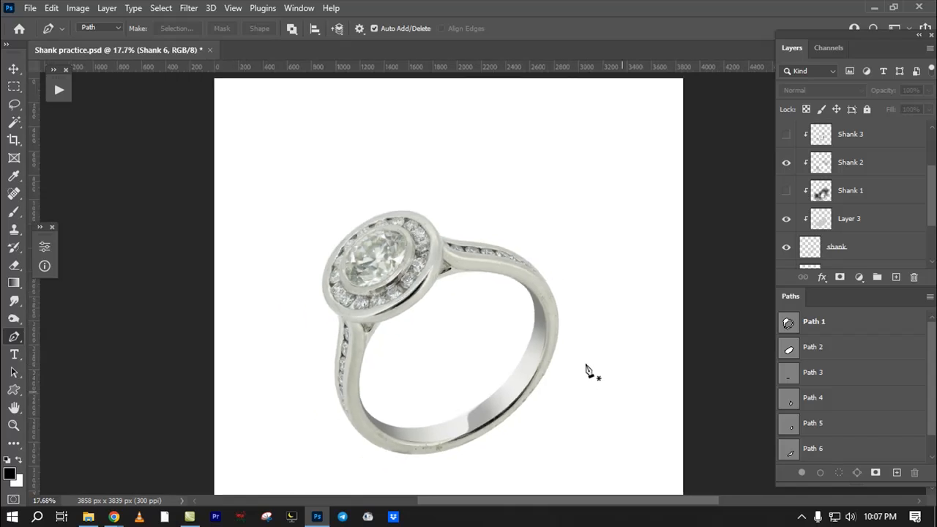
Step: Replace the visible Shank 2 layer with Shank 3, and inspect its outline as a temporary selection
{"action": "left_click", "coordinate": [786, 162]}
{"action": "scroll", "coordinate": [792, 169], "scroll_direction": "up", "scroll_amount": 1}
{"action": "left_click", "coordinate": [787, 186]}
{"action": "left_click", "coordinate": [788, 186]}
{"action": "left_click", "coordinate": [785, 164]}
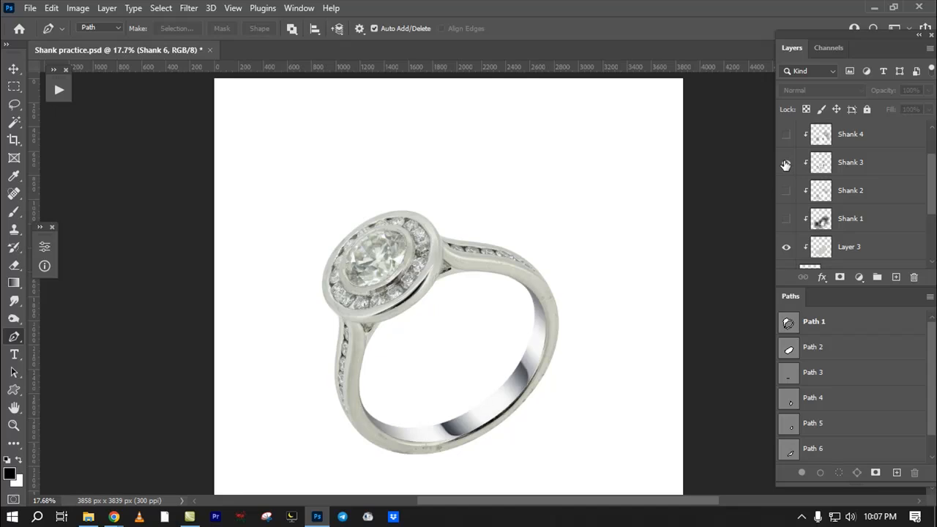
{"action": "left_click", "coordinate": [817, 167], "text": "ctrl"}
{"action": "mouse_move", "coordinate": [540, 345]}
{"action": "left_mouse_down"}
{"action": "mouse_move", "coordinate": [582, 383]}
{"action": "mouse_move", "coordinate": [561, 325]}
{"action": "mouse_move", "coordinate": [537, 317]}
{"action": "mouse_move", "coordinate": [533, 303]}
{"action": "mouse_move", "coordinate": [533, 336]}
{"action": "left_mouse_up"}
{"action": "key", "text": "ctrl+d"}
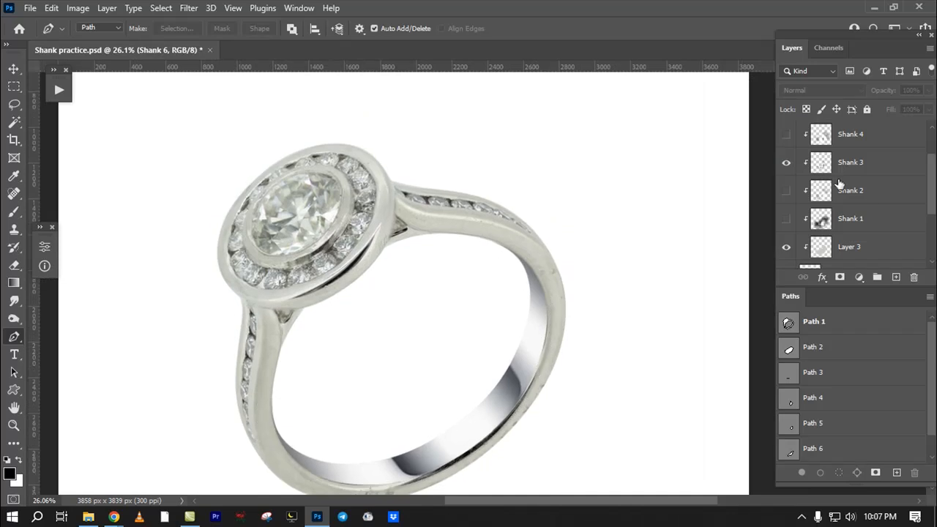
Step: Hide Shank 3 and show Shank 4 to compare the band with and without its reflection
{"action": "scroll", "coordinate": [834, 183], "scroll_direction": "up", "scroll_amount": 1}
{"action": "left_click", "coordinate": [787, 190]}
{"action": "left_click", "coordinate": [786, 164]}
{"action": "left_click", "coordinate": [784, 166]}
{"action": "scroll", "coordinate": [505, 314], "scroll_direction": "down", "scroll_amount": 2}
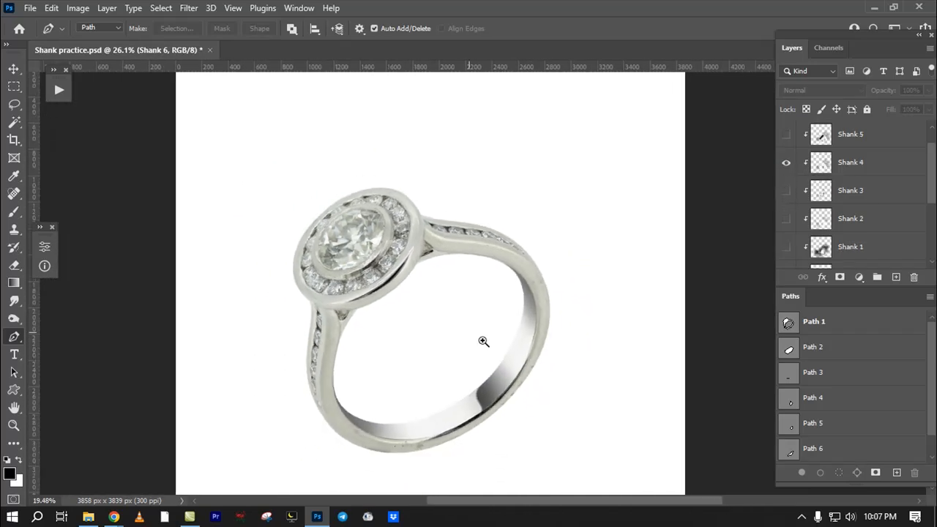
{"action": "left_click_drag", "start_coordinate": [505, 339], "coordinate": [515, 379]}
{"action": "scroll", "coordinate": [801, 188], "scroll_direction": "up", "scroll_amount": 1}
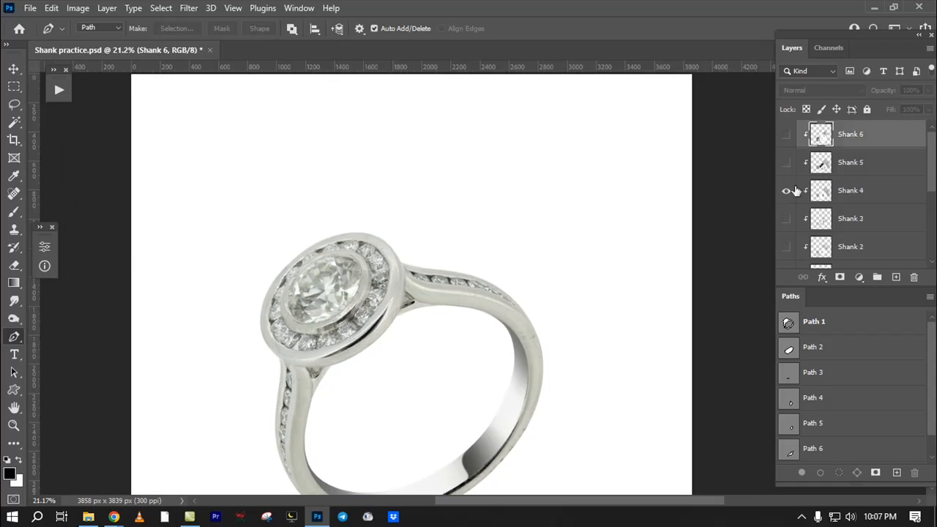
{"action": "left_click", "coordinate": [788, 191]}
{"action": "left_click_drag", "start_coordinate": [459, 457], "coordinate": [472, 401]}
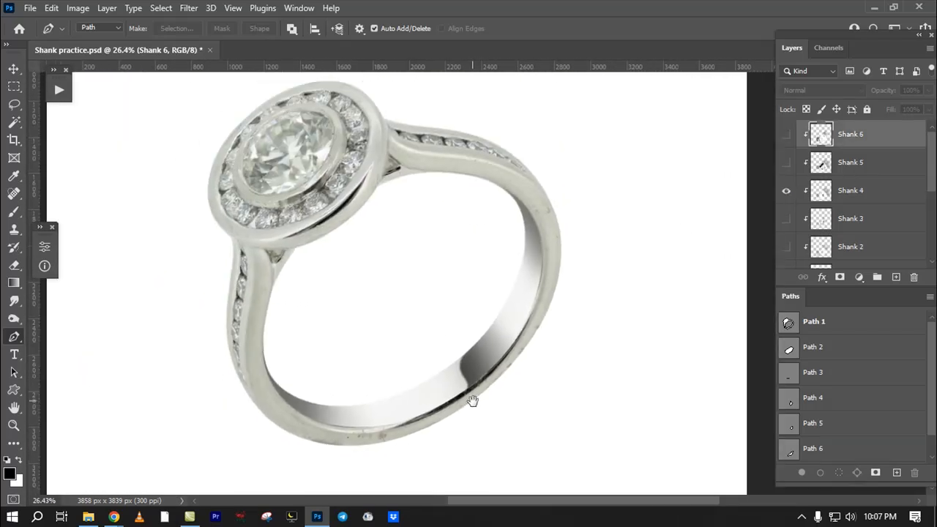
Step: Hide Shank 4, show Shank 5 and inspect its painted area by loading the layer's outline as a selection
{"action": "left_click", "coordinate": [785, 191]}
{"action": "left_click", "coordinate": [785, 162]}
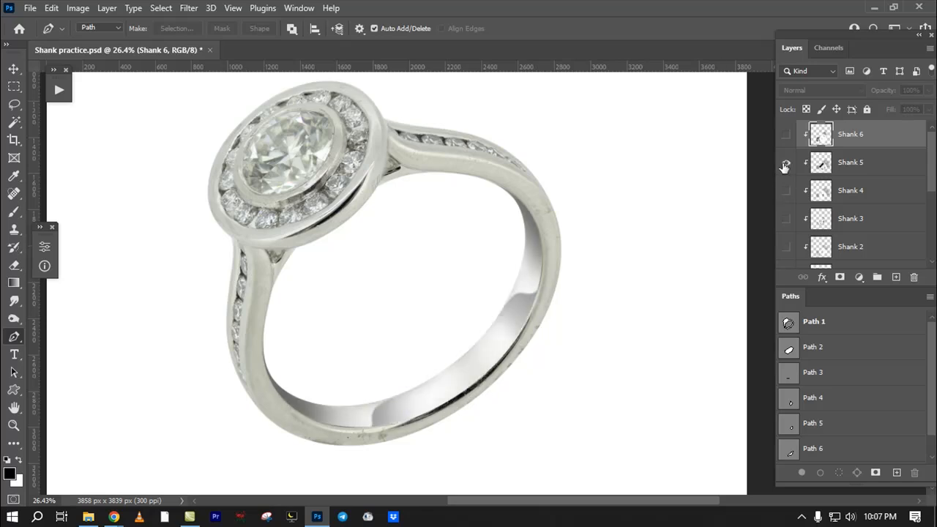
{"action": "left_click", "coordinate": [819, 166], "text": "ctrl"}
{"action": "left_click_drag", "start_coordinate": [557, 292], "coordinate": [560, 344]}
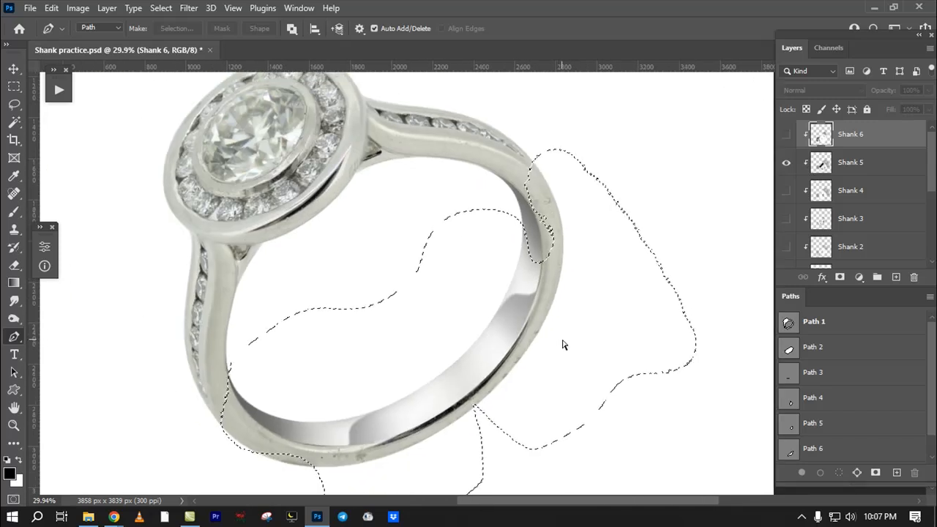
{"action": "key", "text": "alt+Tab"}
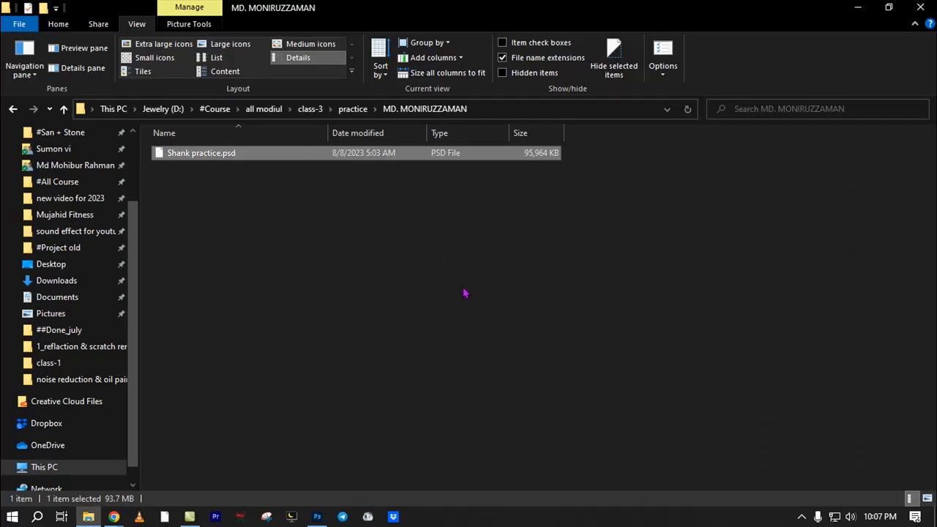
{"action": "key", "text": "alt+Tab"}
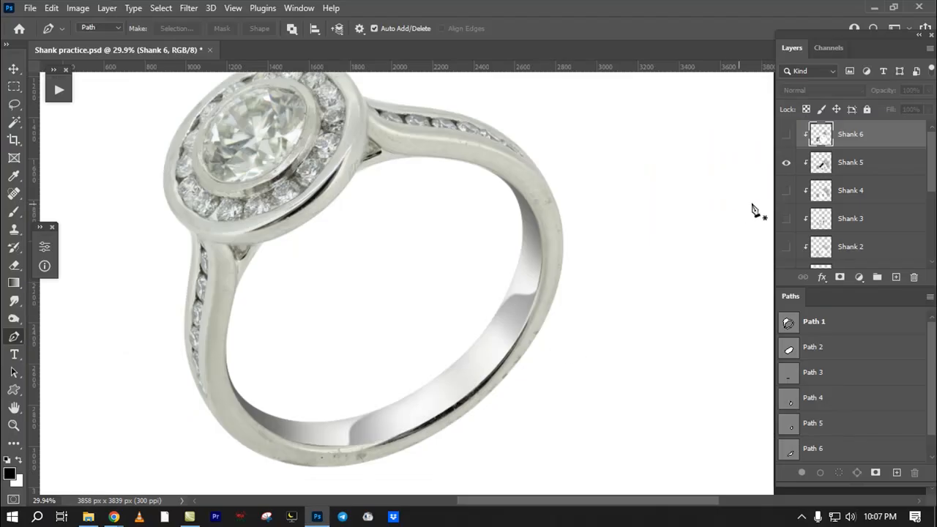
Step: Compare the inner band with Shank 5 on and off, and recheck that layer's outline as a temporary selection
{"action": "left_click", "coordinate": [788, 164]}
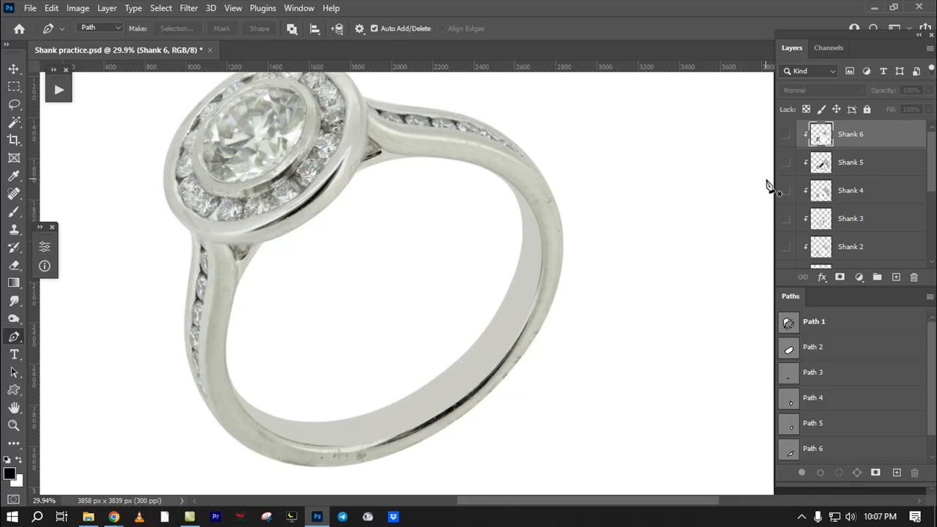
{"action": "left_click", "coordinate": [787, 163]}
{"action": "left_click", "coordinate": [787, 163]}
{"action": "left_click", "coordinate": [821, 164], "text": "ctrl"}
{"action": "key", "text": "ctrl+d"}
Step: Hide the Shank 5 layer and show Shank 6 to view its reflections on the whole ring
{"action": "left_click", "coordinate": [787, 163]}
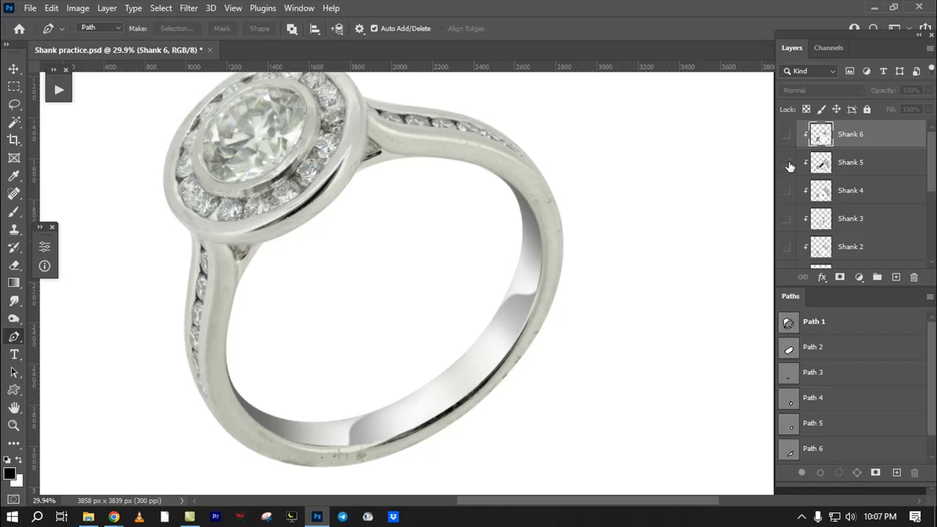
{"action": "left_click", "coordinate": [787, 162]}
{"action": "left_click", "coordinate": [786, 136]}
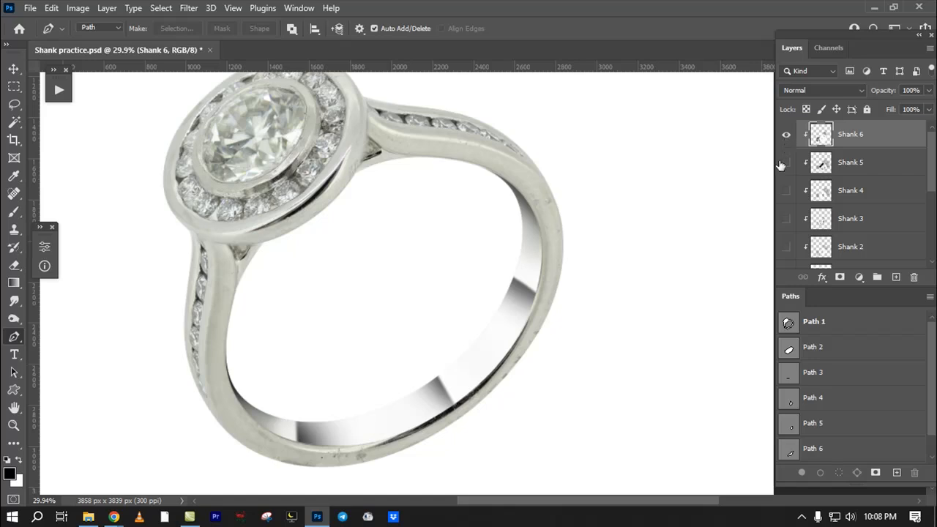
{"action": "scroll", "coordinate": [542, 333], "scroll_direction": "down", "scroll_amount": 3}
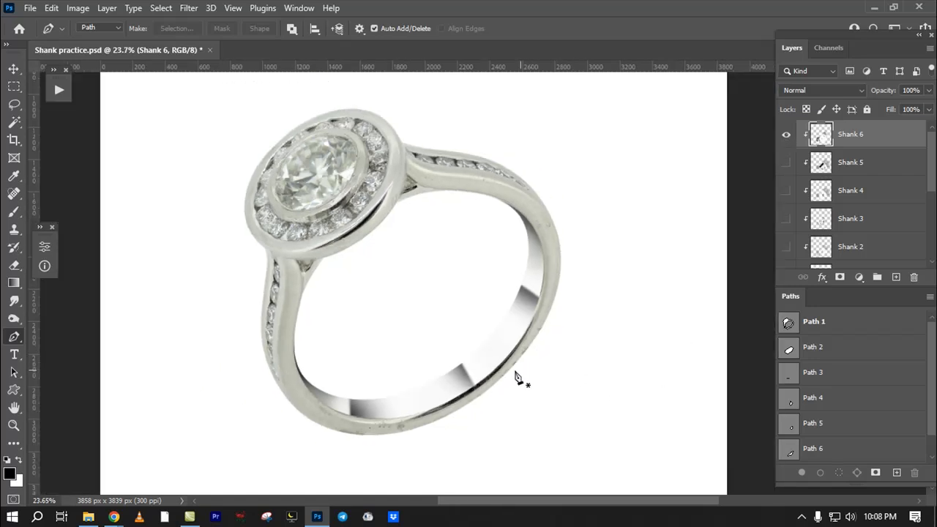
Step: Load Path 2 as a selection and add a new layer above Shank 6
{"action": "scroll", "coordinate": [545, 366], "scroll_direction": "up", "scroll_amount": 5}
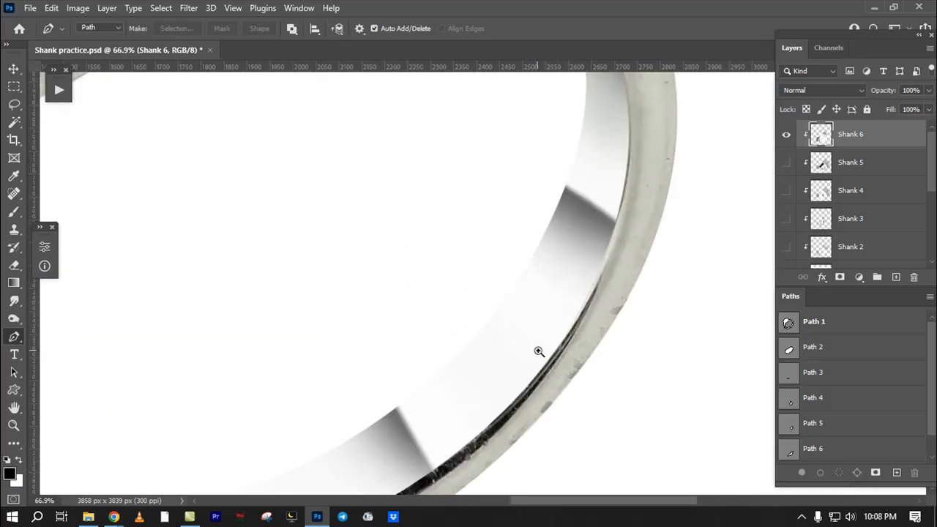
{"action": "scroll", "coordinate": [538, 352], "scroll_direction": "down", "scroll_amount": 4}
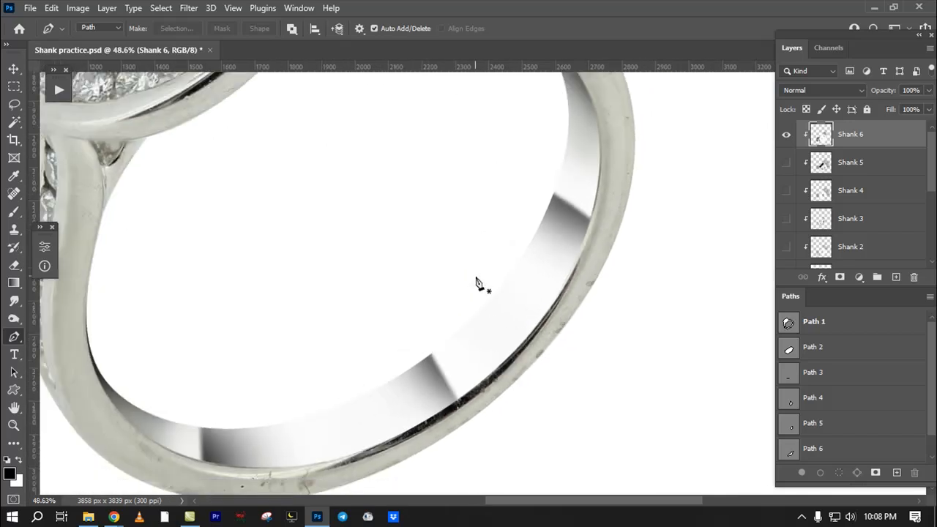
{"action": "scroll", "coordinate": [522, 318], "scroll_direction": "down", "scroll_amount": 3}
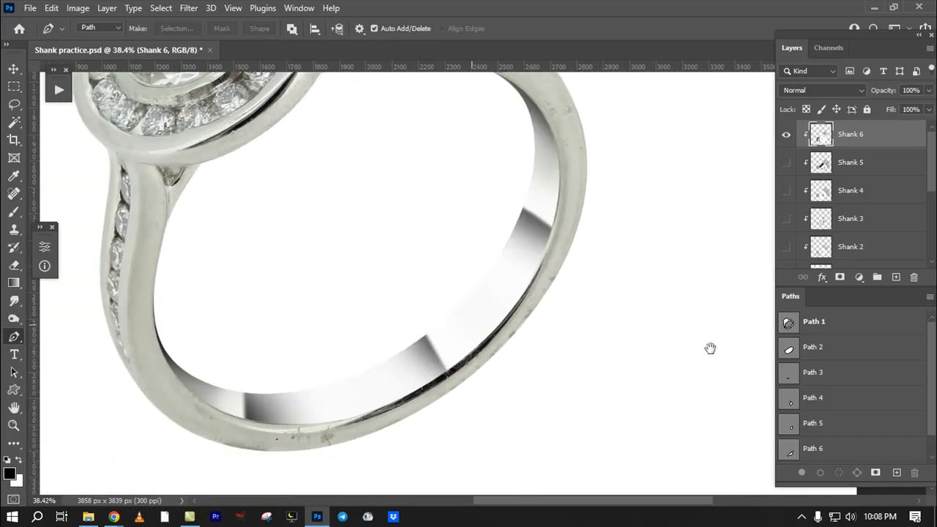
{"action": "left_click", "coordinate": [789, 350], "text": "ctrl"}
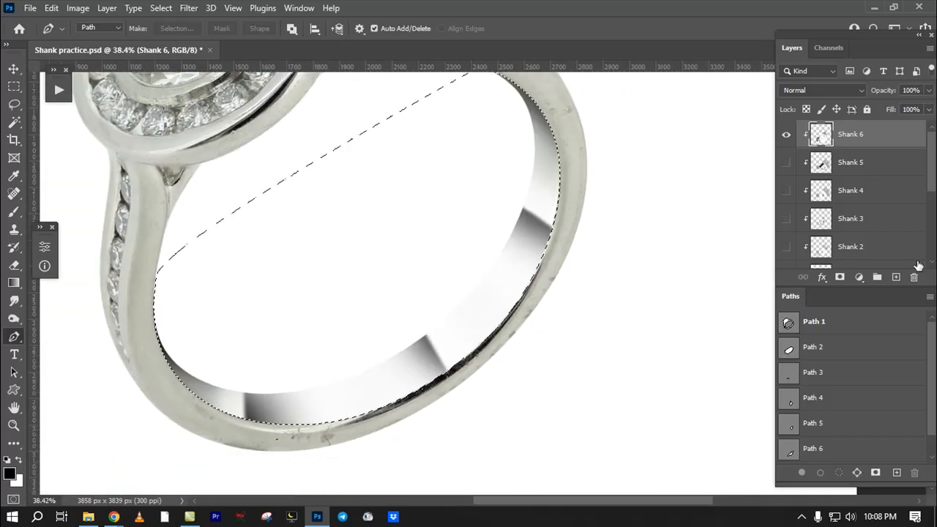
{"action": "left_click", "coordinate": [896, 277]}
Step: Brush soft light-grey shading along the inner band on the new layer within the Path 1 outline, and clear the selection
{"action": "key", "text": "b"}
{"action": "key", "text": "x"}
{"action": "right_click", "coordinate": [450, 237], "text": "alt"}
{"action": "left_click_drag", "start_coordinate": [449, 251], "coordinate": [429, 249]}
{"action": "key", "text": "ctrl+z"}
{"action": "left_click", "coordinate": [786, 330], "text": "ctrl"}
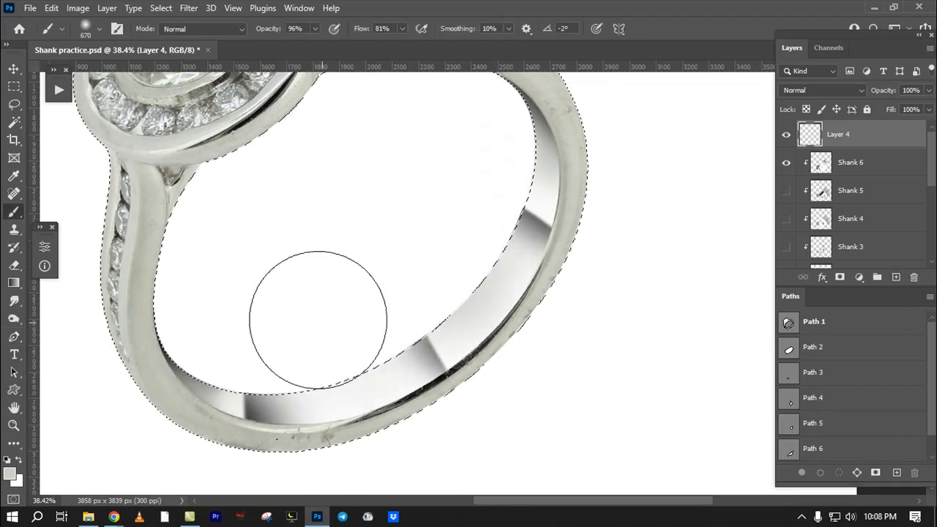
{"action": "right_click", "coordinate": [436, 180], "text": "alt"}
{"action": "key", "text": "ctrl+d"}
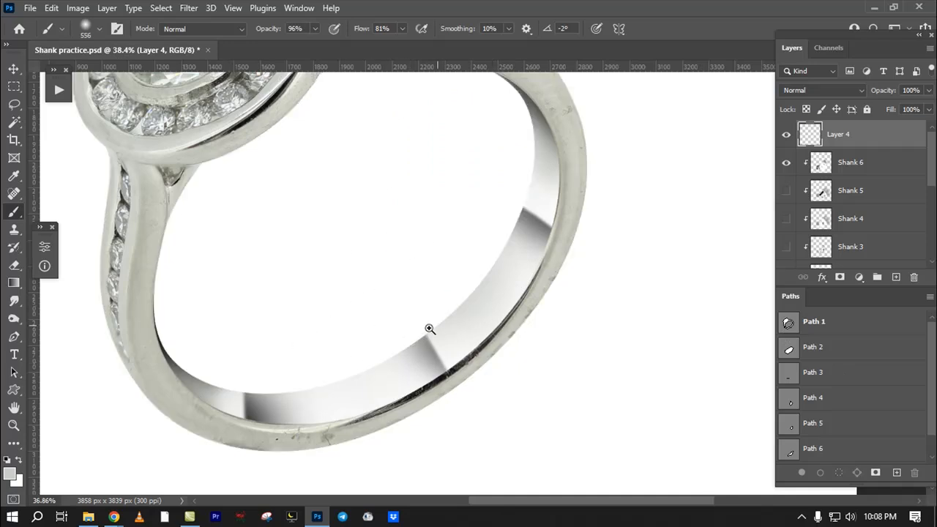
Step: Hide Layer 4, circle the bright inner band areas with the Lasso, and restore the layer with the selection cleared
{"action": "left_click_drag", "start_coordinate": [438, 326], "coordinate": [449, 330]}
{"action": "left_click", "coordinate": [785, 134]}
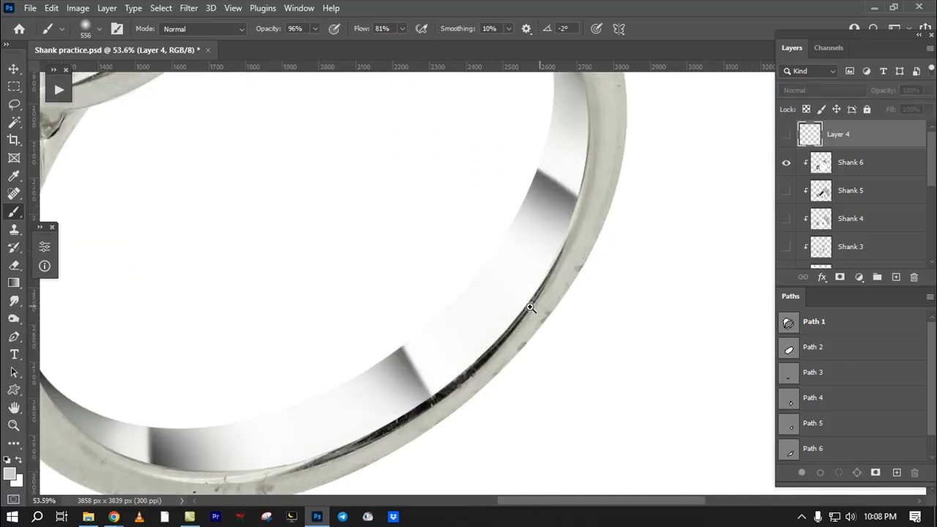
{"action": "left_click_drag", "start_coordinate": [532, 307], "coordinate": [477, 335]}
{"action": "key", "text": "l"}
{"action": "mouse_move", "coordinate": [485, 279]}
{"action": "left_mouse_down"}
{"action": "mouse_move", "coordinate": [544, 364]}
{"action": "mouse_move", "coordinate": [440, 350]}
{"action": "mouse_move", "coordinate": [506, 268]}
{"action": "left_mouse_up"}
{"action": "mouse_move", "coordinate": [518, 320]}
{"action": "left_mouse_down"}
{"action": "mouse_move", "coordinate": [545, 348]}
{"action": "mouse_move", "coordinate": [468, 344]}
{"action": "left_mouse_up"}
{"action": "key", "text": "d"}
{"action": "left_click", "coordinate": [785, 134]}
{"action": "key", "text": "ctrl+d"}
{"action": "left_click_drag", "start_coordinate": [557, 305], "coordinate": [532, 252]}
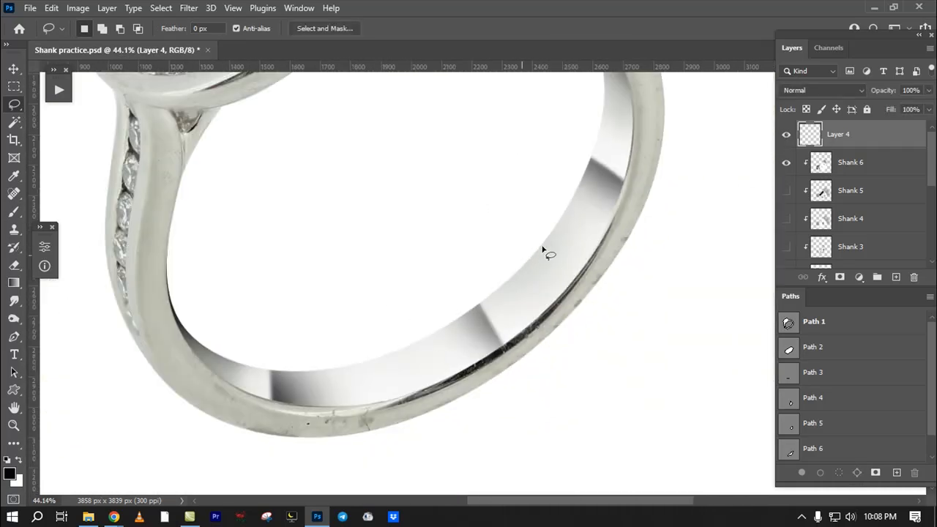
Step: Compare the inner band with Layer 4 on and off, ending with it visible on the whole ring
{"action": "left_click", "coordinate": [787, 137]}
{"action": "left_click", "coordinate": [787, 136]}
{"action": "left_click", "coordinate": [787, 137]}
{"action": "left_click", "coordinate": [787, 136]}
{"action": "left_click_drag", "start_coordinate": [550, 323], "coordinate": [496, 416]}
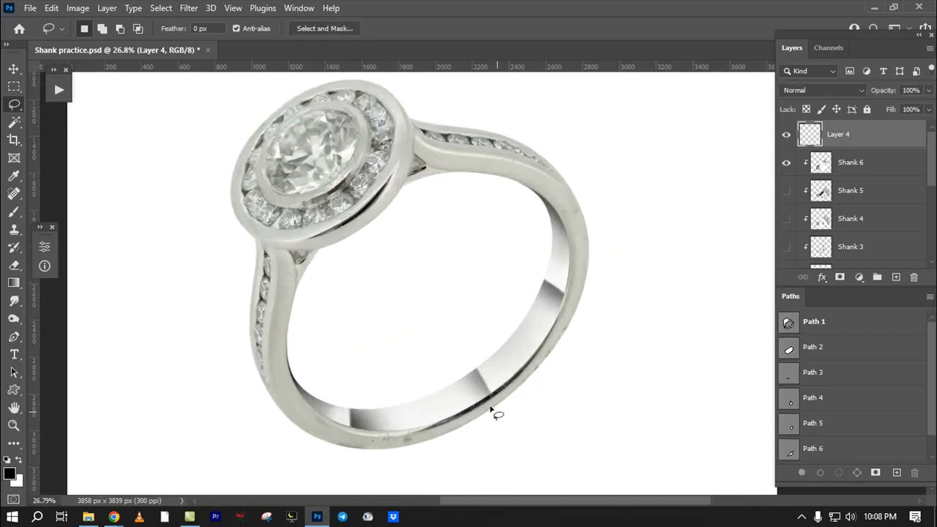
Step: Close Shank practice.psd without saving and open DSC50(6.0) 0.80.psd from the next student's practice folder
{"action": "key", "text": "ctrl+w"}
{"action": "left_click", "coordinate": [452, 199]}
{"action": "key", "text": "alt+Tab"}
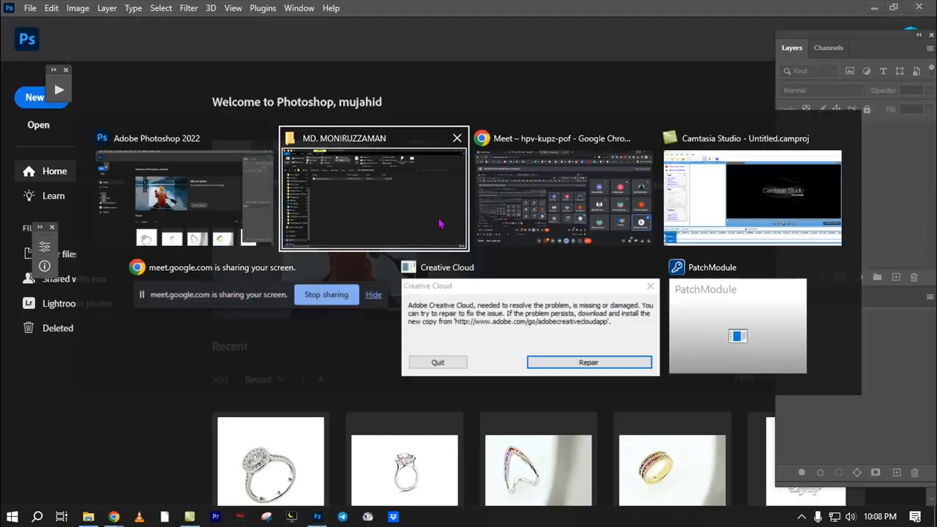
{"action": "left_click", "coordinate": [353, 109]}
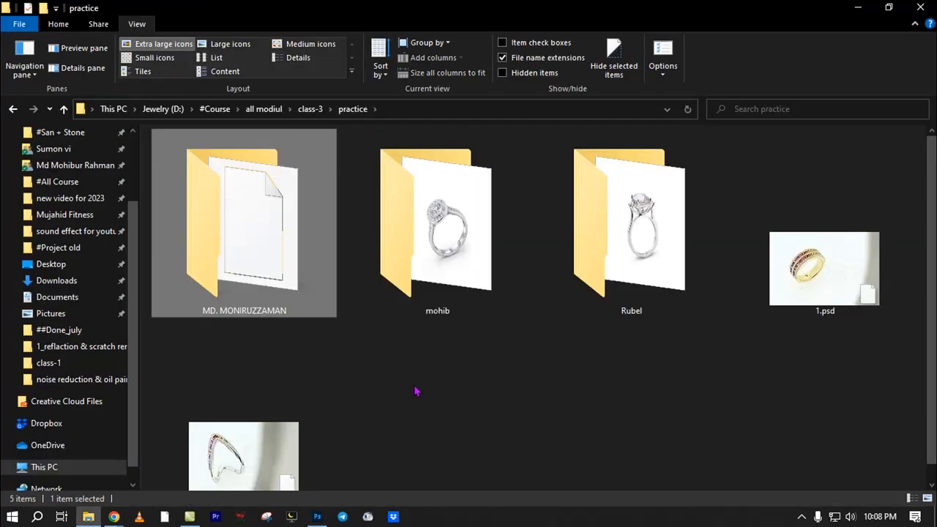
{"action": "double_click", "coordinate": [436, 243]}
{"action": "left_click_drag", "start_coordinate": [176, 153], "coordinate": [832, 373]}
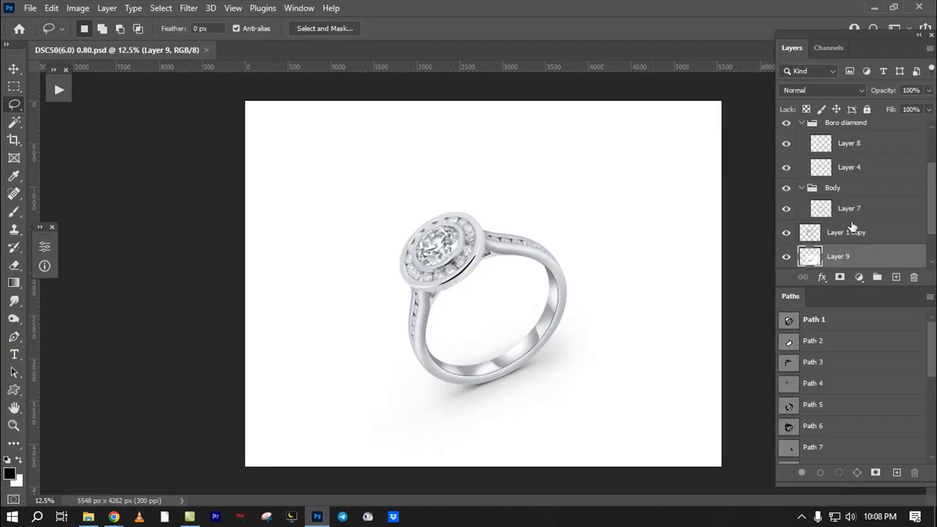
Step: Collapse the Body, Boro diamond and Coto Diamond groups and expand the Shank group
{"action": "left_click", "coordinate": [802, 188]}
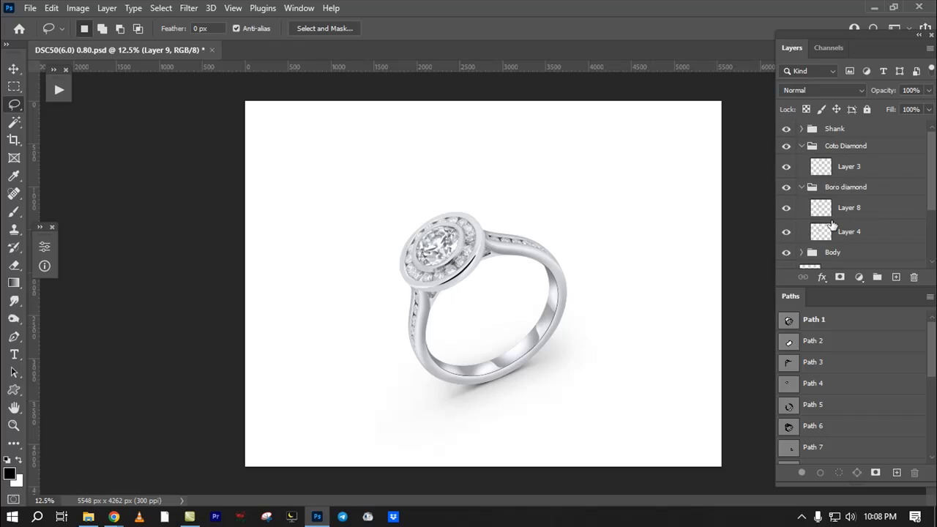
{"action": "left_click", "coordinate": [803, 187]}
{"action": "left_click", "coordinate": [800, 146]}
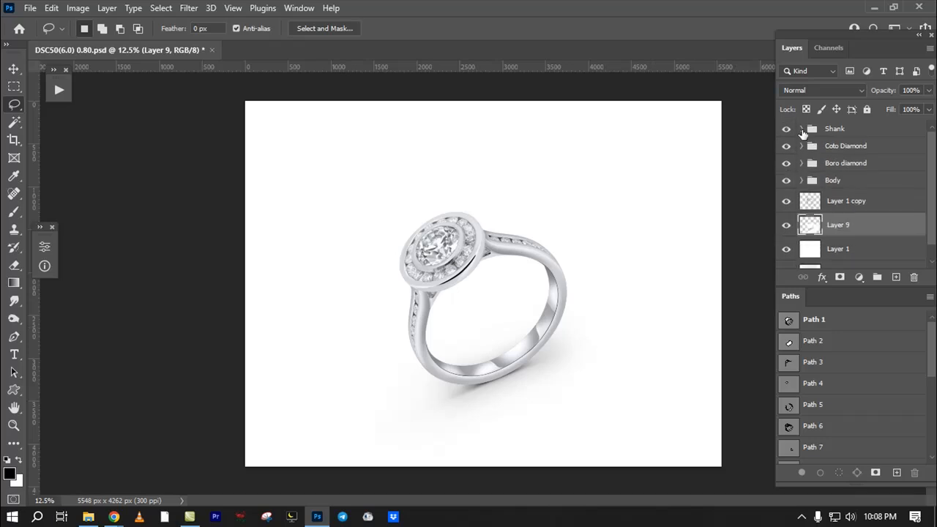
{"action": "left_click", "coordinate": [801, 129]}
Step: Select Layer 5 in the Shank group and inspect the inner band with Layer 2 copy 3 on and off
{"action": "left_click", "coordinate": [804, 154]}
{"action": "left_click", "coordinate": [788, 197]}
{"action": "left_click", "coordinate": [786, 222]}
{"action": "scroll", "coordinate": [498, 377], "scroll_direction": "up", "scroll_amount": 5}
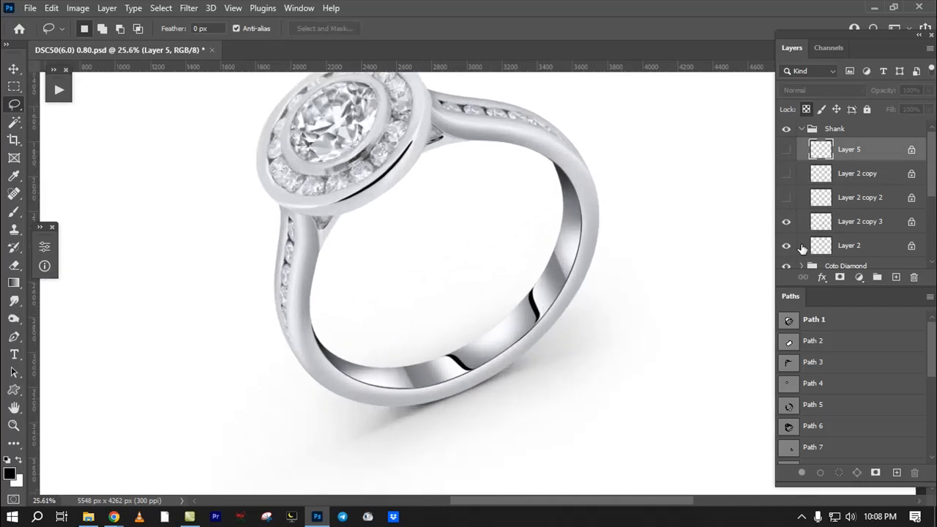
{"action": "left_click", "coordinate": [785, 221]}
{"action": "left_click", "coordinate": [785, 221]}
Step: Show Layer 2 copy 2, Layer 2 copy and Layer 5 one at a time to compare their shank reflections
{"action": "left_click", "coordinate": [787, 198]}
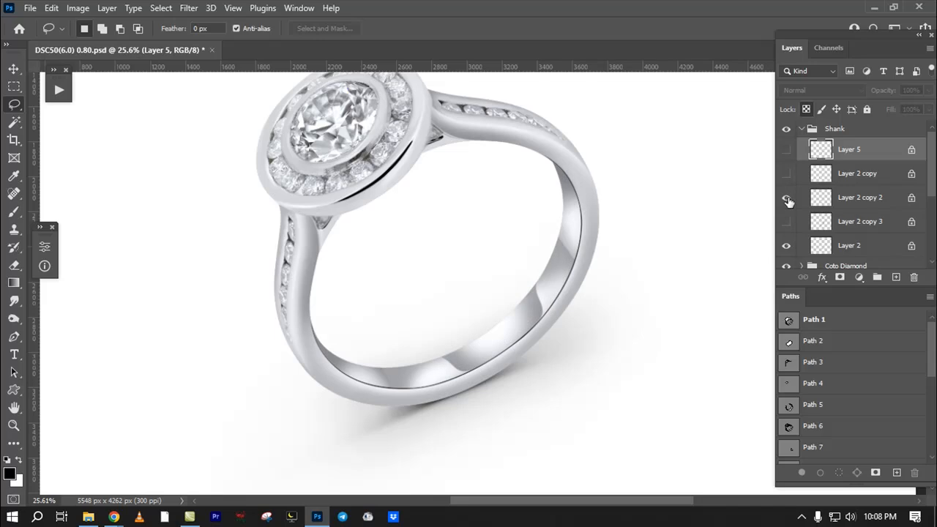
{"action": "left_click", "coordinate": [787, 197]}
{"action": "left_click", "coordinate": [786, 174]}
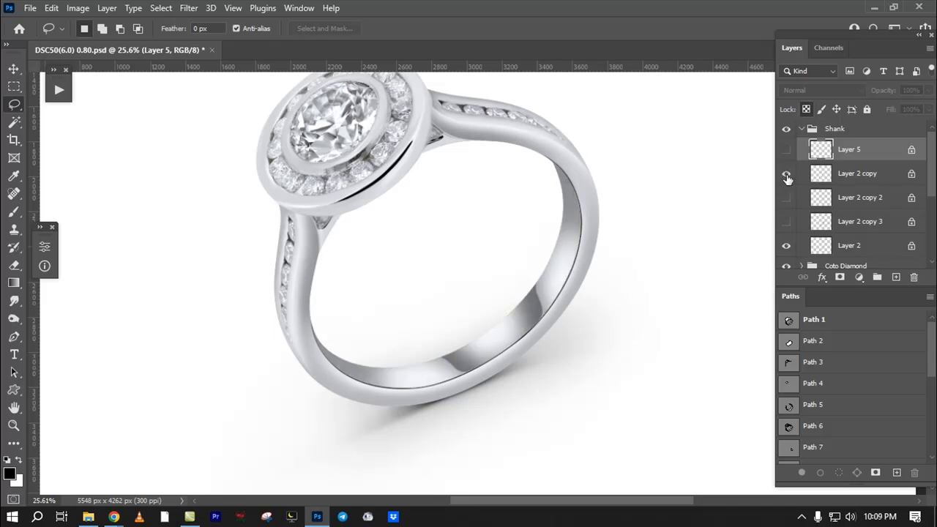
{"action": "left_click", "coordinate": [787, 174]}
{"action": "left_click", "coordinate": [786, 149]}
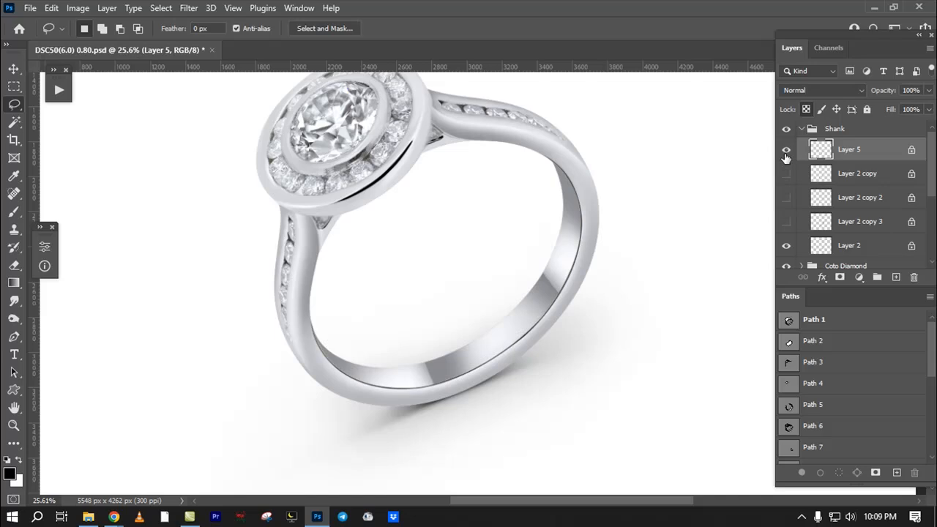
{"action": "left_click", "coordinate": [786, 150]}
Step: Compare Layer 2 copy 2 against Layer 2 copy 3, keeping only copy 3 shown to judge the whole ring
{"action": "left_click", "coordinate": [786, 222]}
{"action": "left_click", "coordinate": [786, 197]}
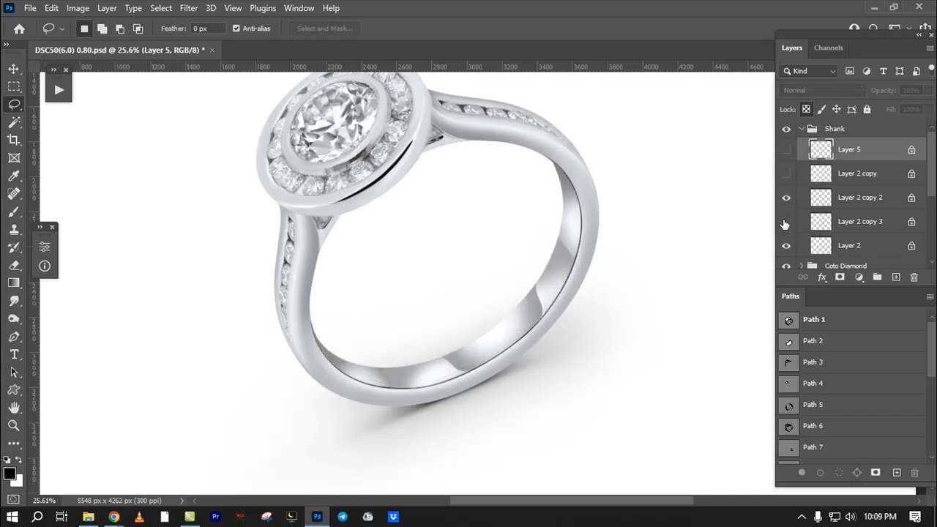
{"action": "left_click", "coordinate": [787, 198]}
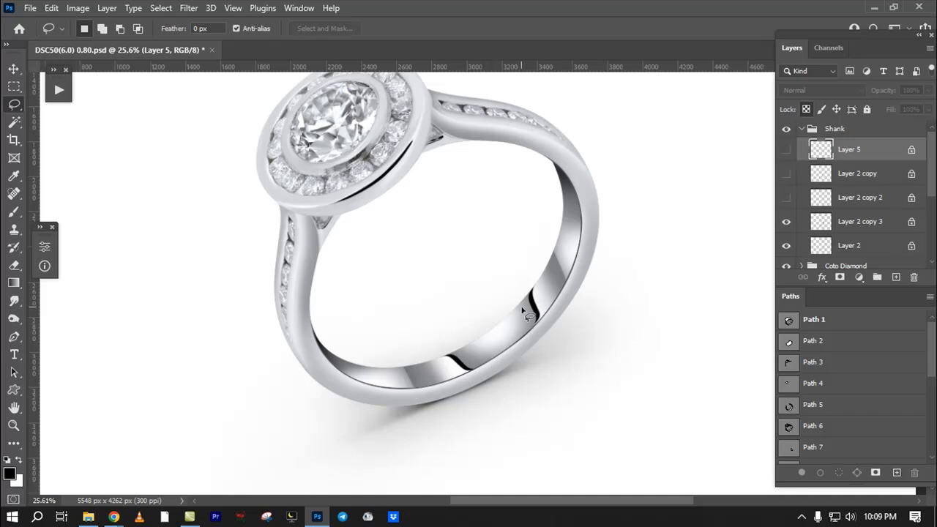
{"action": "scroll", "coordinate": [528, 317], "scroll_direction": "down", "scroll_amount": 2}
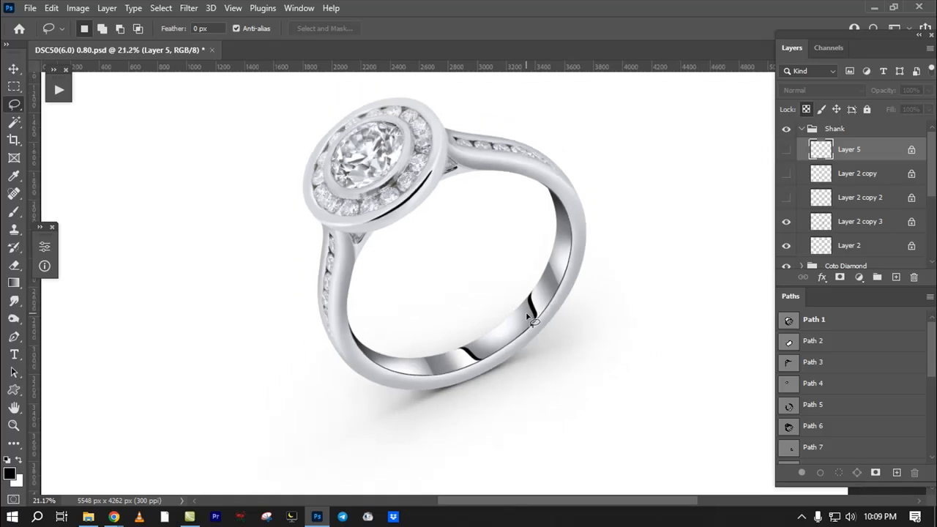
{"action": "scroll", "coordinate": [528, 317], "scroll_direction": "down", "scroll_amount": 4}
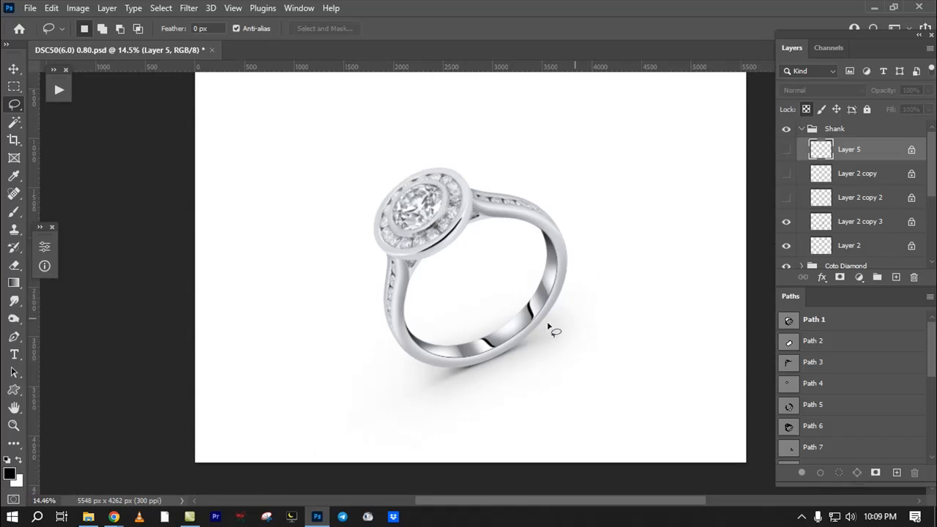
Step: Circle the lower shank with a temporary Lasso selection, clear it and inspect the dark inner band reflections
{"action": "mouse_move", "coordinate": [533, 267]}
{"action": "left_mouse_down"}
{"action": "mouse_move", "coordinate": [504, 396]}
{"action": "mouse_move", "coordinate": [391, 344]}
{"action": "mouse_move", "coordinate": [508, 259]}
{"action": "mouse_move", "coordinate": [543, 258]}
{"action": "left_mouse_up"}
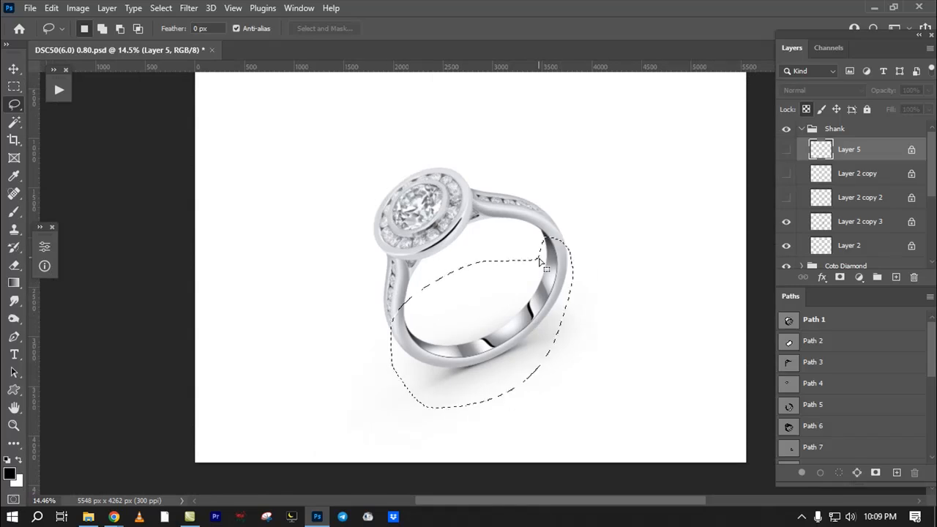
{"action": "scroll", "coordinate": [534, 341], "scroll_direction": "up", "scroll_amount": 3}
{"action": "key", "text": "ctrl+d"}
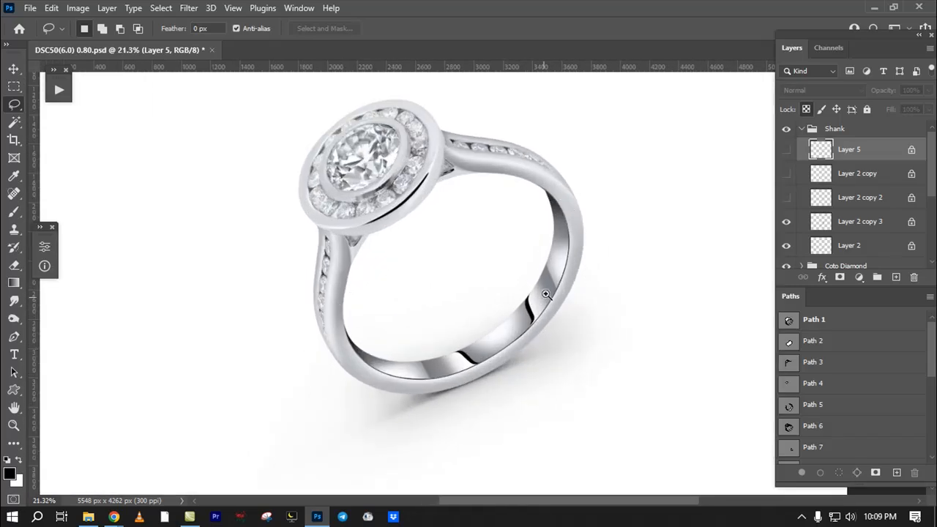
{"action": "scroll", "coordinate": [569, 327], "scroll_direction": "up", "scroll_amount": 2}
{"action": "scroll", "coordinate": [568, 328], "scroll_direction": "down", "scroll_amount": 1}
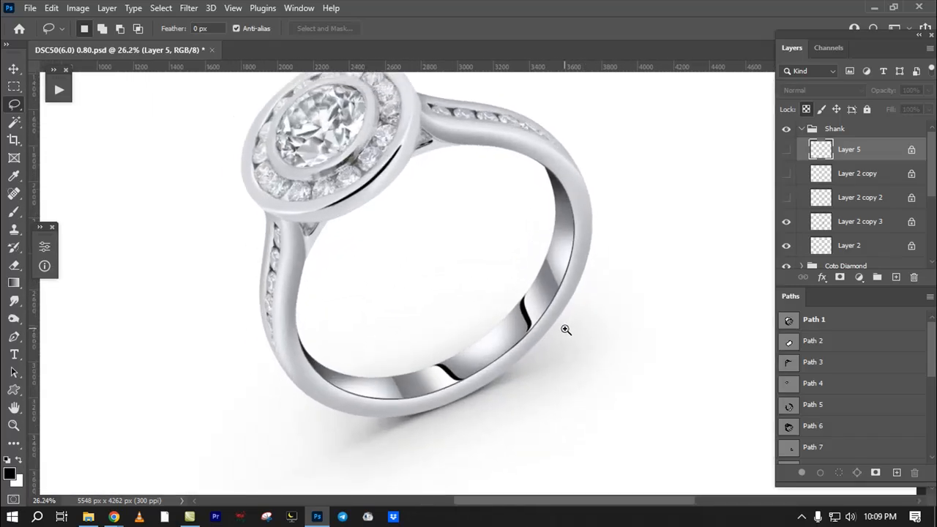
Step: Hide Layer 2 copy 3 and cycle through the other reflection variants, leaving Layer 5 shown
{"action": "left_click", "coordinate": [787, 222]}
{"action": "left_click", "coordinate": [787, 198]}
{"action": "left_click", "coordinate": [787, 196]}
{"action": "left_click", "coordinate": [787, 175]}
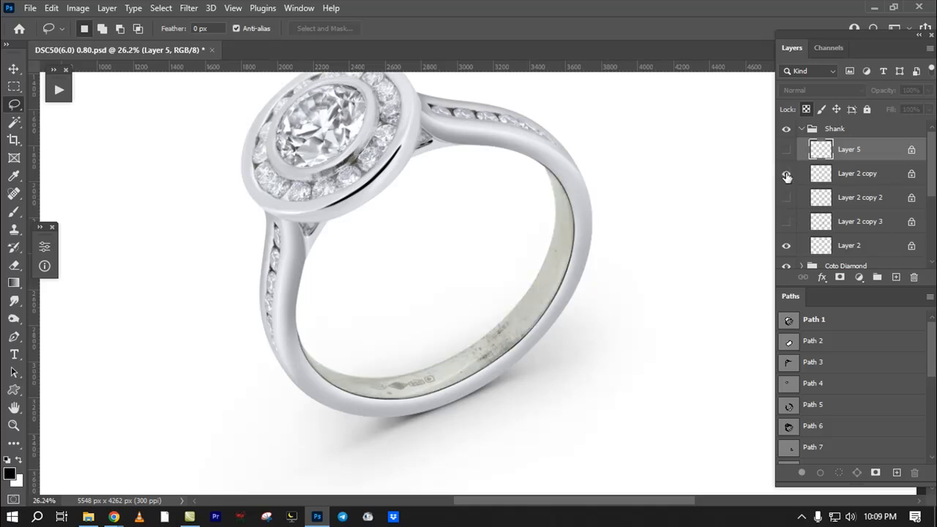
{"action": "left_click", "coordinate": [787, 150]}
{"action": "left_click", "coordinate": [787, 176]}
{"action": "left_click", "coordinate": [787, 151]}
{"action": "left_click", "coordinate": [786, 150]}
Step: Mark an area of the ring with a temporary Lasso selection while Layer 5 is shown, and deselect it
{"action": "scroll", "coordinate": [562, 280], "scroll_direction": "down", "scroll_amount": 2}
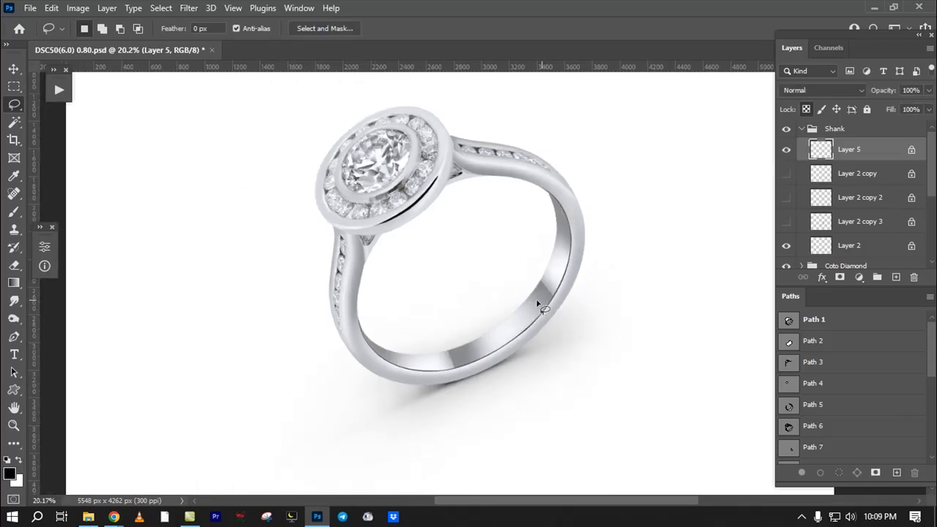
{"action": "mouse_move", "coordinate": [468, 154]}
{"action": "left_mouse_down"}
{"action": "mouse_move", "coordinate": [363, 236]}
{"action": "mouse_move", "coordinate": [392, 360]}
{"action": "mouse_move", "coordinate": [572, 228]}
{"action": "mouse_move", "coordinate": [548, 214]}
{"action": "left_mouse_up"}
{"action": "key", "text": "ctrl+d"}
Step: Hide Layer 5, show Layer 2 copy and examine its inner band reflections up close and on the whole ring
{"action": "left_click", "coordinate": [786, 150]}
{"action": "left_click", "coordinate": [787, 174]}
{"action": "left_click", "coordinate": [785, 175]}
{"action": "left_click", "coordinate": [786, 174]}
{"action": "left_click_drag", "start_coordinate": [549, 296], "coordinate": [605, 348]}
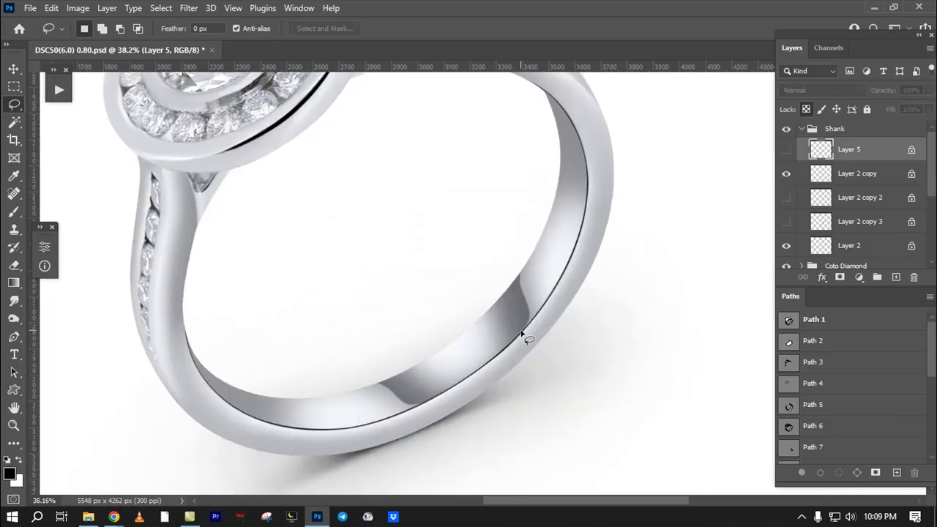
{"action": "left_click_drag", "start_coordinate": [558, 304], "coordinate": [537, 350]}
{"action": "left_click_drag", "start_coordinate": [537, 350], "coordinate": [521, 441]}
{"action": "left_click_drag", "start_coordinate": [526, 293], "coordinate": [515, 316]}
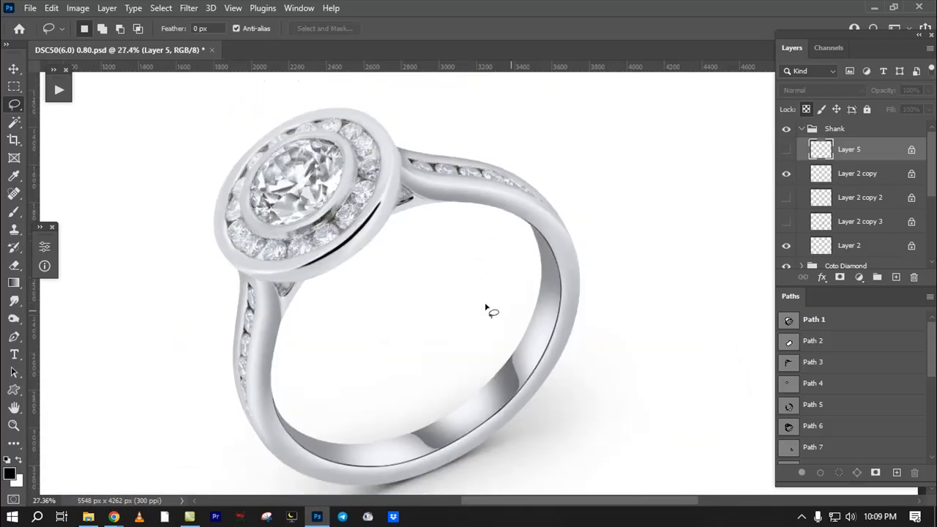
Step: Close DSC50(6.0) 0.80.psd without saving and return to the practice folder in File Explorer
{"action": "key", "text": "ctrl+w"}
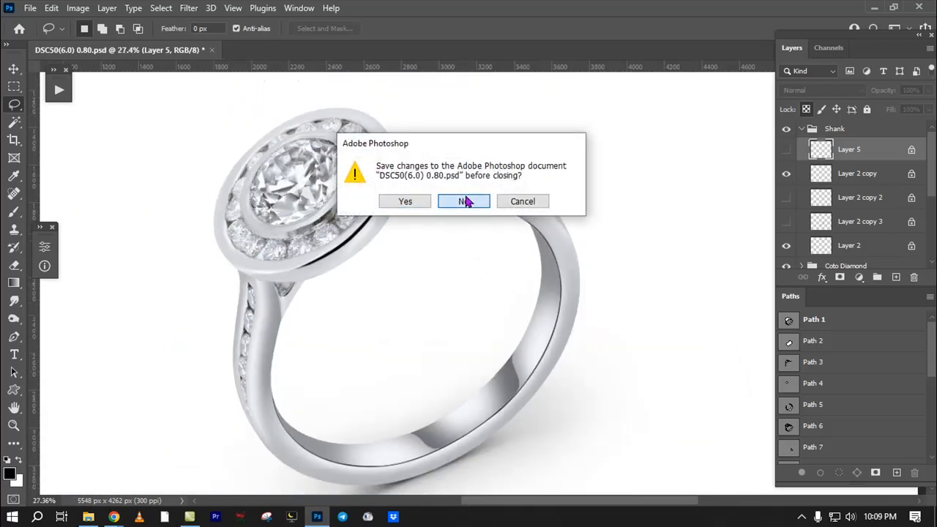
{"action": "left_click", "coordinate": [462, 202]}
{"action": "key", "text": "alt+Tab"}
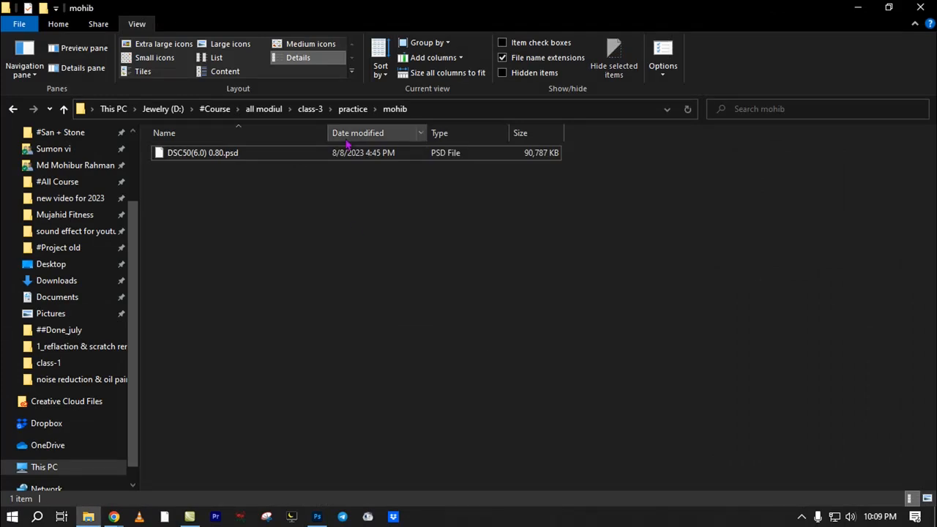
{"action": "left_click", "coordinate": [353, 110]}
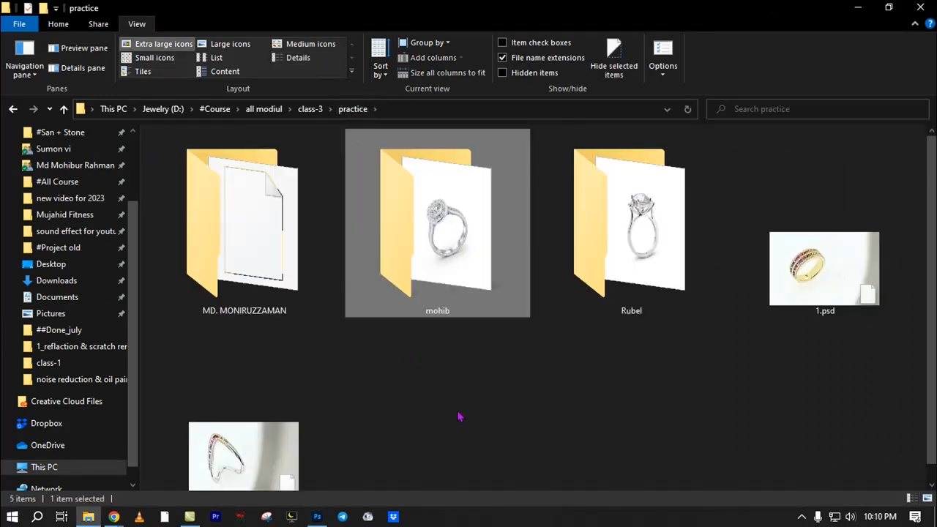
{"action": "left_click", "coordinate": [435, 422]}
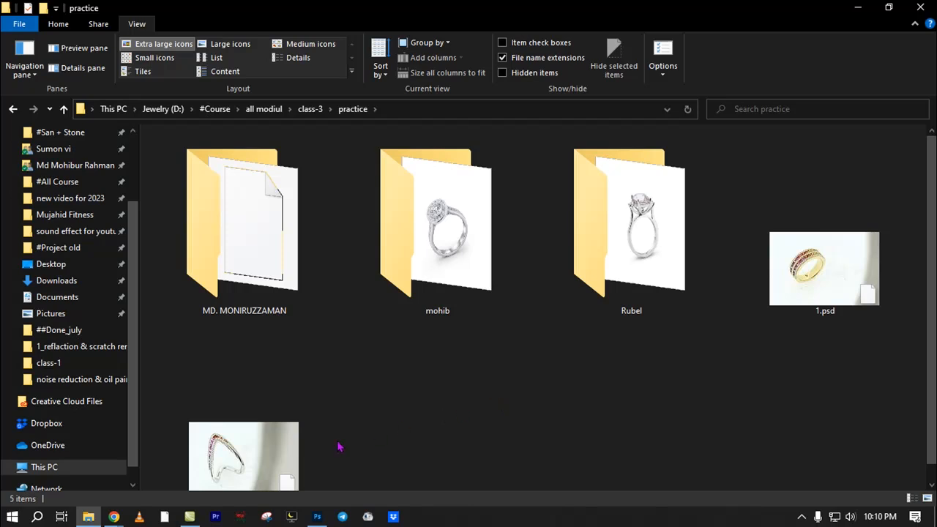
Step: Check the Google Meet call in Chrome and switch back to the practice folder in File Explorer
{"action": "left_click", "coordinate": [114, 517]}
{"action": "left_click", "coordinate": [123, 476]}
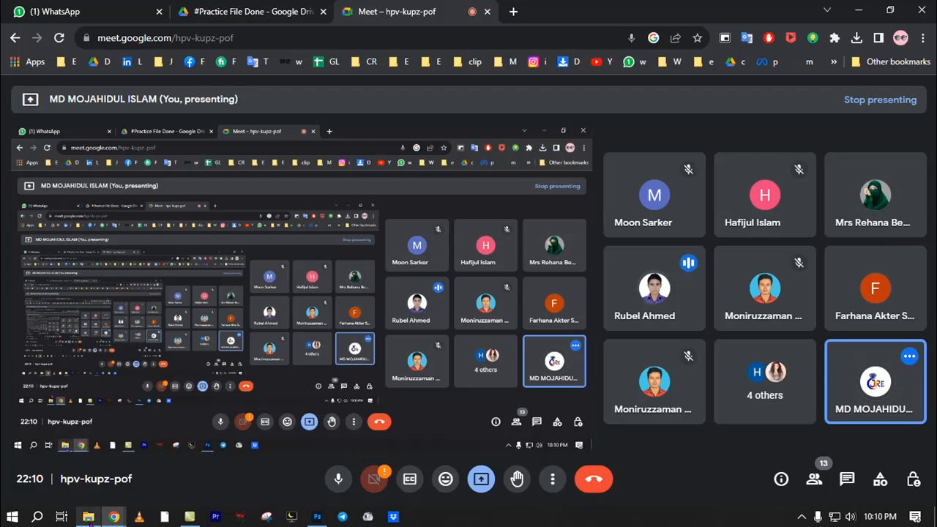
{"action": "left_click", "coordinate": [87, 517]}
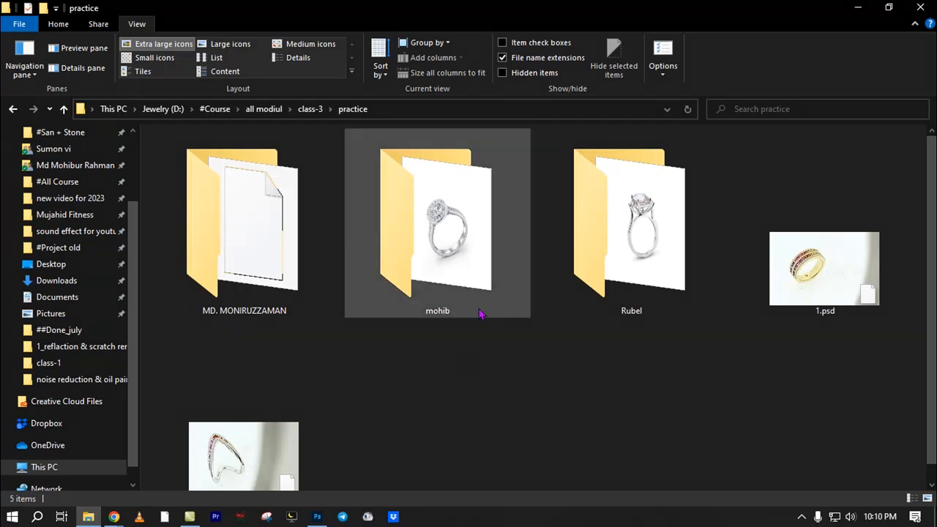
Step: Go up to the class-3 folder, check the Google Meet call in Chrome and return to File Explorer
{"action": "left_click", "coordinate": [314, 112]}
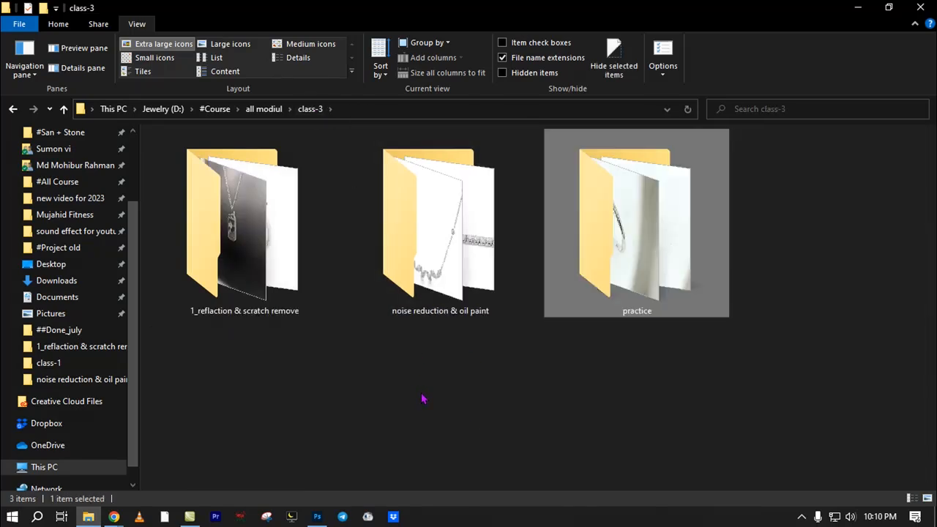
{"action": "left_click", "coordinate": [423, 399]}
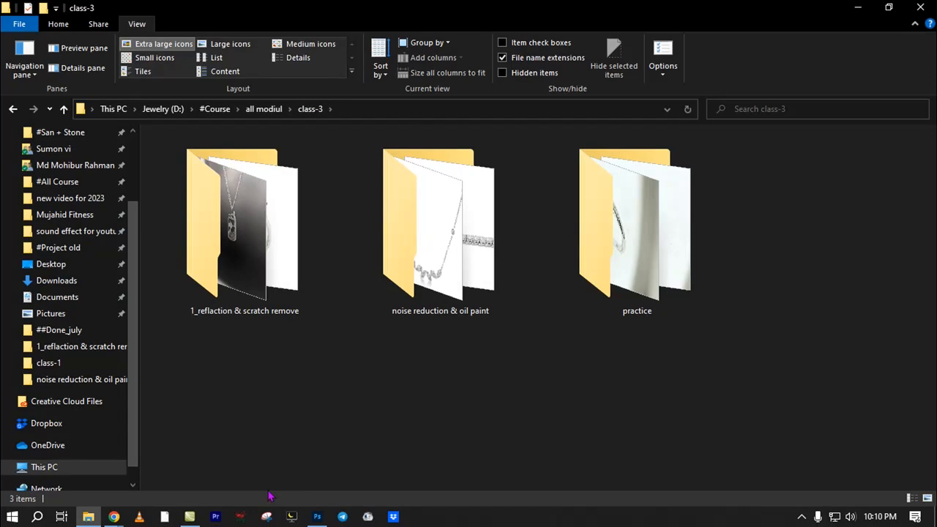
{"action": "mouse_move", "coordinate": [113, 517]}
{"action": "left_click", "coordinate": [102, 461]}
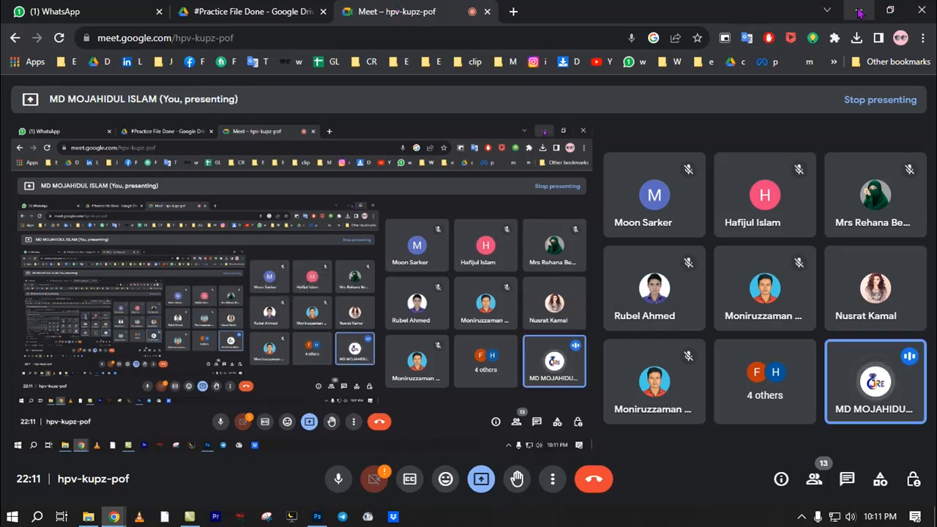
{"action": "left_click", "coordinate": [97, 523]}
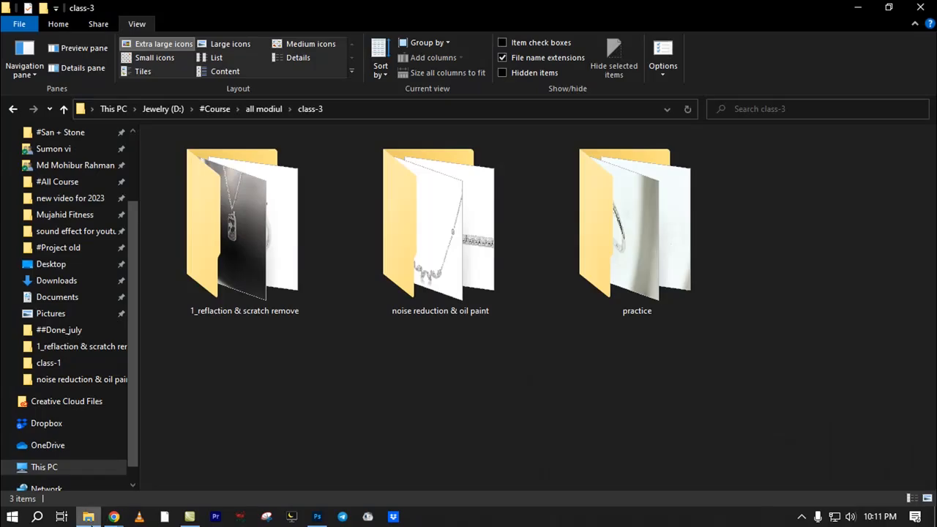
Step: Open the 1_reflaction & scratch remove folder inside class-3
{"action": "left_click_drag", "start_coordinate": [290, 403], "coordinate": [728, 276]}
{"action": "left_click", "coordinate": [555, 396]}
{"action": "double_click", "coordinate": [272, 271]}
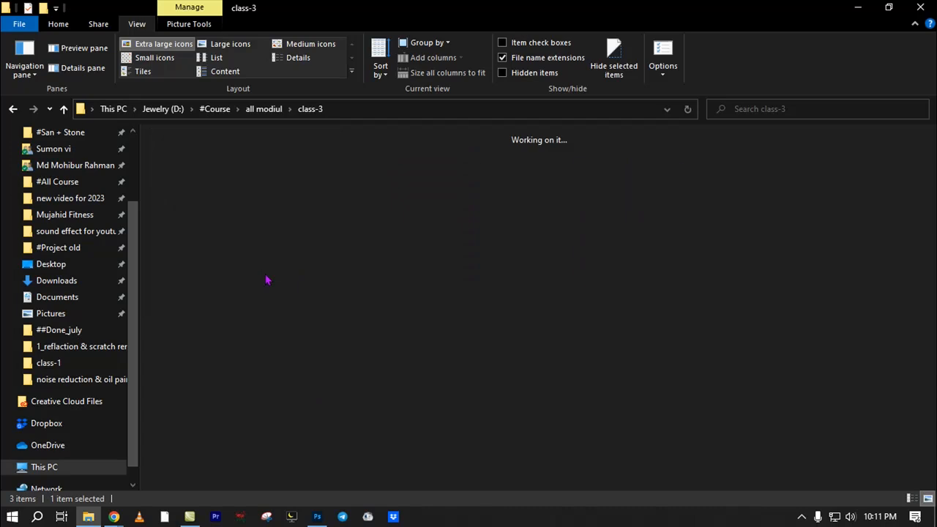
{"action": "left_click", "coordinate": [167, 46]}
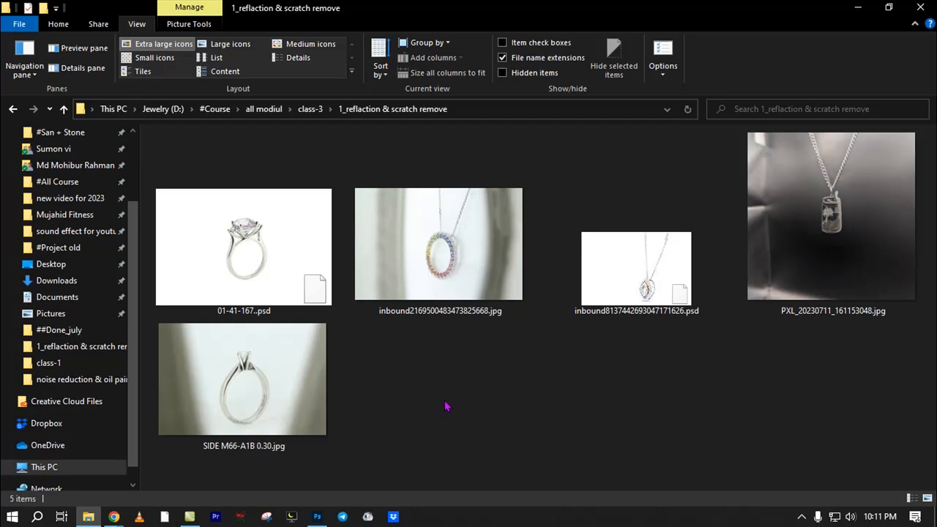
Step: Select all five image files in the folder, open them in Photoshop and bring 01-41-167..psd to the front
{"action": "left_click", "coordinate": [294, 256]}
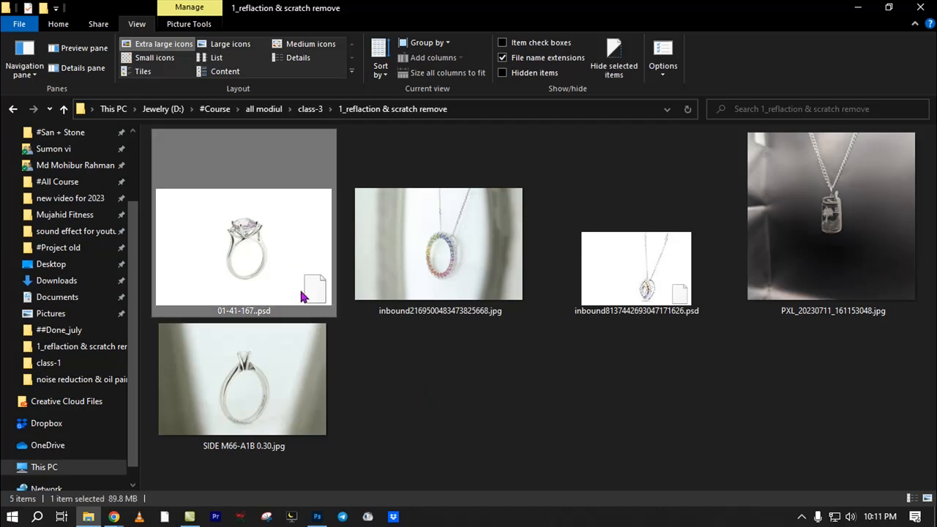
{"action": "left_click", "coordinate": [277, 377], "text": "shift"}
{"action": "left_click_drag", "start_coordinate": [277, 377], "coordinate": [553, 388]}
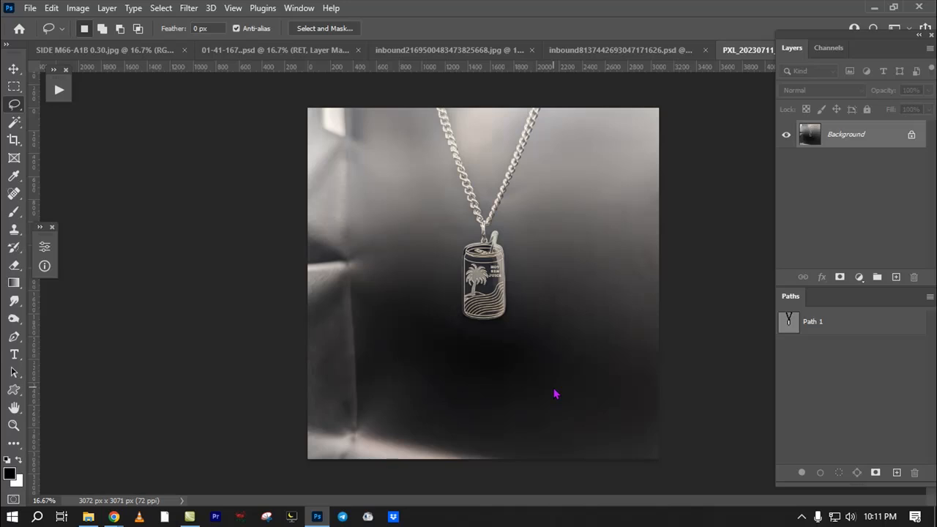
{"action": "left_click", "coordinate": [275, 49]}
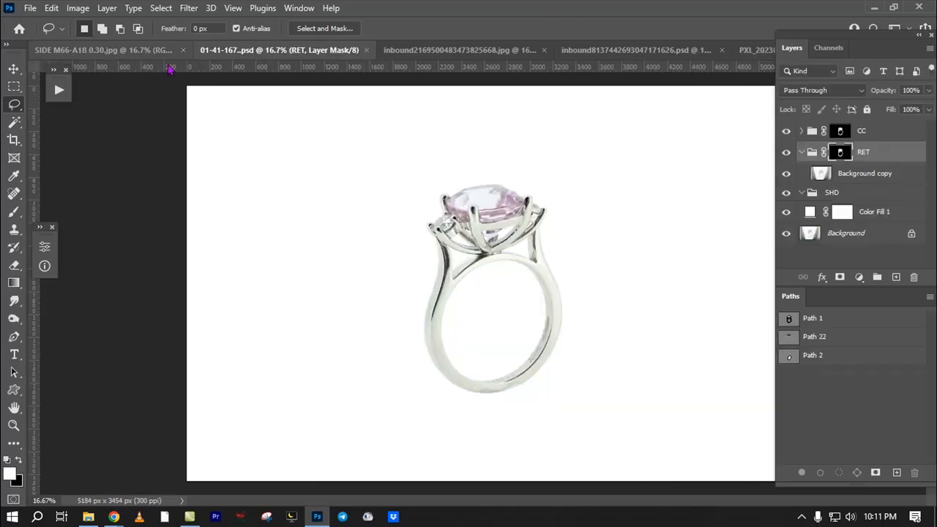
Step: Load Path 2 as a selection to check the ring area it covers, and deselect it
{"action": "scroll", "coordinate": [573, 307], "scroll_direction": "up", "scroll_amount": 2}
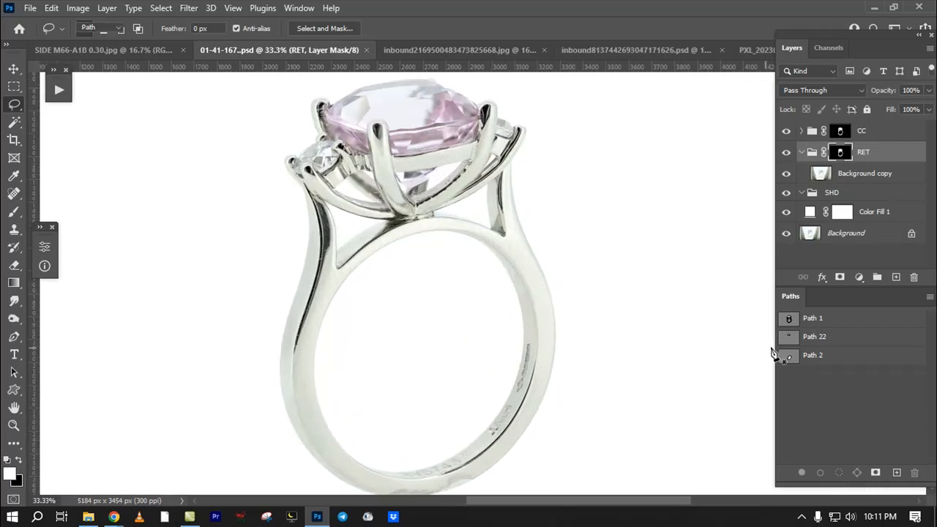
{"action": "key", "text": "p"}
{"action": "left_click", "coordinate": [788, 355], "text": "ctrl"}
{"action": "left_click_drag", "start_coordinate": [545, 368], "coordinate": [563, 279]}
{"action": "key", "text": "ctrl+d"}
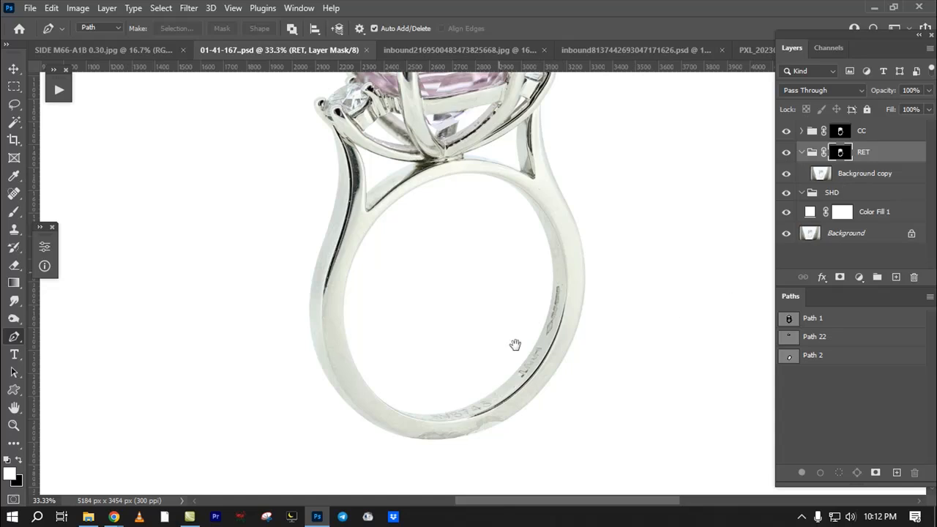
Step: Mark the dark reflection on the front prong tip and nearby areas of the setting with temporary Lasso selections
{"action": "scroll", "coordinate": [516, 249], "scroll_direction": "up", "scroll_amount": 5}
{"action": "key", "text": "l"}
{"action": "scroll", "coordinate": [415, 245], "scroll_direction": "up", "scroll_amount": 2}
{"action": "scroll", "coordinate": [477, 173], "scroll_direction": "up", "scroll_amount": 3}
{"action": "mouse_move", "coordinate": [519, 109]}
{"action": "left_mouse_down"}
{"action": "mouse_move", "coordinate": [424, 272]}
{"action": "mouse_move", "coordinate": [500, 162]}
{"action": "left_mouse_up"}
{"action": "scroll", "coordinate": [502, 215], "scroll_direction": "down", "scroll_amount": 2}
{"action": "left_click_drag", "start_coordinate": [423, 246], "coordinate": [482, 279]}
{"action": "key", "text": "ctrl+d"}
{"action": "mouse_move", "coordinate": [356, 171]}
{"action": "left_mouse_down"}
{"action": "mouse_move", "coordinate": [351, 246]}
{"action": "mouse_move", "coordinate": [396, 199]}
{"action": "mouse_move", "coordinate": [351, 213]}
{"action": "left_mouse_up"}
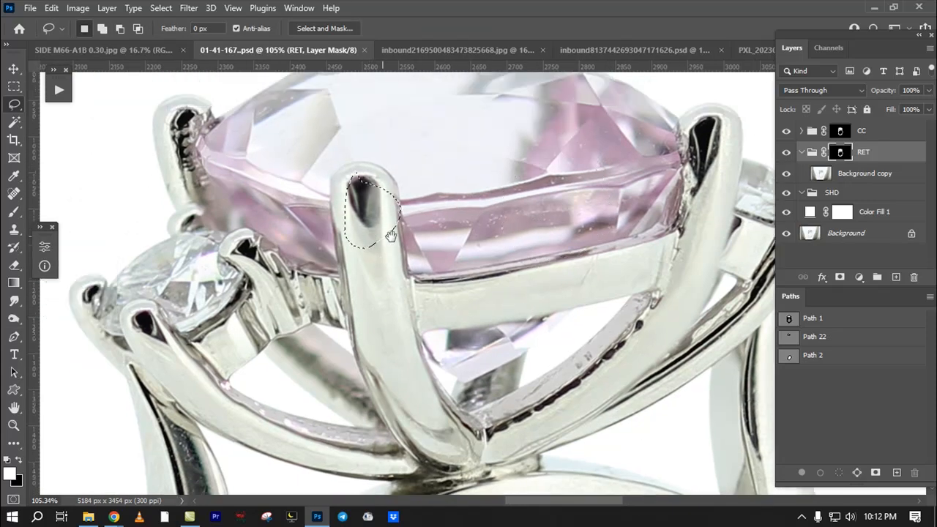
{"action": "left_click_drag", "start_coordinate": [557, 251], "coordinate": [458, 289]}
{"action": "mouse_move", "coordinate": [612, 238]}
{"action": "left_mouse_down"}
{"action": "mouse_move", "coordinate": [585, 276]}
{"action": "mouse_move", "coordinate": [652, 227]}
{"action": "mouse_move", "coordinate": [661, 256]}
{"action": "left_mouse_up"}
{"action": "key", "text": "ctrl+d"}
Step: Outline the dark reflections on the large right prong and the small side-stone setting with temporary Lasso selections
{"action": "left_click_drag", "start_coordinate": [591, 250], "coordinate": [558, 279]}
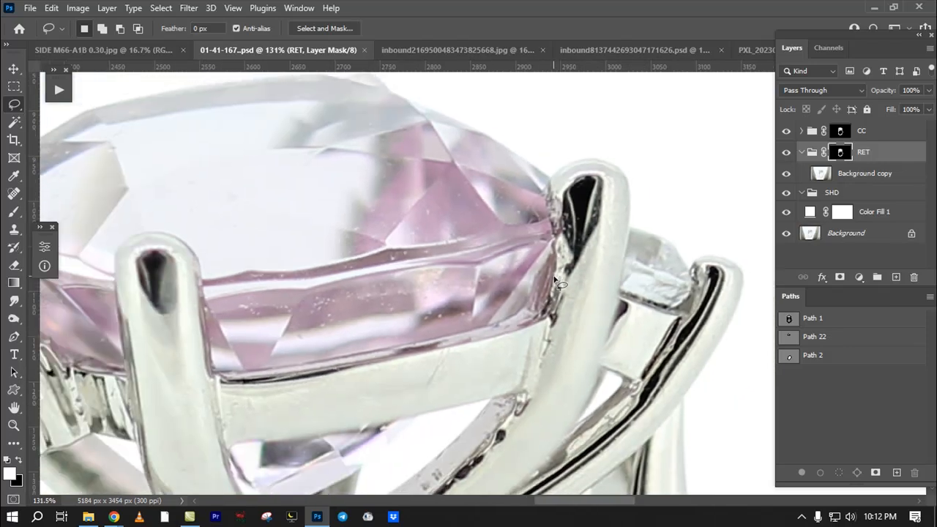
{"action": "left_click_drag", "start_coordinate": [575, 178], "coordinate": [591, 203]}
{"action": "left_click_drag", "start_coordinate": [555, 238], "coordinate": [612, 144]}
{"action": "key", "text": "ctrl+d"}
{"action": "left_click_drag", "start_coordinate": [556, 326], "coordinate": [526, 269]}
{"action": "mouse_move", "coordinate": [646, 169]}
{"action": "left_mouse_down"}
{"action": "mouse_move", "coordinate": [595, 195]}
{"action": "mouse_move", "coordinate": [557, 248]}
{"action": "left_mouse_up"}
{"action": "mouse_move", "coordinate": [619, 223]}
{"action": "left_mouse_down"}
{"action": "mouse_move", "coordinate": [561, 238]}
{"action": "mouse_move", "coordinate": [519, 282]}
{"action": "mouse_move", "coordinate": [565, 278]}
{"action": "mouse_move", "coordinate": [585, 241]}
{"action": "mouse_move", "coordinate": [561, 230]}
{"action": "left_mouse_up"}
{"action": "mouse_move", "coordinate": [505, 196]}
{"action": "left_mouse_down"}
{"action": "mouse_move", "coordinate": [523, 208]}
{"action": "mouse_move", "coordinate": [490, 249]}
{"action": "mouse_move", "coordinate": [524, 213]}
{"action": "mouse_move", "coordinate": [477, 249]}
{"action": "left_mouse_up"}
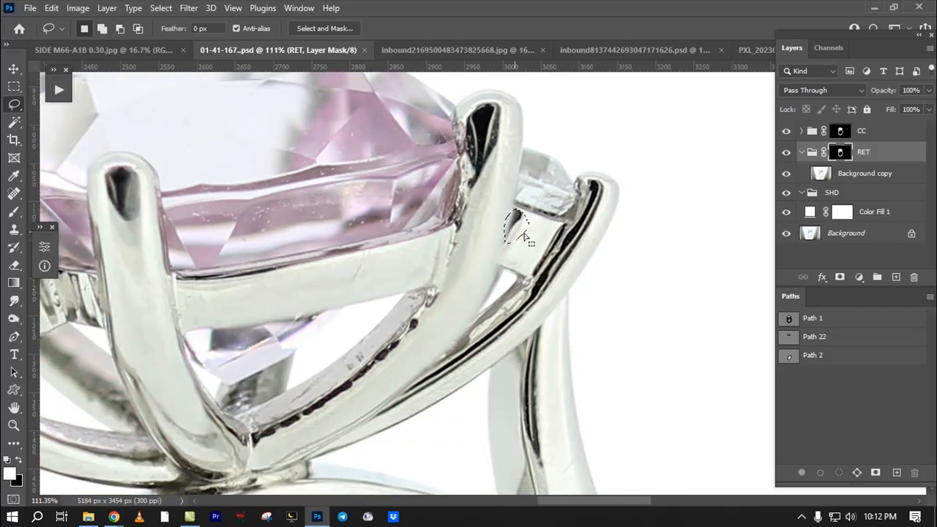
{"action": "left_click_drag", "start_coordinate": [521, 224], "coordinate": [558, 244]}
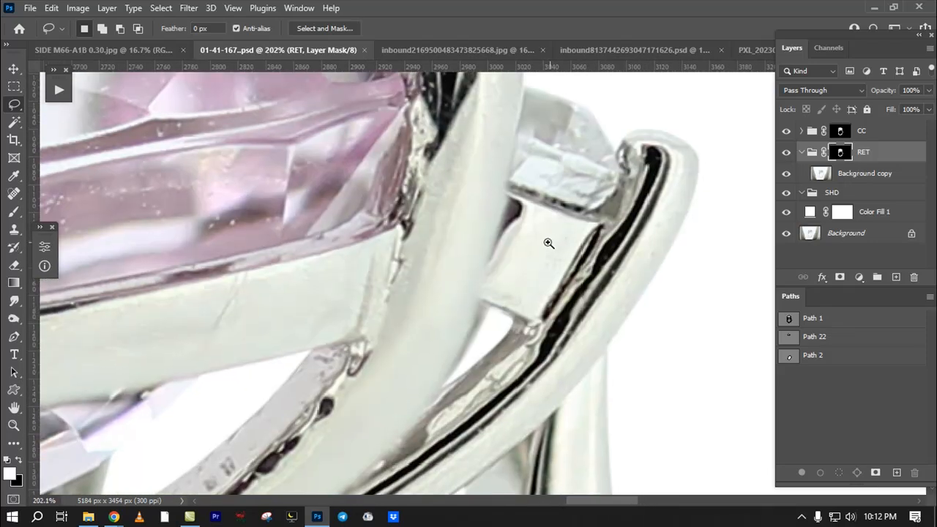
Step: Add a new empty layer above Background copy in the RET group and choose the Brush tool
{"action": "left_click", "coordinate": [871, 180]}
{"action": "left_click", "coordinate": [894, 278]}
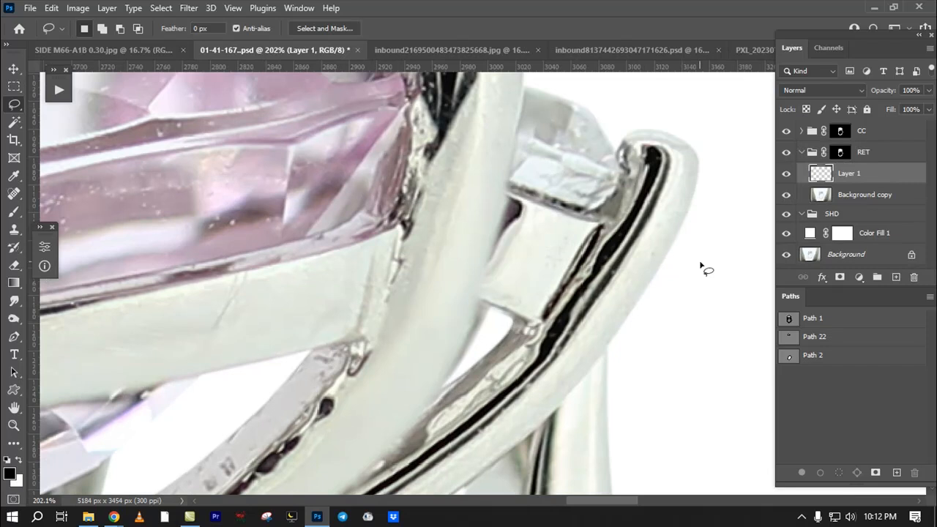
{"action": "left_click", "coordinate": [14, 211]}
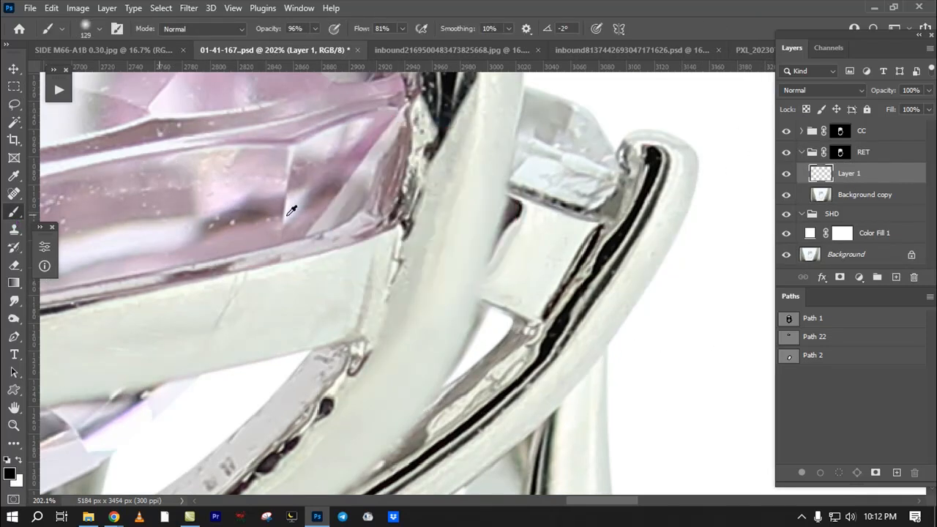
Step: Try to paint over the dark reflection on the right side-stone setting with a sampled metal color
{"action": "right_click", "coordinate": [475, 216], "text": "alt"}
{"action": "left_click", "coordinate": [536, 225], "text": "alt"}
{"action": "mouse_move", "coordinate": [521, 212]}
{"action": "left_mouse_down"}
{"action": "mouse_move", "coordinate": [497, 274]}
{"action": "mouse_move", "coordinate": [519, 250]}
{"action": "mouse_move", "coordinate": [505, 262]}
{"action": "left_mouse_up"}
{"action": "key", "text": "ctrl+z"}
{"action": "key", "text": "ctrl+z"}
{"action": "key", "text": "ctrl+z"}
Step: Cover the dark reflection on the right side-stone setting with clean metal sampled beside it, using the Clone Stamp
{"action": "key", "text": "s"}
{"action": "right_click", "coordinate": [549, 251], "text": "alt"}
{"action": "left_click", "coordinate": [546, 238], "text": "alt"}
{"action": "left_click_drag", "start_coordinate": [531, 229], "coordinate": [512, 292]}
{"action": "right_click", "coordinate": [548, 254], "text": "alt"}
{"action": "left_click_drag", "start_coordinate": [549, 251], "coordinate": [504, 276]}
{"action": "left_click", "coordinate": [546, 238], "text": "alt"}
{"action": "left_click_drag", "start_coordinate": [529, 227], "coordinate": [510, 289]}
{"action": "mouse_move", "coordinate": [510, 288]}
{"action": "left_mouse_down"}
{"action": "mouse_move", "coordinate": [497, 301]}
{"action": "mouse_move", "coordinate": [549, 311]}
{"action": "left_mouse_up"}
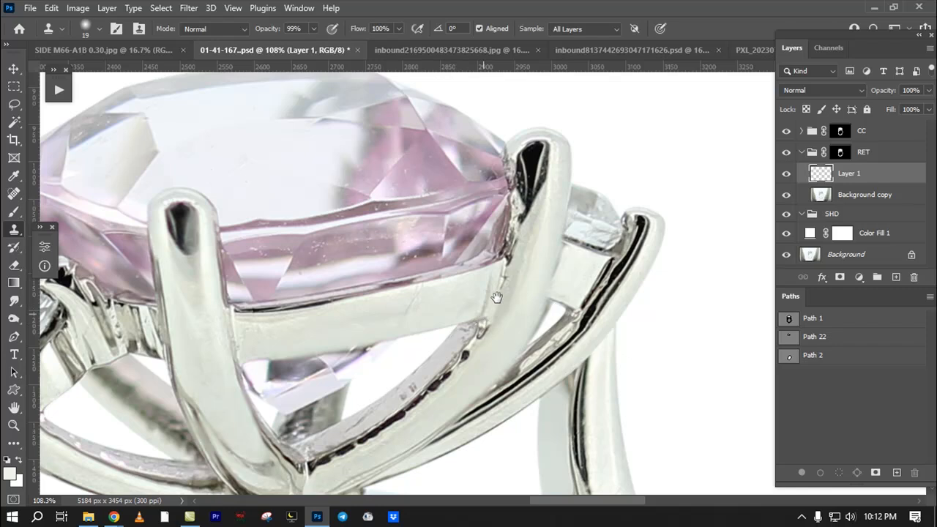
{"action": "left_click_drag", "start_coordinate": [490, 314], "coordinate": [521, 275]}
Step: Point out the remaining dark reflections on the prongs around the pink stone with temporary Lasso outlines
{"action": "key", "text": "l"}
{"action": "mouse_move", "coordinate": [609, 220]}
{"action": "left_mouse_down"}
{"action": "mouse_move", "coordinate": [592, 238]}
{"action": "mouse_move", "coordinate": [594, 227]}
{"action": "left_mouse_up"}
{"action": "left_click_drag", "start_coordinate": [564, 282], "coordinate": [628, 240]}
{"action": "left_click_drag", "start_coordinate": [362, 216], "coordinate": [347, 289]}
{"action": "mouse_move", "coordinate": [276, 213]}
{"action": "left_mouse_down"}
{"action": "mouse_move", "coordinate": [249, 226]}
{"action": "mouse_move", "coordinate": [272, 207]}
{"action": "left_mouse_up"}
{"action": "left_click_drag", "start_coordinate": [225, 208], "coordinate": [339, 198]}
{"action": "mouse_move", "coordinate": [192, 138]}
{"action": "left_mouse_down"}
{"action": "mouse_move", "coordinate": [185, 184]}
{"action": "mouse_move", "coordinate": [210, 128]}
{"action": "left_mouse_up"}
{"action": "left_click_drag", "start_coordinate": [226, 176], "coordinate": [178, 150]}
{"action": "mouse_move", "coordinate": [319, 173]}
{"action": "left_mouse_down"}
{"action": "mouse_move", "coordinate": [352, 286]}
{"action": "mouse_move", "coordinate": [337, 223]}
{"action": "left_mouse_up"}
{"action": "mouse_move", "coordinate": [675, 129]}
{"action": "left_mouse_down"}
{"action": "mouse_move", "coordinate": [671, 170]}
{"action": "mouse_move", "coordinate": [699, 143]}
{"action": "left_mouse_up"}
{"action": "left_click_drag", "start_coordinate": [321, 188], "coordinate": [318, 186]}
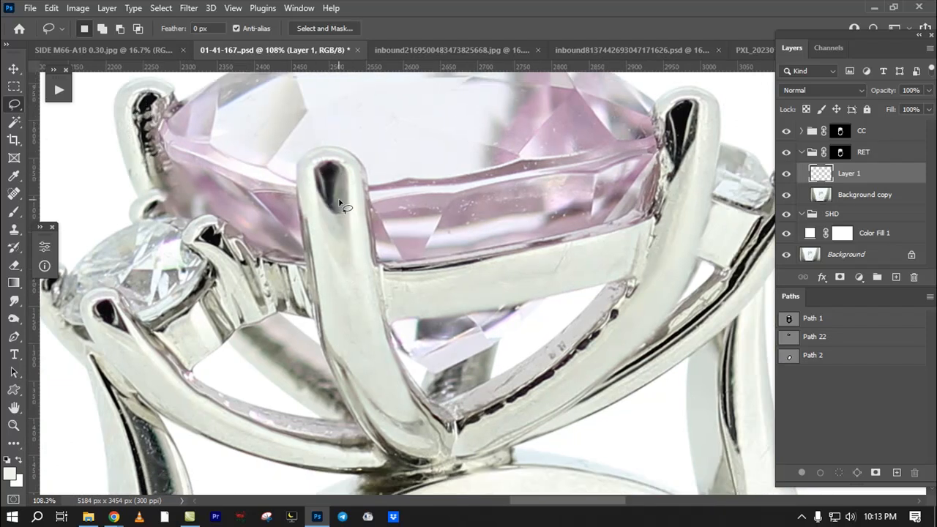
Step: Outline the long dark reflection on the shank's left shoulder with the Lasso, examine it up close and deselect it
{"action": "left_click_drag", "start_coordinate": [400, 230], "coordinate": [412, 183]}
{"action": "left_click_drag", "start_coordinate": [380, 298], "coordinate": [331, 300]}
{"action": "left_click_drag", "start_coordinate": [341, 369], "coordinate": [349, 301]}
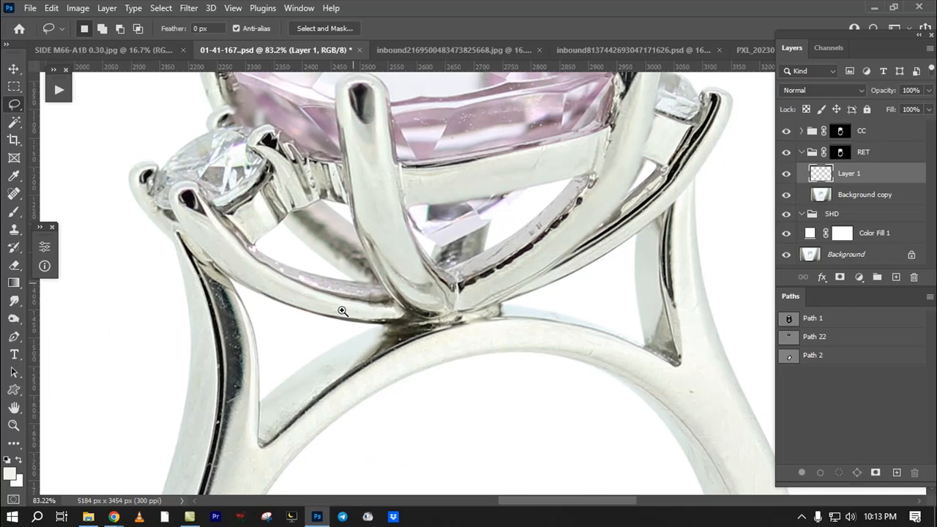
{"action": "left_click_drag", "start_coordinate": [324, 332], "coordinate": [436, 161]}
{"action": "left_click_drag", "start_coordinate": [413, 217], "coordinate": [386, 268]}
{"action": "mouse_move", "coordinate": [355, 136]}
{"action": "left_mouse_down"}
{"action": "mouse_move", "coordinate": [381, 179]}
{"action": "mouse_move", "coordinate": [372, 294]}
{"action": "mouse_move", "coordinate": [313, 352]}
{"action": "mouse_move", "coordinate": [320, 322]}
{"action": "left_mouse_up"}
{"action": "mouse_move", "coordinate": [672, 109]}
{"action": "left_mouse_down"}
{"action": "mouse_move", "coordinate": [691, 276]}
{"action": "mouse_move", "coordinate": [752, 322]}
{"action": "mouse_move", "coordinate": [711, 169]}
{"action": "mouse_move", "coordinate": [675, 113]}
{"action": "left_mouse_up"}
{"action": "mouse_move", "coordinate": [364, 150]}
{"action": "left_mouse_down"}
{"action": "mouse_move", "coordinate": [383, 320]}
{"action": "mouse_move", "coordinate": [319, 393]}
{"action": "mouse_move", "coordinate": [364, 151]}
{"action": "left_mouse_up"}
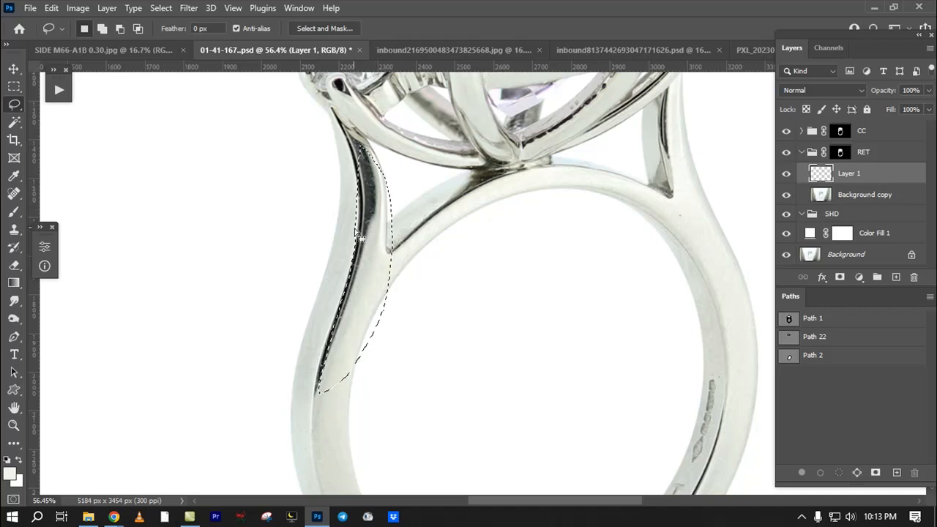
{"action": "scroll", "coordinate": [391, 249], "scroll_direction": "up", "scroll_amount": 3}
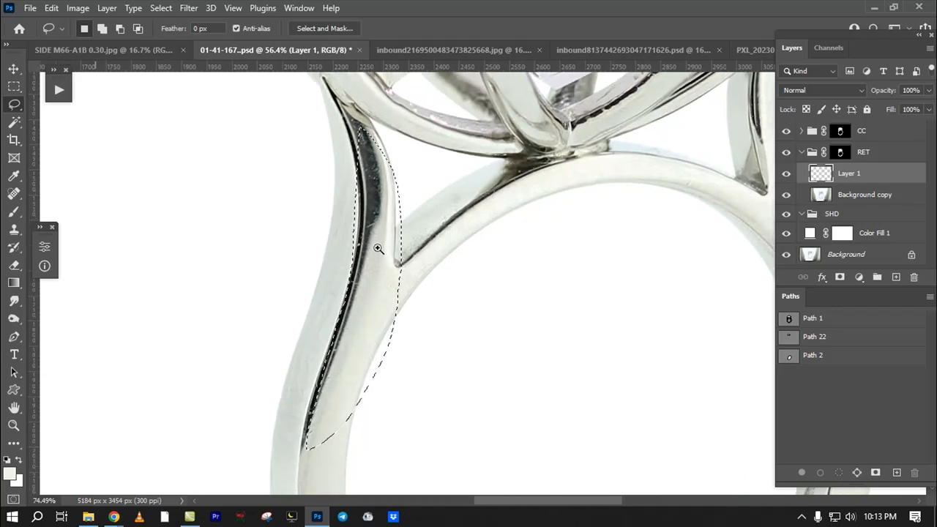
{"action": "mouse_move", "coordinate": [351, 115]}
{"action": "left_mouse_down"}
{"action": "mouse_move", "coordinate": [366, 181]}
{"action": "mouse_move", "coordinate": [361, 271]}
{"action": "mouse_move", "coordinate": [311, 457]}
{"action": "mouse_move", "coordinate": [365, 293]}
{"action": "mouse_move", "coordinate": [380, 167]}
{"action": "mouse_move", "coordinate": [343, 285]}
{"action": "left_mouse_up"}
{"action": "mouse_move", "coordinate": [362, 256]}
{"action": "left_mouse_down"}
{"action": "mouse_move", "coordinate": [355, 311]}
{"action": "mouse_move", "coordinate": [376, 383]}
{"action": "mouse_move", "coordinate": [367, 387]}
{"action": "left_mouse_up"}
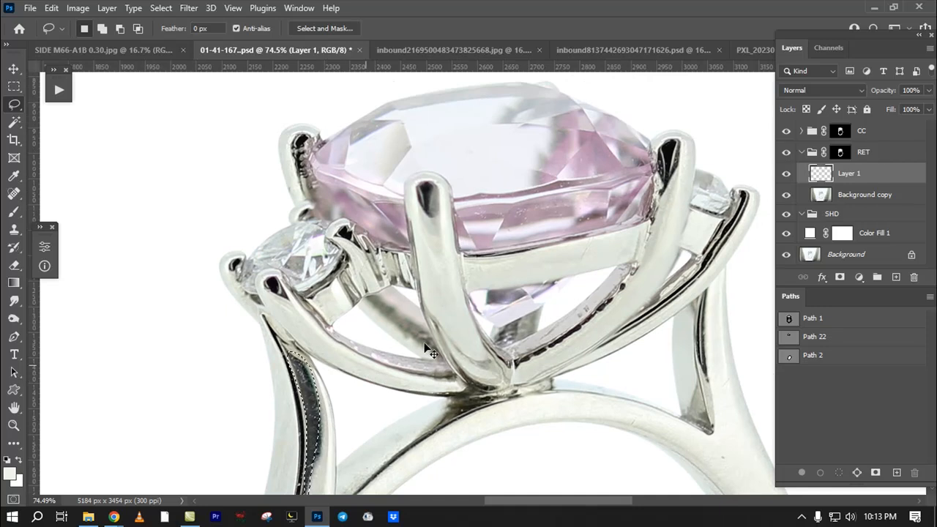
{"action": "key", "text": "ctrl+d"}
Step: Examine the dust specks on the pink stone's facets up close, marking areas with temporary Lasso selections
{"action": "left_click_drag", "start_coordinate": [468, 297], "coordinate": [455, 354]}
{"action": "mouse_move", "coordinate": [495, 261]}
{"action": "left_mouse_down"}
{"action": "mouse_move", "coordinate": [529, 307]}
{"action": "mouse_move", "coordinate": [537, 302]}
{"action": "left_mouse_up"}
{"action": "mouse_move", "coordinate": [470, 205]}
{"action": "left_mouse_down"}
{"action": "mouse_move", "coordinate": [413, 286]}
{"action": "mouse_move", "coordinate": [658, 204]}
{"action": "mouse_move", "coordinate": [423, 152]}
{"action": "mouse_move", "coordinate": [489, 252]}
{"action": "mouse_move", "coordinate": [541, 256]}
{"action": "left_mouse_up"}
{"action": "key", "text": "ctrl+d"}
{"action": "mouse_move", "coordinate": [601, 240]}
{"action": "left_mouse_down"}
{"action": "mouse_move", "coordinate": [631, 286]}
{"action": "mouse_move", "coordinate": [545, 341]}
{"action": "left_mouse_up"}
{"action": "left_click_drag", "start_coordinate": [484, 235], "coordinate": [454, 235]}
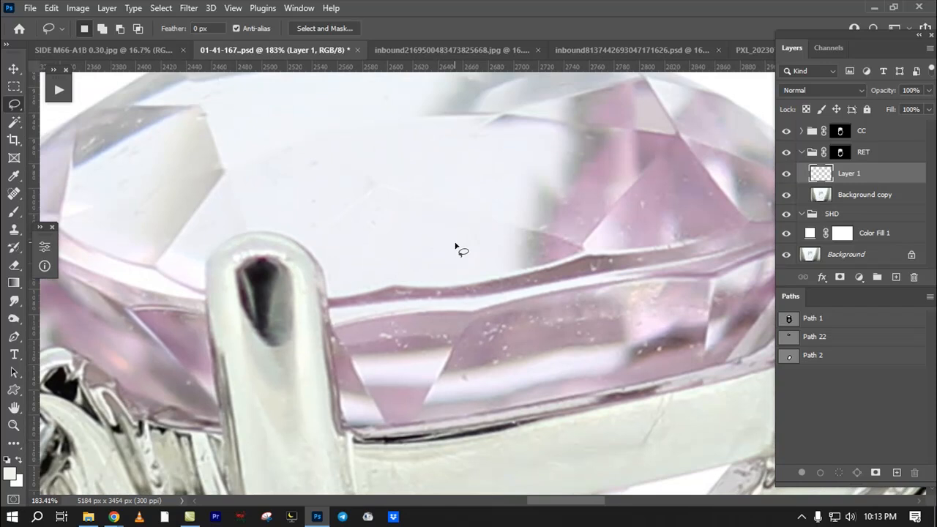
{"action": "left_click_drag", "start_coordinate": [492, 286], "coordinate": [446, 278]}
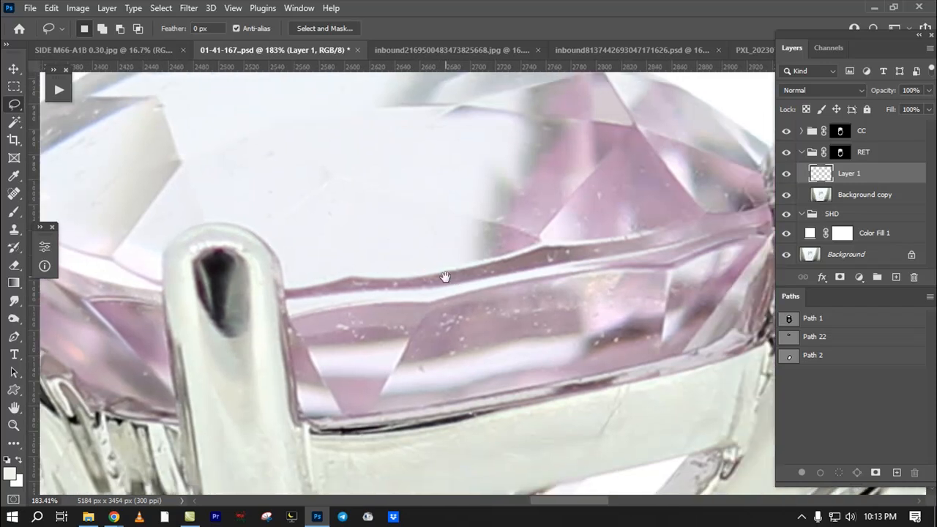
{"action": "left_click_drag", "start_coordinate": [517, 247], "coordinate": [465, 246]}
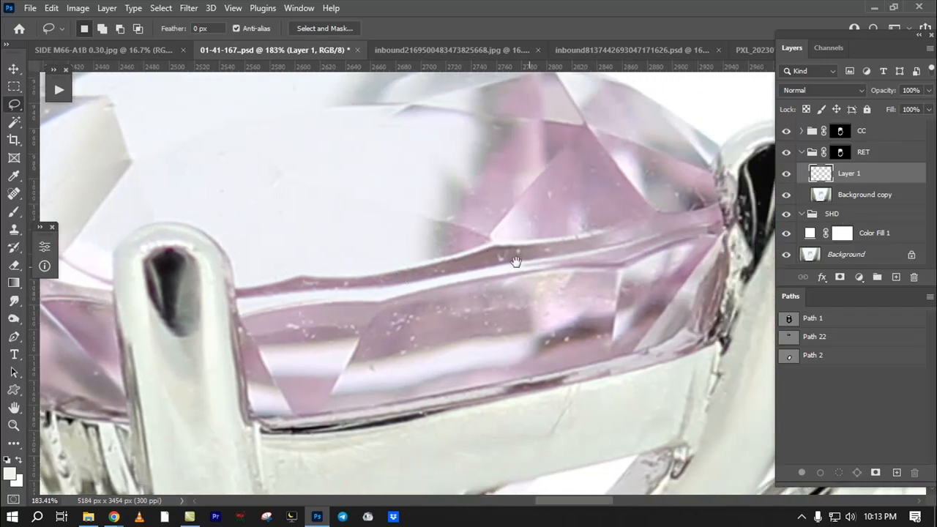
{"action": "left_click_drag", "start_coordinate": [525, 268], "coordinate": [489, 263]}
Step: Stamp all visible layers into a new merged layer above Layer 1
{"action": "key", "text": "ctrl+shift+alt+e"}
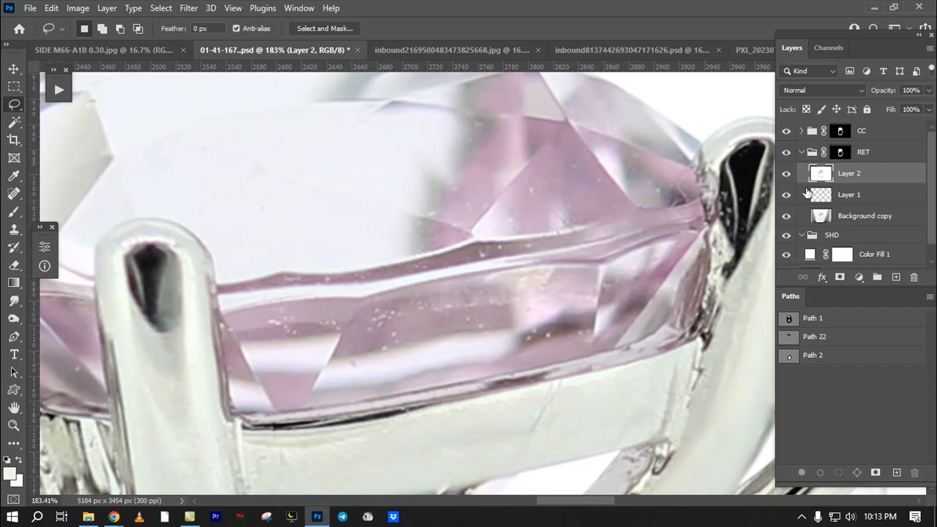
{"action": "left_click_drag", "start_coordinate": [508, 253], "coordinate": [491, 231]}
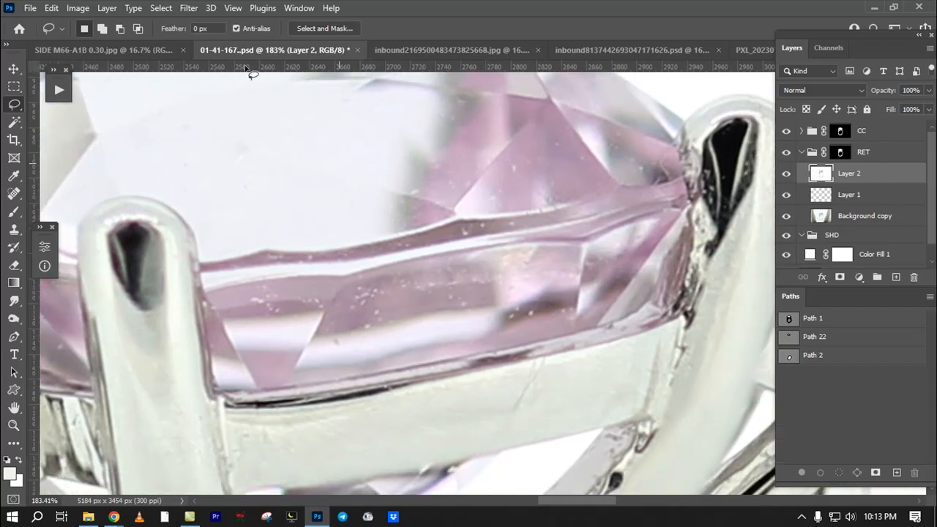
Step: Try the Dust & Scratches filter on Layer 2 with a radius of 4 pixels and a threshold of 10 levels
{"action": "left_click", "coordinate": [189, 8]}
{"action": "mouse_move", "coordinate": [244, 243]}
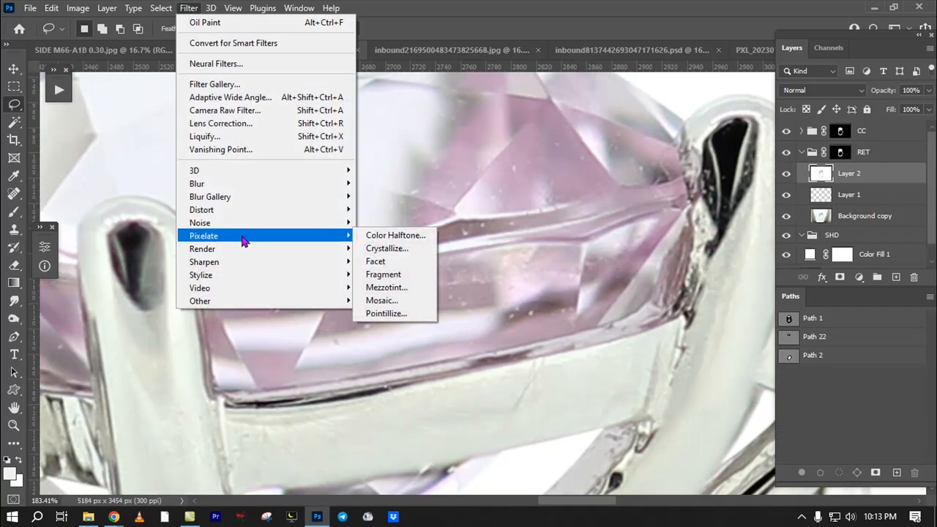
{"action": "mouse_move", "coordinate": [227, 223]}
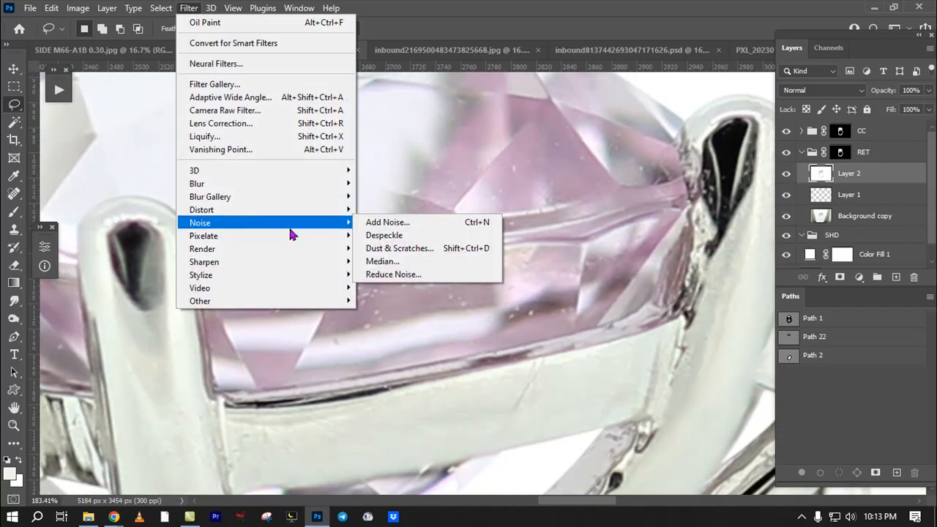
{"action": "left_click", "coordinate": [432, 254]}
{"action": "left_click_drag", "start_coordinate": [481, 88], "coordinate": [694, 149]}
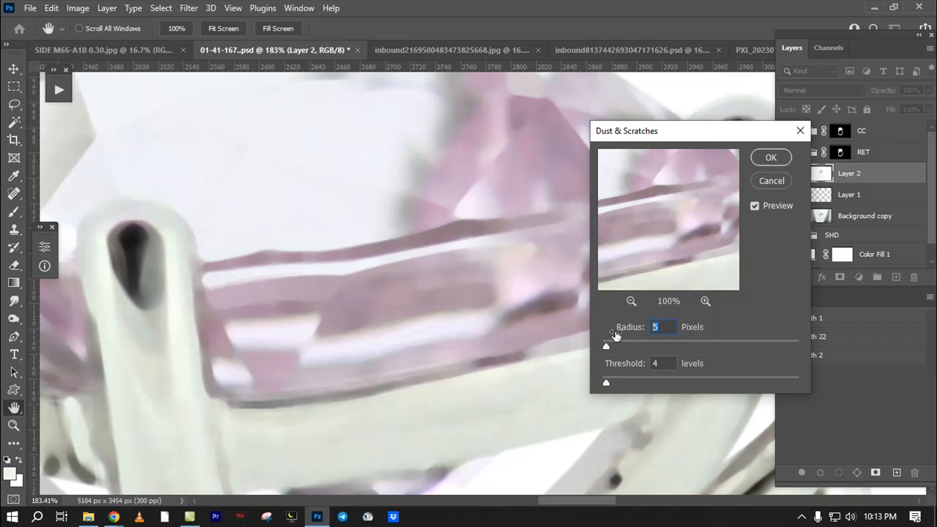
{"action": "left_click_drag", "start_coordinate": [615, 334], "coordinate": [613, 333]}
{"action": "double_click", "coordinate": [659, 366]}
{"action": "type", "text": "10"}
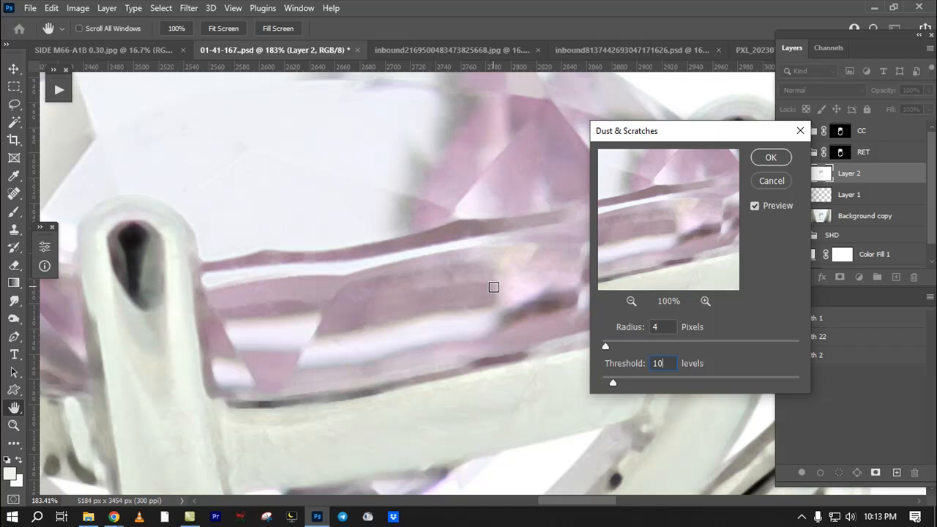
Step: Compare the pink stone with the Dust & Scratches preview on and off at 300% zoom, and cancel the filter
{"action": "left_click", "coordinate": [755, 209]}
{"action": "left_click", "coordinate": [755, 208]}
{"action": "left_click", "coordinate": [474, 275], "text": "ctrl"}
{"action": "left_click", "coordinate": [476, 278], "text": "ctrl"}
{"action": "left_click", "coordinate": [477, 281], "text": "ctrl"}
{"action": "left_click", "coordinate": [758, 206]}
{"action": "left_click", "coordinate": [760, 207]}
{"action": "left_click", "coordinate": [760, 208]}
{"action": "left_click", "coordinate": [761, 208]}
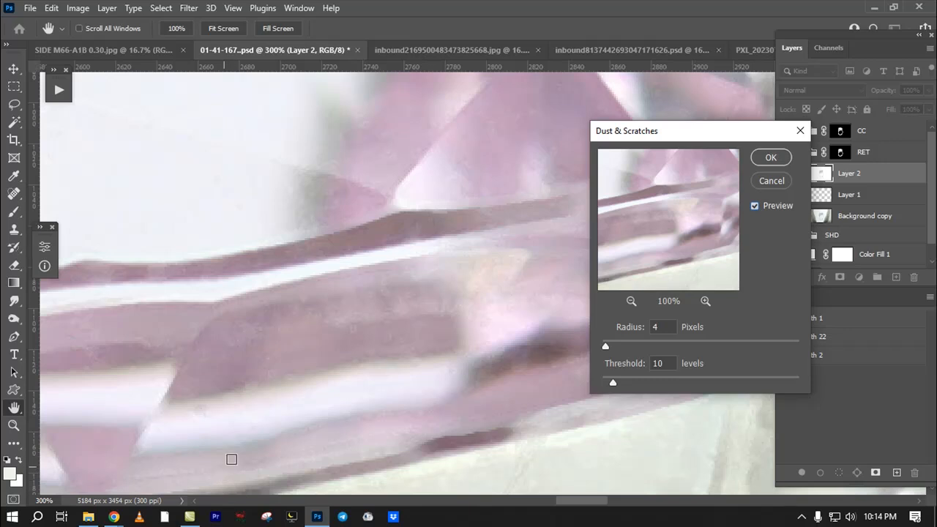
{"action": "left_click", "coordinate": [774, 185]}
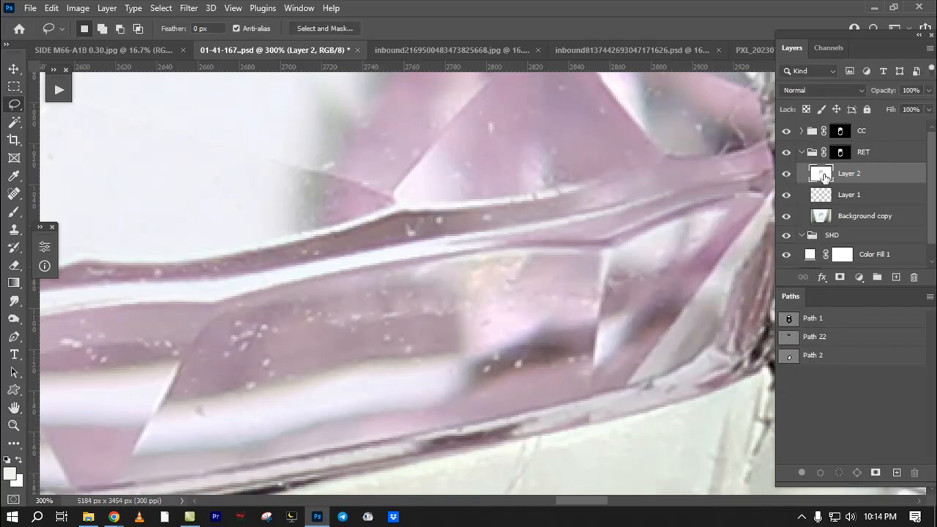
{"action": "scroll", "coordinate": [467, 257], "scroll_direction": "down", "scroll_amount": 8}
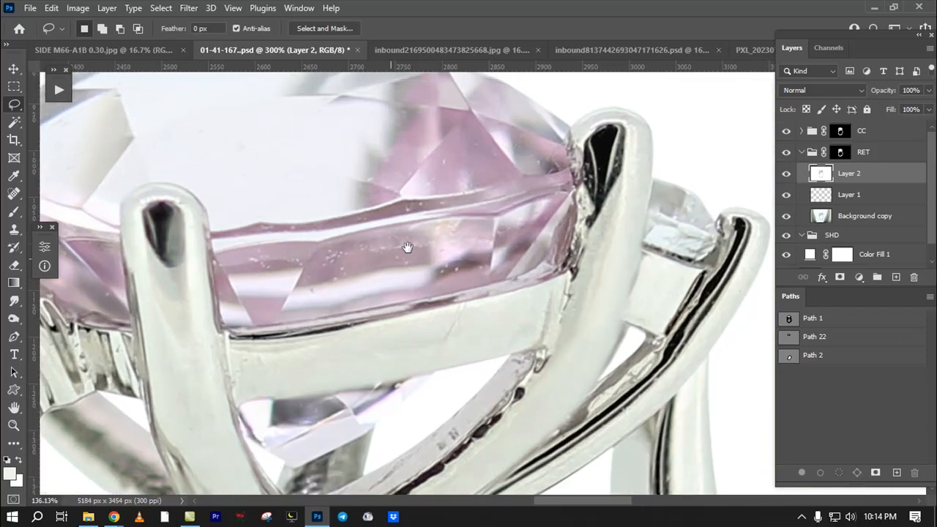
{"action": "left_click_drag", "start_coordinate": [408, 247], "coordinate": [393, 303]}
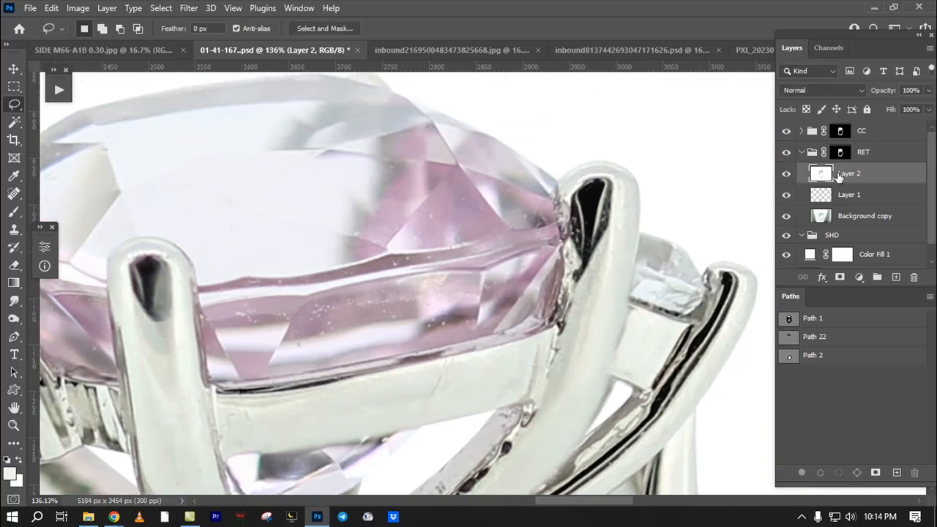
{"action": "scroll", "coordinate": [449, 221], "scroll_direction": "down", "scroll_amount": 10}
{"action": "key", "text": "q"}
{"action": "key", "text": "q"}
{"action": "scroll", "coordinate": [476, 223], "scroll_direction": "up", "scroll_amount": 7}
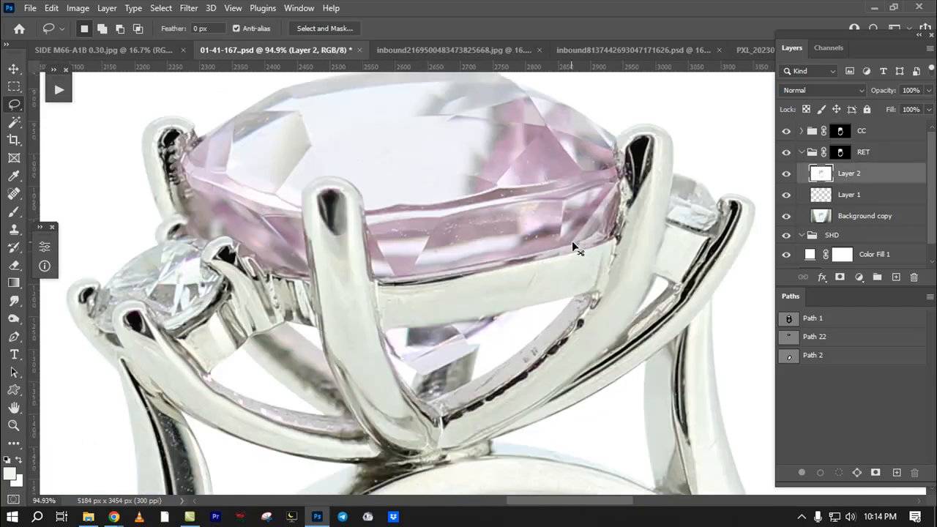
Step: Delete the merged Layer 2 from the RET group, undo the deletion, and reselect the layer
{"action": "left_click_drag", "start_coordinate": [866, 180], "coordinate": [914, 276]}
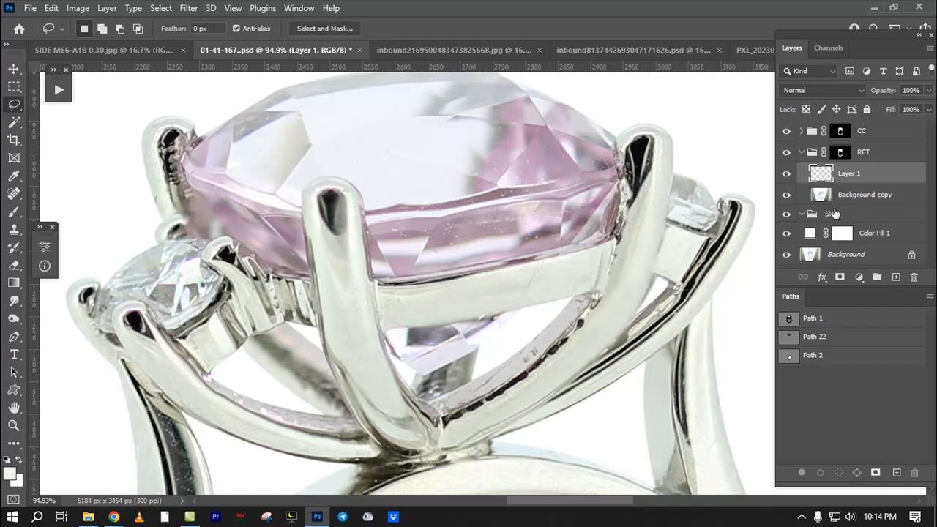
{"action": "key", "text": "ctrl+z"}
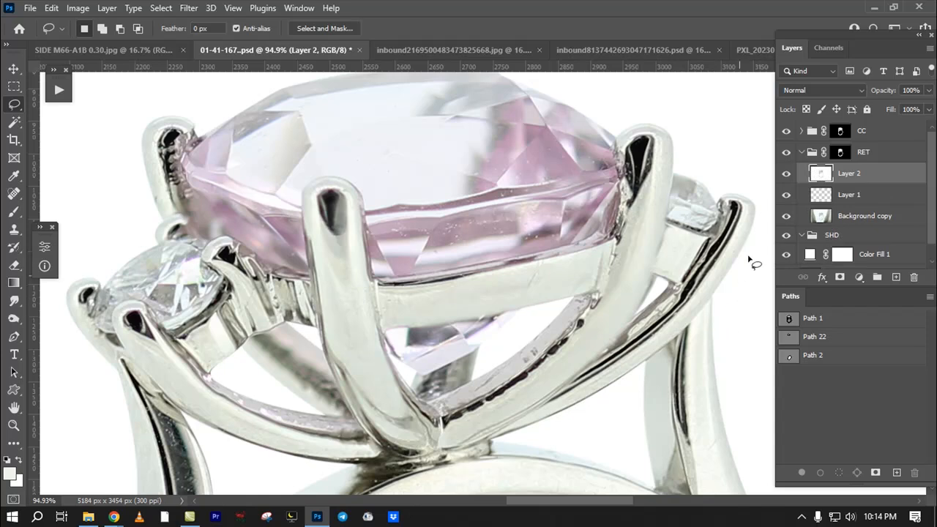
{"action": "left_click", "coordinate": [865, 213]}
{"action": "left_click", "coordinate": [853, 194]}
{"action": "left_click", "coordinate": [854, 176]}
Step: Switch to the Google Meet call to check the participants, and return to Photoshop
{"action": "mouse_move", "coordinate": [114, 517]}
{"action": "left_click", "coordinate": [95, 486]}
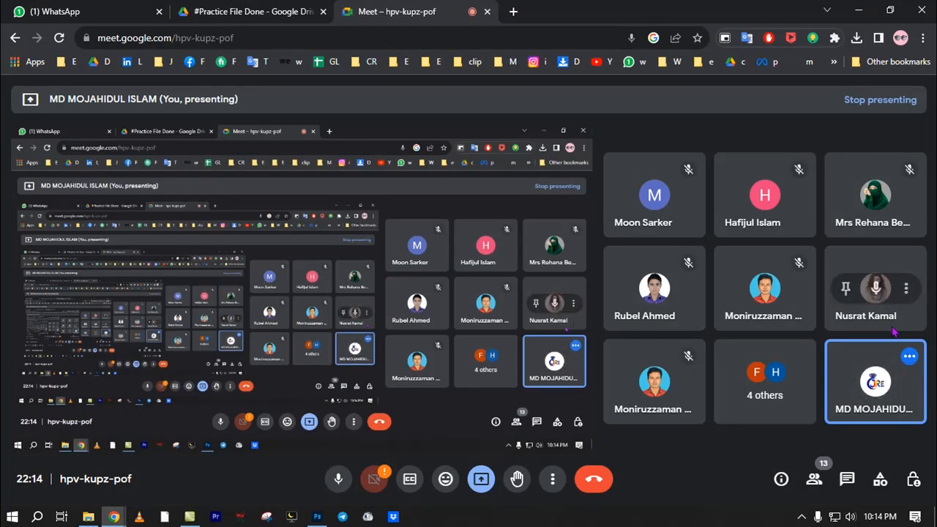
{"action": "key", "text": "alt+Tab"}
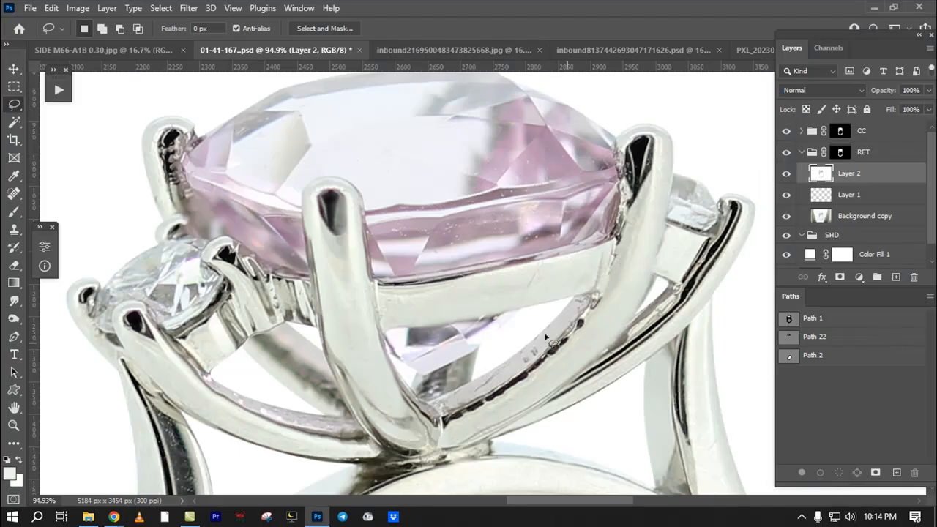
Step: Delete the merged Layer 2 and add two new empty layers above Background copy in the RET group
{"action": "left_click_drag", "start_coordinate": [478, 298], "coordinate": [422, 277]}
{"action": "left_click_drag", "start_coordinate": [853, 180], "coordinate": [914, 277]}
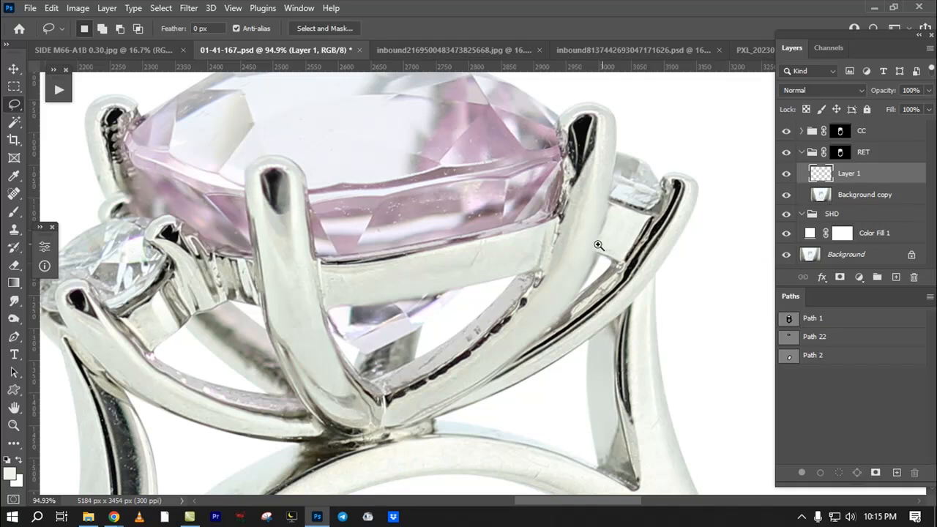
{"action": "scroll", "coordinate": [602, 246], "scroll_direction": "down", "scroll_amount": 2}
{"action": "left_click", "coordinate": [858, 196]}
{"action": "left_click", "coordinate": [896, 277]}
{"action": "left_click", "coordinate": [896, 277]}
{"action": "left_click", "coordinate": [853, 176]}
Step: Try merging all visible layers, and then only the selected RET layers down to Background copy, undoing each merge
{"action": "left_click_drag", "start_coordinate": [554, 232], "coordinate": [502, 268]}
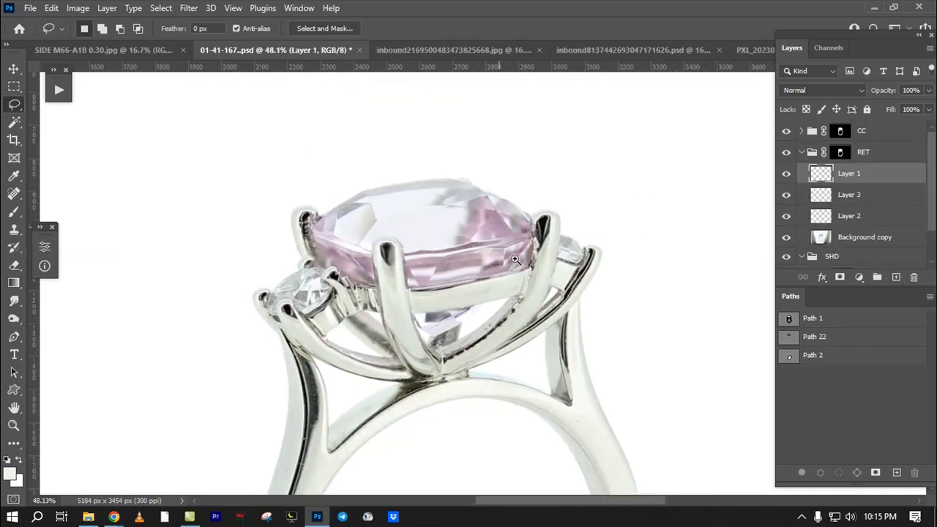
{"action": "scroll", "coordinate": [503, 268], "scroll_direction": "up", "scroll_amount": 2}
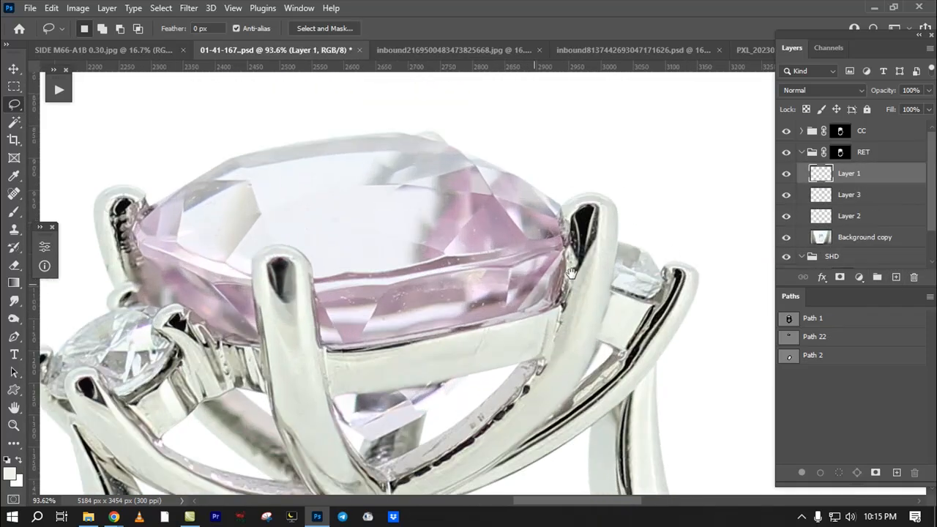
{"action": "left_click", "coordinate": [875, 238], "text": "shift"}
{"action": "key", "text": "ctrl+shift+e"}
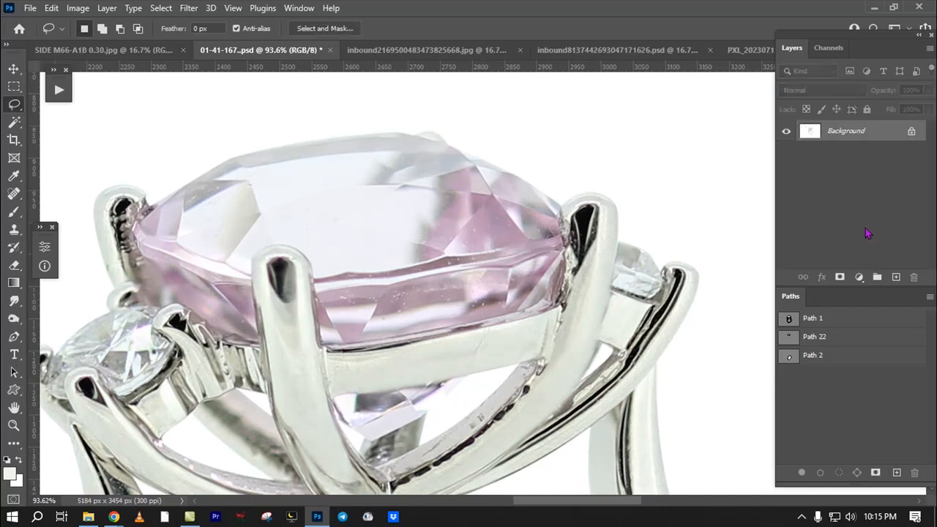
{"action": "key", "text": "ctrl+z"}
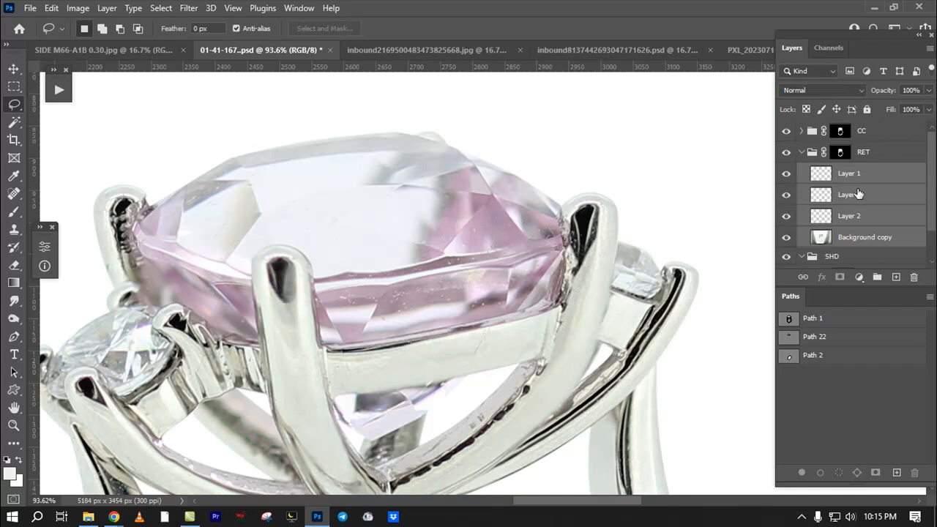
{"action": "key", "text": "ctrl+e"}
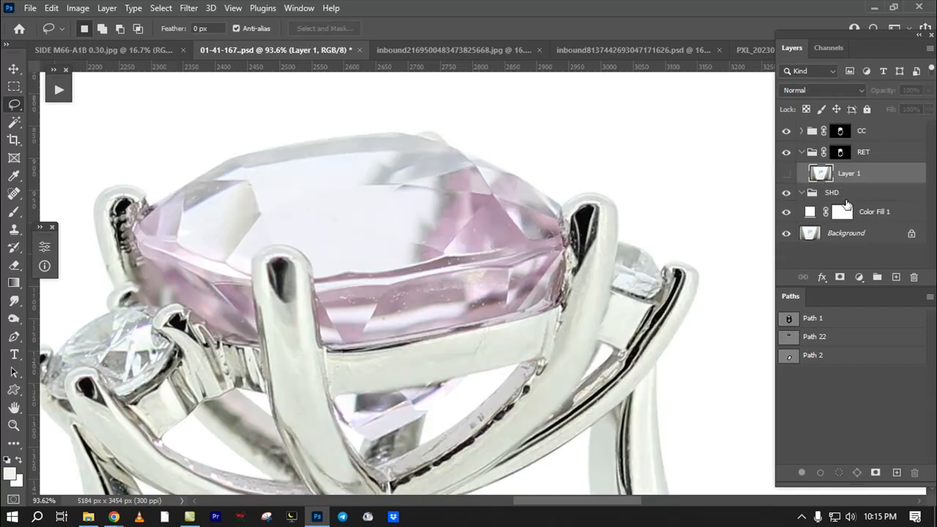
{"action": "key", "text": "ctrl+z"}
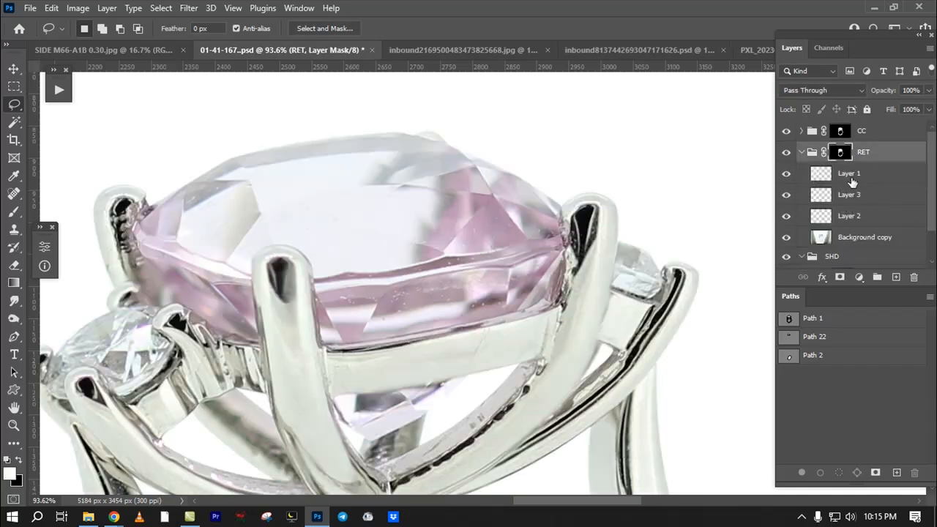
Step: Stamp all visible layers into a new layer above Layer 1 and make the RET and CC groups visible again
{"action": "left_click", "coordinate": [849, 176]}
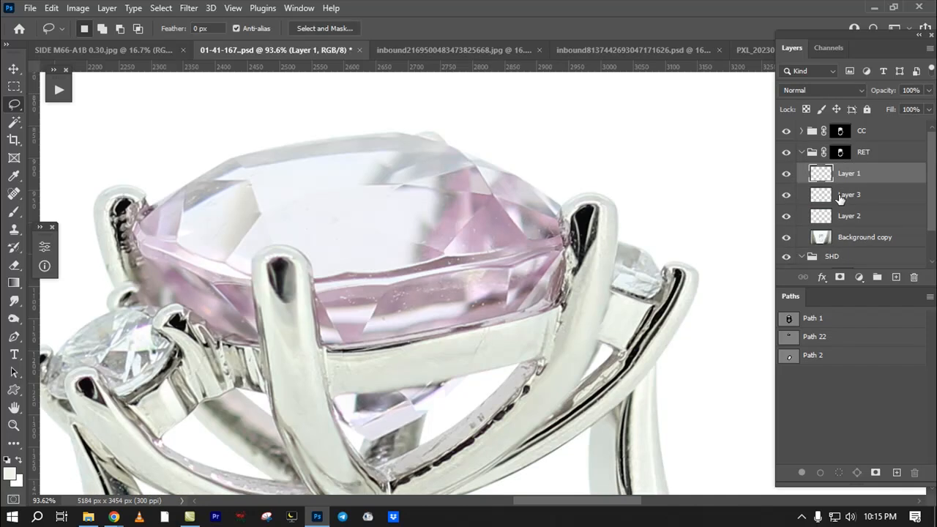
{"action": "key", "text": "ctrl+shift+alt+e"}
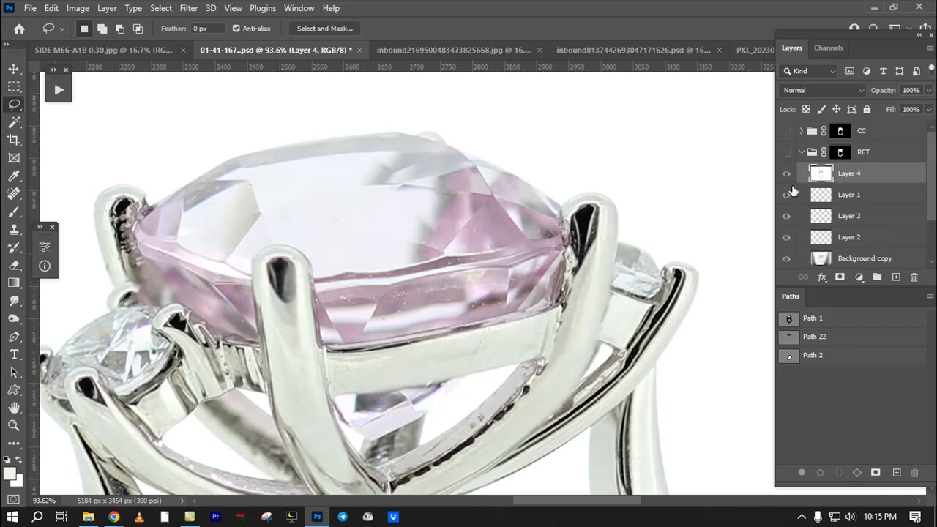
{"action": "left_click", "coordinate": [786, 152]}
{"action": "scroll", "coordinate": [789, 197], "scroll_direction": "down", "scroll_amount": 1}
{"action": "left_click", "coordinate": [786, 132]}
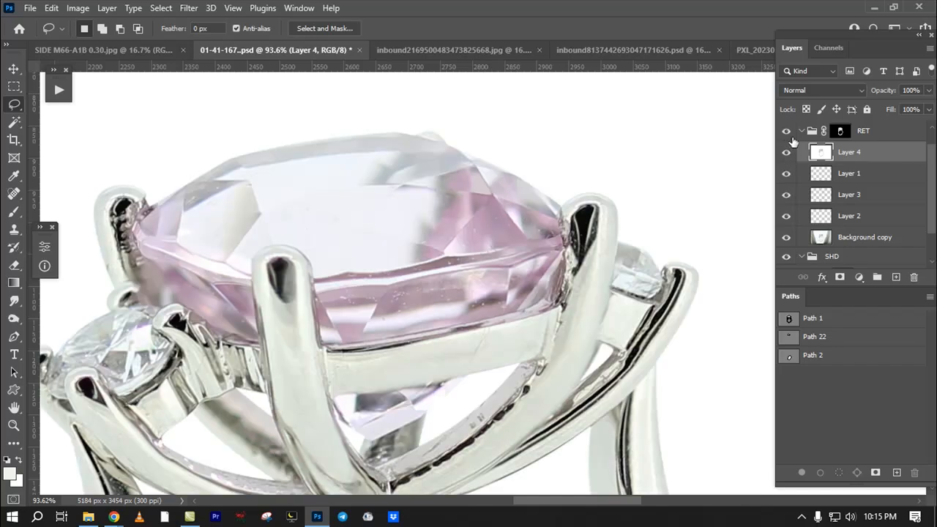
{"action": "scroll", "coordinate": [586, 218], "scroll_direction": "down", "scroll_amount": 1}
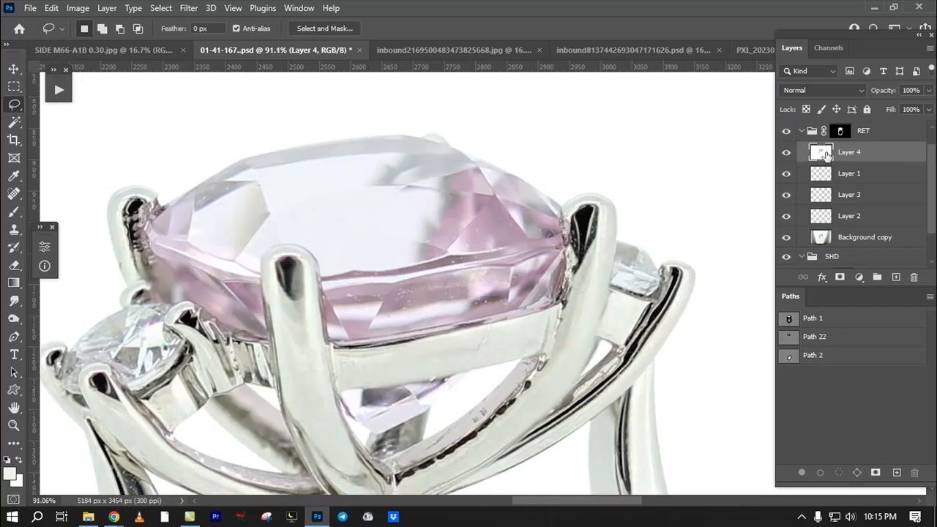
{"action": "double_click", "coordinate": [848, 153]}
{"action": "left_click", "coordinate": [848, 180]}
{"action": "double_click", "coordinate": [849, 153]}
{"action": "left_click", "coordinate": [847, 180]}
{"action": "left_click", "coordinate": [850, 157]}
{"action": "scroll", "coordinate": [557, 229], "scroll_direction": "down", "scroll_amount": 5}
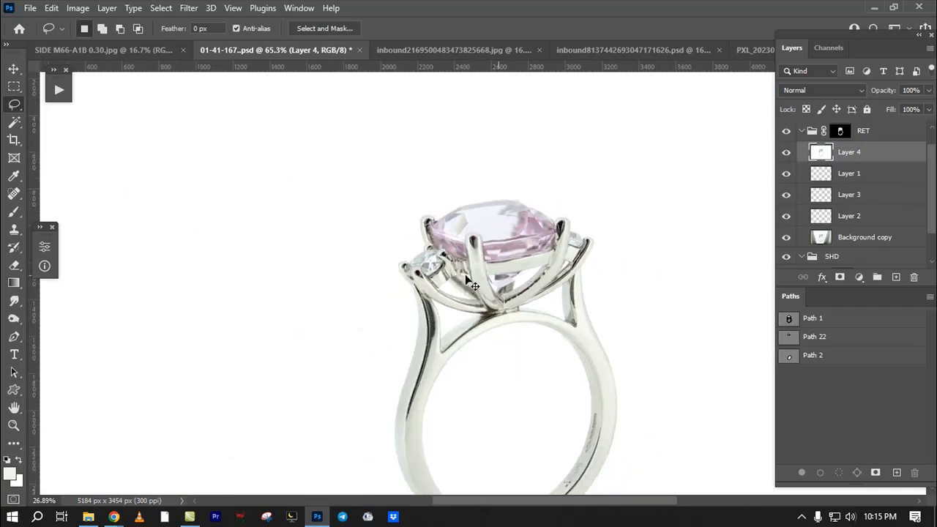
{"action": "left_click", "coordinate": [868, 176]}
{"action": "left_click", "coordinate": [842, 215]}
{"action": "left_click_drag", "start_coordinate": [584, 261], "coordinate": [557, 320]}
Step: Apply the Dust & Scratches filter to Layer 4 with a radius of 3 pixels and a threshold of 8 levels
{"action": "left_click", "coordinate": [826, 155]}
{"action": "scroll", "coordinate": [479, 313], "scroll_direction": "up", "scroll_amount": 8}
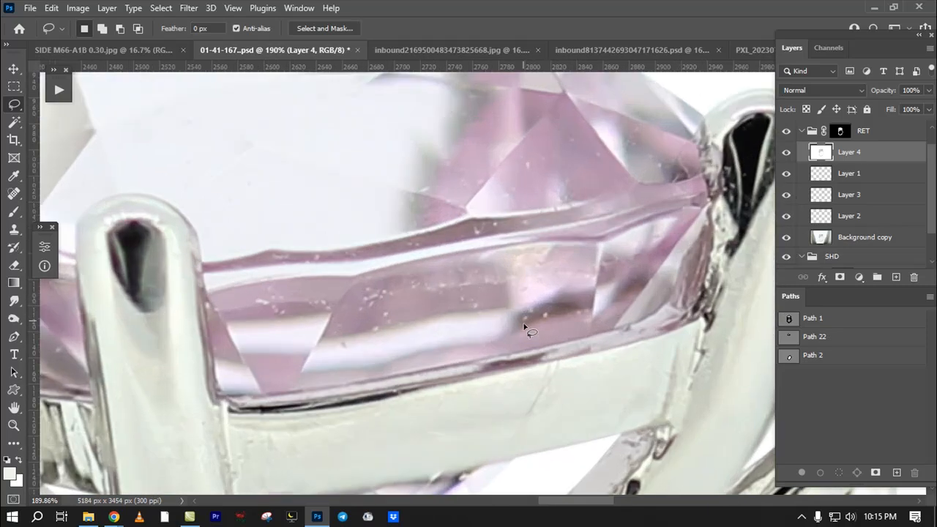
{"action": "left_click_drag", "start_coordinate": [560, 270], "coordinate": [536, 238]}
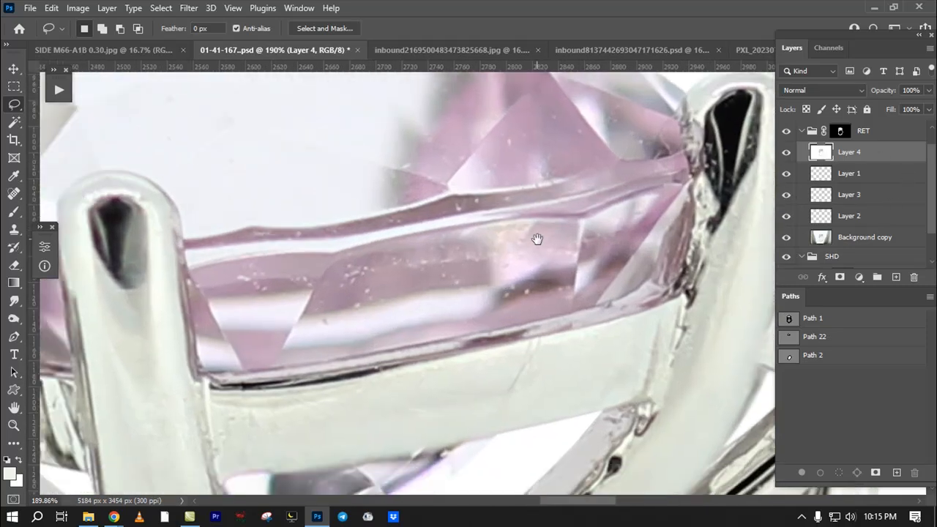
{"action": "left_click", "coordinate": [189, 8]}
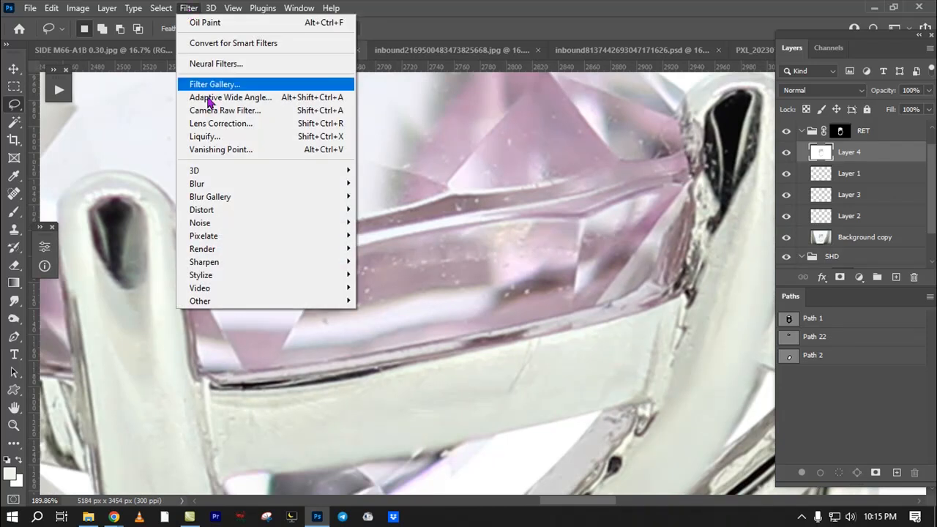
{"action": "mouse_move", "coordinate": [212, 228]}
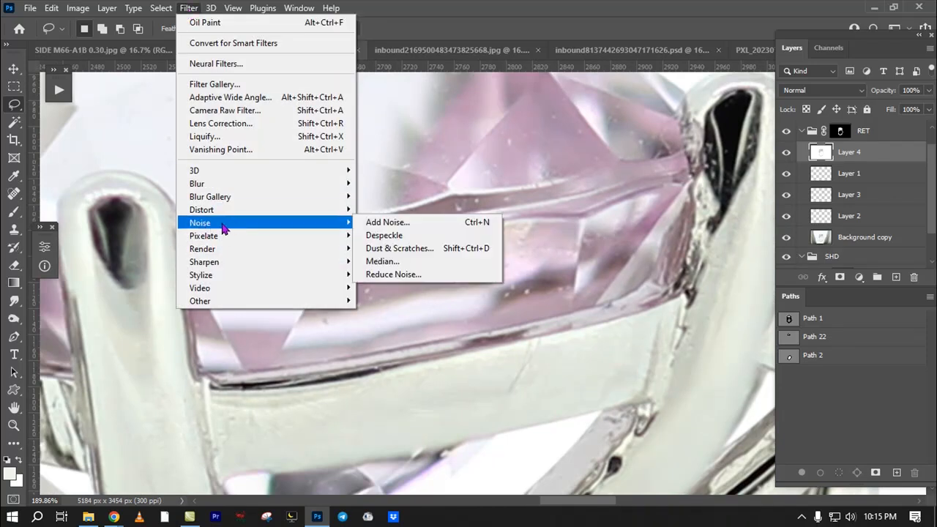
{"action": "left_click", "coordinate": [410, 248]}
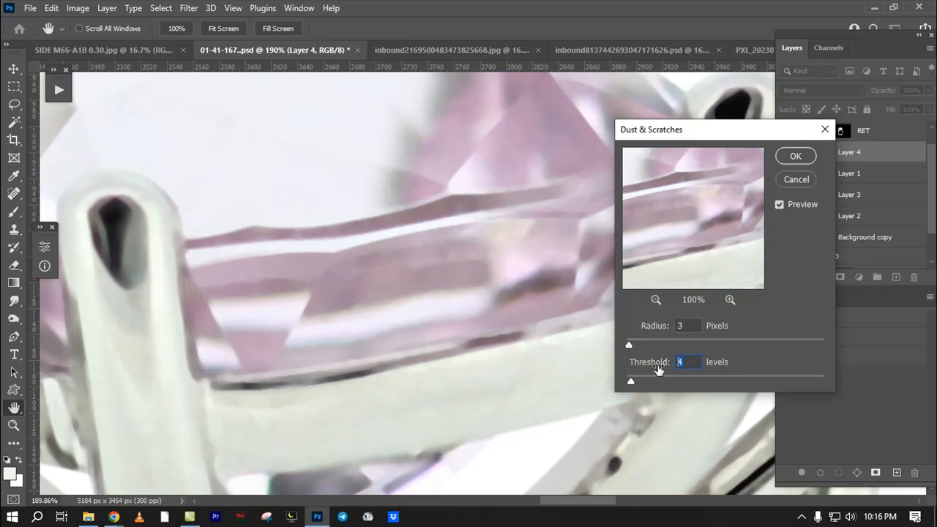
{"action": "type", "text": "10"}
{"action": "scroll", "coordinate": [442, 280], "scroll_direction": "up", "scroll_amount": 4}
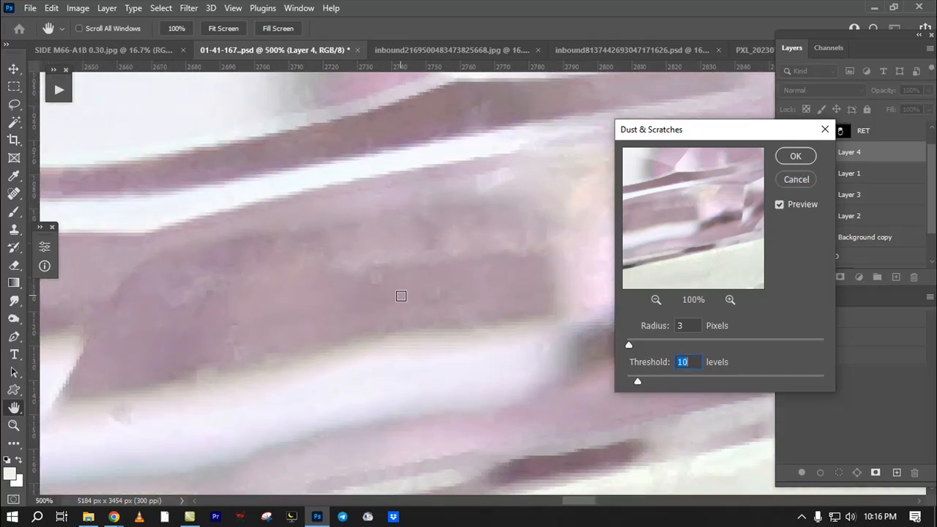
{"action": "type", "text": "8"}
{"action": "left_click", "coordinate": [796, 156]}
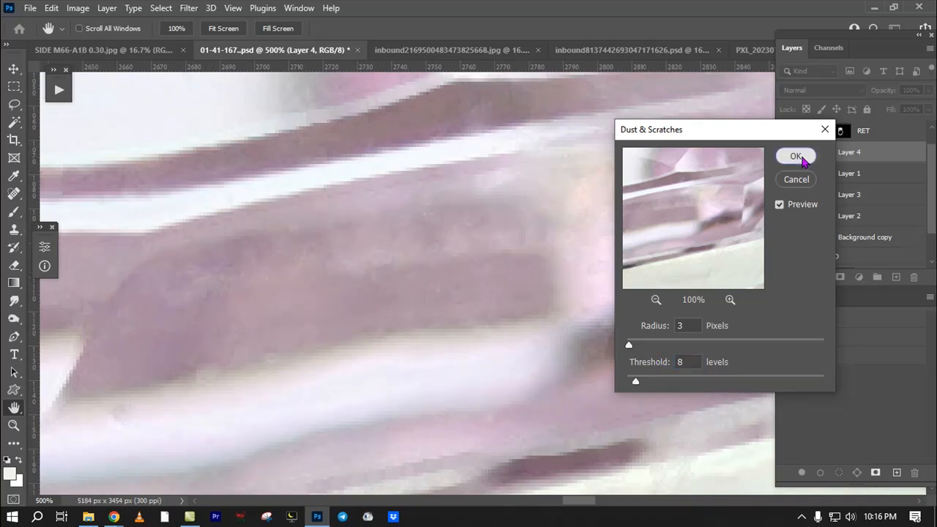
Step: Add a black layer mask to Layer 4, and compare the ring with the mask disabled and enabled
{"action": "scroll", "coordinate": [463, 239], "scroll_direction": "down", "scroll_amount": 4}
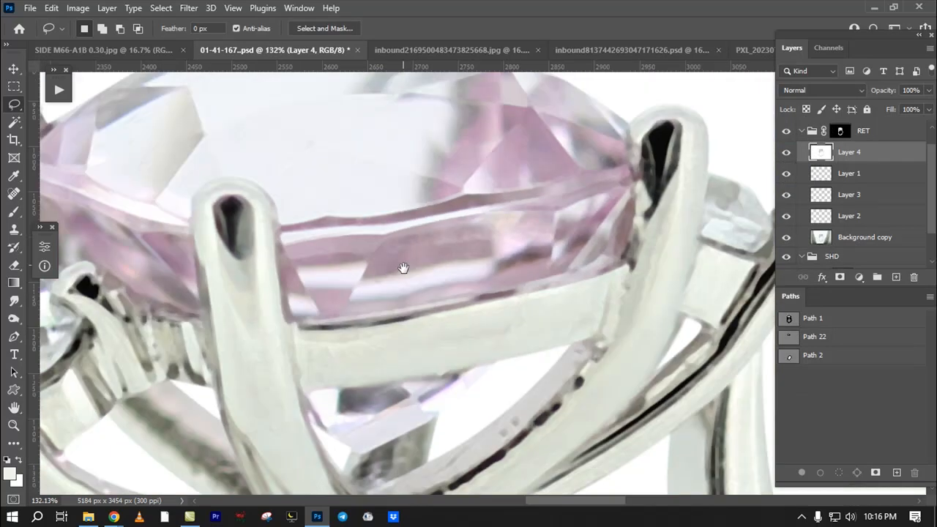
{"action": "left_click_drag", "start_coordinate": [488, 253], "coordinate": [484, 301]}
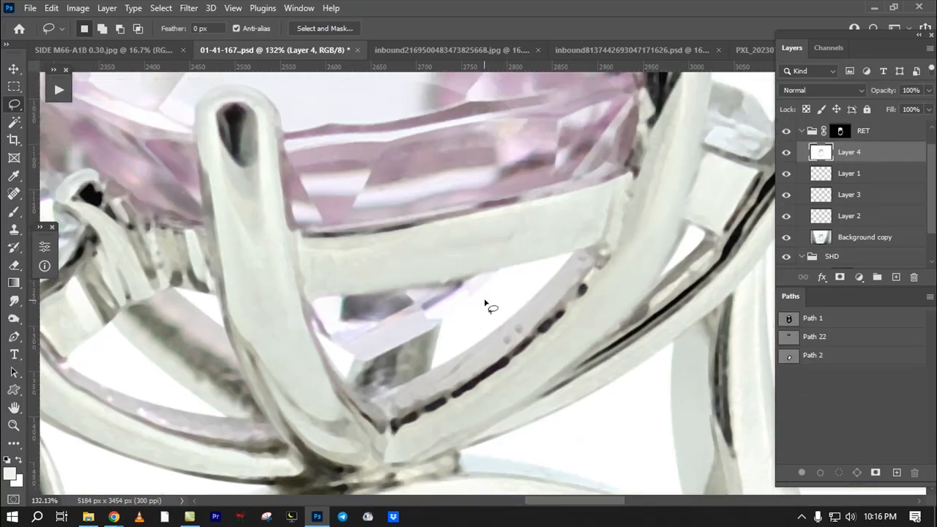
{"action": "left_click", "coordinate": [841, 279]}
{"action": "left_click_drag", "start_coordinate": [452, 148], "coordinate": [468, 271]}
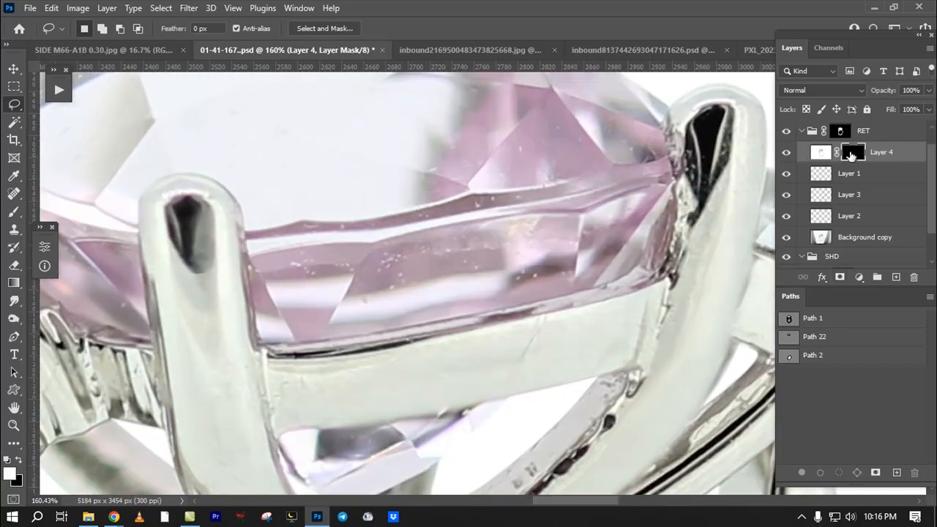
{"action": "left_click", "coordinate": [851, 155], "text": "shift"}
{"action": "left_click", "coordinate": [852, 155], "text": "shift"}
Step: Paint white on Layer 4's mask with the Brush tool over the pink stone's lower facets, and check the painted mask
{"action": "left_click", "coordinate": [14, 212]}
{"action": "left_click_drag", "start_coordinate": [471, 247], "coordinate": [402, 269]}
{"action": "scroll", "coordinate": [523, 252], "scroll_direction": "up", "scroll_amount": 3}
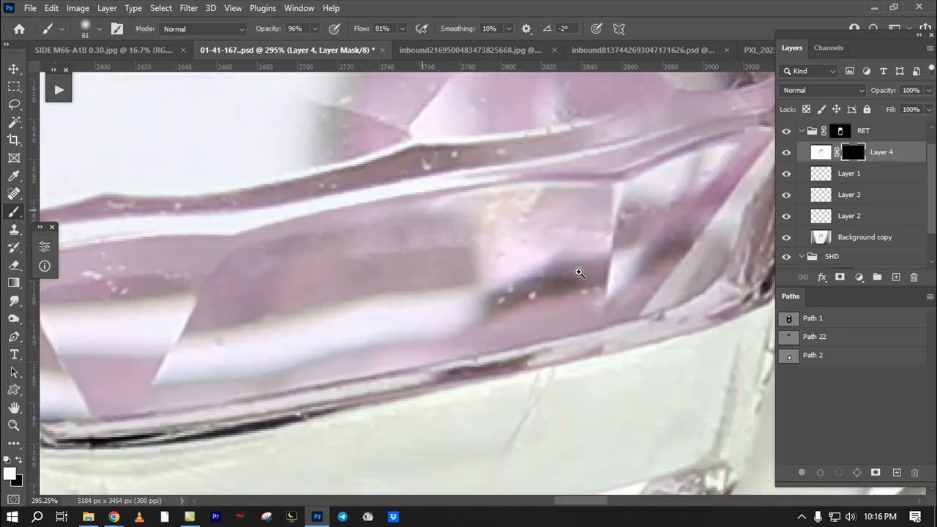
{"action": "left_click_drag", "start_coordinate": [530, 251], "coordinate": [820, 239]}
{"action": "key", "text": "bracketleft"}
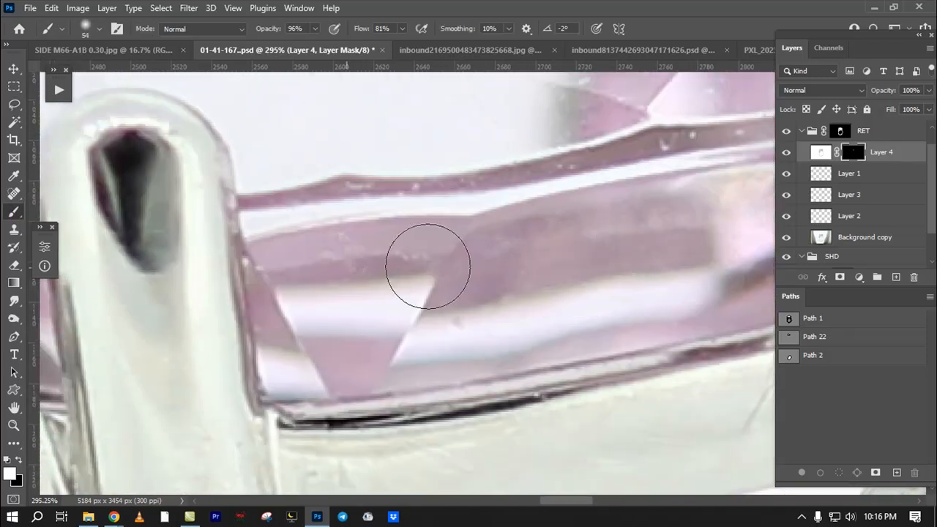
{"action": "left_click_drag", "start_coordinate": [629, 207], "coordinate": [525, 262]}
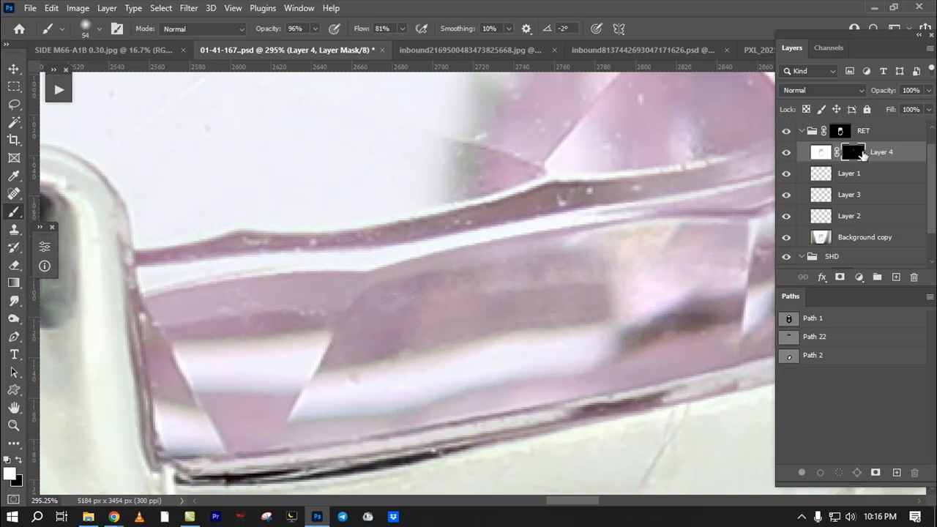
{"action": "left_click", "coordinate": [863, 153], "text": "alt"}
{"action": "left_click", "coordinate": [862, 153], "text": "alt"}
Step: Paint white on the mask with a brush of about 17 px along the thin dark band above the lower facets
{"action": "left_click_drag", "start_coordinate": [569, 198], "coordinate": [571, 300]}
{"action": "key", "text": "bracketleft"}
{"action": "left_click_drag", "start_coordinate": [610, 237], "coordinate": [619, 179]}
{"action": "mouse_move", "coordinate": [594, 285]}
{"action": "left_mouse_down"}
{"action": "mouse_move", "coordinate": [569, 283]}
{"action": "mouse_move", "coordinate": [598, 272]}
{"action": "left_mouse_up"}
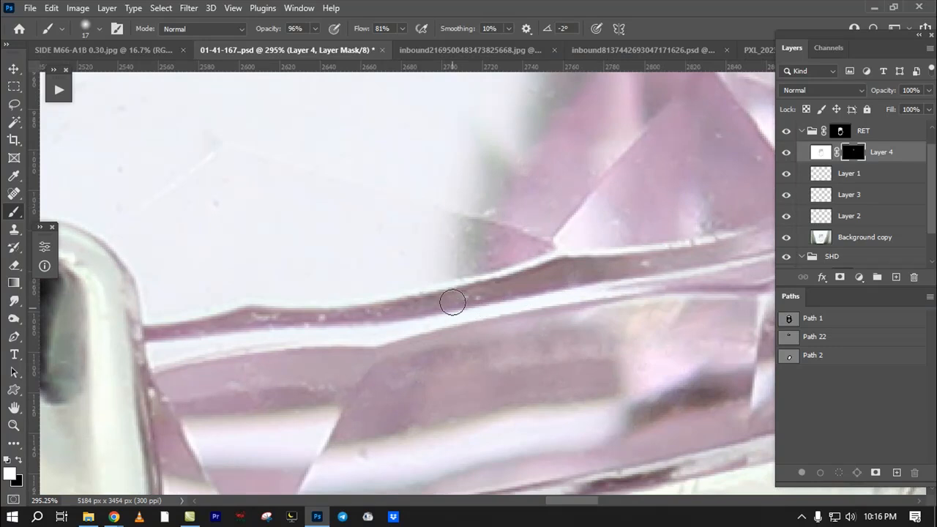
{"action": "left_click_drag", "start_coordinate": [352, 301], "coordinate": [341, 348]}
Step: Enlarge the brush to about 31 px and paint the mask over the triangular pink facets beside the right prong
{"action": "key", "text": "bracketright"}
{"action": "key", "text": "bracketright"}
{"action": "left_click_drag", "start_coordinate": [486, 251], "coordinate": [429, 376]}
{"action": "left_click_drag", "start_coordinate": [494, 281], "coordinate": [373, 252]}
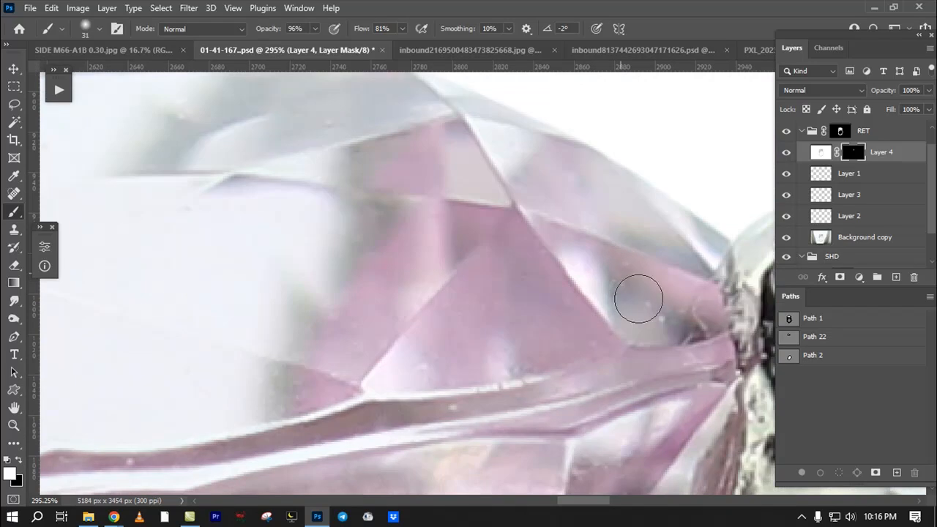
{"action": "left_click_drag", "start_coordinate": [420, 287], "coordinate": [653, 309]}
{"action": "left_click", "coordinate": [541, 320], "text": "alt"}
Step: Paint the mask with a larger brush of about 40 px over the pale facets on the stone's left side
{"action": "mouse_move", "coordinate": [163, 265]}
{"action": "left_mouse_down"}
{"action": "mouse_move", "coordinate": [259, 167]}
{"action": "mouse_move", "coordinate": [339, 196]}
{"action": "left_mouse_up"}
{"action": "key", "text": "bracketright"}
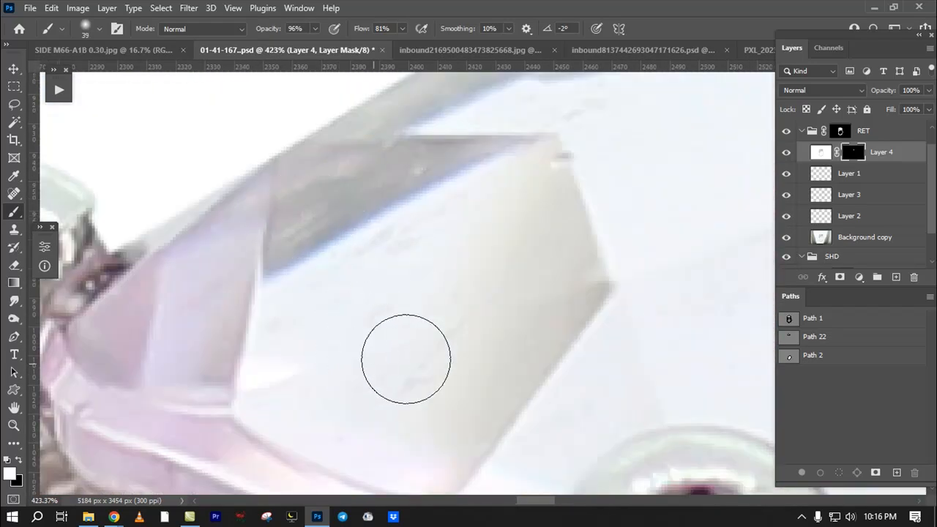
{"action": "left_click_drag", "start_coordinate": [421, 332], "coordinate": [427, 301]}
{"action": "left_click_drag", "start_coordinate": [237, 354], "coordinate": [228, 353]}
{"action": "left_click_drag", "start_coordinate": [547, 256], "coordinate": [390, 277]}
{"action": "left_click_drag", "start_coordinate": [348, 189], "coordinate": [278, 249]}
{"action": "left_click_drag", "start_coordinate": [332, 216], "coordinate": [303, 216]}
{"action": "left_click_drag", "start_coordinate": [472, 321], "coordinate": [424, 239]}
{"action": "left_click_drag", "start_coordinate": [462, 358], "coordinate": [451, 234]}
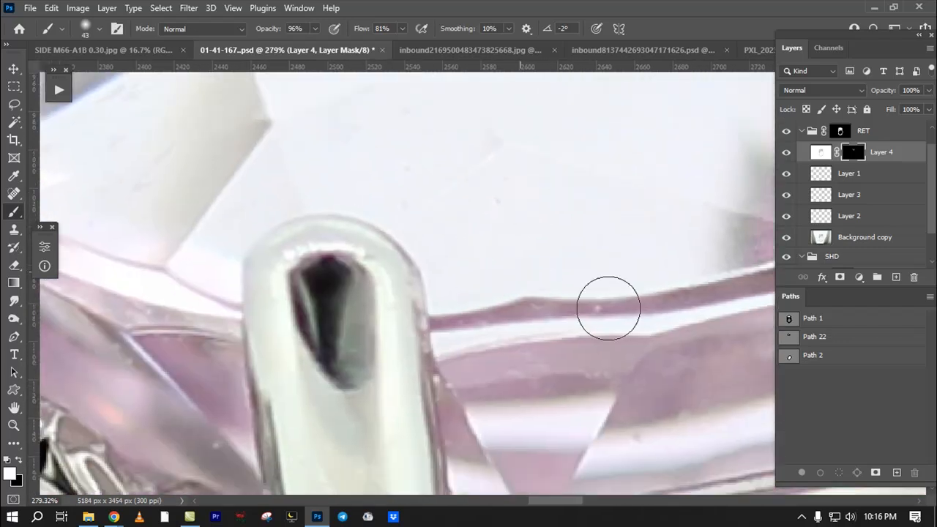
Step: Paint the mask over the pink facets beside the front prong and check the stone around it
{"action": "left_click_drag", "start_coordinate": [559, 392], "coordinate": [561, 341]}
{"action": "left_click_drag", "start_coordinate": [140, 359], "coordinate": [156, 320]}
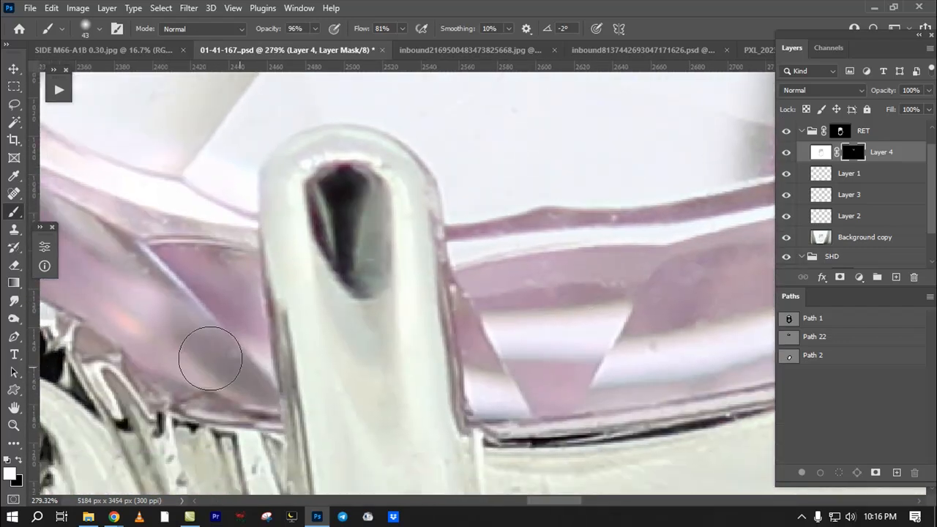
{"action": "left_click_drag", "start_coordinate": [95, 251], "coordinate": [145, 295]}
{"action": "left_click_drag", "start_coordinate": [164, 227], "coordinate": [205, 315]}
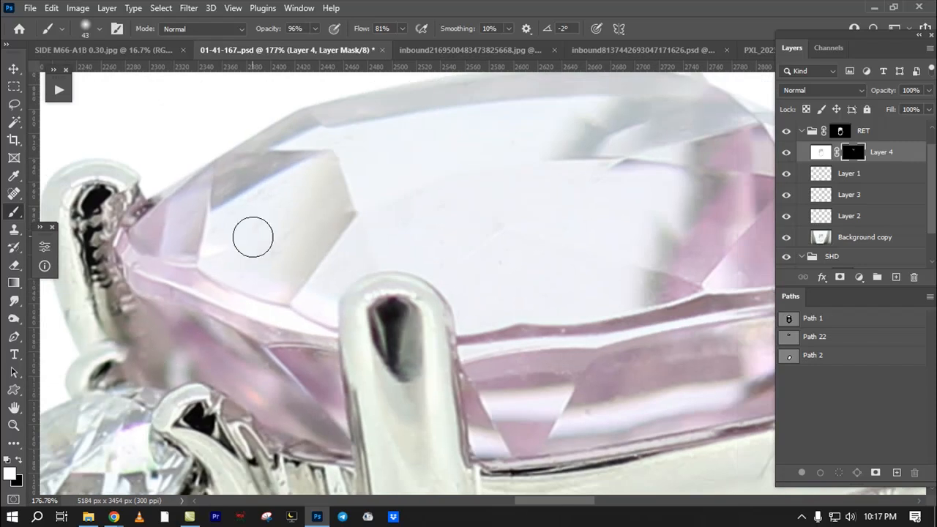
{"action": "left_click_drag", "start_coordinate": [250, 237], "coordinate": [233, 293]}
{"action": "left_click_drag", "start_coordinate": [572, 297], "coordinate": [501, 250]}
Step: Delete the masked Dust & Scratches layer and add a new empty layer above Layer 1 in the RET group
{"action": "left_click_drag", "start_coordinate": [891, 155], "coordinate": [913, 277]}
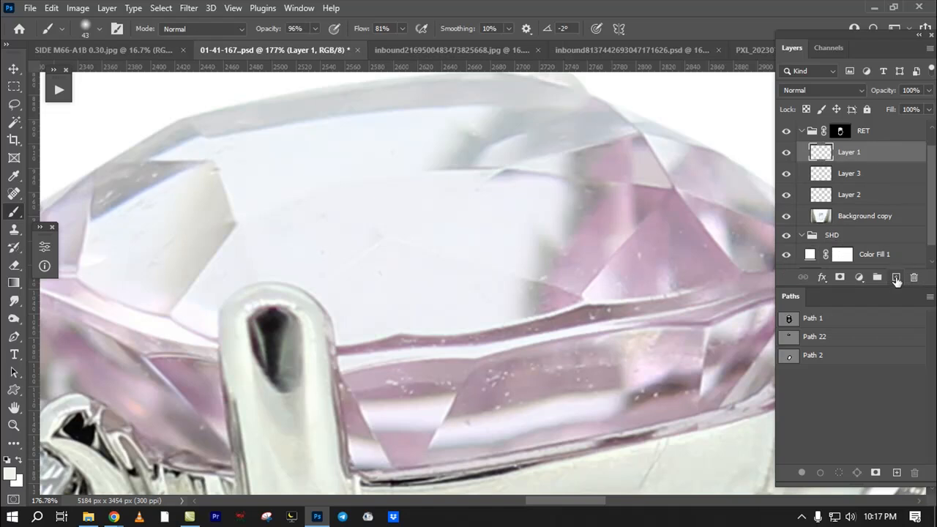
{"action": "left_click", "coordinate": [897, 278]}
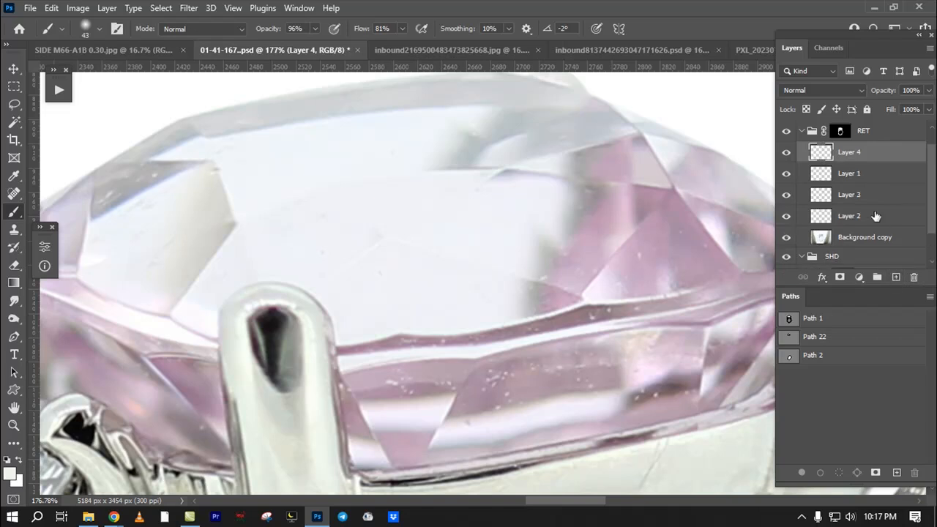
Step: Remove the white specks on the lower middle facet with the content-aware Spot Healing Brush at about 17 px, sampling all layers
{"action": "left_click", "coordinate": [13, 194]}
{"action": "mouse_move", "coordinate": [585, 339]}
{"action": "left_mouse_down"}
{"action": "mouse_move", "coordinate": [542, 260]}
{"action": "mouse_move", "coordinate": [442, 259]}
{"action": "left_mouse_up"}
{"action": "mouse_move", "coordinate": [477, 301]}
{"action": "left_mouse_down"}
{"action": "mouse_move", "coordinate": [442, 299]}
{"action": "mouse_move", "coordinate": [425, 315]}
{"action": "mouse_move", "coordinate": [435, 306]}
{"action": "left_mouse_up"}
{"action": "left_click", "coordinate": [435, 297]}
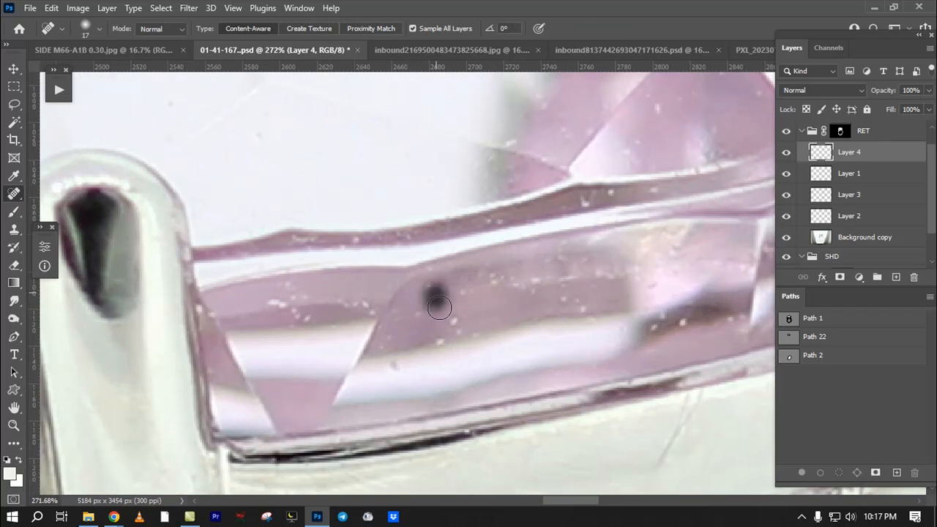
{"action": "left_click", "coordinate": [443, 337]}
{"action": "left_click", "coordinate": [429, 293]}
{"action": "left_click", "coordinate": [424, 320]}
{"action": "left_click", "coordinate": [429, 283]}
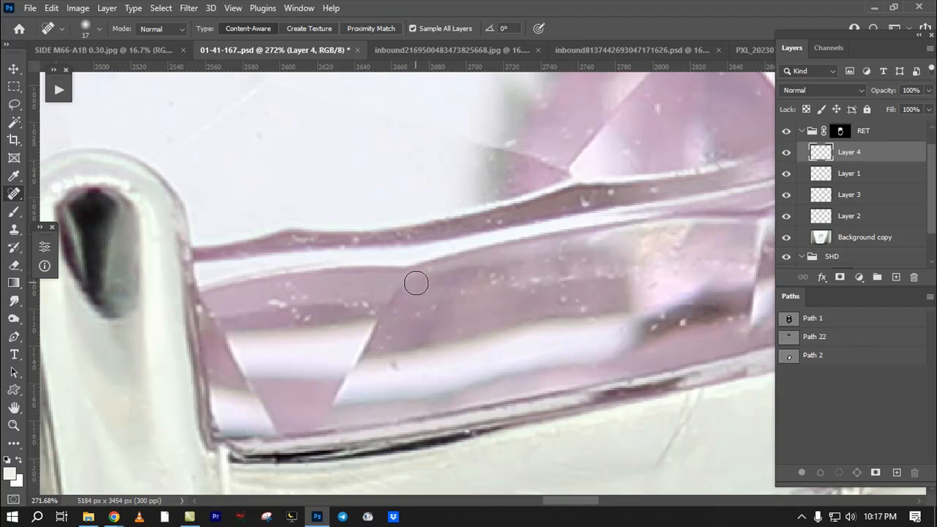
Step: Heal the specks along the dark reflection on the stone's lower right facet
{"action": "left_click", "coordinate": [653, 328]}
{"action": "left_click", "coordinate": [674, 324]}
{"action": "left_click", "coordinate": [686, 321]}
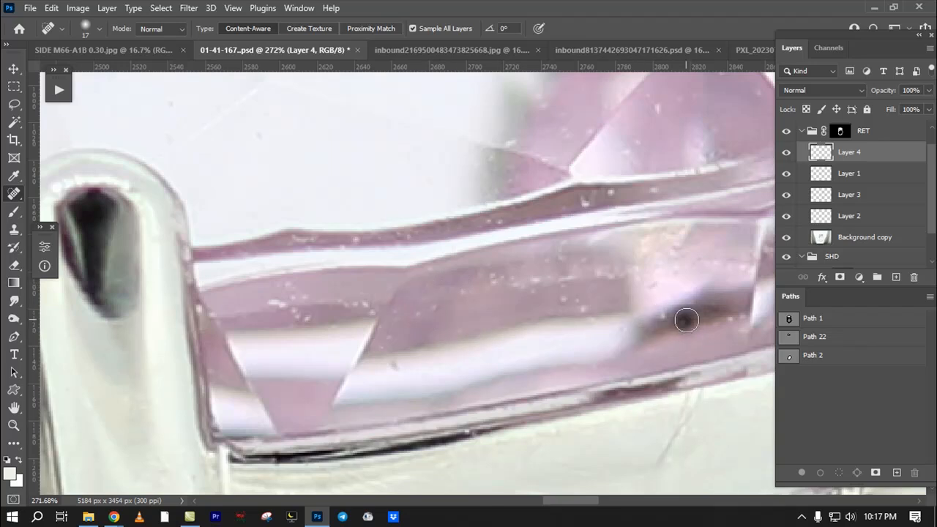
{"action": "scroll", "coordinate": [527, 262], "scroll_direction": "down", "scroll_amount": 5}
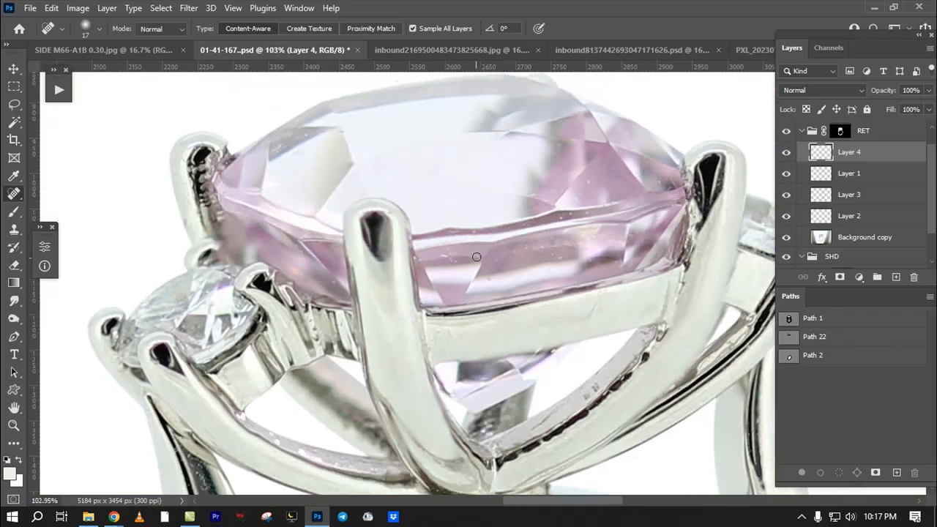
Step: Outline the whole pink stone and a strip of its top facet with the Lasso tool, and clear the selection
{"action": "key", "text": "l"}
{"action": "mouse_move", "coordinate": [701, 126]}
{"action": "left_mouse_down"}
{"action": "mouse_move", "coordinate": [627, 299]}
{"action": "mouse_move", "coordinate": [281, 312]}
{"action": "mouse_move", "coordinate": [267, 126]}
{"action": "left_mouse_up"}
{"action": "left_click_drag", "start_coordinate": [464, 161], "coordinate": [468, 250]}
{"action": "key", "text": "ctrl+d"}
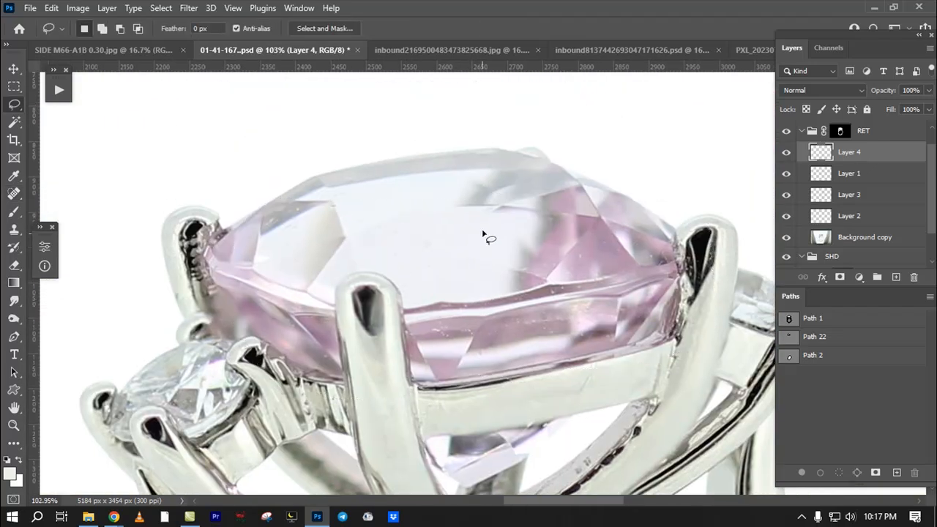
{"action": "mouse_move", "coordinate": [644, 192]}
{"action": "left_mouse_down"}
{"action": "mouse_move", "coordinate": [658, 323]}
{"action": "mouse_move", "coordinate": [451, 370]}
{"action": "mouse_move", "coordinate": [315, 370]}
{"action": "mouse_move", "coordinate": [240, 336]}
{"action": "mouse_move", "coordinate": [202, 278]}
{"action": "mouse_move", "coordinate": [266, 167]}
{"action": "mouse_move", "coordinate": [510, 135]}
{"action": "mouse_move", "coordinate": [565, 157]}
{"action": "left_mouse_up"}
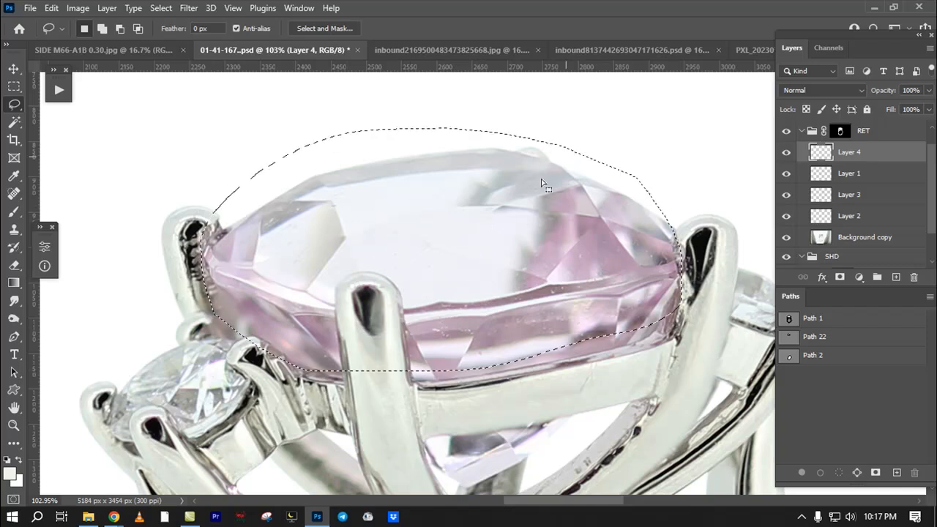
{"action": "scroll", "coordinate": [527, 263], "scroll_direction": "up", "scroll_amount": 5}
{"action": "left_click_drag", "start_coordinate": [490, 133], "coordinate": [461, 315]}
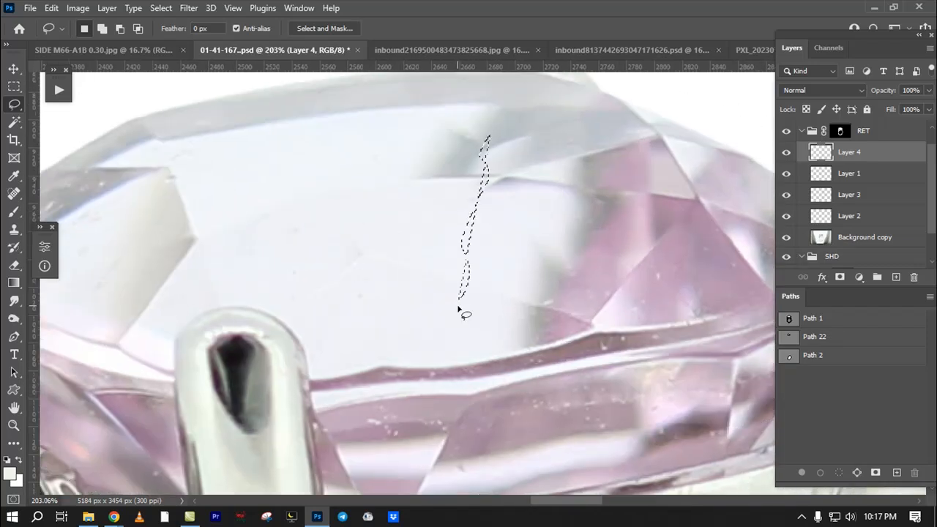
{"action": "scroll", "coordinate": [444, 286], "scroll_direction": "down", "scroll_amount": 6}
{"action": "key", "text": "ctrl+d"}
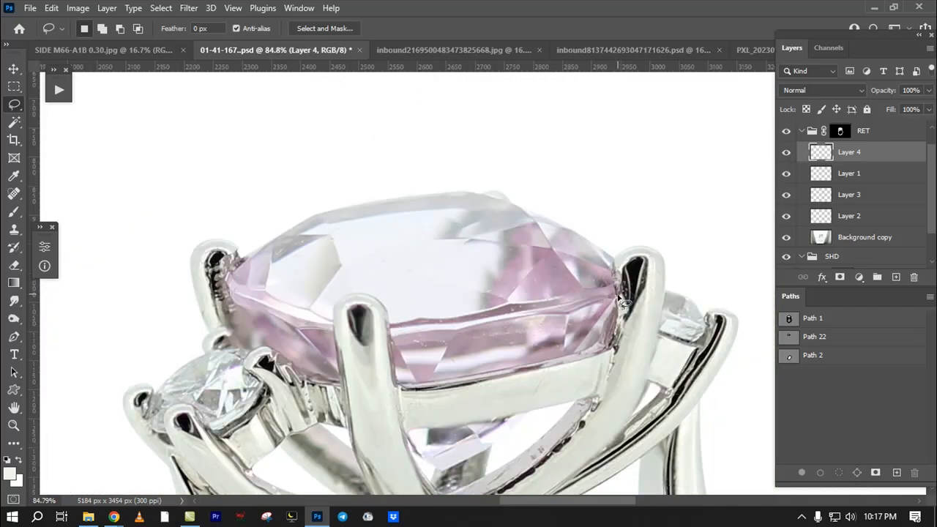
Step: Circle the black reflection on the right prong's tip with the Lasso tool and clear the selection
{"action": "scroll", "coordinate": [439, 293], "scroll_direction": "down", "scroll_amount": 2}
{"action": "scroll", "coordinate": [439, 278], "scroll_direction": "down", "scroll_amount": 3}
{"action": "left_click_drag", "start_coordinate": [452, 267], "coordinate": [442, 263]}
{"action": "left_click_drag", "start_coordinate": [442, 263], "coordinate": [481, 213]}
{"action": "left_click_drag", "start_coordinate": [448, 173], "coordinate": [382, 261]}
{"action": "left_click_drag", "start_coordinate": [609, 226], "coordinate": [589, 264]}
{"action": "mouse_move", "coordinate": [564, 209]}
{"action": "left_mouse_down"}
{"action": "mouse_move", "coordinate": [564, 153]}
{"action": "mouse_move", "coordinate": [568, 212]}
{"action": "mouse_move", "coordinate": [549, 227]}
{"action": "mouse_move", "coordinate": [617, 225]}
{"action": "left_mouse_up"}
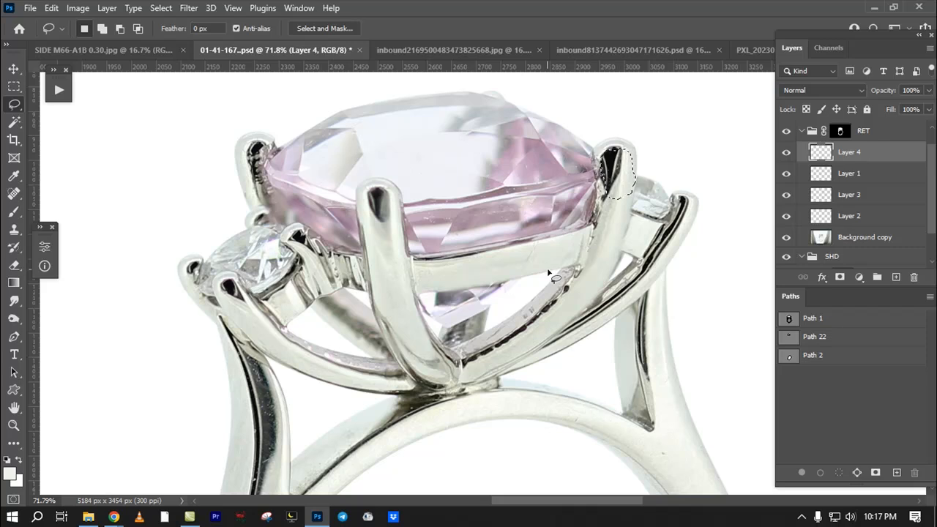
{"action": "key", "text": "ctrl+d"}
Step: Circle the dark reflection on the front prong's tip with the Lasso tool and clear the selection
{"action": "left_click_drag", "start_coordinate": [490, 291], "coordinate": [525, 281]}
{"action": "left_click_drag", "start_coordinate": [407, 178], "coordinate": [402, 218]}
{"action": "left_click_drag", "start_coordinate": [423, 180], "coordinate": [408, 177]}
{"action": "left_click_drag", "start_coordinate": [413, 290], "coordinate": [430, 223]}
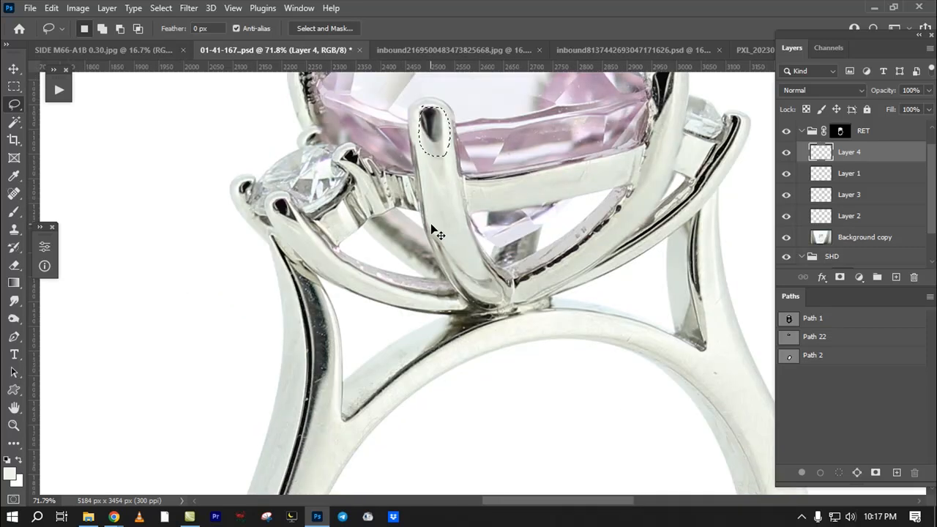
{"action": "key", "text": "ctrl+d"}
{"action": "left_click_drag", "start_coordinate": [447, 163], "coordinate": [444, 239]}
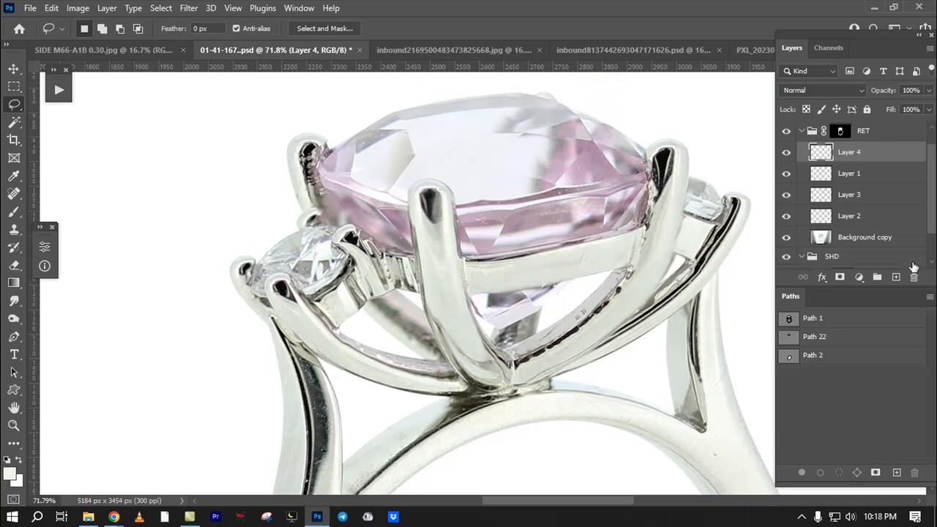
Step: Add a new layer above Layer 4 and set the Brush tool to Lighten mode, 20% opacity and 30% flow
{"action": "left_click", "coordinate": [895, 279]}
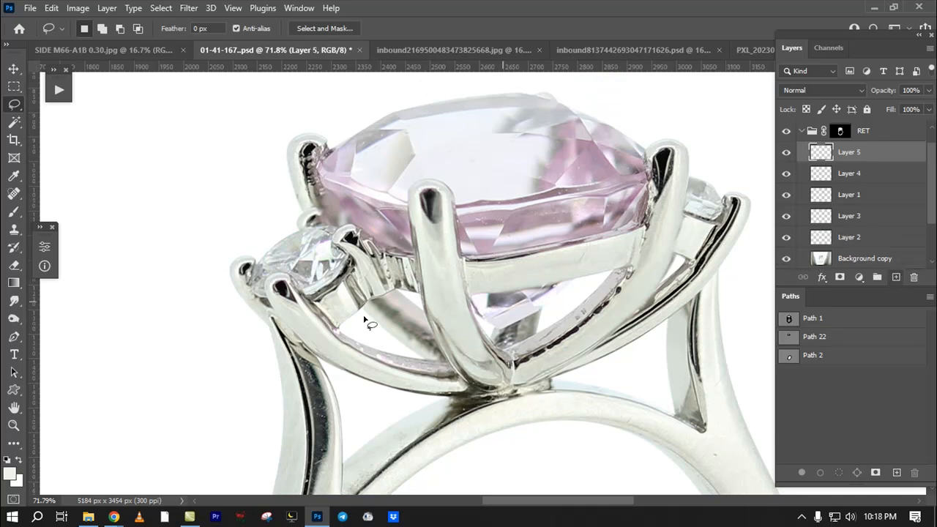
{"action": "left_click", "coordinate": [16, 216]}
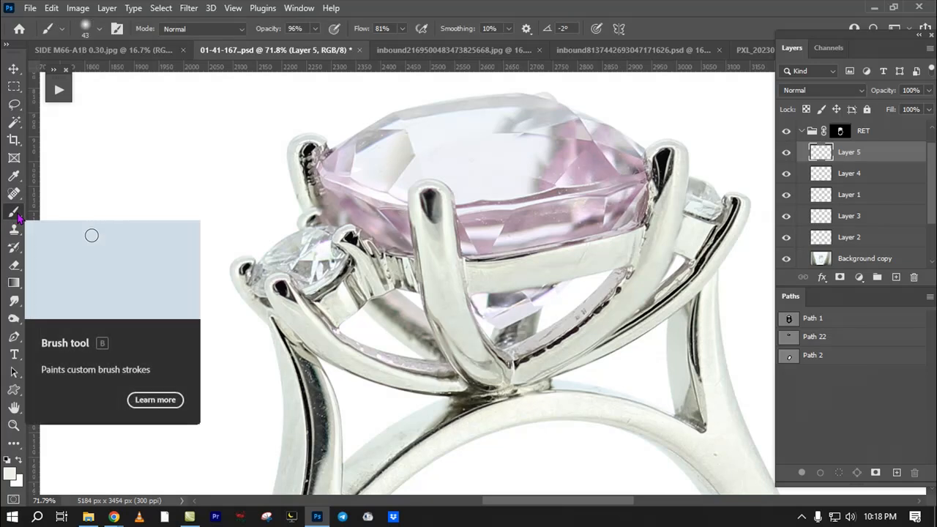
{"action": "left_click", "coordinate": [191, 31]}
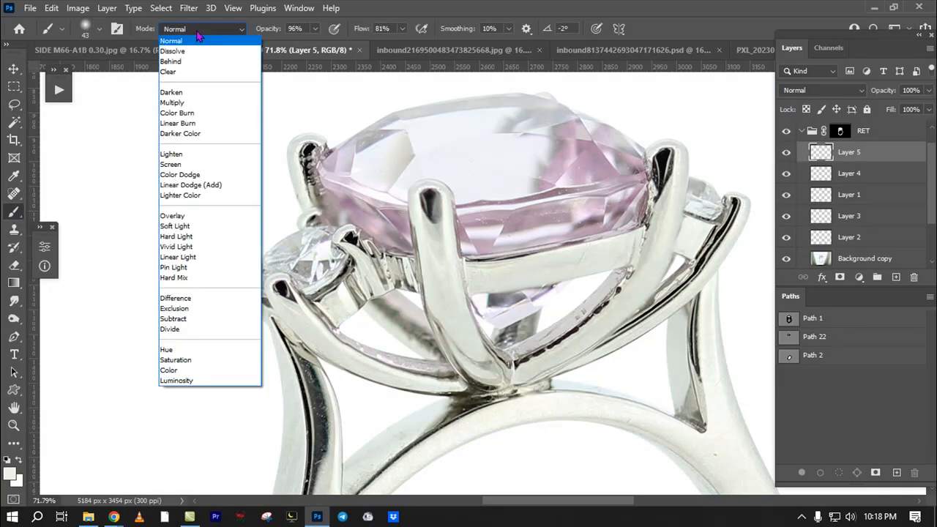
{"action": "left_click", "coordinate": [174, 157]}
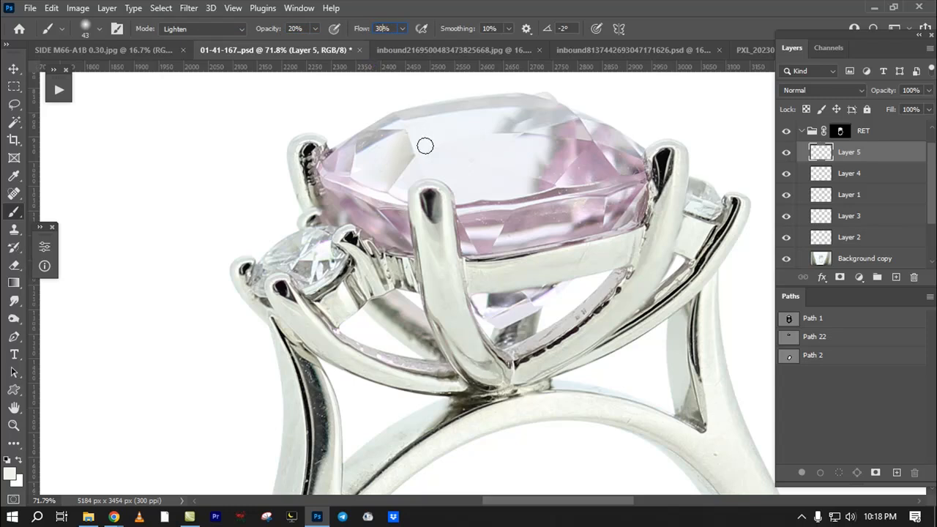
Step: Sample the light metal colour of the front prong and brush over the dark reflection at its tip to lighten it
{"action": "left_click", "coordinate": [434, 206], "text": "ctrl"}
{"action": "left_click", "coordinate": [434, 207], "text": "ctrl"}
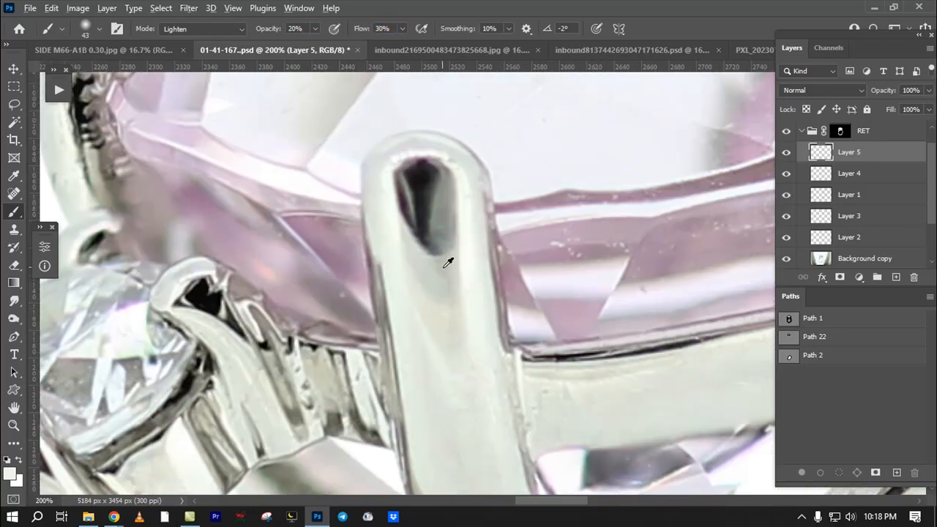
{"action": "left_click", "coordinate": [439, 382], "text": "alt"}
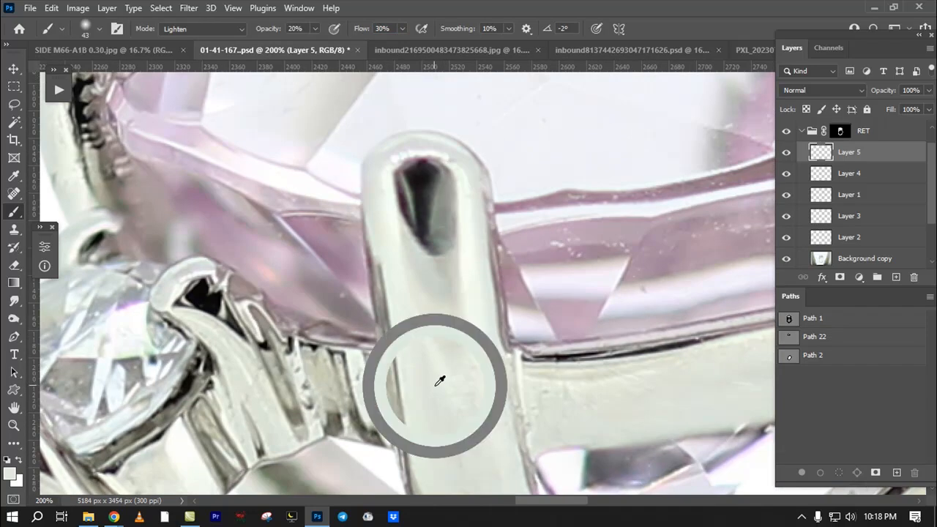
{"action": "left_click", "coordinate": [436, 385], "text": "alt"}
{"action": "mouse_move", "coordinate": [415, 175]}
{"action": "left_mouse_down"}
{"action": "mouse_move", "coordinate": [420, 192]}
{"action": "mouse_move", "coordinate": [427, 184]}
{"action": "mouse_move", "coordinate": [414, 178]}
{"action": "mouse_move", "coordinate": [395, 195]}
{"action": "mouse_move", "coordinate": [386, 264]}
{"action": "mouse_move", "coordinate": [403, 266]}
{"action": "mouse_move", "coordinate": [392, 301]}
{"action": "left_mouse_up"}
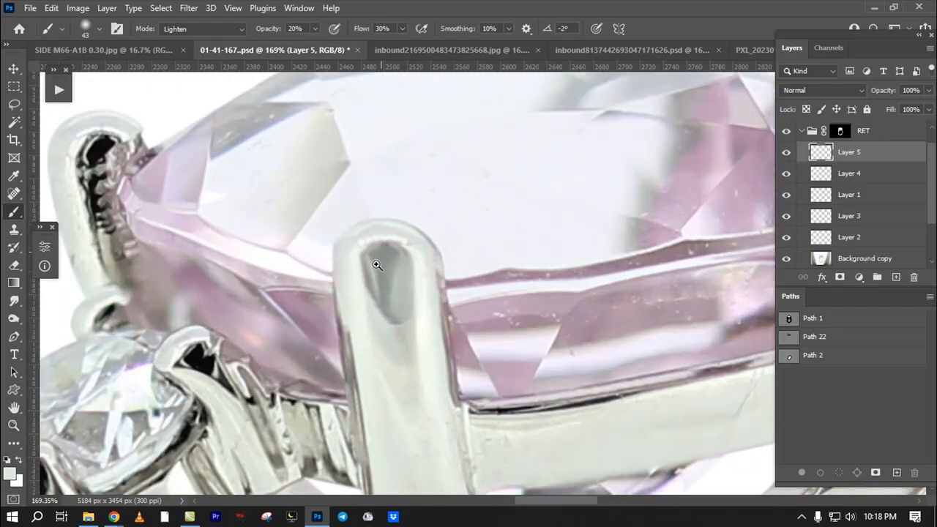
{"action": "left_click_drag", "start_coordinate": [383, 249], "coordinate": [370, 288]}
{"action": "left_click_drag", "start_coordinate": [374, 295], "coordinate": [372, 237]}
Step: Lighten the right prong's black tip reflection with a sampled metal colour, and compare the result with Layer 5 hidden and shown
{"action": "left_click_drag", "start_coordinate": [542, 219], "coordinate": [409, 228]}
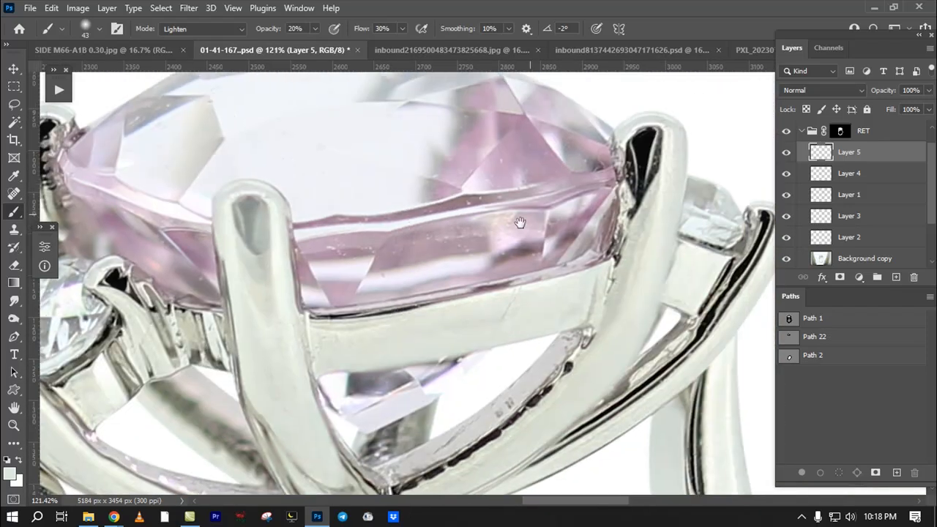
{"action": "left_click_drag", "start_coordinate": [530, 215], "coordinate": [437, 237]}
{"action": "left_click", "coordinate": [564, 264], "text": "alt"}
{"action": "left_click", "coordinate": [573, 252], "text": "alt"}
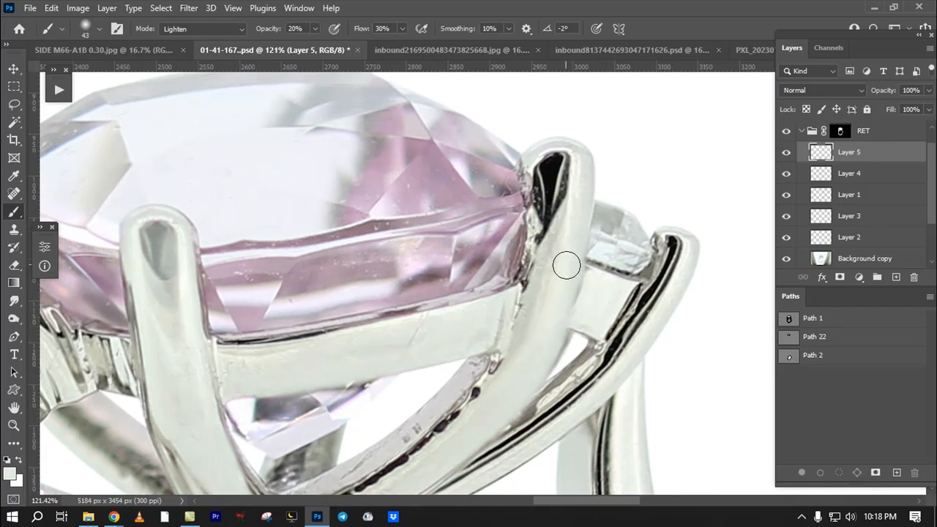
{"action": "left_click", "coordinate": [572, 262], "text": "alt"}
{"action": "left_click", "coordinate": [573, 261], "text": "alt"}
{"action": "left_click", "coordinate": [573, 261], "text": "alt"}
{"action": "mouse_move", "coordinate": [560, 159]}
{"action": "left_mouse_down"}
{"action": "mouse_move", "coordinate": [552, 220]}
{"action": "mouse_move", "coordinate": [543, 167]}
{"action": "mouse_move", "coordinate": [540, 229]}
{"action": "mouse_move", "coordinate": [557, 158]}
{"action": "mouse_move", "coordinate": [541, 234]}
{"action": "mouse_move", "coordinate": [561, 153]}
{"action": "mouse_move", "coordinate": [534, 219]}
{"action": "mouse_move", "coordinate": [546, 238]}
{"action": "left_mouse_up"}
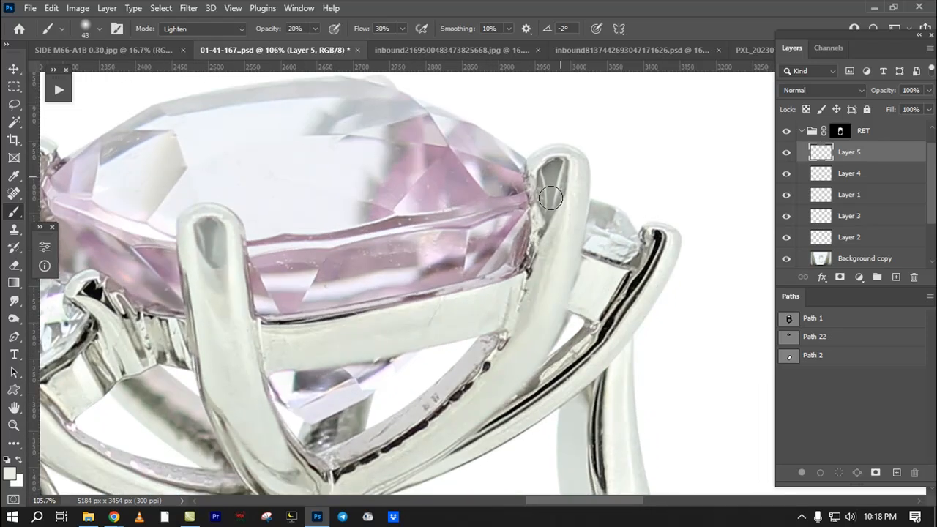
{"action": "left_click_drag", "start_coordinate": [238, 261], "coordinate": [560, 251]}
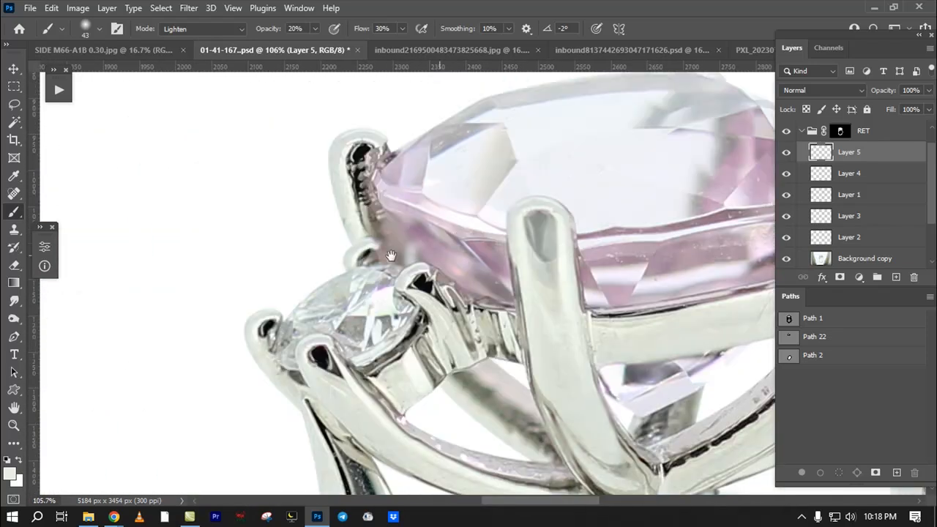
{"action": "left_click", "coordinate": [787, 152]}
{"action": "left_click", "coordinate": [787, 153]}
{"action": "left_click", "coordinate": [787, 152]}
Step: Sample a light metal colour and lighten the black reflection on the back left prong
{"action": "left_click_drag", "start_coordinate": [361, 153], "coordinate": [361, 194]}
{"action": "left_click", "coordinate": [538, 340], "text": "alt"}
{"action": "left_click", "coordinate": [539, 340], "text": "alt"}
{"action": "mouse_move", "coordinate": [365, 156]}
{"action": "left_mouse_down"}
{"action": "mouse_move", "coordinate": [381, 204]}
{"action": "mouse_move", "coordinate": [366, 205]}
{"action": "left_mouse_up"}
{"action": "mouse_move", "coordinate": [367, 160]}
{"action": "left_mouse_down"}
{"action": "mouse_move", "coordinate": [370, 216]}
{"action": "mouse_move", "coordinate": [358, 192]}
{"action": "mouse_move", "coordinate": [366, 240]}
{"action": "mouse_move", "coordinate": [353, 181]}
{"action": "mouse_move", "coordinate": [378, 229]}
{"action": "mouse_move", "coordinate": [378, 266]}
{"action": "mouse_move", "coordinate": [320, 226]}
{"action": "left_mouse_up"}
Step: Lighten the black reflections on the small prongs around the left side diamond with a brush of about 21 px
{"action": "mouse_move", "coordinate": [430, 248]}
{"action": "left_mouse_down"}
{"action": "mouse_move", "coordinate": [466, 279]}
{"action": "mouse_move", "coordinate": [453, 270]}
{"action": "mouse_move", "coordinate": [440, 207]}
{"action": "left_mouse_up"}
{"action": "left_click_drag", "start_coordinate": [353, 312], "coordinate": [327, 272]}
{"action": "left_click_drag", "start_coordinate": [270, 247], "coordinate": [268, 253]}
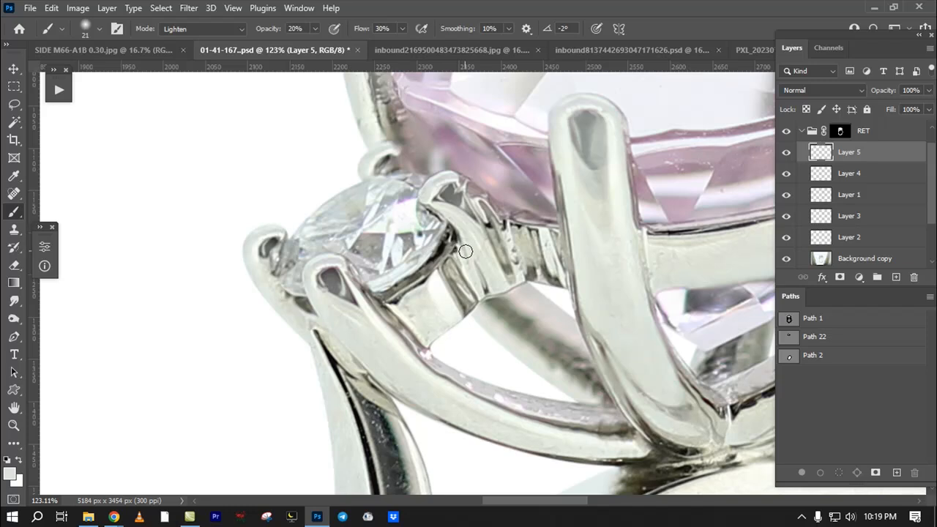
Step: Brush over the black marks along the curved rail between the front and right prongs to lighten them
{"action": "scroll", "coordinate": [450, 337], "scroll_direction": "down", "scroll_amount": 2}
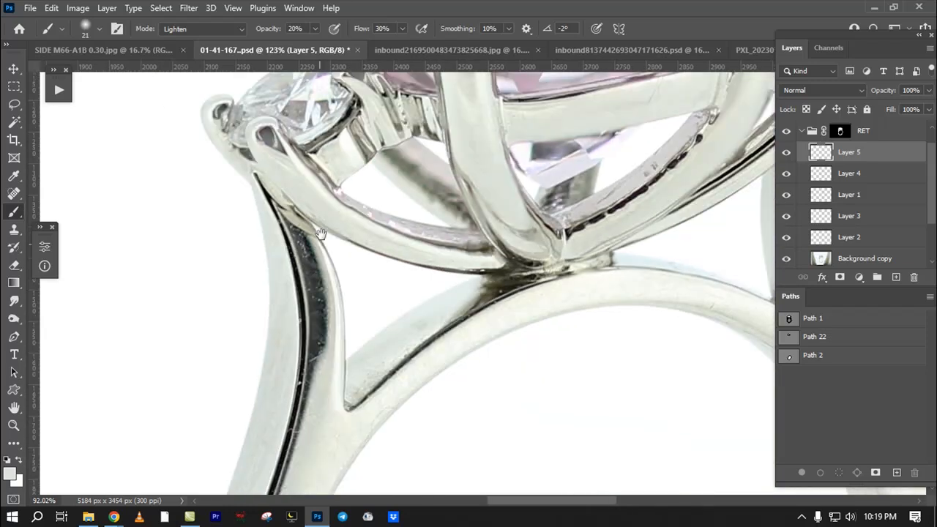
{"action": "scroll", "coordinate": [359, 198], "scroll_direction": "up", "scroll_amount": 4}
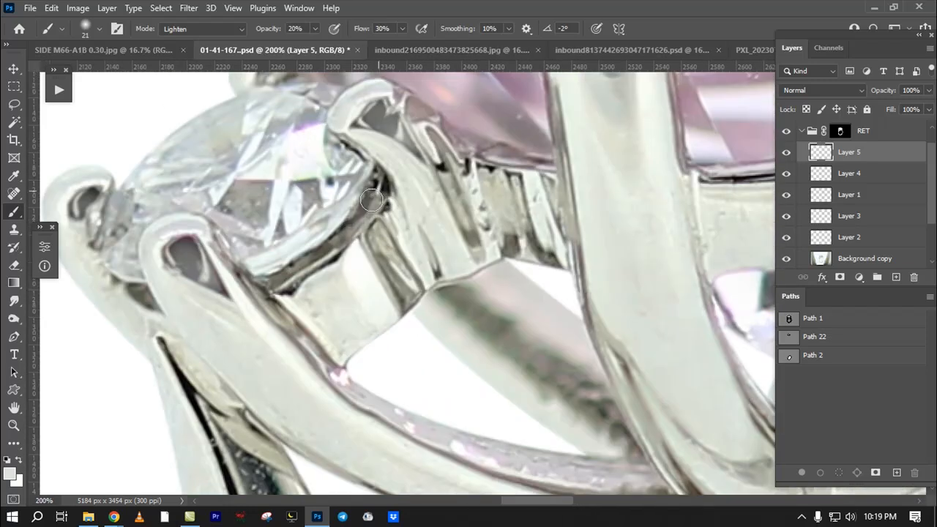
{"action": "scroll", "coordinate": [366, 212], "scroll_direction": "down", "scroll_amount": 4}
{"action": "scroll", "coordinate": [351, 278], "scroll_direction": "up", "scroll_amount": 5}
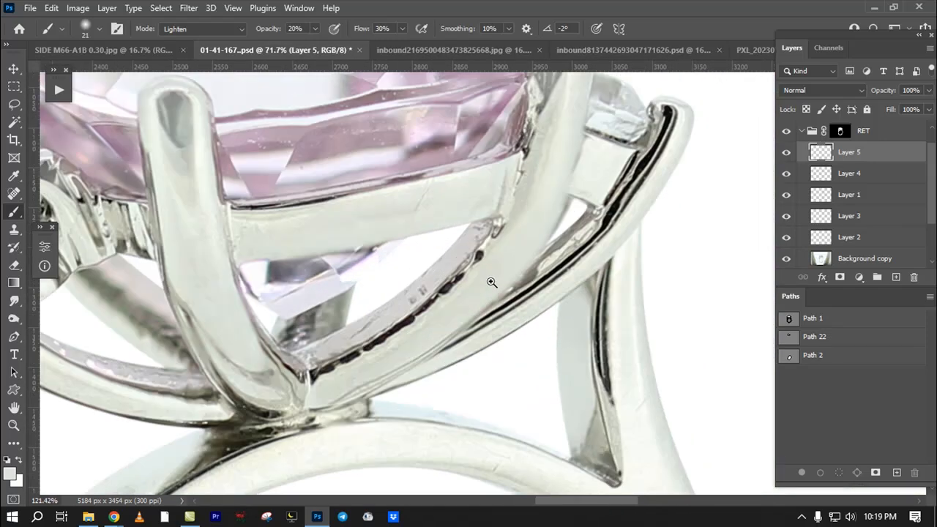
{"action": "mouse_move", "coordinate": [471, 271]}
{"action": "left_mouse_down"}
{"action": "mouse_move", "coordinate": [312, 383]}
{"action": "mouse_move", "coordinate": [459, 276]}
{"action": "mouse_move", "coordinate": [355, 361]}
{"action": "mouse_move", "coordinate": [366, 366]}
{"action": "left_mouse_up"}
{"action": "mouse_move", "coordinate": [498, 377]}
{"action": "left_mouse_down"}
{"action": "mouse_move", "coordinate": [481, 252]}
{"action": "mouse_move", "coordinate": [600, 253]}
{"action": "left_mouse_up"}
{"action": "mouse_move", "coordinate": [529, 165]}
{"action": "left_mouse_down"}
{"action": "mouse_move", "coordinate": [519, 331]}
{"action": "mouse_move", "coordinate": [508, 155]}
{"action": "left_mouse_up"}
{"action": "left_click_drag", "start_coordinate": [509, 199], "coordinate": [456, 201]}
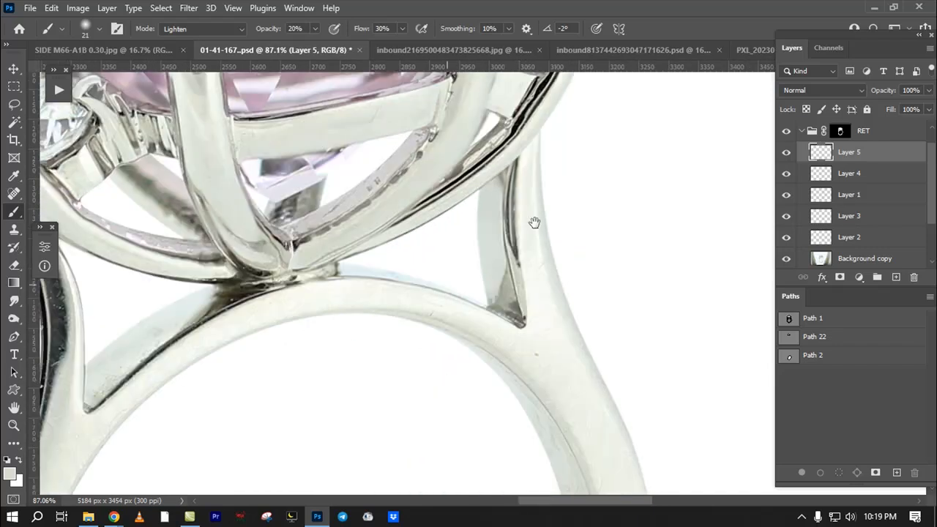
Step: Examine the shoulders, side diamond and basket of the ring for remaining dark reflections
{"action": "left_click_drag", "start_coordinate": [448, 295], "coordinate": [561, 174]}
{"action": "left_click_drag", "start_coordinate": [275, 308], "coordinate": [489, 392]}
{"action": "left_click_drag", "start_coordinate": [380, 274], "coordinate": [370, 275]}
{"action": "left_click_drag", "start_coordinate": [370, 308], "coordinate": [370, 388]}
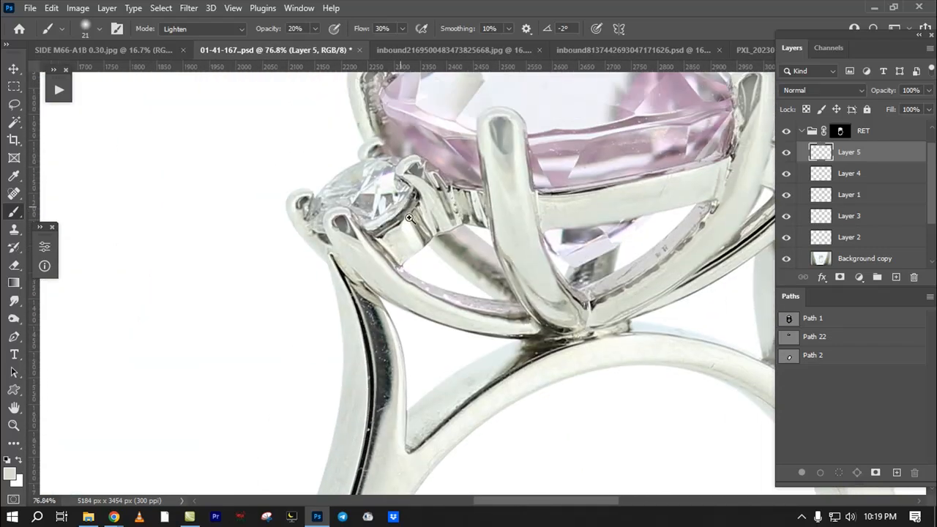
{"action": "left_click_drag", "start_coordinate": [402, 207], "coordinate": [453, 270]}
{"action": "left_click_drag", "start_coordinate": [451, 209], "coordinate": [376, 444]}
{"action": "left_click_drag", "start_coordinate": [462, 262], "coordinate": [434, 262]}
{"action": "left_click_drag", "start_coordinate": [337, 202], "coordinate": [313, 262]}
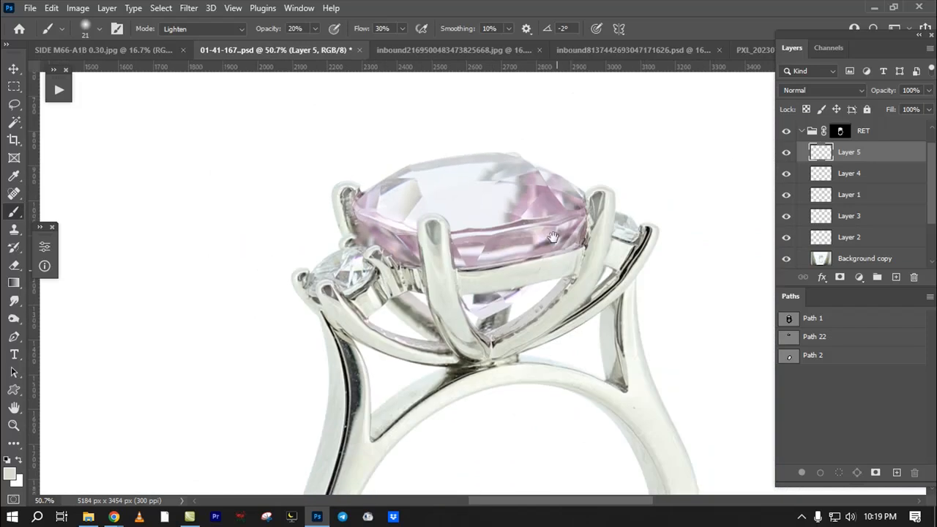
Step: Lighten the thin black line beside the engraving on the inside of the lower band with a brush of about 42 px
{"action": "left_click_drag", "start_coordinate": [557, 274], "coordinate": [518, 135]}
{"action": "left_click_drag", "start_coordinate": [616, 215], "coordinate": [612, 293]}
{"action": "left_click_drag", "start_coordinate": [612, 293], "coordinate": [685, 281]}
{"action": "left_click_drag", "start_coordinate": [657, 264], "coordinate": [672, 268]}
{"action": "left_click_drag", "start_coordinate": [660, 239], "coordinate": [692, 198]}
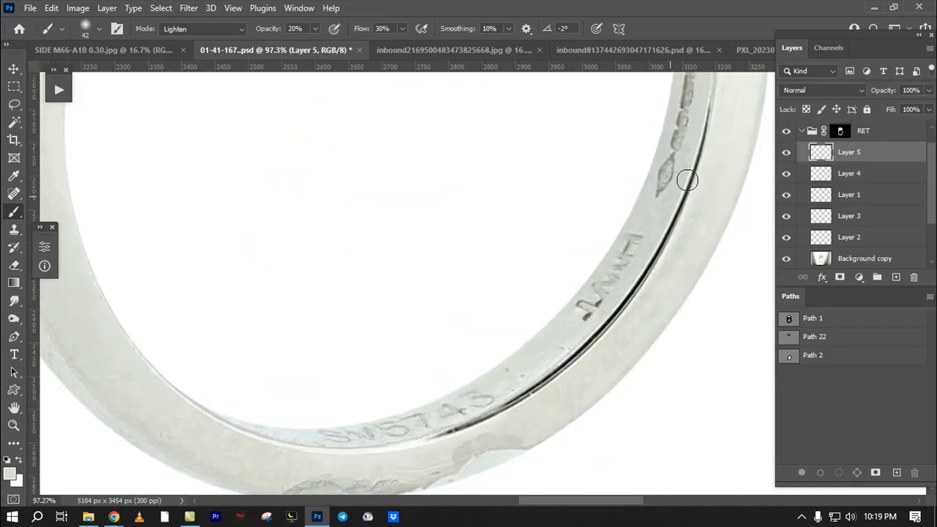
{"action": "mouse_move", "coordinate": [699, 156]}
{"action": "left_mouse_down"}
{"action": "mouse_move", "coordinate": [663, 244]}
{"action": "mouse_move", "coordinate": [601, 329]}
{"action": "mouse_move", "coordinate": [517, 397]}
{"action": "mouse_move", "coordinate": [441, 434]}
{"action": "left_mouse_up"}
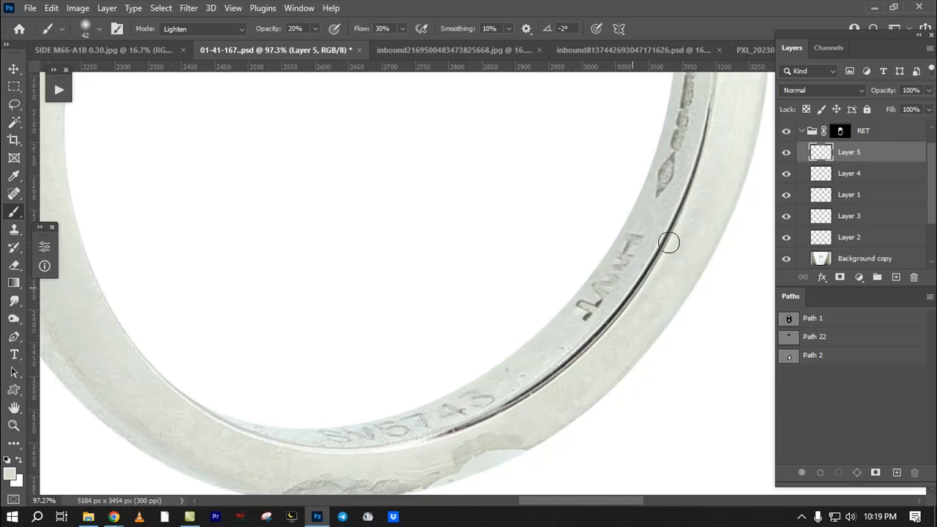
{"action": "left_click_drag", "start_coordinate": [536, 279], "coordinate": [596, 292]}
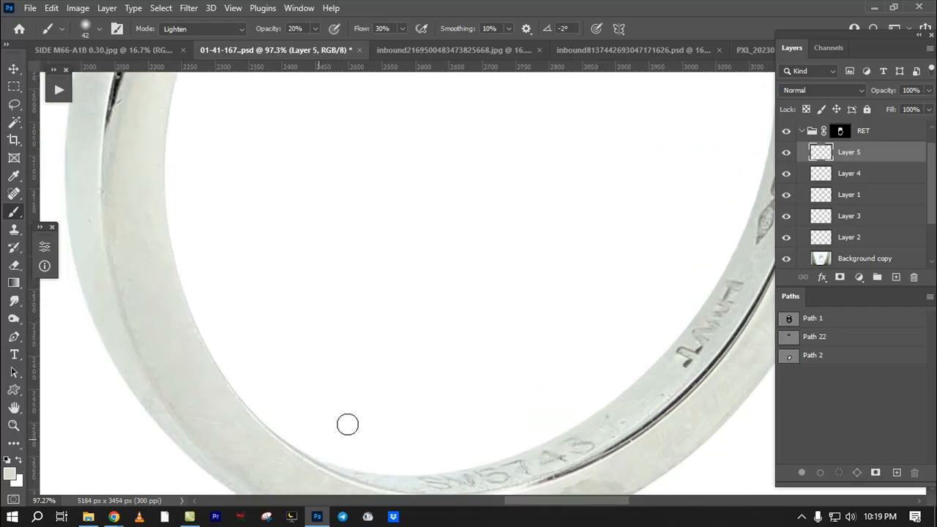
{"action": "left_click_drag", "start_coordinate": [575, 415], "coordinate": [443, 489]}
{"action": "left_click_drag", "start_coordinate": [606, 396], "coordinate": [538, 471]}
{"action": "left_click_drag", "start_coordinate": [556, 434], "coordinate": [638, 299]}
Step: Start a pen path at the lower end of the left shank's black reflection and trace its outer edge upward
{"action": "scroll", "coordinate": [582, 349], "scroll_direction": "down", "scroll_amount": 1}
{"action": "left_click_drag", "start_coordinate": [529, 271], "coordinate": [591, 492]}
{"action": "mouse_move", "coordinate": [198, 153]}
{"action": "left_mouse_down"}
{"action": "mouse_move", "coordinate": [375, 305]}
{"action": "mouse_move", "coordinate": [382, 373]}
{"action": "mouse_move", "coordinate": [402, 29]}
{"action": "left_mouse_up"}
{"action": "scroll", "coordinate": [397, 170], "scroll_direction": "up", "scroll_amount": 3}
{"action": "key", "text": "p"}
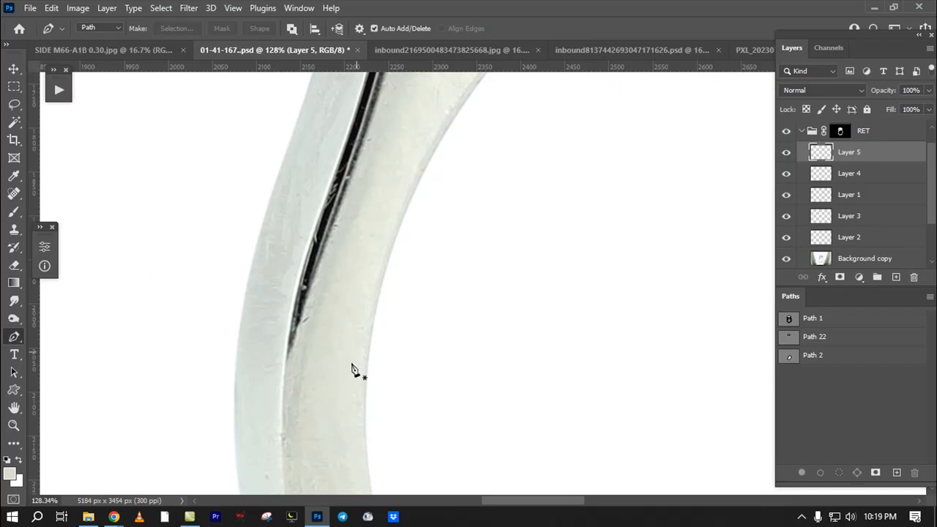
{"action": "left_click_drag", "start_coordinate": [285, 364], "coordinate": [289, 357]}
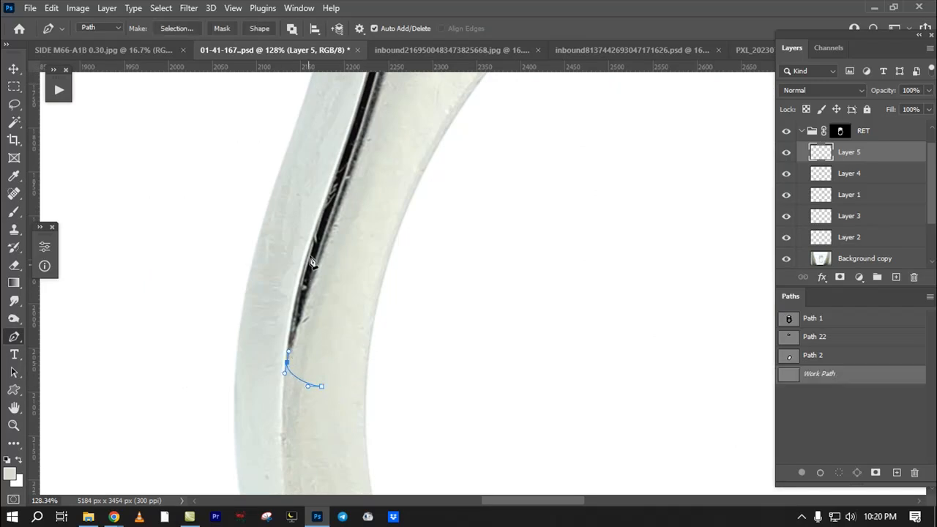
{"action": "left_click_drag", "start_coordinate": [318, 214], "coordinate": [326, 405]}
{"action": "scroll", "coordinate": [325, 254], "scroll_direction": "up", "scroll_amount": 2}
{"action": "left_click_drag", "start_coordinate": [369, 203], "coordinate": [382, 111]}
{"action": "left_click_drag", "start_coordinate": [398, 175], "coordinate": [388, 489]}
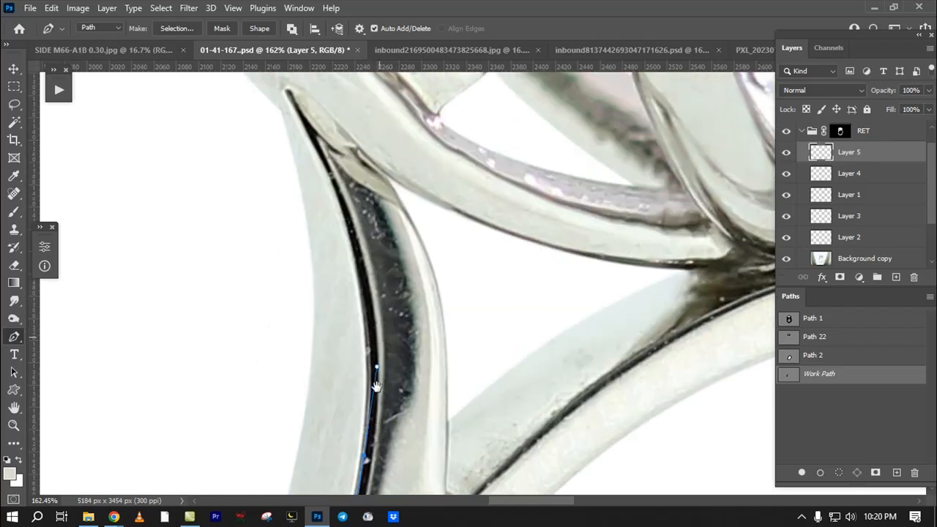
Step: Continue the path along the black reflection's outer edge to its pointed tip below the side diamond's prong
{"action": "left_click", "coordinate": [365, 348]}
{"action": "left_click", "coordinate": [344, 286]}
{"action": "left_click", "coordinate": [325, 224]}
{"action": "left_click_drag", "start_coordinate": [292, 158], "coordinate": [372, 237]}
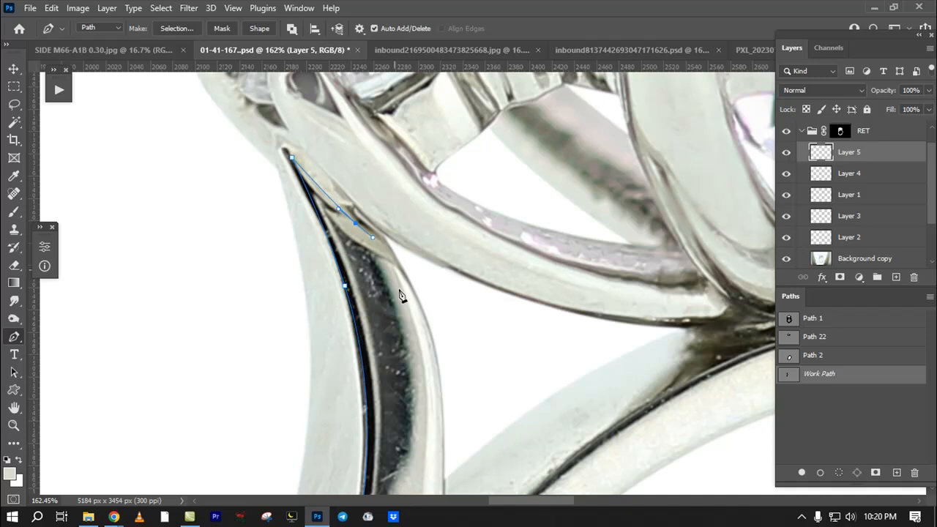
Step: Trace the path back down the inner edge of the left shoulder and close it around the black reflection
{"action": "left_click_drag", "start_coordinate": [404, 280], "coordinate": [444, 291]}
{"action": "left_click_drag", "start_coordinate": [404, 402], "coordinate": [468, 110]}
{"action": "left_click_drag", "start_coordinate": [410, 299], "coordinate": [392, 299]}
{"action": "left_click_drag", "start_coordinate": [402, 425], "coordinate": [461, 29]}
{"action": "left_click_drag", "start_coordinate": [350, 490], "coordinate": [381, 327]}
{"action": "left_click_drag", "start_coordinate": [376, 150], "coordinate": [348, 281]}
{"action": "left_click_drag", "start_coordinate": [370, 154], "coordinate": [410, 318]}
{"action": "left_click_drag", "start_coordinate": [395, 279], "coordinate": [403, 349]}
{"action": "left_click_drag", "start_coordinate": [380, 421], "coordinate": [414, 191]}
{"action": "left_click_drag", "start_coordinate": [427, 291], "coordinate": [449, 155]}
{"action": "left_click_drag", "start_coordinate": [412, 288], "coordinate": [389, 396]}
{"action": "left_click_drag", "start_coordinate": [383, 394], "coordinate": [428, 425]}
{"action": "key", "text": "ctrl+z"}
{"action": "left_click_drag", "start_coordinate": [470, 235], "coordinate": [499, 104]}
{"action": "left_click_drag", "start_coordinate": [389, 305], "coordinate": [418, 324]}
{"action": "left_click", "coordinate": [419, 324]}
{"action": "left_click_drag", "start_coordinate": [424, 167], "coordinate": [397, 312]}
{"action": "scroll", "coordinate": [397, 312], "scroll_direction": "down", "scroll_amount": 7}
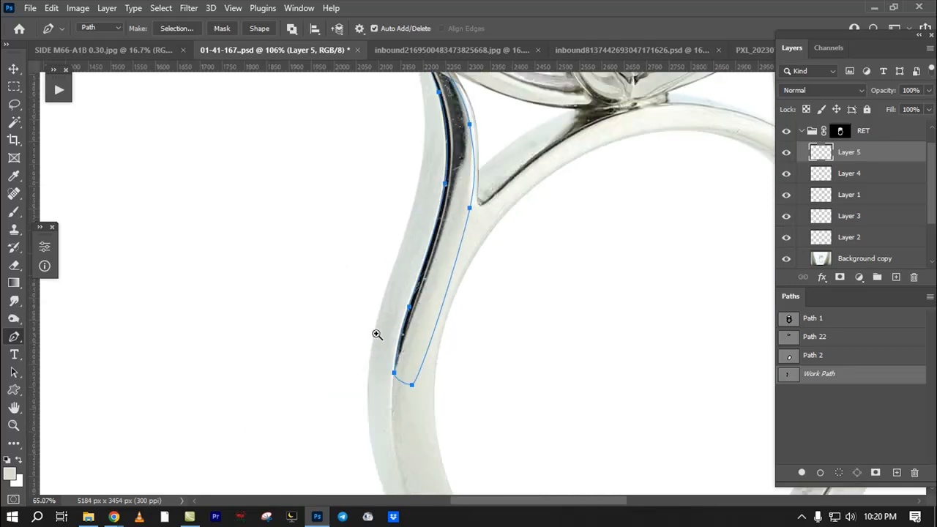
Step: Turn the left shank path into a selection and feather it by 1 pixel
{"action": "key", "text": "ctrl+Return"}
{"action": "left_click_drag", "start_coordinate": [471, 208], "coordinate": [508, 244]}
{"action": "left_click_drag", "start_coordinate": [508, 244], "coordinate": [461, 400]}
{"action": "scroll", "coordinate": [396, 313], "scroll_direction": "up", "scroll_amount": 2}
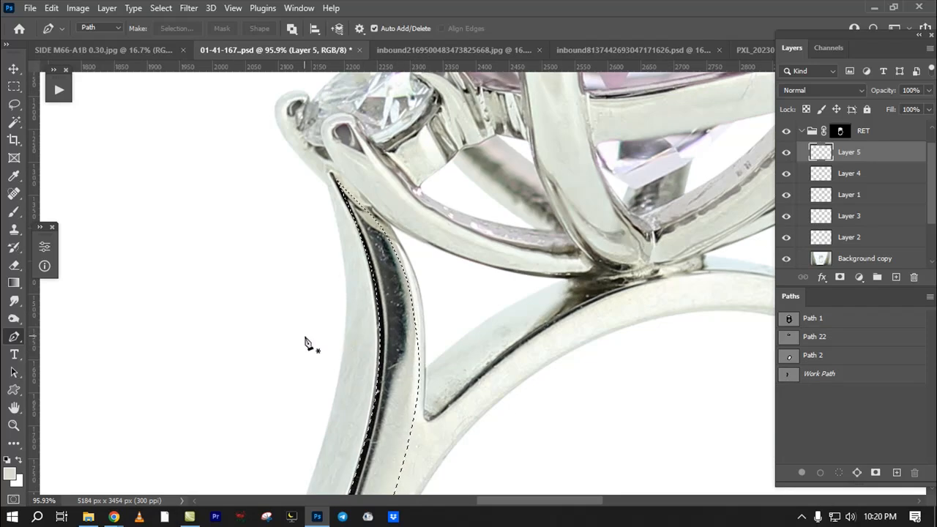
{"action": "key", "text": "shift+F6"}
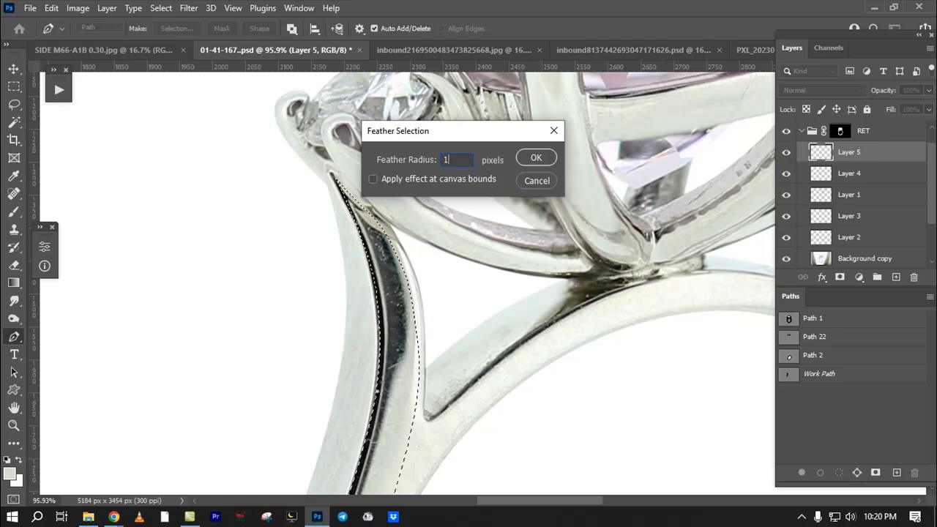
{"action": "key", "text": "Return"}
{"action": "left_click_drag", "start_coordinate": [463, 331], "coordinate": [485, 205]}
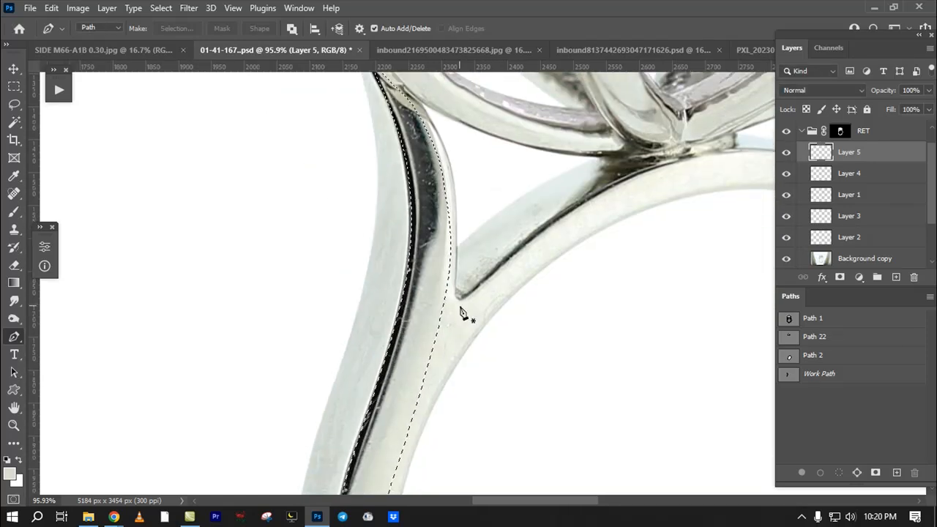
Step: Add a new layer and lighten the selected dark reflection with a Lighten-mode brush of about 90 px at 27% opacity
{"action": "left_click", "coordinate": [896, 277]}
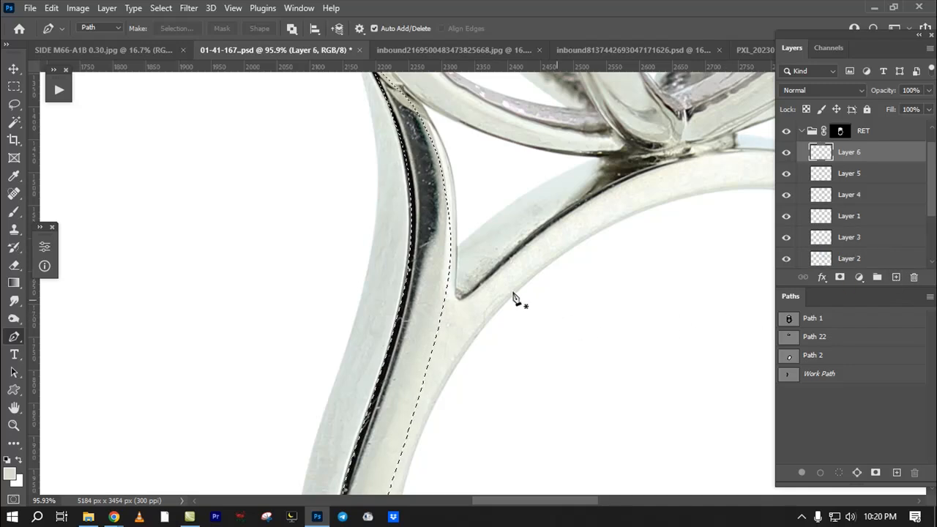
{"action": "key", "text": "b"}
{"action": "left_click_drag", "start_coordinate": [435, 272], "coordinate": [444, 270]}
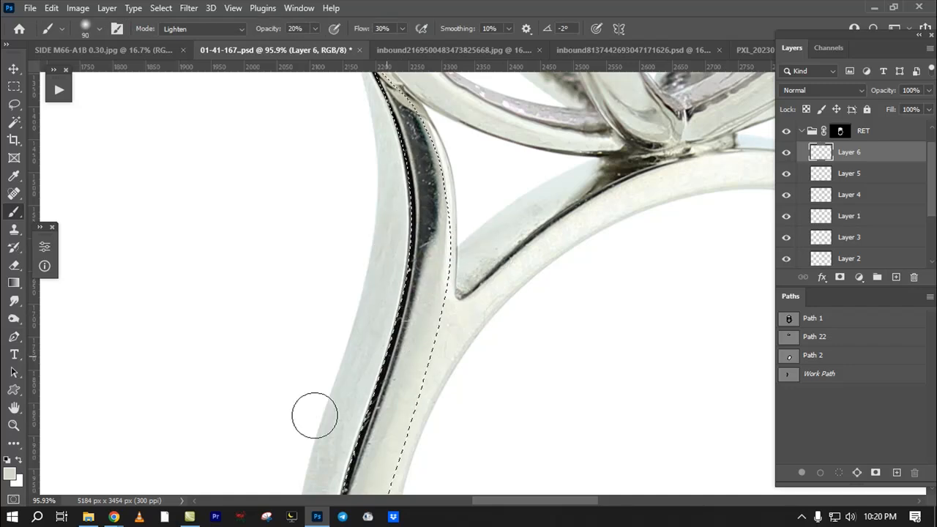
{"action": "scroll", "coordinate": [439, 324], "scroll_direction": "up", "scroll_amount": 3}
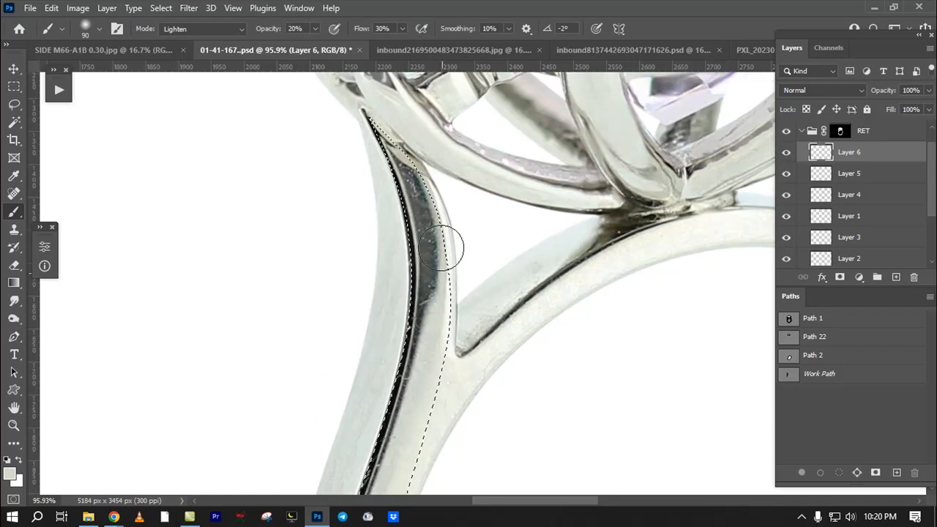
{"action": "left_click_drag", "start_coordinate": [275, 30], "coordinate": [283, 31]}
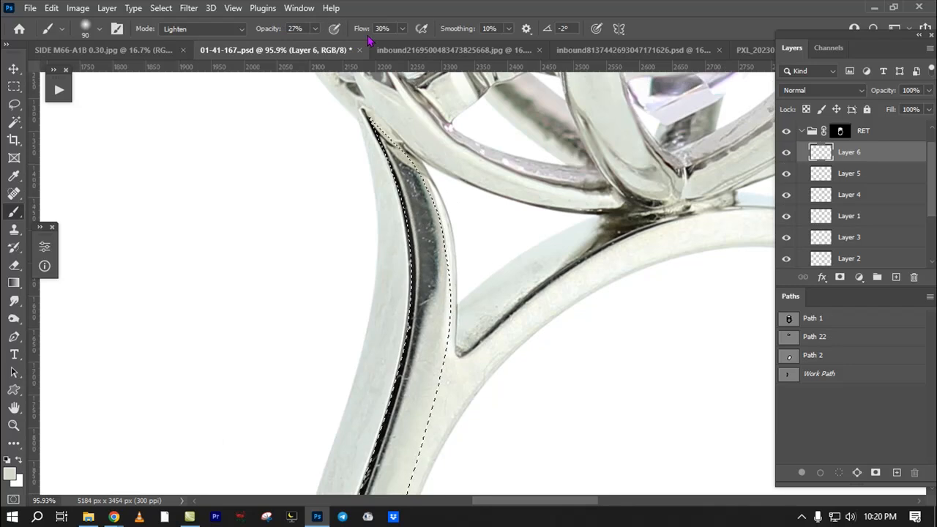
{"action": "key", "text": "space"}
{"action": "left_click_drag", "start_coordinate": [429, 224], "coordinate": [438, 249]}
{"action": "mouse_move", "coordinate": [432, 251]}
{"action": "left_mouse_down"}
{"action": "mouse_move", "coordinate": [426, 215]}
{"action": "mouse_move", "coordinate": [468, 327]}
{"action": "mouse_move", "coordinate": [457, 242]}
{"action": "left_mouse_up"}
{"action": "key", "text": "space"}
{"action": "key", "text": "ctrl+space"}
{"action": "mouse_move", "coordinate": [442, 209]}
{"action": "left_mouse_down"}
{"action": "mouse_move", "coordinate": [459, 242]}
{"action": "mouse_move", "coordinate": [490, 242]}
{"action": "mouse_move", "coordinate": [439, 287]}
{"action": "left_mouse_up"}
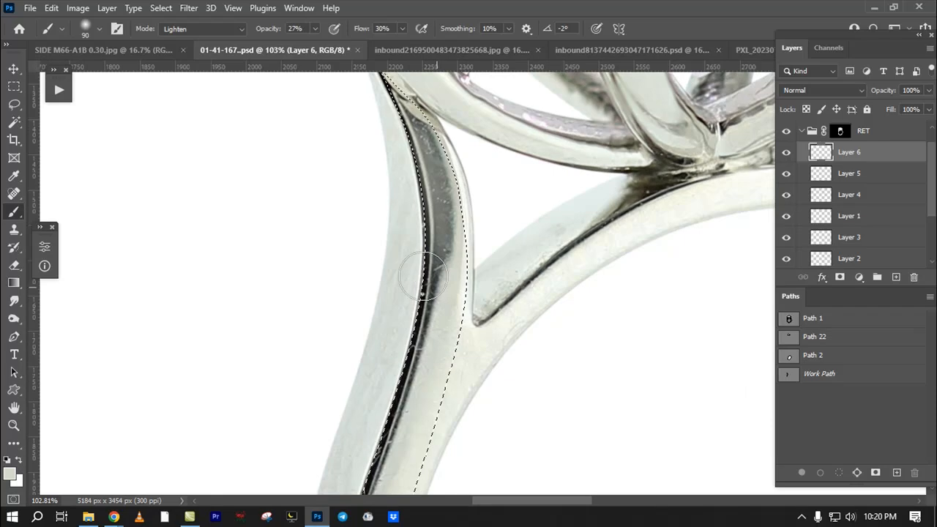
Step: Switch the brush to Normal mode with higher opacity and flow, and paint the selected dark strip with light metal colours sampled nearby
{"action": "left_click", "coordinate": [184, 29]}
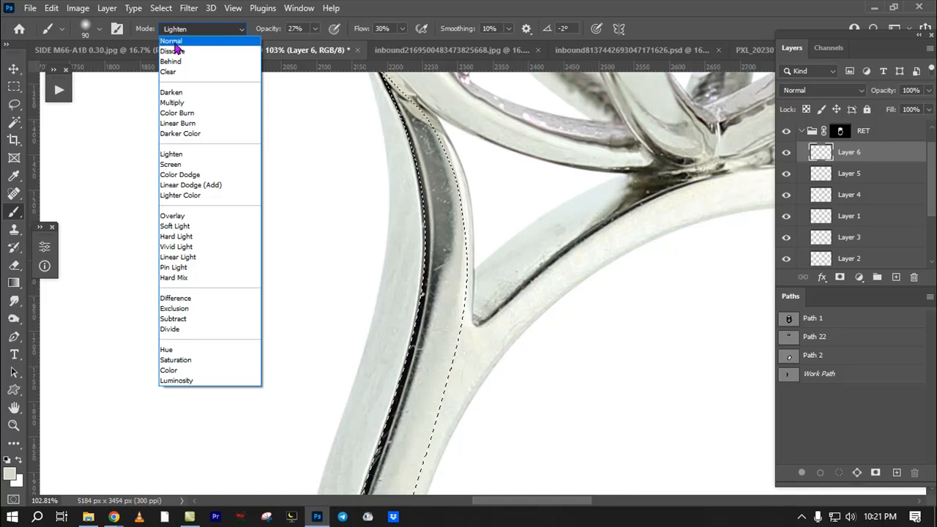
{"action": "left_click", "coordinate": [176, 41]}
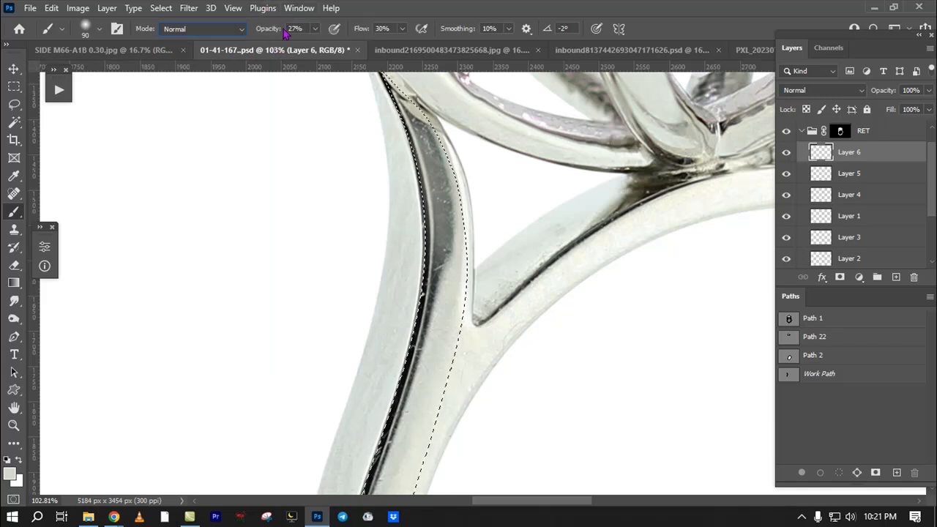
{"action": "mouse_move", "coordinate": [266, 31]}
{"action": "left_mouse_down"}
{"action": "mouse_move", "coordinate": [396, 29]}
{"action": "mouse_move", "coordinate": [361, 33]}
{"action": "left_mouse_up"}
{"action": "left_click_drag", "start_coordinate": [451, 230], "coordinate": [447, 282]}
{"action": "left_click", "coordinate": [443, 356], "text": "alt"}
{"action": "right_click", "coordinate": [446, 335], "text": "alt"}
{"action": "mouse_move", "coordinate": [449, 322]}
{"action": "left_mouse_down"}
{"action": "mouse_move", "coordinate": [427, 161]}
{"action": "mouse_move", "coordinate": [443, 249]}
{"action": "left_mouse_up"}
{"action": "right_click", "coordinate": [460, 320], "text": "alt"}
{"action": "mouse_move", "coordinate": [461, 306]}
{"action": "left_mouse_down"}
{"action": "mouse_move", "coordinate": [468, 161]}
{"action": "mouse_move", "coordinate": [440, 313]}
{"action": "mouse_move", "coordinate": [473, 210]}
{"action": "mouse_move", "coordinate": [458, 200]}
{"action": "mouse_move", "coordinate": [435, 279]}
{"action": "mouse_move", "coordinate": [386, 370]}
{"action": "left_mouse_up"}
{"action": "left_click", "coordinate": [460, 211], "text": "alt"}
Step: Finish covering the strip at 82% opacity and 76% flow, and compare the shoulder with the painted layer hidden and shown
{"action": "left_click_drag", "start_coordinate": [362, 29], "coordinate": [355, 31]}
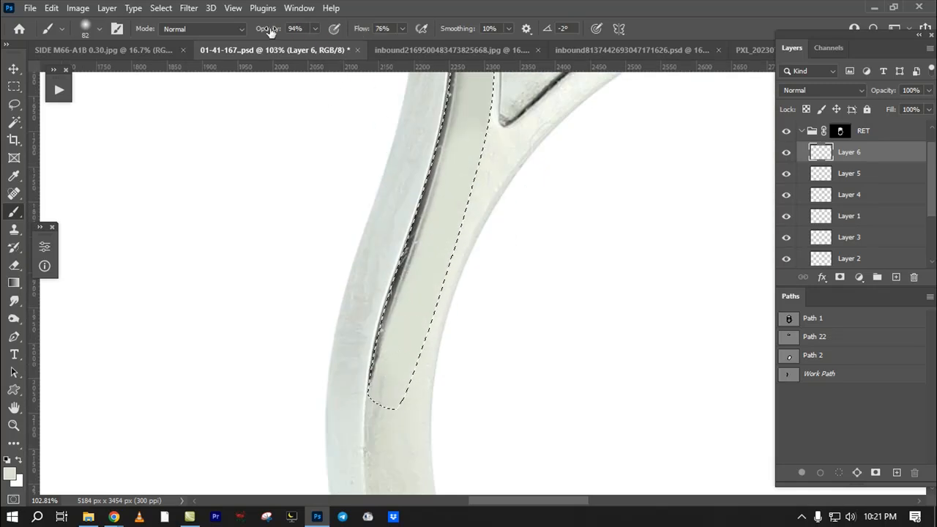
{"action": "scroll", "coordinate": [414, 274], "scroll_direction": "down", "scroll_amount": 4}
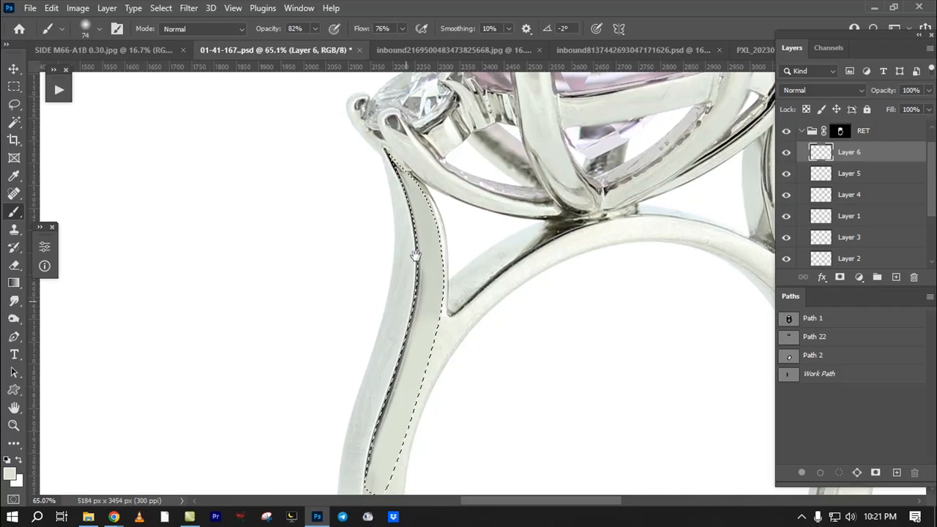
{"action": "scroll", "coordinate": [471, 262], "scroll_direction": "up", "scroll_amount": 4}
{"action": "left_click", "coordinate": [785, 152]}
{"action": "left_click", "coordinate": [786, 153]}
Step: Blend the painted strip's inner edge into the left shank with a soft eraser of about 55 px at 100% opacity
{"action": "key", "text": "e"}
{"action": "left_click_drag", "start_coordinate": [485, 221], "coordinate": [522, 258]}
{"action": "mouse_move", "coordinate": [554, 207]}
{"action": "left_mouse_down"}
{"action": "mouse_move", "coordinate": [492, 224]}
{"action": "mouse_move", "coordinate": [460, 304]}
{"action": "left_mouse_up"}
{"action": "left_click_drag", "start_coordinate": [513, 339], "coordinate": [521, 280]}
{"action": "key", "text": "ctrl+z"}
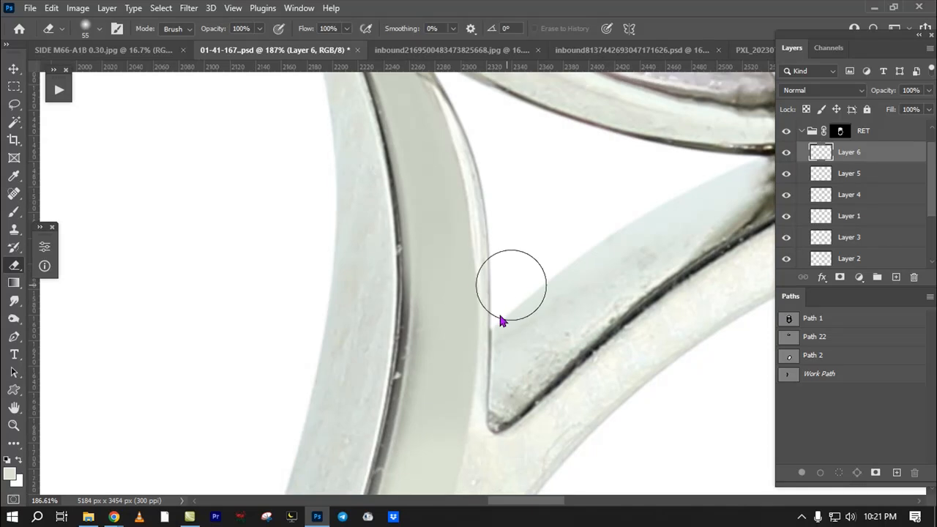
{"action": "scroll", "coordinate": [505, 308], "scroll_direction": "down", "scroll_amount": 3}
{"action": "right_click", "coordinate": [591, 297]}
{"action": "left_click_drag", "start_coordinate": [516, 319], "coordinate": [519, 213]}
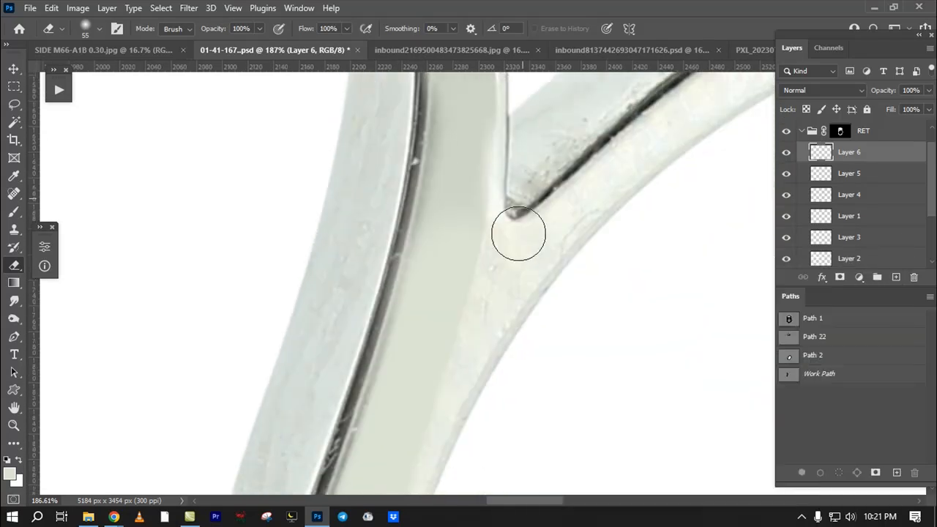
{"action": "left_click_drag", "start_coordinate": [454, 458], "coordinate": [483, 279]}
{"action": "left_click_drag", "start_coordinate": [471, 336], "coordinate": [499, 219]}
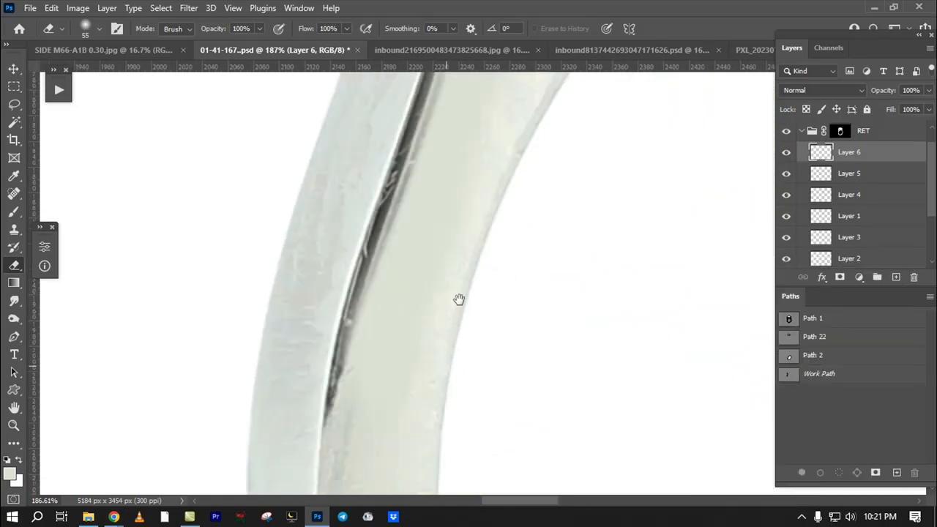
{"action": "left_click_drag", "start_coordinate": [446, 370], "coordinate": [472, 256]}
{"action": "left_click_drag", "start_coordinate": [469, 331], "coordinate": [425, 366]}
{"action": "left_click_drag", "start_coordinate": [437, 228], "coordinate": [388, 304]}
{"action": "left_click_drag", "start_coordinate": [447, 267], "coordinate": [458, 275]}
{"action": "left_click_drag", "start_coordinate": [457, 276], "coordinate": [449, 232]}
Step: Compare the left shank with the painted layer hidden and shown, and examine the basket for remaining marks
{"action": "left_click_drag", "start_coordinate": [443, 196], "coordinate": [355, 282]}
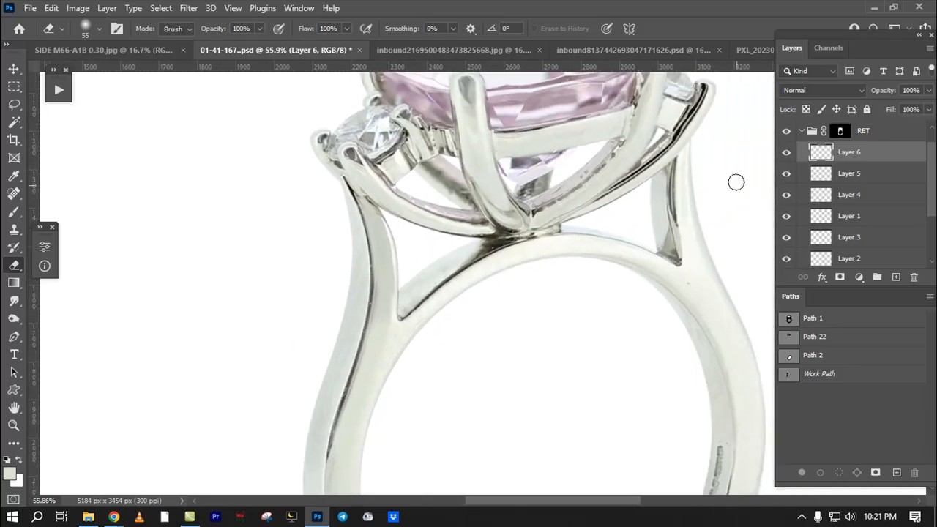
{"action": "left_click_drag", "start_coordinate": [502, 290], "coordinate": [537, 262]}
{"action": "left_click", "coordinate": [787, 152]}
{"action": "left_click", "coordinate": [788, 153]}
{"action": "left_click_drag", "start_coordinate": [449, 238], "coordinate": [416, 324]}
{"action": "left_click_drag", "start_coordinate": [612, 239], "coordinate": [535, 255]}
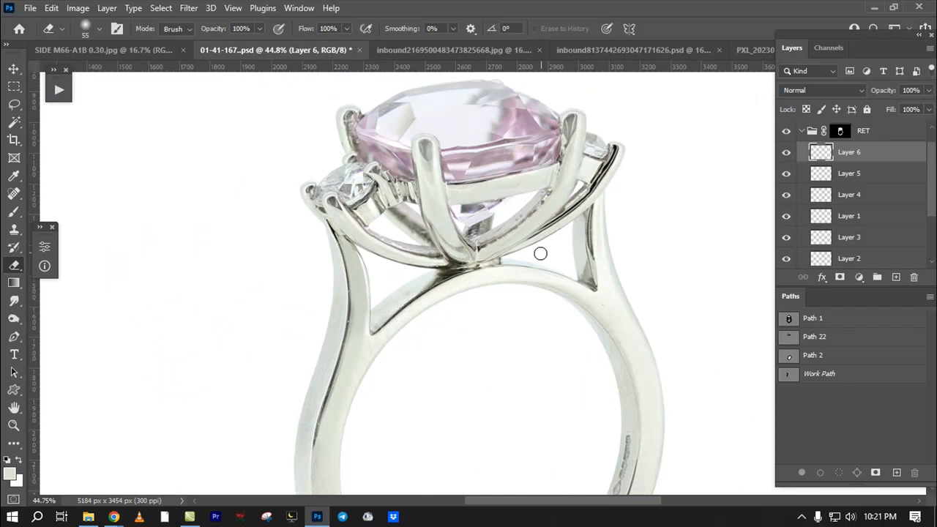
{"action": "left_click_drag", "start_coordinate": [541, 216], "coordinate": [540, 224]}
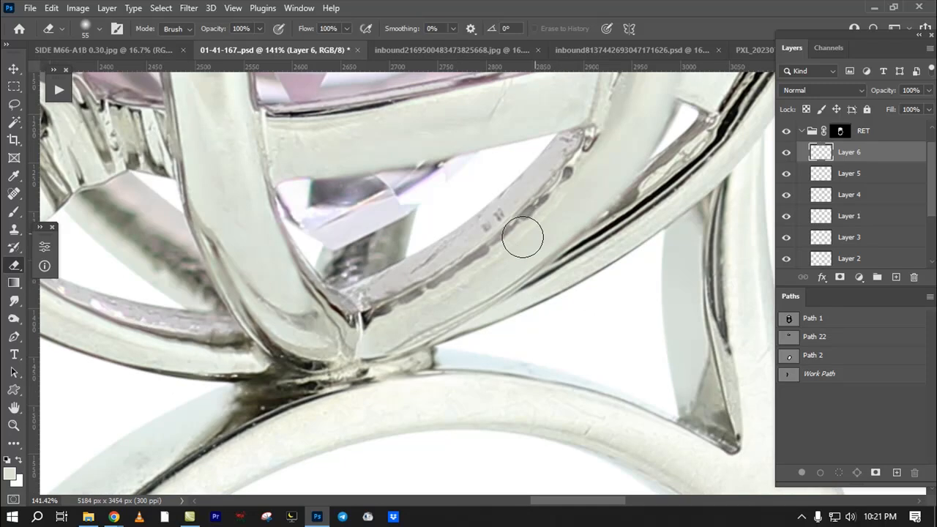
{"action": "key", "text": "l"}
{"action": "left_click_drag", "start_coordinate": [464, 251], "coordinate": [454, 256]}
{"action": "left_click_drag", "start_coordinate": [529, 235], "coordinate": [443, 257]}
{"action": "key", "text": "ctrl+d"}
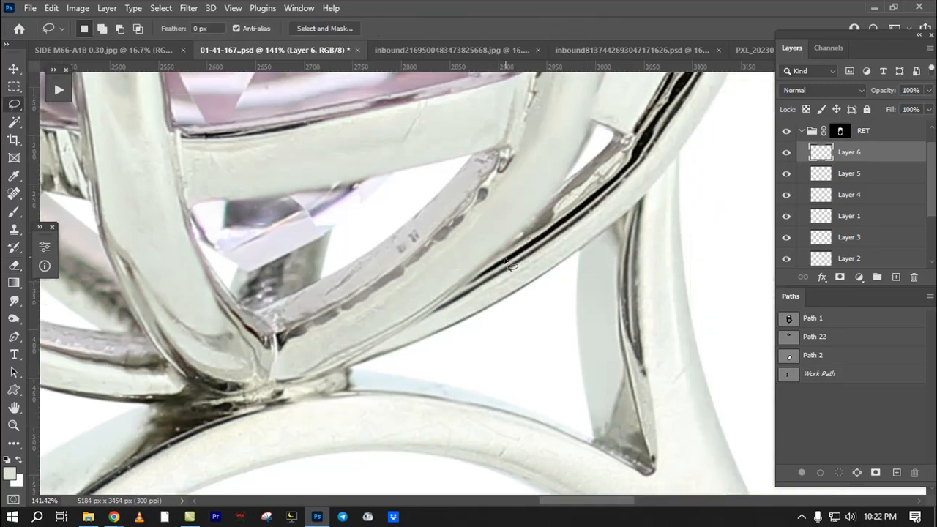
Step: Collapse the RET group and create a merged copy of the visible layers on a new layer above the CC group
{"action": "left_click", "coordinate": [801, 131]}
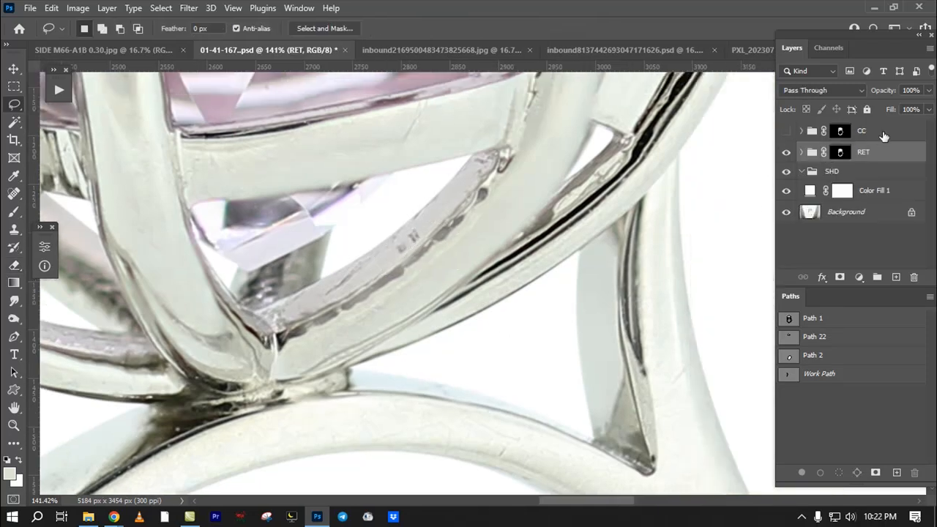
{"action": "left_click", "coordinate": [883, 134]}
{"action": "left_click_drag", "start_coordinate": [533, 218], "coordinate": [508, 286]}
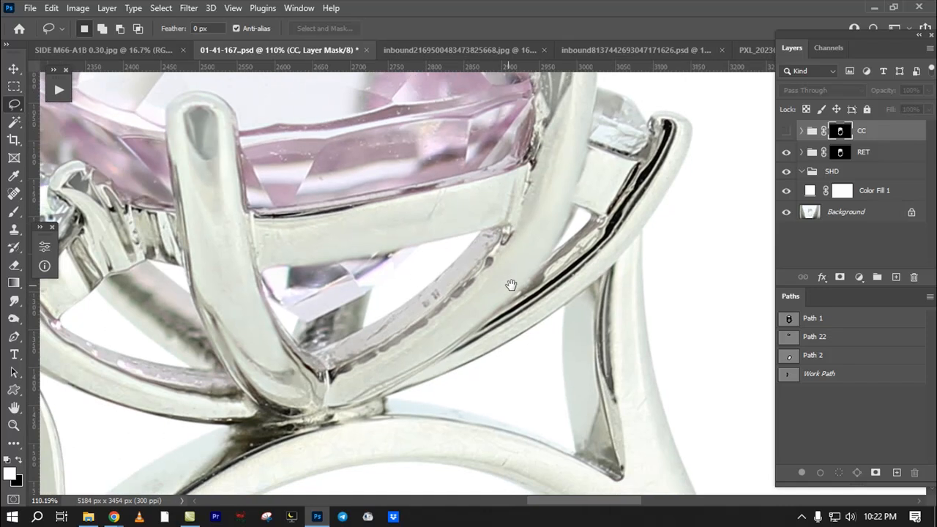
{"action": "left_click", "coordinate": [896, 279]}
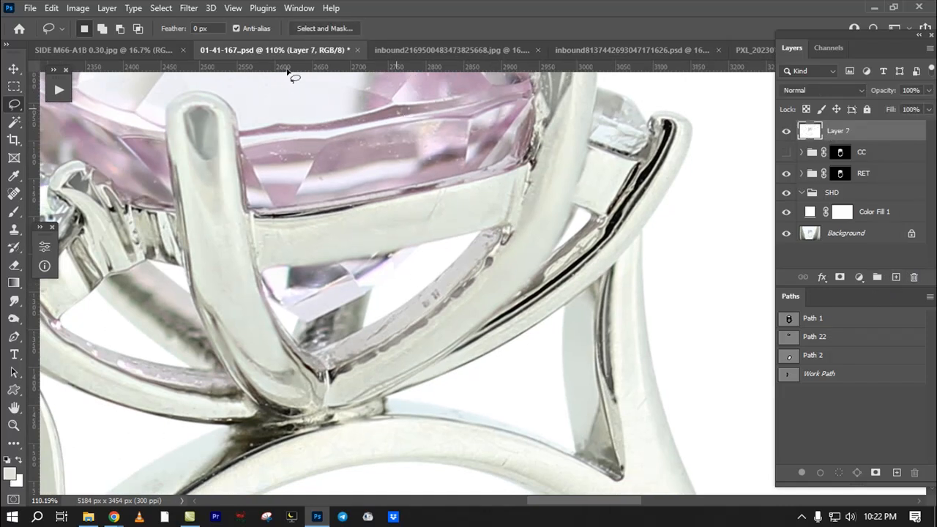
Step: Apply the Oil Paint filter to the merged layer with Stylization, Cleanliness, Scale and Bristle Detail all at 10.0
{"action": "left_click", "coordinate": [188, 8]}
{"action": "left_click", "coordinate": [188, 8]}
{"action": "left_click", "coordinate": [188, 8]}
{"action": "mouse_move", "coordinate": [214, 281]}
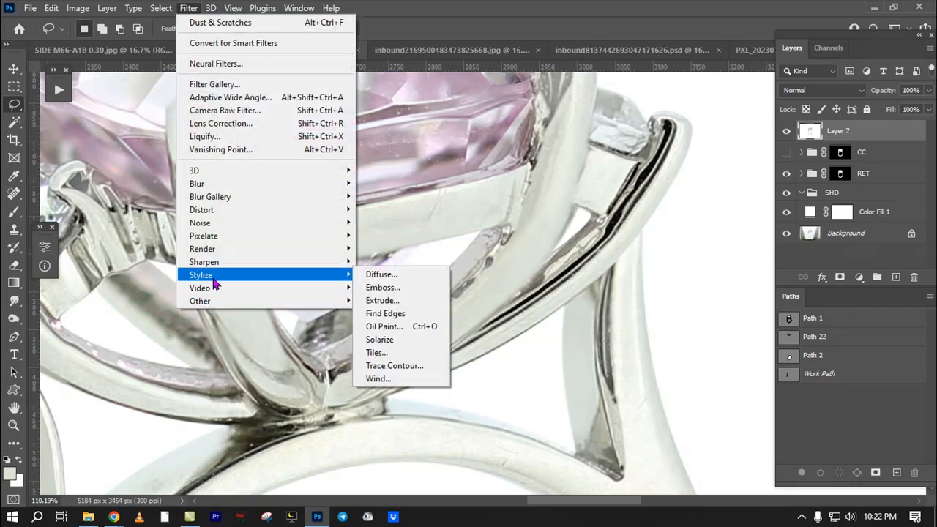
{"action": "left_click", "coordinate": [385, 326]}
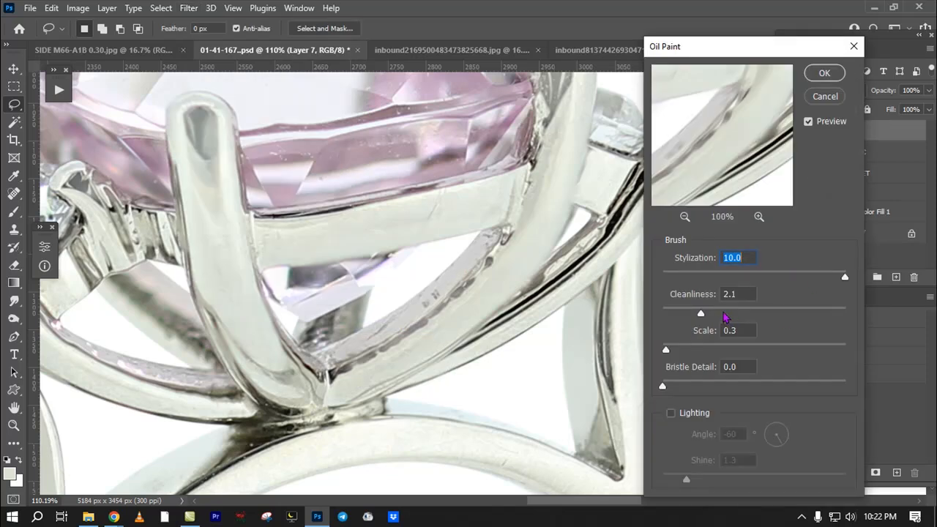
{"action": "left_click_drag", "start_coordinate": [724, 315], "coordinate": [788, 313]}
{"action": "key", "text": "Tab"}
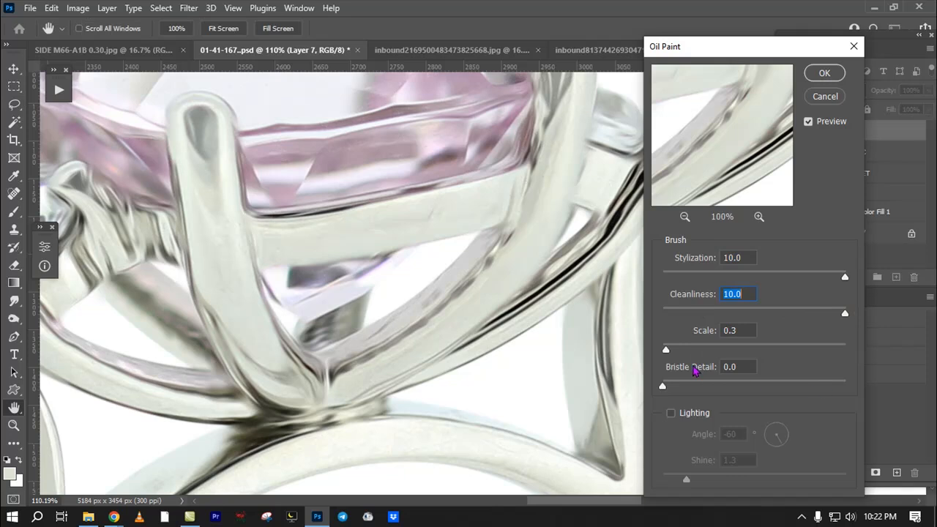
{"action": "left_click_drag", "start_coordinate": [694, 349], "coordinate": [846, 349]}
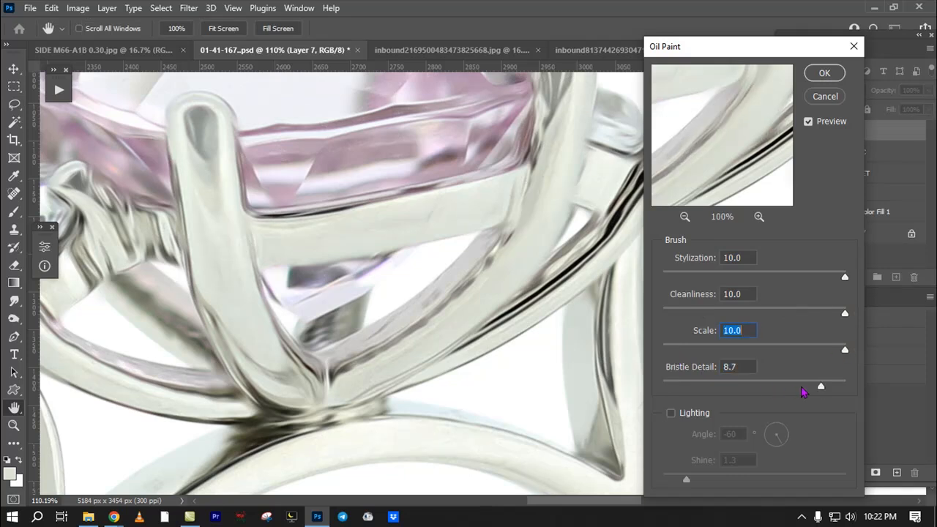
{"action": "left_click", "coordinate": [846, 387]}
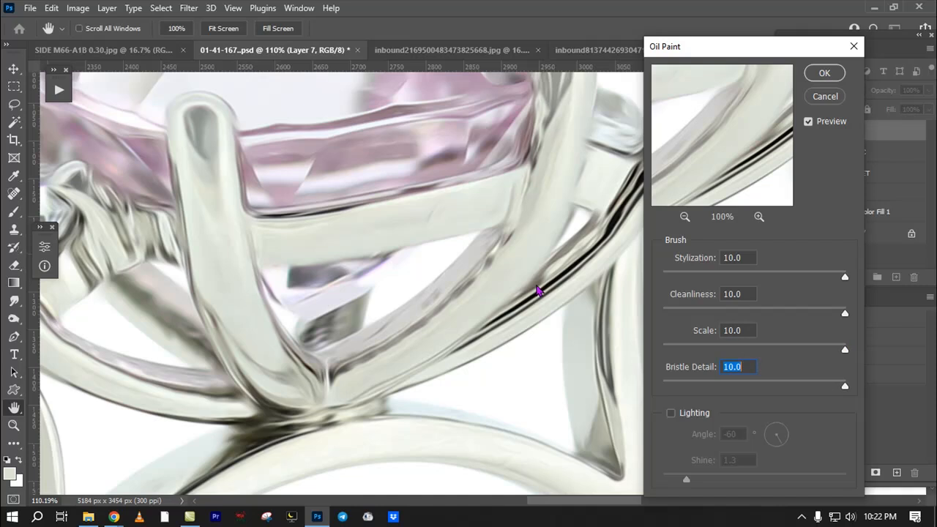
{"action": "key", "text": "Return"}
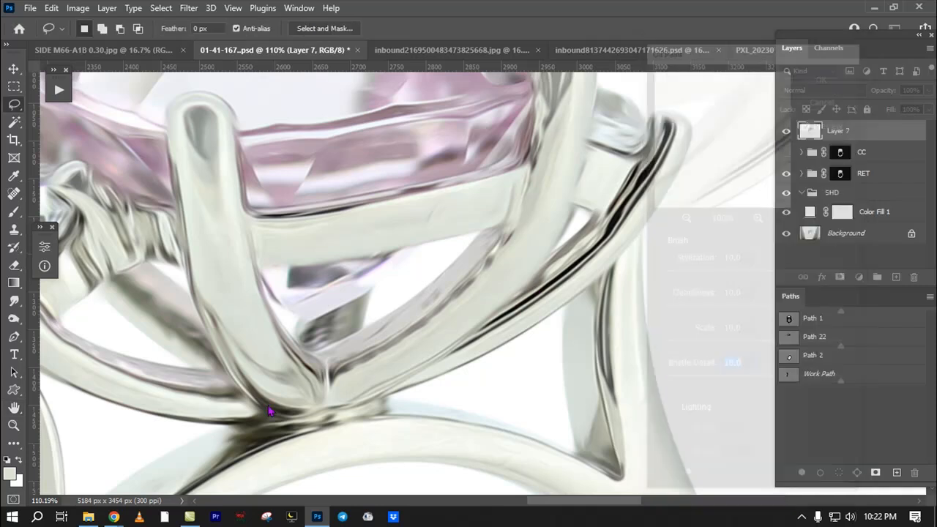
Step: Switch to the Google Meet call to check the participants, and return to Photoshop
{"action": "mouse_move", "coordinate": [113, 517]}
{"action": "left_click", "coordinate": [73, 460]}
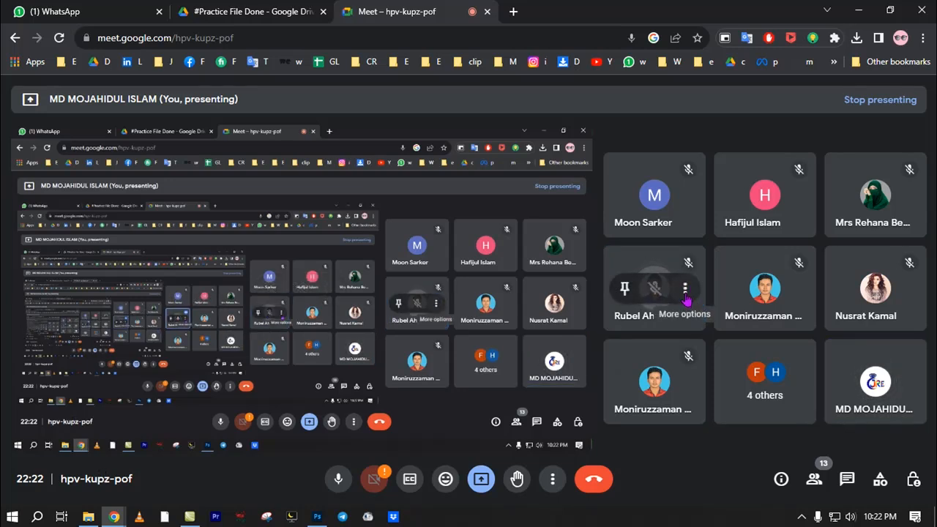
{"action": "key", "text": "alt+Tab"}
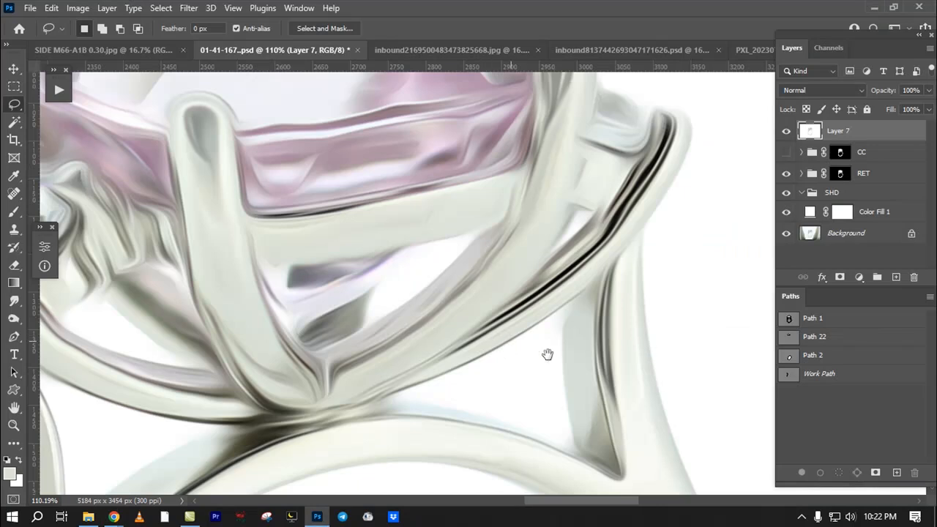
Step: Examine how Oil Paint smoothed the basket and the left shank, marking the left shank with a rough lasso outline
{"action": "left_click_drag", "start_coordinate": [524, 341], "coordinate": [569, 355]}
{"action": "left_click_drag", "start_coordinate": [558, 317], "coordinate": [530, 280]}
{"action": "left_click_drag", "start_coordinate": [291, 395], "coordinate": [420, 287]}
{"action": "left_click_drag", "start_coordinate": [327, 107], "coordinate": [360, 193]}
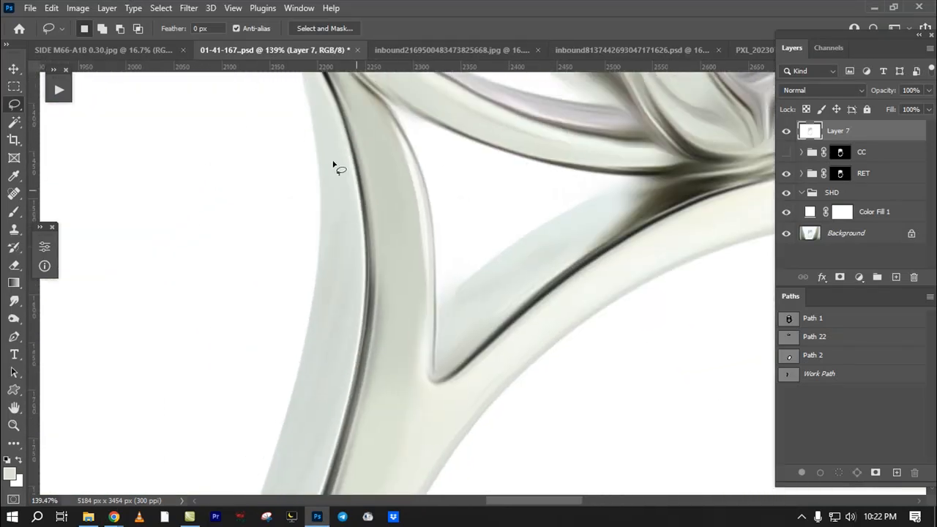
{"action": "left_click_drag", "start_coordinate": [431, 371], "coordinate": [453, 124]}
{"action": "mouse_move", "coordinate": [382, 408]}
{"action": "left_mouse_down"}
{"action": "mouse_move", "coordinate": [274, 446]}
{"action": "mouse_move", "coordinate": [322, 259]}
{"action": "mouse_move", "coordinate": [320, 408]}
{"action": "mouse_move", "coordinate": [395, 274]}
{"action": "mouse_move", "coordinate": [437, 295]}
{"action": "mouse_move", "coordinate": [415, 312]}
{"action": "left_mouse_up"}
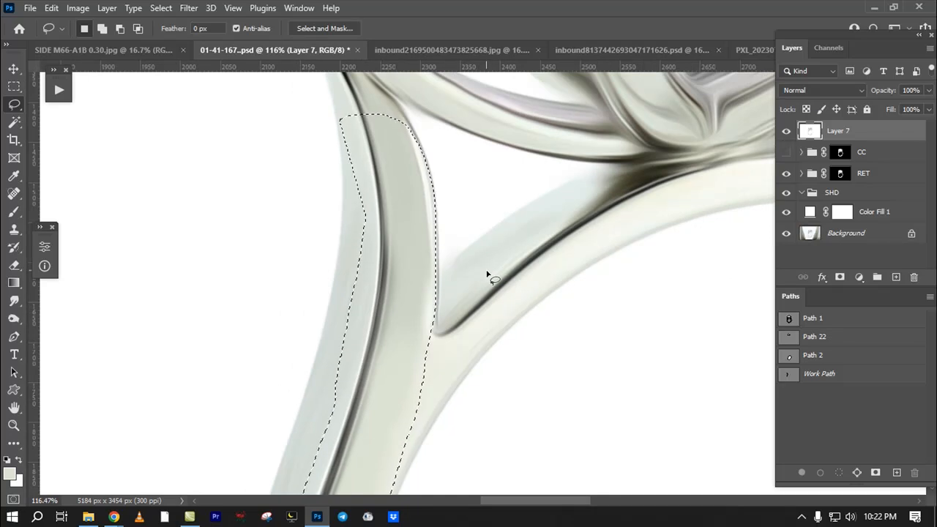
{"action": "left_click_drag", "start_coordinate": [483, 250], "coordinate": [399, 376]}
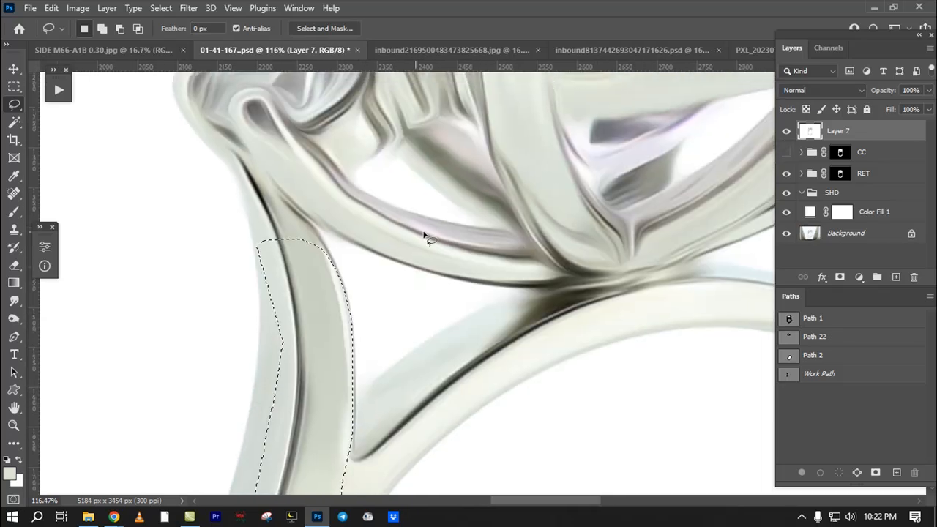
{"action": "left_click_drag", "start_coordinate": [405, 344], "coordinate": [473, 243]}
{"action": "left_click_drag", "start_coordinate": [391, 296], "coordinate": [427, 232]}
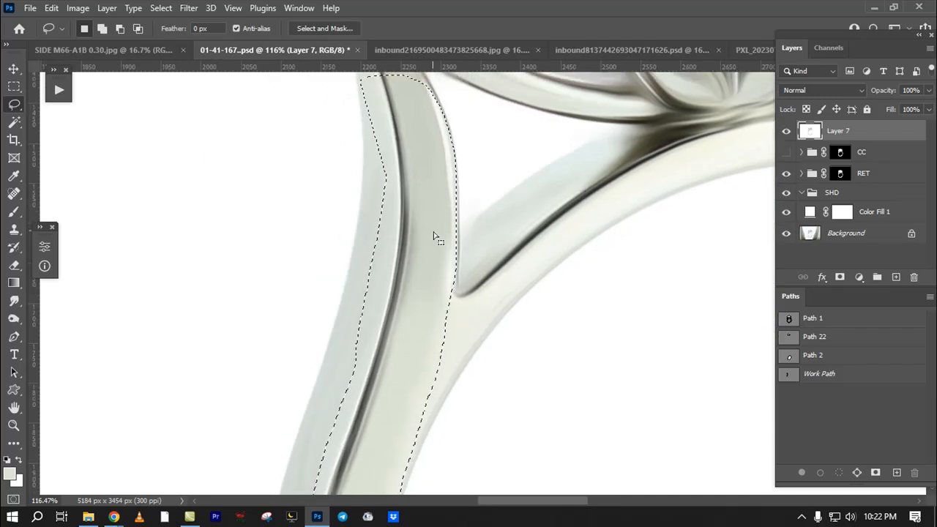
{"action": "mouse_move", "coordinate": [435, 268]}
{"action": "left_mouse_down"}
{"action": "mouse_move", "coordinate": [455, 239]}
{"action": "mouse_move", "coordinate": [443, 256]}
{"action": "left_mouse_up"}
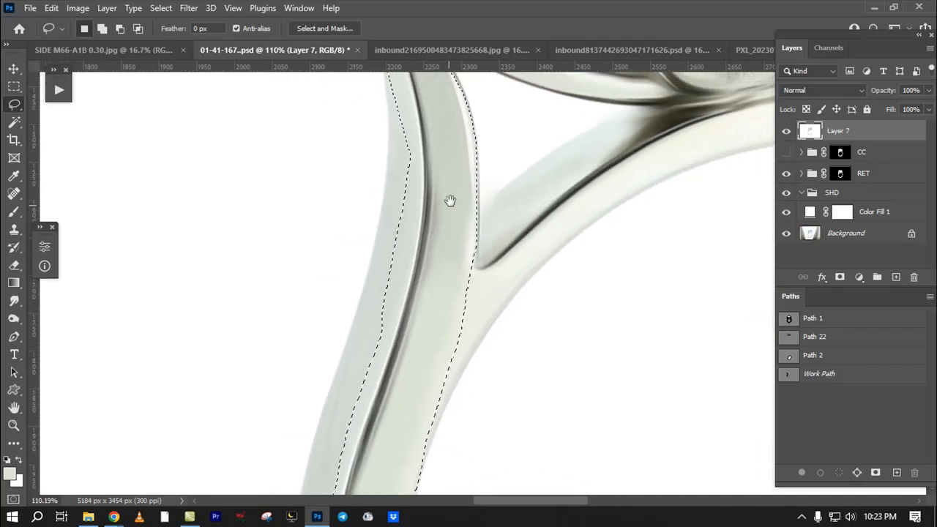
Step: Examine the left shank below the shoulder for its smoothed surface and edges, and clear the lasso outline
{"action": "key", "text": "q"}
{"action": "left_click_drag", "start_coordinate": [440, 217], "coordinate": [444, 312]}
{"action": "key", "text": "q"}
{"action": "left_click_drag", "start_coordinate": [460, 254], "coordinate": [427, 341]}
{"action": "left_click_drag", "start_coordinate": [433, 264], "coordinate": [402, 293]}
{"action": "left_click_drag", "start_coordinate": [484, 280], "coordinate": [308, 312]}
{"action": "key", "text": "ctrl+d"}
Step: Examine the filtered right shoulder, inner band and right shank, marking areas with rough lasso outlines
{"action": "left_click_drag", "start_coordinate": [536, 262], "coordinate": [465, 333]}
{"action": "left_click_drag", "start_coordinate": [576, 218], "coordinate": [635, 250]}
{"action": "mouse_move", "coordinate": [596, 327]}
{"action": "left_mouse_down"}
{"action": "mouse_move", "coordinate": [642, 324]}
{"action": "mouse_move", "coordinate": [514, 195]}
{"action": "left_mouse_up"}
{"action": "key", "text": "ctrl+d"}
{"action": "left_click_drag", "start_coordinate": [548, 259], "coordinate": [605, 263]}
{"action": "mouse_move", "coordinate": [537, 218]}
{"action": "left_mouse_down"}
{"action": "mouse_move", "coordinate": [523, 237]}
{"action": "mouse_move", "coordinate": [537, 218]}
{"action": "left_mouse_up"}
{"action": "mouse_move", "coordinate": [521, 219]}
{"action": "left_mouse_down"}
{"action": "mouse_move", "coordinate": [447, 274]}
{"action": "mouse_move", "coordinate": [395, 282]}
{"action": "left_mouse_up"}
{"action": "mouse_move", "coordinate": [544, 308]}
{"action": "left_mouse_down"}
{"action": "mouse_move", "coordinate": [540, 236]}
{"action": "mouse_move", "coordinate": [567, 286]}
{"action": "left_mouse_up"}
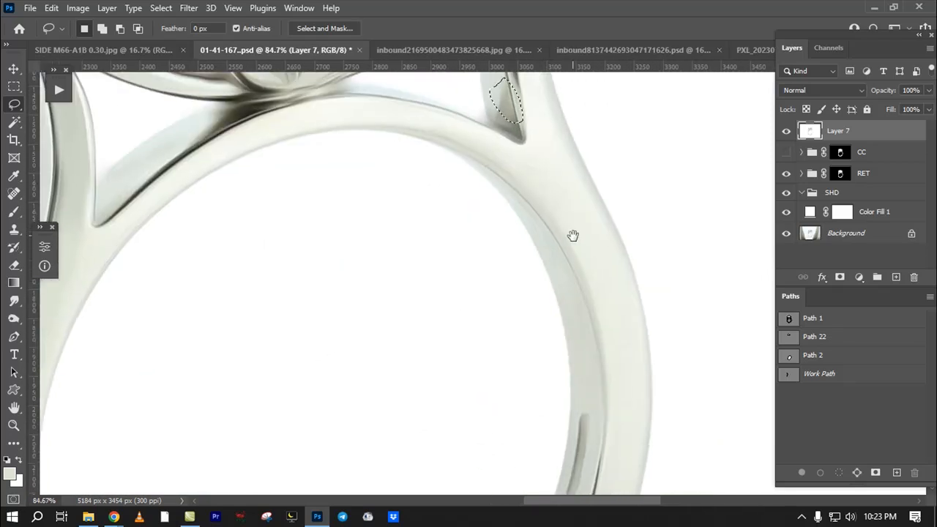
{"action": "left_click_drag", "start_coordinate": [572, 251], "coordinate": [614, 312]}
{"action": "left_click_drag", "start_coordinate": [521, 207], "coordinate": [548, 215]}
{"action": "mouse_move", "coordinate": [504, 183]}
{"action": "left_mouse_down"}
{"action": "mouse_move", "coordinate": [480, 239]}
{"action": "mouse_move", "coordinate": [459, 182]}
{"action": "mouse_move", "coordinate": [446, 195]}
{"action": "left_mouse_up"}
Step: Delete the oil-painted merged layer above the CC group
{"action": "left_click_drag", "start_coordinate": [850, 134], "coordinate": [915, 277]}
{"action": "left_click_drag", "start_coordinate": [126, 256], "coordinate": [526, 202]}
{"action": "left_click_drag", "start_coordinate": [418, 239], "coordinate": [403, 282]}
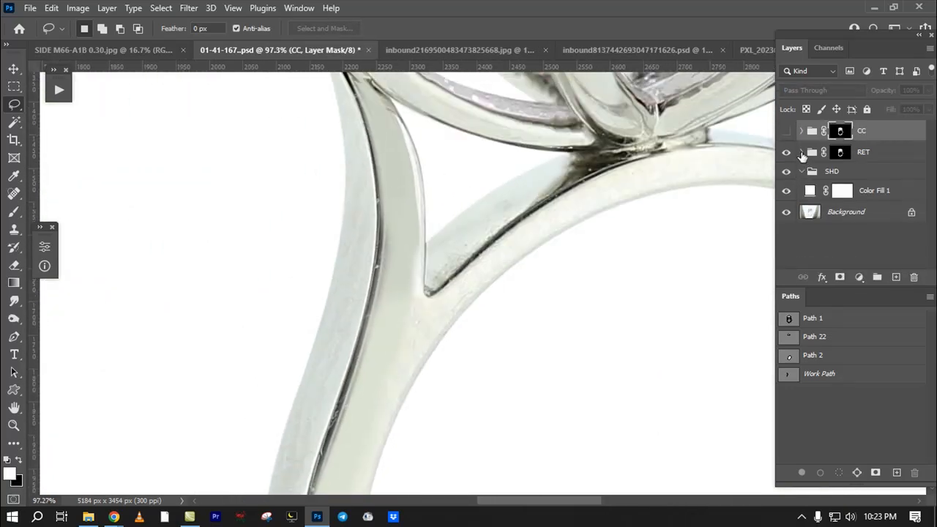
Step: Hide Layer 6 in the RET group and create a merged copy of the visible layers above it
{"action": "left_click", "coordinate": [801, 152]}
{"action": "left_click", "coordinate": [824, 174]}
{"action": "left_click", "coordinate": [785, 173]}
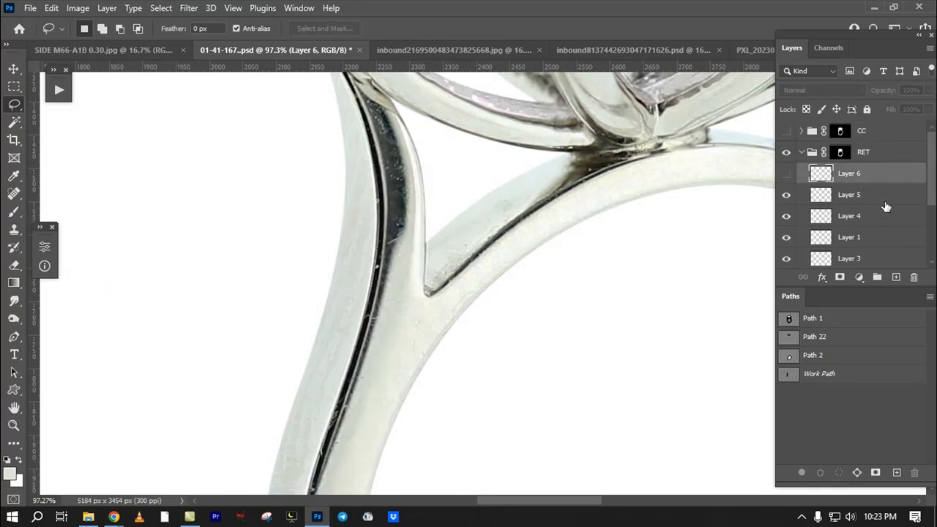
{"action": "left_click", "coordinate": [896, 277]}
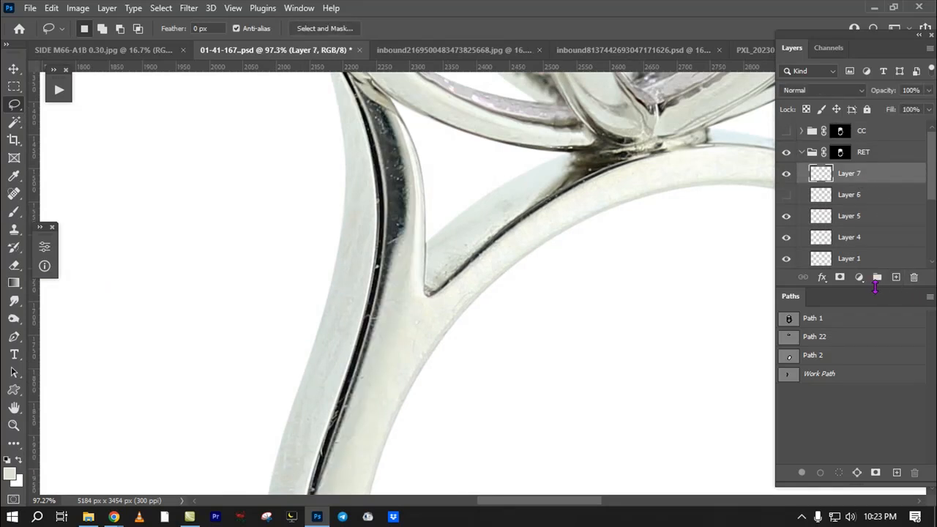
{"action": "key", "text": "ctrl+alt+shift+e"}
Step: Clear the selection and apply Oil Paint to the new merged copy with all four brush settings at 10.0
{"action": "left_click_drag", "start_coordinate": [569, 239], "coordinate": [495, 280]}
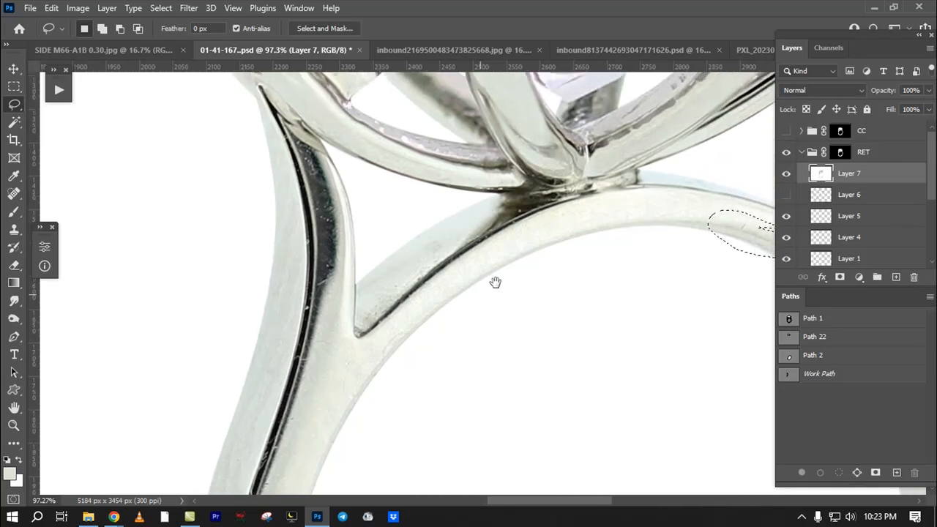
{"action": "key", "text": "ctrl+d"}
{"action": "left_click", "coordinate": [195, 10]}
{"action": "mouse_move", "coordinate": [208, 187]}
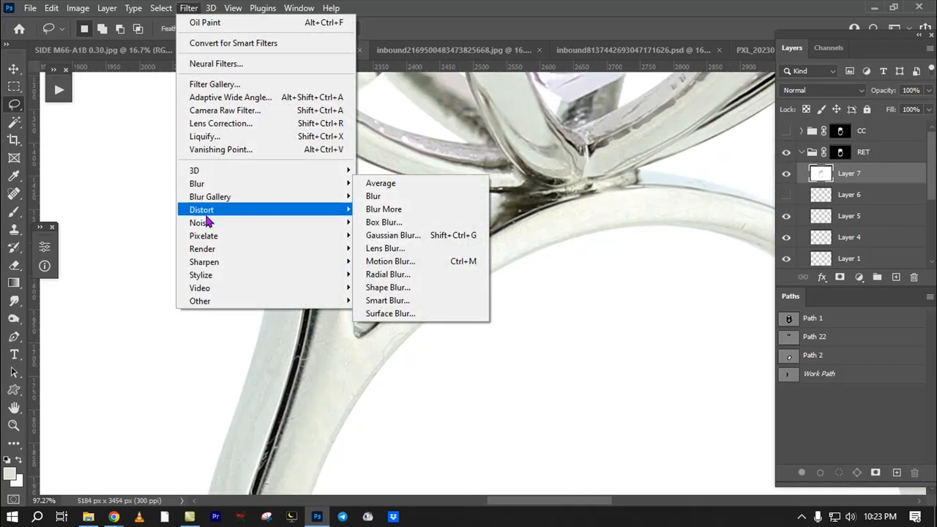
{"action": "mouse_move", "coordinate": [221, 275]}
{"action": "left_click", "coordinate": [414, 327]}
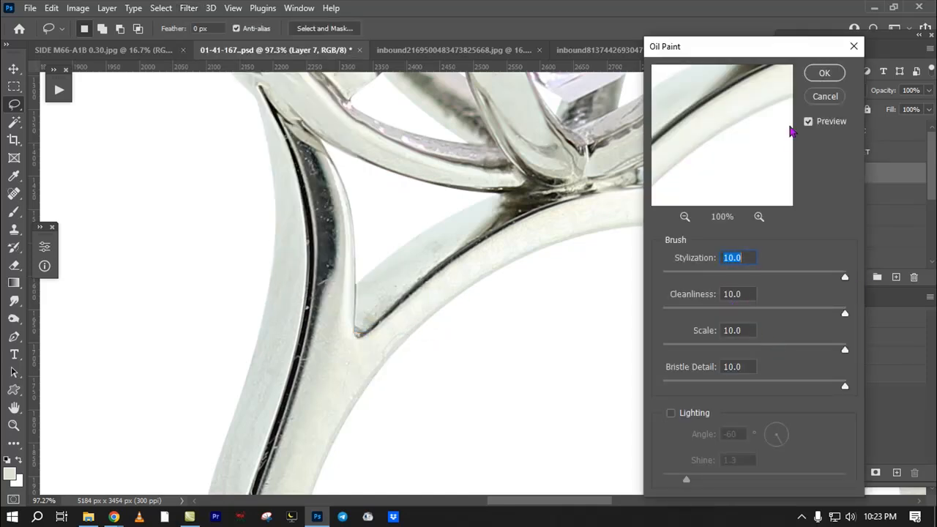
{"action": "left_click", "coordinate": [821, 73]}
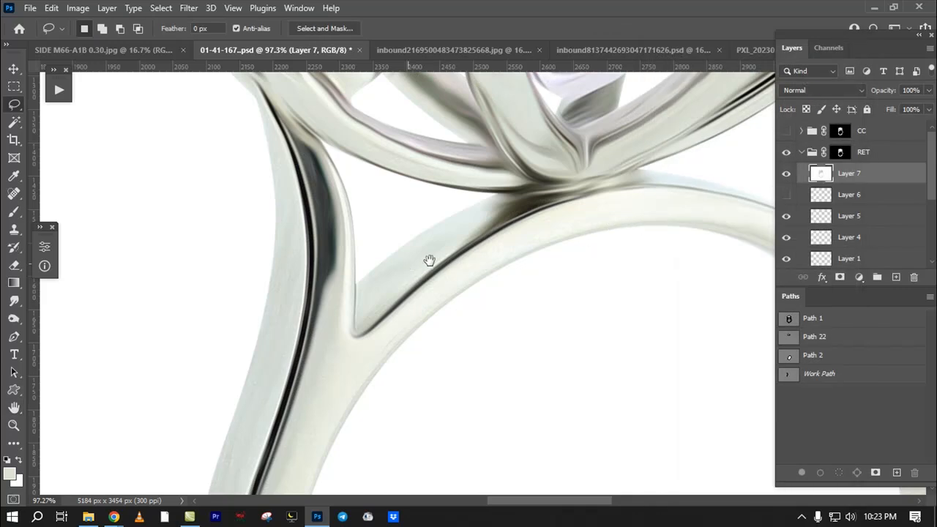
Step: Examine how Oil Paint treats the left shank's dark reflection when the painted strip is hidden
{"action": "left_click_drag", "start_coordinate": [409, 265], "coordinate": [508, 240]}
{"action": "left_click_drag", "start_coordinate": [448, 268], "coordinate": [424, 297]}
{"action": "left_click_drag", "start_coordinate": [435, 236], "coordinate": [451, 199]}
{"action": "left_click_drag", "start_coordinate": [441, 284], "coordinate": [431, 306]}
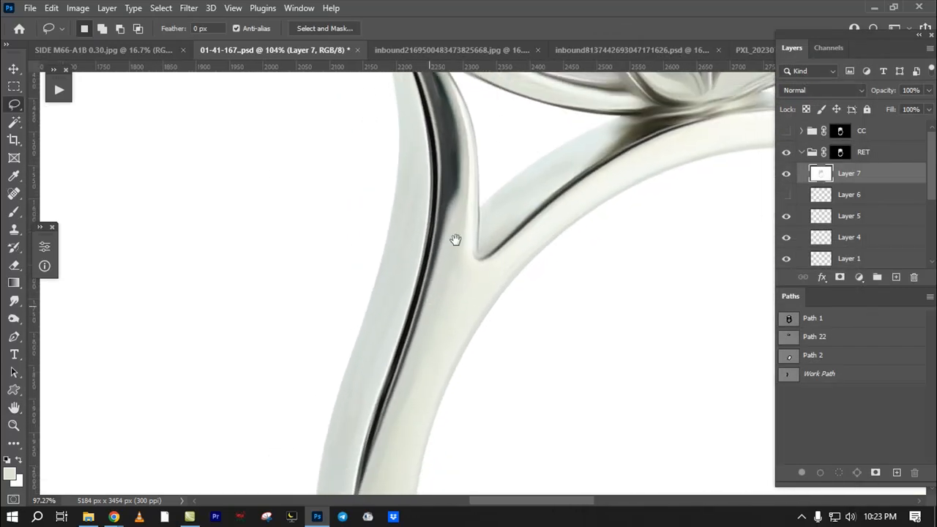
{"action": "left_click_drag", "start_coordinate": [398, 409], "coordinate": [425, 368]}
{"action": "left_click_drag", "start_coordinate": [497, 226], "coordinate": [485, 347]}
{"action": "mouse_move", "coordinate": [473, 214]}
{"action": "left_mouse_down"}
{"action": "mouse_move", "coordinate": [512, 246]}
{"action": "mouse_move", "coordinate": [425, 267]}
{"action": "mouse_move", "coordinate": [475, 347]}
{"action": "mouse_move", "coordinate": [451, 329]}
{"action": "left_mouse_up"}
{"action": "left_click_drag", "start_coordinate": [470, 326], "coordinate": [473, 244]}
Step: Delete the oil-painted merged copy from the RET group and show Layer 6 again
{"action": "left_click_drag", "start_coordinate": [849, 180], "coordinate": [914, 277]}
{"action": "left_click", "coordinate": [786, 174]}
{"action": "left_click_drag", "start_coordinate": [607, 215], "coordinate": [480, 274]}
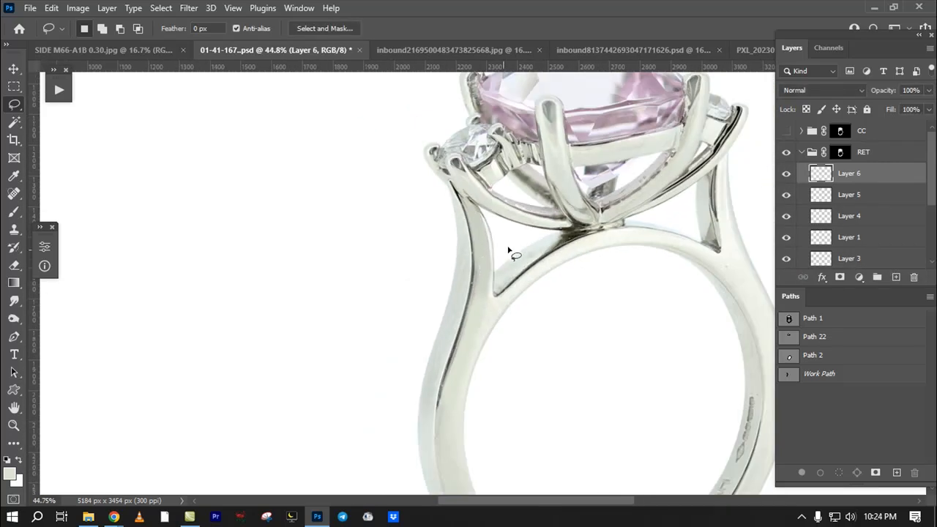
Step: Examine the retouched ring from the basket down the shank, and clear any stray selection
{"action": "mouse_move", "coordinate": [568, 247]}
{"action": "left_mouse_down"}
{"action": "mouse_move", "coordinate": [555, 261]}
{"action": "mouse_move", "coordinate": [448, 293]}
{"action": "mouse_move", "coordinate": [498, 274]}
{"action": "left_mouse_up"}
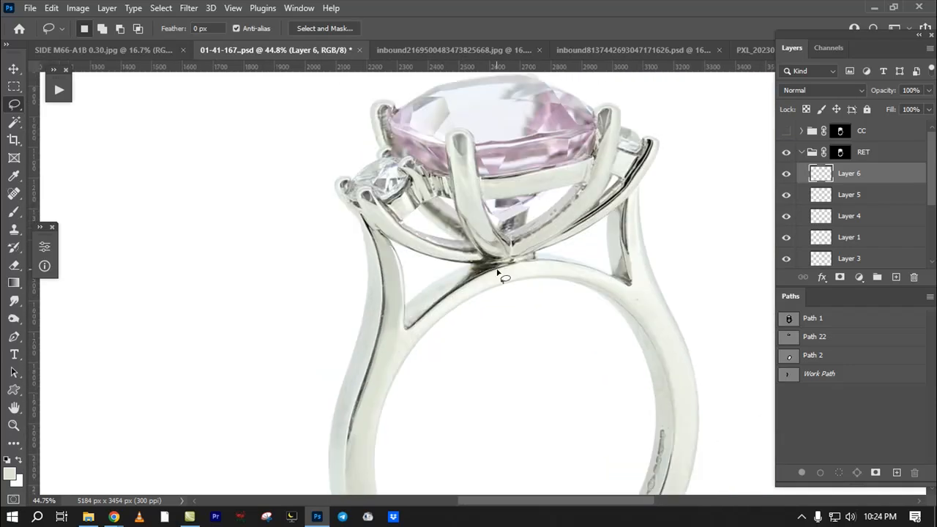
{"action": "left_click_drag", "start_coordinate": [579, 277], "coordinate": [561, 179]}
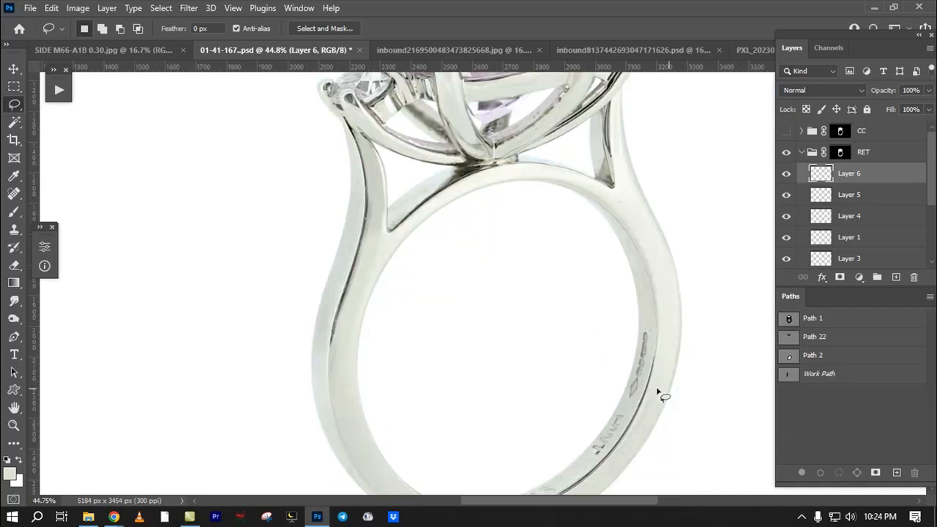
{"action": "left_click_drag", "start_coordinate": [618, 377], "coordinate": [638, 362]}
{"action": "key", "text": "ctrl+d"}
{"action": "scroll", "coordinate": [578, 272], "scroll_direction": "up", "scroll_amount": 2}
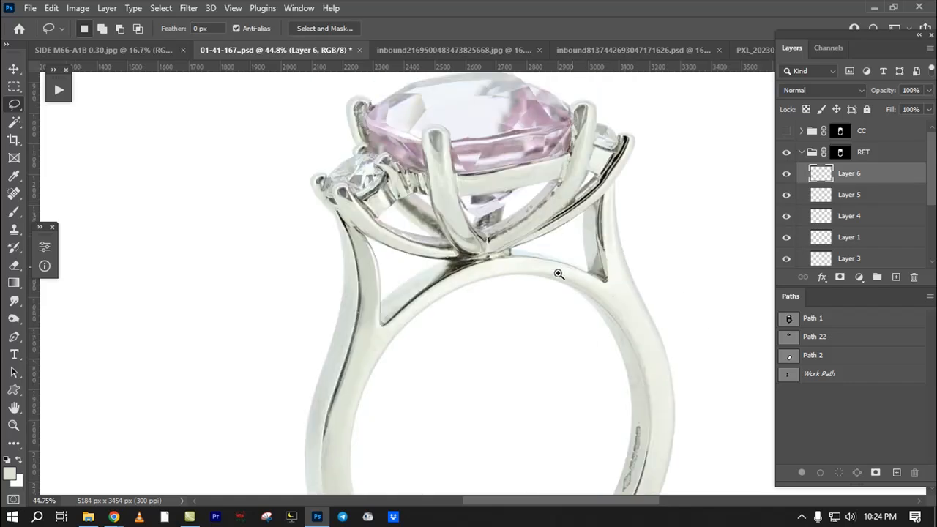
{"action": "scroll", "coordinate": [521, 301], "scroll_direction": "down", "scroll_amount": 1}
{"action": "scroll", "coordinate": [519, 162], "scroll_direction": "up", "scroll_amount": 3}
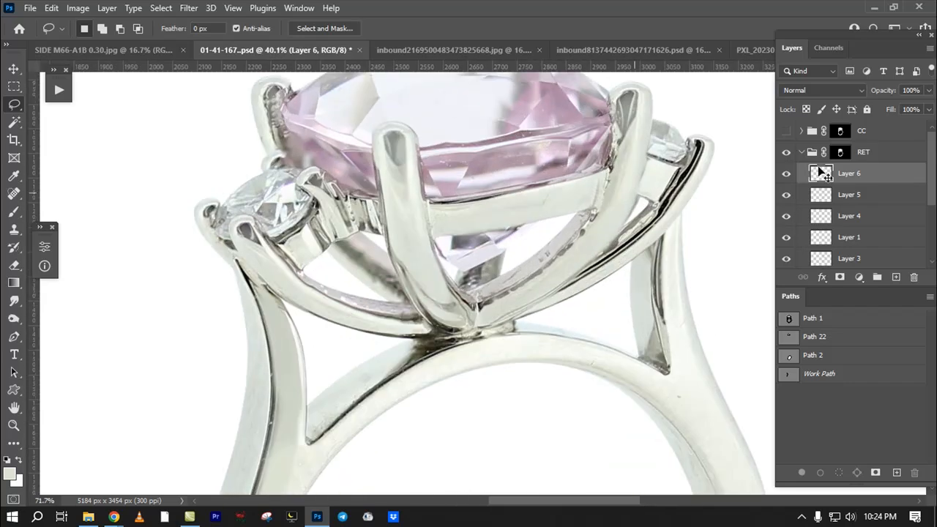
{"action": "scroll", "coordinate": [532, 243], "scroll_direction": "up", "scroll_amount": 3}
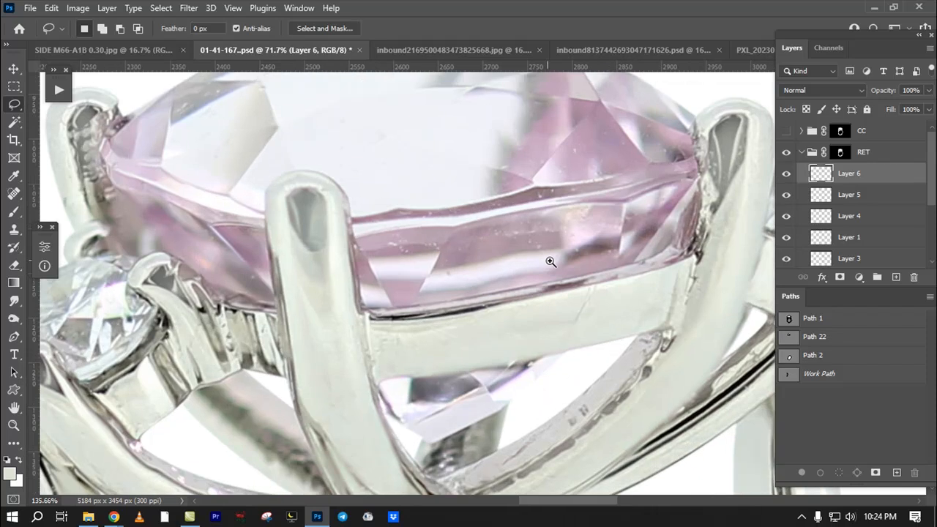
Step: Examine the pink stone and the neighbouring prongs for marks, outlining areas roughly with the Lasso
{"action": "left_click_drag", "start_coordinate": [401, 145], "coordinate": [593, 141]}
{"action": "scroll", "coordinate": [545, 282], "scroll_direction": "down", "scroll_amount": 2}
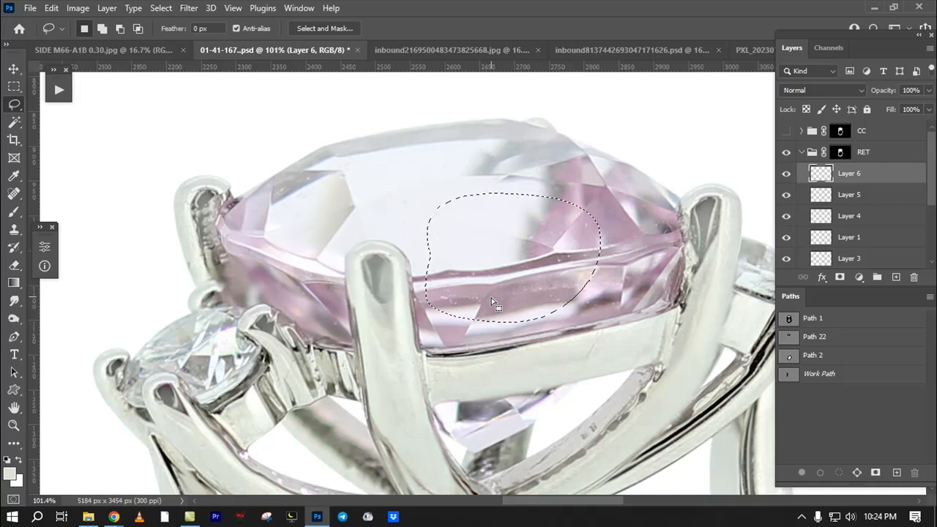
{"action": "left_click_drag", "start_coordinate": [498, 323], "coordinate": [498, 245]}
{"action": "key", "text": "ctrl+d"}
{"action": "left_click_drag", "start_coordinate": [412, 291], "coordinate": [411, 320]}
{"action": "left_click_drag", "start_coordinate": [392, 253], "coordinate": [369, 211]}
{"action": "left_click_drag", "start_coordinate": [380, 290], "coordinate": [400, 241]}
Step: Add an empty layer above Layer 6 and set the brush to Lighten mode at 52% opacity and 35% flow
{"action": "key", "text": "ctrl+d"}
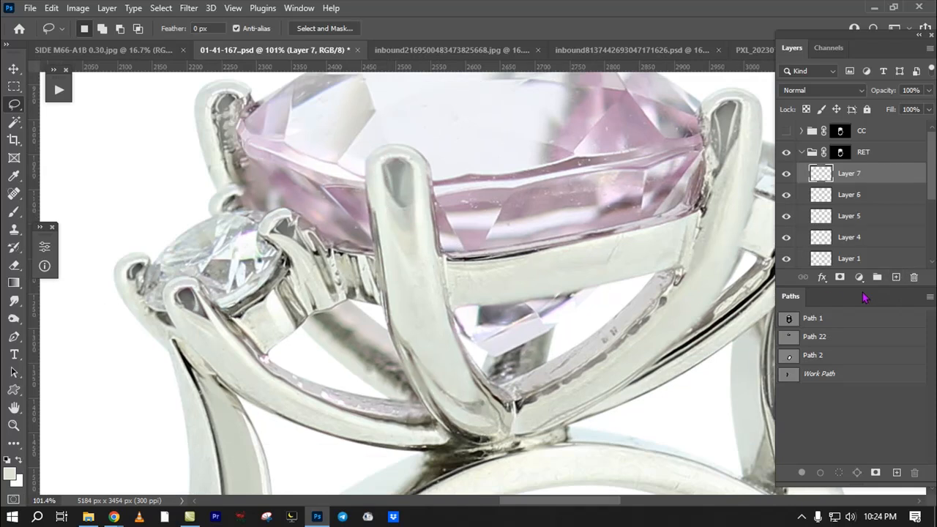
{"action": "left_click", "coordinate": [15, 212]}
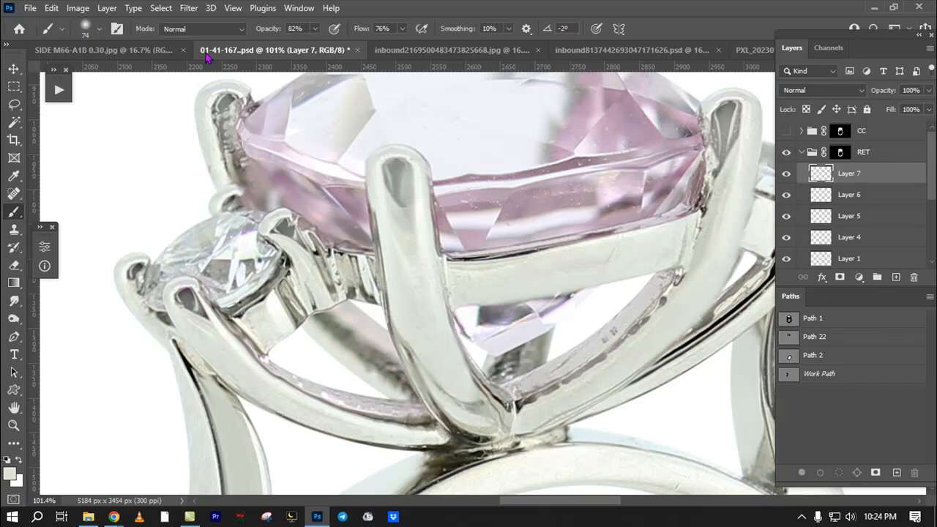
{"action": "left_click", "coordinate": [184, 30]}
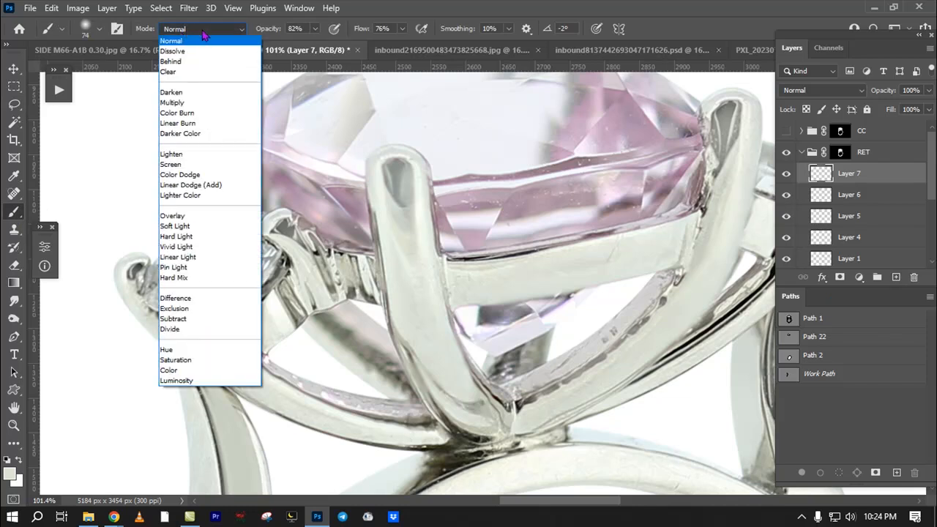
{"action": "left_click", "coordinate": [176, 155]}
{"action": "left_click_drag", "start_coordinate": [281, 35], "coordinate": [259, 33]}
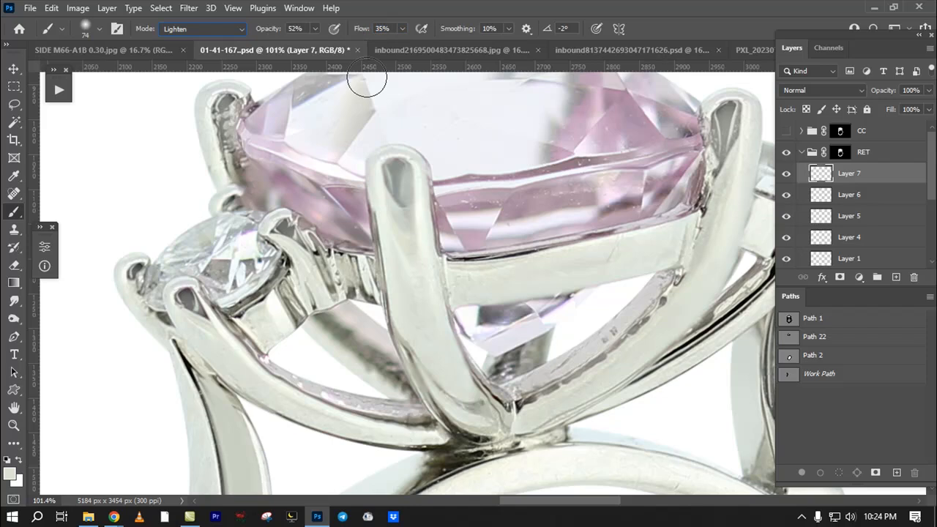
Step: Sample the light metal tone beside the left side stone and lighten the dark reflection on the front prong tip
{"action": "left_click_drag", "start_coordinate": [257, 252], "coordinate": [454, 164]}
{"action": "right_click", "coordinate": [397, 222], "text": "alt"}
{"action": "left_click", "coordinate": [404, 257], "text": "alt"}
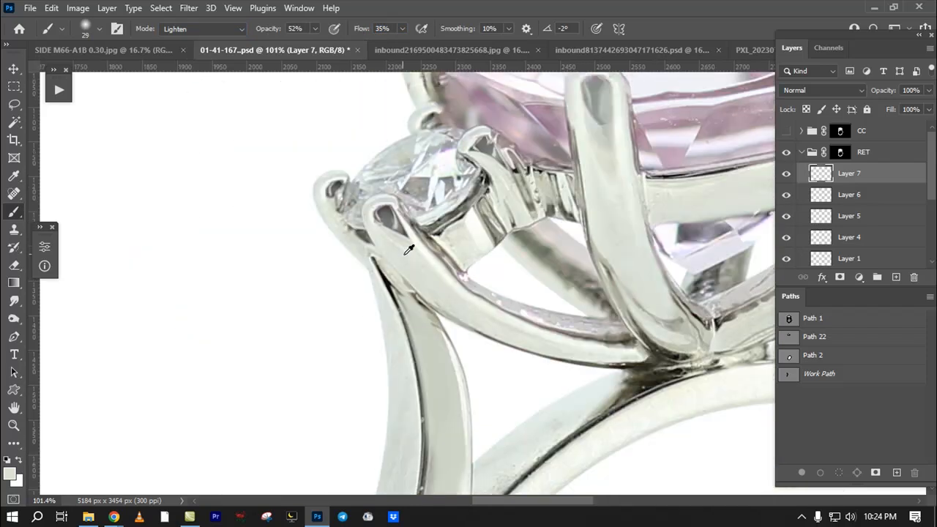
{"action": "left_click", "coordinate": [404, 262], "text": "alt"}
{"action": "mouse_move", "coordinate": [383, 215]}
{"action": "left_mouse_down"}
{"action": "mouse_move", "coordinate": [393, 228]}
{"action": "mouse_move", "coordinate": [324, 190]}
{"action": "left_mouse_up"}
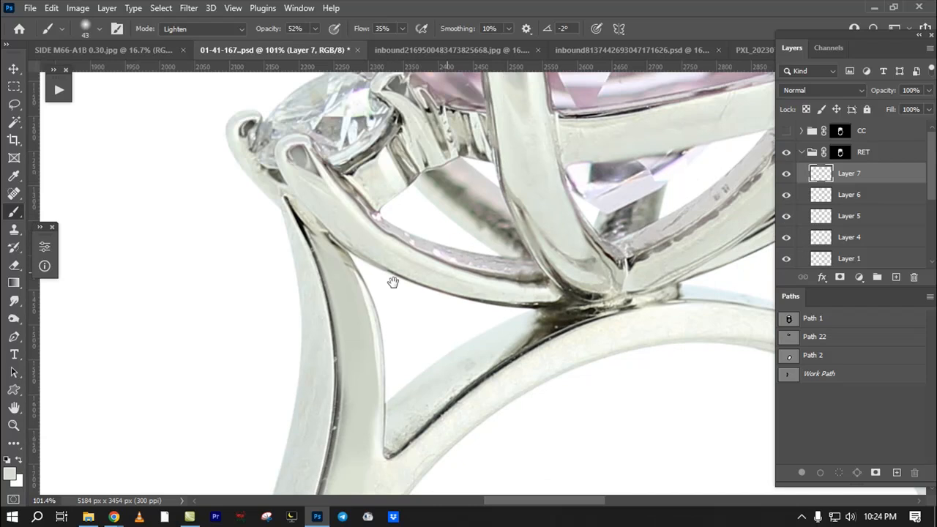
Step: Brush over the dark reflection line running down the ring's left shoulder to lighten it on Layer 7
{"action": "left_click_drag", "start_coordinate": [372, 279], "coordinate": [405, 214]}
{"action": "mouse_move", "coordinate": [326, 139]}
{"action": "left_mouse_down"}
{"action": "mouse_move", "coordinate": [347, 184]}
{"action": "mouse_move", "coordinate": [366, 274]}
{"action": "mouse_move", "coordinate": [357, 414]}
{"action": "left_mouse_up"}
{"action": "left_click_drag", "start_coordinate": [397, 238], "coordinate": [449, 59]}
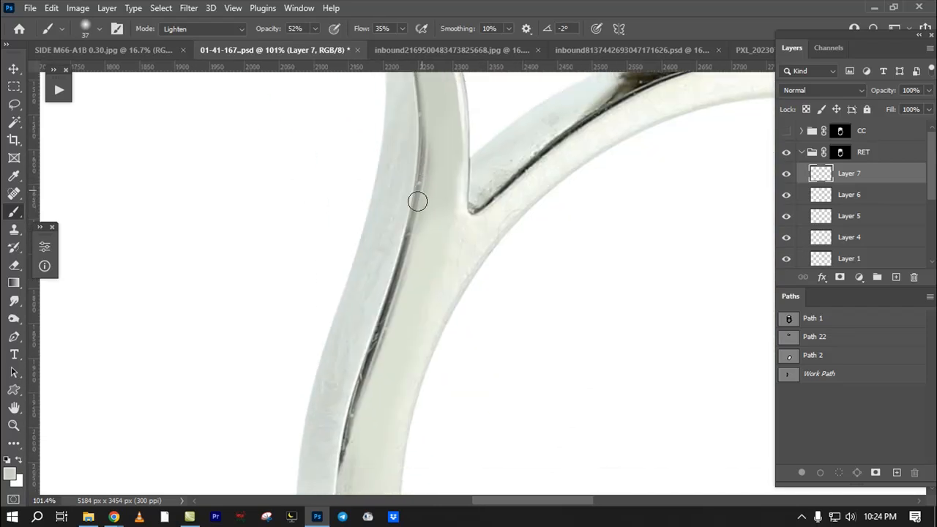
{"action": "left_click_drag", "start_coordinate": [408, 232], "coordinate": [335, 469]}
{"action": "left_click_drag", "start_coordinate": [359, 383], "coordinate": [313, 388]}
Step: Lighten the dark reflections along the inner edge of the ring's right shoulder with the Lighten brush
{"action": "left_click_drag", "start_coordinate": [477, 239], "coordinate": [554, 305]}
{"action": "left_click_drag", "start_coordinate": [557, 261], "coordinate": [602, 286]}
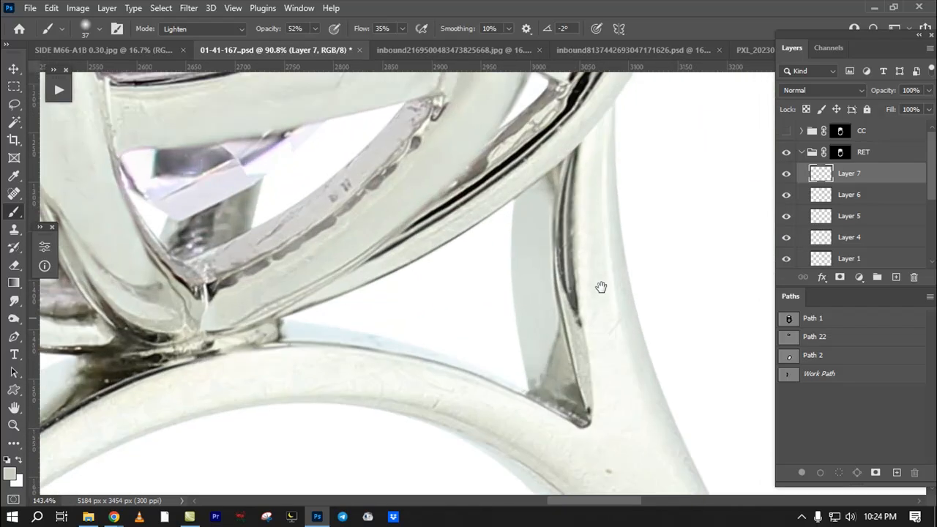
{"action": "left_click_drag", "start_coordinate": [574, 189], "coordinate": [569, 319]}
{"action": "left_click_drag", "start_coordinate": [568, 304], "coordinate": [559, 392]}
{"action": "left_click_drag", "start_coordinate": [593, 170], "coordinate": [588, 170]}
{"action": "left_click_drag", "start_coordinate": [592, 197], "coordinate": [592, 284]}
{"action": "mouse_move", "coordinate": [636, 165]}
{"action": "left_mouse_down"}
{"action": "mouse_move", "coordinate": [574, 271]}
{"action": "mouse_move", "coordinate": [509, 341]}
{"action": "mouse_move", "coordinate": [372, 429]}
{"action": "left_mouse_up"}
{"action": "left_click_drag", "start_coordinate": [444, 378], "coordinate": [410, 392]}
{"action": "mouse_move", "coordinate": [407, 395]}
{"action": "left_mouse_down"}
{"action": "mouse_move", "coordinate": [481, 335]}
{"action": "mouse_move", "coordinate": [440, 378]}
{"action": "mouse_move", "coordinate": [518, 222]}
{"action": "mouse_move", "coordinate": [482, 296]}
{"action": "left_mouse_up"}
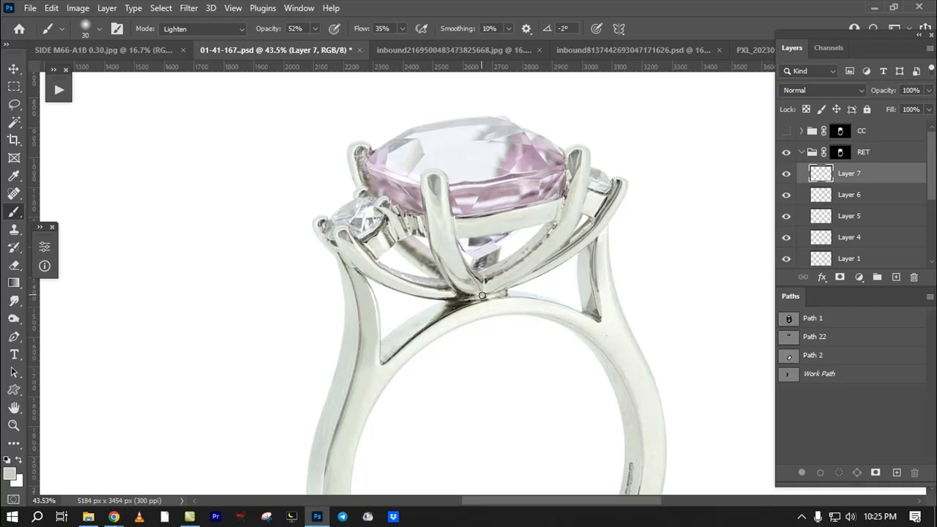
{"action": "scroll", "coordinate": [387, 215], "scroll_direction": "down", "scroll_amount": 2}
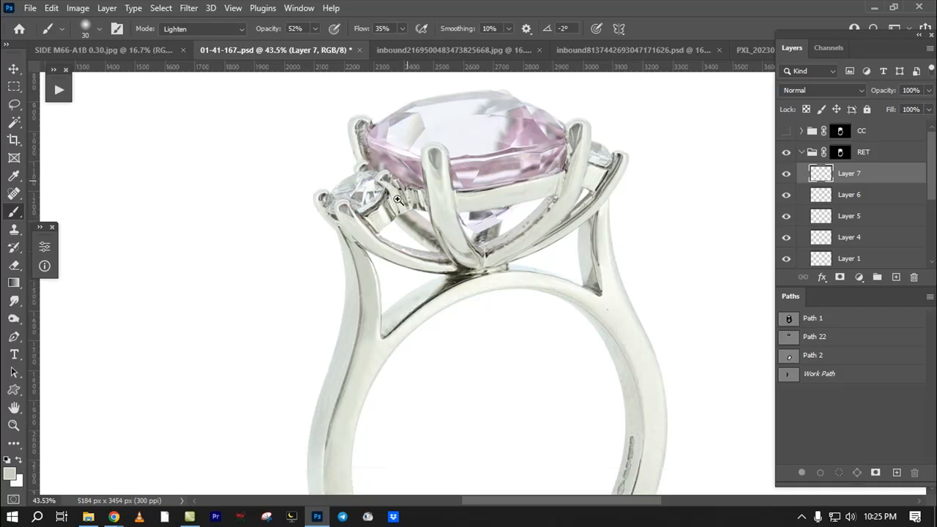
Step: Switch to the necklace image inbound2169500483473825668.jpg and inspect the links of its vertical chain strand
{"action": "left_click", "coordinate": [96, 51]}
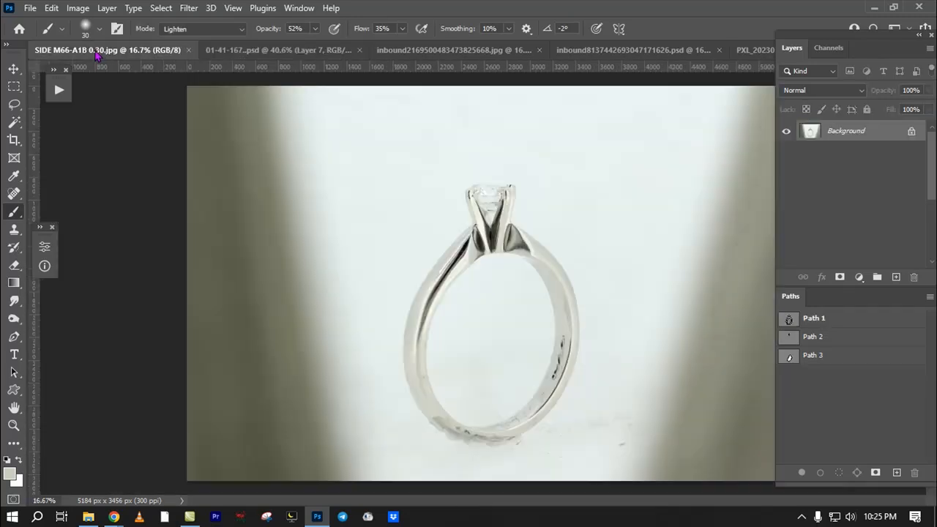
{"action": "left_click", "coordinate": [247, 51]}
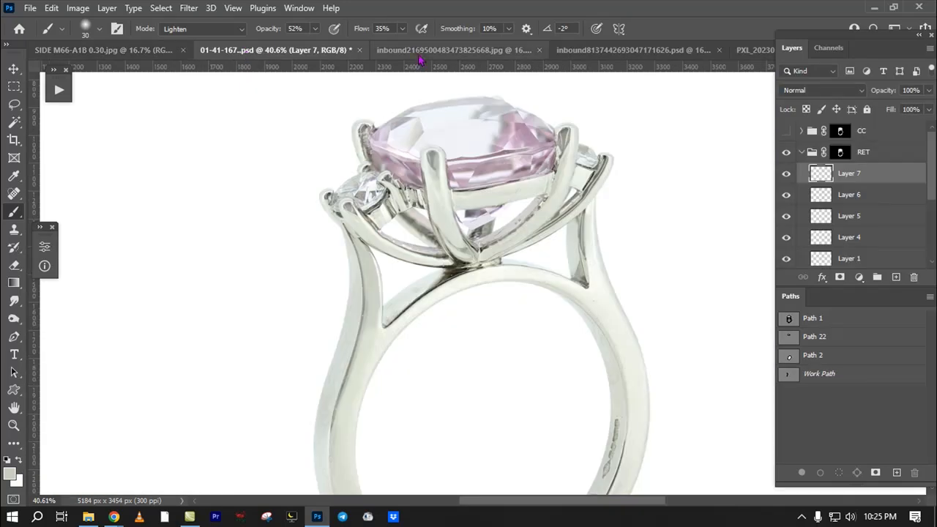
{"action": "left_click", "coordinate": [420, 51]}
{"action": "left_click_drag", "start_coordinate": [557, 186], "coordinate": [683, 184]}
{"action": "left_click_drag", "start_coordinate": [308, 85], "coordinate": [361, 271]}
{"action": "left_click_drag", "start_coordinate": [340, 307], "coordinate": [380, 249]}
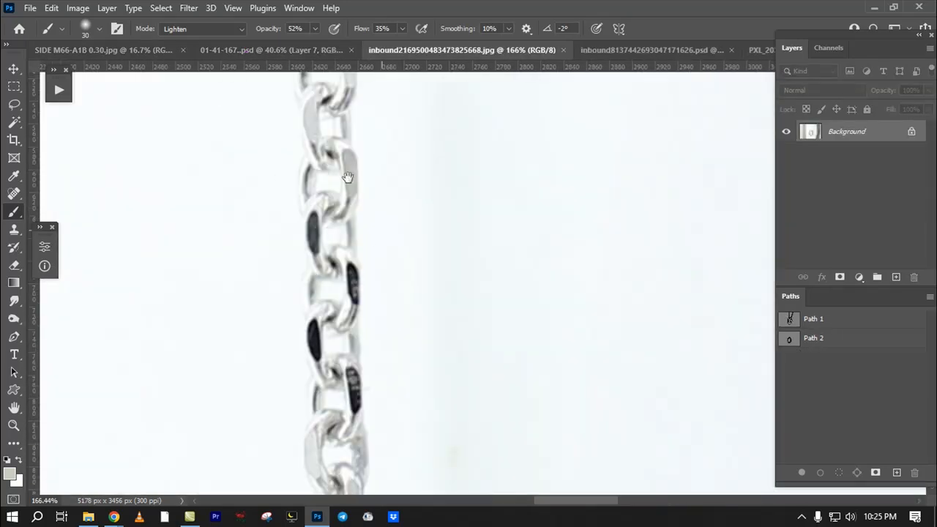
Step: Examine the black facets on the vertical chain strand, outlining them roughly with the Lasso, and clear the selection
{"action": "key", "text": "l"}
{"action": "mouse_move", "coordinate": [334, 193]}
{"action": "left_mouse_down"}
{"action": "mouse_move", "coordinate": [339, 153]}
{"action": "mouse_move", "coordinate": [331, 402]}
{"action": "left_mouse_up"}
{"action": "mouse_move", "coordinate": [327, 219]}
{"action": "left_mouse_down"}
{"action": "mouse_move", "coordinate": [342, 329]}
{"action": "mouse_move", "coordinate": [395, 271]}
{"action": "mouse_move", "coordinate": [350, 290]}
{"action": "mouse_move", "coordinate": [357, 271]}
{"action": "left_mouse_up"}
{"action": "left_click_drag", "start_coordinate": [356, 439], "coordinate": [385, 150]}
{"action": "left_click_drag", "start_coordinate": [395, 369], "coordinate": [408, 73]}
{"action": "left_click_drag", "start_coordinate": [425, 215], "coordinate": [430, 215]}
{"action": "key", "text": "ctrl+d"}
{"action": "mouse_move", "coordinate": [354, 145]}
{"action": "left_mouse_down"}
{"action": "mouse_move", "coordinate": [372, 143]}
{"action": "mouse_move", "coordinate": [355, 142]}
{"action": "left_mouse_up"}
{"action": "mouse_move", "coordinate": [393, 183]}
{"action": "left_mouse_down"}
{"action": "mouse_move", "coordinate": [380, 236]}
{"action": "mouse_move", "coordinate": [392, 184]}
{"action": "left_mouse_up"}
{"action": "mouse_move", "coordinate": [347, 229]}
{"action": "left_mouse_down"}
{"action": "mouse_move", "coordinate": [353, 270]}
{"action": "mouse_move", "coordinate": [365, 249]}
{"action": "left_mouse_up"}
{"action": "mouse_move", "coordinate": [395, 273]}
{"action": "left_mouse_down"}
{"action": "mouse_move", "coordinate": [382, 307]}
{"action": "mouse_move", "coordinate": [394, 272]}
{"action": "left_mouse_up"}
{"action": "key", "text": "ctrl+d"}
{"action": "left_click_drag", "start_coordinate": [388, 209], "coordinate": [399, 278]}
{"action": "mouse_move", "coordinate": [399, 278]}
{"action": "left_mouse_down"}
{"action": "mouse_move", "coordinate": [346, 318]}
{"action": "mouse_move", "coordinate": [387, 310]}
{"action": "left_mouse_up"}
{"action": "left_click_drag", "start_coordinate": [398, 246], "coordinate": [428, 273]}
{"action": "mouse_move", "coordinate": [352, 214]}
{"action": "left_mouse_down"}
{"action": "mouse_move", "coordinate": [387, 268]}
{"action": "mouse_move", "coordinate": [346, 213]}
{"action": "left_mouse_up"}
{"action": "left_click_drag", "start_coordinate": [428, 261], "coordinate": [421, 208]}
{"action": "key", "text": "ctrl+d"}
Step: Load Path 1 as a selection and run the action that builds the masked CC and RET groups
{"action": "left_click", "coordinate": [794, 322], "text": "ctrl"}
{"action": "scroll", "coordinate": [392, 344], "scroll_direction": "down", "scroll_amount": 6}
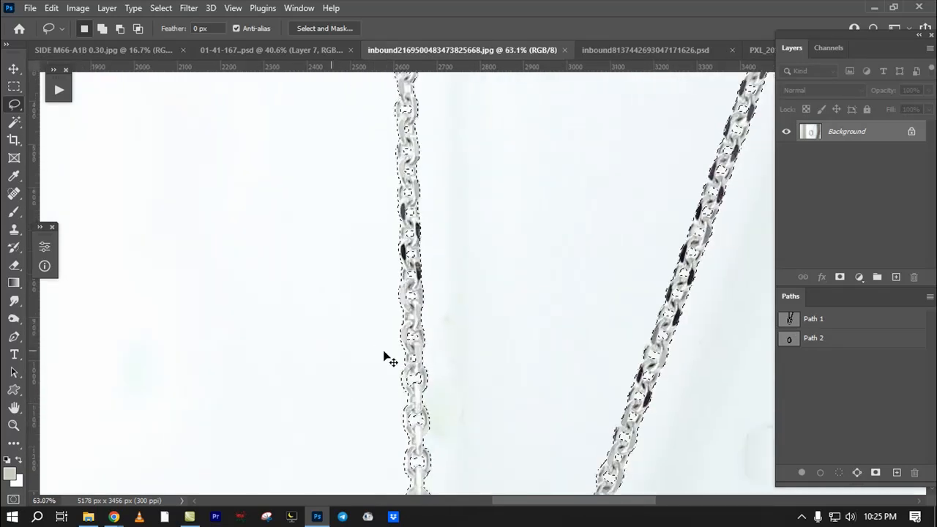
{"action": "key", "text": "F2"}
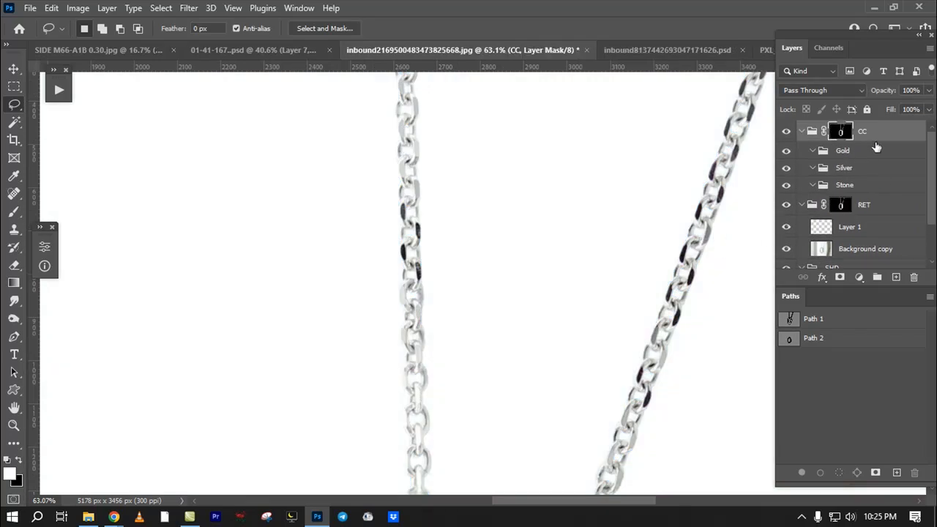
{"action": "scroll", "coordinate": [860, 181], "scroll_direction": "down", "scroll_amount": 3}
{"action": "scroll", "coordinate": [860, 181], "scroll_direction": "up", "scroll_amount": 2}
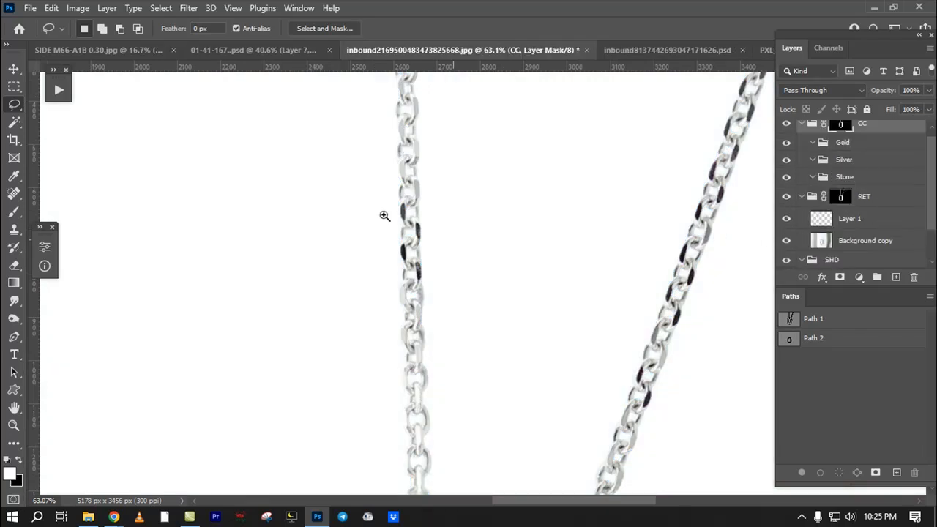
{"action": "scroll", "coordinate": [421, 230], "scroll_direction": "up", "scroll_amount": 2}
Step: Select Layer 1 in the RET group and prepare a small Lighten brush with light grey sampled from a clean link
{"action": "left_click", "coordinate": [847, 220]}
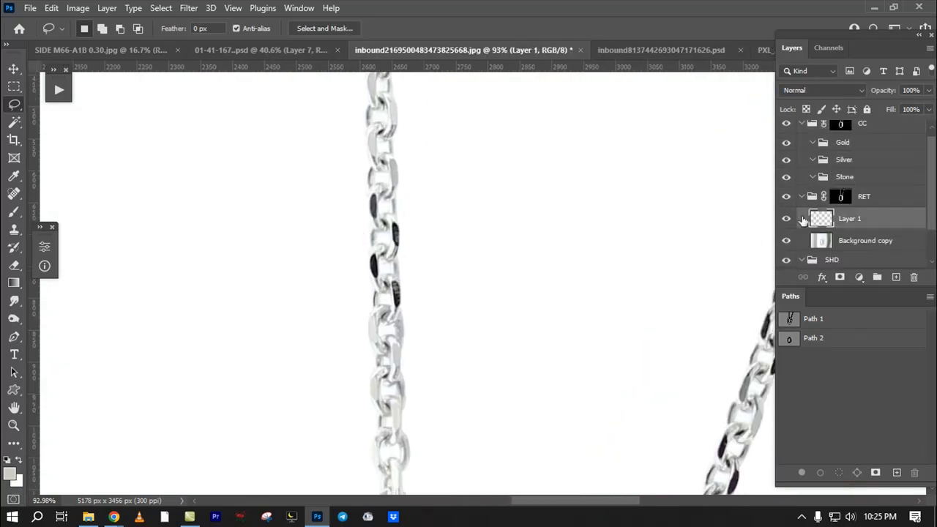
{"action": "left_click", "coordinate": [787, 219]}
{"action": "scroll", "coordinate": [397, 242], "scroll_direction": "up", "scroll_amount": 3}
{"action": "left_click", "coordinate": [14, 211]}
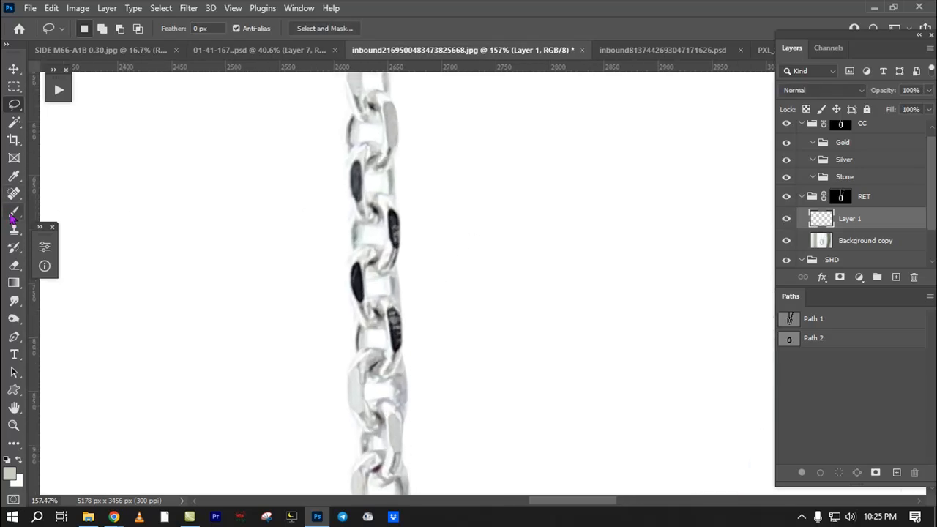
{"action": "scroll", "coordinate": [391, 225], "scroll_direction": "up", "scroll_amount": 3}
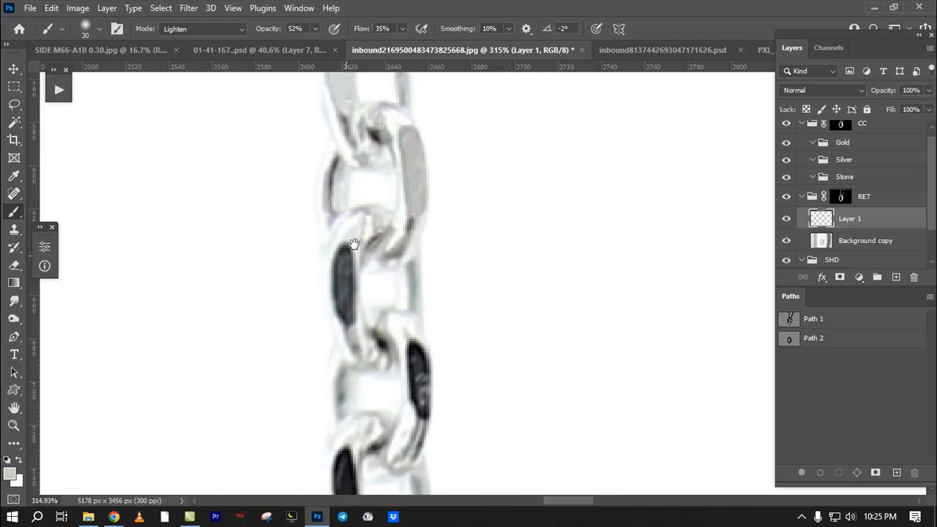
{"action": "left_click", "coordinate": [418, 159], "text": "alt"}
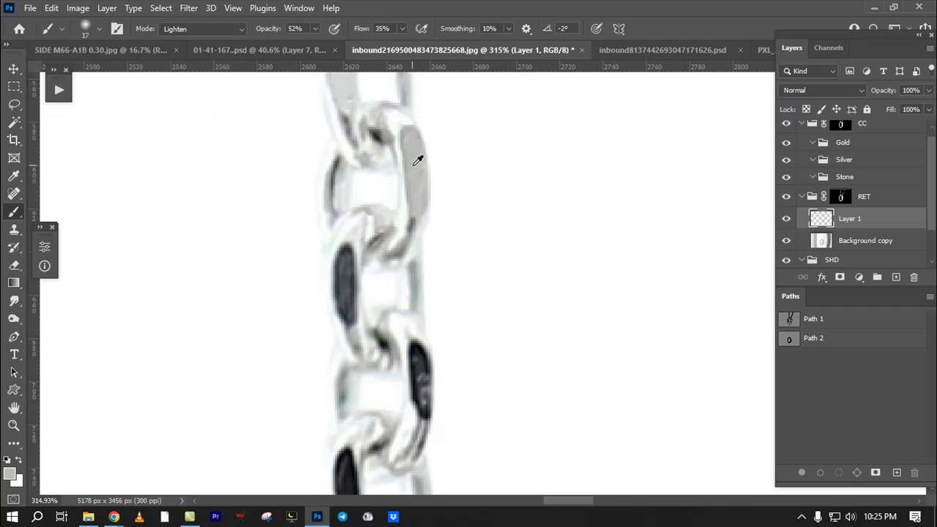
{"action": "right_click", "coordinate": [376, 220], "text": "alt"}
Step: Paint light grey over the black facets of the vertical chain strand to lighten them on Layer 1
{"action": "left_click_drag", "start_coordinate": [341, 252], "coordinate": [344, 296]}
{"action": "left_click_drag", "start_coordinate": [345, 271], "coordinate": [350, 323]}
{"action": "scroll", "coordinate": [350, 323], "scroll_direction": "down", "scroll_amount": 3}
{"action": "mouse_move", "coordinate": [404, 238]}
{"action": "left_mouse_down"}
{"action": "mouse_move", "coordinate": [420, 254]}
{"action": "mouse_move", "coordinate": [424, 311]}
{"action": "mouse_move", "coordinate": [421, 249]}
{"action": "mouse_move", "coordinate": [426, 306]}
{"action": "left_mouse_up"}
{"action": "mouse_move", "coordinate": [348, 376]}
{"action": "left_mouse_down"}
{"action": "mouse_move", "coordinate": [355, 282]}
{"action": "mouse_move", "coordinate": [365, 318]}
{"action": "left_mouse_up"}
{"action": "mouse_move", "coordinate": [358, 260]}
{"action": "left_mouse_down"}
{"action": "mouse_move", "coordinate": [358, 317]}
{"action": "mouse_move", "coordinate": [363, 200]}
{"action": "left_mouse_up"}
{"action": "mouse_move", "coordinate": [424, 227]}
{"action": "left_mouse_down"}
{"action": "mouse_move", "coordinate": [437, 304]}
{"action": "mouse_move", "coordinate": [386, 324]}
{"action": "mouse_move", "coordinate": [293, 327]}
{"action": "left_mouse_up"}
{"action": "left_click_drag", "start_coordinate": [397, 266], "coordinate": [388, 349]}
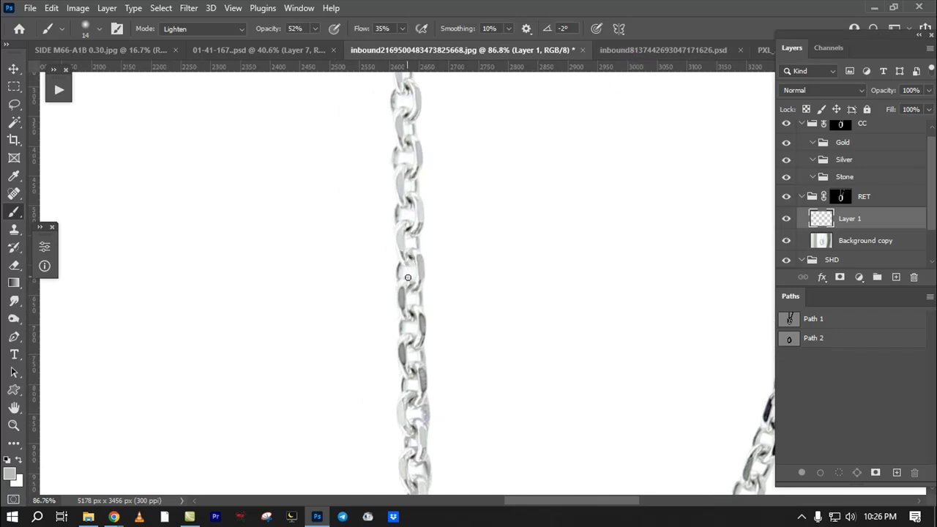
Step: Switch to 01-41-167..psd and outline the dark inner corner of the ring's right shoulder with the Lasso
{"action": "left_click", "coordinate": [260, 52]}
{"action": "mouse_move", "coordinate": [518, 228]}
{"action": "left_mouse_down"}
{"action": "mouse_move", "coordinate": [565, 255]}
{"action": "mouse_move", "coordinate": [555, 261]}
{"action": "left_mouse_up"}
{"action": "key", "text": "l"}
{"action": "left_click_drag", "start_coordinate": [678, 209], "coordinate": [588, 187]}
{"action": "mouse_move", "coordinate": [634, 319]}
{"action": "left_mouse_down"}
{"action": "mouse_move", "coordinate": [649, 341]}
{"action": "mouse_move", "coordinate": [626, 271]}
{"action": "left_mouse_up"}
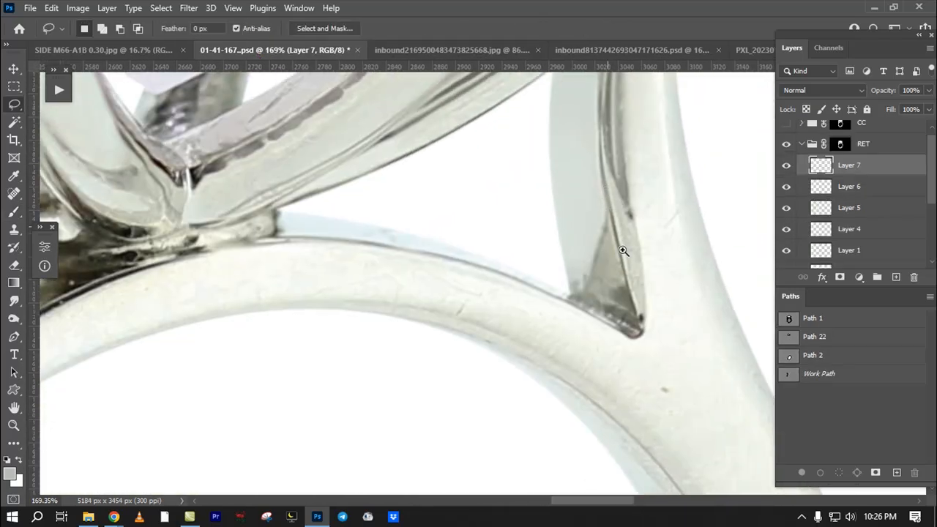
{"action": "left_click_drag", "start_coordinate": [609, 229], "coordinate": [619, 219]}
{"action": "mouse_move", "coordinate": [604, 342]}
{"action": "left_mouse_down"}
{"action": "mouse_move", "coordinate": [555, 298]}
{"action": "mouse_move", "coordinate": [560, 249]}
{"action": "left_mouse_up"}
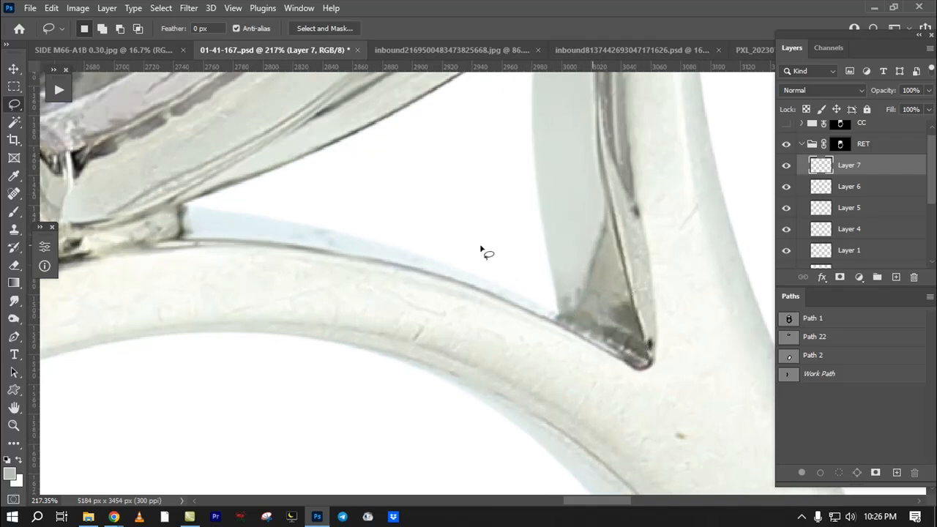
Step: Try smudging the dark inner corner of the right shoulder at 52% strength, and undo the strokes
{"action": "left_click", "coordinate": [14, 301]}
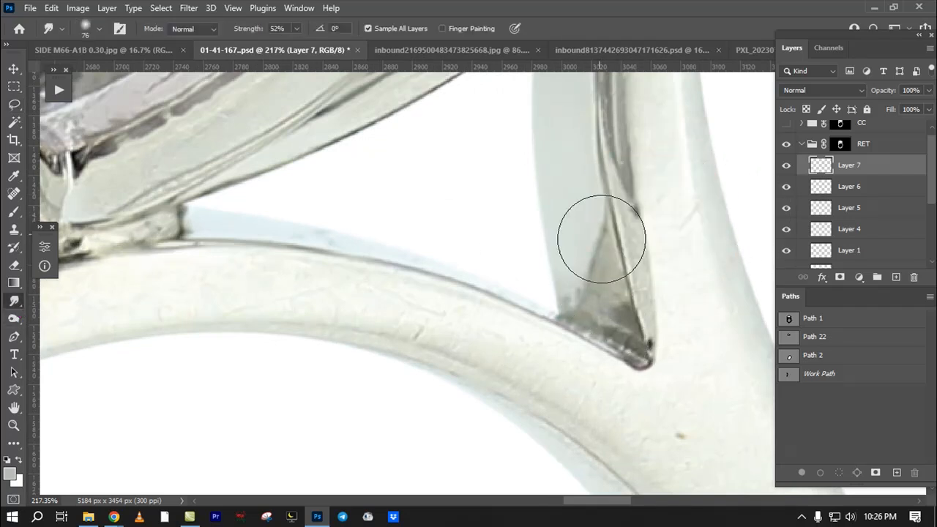
{"action": "mouse_move", "coordinate": [611, 292]}
{"action": "left_mouse_down"}
{"action": "mouse_move", "coordinate": [614, 323]}
{"action": "mouse_move", "coordinate": [604, 284]}
{"action": "mouse_move", "coordinate": [628, 355]}
{"action": "mouse_move", "coordinate": [605, 271]}
{"action": "mouse_move", "coordinate": [626, 344]}
{"action": "mouse_move", "coordinate": [621, 317]}
{"action": "mouse_move", "coordinate": [596, 305]}
{"action": "left_mouse_up"}
{"action": "key", "text": "ctrl+z"}
{"action": "key", "text": "ctrl+z"}
{"action": "key", "text": "ctrl+z"}
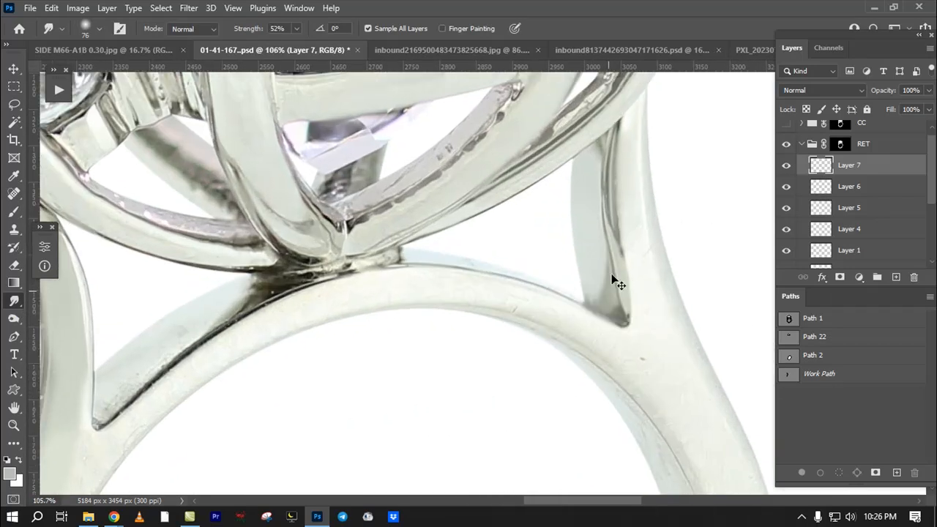
Step: Examine the ring from the basket down the shank, clear the selection, and look briefly at the SIDE M66-A1B 0.30.jpg image
{"action": "left_click_drag", "start_coordinate": [612, 172], "coordinate": [552, 250]}
{"action": "left_click_drag", "start_coordinate": [532, 169], "coordinate": [576, 169]}
{"action": "mouse_move", "coordinate": [463, 202]}
{"action": "left_mouse_down"}
{"action": "mouse_move", "coordinate": [600, 221]}
{"action": "mouse_move", "coordinate": [534, 259]}
{"action": "mouse_move", "coordinate": [588, 227]}
{"action": "left_mouse_up"}
{"action": "left_click_drag", "start_coordinate": [438, 289], "coordinate": [405, 304]}
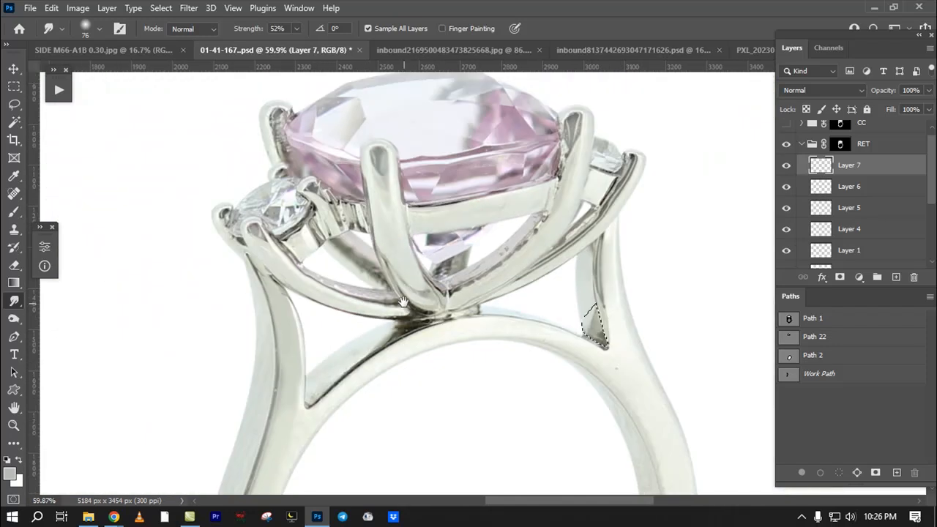
{"action": "mouse_move", "coordinate": [476, 304]}
{"action": "left_mouse_down"}
{"action": "mouse_move", "coordinate": [397, 266]}
{"action": "mouse_move", "coordinate": [515, 260]}
{"action": "mouse_move", "coordinate": [459, 289]}
{"action": "mouse_move", "coordinate": [331, 268]}
{"action": "mouse_move", "coordinate": [437, 126]}
{"action": "left_mouse_up"}
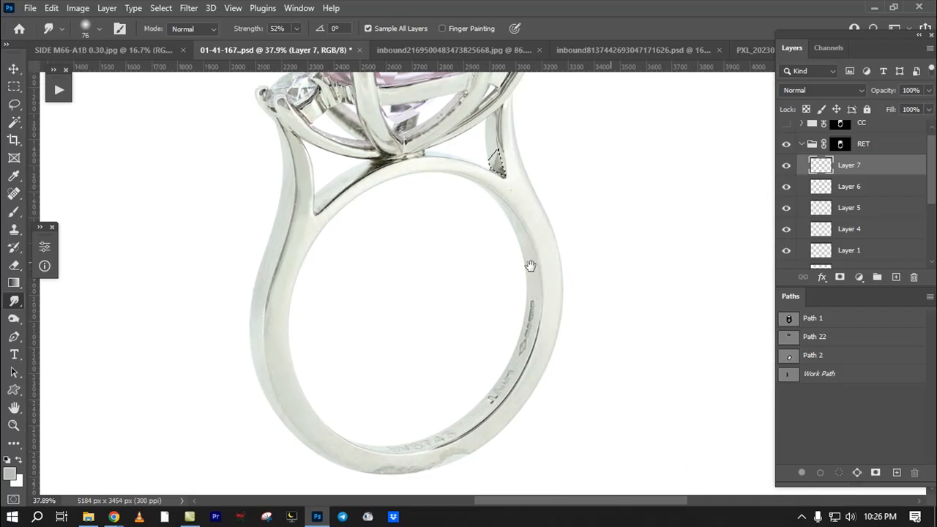
{"action": "left_click_drag", "start_coordinate": [522, 269], "coordinate": [552, 247]}
{"action": "key", "text": "ctrl+d"}
{"action": "left_click_drag", "start_coordinate": [526, 309], "coordinate": [513, 339]}
{"action": "left_click_drag", "start_coordinate": [480, 292], "coordinate": [465, 247]}
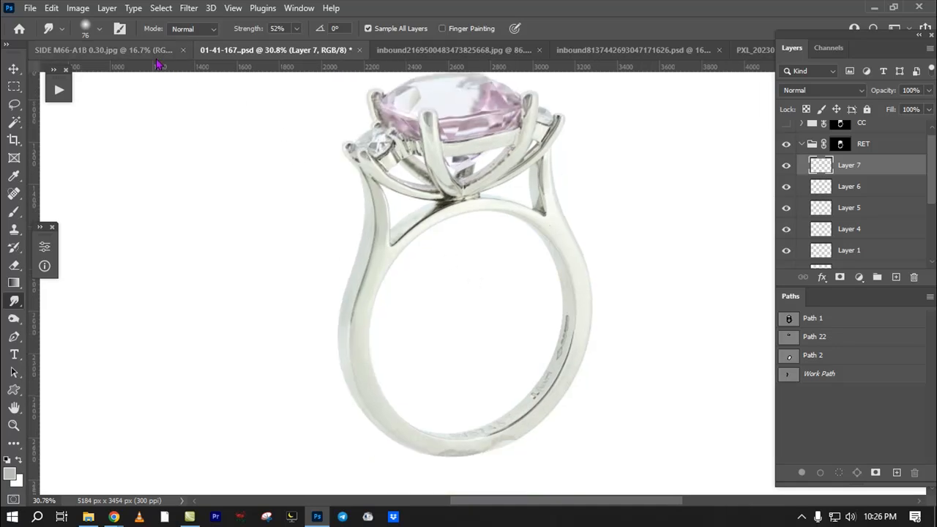
{"action": "left_click", "coordinate": [124, 52]}
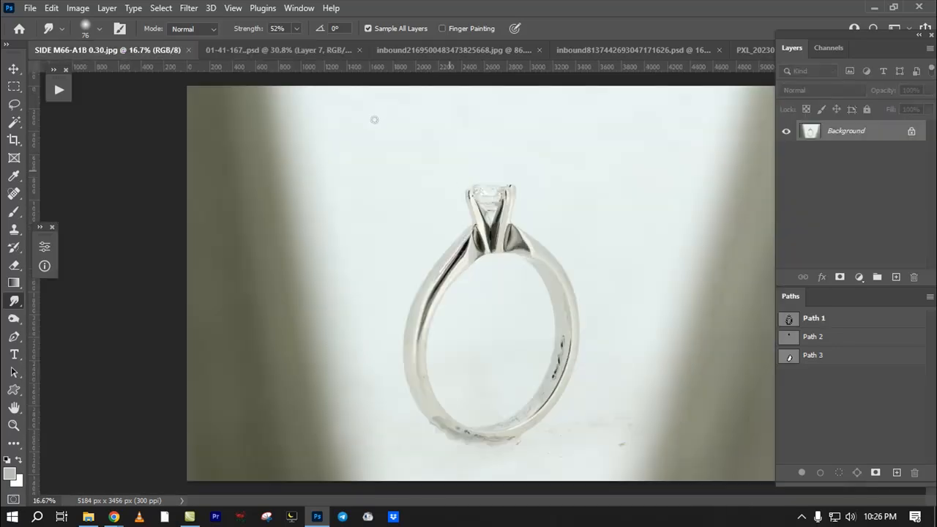
{"action": "left_click", "coordinate": [278, 50]}
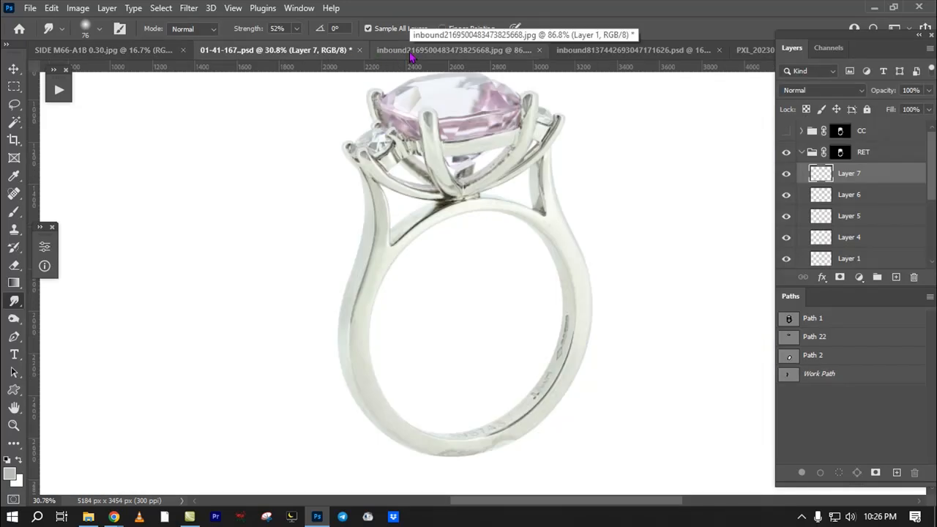
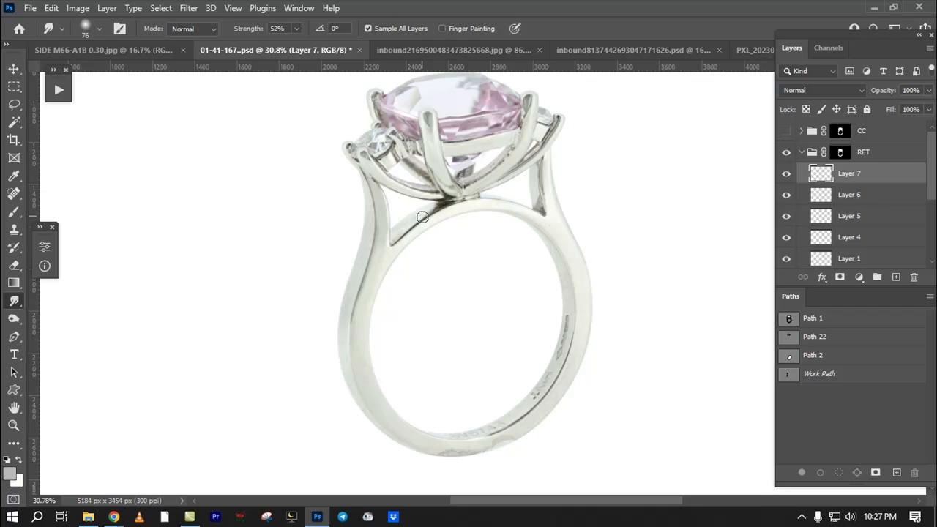
Step: Return to the necklace image and brush more light grey over the remaining dark facets of the vertical strand
{"action": "scroll", "coordinate": [404, 206], "scroll_direction": "up", "scroll_amount": 1}
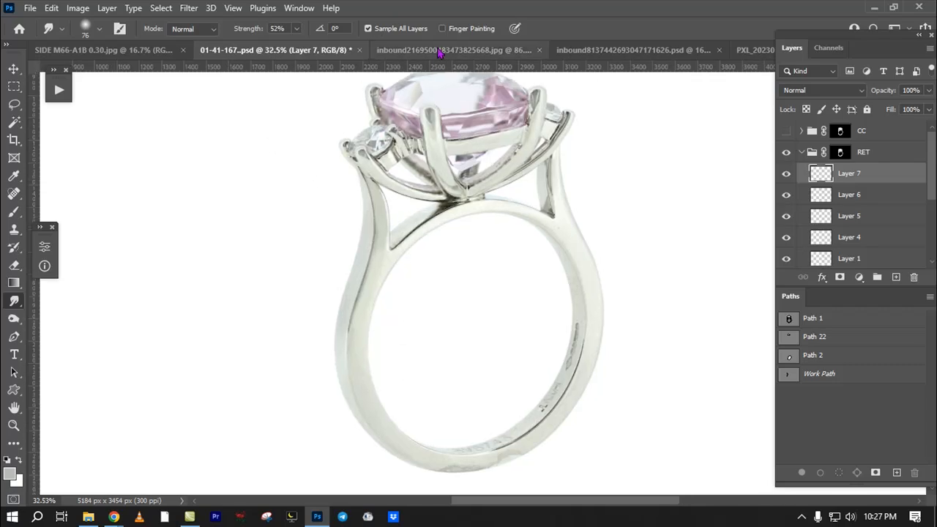
{"action": "left_click", "coordinate": [441, 50]}
{"action": "left_click_drag", "start_coordinate": [442, 220], "coordinate": [448, 101]}
{"action": "mouse_move", "coordinate": [430, 205]}
{"action": "left_mouse_down"}
{"action": "mouse_move", "coordinate": [458, 232]}
{"action": "mouse_move", "coordinate": [416, 224]}
{"action": "mouse_move", "coordinate": [395, 280]}
{"action": "mouse_move", "coordinate": [424, 296]}
{"action": "left_mouse_up"}
{"action": "left_click_drag", "start_coordinate": [400, 263], "coordinate": [377, 266]}
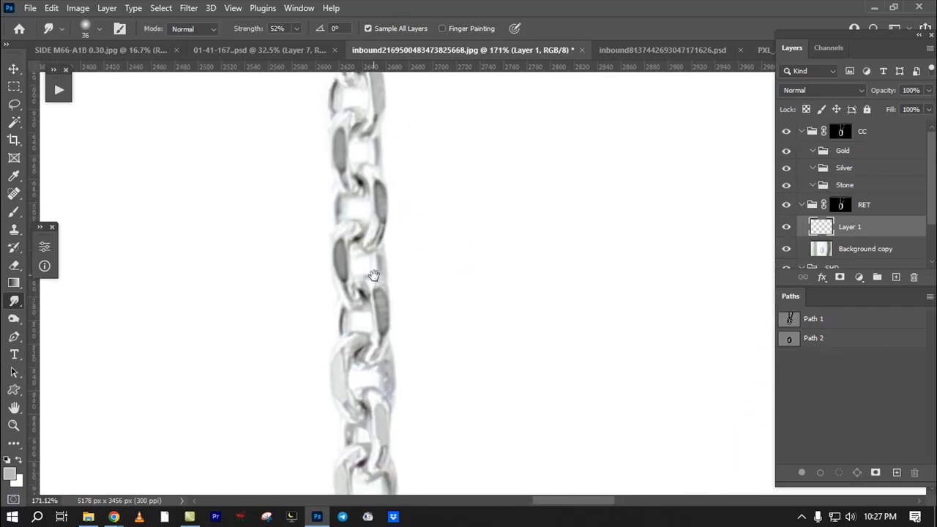
{"action": "left_click", "coordinate": [16, 213]}
{"action": "scroll", "coordinate": [330, 157], "scroll_direction": "down", "scroll_amount": 3}
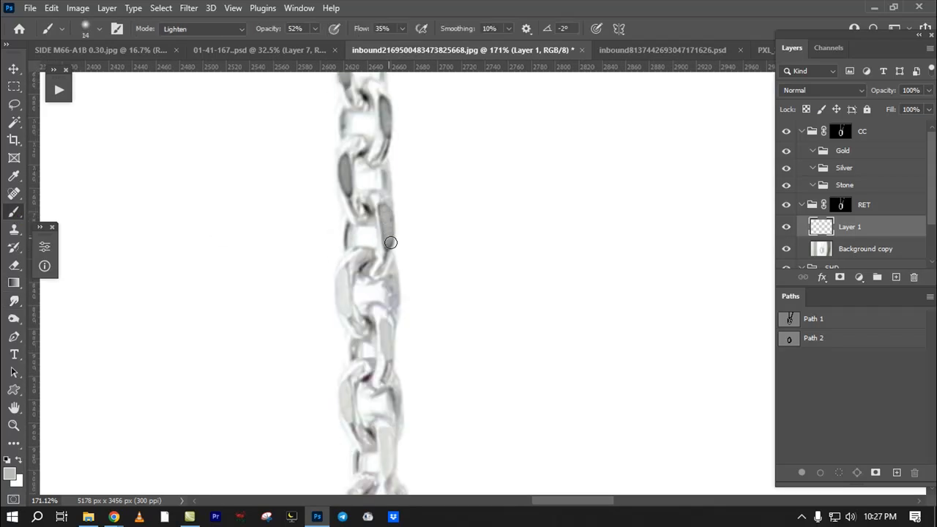
{"action": "left_click_drag", "start_coordinate": [382, 212], "coordinate": [353, 301]}
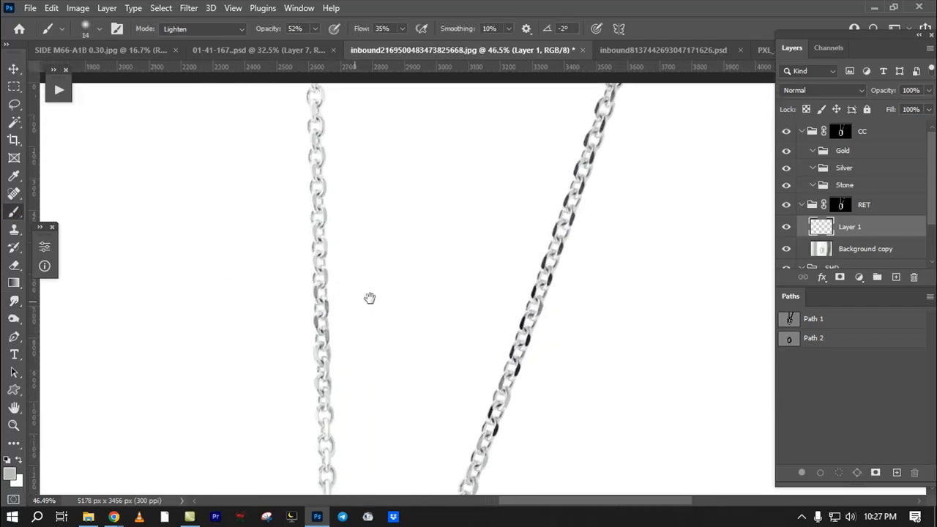
Step: Load the RET group's mask as a selection, lighten black facets low on the slanted chain strand, and deselect
{"action": "left_click_drag", "start_coordinate": [553, 235], "coordinate": [571, 203]}
{"action": "left_click_drag", "start_coordinate": [552, 298], "coordinate": [554, 291]}
{"action": "left_click_drag", "start_coordinate": [508, 382], "coordinate": [595, 337]}
{"action": "right_click", "coordinate": [542, 407]}
{"action": "right_click", "coordinate": [527, 401], "text": "alt"}
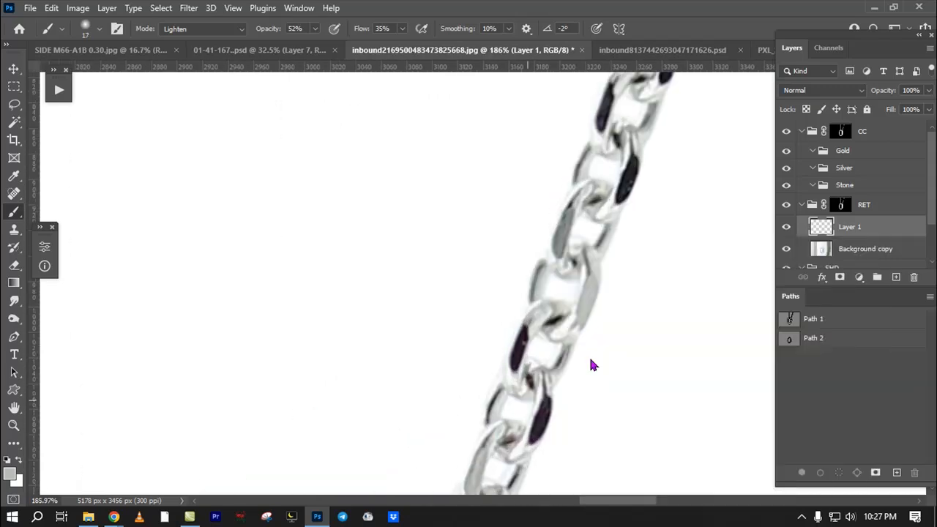
{"action": "left_click", "coordinate": [839, 207], "text": "ctrl"}
{"action": "right_click", "coordinate": [605, 350], "text": "alt"}
{"action": "left_click_drag", "start_coordinate": [550, 404], "coordinate": [537, 437]}
{"action": "mouse_move", "coordinate": [527, 335]}
{"action": "left_mouse_down"}
{"action": "mouse_move", "coordinate": [517, 375]}
{"action": "mouse_move", "coordinate": [504, 339]}
{"action": "mouse_move", "coordinate": [449, 396]}
{"action": "left_mouse_up"}
{"action": "key", "text": "ctrl+d"}
{"action": "left_click_drag", "start_coordinate": [546, 279], "coordinate": [463, 347]}
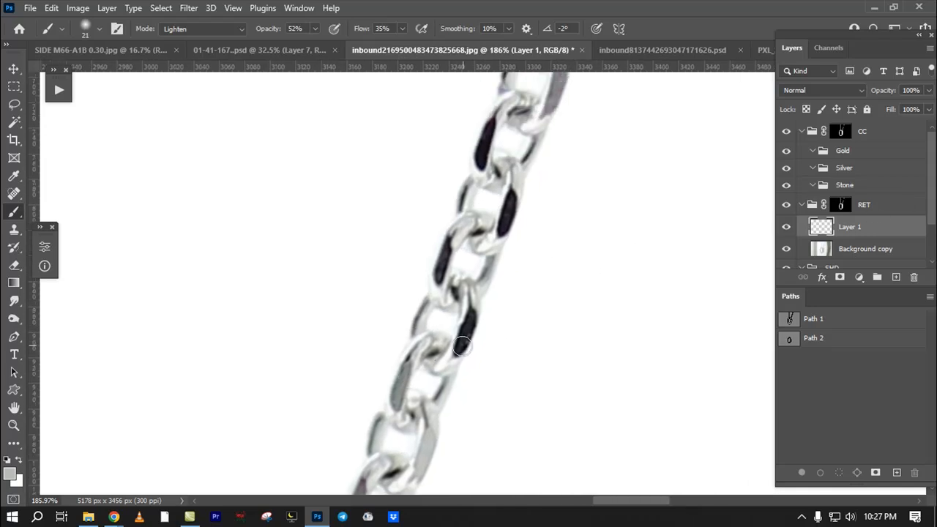
Step: Add a Selective Color adjustment layer with a black mask above Layer 1 and toggle its visibility to check it
{"action": "key", "text": "F2"}
{"action": "left_click", "coordinate": [855, 228], "text": "alt"}
{"action": "left_click", "coordinate": [855, 228], "text": "alt"}
{"action": "left_click", "coordinate": [788, 228]}
{"action": "left_click", "coordinate": [788, 230]}
Step: Set the brush to Normal mode at 80% opacity and 37% flow, and open the Selective Color layer's settings
{"action": "mouse_move", "coordinate": [278, 31]}
{"action": "left_mouse_down"}
{"action": "mouse_move", "coordinate": [359, 29]}
{"action": "mouse_move", "coordinate": [347, 30]}
{"action": "left_mouse_up"}
{"action": "left_click", "coordinate": [197, 29]}
{"action": "left_click", "coordinate": [187, 41]}
{"action": "left_click_drag", "start_coordinate": [282, 31], "coordinate": [268, 31]}
{"action": "double_click", "coordinate": [823, 228]}
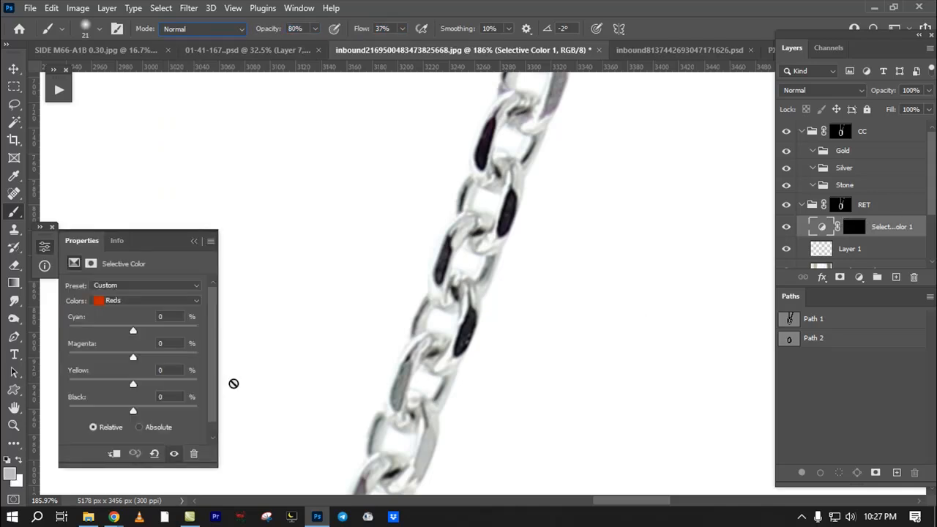
Step: Paint white on the Selective Color 1 layer mask over the dark facets along the lower part of the right chain
{"action": "left_click", "coordinate": [195, 243]}
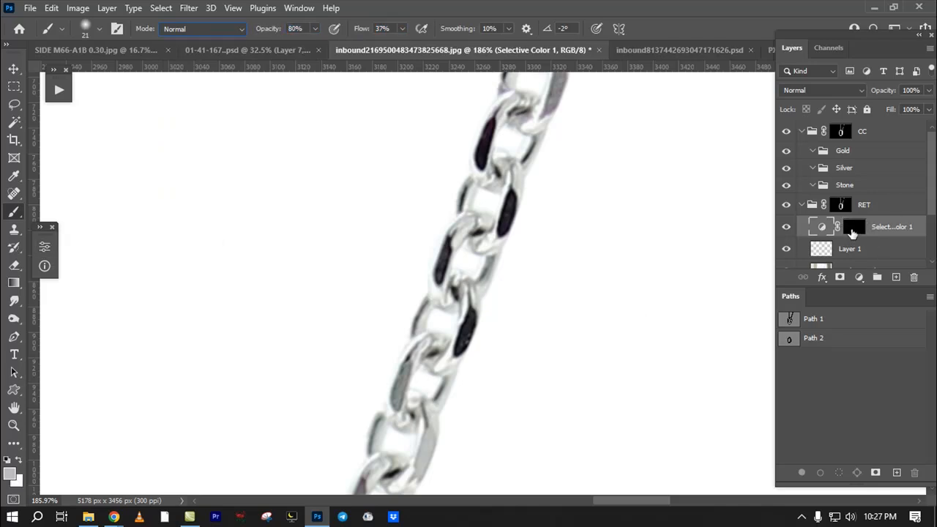
{"action": "left_click", "coordinate": [853, 228]}
{"action": "key", "text": "bracketright"}
{"action": "key", "text": "bracketright"}
{"action": "key", "text": "bracketright"}
{"action": "mouse_move", "coordinate": [465, 313]}
{"action": "left_mouse_down"}
{"action": "mouse_move", "coordinate": [470, 339]}
{"action": "mouse_move", "coordinate": [459, 364]}
{"action": "left_mouse_up"}
{"action": "left_click_drag", "start_coordinate": [442, 291], "coordinate": [437, 306]}
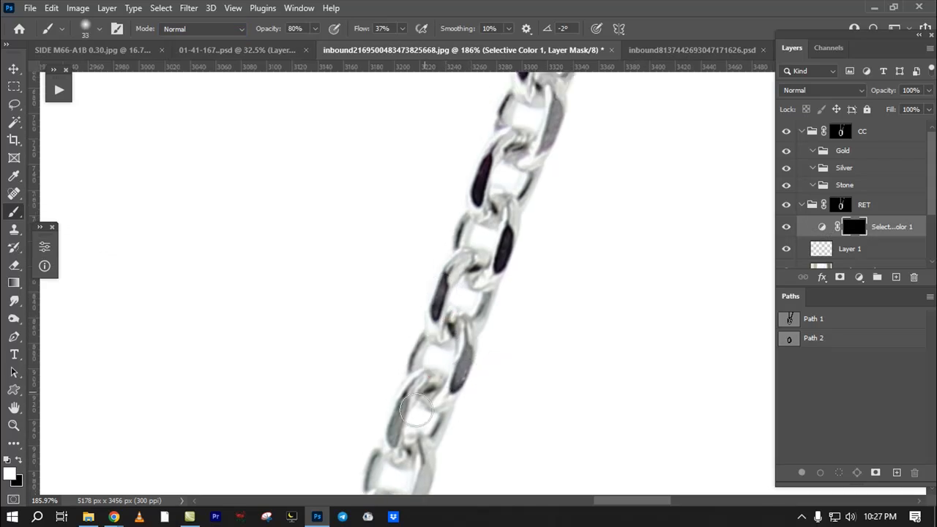
{"action": "left_click", "coordinate": [440, 436], "text": "alt"}
{"action": "right_click", "coordinate": [505, 243], "text": "alt"}
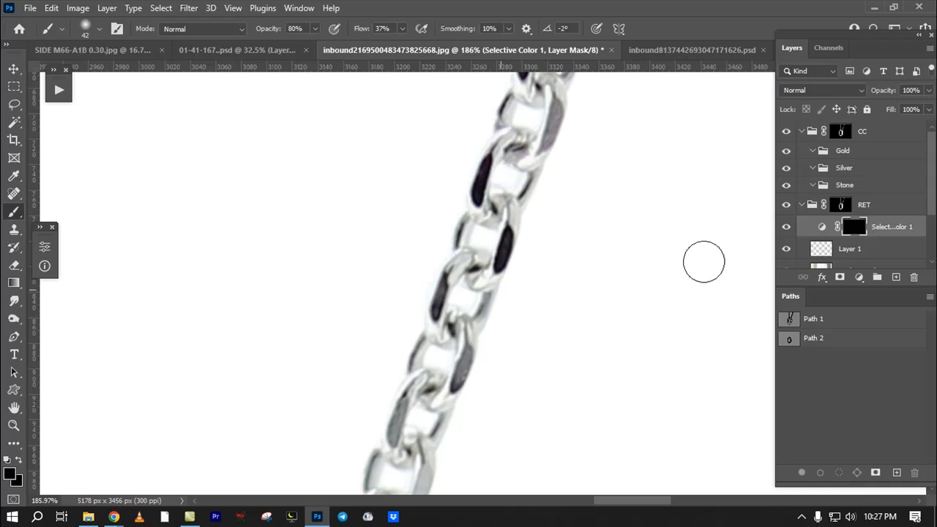
{"action": "left_click", "coordinate": [7, 461]}
{"action": "mouse_move", "coordinate": [505, 237]}
{"action": "left_mouse_down"}
{"action": "mouse_move", "coordinate": [493, 192]}
{"action": "mouse_move", "coordinate": [478, 207]}
{"action": "left_mouse_up"}
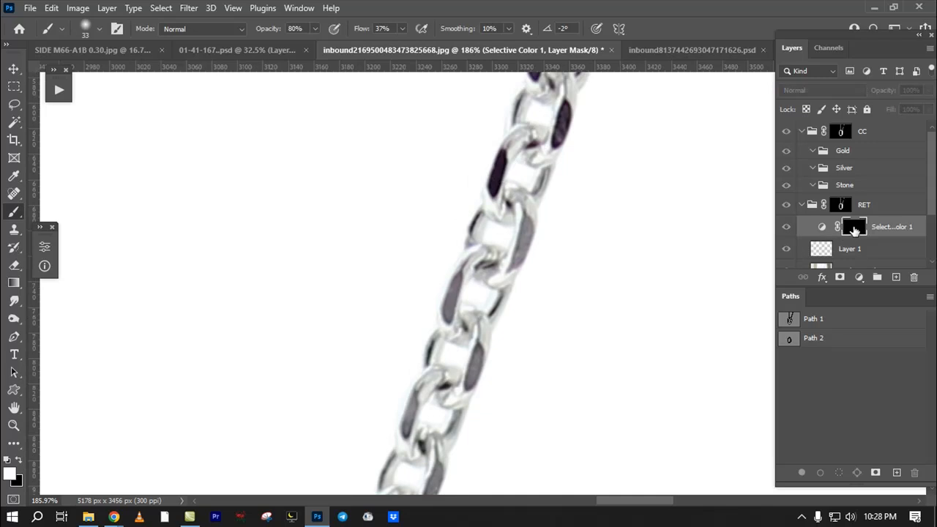
Step: Check the Selective Color 1 mask and continue painting it white over the dark links farther up the right chain
{"action": "left_click", "coordinate": [856, 227], "text": "alt"}
{"action": "left_click", "coordinate": [855, 227], "text": "alt"}
{"action": "scroll", "coordinate": [516, 246], "scroll_direction": "up", "scroll_amount": 3}
{"action": "mouse_move", "coordinate": [492, 205]}
{"action": "left_mouse_down"}
{"action": "mouse_move", "coordinate": [474, 233]}
{"action": "mouse_move", "coordinate": [483, 203]}
{"action": "mouse_move", "coordinate": [506, 220]}
{"action": "left_mouse_up"}
{"action": "left_click_drag", "start_coordinate": [512, 178], "coordinate": [611, 234]}
{"action": "right_click", "coordinate": [519, 184], "text": "alt"}
{"action": "left_click_drag", "start_coordinate": [519, 188], "coordinate": [512, 174]}
{"action": "mouse_move", "coordinate": [462, 226]}
{"action": "left_mouse_down"}
{"action": "mouse_move", "coordinate": [451, 292]}
{"action": "mouse_move", "coordinate": [421, 292]}
{"action": "left_mouse_up"}
{"action": "right_click", "coordinate": [465, 272], "text": "alt"}
{"action": "mouse_move", "coordinate": [525, 134]}
{"action": "left_mouse_down"}
{"action": "mouse_move", "coordinate": [494, 169]}
{"action": "mouse_move", "coordinate": [470, 231]}
{"action": "mouse_move", "coordinate": [462, 267]}
{"action": "mouse_move", "coordinate": [477, 291]}
{"action": "left_mouse_up"}
{"action": "left_click_drag", "start_coordinate": [497, 246], "coordinate": [491, 294]}
{"action": "left_click_drag", "start_coordinate": [523, 240], "coordinate": [546, 251]}
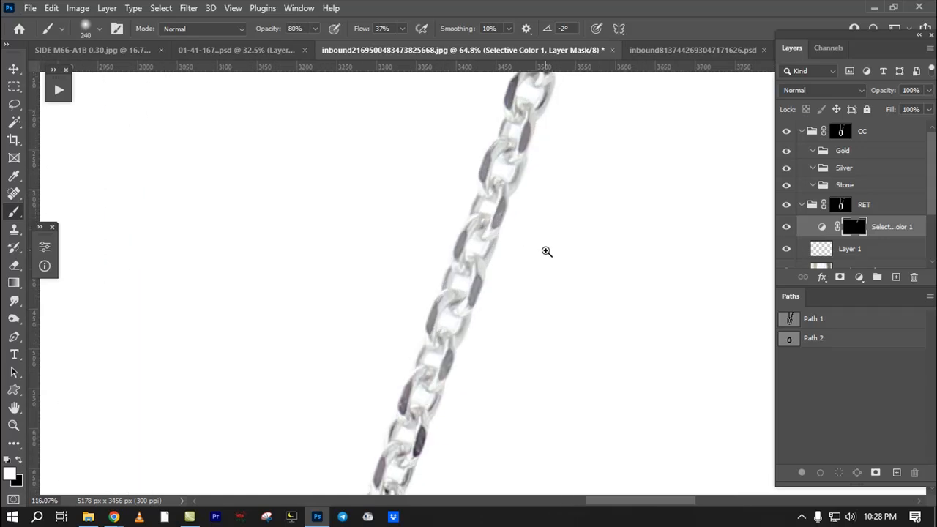
Step: Paint the Selective Color 1 mask with a large white brush over the remaining dark links near the right chain's upper end
{"action": "left_click_drag", "start_coordinate": [506, 214], "coordinate": [529, 240]}
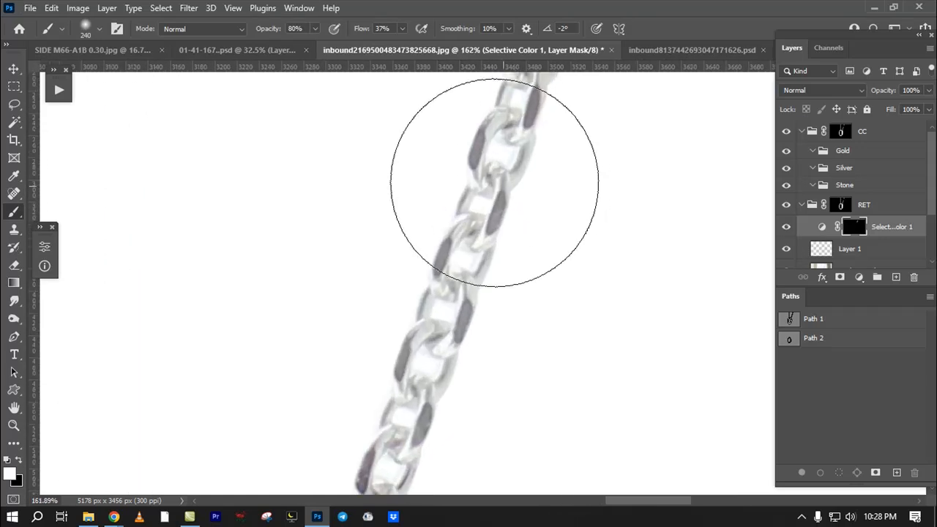
{"action": "mouse_move", "coordinate": [476, 188]}
{"action": "left_mouse_down"}
{"action": "mouse_move", "coordinate": [467, 210]}
{"action": "mouse_move", "coordinate": [409, 267]}
{"action": "left_mouse_up"}
{"action": "left_click_drag", "start_coordinate": [514, 215], "coordinate": [439, 345]}
{"action": "left_click_drag", "start_coordinate": [525, 230], "coordinate": [560, 230]}
{"action": "mouse_move", "coordinate": [519, 254]}
{"action": "left_mouse_down"}
{"action": "mouse_move", "coordinate": [484, 253]}
{"action": "mouse_move", "coordinate": [543, 208]}
{"action": "left_mouse_up"}
{"action": "left_click_drag", "start_coordinate": [524, 329], "coordinate": [545, 253]}
{"action": "mouse_move", "coordinate": [499, 287]}
{"action": "left_mouse_down"}
{"action": "mouse_move", "coordinate": [488, 285]}
{"action": "mouse_move", "coordinate": [502, 264]}
{"action": "mouse_move", "coordinate": [493, 268]}
{"action": "mouse_move", "coordinate": [534, 205]}
{"action": "mouse_move", "coordinate": [508, 259]}
{"action": "mouse_move", "coordinate": [501, 306]}
{"action": "left_mouse_up"}
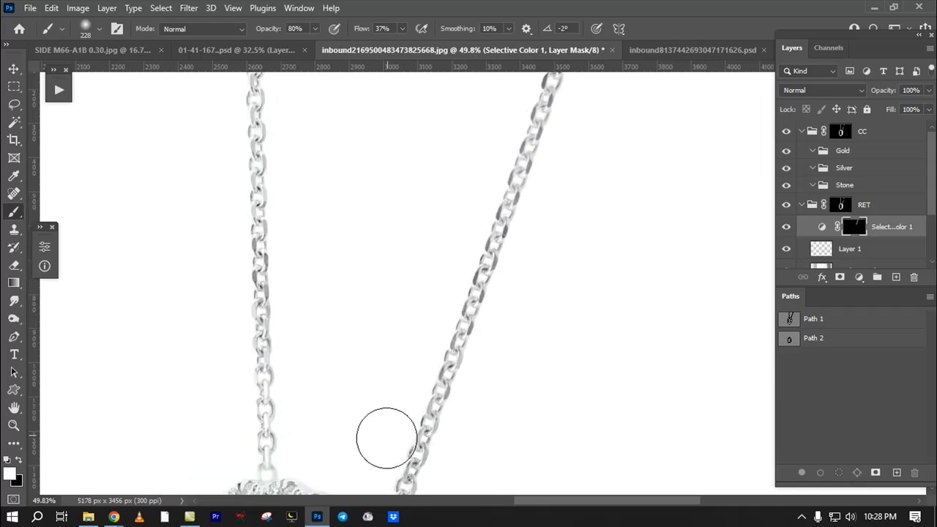
Step: Compare the right chain with and without the Selective Color 1 adjustment by toggling its visibility
{"action": "scroll", "coordinate": [550, 251], "scroll_direction": "up", "scroll_amount": 1}
{"action": "left_click", "coordinate": [788, 227]}
{"action": "left_click", "coordinate": [789, 228]}
{"action": "left_click", "coordinate": [788, 228]}
{"action": "left_click", "coordinate": [789, 228]}
{"action": "left_click", "coordinate": [788, 228]}
{"action": "left_click", "coordinate": [789, 227]}
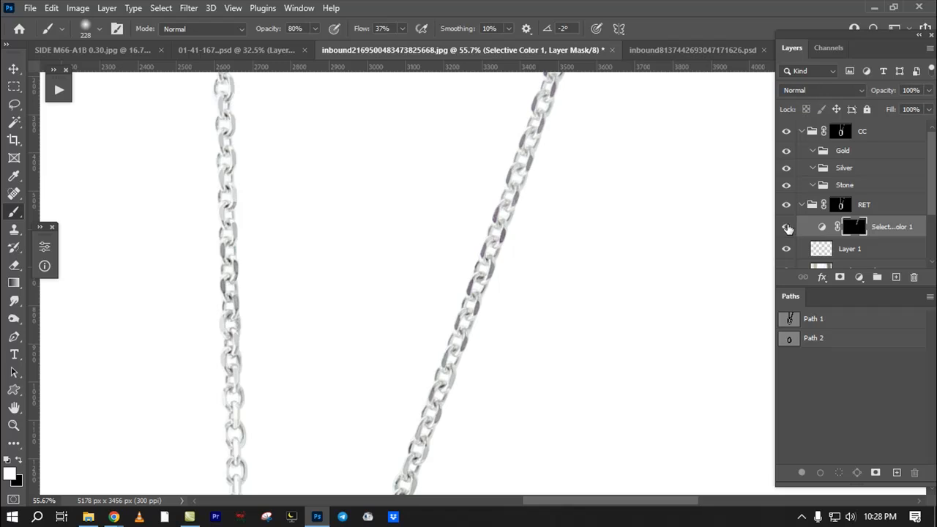
{"action": "left_click", "coordinate": [788, 228]}
Step: Delete the Selective Color 1 layer and add a new empty layer above Layer 1
{"action": "left_click_drag", "start_coordinate": [532, 179], "coordinate": [591, 225]}
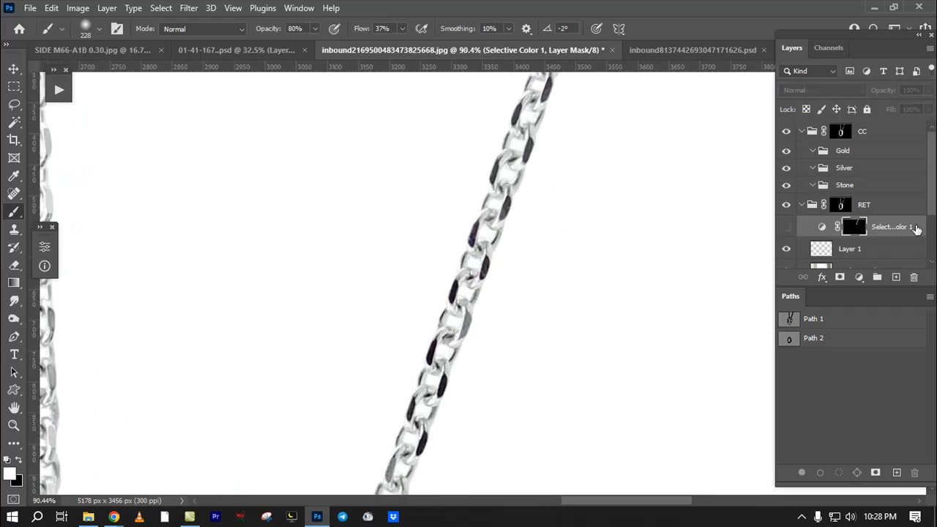
{"action": "left_click_drag", "start_coordinate": [894, 231], "coordinate": [915, 278]}
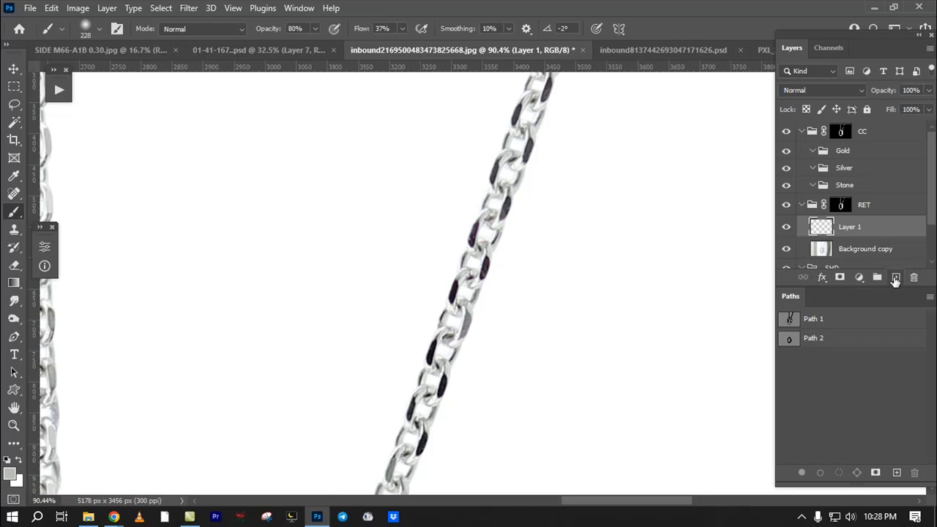
{"action": "left_click", "coordinate": [896, 278]}
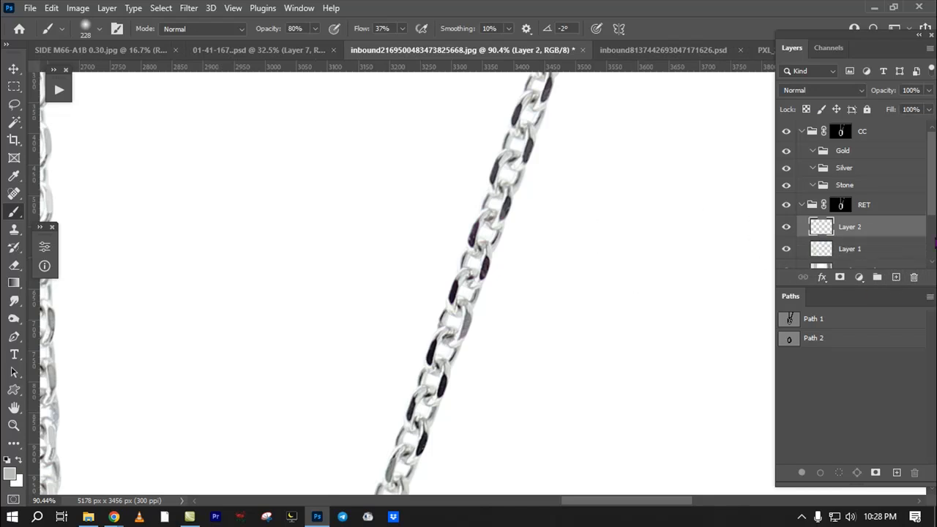
Step: Set the brush to Lighten mode with 66% opacity and 27% flow
{"action": "left_click", "coordinate": [200, 33]}
{"action": "left_click", "coordinate": [185, 153]}
{"action": "left_click_drag", "start_coordinate": [274, 30], "coordinate": [263, 30]}
{"action": "left_click_drag", "start_coordinate": [358, 30], "coordinate": [350, 30]}
Step: Try to lighten a dark facet on the lower right chain with a grey sampled from the neighbouring link
{"action": "mouse_move", "coordinate": [451, 319]}
{"action": "left_mouse_down"}
{"action": "mouse_move", "coordinate": [472, 241]}
{"action": "mouse_move", "coordinate": [418, 239]}
{"action": "left_mouse_up"}
{"action": "left_click_drag", "start_coordinate": [452, 348], "coordinate": [490, 366]}
{"action": "mouse_move", "coordinate": [424, 374]}
{"action": "left_mouse_down"}
{"action": "mouse_move", "coordinate": [408, 374]}
{"action": "mouse_move", "coordinate": [432, 391]}
{"action": "left_mouse_up"}
{"action": "left_click", "coordinate": [384, 415], "text": "alt"}
{"action": "key", "text": "["}
{"action": "key", "text": "["}
{"action": "key", "text": "["}
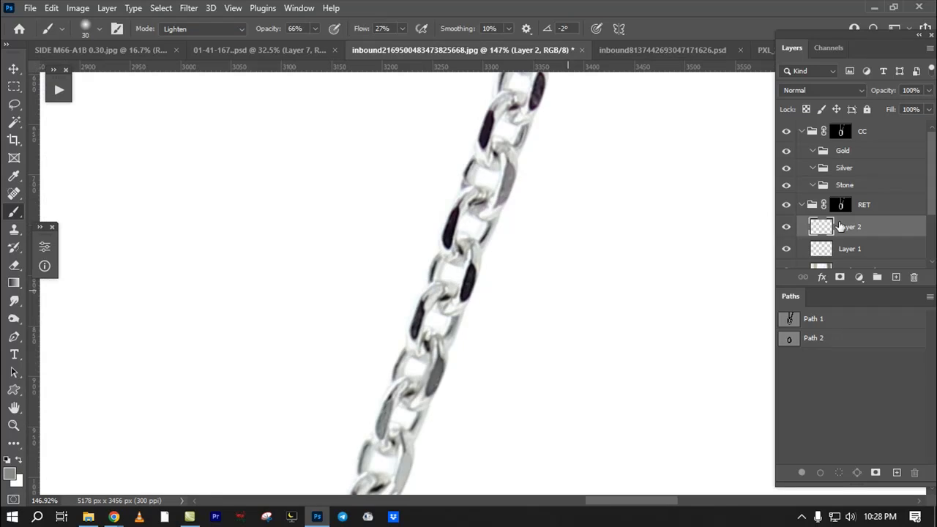
{"action": "key", "text": "ctrl+z"}
Step: Sample a light grey from a nearby link and paint over the dark facets on the lower right chain
{"action": "left_click", "coordinate": [476, 257], "text": "alt"}
{"action": "mouse_move", "coordinate": [440, 265]}
{"action": "left_mouse_down"}
{"action": "mouse_move", "coordinate": [468, 177]}
{"action": "mouse_move", "coordinate": [488, 266]}
{"action": "mouse_move", "coordinate": [478, 267]}
{"action": "left_mouse_up"}
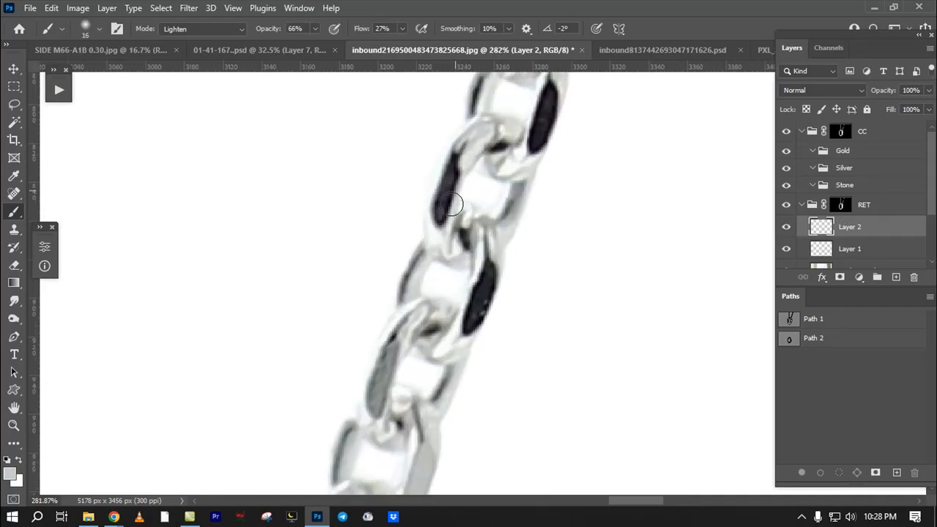
{"action": "left_click_drag", "start_coordinate": [456, 145], "coordinate": [448, 159]}
{"action": "mouse_move", "coordinate": [409, 320]}
{"action": "left_mouse_down"}
{"action": "mouse_move", "coordinate": [441, 192]}
{"action": "mouse_move", "coordinate": [432, 207]}
{"action": "left_mouse_up"}
{"action": "left_click", "coordinate": [452, 356], "text": "alt"}
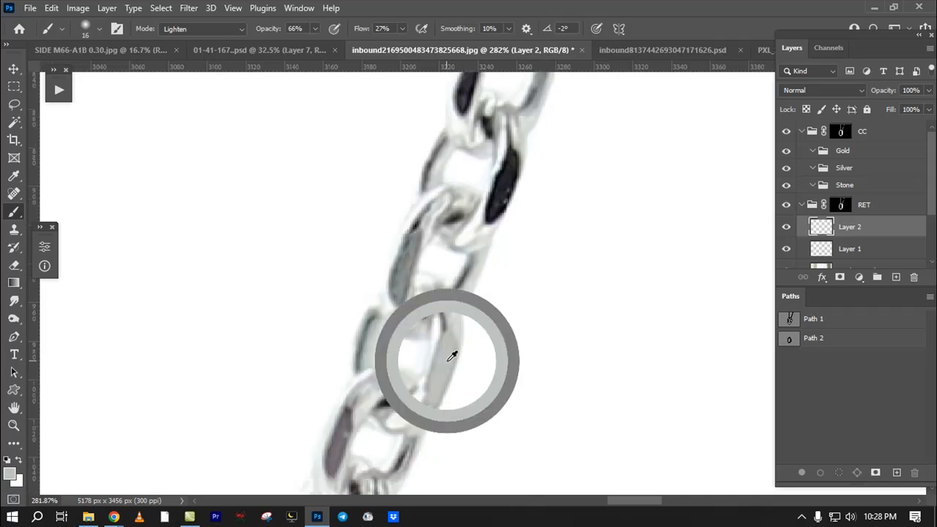
{"action": "left_click_drag", "start_coordinate": [510, 161], "coordinate": [479, 285]}
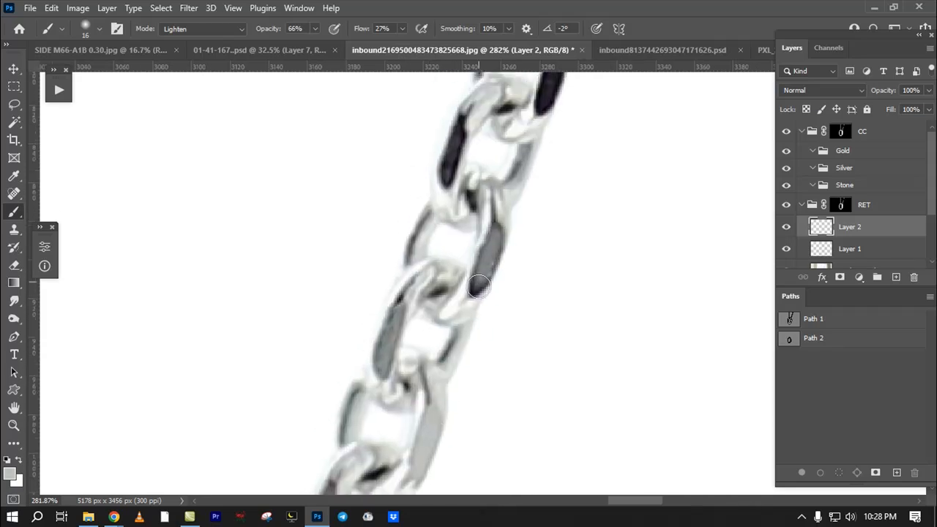
{"action": "left_click_drag", "start_coordinate": [469, 241], "coordinate": [468, 337]}
Step: Lower the brush opacity to 52% and lighten the next dark facets up the right chain
{"action": "left_click_drag", "start_coordinate": [366, 31], "coordinate": [360, 31]}
{"action": "left_click_drag", "start_coordinate": [265, 29], "coordinate": [255, 29]}
{"action": "left_click_drag", "start_coordinate": [459, 218], "coordinate": [383, 410]}
{"action": "left_click_drag", "start_coordinate": [464, 210], "coordinate": [447, 275]}
{"action": "left_click_drag", "start_coordinate": [499, 302], "coordinate": [480, 370]}
{"action": "left_click_drag", "start_coordinate": [502, 222], "coordinate": [490, 371]}
{"action": "left_click_drag", "start_coordinate": [523, 165], "coordinate": [502, 225]}
Step: Set the brush to 29% flow and 47% opacity, and lighten the dark facets along the middle of the right chain
{"action": "left_click_drag", "start_coordinate": [367, 29], "coordinate": [370, 29]}
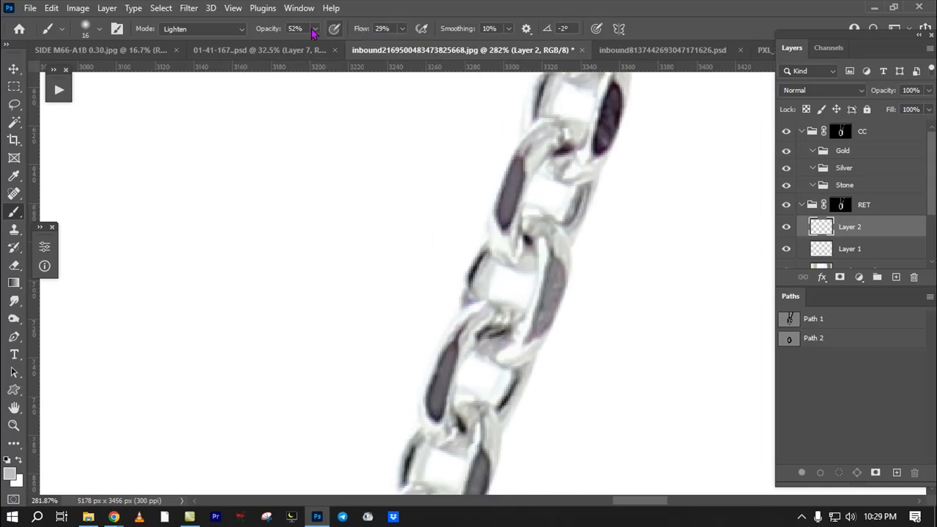
{"action": "left_click_drag", "start_coordinate": [553, 231], "coordinate": [523, 339]}
{"action": "left_click_drag", "start_coordinate": [588, 198], "coordinate": [576, 248]}
{"action": "left_click_drag", "start_coordinate": [544, 352], "coordinate": [526, 493]}
{"action": "left_click_drag", "start_coordinate": [523, 235], "coordinate": [515, 295]}
{"action": "mouse_move", "coordinate": [608, 188]}
{"action": "left_mouse_down"}
{"action": "mouse_move", "coordinate": [589, 268]}
{"action": "mouse_move", "coordinate": [606, 277]}
{"action": "mouse_move", "coordinate": [612, 252]}
{"action": "left_mouse_up"}
{"action": "left_click_drag", "start_coordinate": [584, 345], "coordinate": [558, 489]}
{"action": "mouse_move", "coordinate": [553, 264]}
{"action": "left_mouse_down"}
{"action": "mouse_move", "coordinate": [548, 310]}
{"action": "mouse_move", "coordinate": [552, 293]}
{"action": "left_mouse_up"}
{"action": "left_click_drag", "start_coordinate": [662, 198], "coordinate": [650, 246]}
{"action": "left_click_drag", "start_coordinate": [635, 321], "coordinate": [623, 407]}
{"action": "left_click_drag", "start_coordinate": [604, 252], "coordinate": [591, 294]}
Step: Lighten the remaining dark facets up to the top end of the right chain with the same sampled grey
{"action": "left_click_drag", "start_coordinate": [585, 305], "coordinate": [547, 386]}
{"action": "left_click_drag", "start_coordinate": [658, 257], "coordinate": [649, 297]}
{"action": "left_click_drag", "start_coordinate": [641, 199], "coordinate": [586, 340]}
{"action": "left_click_drag", "start_coordinate": [573, 282], "coordinate": [555, 328]}
{"action": "left_click_drag", "start_coordinate": [673, 211], "coordinate": [650, 276]}
{"action": "left_click_drag", "start_coordinate": [643, 282], "coordinate": [610, 466]}
{"action": "left_click_drag", "start_coordinate": [601, 283], "coordinate": [574, 349]}
{"action": "left_click_drag", "start_coordinate": [556, 408], "coordinate": [520, 490]}
{"action": "left_click_drag", "start_coordinate": [662, 280], "coordinate": [642, 355]}
{"action": "left_click_drag", "start_coordinate": [630, 196], "coordinate": [571, 334]}
Step: Examine the lightened right chain at overview and close-up zoom levels for leftover dark facets
{"action": "left_click_drag", "start_coordinate": [705, 182], "coordinate": [707, 190]}
{"action": "mouse_move", "coordinate": [612, 284]}
{"action": "left_mouse_down"}
{"action": "mouse_move", "coordinate": [546, 352]}
{"action": "mouse_move", "coordinate": [418, 327]}
{"action": "mouse_move", "coordinate": [394, 341]}
{"action": "left_mouse_up"}
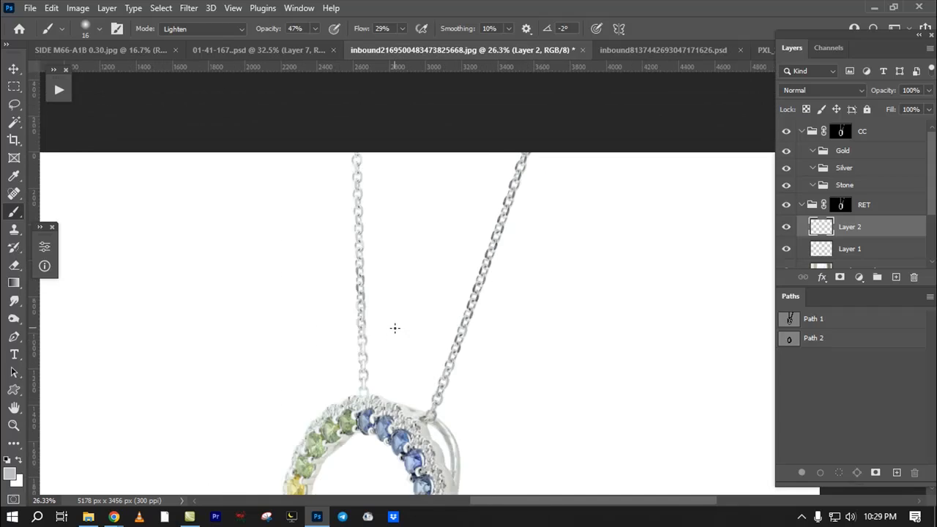
{"action": "left_click_drag", "start_coordinate": [470, 286], "coordinate": [577, 310]}
{"action": "left_click_drag", "start_coordinate": [662, 291], "coordinate": [761, 275]}
{"action": "left_click_drag", "start_coordinate": [475, 340], "coordinate": [455, 272]}
{"action": "left_click_drag", "start_coordinate": [634, 291], "coordinate": [665, 291]}
{"action": "mouse_move", "coordinate": [604, 223]}
{"action": "left_mouse_down"}
{"action": "mouse_move", "coordinate": [612, 278]}
{"action": "mouse_move", "coordinate": [508, 317]}
{"action": "left_mouse_up"}
{"action": "left_click_drag", "start_coordinate": [541, 265], "coordinate": [588, 314]}
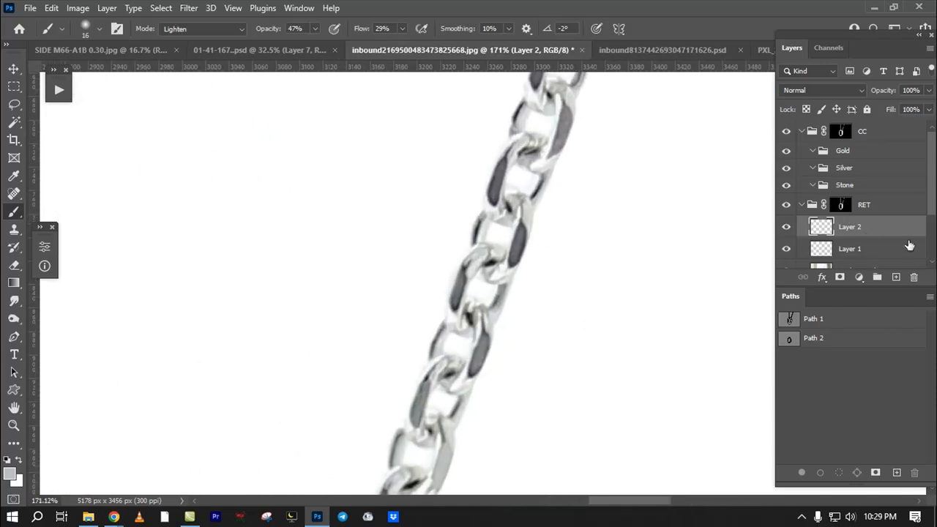
Step: Stamp all visible layers into a new layer above Layer 2 in the RET group
{"action": "key", "text": "ctrl+alt+shift+e"}
{"action": "scroll", "coordinate": [860, 247], "scroll_direction": "down", "scroll_amount": 3}
{"action": "left_click", "coordinate": [861, 229]}
{"action": "left_click", "coordinate": [861, 206]}
{"action": "left_click", "coordinate": [864, 184]}
{"action": "left_click", "coordinate": [853, 165]}
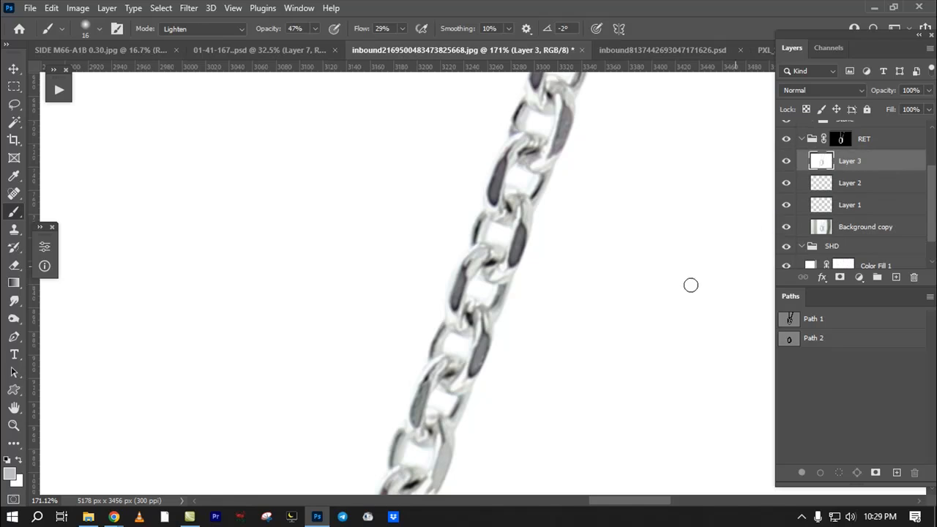
Step: Preview the Oil Paint filter on the stamped layer with Stylization set to 3.7
{"action": "left_click_drag", "start_coordinate": [615, 168], "coordinate": [578, 320]}
{"action": "left_click_drag", "start_coordinate": [533, 208], "coordinate": [491, 369]}
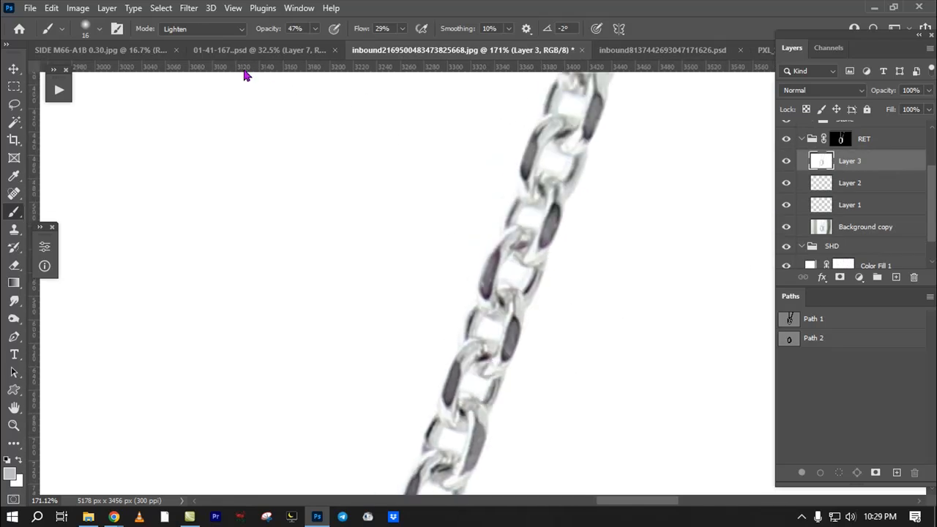
{"action": "left_click", "coordinate": [189, 14]}
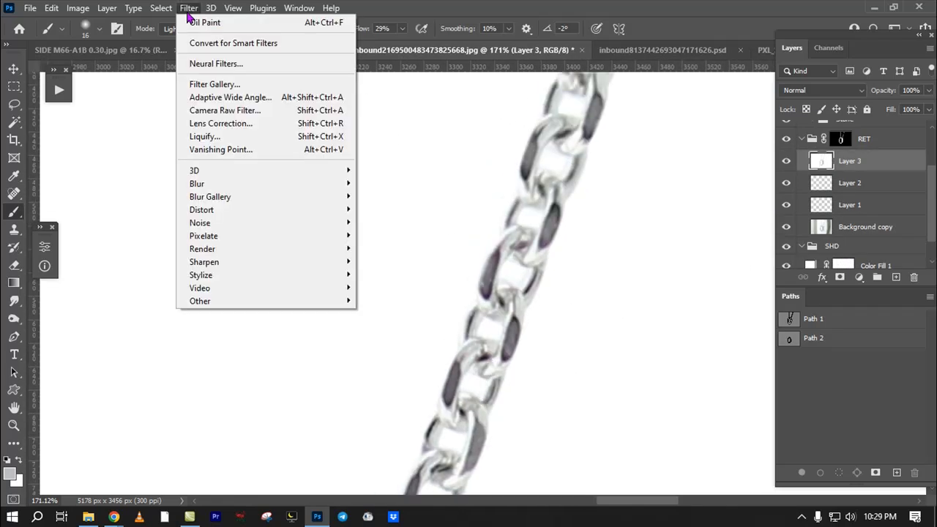
{"action": "mouse_move", "coordinate": [213, 277]}
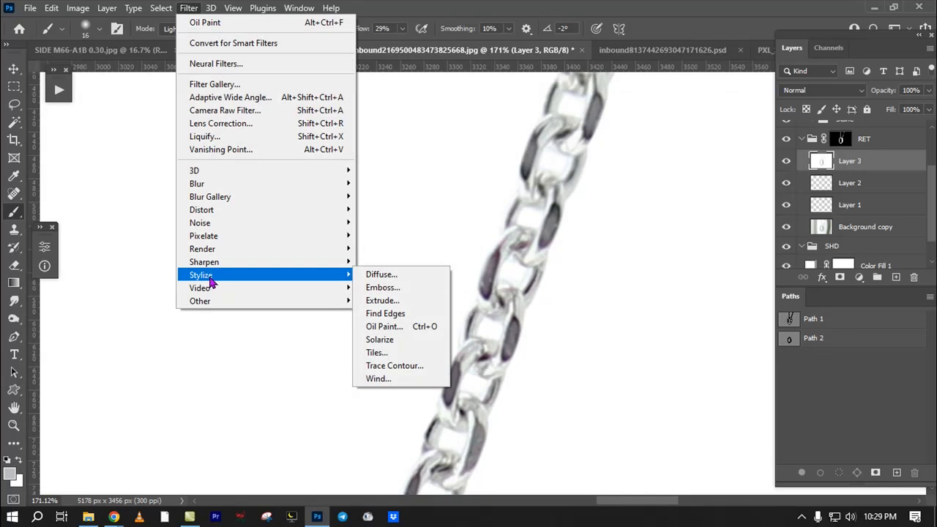
{"action": "left_click", "coordinate": [408, 328]}
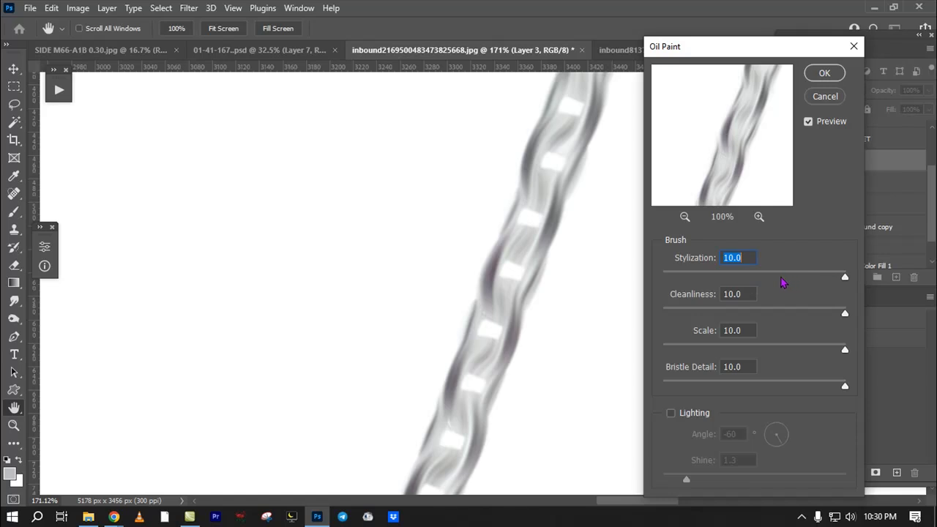
{"action": "left_click_drag", "start_coordinate": [843, 278], "coordinate": [729, 276]}
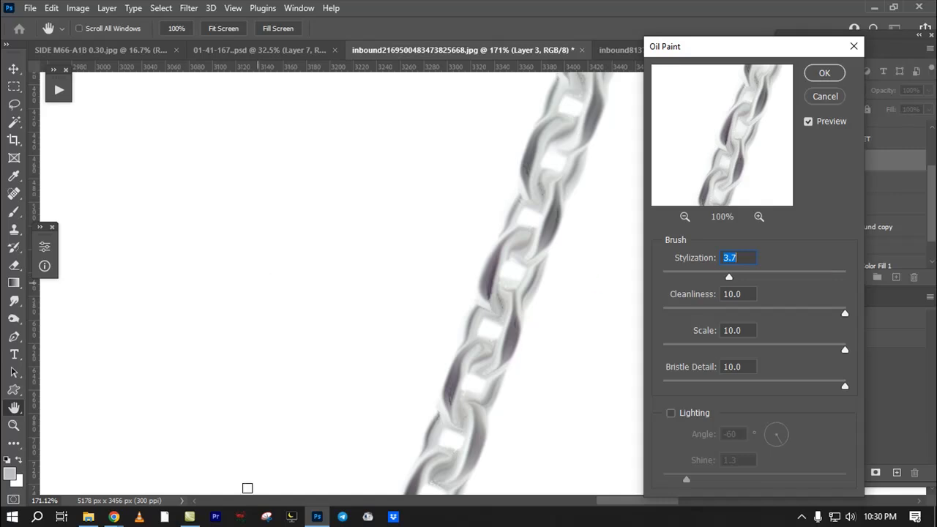
{"action": "left_click", "coordinate": [116, 516]}
{"action": "left_click", "coordinate": [251, 459]}
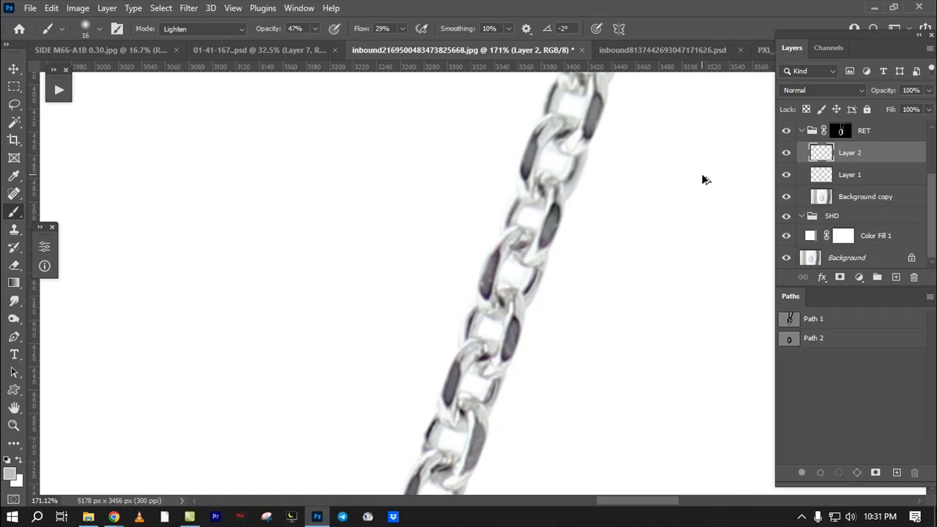
Step: Stamp the visible layers into a new layer above Layer 2, and add two empty layers directly above Background copy
{"action": "key", "text": "ctrl+shift+alt+e"}
{"action": "left_click", "coordinate": [861, 180]}
{"action": "left_click", "coordinate": [853, 199]}
{"action": "left_click", "coordinate": [857, 223]}
{"action": "left_click", "coordinate": [896, 277]}
{"action": "left_click", "coordinate": [896, 278]}
{"action": "left_click", "coordinate": [852, 241]}
{"action": "scroll", "coordinate": [858, 241], "scroll_direction": "down", "scroll_amount": 1}
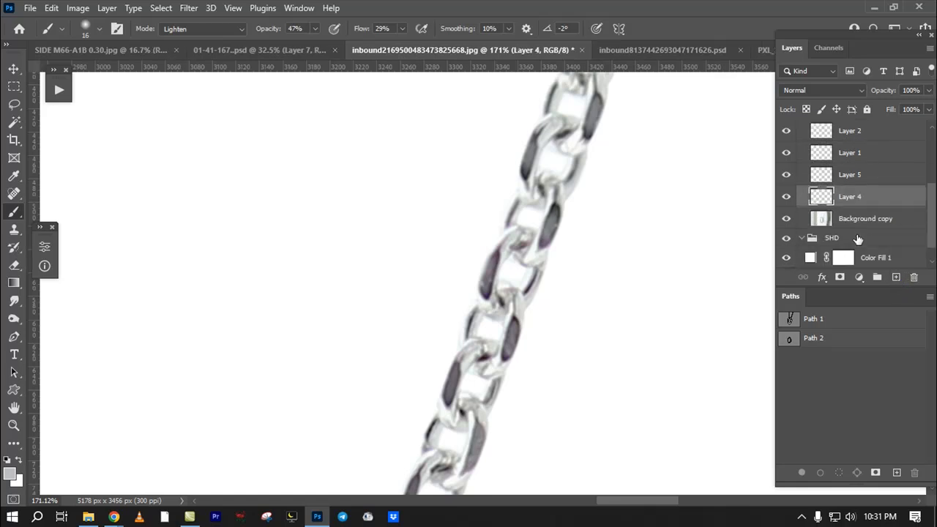
{"action": "scroll", "coordinate": [858, 240], "scroll_direction": "up", "scroll_amount": 4}
{"action": "left_click", "coordinate": [842, 199]}
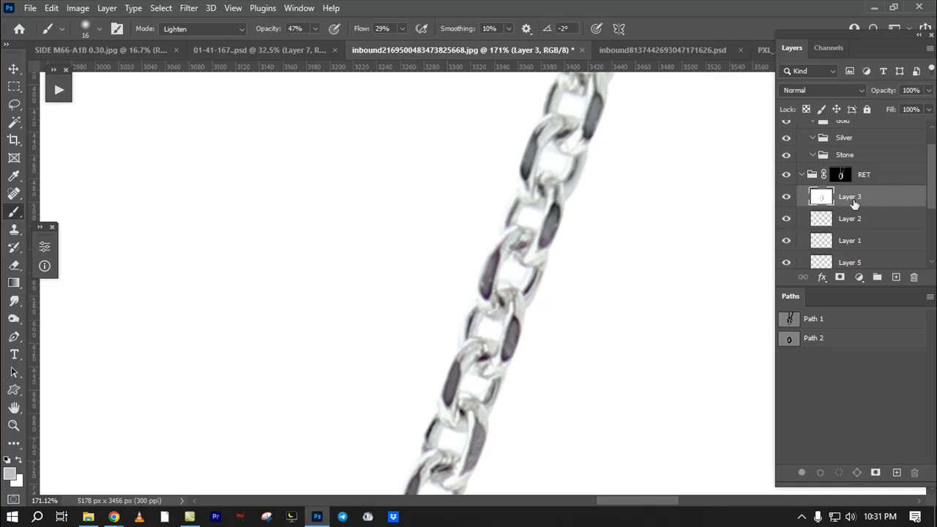
Step: Inspect the right chain where it joins the pendant and the links of the left chain
{"action": "left_click_drag", "start_coordinate": [550, 258], "coordinate": [503, 201]}
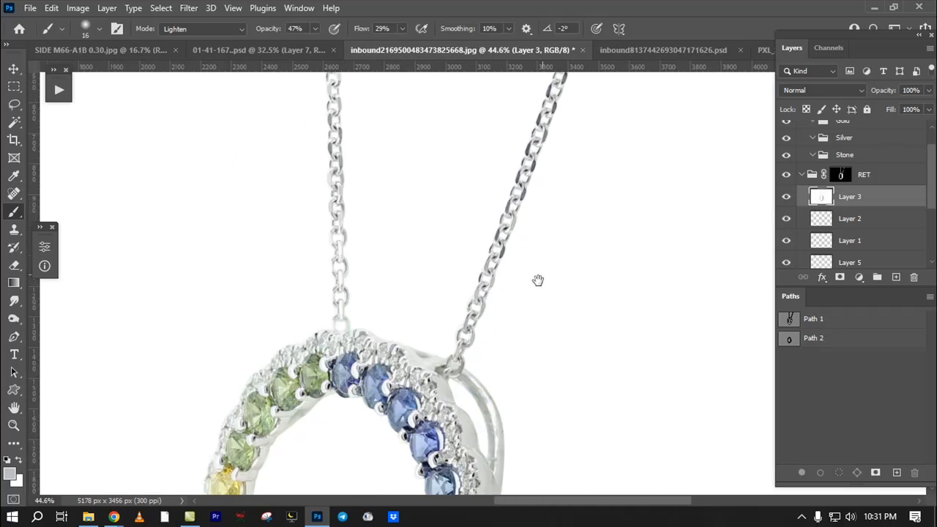
{"action": "left_click_drag", "start_coordinate": [523, 242], "coordinate": [508, 310]}
{"action": "left_click_drag", "start_coordinate": [411, 183], "coordinate": [366, 317]}
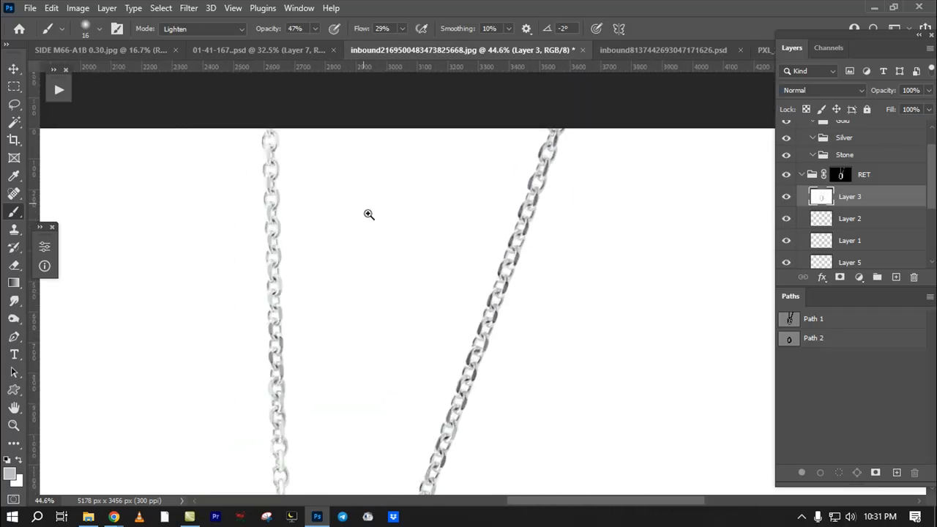
{"action": "left_click", "coordinate": [364, 204], "text": "ctrl"}
{"action": "left_click_drag", "start_coordinate": [325, 257], "coordinate": [397, 257]}
{"action": "left_click", "coordinate": [300, 226], "text": "ctrl"}
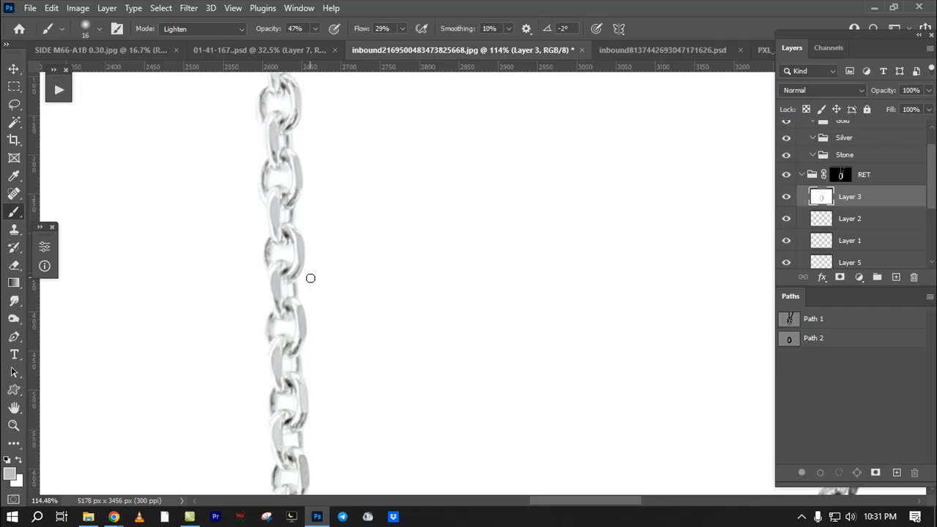
{"action": "right_click", "coordinate": [317, 517]}
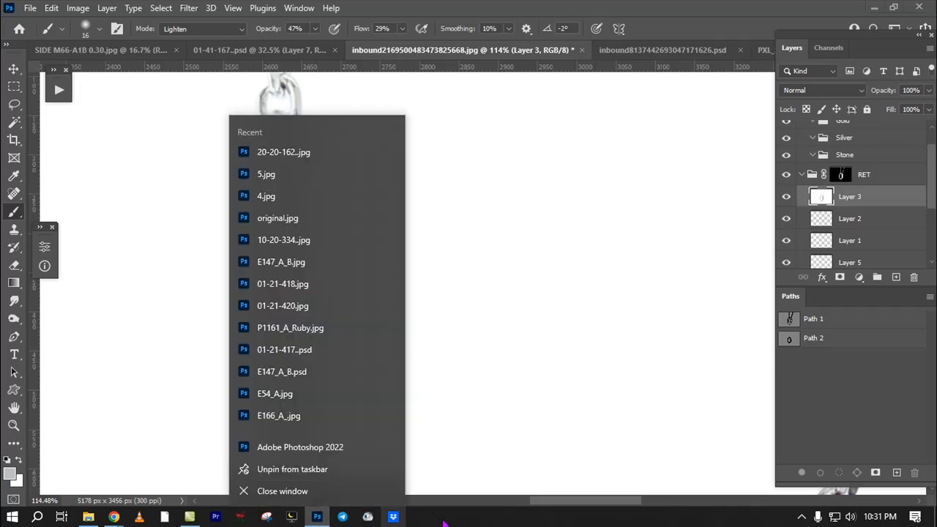
{"action": "left_click", "coordinate": [441, 521]}
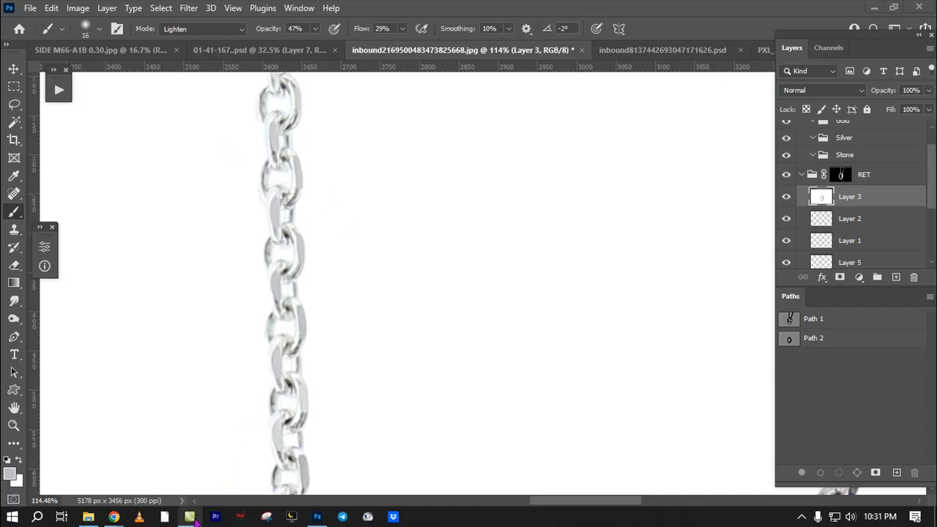
{"action": "mouse_move", "coordinate": [190, 522]}
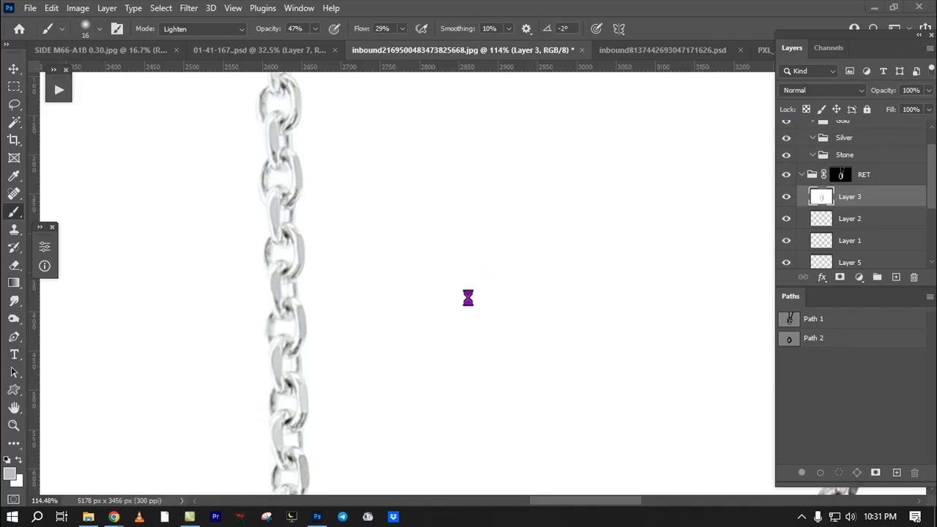
{"action": "left_click", "coordinate": [850, 517]}
{"action": "left_click_drag", "start_coordinate": [818, 489], "coordinate": [822, 490]}
{"action": "key", "text": "Escape"}
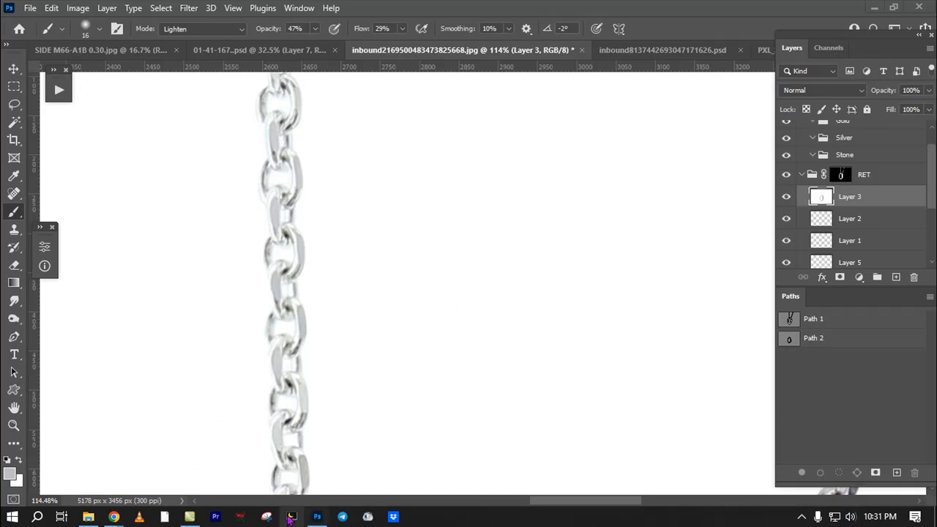
Step: Switch to the WhatsApp page in Chrome
{"action": "mouse_move", "coordinate": [120, 519]}
{"action": "left_click", "coordinate": [110, 468]}
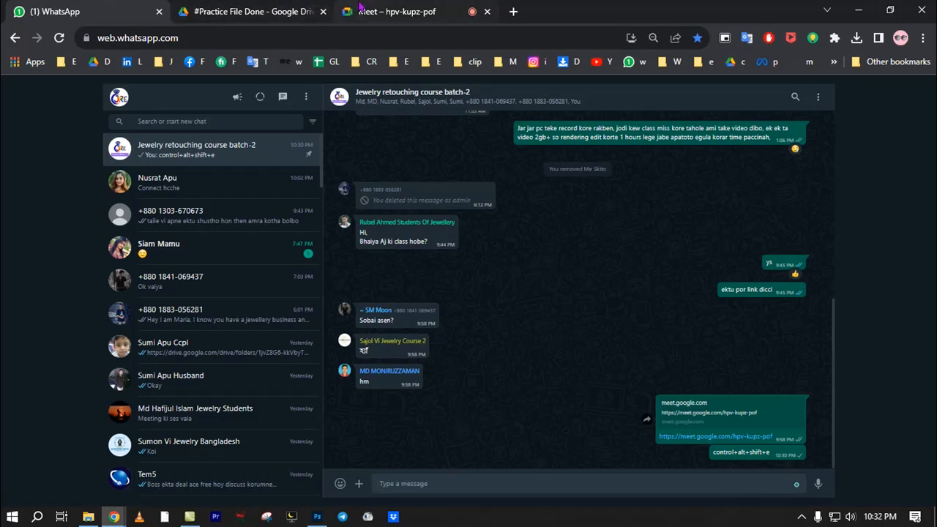
Step: Check the Google Meet call in Chrome and return to the pendant image in Photoshop
{"action": "left_click", "coordinate": [388, 11]}
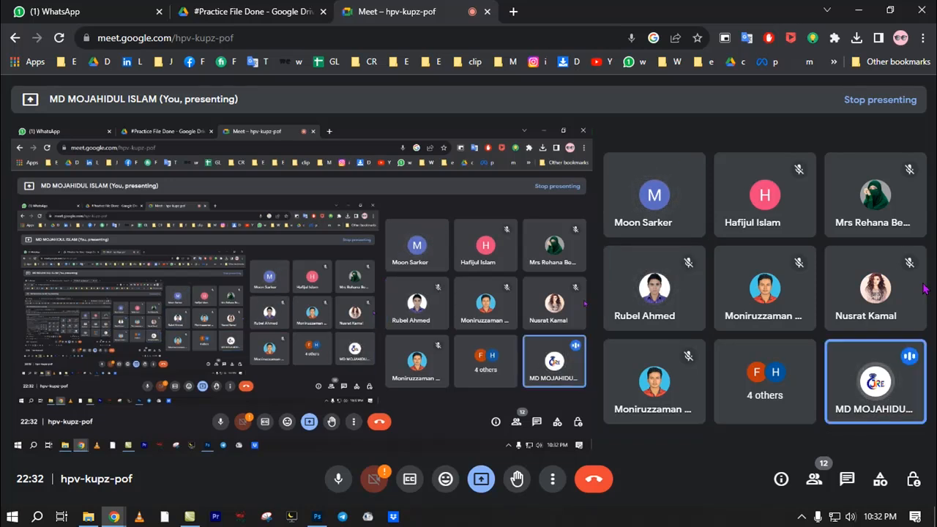
{"action": "left_click", "coordinate": [320, 517]}
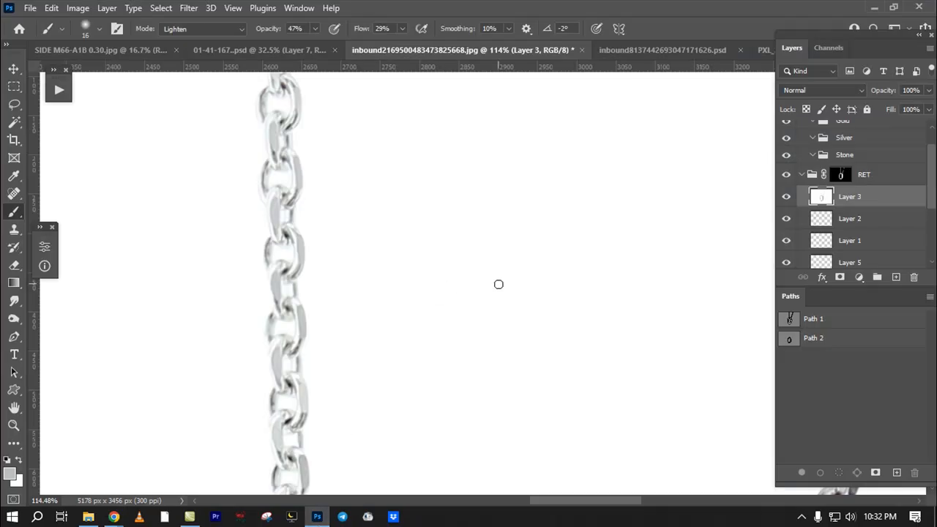
Step: Compare the lightened facets of the left chain with the dark facets of the right chain
{"action": "scroll", "coordinate": [473, 278], "scroll_direction": "down", "scroll_amount": 3}
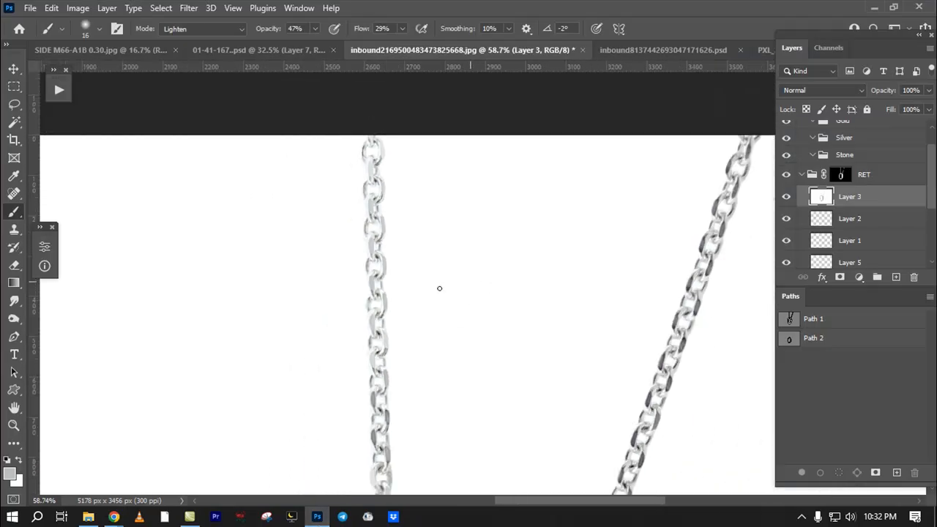
{"action": "scroll", "coordinate": [377, 282], "scroll_direction": "up", "scroll_amount": 5}
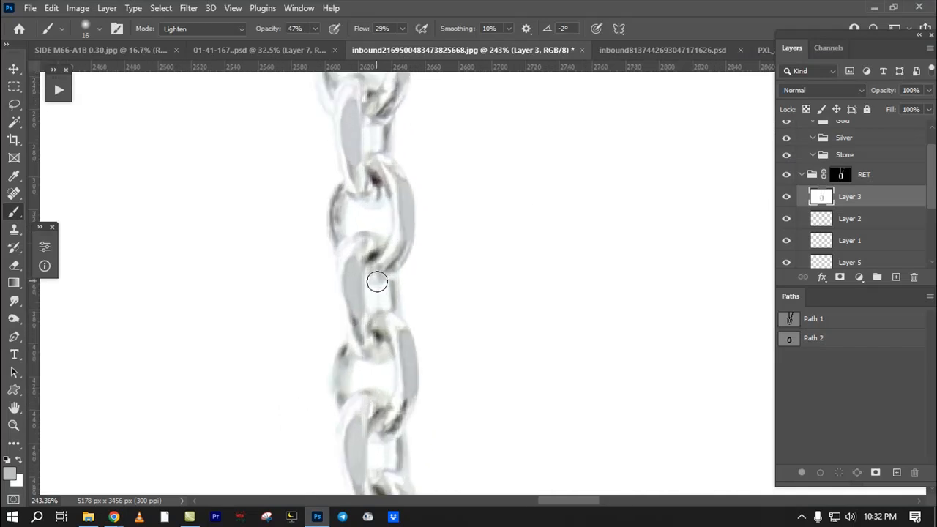
{"action": "scroll", "coordinate": [377, 282], "scroll_direction": "down", "scroll_amount": 5}
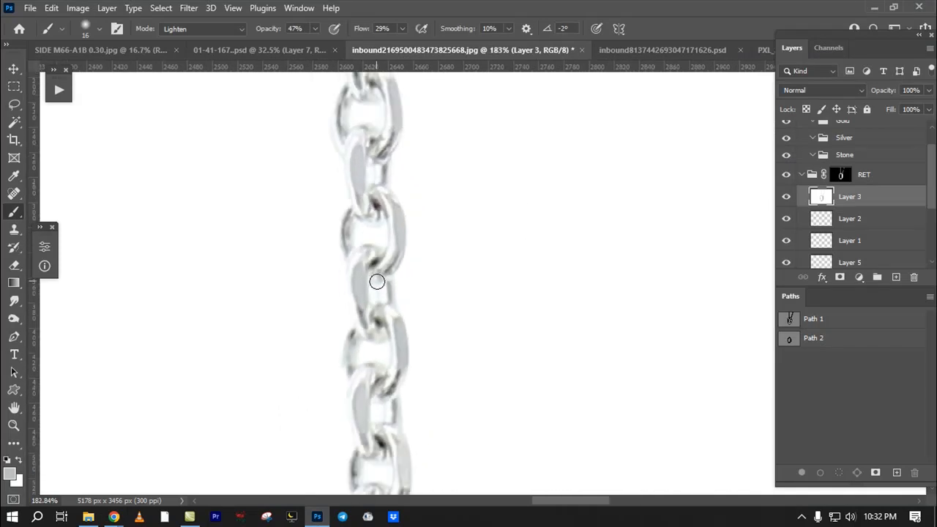
{"action": "scroll", "coordinate": [377, 282], "scroll_direction": "up", "scroll_amount": 2}
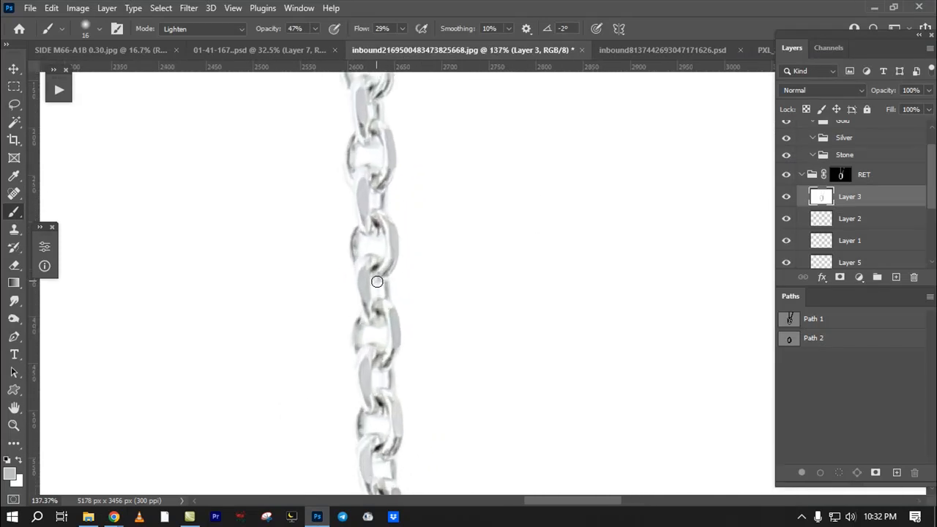
{"action": "scroll", "coordinate": [377, 282], "scroll_direction": "down", "scroll_amount": 3}
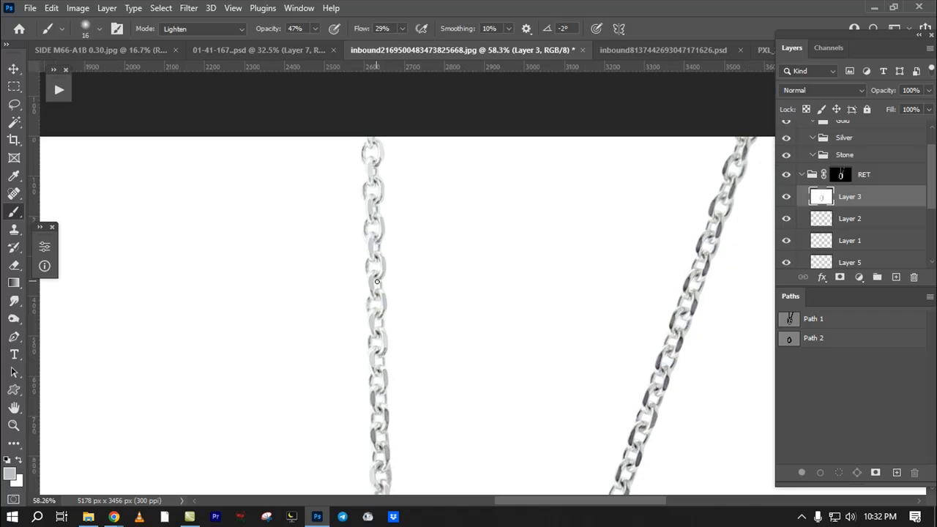
{"action": "scroll", "coordinate": [377, 282], "scroll_direction": "up", "scroll_amount": 4}
{"action": "scroll", "coordinate": [377, 282], "scroll_direction": "up", "scroll_amount": 3}
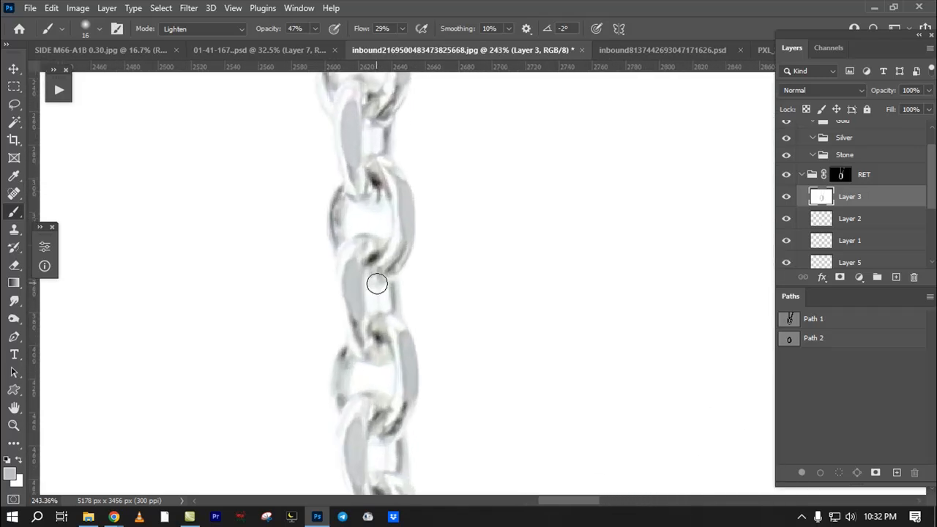
{"action": "scroll", "coordinate": [377, 284], "scroll_direction": "down", "scroll_amount": 4}
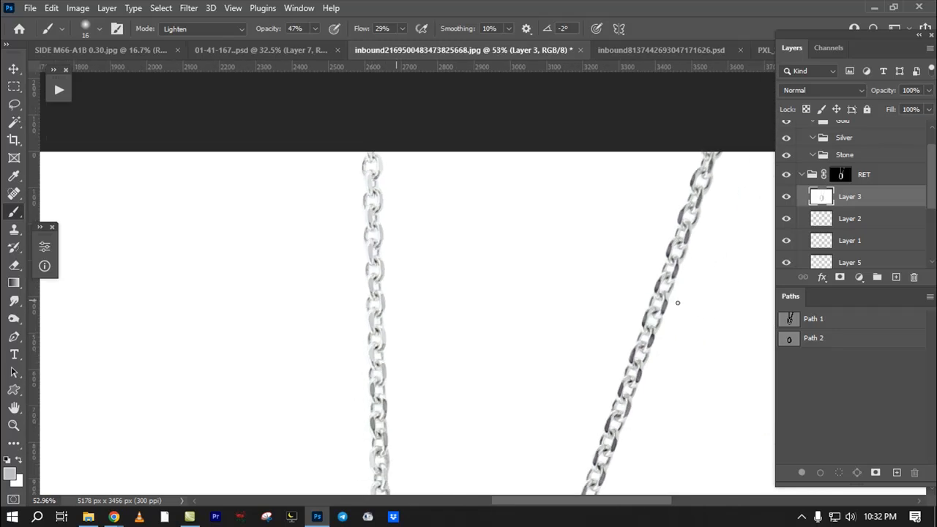
{"action": "scroll", "coordinate": [710, 308], "scroll_direction": "up", "scroll_amount": 5}
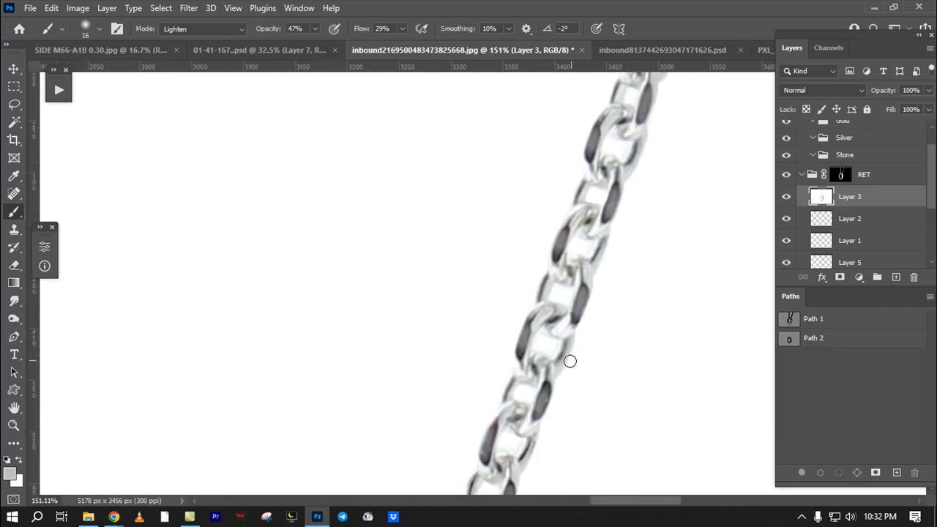
{"action": "scroll", "coordinate": [539, 341], "scroll_direction": "down", "scroll_amount": 4}
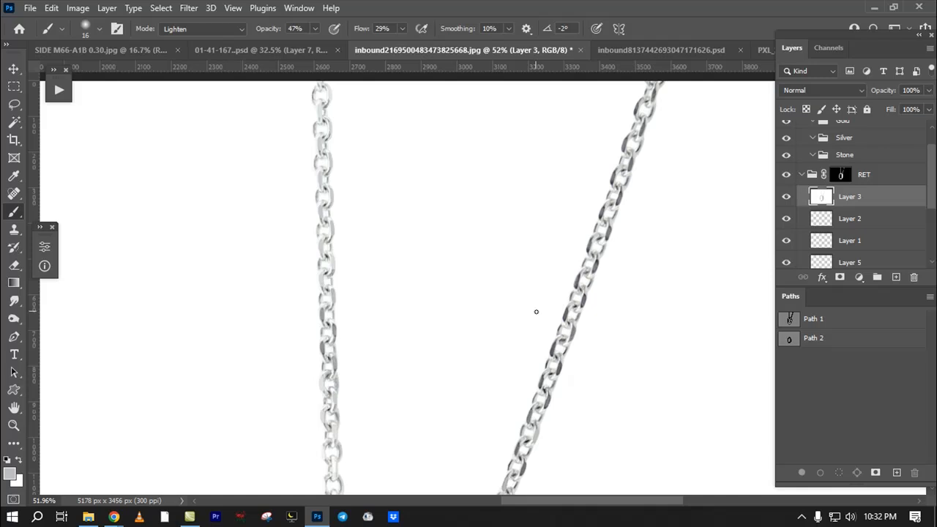
{"action": "left_click", "coordinate": [114, 516]}
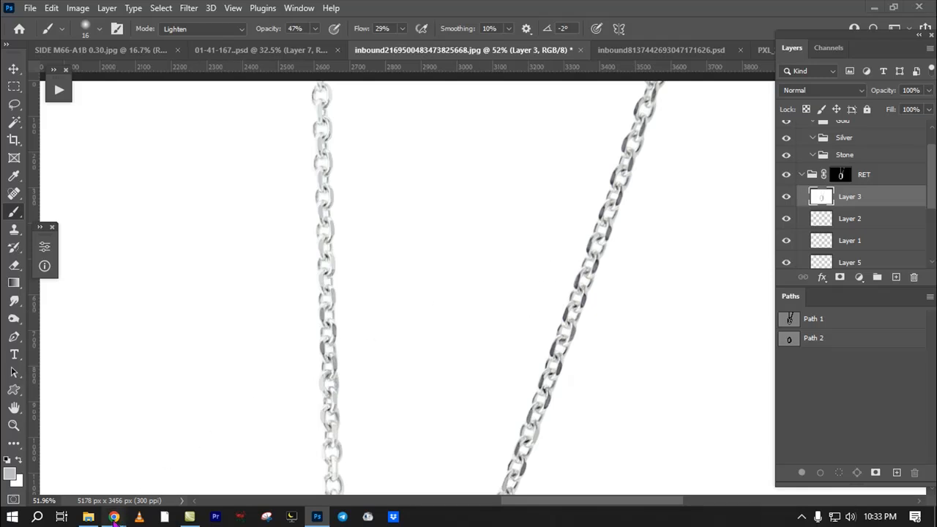
{"action": "left_click", "coordinate": [818, 388]}
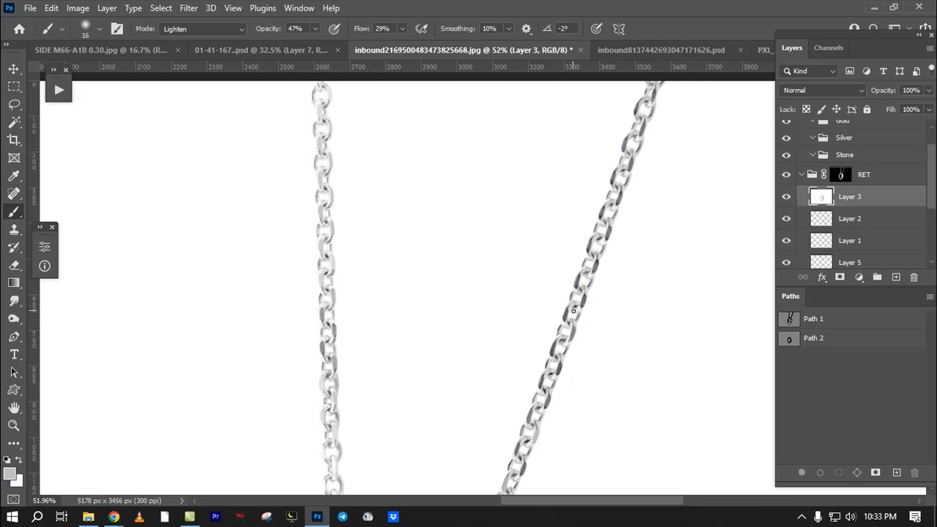
Step: Examine the dark link facets along the middle of the right chain at close range
{"action": "scroll", "coordinate": [574, 311], "scroll_direction": "up", "scroll_amount": 5}
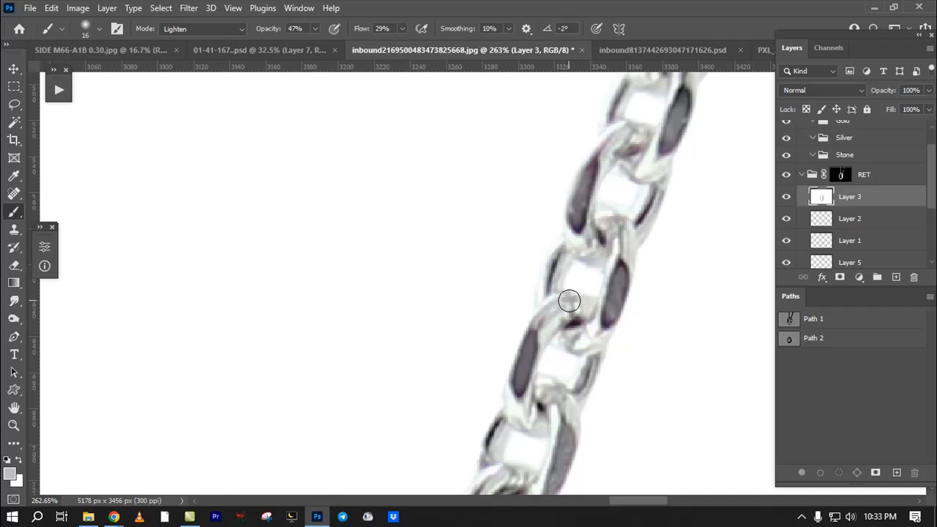
{"action": "scroll", "coordinate": [570, 301], "scroll_direction": "up", "scroll_amount": 1}
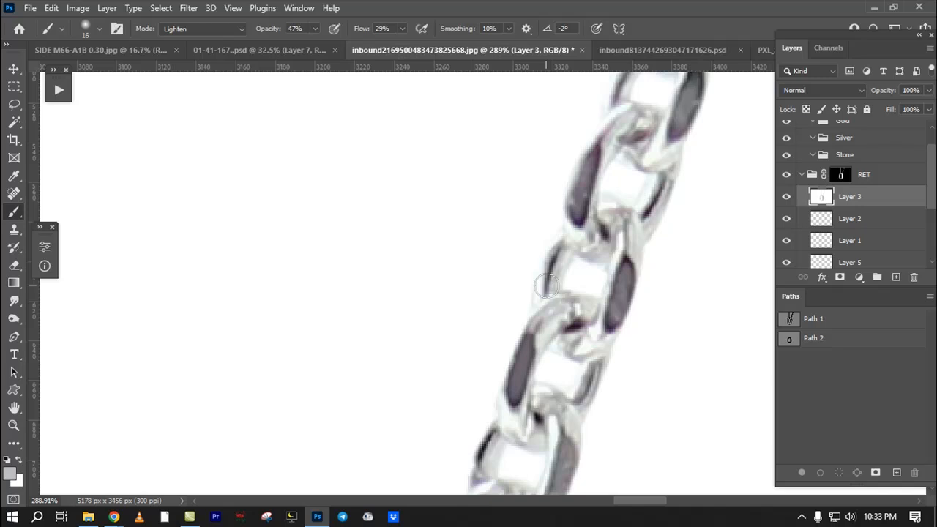
{"action": "scroll", "coordinate": [499, 257], "scroll_direction": "down", "scroll_amount": 3}
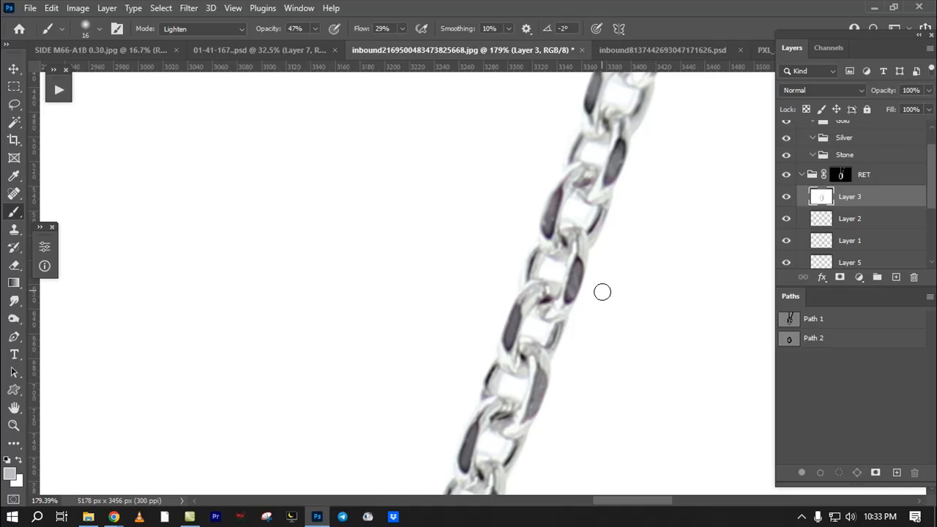
{"action": "scroll", "coordinate": [602, 290], "scroll_direction": "up", "scroll_amount": 4}
{"action": "scroll", "coordinate": [599, 289], "scroll_direction": "down", "scroll_amount": 6}
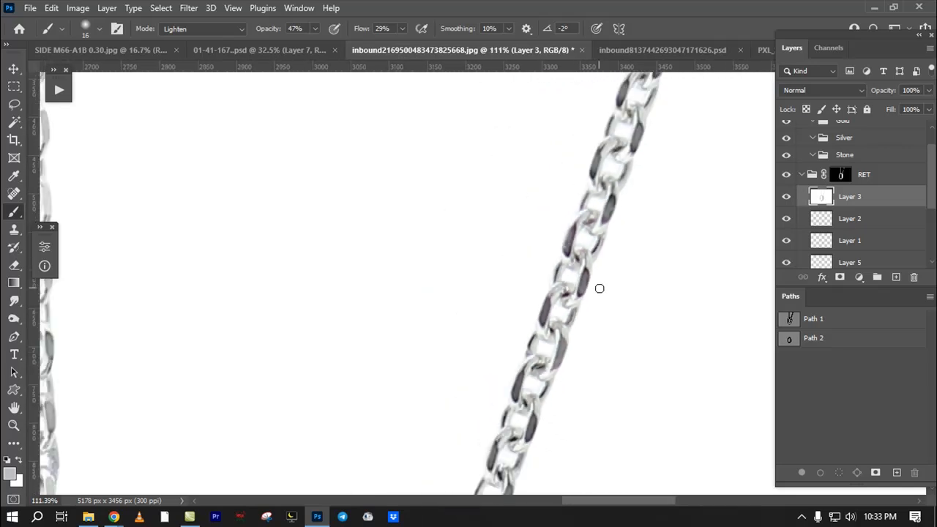
{"action": "scroll", "coordinate": [600, 289], "scroll_direction": "up", "scroll_amount": 4}
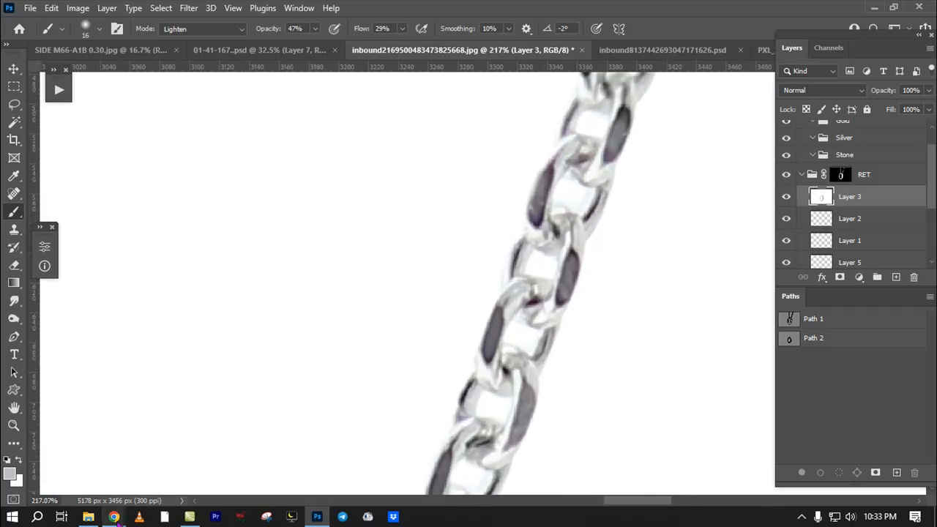
Step: Switch to the Google Meet call to check on the participants, and return to Photoshop
{"action": "mouse_move", "coordinate": [115, 518]}
{"action": "left_click", "coordinate": [81, 463]}
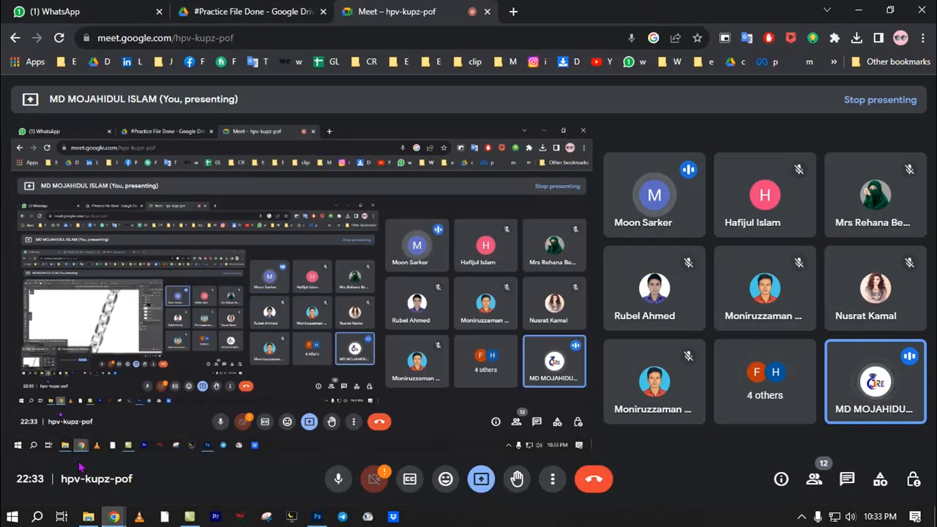
{"action": "left_click", "coordinate": [589, 486]}
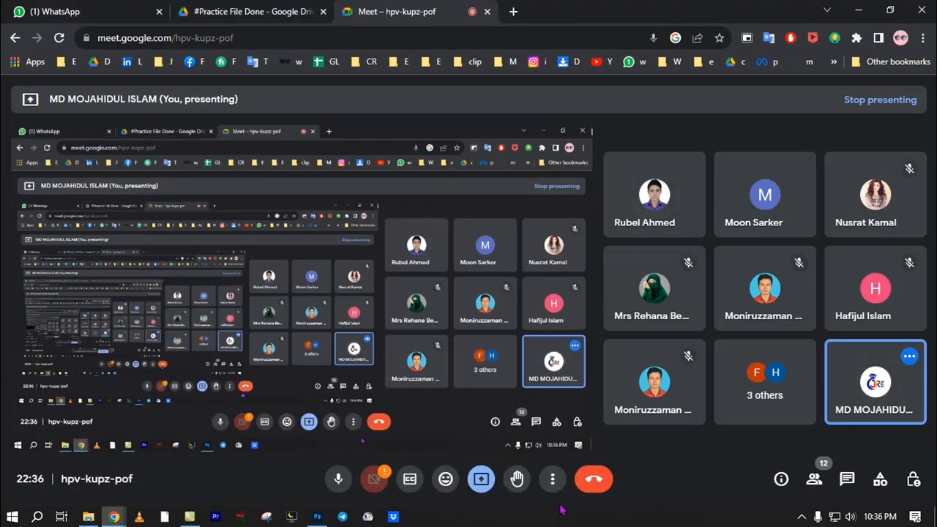
{"action": "left_click", "coordinate": [317, 517]}
Step: Preview the Oil Paint filter on Layer 3 with Stylization and Cleanliness both set to 3, and cancel it
{"action": "left_click_drag", "start_coordinate": [657, 210], "coordinate": [581, 289]}
{"action": "left_click_drag", "start_coordinate": [587, 184], "coordinate": [503, 285]}
{"action": "left_click_drag", "start_coordinate": [431, 174], "coordinate": [424, 365]}
{"action": "left_click_drag", "start_coordinate": [357, 417], "coordinate": [372, 417]}
{"action": "left_click_drag", "start_coordinate": [372, 418], "coordinate": [409, 230]}
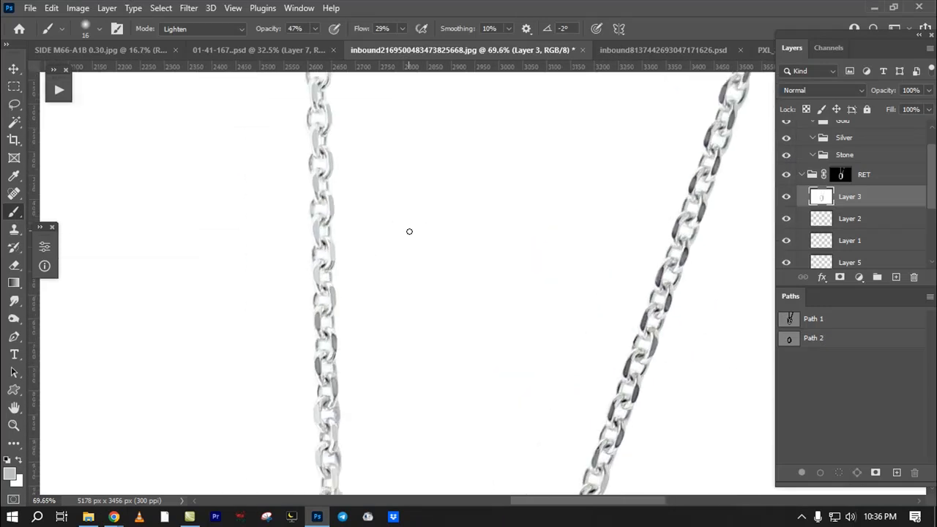
{"action": "left_click_drag", "start_coordinate": [627, 316], "coordinate": [401, 315]}
{"action": "left_click_drag", "start_coordinate": [472, 220], "coordinate": [486, 352]}
{"action": "left_click", "coordinate": [189, 8]}
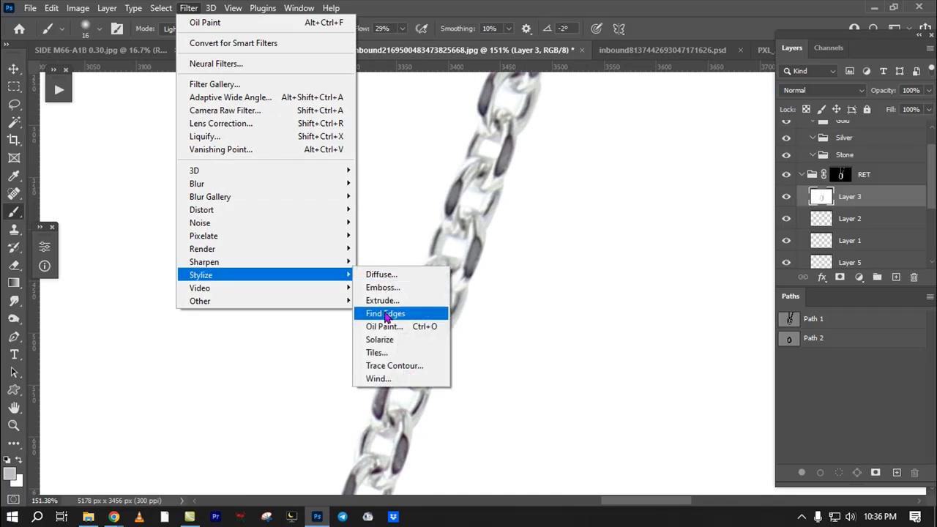
{"action": "left_click", "coordinate": [388, 326]}
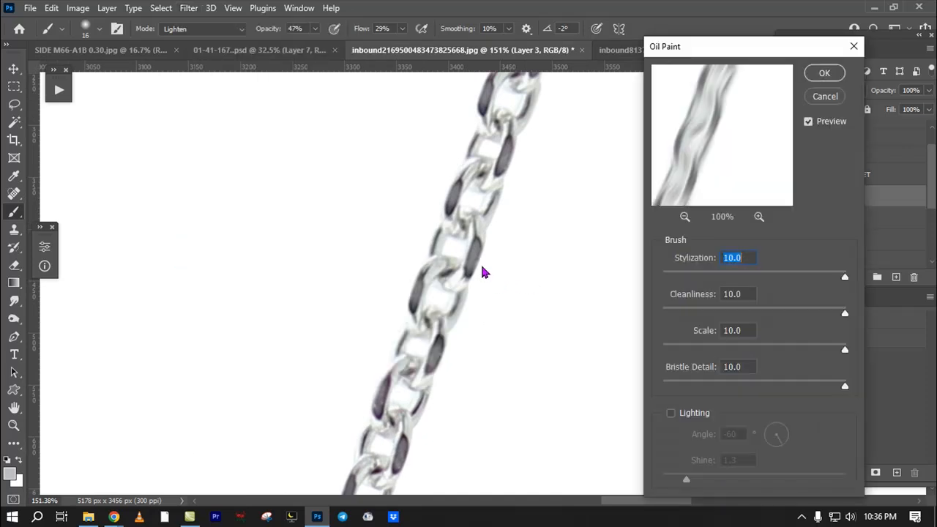
{"action": "type", "text": "3"}
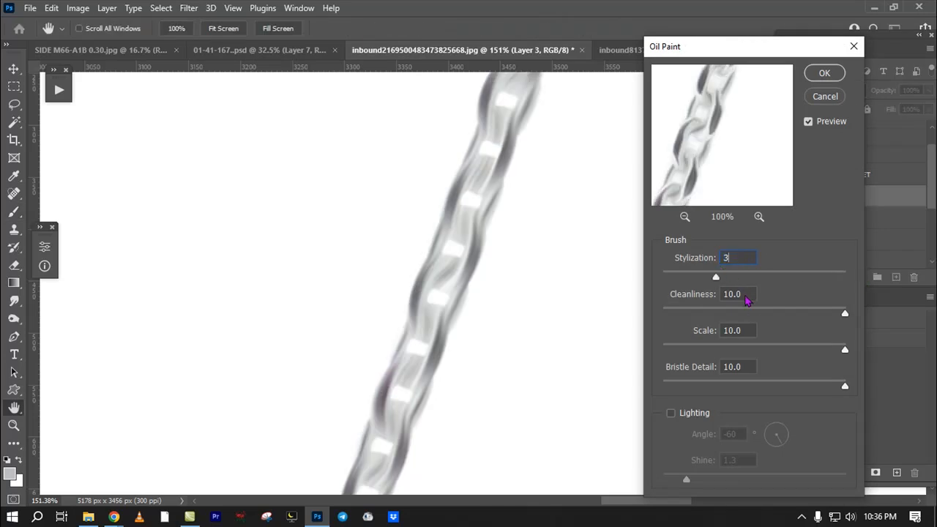
{"action": "left_click", "coordinate": [735, 294]}
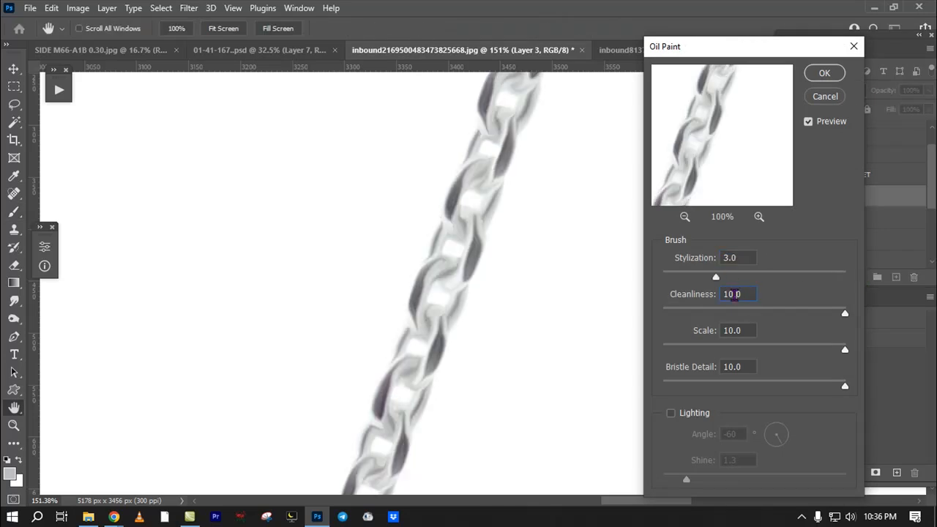
{"action": "left_click_drag", "start_coordinate": [751, 294], "coordinate": [707, 294]}
{"action": "type", "text": "3"}
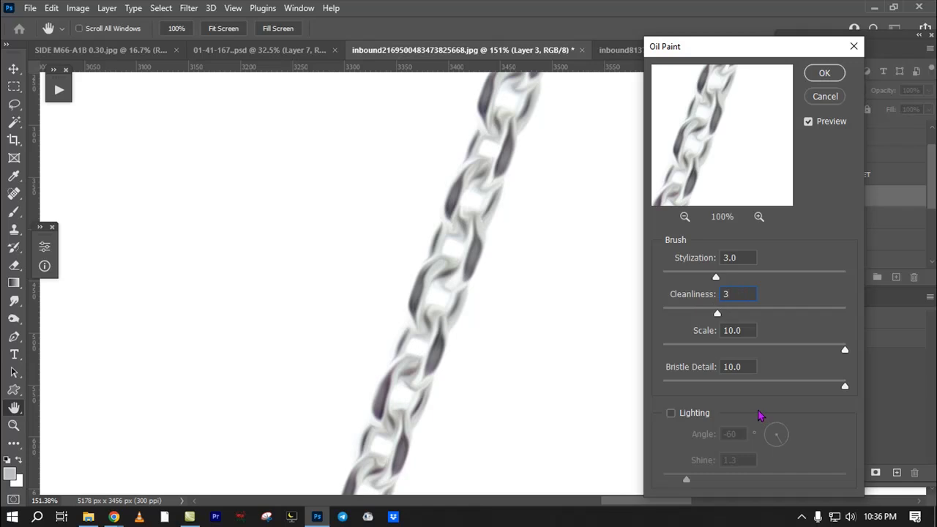
{"action": "left_click", "coordinate": [823, 102]}
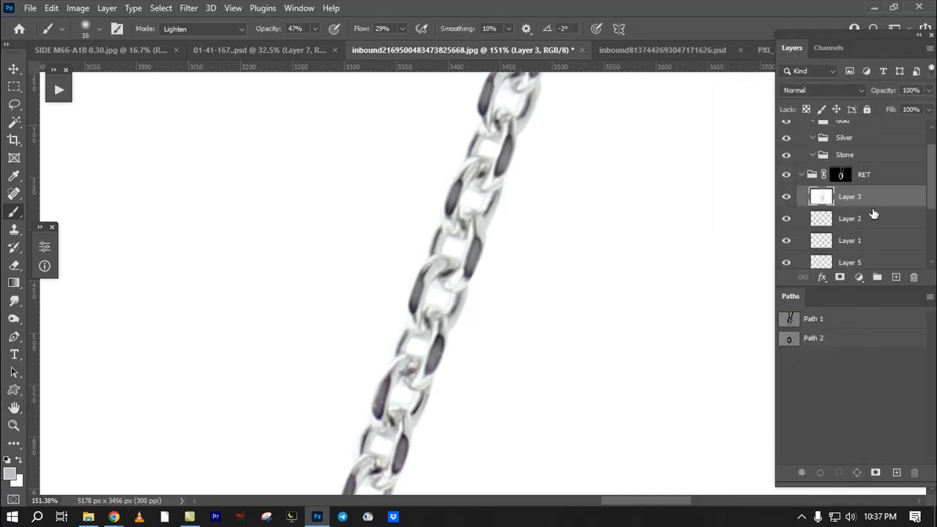
Step: Activate the Lasso tool and examine both chains from the pendant up to the image's upper edge
{"action": "scroll", "coordinate": [866, 158], "scroll_direction": "up", "scroll_amount": 1}
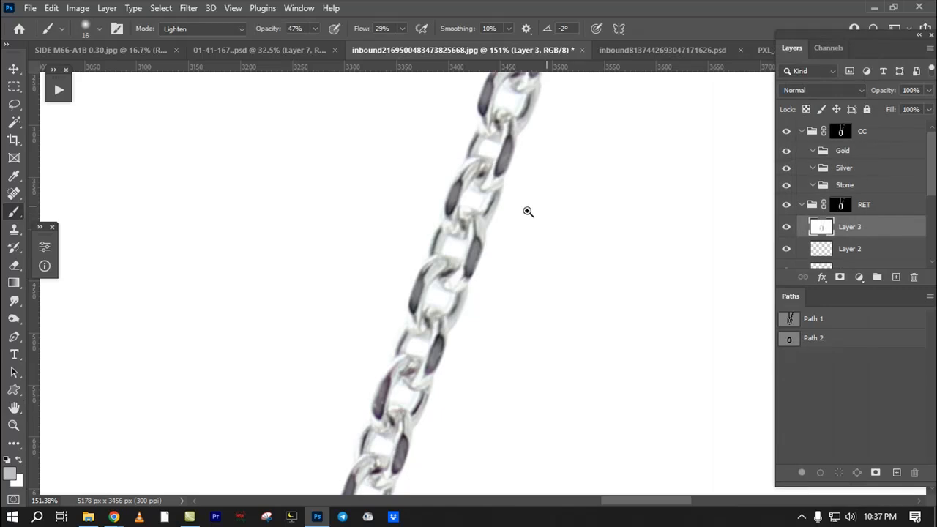
{"action": "left_click_drag", "start_coordinate": [521, 215], "coordinate": [390, 280]}
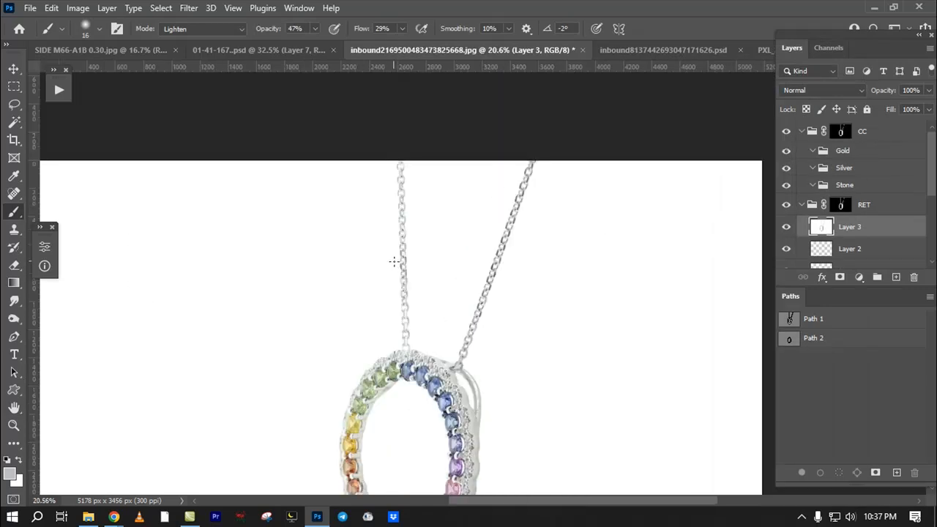
{"action": "left_click_drag", "start_coordinate": [488, 370], "coordinate": [546, 304]}
{"action": "key", "text": "l"}
{"action": "mouse_move", "coordinate": [398, 170]}
{"action": "left_mouse_down"}
{"action": "mouse_move", "coordinate": [549, 353]}
{"action": "mouse_move", "coordinate": [452, 175]}
{"action": "mouse_move", "coordinate": [401, 281]}
{"action": "left_mouse_up"}
{"action": "left_click_drag", "start_coordinate": [401, 384], "coordinate": [437, 191]}
{"action": "key", "text": "ctrl+1"}
{"action": "mouse_move", "coordinate": [488, 368]}
{"action": "left_mouse_down"}
{"action": "mouse_move", "coordinate": [496, 230]}
{"action": "mouse_move", "coordinate": [529, 59]}
{"action": "left_mouse_up"}
{"action": "left_click_drag", "start_coordinate": [614, 171], "coordinate": [730, 215]}
{"action": "left_click_drag", "start_coordinate": [494, 132], "coordinate": [495, 447]}
{"action": "left_click_drag", "start_coordinate": [512, 88], "coordinate": [505, 333]}
{"action": "left_click_drag", "start_coordinate": [551, 289], "coordinate": [479, 271]}
{"action": "mouse_move", "coordinate": [376, 157]}
{"action": "left_mouse_down"}
{"action": "mouse_move", "coordinate": [631, 248]}
{"action": "mouse_move", "coordinate": [696, 519]}
{"action": "mouse_move", "coordinate": [166, 169]}
{"action": "left_mouse_up"}
{"action": "left_click_drag", "start_coordinate": [533, 155], "coordinate": [456, 324]}
{"action": "left_click_drag", "start_coordinate": [473, 196], "coordinate": [484, 196]}
{"action": "left_click_drag", "start_coordinate": [489, 110], "coordinate": [472, 391]}
{"action": "left_click_drag", "start_coordinate": [552, 274], "coordinate": [492, 376]}
{"action": "mouse_move", "coordinate": [649, 180]}
{"action": "left_mouse_down"}
{"action": "mouse_move", "coordinate": [508, 486]}
{"action": "mouse_move", "coordinate": [410, 459]}
{"action": "mouse_move", "coordinate": [506, 146]}
{"action": "mouse_move", "coordinate": [513, 151]}
{"action": "left_mouse_up"}
{"action": "left_click_drag", "start_coordinate": [584, 218], "coordinate": [618, 267]}
Step: Toggle Layer 3's visibility for comparison and examine the facets along both chains
{"action": "left_click", "coordinate": [785, 228]}
{"action": "left_click", "coordinate": [785, 228]}
{"action": "left_click_drag", "start_coordinate": [560, 272], "coordinate": [638, 278]}
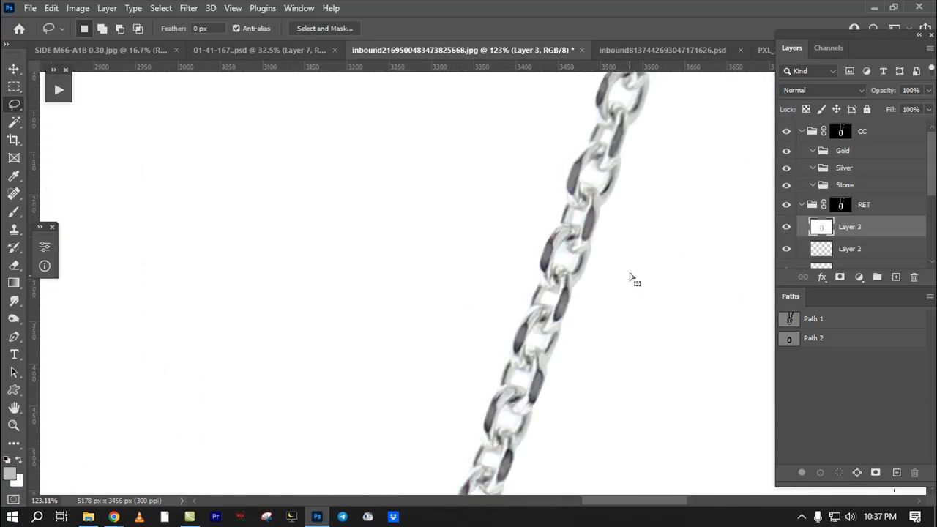
{"action": "left_click", "coordinate": [792, 319]}
{"action": "left_click", "coordinate": [851, 402]}
{"action": "left_click_drag", "start_coordinate": [626, 234], "coordinate": [661, 286]}
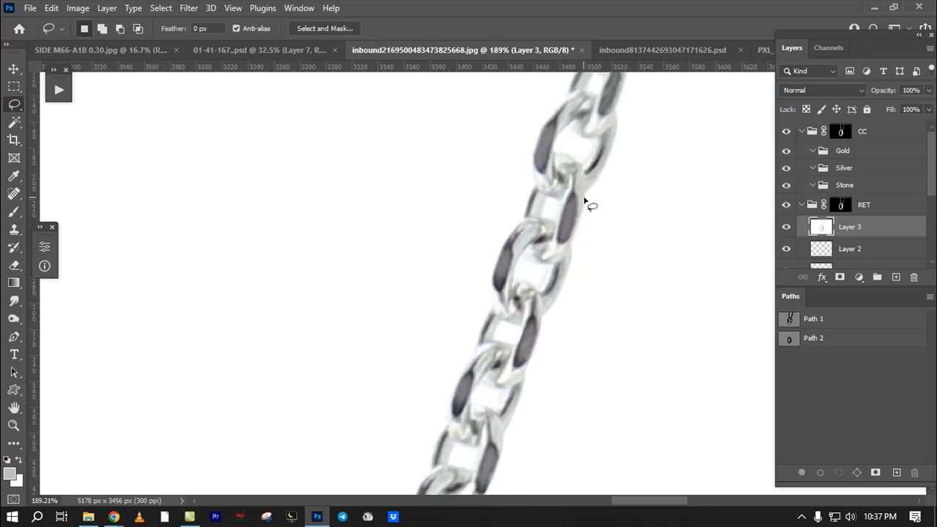
{"action": "left_click_drag", "start_coordinate": [573, 210], "coordinate": [567, 232]}
{"action": "left_click_drag", "start_coordinate": [561, 287], "coordinate": [699, 297]}
{"action": "left_click_drag", "start_coordinate": [241, 320], "coordinate": [272, 192]}
{"action": "left_click_drag", "start_coordinate": [330, 348], "coordinate": [300, 281]}
{"action": "mouse_move", "coordinate": [458, 417]}
{"action": "left_mouse_down"}
{"action": "mouse_move", "coordinate": [373, 218]}
{"action": "mouse_move", "coordinate": [345, 199]}
{"action": "left_mouse_up"}
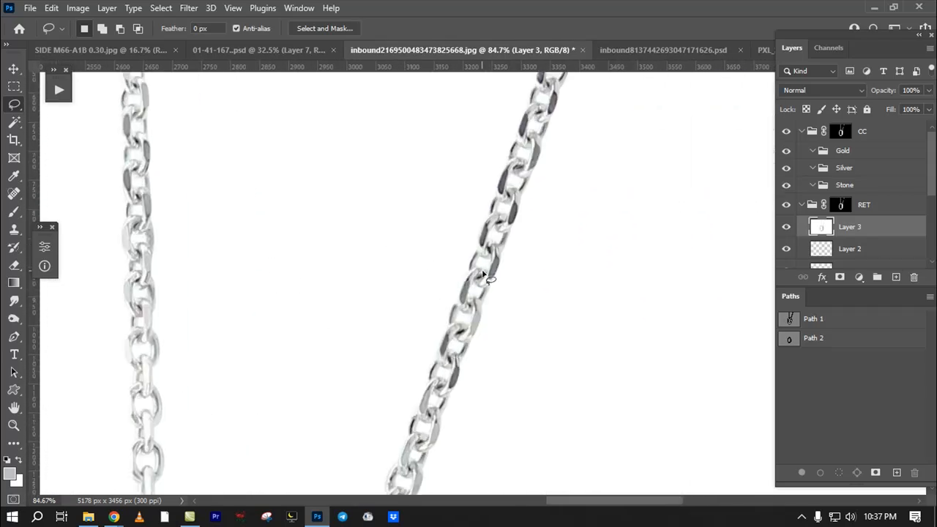
Step: Start the Oil Paint filter on Layer 3 with Cleanliness set to 2 and Stylization set to 3
{"action": "left_click_drag", "start_coordinate": [536, 82], "coordinate": [548, 268]}
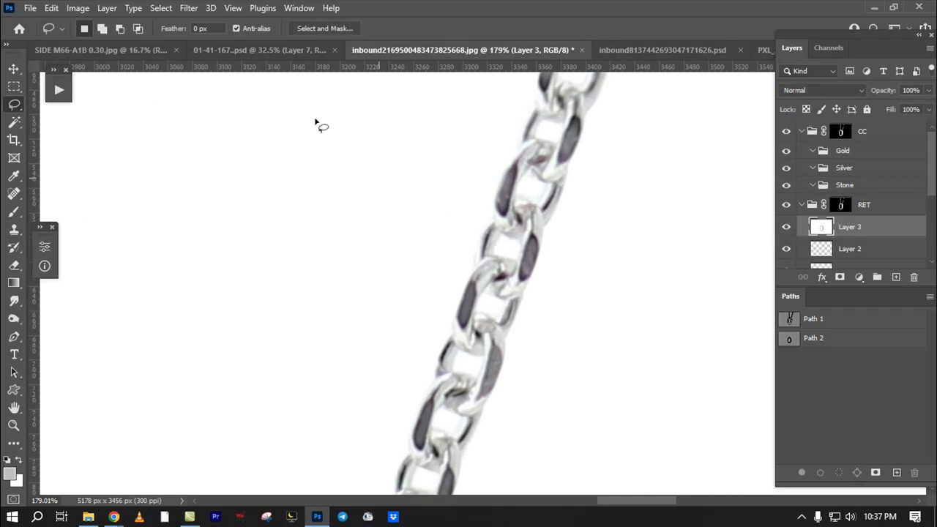
{"action": "left_click", "coordinate": [189, 9]}
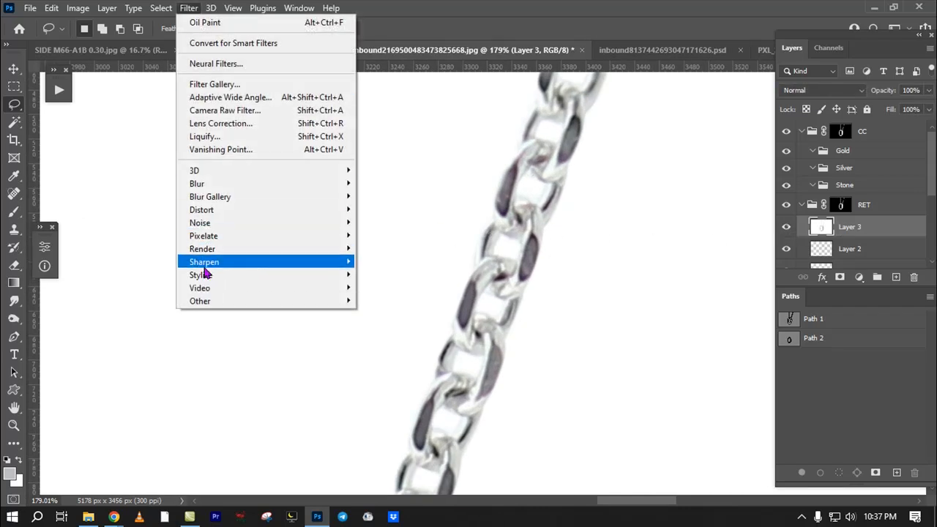
{"action": "mouse_move", "coordinate": [222, 279]}
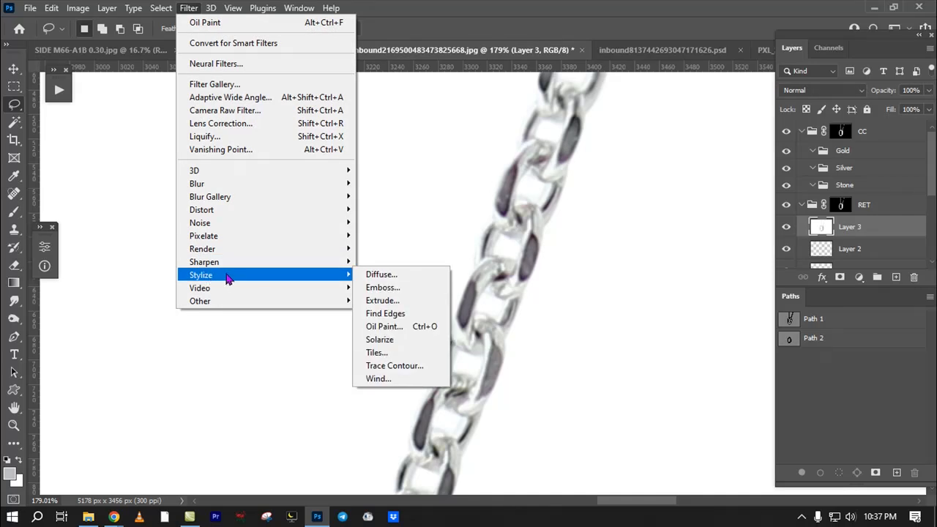
{"action": "left_click", "coordinate": [383, 326]}
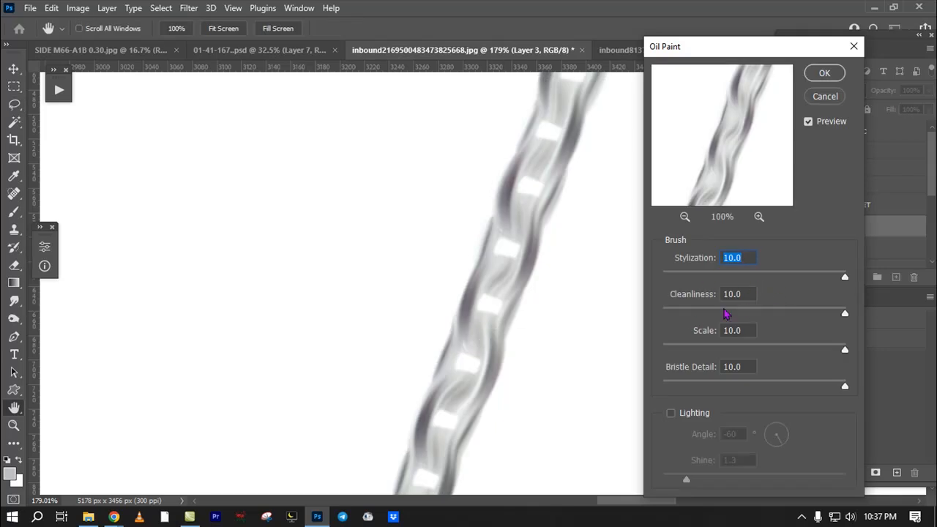
{"action": "double_click", "coordinate": [741, 294]}
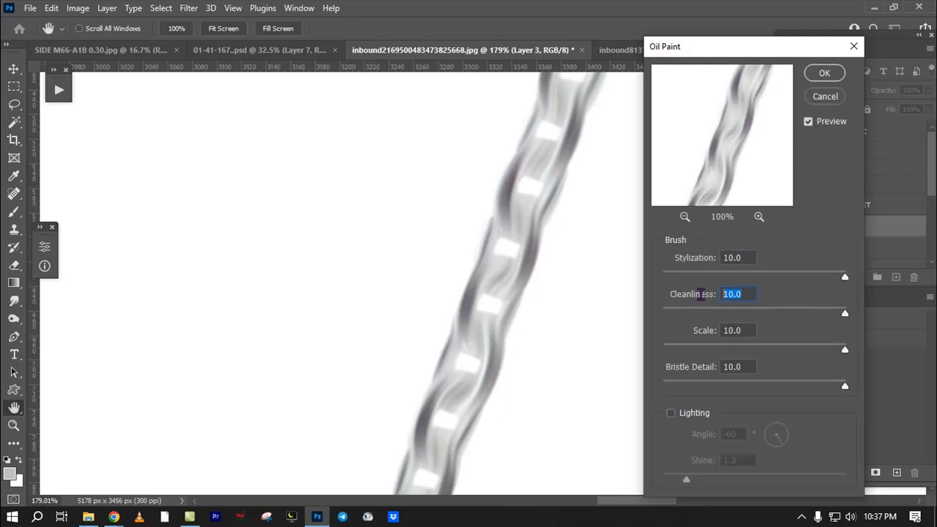
{"action": "type", "text": "2"}
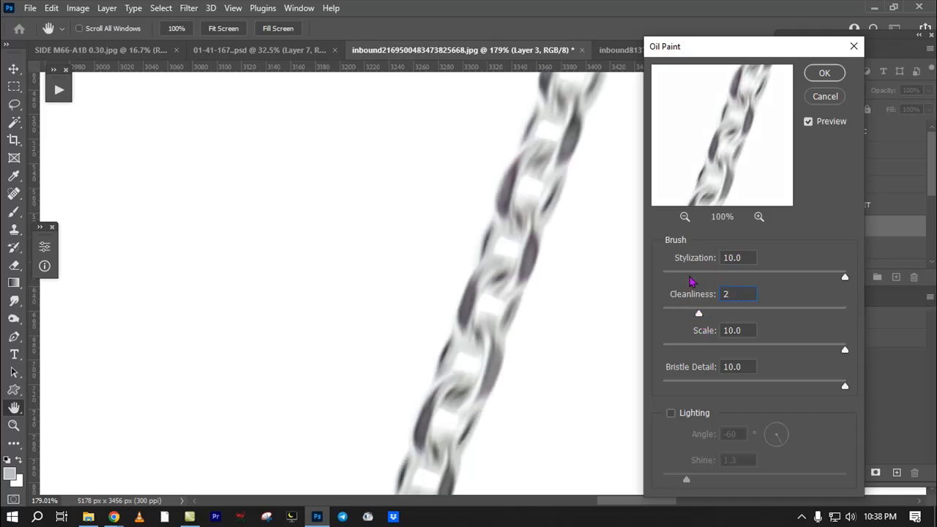
{"action": "double_click", "coordinate": [745, 258]}
{"action": "type", "text": "3"}
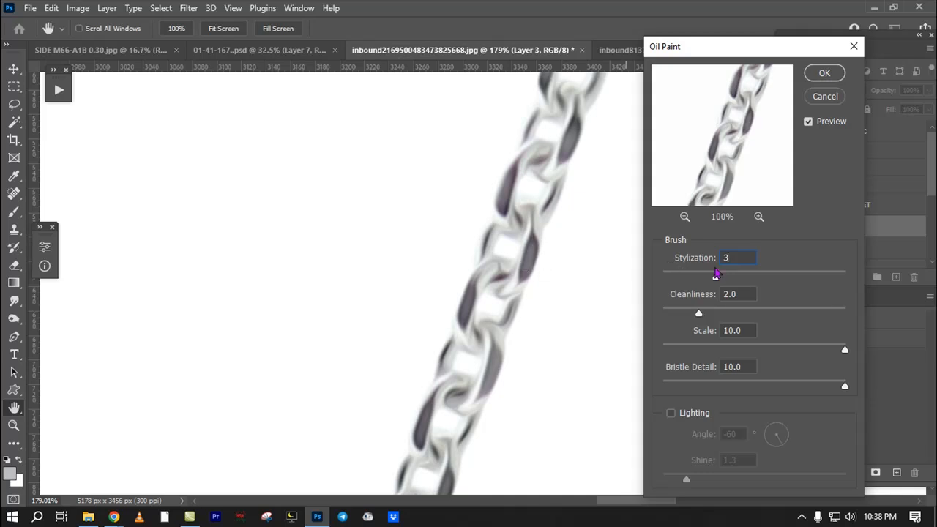
Step: Compare the Oil Paint result with the original, and set Stylization to 2
{"action": "left_click", "coordinate": [688, 257]}
{"action": "left_click", "coordinate": [816, 124]}
{"action": "left_click", "coordinate": [817, 123]}
{"action": "left_click", "coordinate": [732, 257]}
{"action": "type", "text": "2"}
{"action": "left_click", "coordinate": [532, 257], "text": "ctrl"}
{"action": "left_click", "coordinate": [535, 257], "text": "ctrl"}
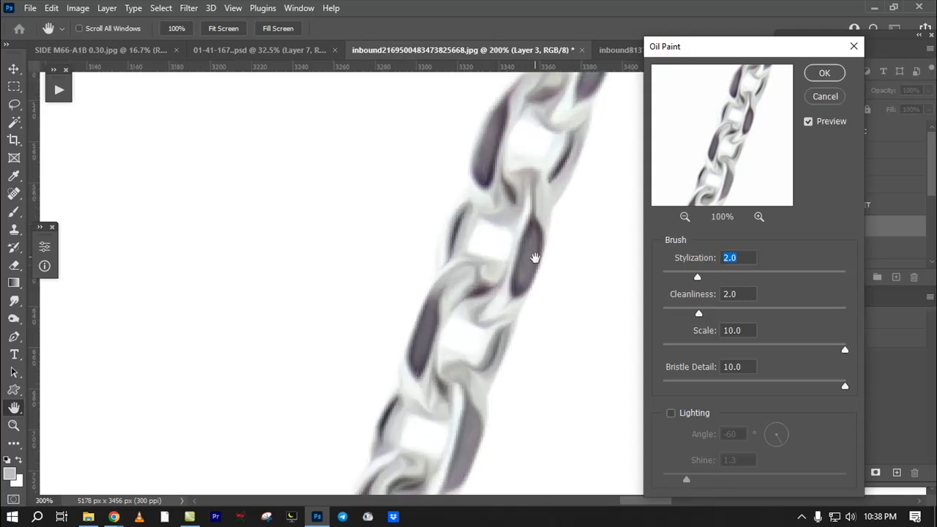
Step: Compare the magnified chain links with the Oil Paint preview off and on, and apply the filter
{"action": "left_click", "coordinate": [814, 125]}
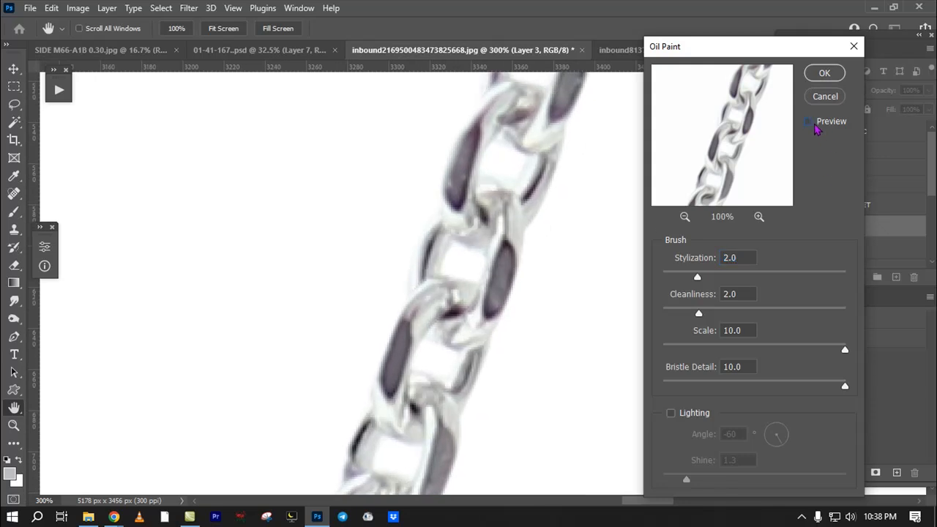
{"action": "left_click", "coordinate": [814, 125]}
{"action": "left_click", "coordinate": [814, 125]}
{"action": "left_click", "coordinate": [814, 125]}
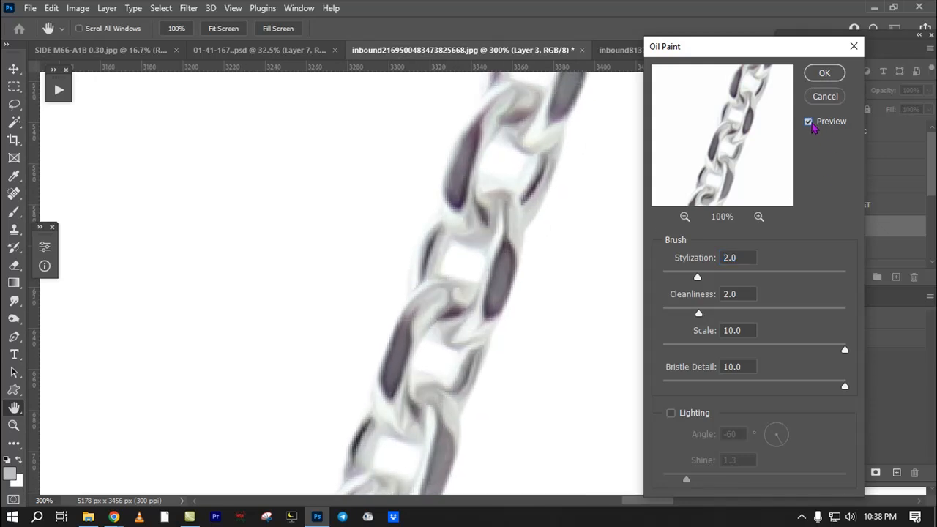
{"action": "left_click", "coordinate": [810, 123]}
{"action": "left_click", "coordinate": [810, 123]}
{"action": "left_click", "coordinate": [807, 122]}
{"action": "left_click", "coordinate": [824, 74]}
Step: Compare the upper chain links with Layer 3 hidden and shown, and set the layer's opacity to 80%
{"action": "mouse_move", "coordinate": [625, 162]}
{"action": "left_mouse_down"}
{"action": "mouse_move", "coordinate": [592, 331]}
{"action": "mouse_move", "coordinate": [560, 257]}
{"action": "mouse_move", "coordinate": [515, 283]}
{"action": "left_mouse_up"}
{"action": "left_click_drag", "start_coordinate": [577, 261], "coordinate": [535, 465]}
{"action": "left_click_drag", "start_coordinate": [615, 241], "coordinate": [680, 246]}
{"action": "left_click", "coordinate": [787, 227]}
{"action": "left_click", "coordinate": [787, 229]}
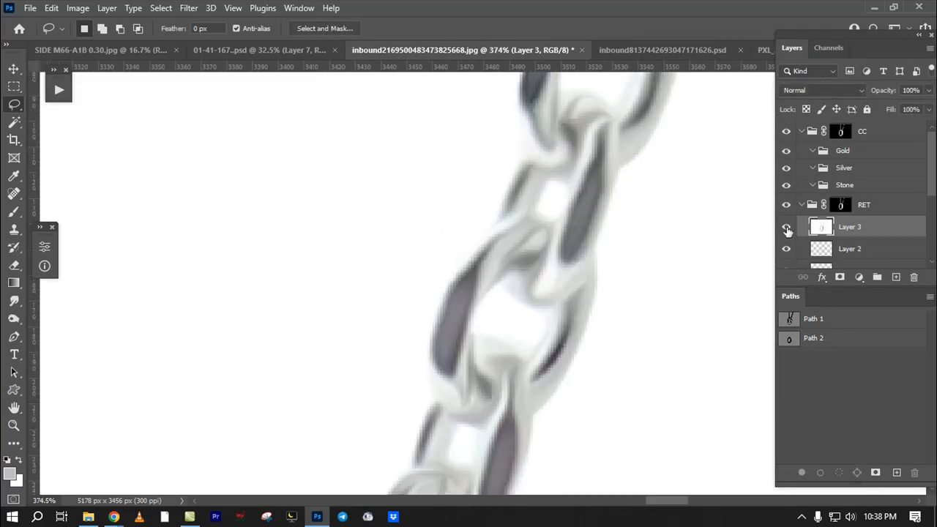
{"action": "left_click", "coordinate": [787, 230]}
{"action": "left_click", "coordinate": [787, 230]}
{"action": "left_click", "coordinate": [915, 90]}
{"action": "type", "text": "80"}
Step: Load the CC group's mask as a selection for a Quick Mask check, and compare Layer 3 hidden and shown
{"action": "left_click_drag", "start_coordinate": [516, 353], "coordinate": [521, 202]}
{"action": "left_click_drag", "start_coordinate": [500, 252], "coordinate": [366, 300]}
{"action": "left_click_drag", "start_coordinate": [479, 388], "coordinate": [552, 176]}
{"action": "left_click_drag", "start_coordinate": [518, 259], "coordinate": [615, 258]}
{"action": "left_click", "coordinate": [841, 131], "text": "ctrl"}
{"action": "key", "text": "q"}
{"action": "key", "text": "q"}
{"action": "scroll", "coordinate": [555, 236], "scroll_direction": "down", "scroll_amount": 2}
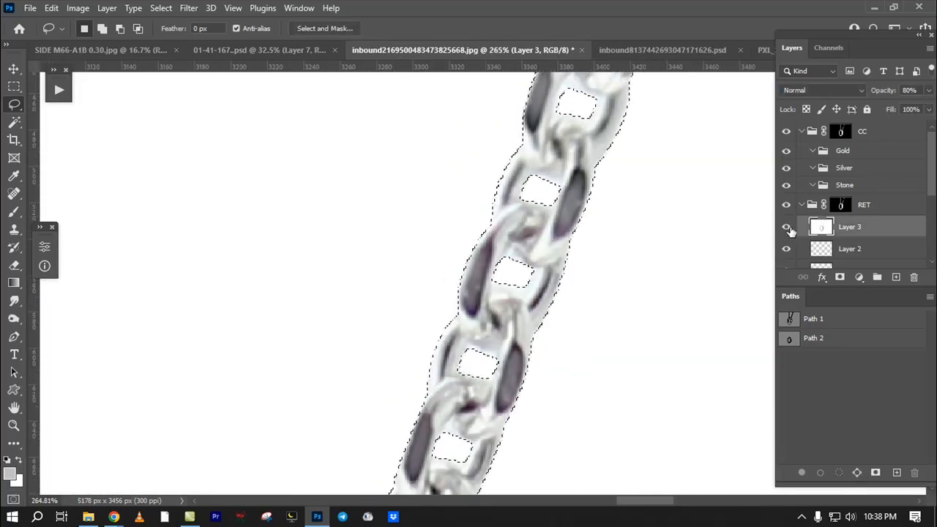
{"action": "left_click_drag", "start_coordinate": [561, 292], "coordinate": [659, 296]}
{"action": "key", "text": "ctrl+d"}
{"action": "left_click", "coordinate": [786, 227]}
{"action": "left_click", "coordinate": [786, 227]}
Step: Isolate both chains in Quick Mask using the CC group's mask, examine the smoothed links, and clear the selection
{"action": "left_click", "coordinate": [840, 132], "text": "ctrl"}
{"action": "key", "text": "q"}
{"action": "left_click_drag", "start_coordinate": [569, 81], "coordinate": [513, 213]}
{"action": "left_click_drag", "start_coordinate": [519, 168], "coordinate": [432, 176]}
{"action": "left_click_drag", "start_coordinate": [433, 270], "coordinate": [535, 213]}
{"action": "left_click_drag", "start_coordinate": [490, 329], "coordinate": [543, 332]}
{"action": "key", "text": "q"}
{"action": "left_click_drag", "start_coordinate": [418, 322], "coordinate": [549, 292]}
{"action": "left_click_drag", "start_coordinate": [209, 238], "coordinate": [467, 268]}
{"action": "left_click_drag", "start_coordinate": [329, 181], "coordinate": [386, 281]}
{"action": "left_click_drag", "start_coordinate": [385, 280], "coordinate": [427, 289]}
{"action": "key", "text": "q"}
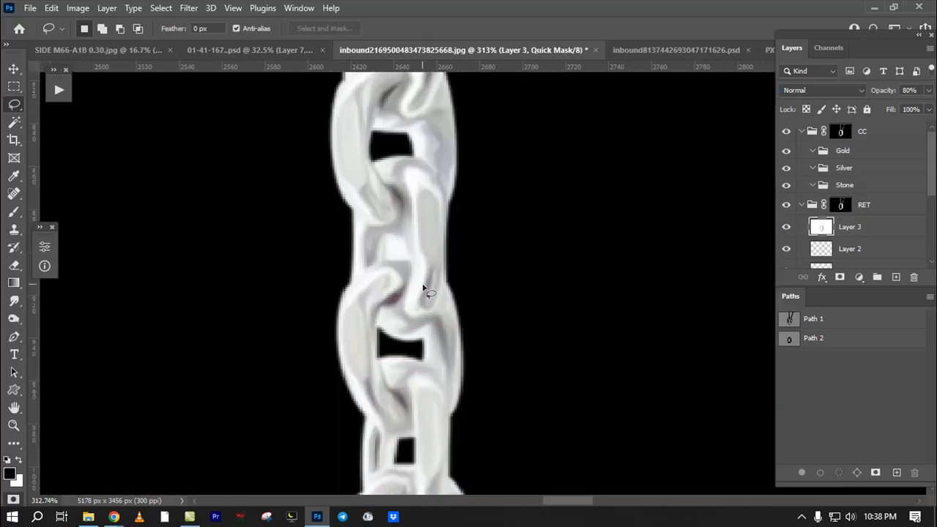
{"action": "key", "text": "q"}
{"action": "left_click_drag", "start_coordinate": [431, 167], "coordinate": [440, 399]}
{"action": "key", "text": "ctrl+d"}
Step: Clear the stray lasso selection and apply the Sharpen filter to Layer 3
{"action": "left_click_drag", "start_coordinate": [469, 330], "coordinate": [470, 337]}
{"action": "left_click_drag", "start_coordinate": [437, 155], "coordinate": [364, 188]}
{"action": "key", "text": "ctrl+d"}
{"action": "scroll", "coordinate": [451, 262], "scroll_direction": "up", "scroll_amount": 2}
{"action": "scroll", "coordinate": [451, 262], "scroll_direction": "up", "scroll_amount": 2}
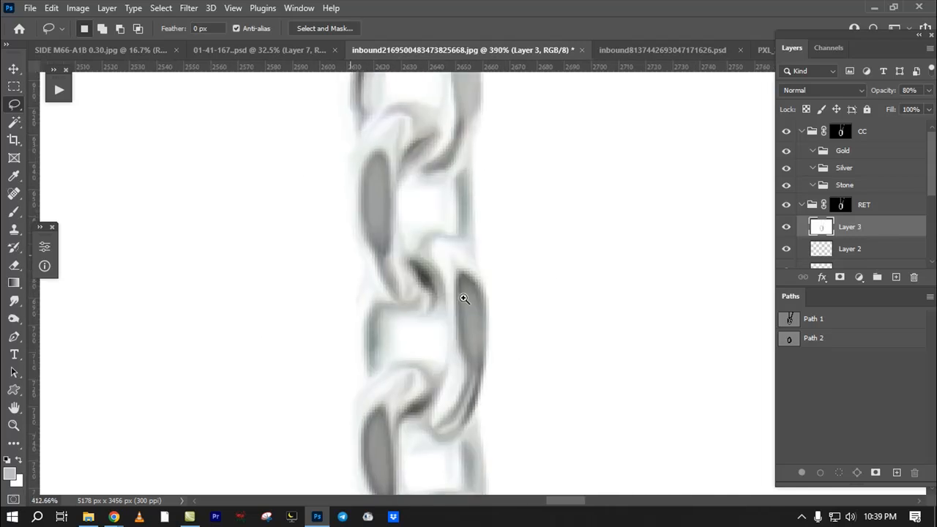
{"action": "scroll", "coordinate": [468, 289], "scroll_direction": "down", "scroll_amount": 2}
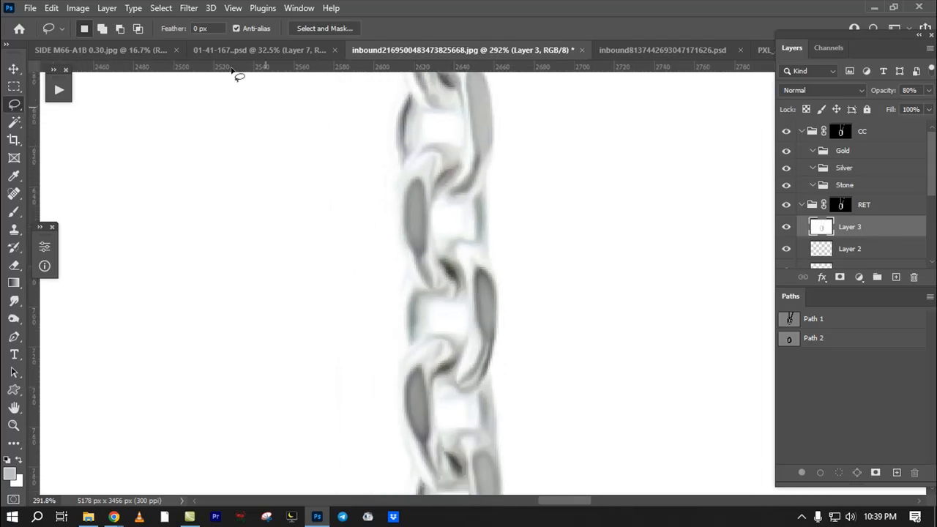
{"action": "left_click", "coordinate": [188, 8]}
{"action": "mouse_move", "coordinate": [207, 268]}
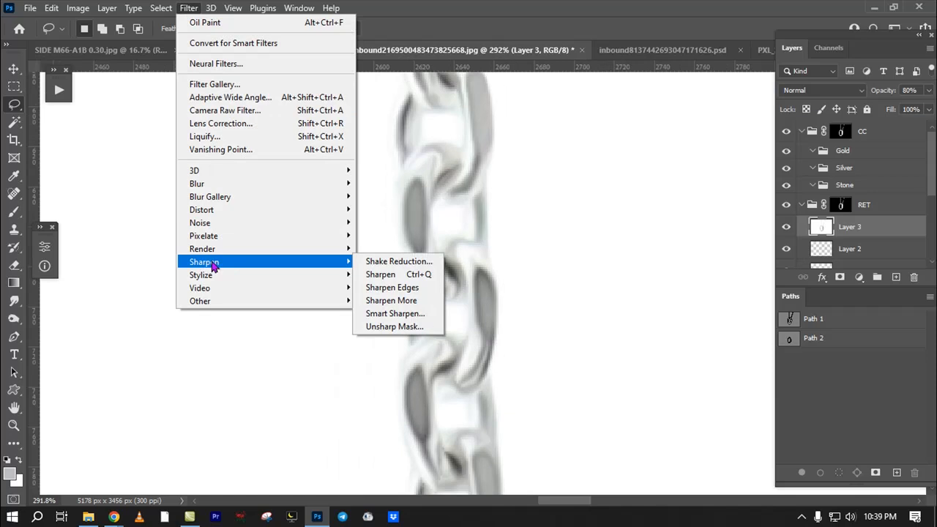
{"action": "left_click", "coordinate": [384, 276]}
Step: Examine the sharpened links along the left chain up close and in overview, clearing any stray lasso selections
{"action": "scroll", "coordinate": [527, 311], "scroll_direction": "up", "scroll_amount": 3}
{"action": "left_click_drag", "start_coordinate": [508, 308], "coordinate": [505, 424]}
{"action": "left_click_drag", "start_coordinate": [488, 300], "coordinate": [439, 314]}
{"action": "left_click_drag", "start_coordinate": [438, 151], "coordinate": [485, 257]}
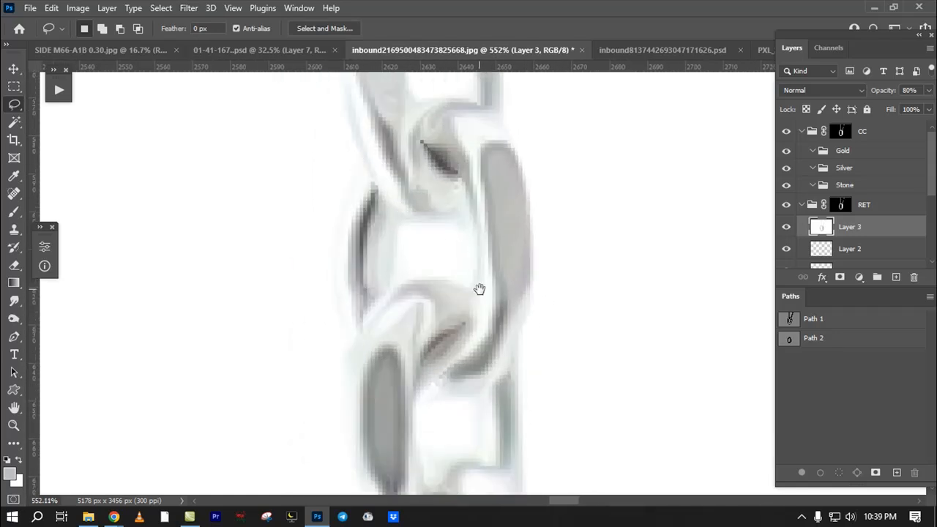
{"action": "left_click", "coordinate": [492, 228], "text": "ctrl"}
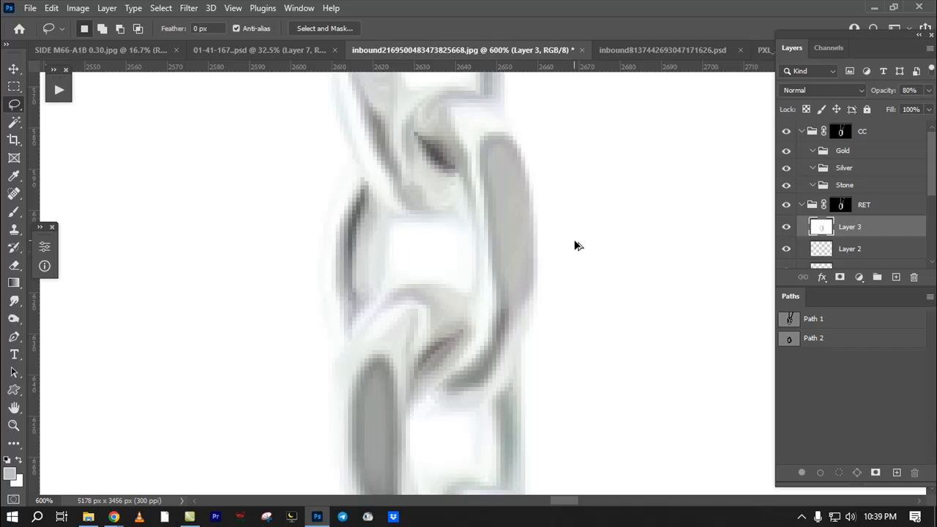
{"action": "left_click_drag", "start_coordinate": [517, 264], "coordinate": [424, 311]}
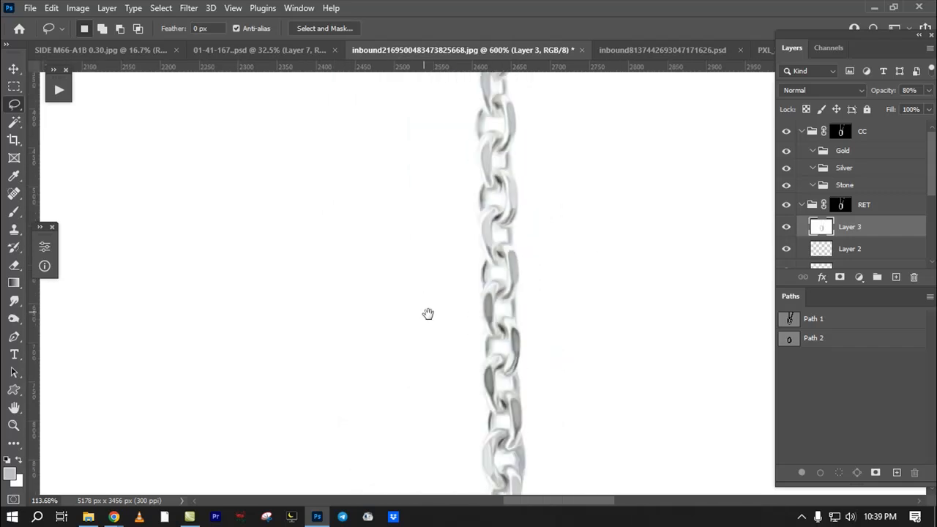
{"action": "left_click_drag", "start_coordinate": [514, 320], "coordinate": [463, 237]}
{"action": "left_click_drag", "start_coordinate": [491, 266], "coordinate": [506, 270]}
{"action": "left_click_drag", "start_coordinate": [484, 292], "coordinate": [484, 274]}
{"action": "mouse_move", "coordinate": [576, 268]}
{"action": "left_mouse_down"}
{"action": "mouse_move", "coordinate": [579, 421]}
{"action": "mouse_move", "coordinate": [330, 364]}
{"action": "mouse_move", "coordinate": [391, 127]}
{"action": "mouse_move", "coordinate": [416, 402]}
{"action": "mouse_move", "coordinate": [406, 202]}
{"action": "mouse_move", "coordinate": [498, 109]}
{"action": "mouse_move", "coordinate": [527, 417]}
{"action": "mouse_move", "coordinate": [485, 333]}
{"action": "mouse_move", "coordinate": [509, 95]}
{"action": "mouse_move", "coordinate": [605, 300]}
{"action": "left_mouse_up"}
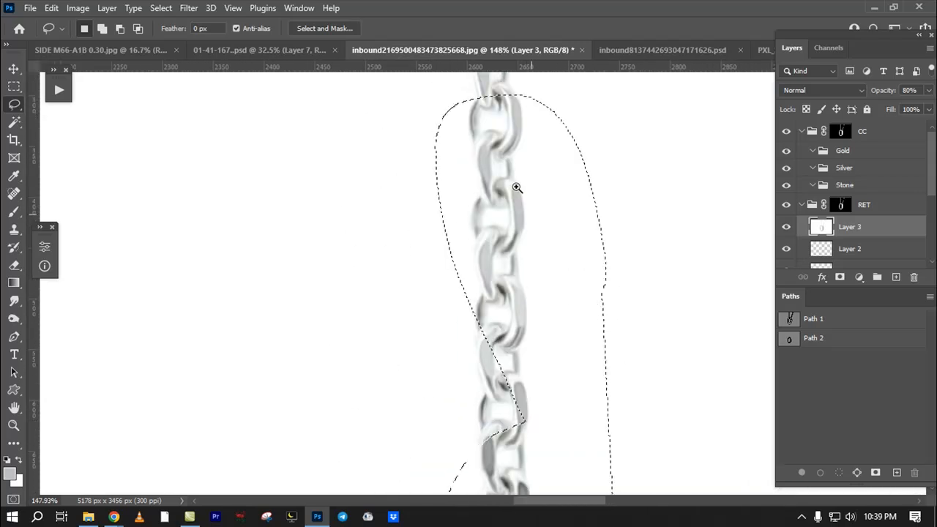
{"action": "left_click_drag", "start_coordinate": [524, 199], "coordinate": [521, 202]}
{"action": "key", "text": "ctrl+d"}
{"action": "scroll", "coordinate": [488, 293], "scroll_direction": "up", "scroll_amount": 5}
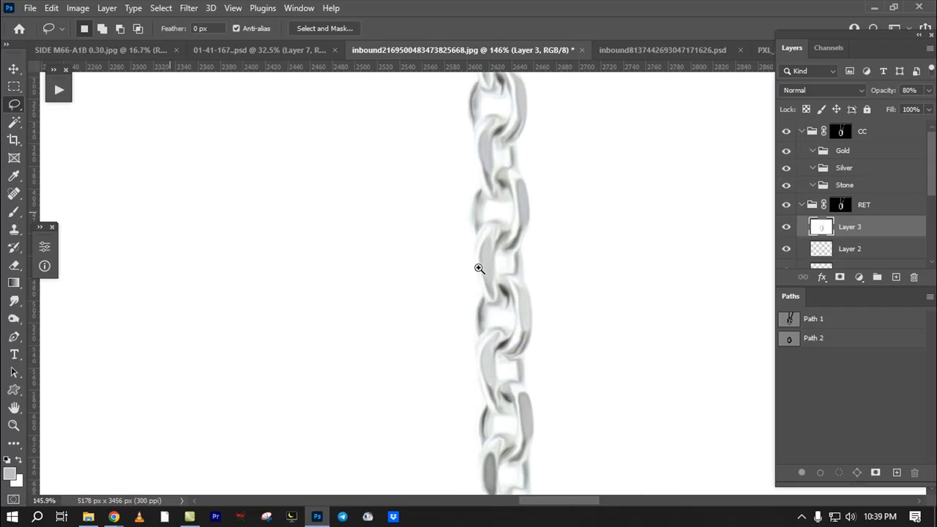
{"action": "mouse_move", "coordinate": [481, 189]}
{"action": "left_mouse_down"}
{"action": "mouse_move", "coordinate": [490, 205]}
{"action": "mouse_move", "coordinate": [461, 183]}
{"action": "left_mouse_up"}
{"action": "left_click_drag", "start_coordinate": [536, 286], "coordinate": [527, 211]}
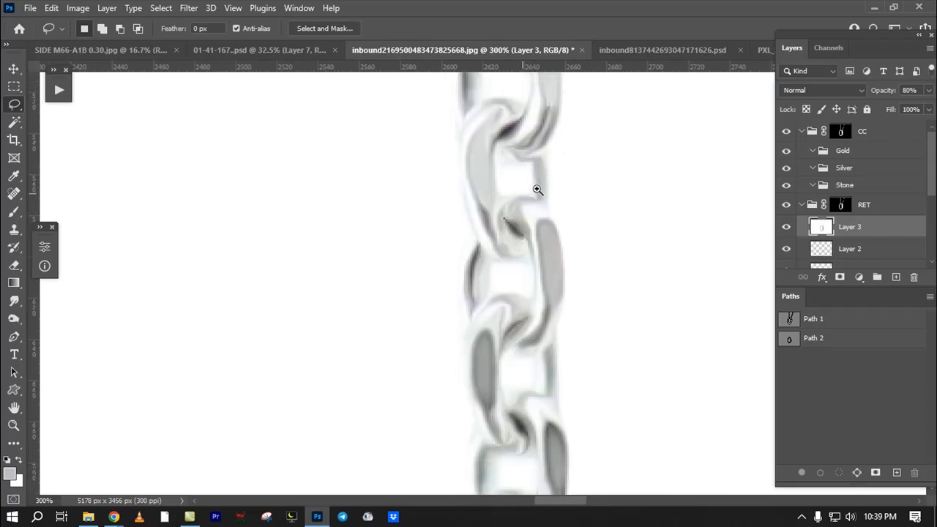
{"action": "scroll", "coordinate": [533, 194], "scroll_direction": "up", "scroll_amount": 3}
{"action": "mouse_move", "coordinate": [569, 157]}
{"action": "left_mouse_down"}
{"action": "mouse_move", "coordinate": [546, 207]}
{"action": "mouse_move", "coordinate": [583, 280]}
{"action": "mouse_move", "coordinate": [566, 157]}
{"action": "mouse_move", "coordinate": [528, 187]}
{"action": "mouse_move", "coordinate": [541, 230]}
{"action": "mouse_move", "coordinate": [569, 203]}
{"action": "mouse_move", "coordinate": [549, 164]}
{"action": "left_mouse_up"}
{"action": "mouse_move", "coordinate": [471, 217]}
{"action": "left_mouse_down"}
{"action": "mouse_move", "coordinate": [507, 163]}
{"action": "mouse_move", "coordinate": [506, 186]}
{"action": "mouse_move", "coordinate": [486, 165]}
{"action": "left_mouse_up"}
{"action": "scroll", "coordinate": [521, 265], "scroll_direction": "down", "scroll_amount": 3}
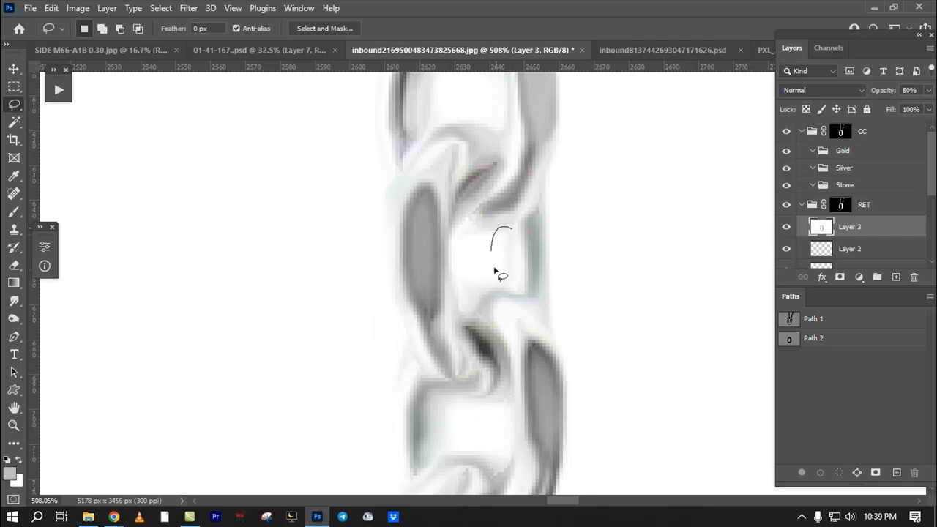
{"action": "left_click_drag", "start_coordinate": [495, 230], "coordinate": [516, 226]}
{"action": "left_click_drag", "start_coordinate": [486, 256], "coordinate": [491, 261]}
{"action": "key", "text": "ctrl+d"}
Step: Load Path 1 as a selection and add a new empty layer above Layer 3
{"action": "left_click", "coordinate": [790, 322], "text": "ctrl"}
{"action": "left_click_drag", "start_coordinate": [487, 291], "coordinate": [505, 353]}
{"action": "left_click_drag", "start_coordinate": [544, 295], "coordinate": [508, 320]}
{"action": "left_click", "coordinate": [896, 277]}
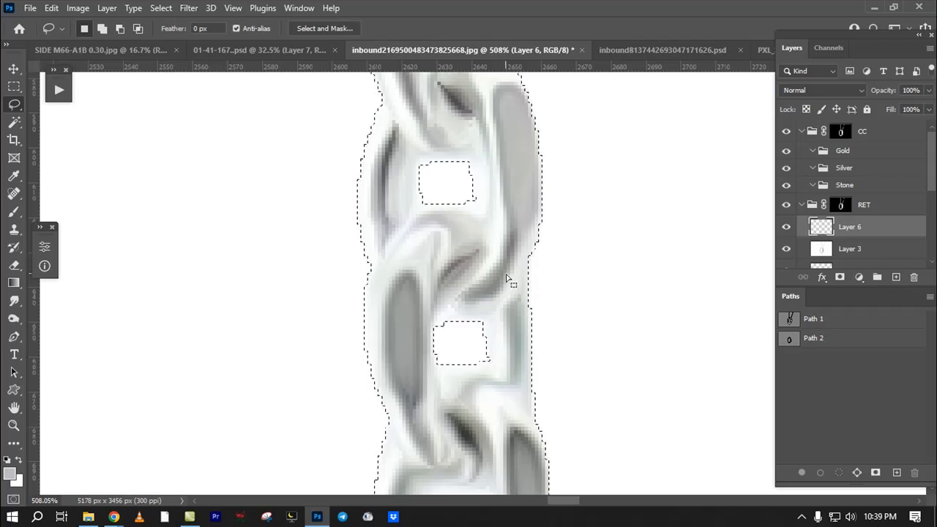
{"action": "key", "text": "m"}
{"action": "left_click_drag", "start_coordinate": [485, 249], "coordinate": [439, 252]}
{"action": "key", "text": "ctrl+d"}
{"action": "left_click_drag", "start_coordinate": [856, 233], "coordinate": [913, 277]}
{"action": "key", "text": "ctrl+z"}
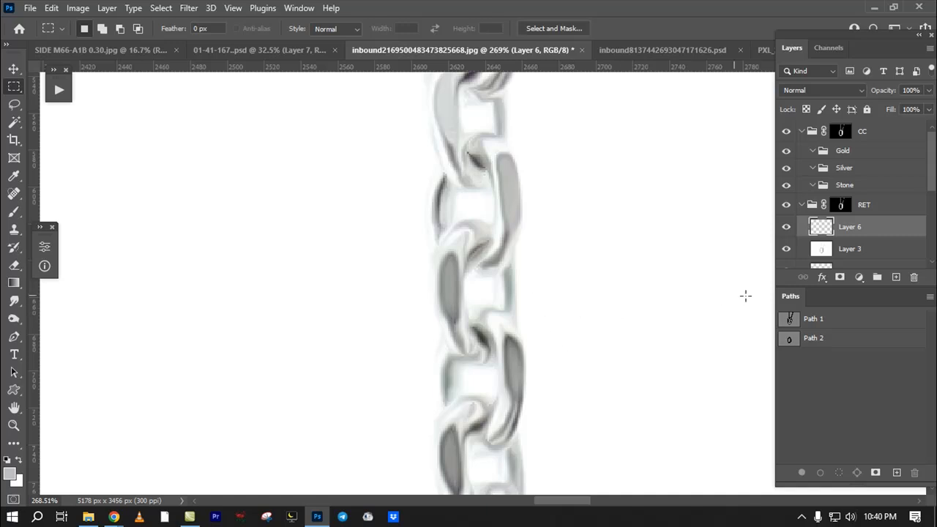
Step: Load Path 1 as a selection again and open the Stroke settings for it on the new layer
{"action": "left_click", "coordinate": [793, 320], "text": "ctrl"}
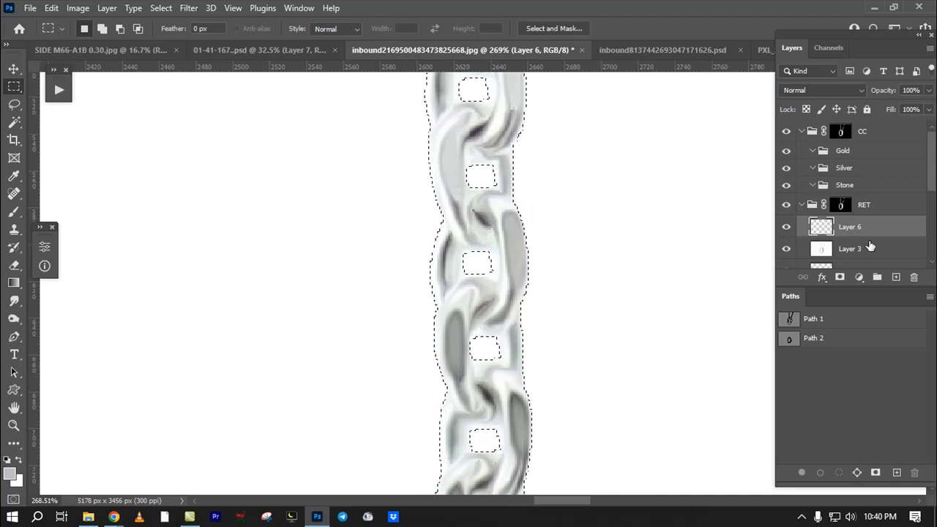
{"action": "left_click", "coordinate": [12, 89]}
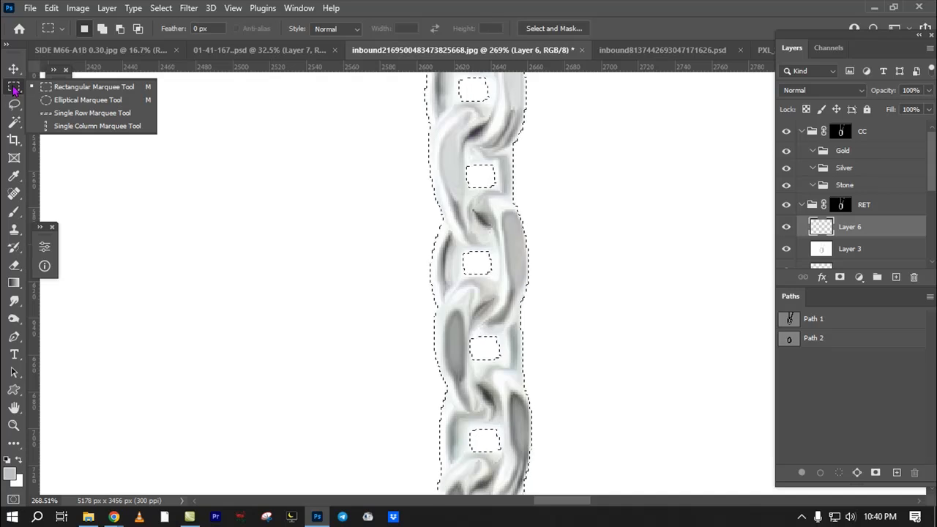
{"action": "left_click", "coordinate": [14, 89]}
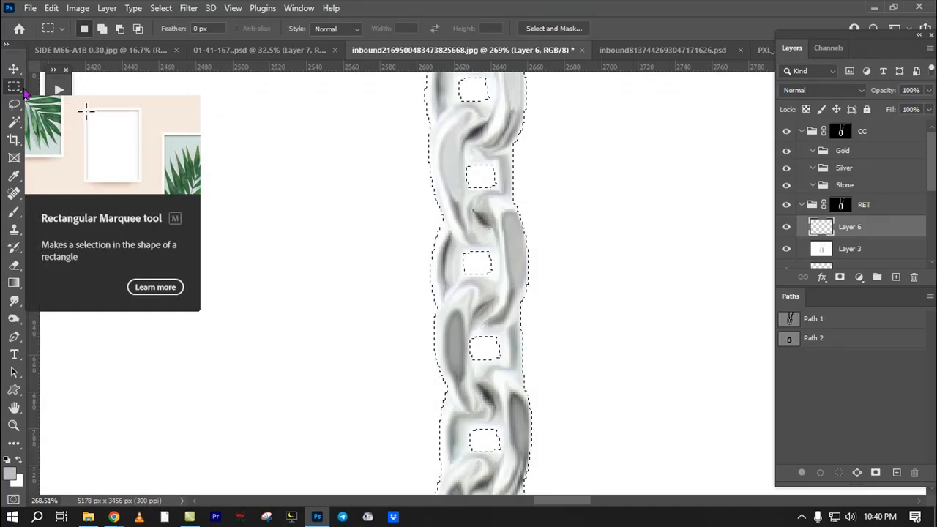
{"action": "right_click", "coordinate": [476, 220]}
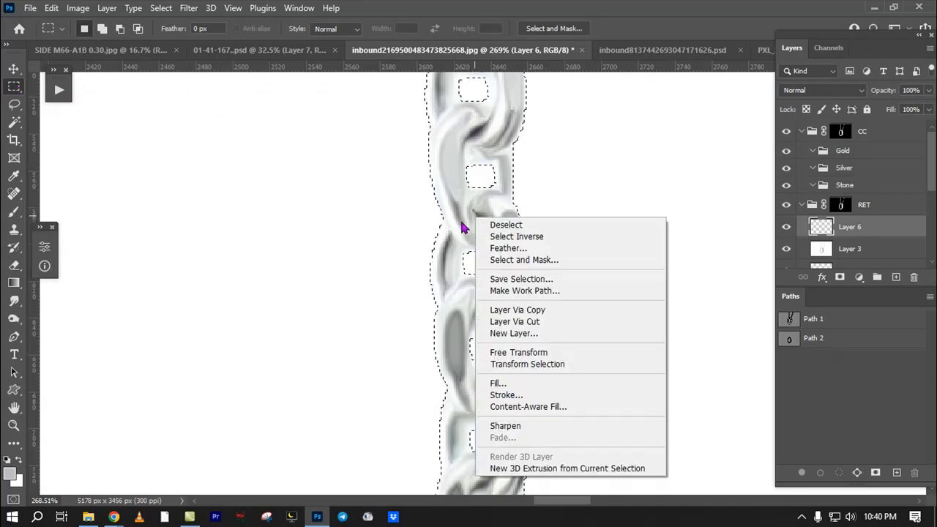
{"action": "left_click", "coordinate": [506, 396]}
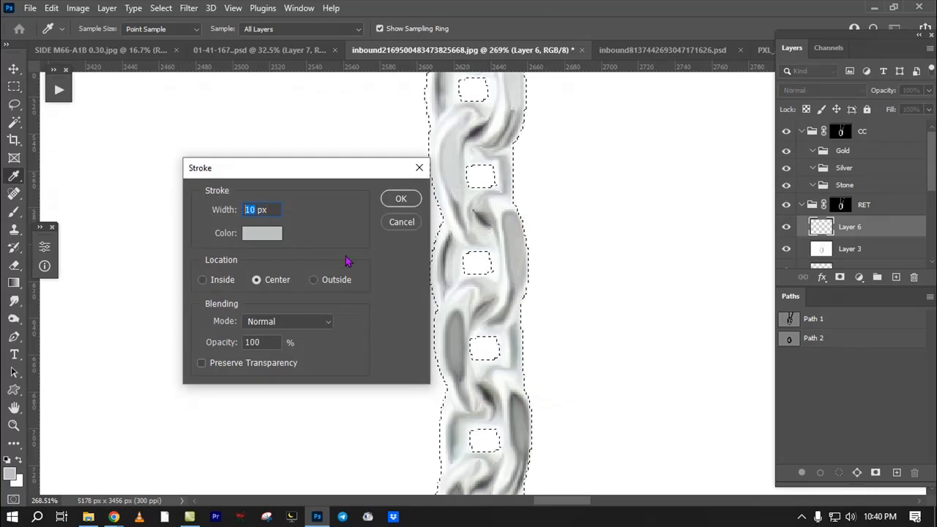
Step: Stroke the chain selection with a 1 px centered line in black (000000), and deselect
{"action": "type", "text": "1"}
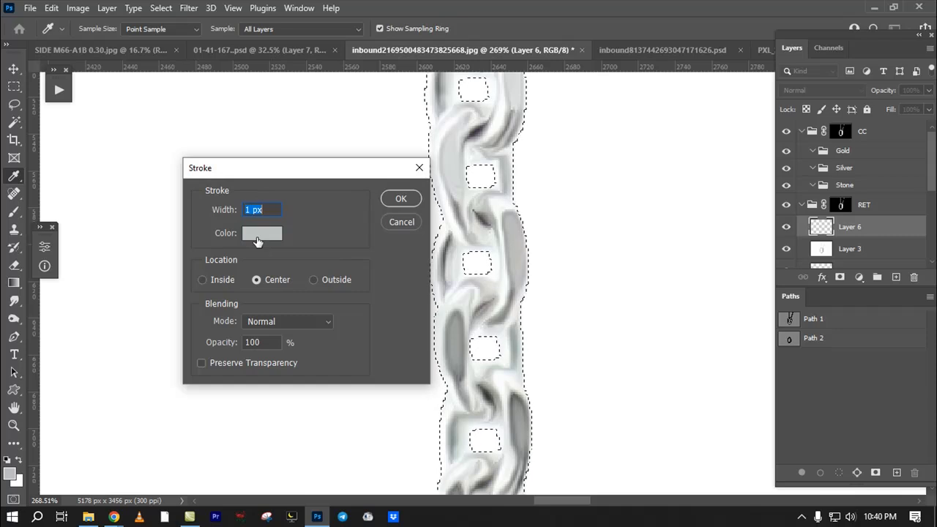
{"action": "left_click", "coordinate": [261, 234]}
{"action": "type", "text": "000000"}
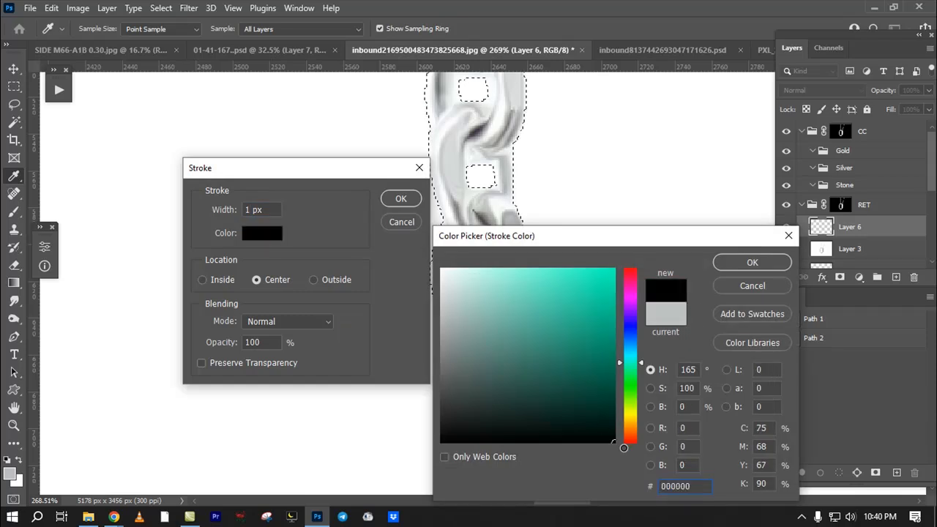
{"action": "left_click", "coordinate": [754, 263]}
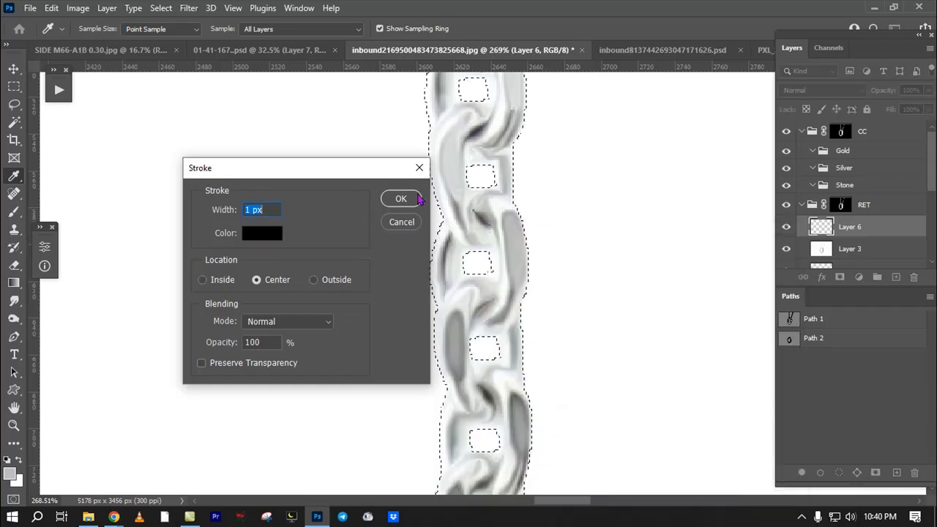
{"action": "left_click", "coordinate": [405, 203]}
{"action": "key", "text": "ctrl+d"}
Step: Soften the outline on Layer 6 with a 1-pixel Gaussian Blur and lower the layer's opacity to 74%
{"action": "mouse_move", "coordinate": [492, 218]}
{"action": "left_mouse_down"}
{"action": "mouse_move", "coordinate": [499, 298]}
{"action": "mouse_move", "coordinate": [431, 318]}
{"action": "mouse_move", "coordinate": [462, 338]}
{"action": "mouse_move", "coordinate": [472, 476]}
{"action": "left_mouse_up"}
{"action": "left_click_drag", "start_coordinate": [504, 259], "coordinate": [529, 282]}
{"action": "left_click_drag", "start_coordinate": [516, 198], "coordinate": [492, 311]}
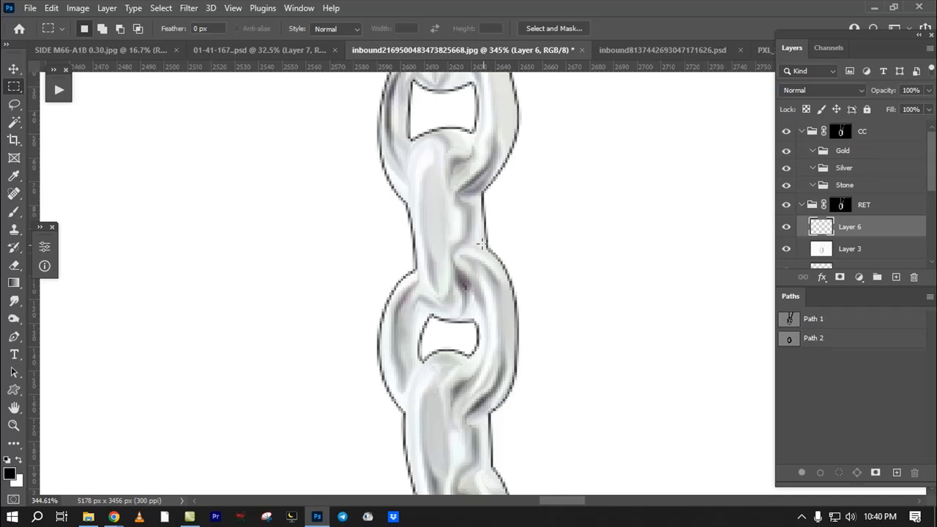
{"action": "left_click", "coordinate": [188, 9]}
{"action": "mouse_move", "coordinate": [219, 184]}
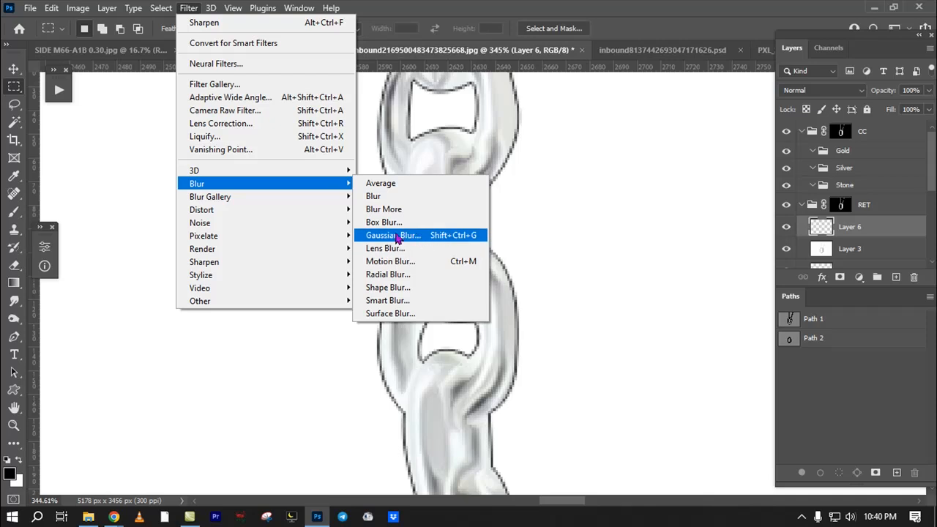
{"action": "left_click", "coordinate": [405, 242]}
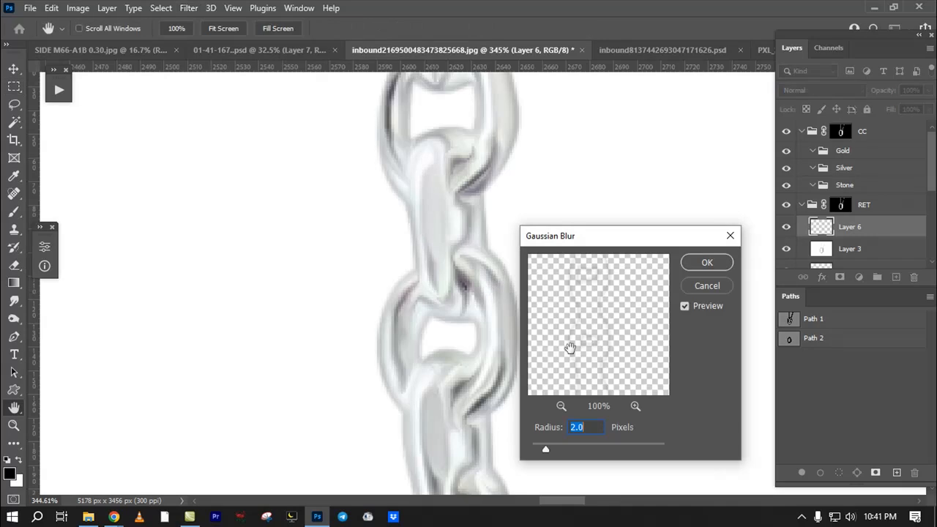
{"action": "left_click_drag", "start_coordinate": [635, 242], "coordinate": [685, 223]}
{"action": "type", "text": "1"}
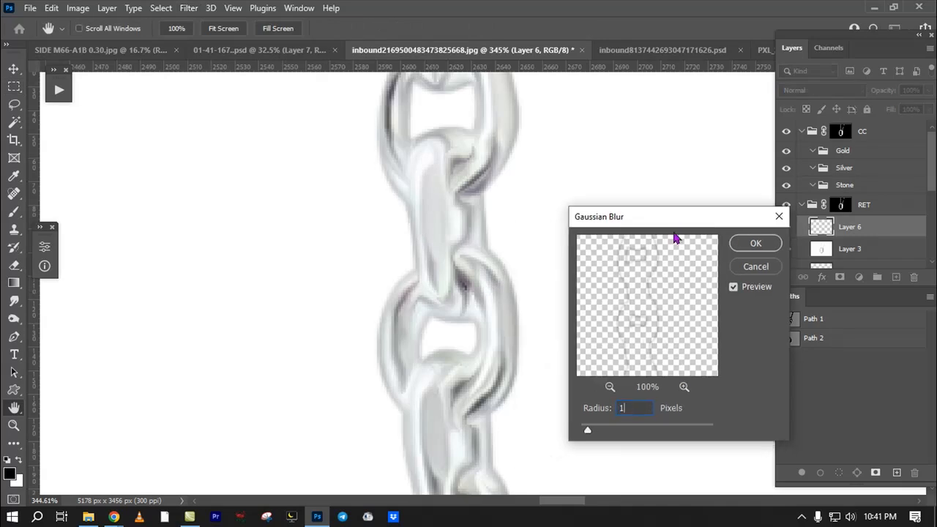
{"action": "left_click", "coordinate": [754, 244]}
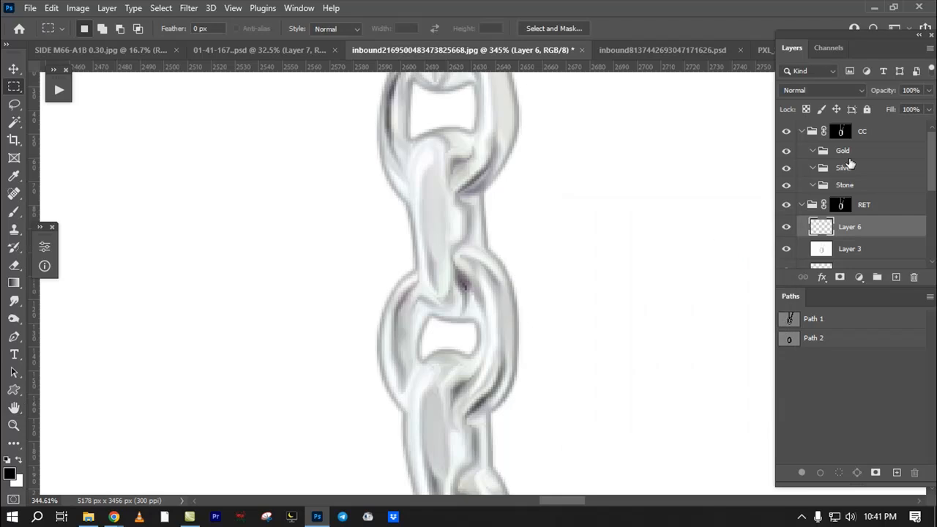
{"action": "left_click_drag", "start_coordinate": [882, 91], "coordinate": [860, 92]}
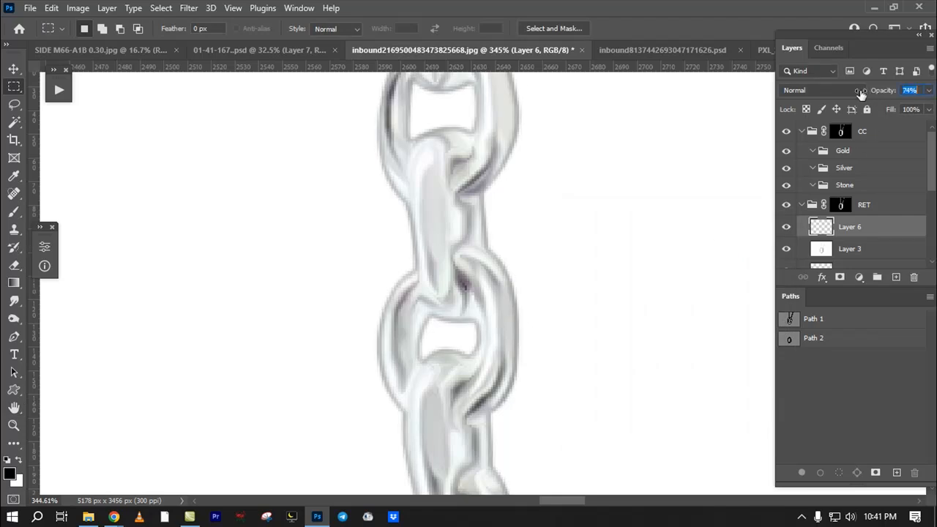
{"action": "mouse_move", "coordinate": [113, 517]}
{"action": "left_click", "coordinate": [85, 480]}
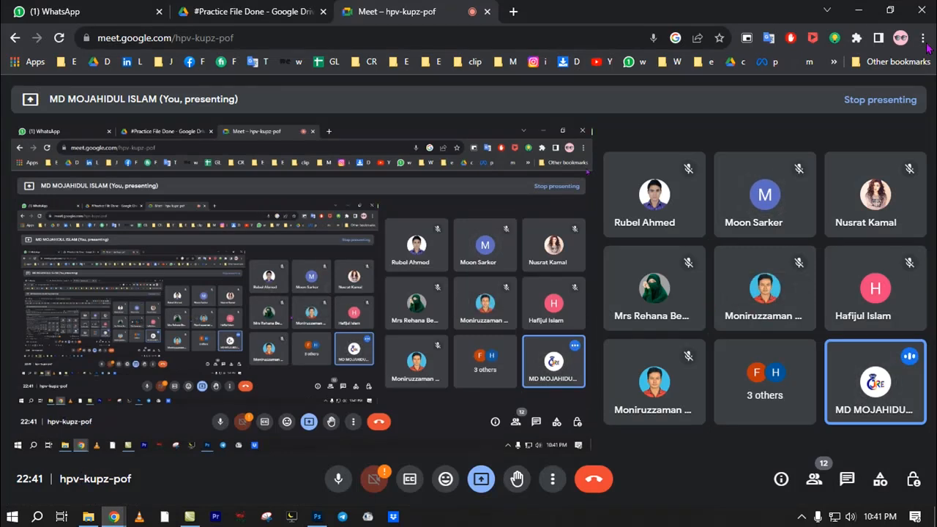
{"action": "left_click", "coordinate": [862, 11]}
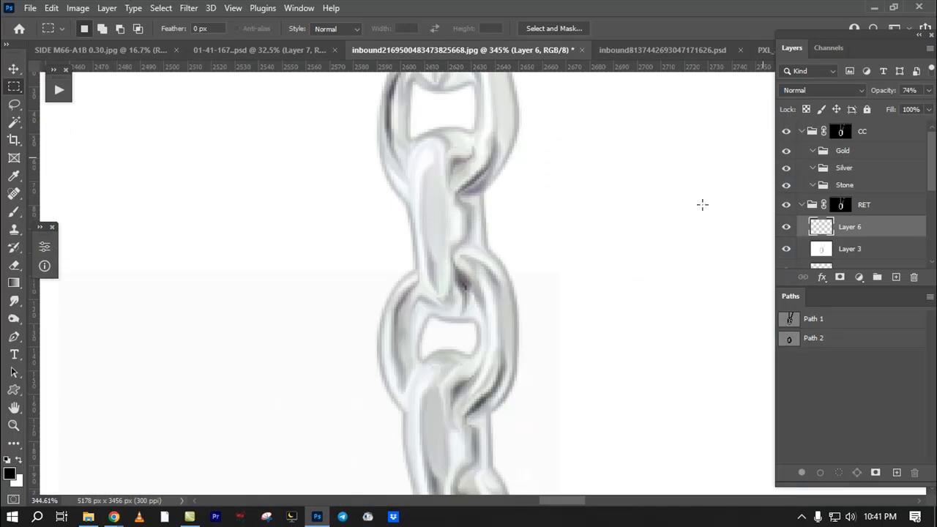
Step: Compare the chain without and with the outline layer, and set Layer 6's opacity to 50%
{"action": "left_click", "coordinate": [788, 228]}
{"action": "left_click", "coordinate": [787, 229]}
{"action": "type", "text": "50"}
{"action": "key", "text": "Return"}
Step: Inspect the left chain's edges up close with Layer 6 hidden and shown again, clearing any stray lasso selection
{"action": "left_click_drag", "start_coordinate": [502, 277], "coordinate": [501, 396]}
{"action": "left_click_drag", "start_coordinate": [516, 297], "coordinate": [489, 297]}
{"action": "left_click_drag", "start_coordinate": [513, 447], "coordinate": [508, 227]}
{"action": "left_click_drag", "start_coordinate": [518, 366], "coordinate": [549, 370]}
{"action": "left_click_drag", "start_coordinate": [533, 366], "coordinate": [547, 246]}
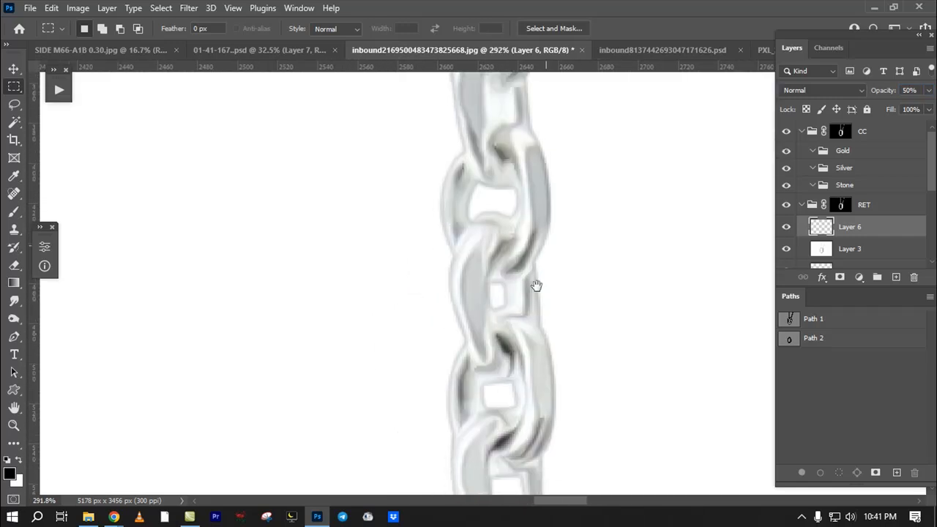
{"action": "left_click", "coordinate": [786, 227]}
{"action": "scroll", "coordinate": [565, 215], "scroll_direction": "up", "scroll_amount": 6}
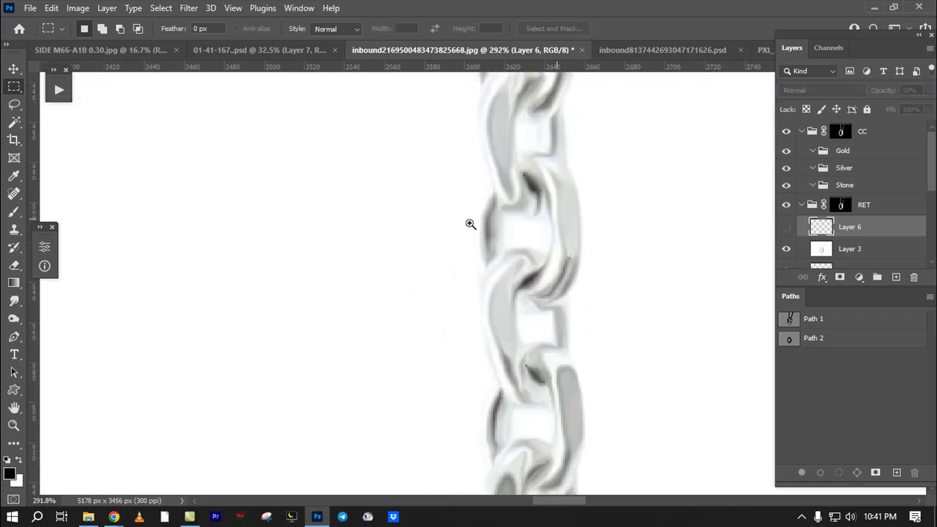
{"action": "left_click_drag", "start_coordinate": [496, 180], "coordinate": [489, 224]}
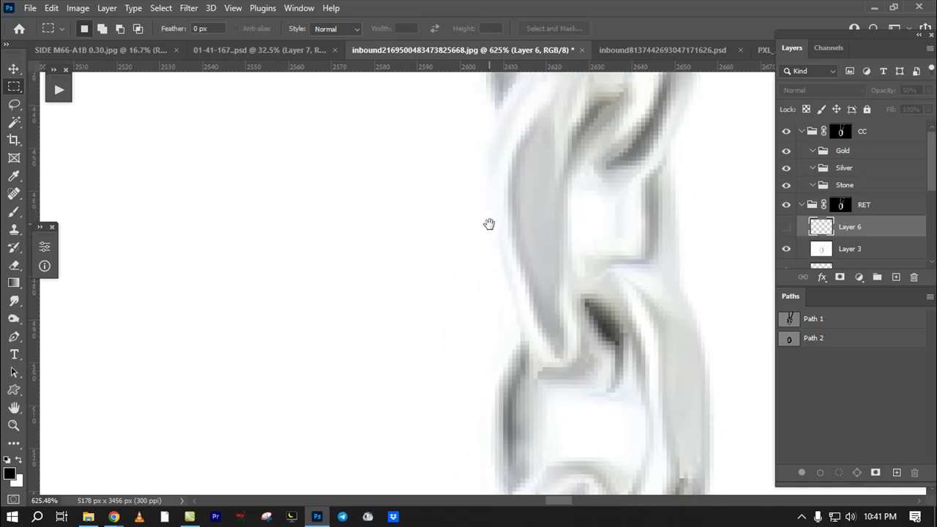
{"action": "key", "text": "l"}
{"action": "mouse_move", "coordinate": [466, 173]}
{"action": "left_mouse_down"}
{"action": "mouse_move", "coordinate": [476, 320]}
{"action": "mouse_move", "coordinate": [469, 140]}
{"action": "mouse_move", "coordinate": [437, 195]}
{"action": "left_mouse_up"}
{"action": "key", "text": "ctrl+d"}
{"action": "left_click", "coordinate": [787, 227]}
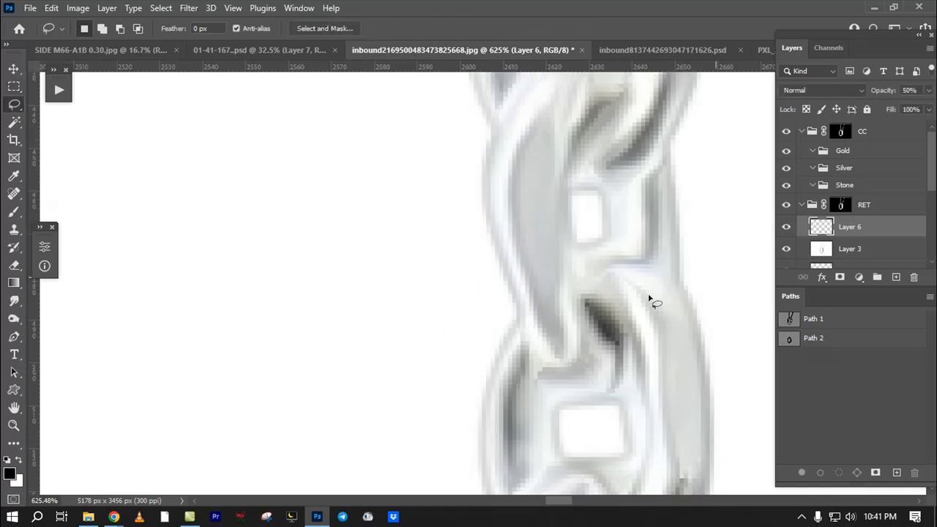
Step: Examine the outlined links of the left chain in close-up and along its whole length, clearing stray lasso selections
{"action": "left_click_drag", "start_coordinate": [521, 237], "coordinate": [487, 263]}
{"action": "mouse_move", "coordinate": [471, 180]}
{"action": "left_mouse_down"}
{"action": "mouse_move", "coordinate": [462, 268]}
{"action": "mouse_move", "coordinate": [479, 182]}
{"action": "mouse_move", "coordinate": [427, 212]}
{"action": "left_mouse_up"}
{"action": "left_click_drag", "start_coordinate": [458, 336], "coordinate": [464, 184]}
{"action": "double_click", "coordinate": [464, 184]}
{"action": "left_click_drag", "start_coordinate": [432, 215], "coordinate": [385, 278]}
{"action": "key", "text": "ctrl+d"}
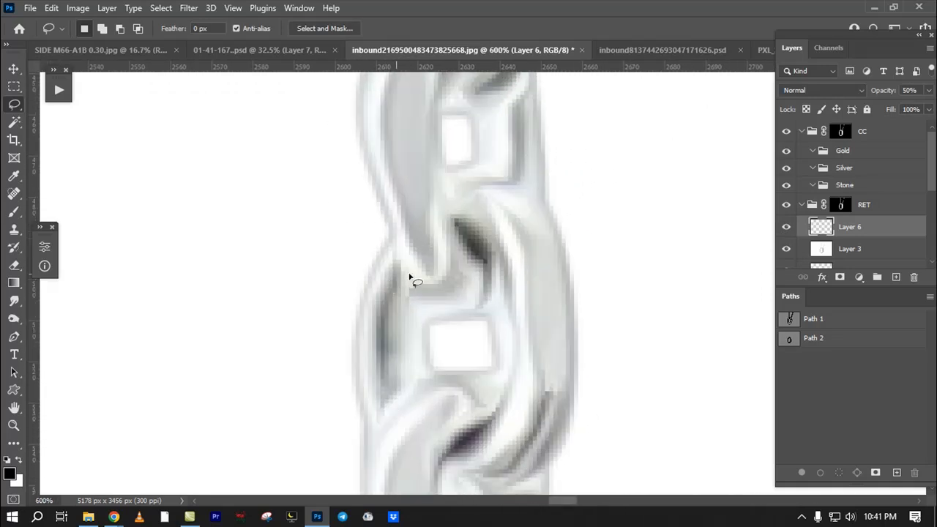
{"action": "scroll", "coordinate": [465, 259], "scroll_direction": "down", "scroll_amount": 10}
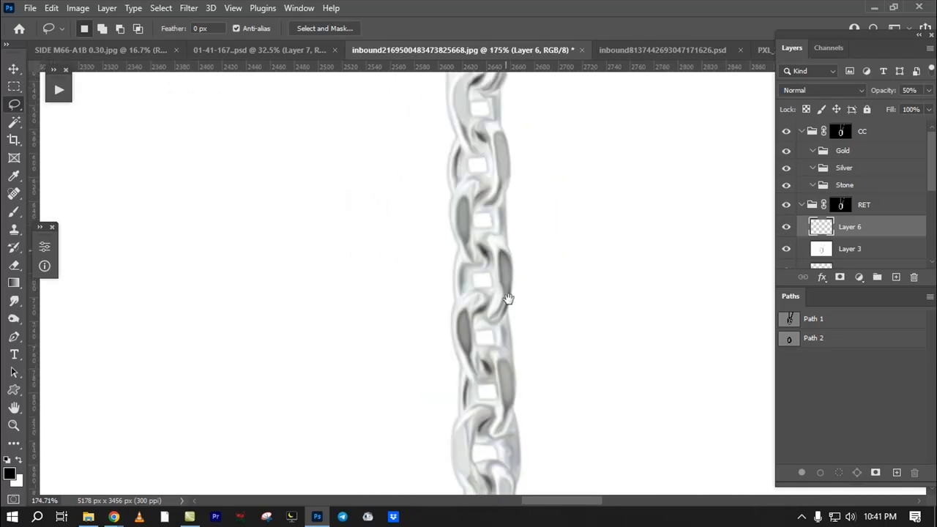
{"action": "left_click_drag", "start_coordinate": [501, 319], "coordinate": [514, 126]}
{"action": "left_click_drag", "start_coordinate": [483, 439], "coordinate": [503, 299]}
{"action": "scroll", "coordinate": [471, 303], "scroll_direction": "down", "scroll_amount": 1}
{"action": "left_click_drag", "start_coordinate": [516, 148], "coordinate": [485, 276]}
{"action": "scroll", "coordinate": [484, 275], "scroll_direction": "up", "scroll_amount": 5}
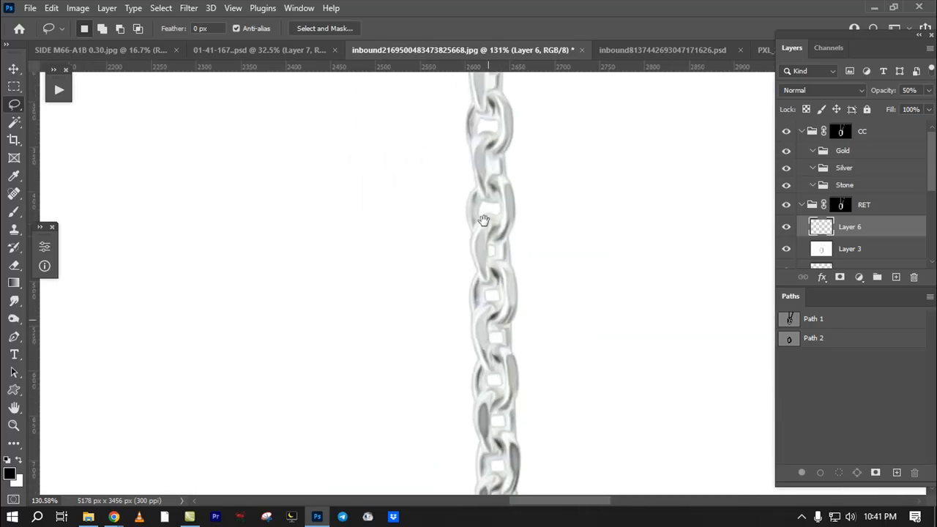
{"action": "mouse_move", "coordinate": [433, 167]}
{"action": "left_mouse_down"}
{"action": "mouse_move", "coordinate": [450, 192]}
{"action": "mouse_move", "coordinate": [435, 165]}
{"action": "left_mouse_up"}
{"action": "left_click_drag", "start_coordinate": [394, 223], "coordinate": [388, 334]}
{"action": "key", "text": "ctrl+d"}
{"action": "scroll", "coordinate": [484, 284], "scroll_direction": "down", "scroll_amount": 5}
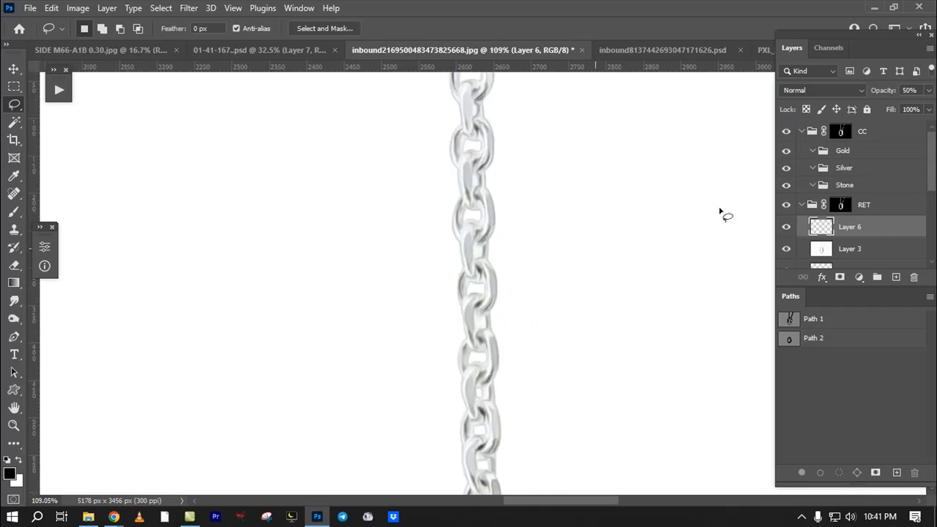
Step: Delete Layer 6, Layer 3, Layer 2 and Layer 1 from the RET group
{"action": "scroll", "coordinate": [847, 228], "scroll_direction": "down", "scroll_amount": 2}
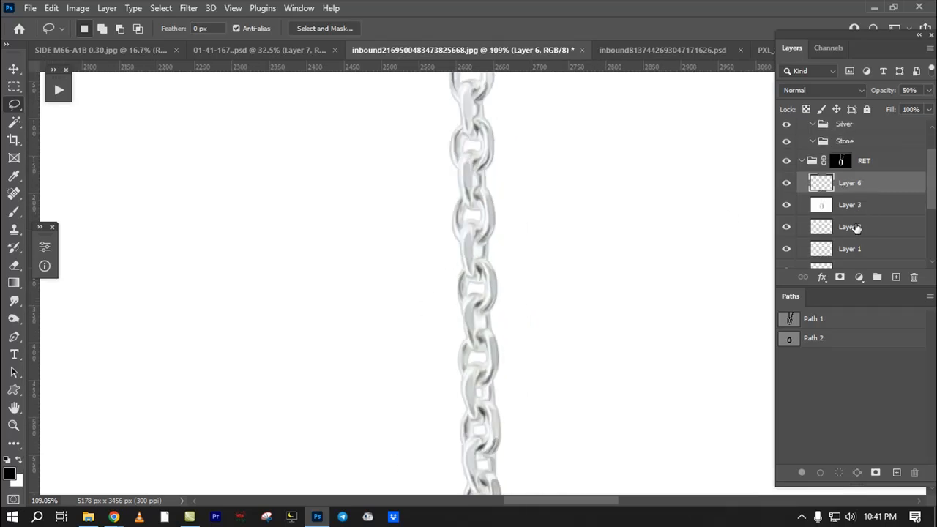
{"action": "left_click", "coordinate": [856, 227], "text": "shift"}
{"action": "left_click_drag", "start_coordinate": [874, 235], "coordinate": [914, 276]}
{"action": "left_click_drag", "start_coordinate": [508, 218], "coordinate": [501, 328]}
{"action": "scroll", "coordinate": [500, 327], "scroll_direction": "down", "scroll_amount": 3}
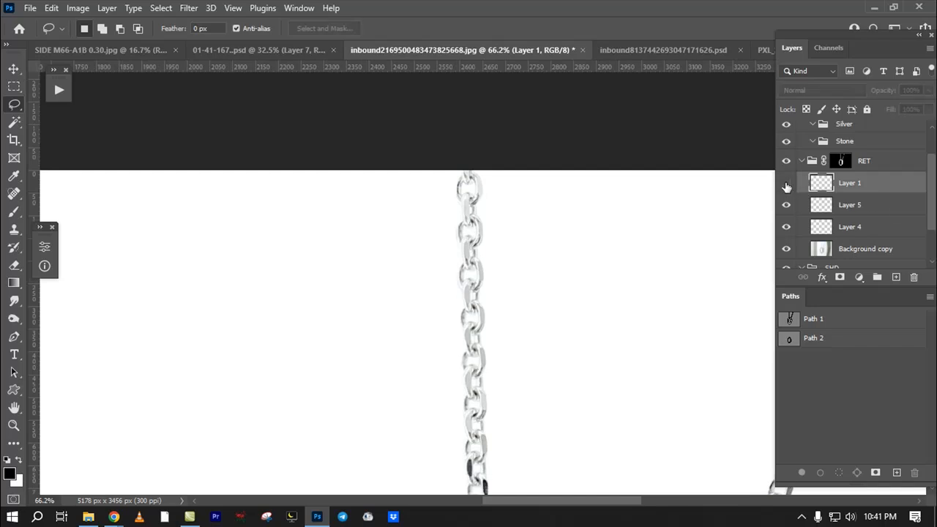
{"action": "scroll", "coordinate": [410, 252], "scroll_direction": "down", "scroll_amount": 2}
{"action": "left_click_drag", "start_coordinate": [868, 190], "coordinate": [913, 277]}
Step: Look over both unretouched chains, briefly displaying Path 1 on them
{"action": "scroll", "coordinate": [569, 276], "scroll_direction": "down", "scroll_amount": 1}
{"action": "left_click", "coordinate": [818, 322]}
{"action": "left_click", "coordinate": [825, 397]}
{"action": "scroll", "coordinate": [399, 405], "scroll_direction": "down", "scroll_amount": 3}
{"action": "mouse_move", "coordinate": [309, 215]}
{"action": "left_mouse_down"}
{"action": "mouse_move", "coordinate": [540, 333]}
{"action": "mouse_move", "coordinate": [525, 271]}
{"action": "mouse_move", "coordinate": [547, 374]}
{"action": "mouse_move", "coordinate": [284, 470]}
{"action": "mouse_move", "coordinate": [204, 219]}
{"action": "left_mouse_up"}
{"action": "scroll", "coordinate": [539, 334], "scroll_direction": "down", "scroll_amount": 3}
{"action": "scroll", "coordinate": [207, 377], "scroll_direction": "up", "scroll_amount": 8}
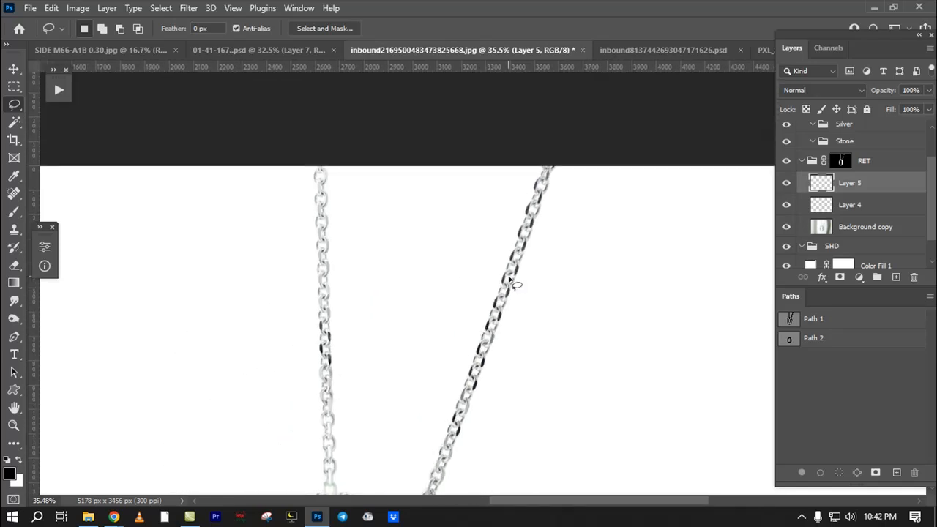
{"action": "left_click_drag", "start_coordinate": [527, 350], "coordinate": [544, 337]}
{"action": "scroll", "coordinate": [556, 251], "scroll_direction": "up", "scroll_amount": 1}
{"action": "left_click_drag", "start_coordinate": [560, 261], "coordinate": [601, 207]}
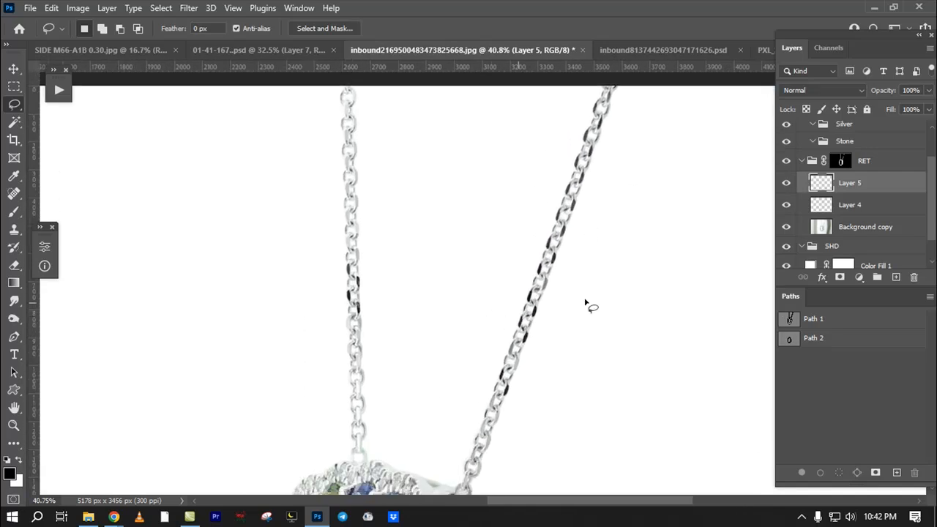
Step: Display Path 1, lasso a loose area around the right chain, and hide the path again
{"action": "left_click", "coordinate": [814, 323]}
{"action": "left_click_drag", "start_coordinate": [573, 304], "coordinate": [571, 285]}
{"action": "left_click_drag", "start_coordinate": [521, 326], "coordinate": [473, 344]}
{"action": "mouse_move", "coordinate": [484, 95]}
{"action": "left_mouse_down"}
{"action": "mouse_move", "coordinate": [412, 417]}
{"action": "mouse_move", "coordinate": [615, 368]}
{"action": "mouse_move", "coordinate": [505, 92]}
{"action": "mouse_move", "coordinate": [440, 412]}
{"action": "mouse_move", "coordinate": [739, 156]}
{"action": "mouse_move", "coordinate": [651, 93]}
{"action": "left_mouse_up"}
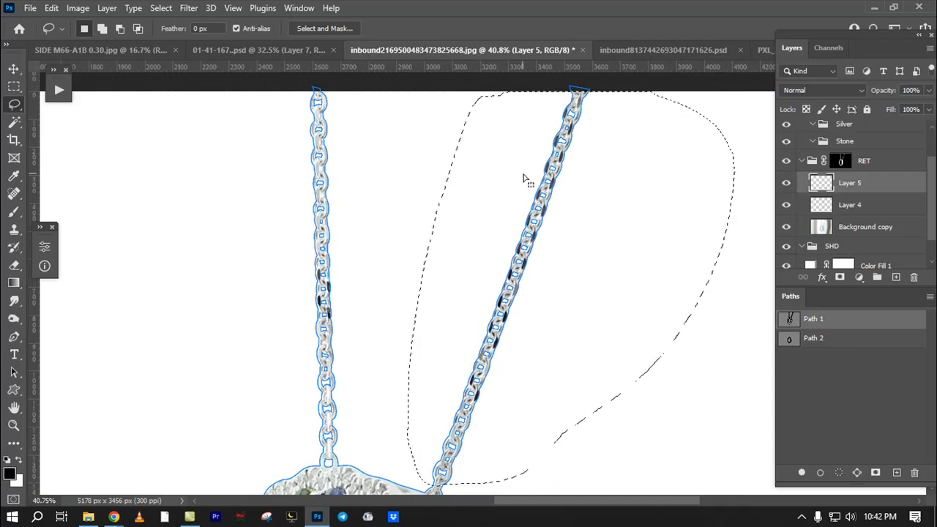
{"action": "left_click", "coordinate": [802, 376]}
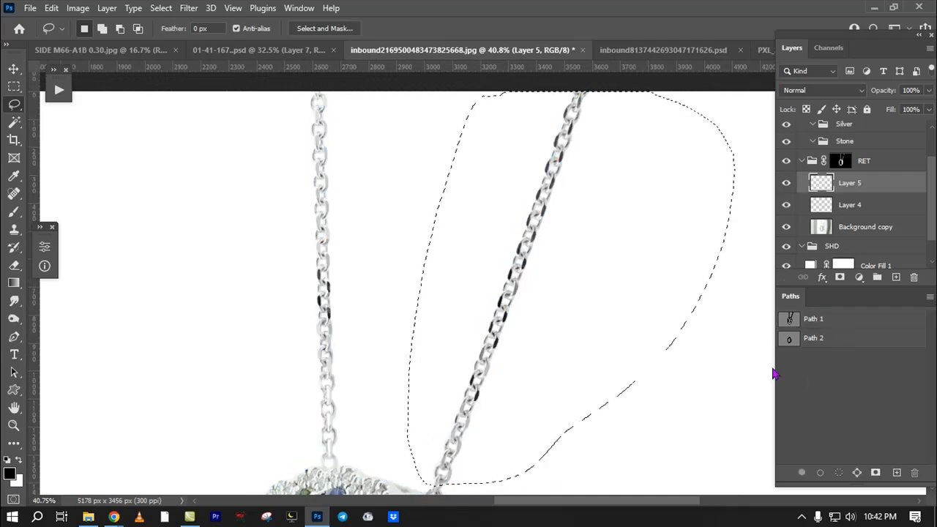
Step: View Path 1 in the inbound8137442693047171626.psd pendant file, check the PXL necklace photo, and return to the inbound2169500483473825668.jpg document
{"action": "left_click", "coordinate": [612, 52]}
{"action": "left_click", "coordinate": [802, 321]}
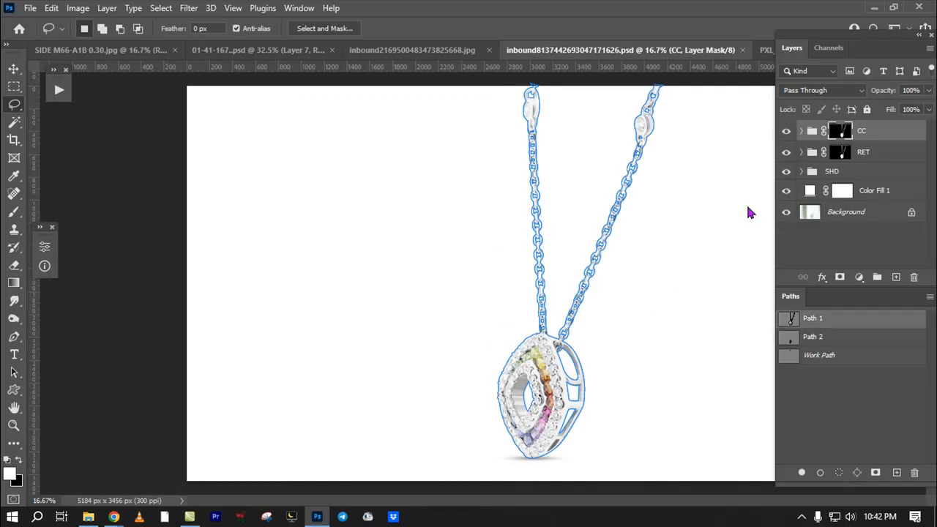
{"action": "left_click", "coordinate": [765, 50]}
{"action": "left_click", "coordinate": [615, 50]}
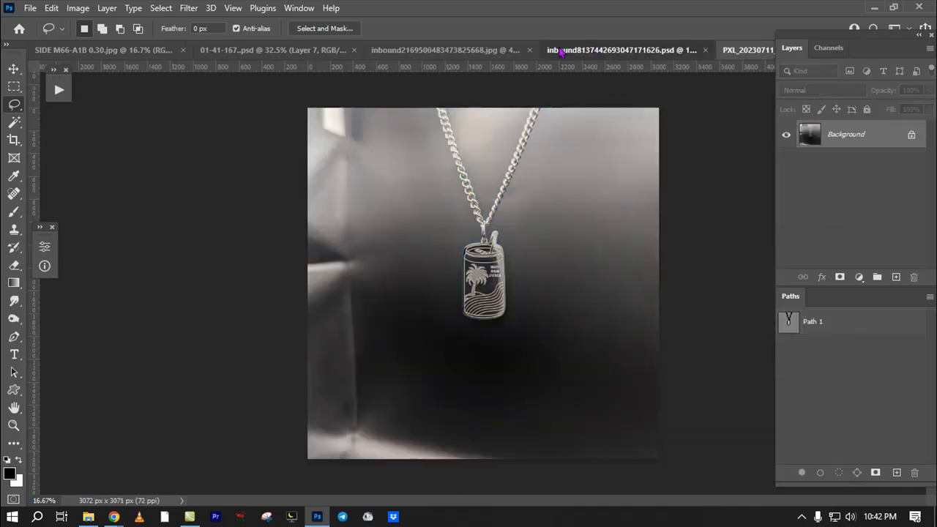
{"action": "left_click", "coordinate": [486, 52]}
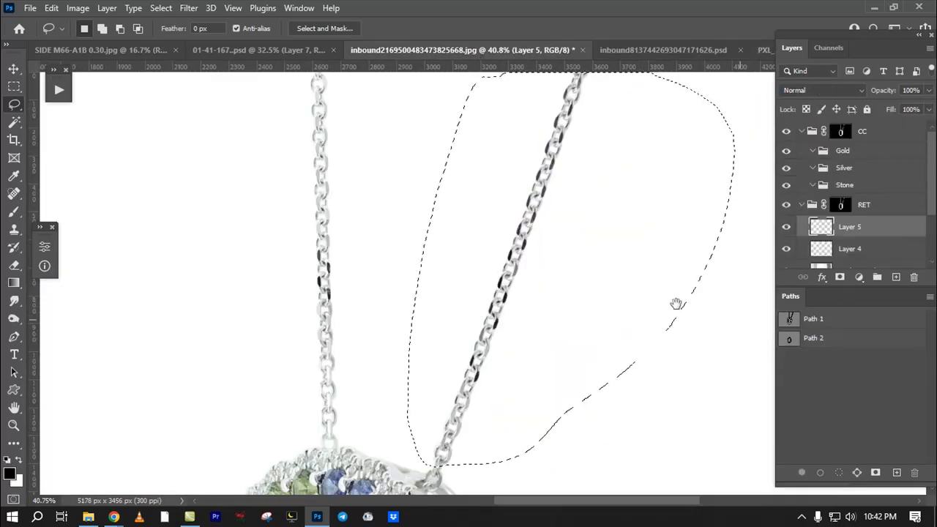
Step: Preview the selection as a quick mask and redraw the lasso more closely around the right chain
{"action": "scroll", "coordinate": [519, 307], "scroll_direction": "down", "scroll_amount": 4}
{"action": "key", "text": "q"}
{"action": "key", "text": "q"}
{"action": "mouse_move", "coordinate": [525, 153]}
{"action": "left_mouse_down"}
{"action": "mouse_move", "coordinate": [470, 323]}
{"action": "mouse_move", "coordinate": [464, 422]}
{"action": "mouse_move", "coordinate": [607, 244]}
{"action": "mouse_move", "coordinate": [465, 144]}
{"action": "mouse_move", "coordinate": [392, 168]}
{"action": "left_mouse_up"}
{"action": "left_click_drag", "start_coordinate": [419, 205], "coordinate": [368, 203]}
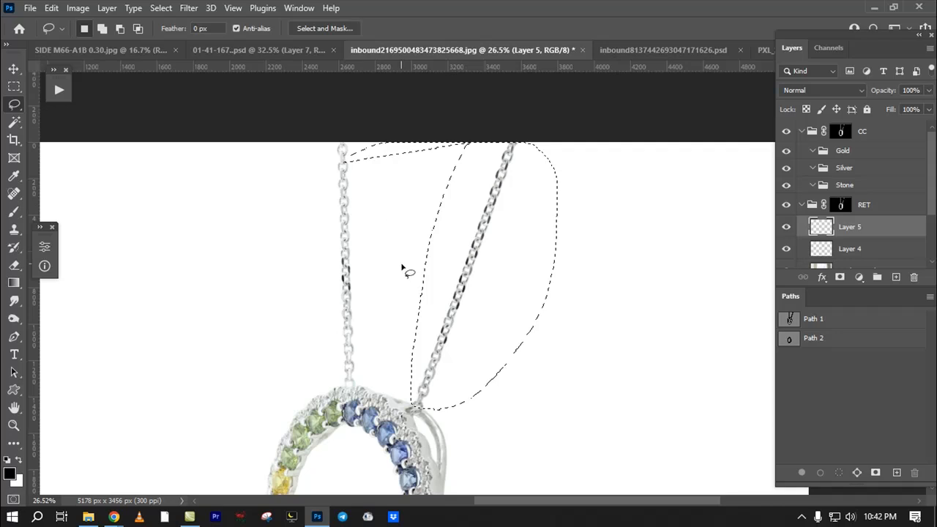
{"action": "scroll", "coordinate": [425, 252], "scroll_direction": "up", "scroll_amount": 2}
{"action": "mouse_move", "coordinate": [352, 236]}
{"action": "left_mouse_down"}
{"action": "mouse_move", "coordinate": [233, 179]}
{"action": "mouse_move", "coordinate": [219, 258]}
{"action": "left_mouse_up"}
{"action": "mouse_move", "coordinate": [513, 115]}
{"action": "left_mouse_down"}
{"action": "mouse_move", "coordinate": [395, 397]}
{"action": "mouse_move", "coordinate": [405, 446]}
{"action": "mouse_move", "coordinate": [488, 404]}
{"action": "mouse_move", "coordinate": [561, 253]}
{"action": "mouse_move", "coordinate": [555, 114]}
{"action": "mouse_move", "coordinate": [484, 132]}
{"action": "mouse_move", "coordinate": [455, 177]}
{"action": "mouse_move", "coordinate": [448, 233]}
{"action": "left_mouse_up"}
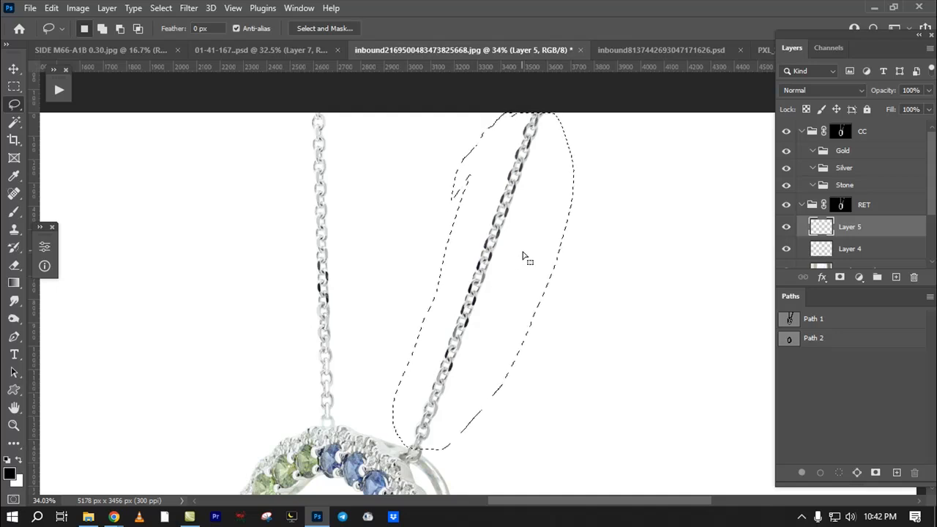
Step: Delete the left chain's outlines from Path 1 and load the remaining path as a selection
{"action": "left_click_drag", "start_coordinate": [513, 240], "coordinate": [471, 246]}
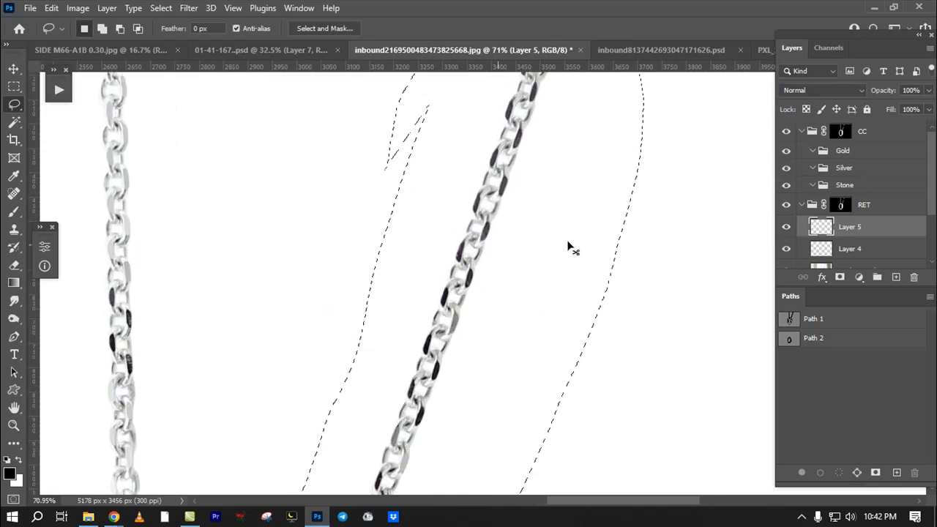
{"action": "left_click", "coordinate": [789, 325]}
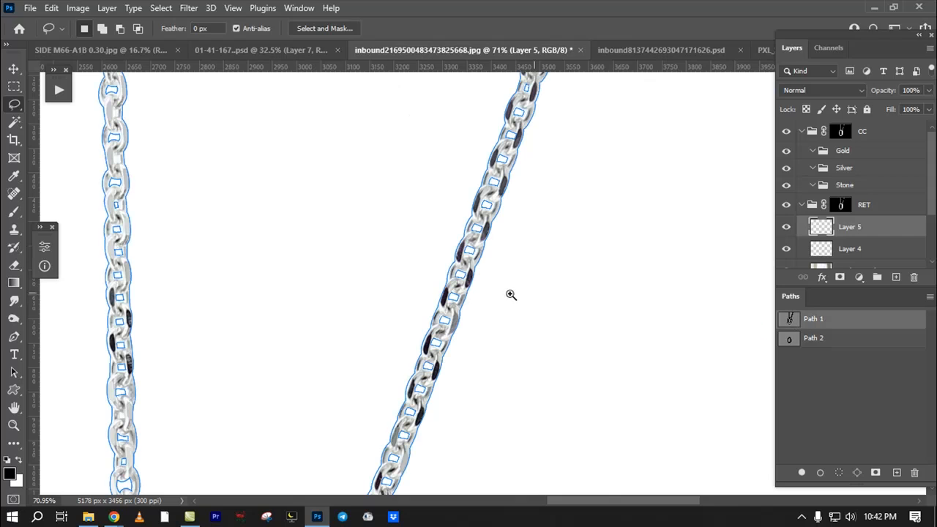
{"action": "scroll", "coordinate": [476, 315], "scroll_direction": "down", "scroll_amount": 5}
{"action": "key", "text": "p"}
{"action": "left_click_drag", "start_coordinate": [289, 137], "coordinate": [292, 421]}
{"action": "key", "text": "Delete"}
{"action": "key", "text": "Delete"}
{"action": "key", "text": "Delete"}
{"action": "left_click", "coordinate": [319, 448]}
{"action": "key", "text": "ctrl+Return"}
Step: Preview the selection of the right chain and pendant as a quick mask several times, and deselect it
{"action": "key", "text": "q"}
{"action": "key", "text": "q"}
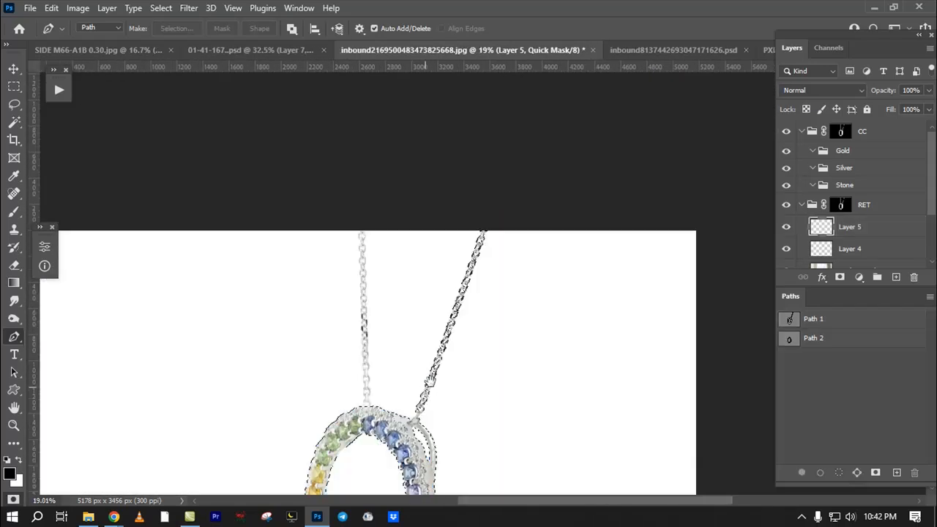
{"action": "left_click_drag", "start_coordinate": [425, 386], "coordinate": [512, 203]}
{"action": "key", "text": "q"}
{"action": "key", "text": "q"}
{"action": "left_click_drag", "start_coordinate": [487, 374], "coordinate": [498, 374]}
{"action": "key", "text": "q"}
{"action": "key", "text": "q"}
{"action": "key", "text": "l"}
{"action": "key", "text": "ctrl+d"}
{"action": "mouse_move", "coordinate": [431, 347]}
{"action": "left_mouse_down"}
{"action": "mouse_move", "coordinate": [591, 213]}
{"action": "mouse_move", "coordinate": [429, 255]}
{"action": "mouse_move", "coordinate": [432, 348]}
{"action": "left_mouse_up"}
{"action": "left_click_drag", "start_coordinate": [304, 212], "coordinate": [274, 211]}
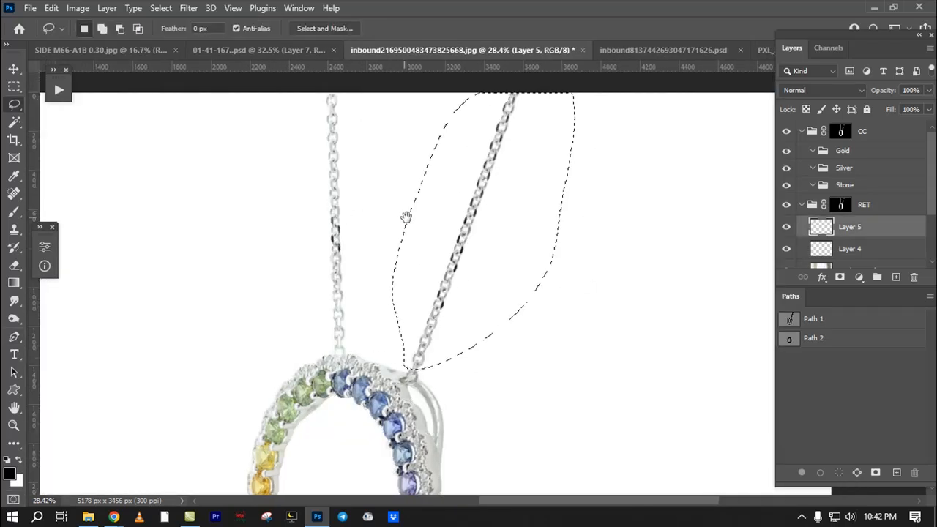
{"action": "left_click", "coordinate": [469, 317]}
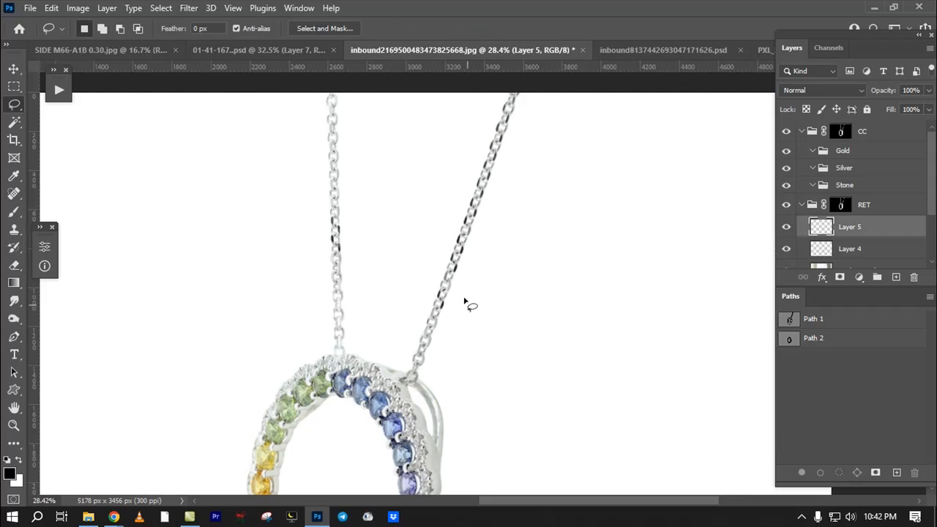
Step: Add a new empty layer above Layer 5 and set the Brush tool's flow to 36% for the right chain's upper links
{"action": "left_click_drag", "start_coordinate": [497, 232], "coordinate": [509, 235]}
{"action": "mouse_move", "coordinate": [509, 253]}
{"action": "left_mouse_down"}
{"action": "mouse_move", "coordinate": [517, 309]}
{"action": "mouse_move", "coordinate": [516, 254]}
{"action": "left_mouse_up"}
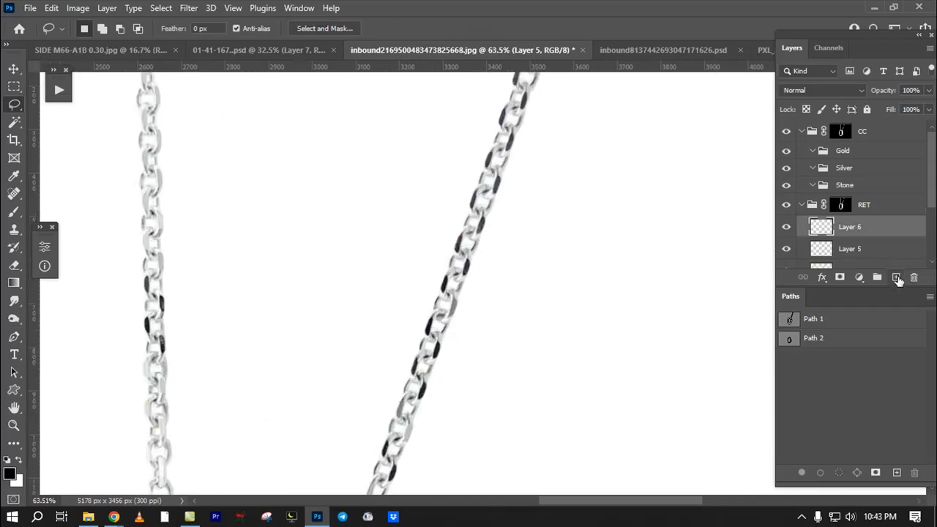
{"action": "left_click", "coordinate": [14, 212]}
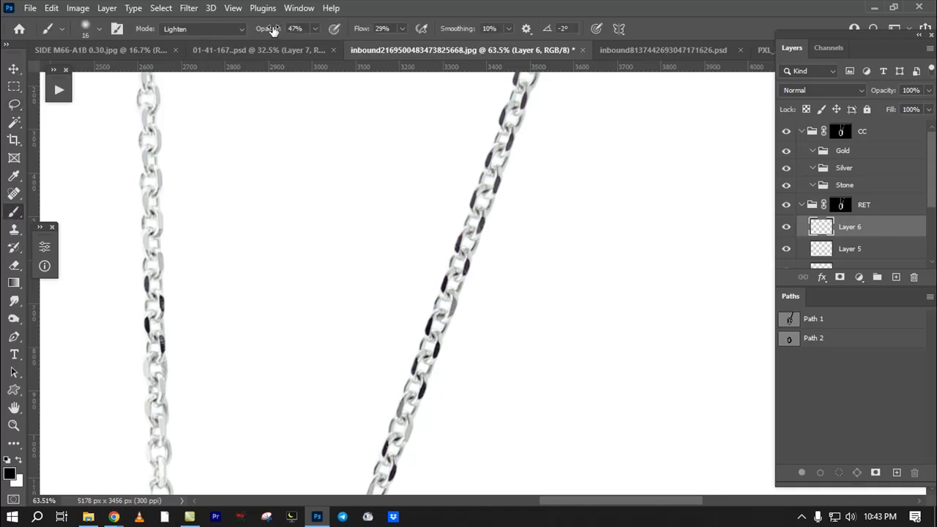
{"action": "left_click_drag", "start_coordinate": [370, 32], "coordinate": [379, 33]}
{"action": "left_click_drag", "start_coordinate": [516, 111], "coordinate": [536, 330]}
{"action": "left_click_drag", "start_coordinate": [537, 329], "coordinate": [558, 295]}
{"action": "scroll", "coordinate": [558, 263], "scroll_direction": "up", "scroll_amount": 3}
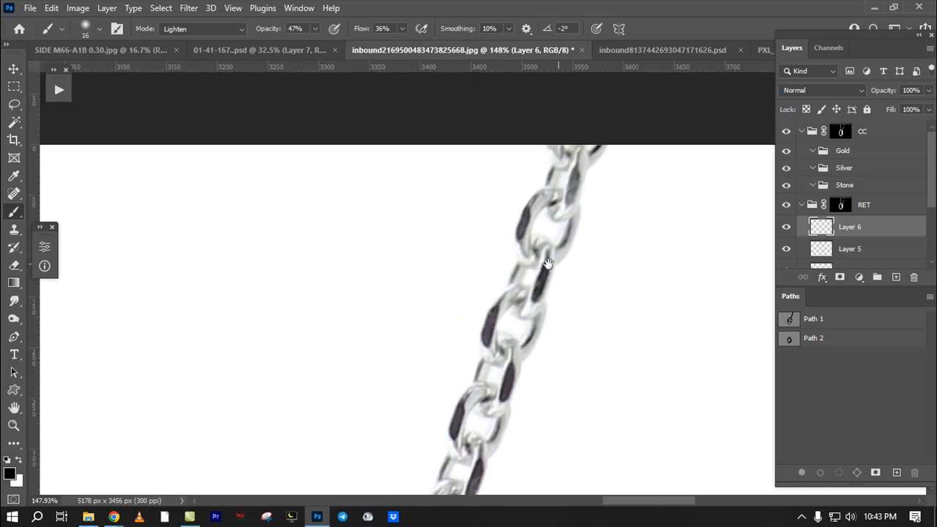
Step: Lighten the dark faces of the right chain's uppermost links with a sampled light grey, lowering the brush to 40% opacity and 20% flow
{"action": "left_click", "coordinate": [532, 306], "text": "alt"}
{"action": "left_click_drag", "start_coordinate": [546, 275], "coordinate": [538, 297]}
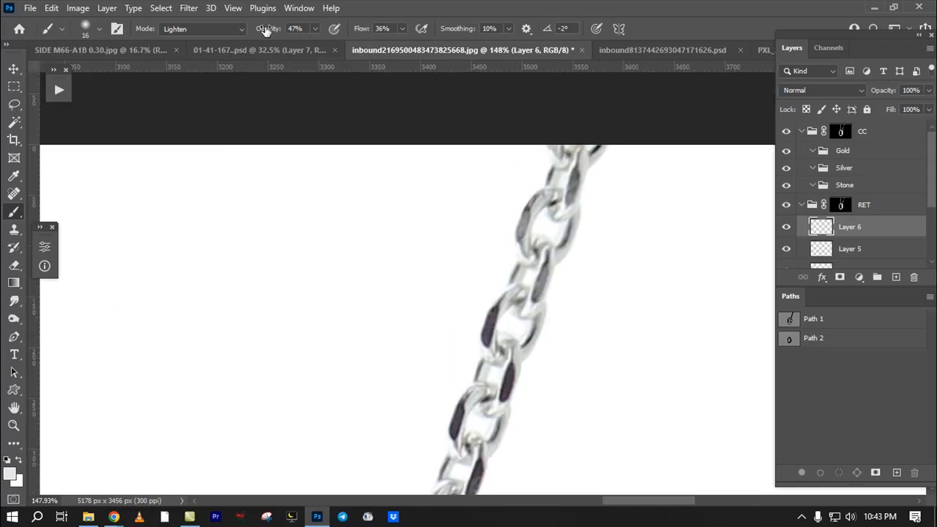
{"action": "left_click_drag", "start_coordinate": [358, 31], "coordinate": [351, 31]}
{"action": "left_click_drag", "start_coordinate": [474, 356], "coordinate": [512, 209]}
{"action": "right_click", "coordinate": [517, 203], "text": "alt"}
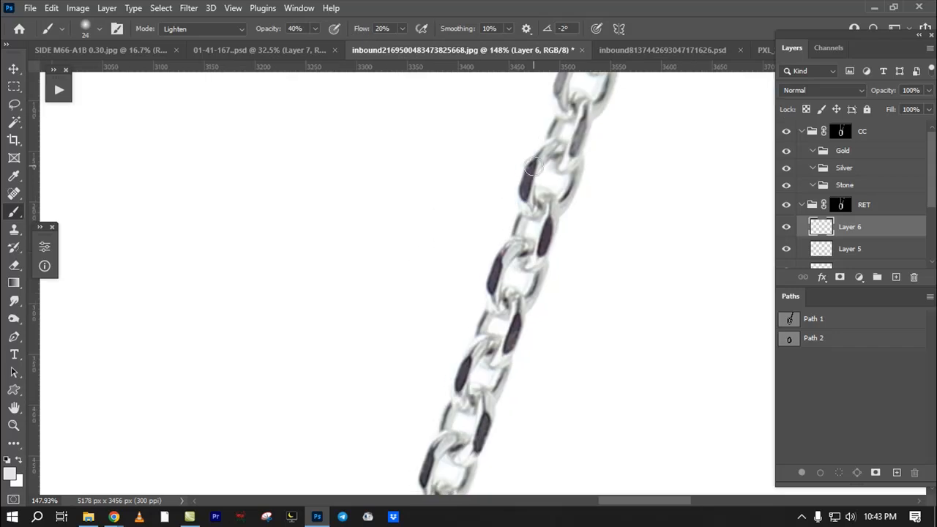
{"action": "left_click_drag", "start_coordinate": [538, 166], "coordinate": [524, 195]}
{"action": "mouse_move", "coordinate": [549, 224]}
{"action": "left_mouse_down"}
{"action": "mouse_move", "coordinate": [539, 250]}
{"action": "mouse_move", "coordinate": [482, 297]}
{"action": "left_mouse_up"}
{"action": "mouse_move", "coordinate": [514, 328]}
{"action": "left_mouse_down"}
{"action": "mouse_move", "coordinate": [535, 227]}
{"action": "mouse_move", "coordinate": [529, 249]}
{"action": "mouse_move", "coordinate": [478, 297]}
{"action": "mouse_move", "coordinate": [523, 235]}
{"action": "mouse_move", "coordinate": [506, 275]}
{"action": "left_mouse_up"}
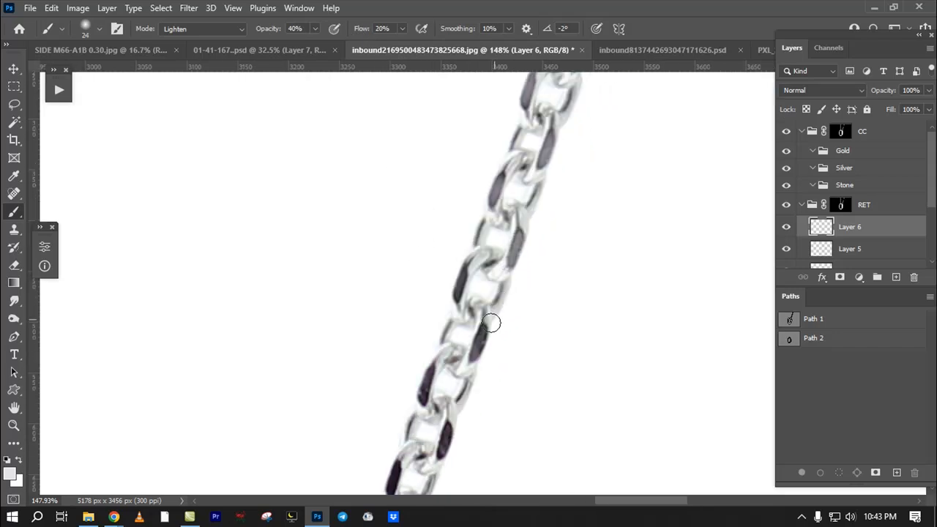
Step: Continue brushing light grey over the dark faces of the right chain's links further down its length
{"action": "left_click_drag", "start_coordinate": [478, 353], "coordinate": [482, 331]}
{"action": "left_click_drag", "start_coordinate": [474, 277], "coordinate": [461, 298]}
{"action": "mouse_move", "coordinate": [438, 366]}
{"action": "left_mouse_down"}
{"action": "mouse_move", "coordinate": [458, 200]}
{"action": "mouse_move", "coordinate": [443, 244]}
{"action": "mouse_move", "coordinate": [466, 272]}
{"action": "left_mouse_up"}
{"action": "mouse_move", "coordinate": [442, 341]}
{"action": "left_mouse_down"}
{"action": "mouse_move", "coordinate": [455, 229]}
{"action": "mouse_move", "coordinate": [450, 244]}
{"action": "left_mouse_up"}
{"action": "left_click_drag", "start_coordinate": [440, 188], "coordinate": [431, 208]}
{"action": "left_click_drag", "start_coordinate": [400, 289], "coordinate": [391, 313]}
{"action": "left_click_drag", "start_coordinate": [406, 367], "coordinate": [476, 164]}
{"action": "left_click_drag", "start_coordinate": [442, 234], "coordinate": [443, 260]}
{"action": "left_click_drag", "start_coordinate": [426, 218], "coordinate": [440, 83]}
{"action": "left_click_drag", "start_coordinate": [390, 311], "coordinate": [390, 292]}
{"action": "left_click_drag", "start_coordinate": [381, 239], "coordinate": [371, 264]}
{"action": "mouse_move", "coordinate": [384, 410]}
{"action": "left_mouse_down"}
{"action": "mouse_move", "coordinate": [412, 293]}
{"action": "mouse_move", "coordinate": [354, 303]}
{"action": "left_mouse_up"}
{"action": "left_click_drag", "start_coordinate": [410, 102], "coordinate": [408, 306]}
{"action": "mouse_move", "coordinate": [407, 299]}
{"action": "left_mouse_down"}
{"action": "mouse_move", "coordinate": [388, 294]}
{"action": "mouse_move", "coordinate": [401, 294]}
{"action": "left_mouse_up"}
{"action": "mouse_move", "coordinate": [410, 265]}
{"action": "left_mouse_down"}
{"action": "mouse_move", "coordinate": [405, 293]}
{"action": "mouse_move", "coordinate": [343, 384]}
{"action": "left_mouse_up"}
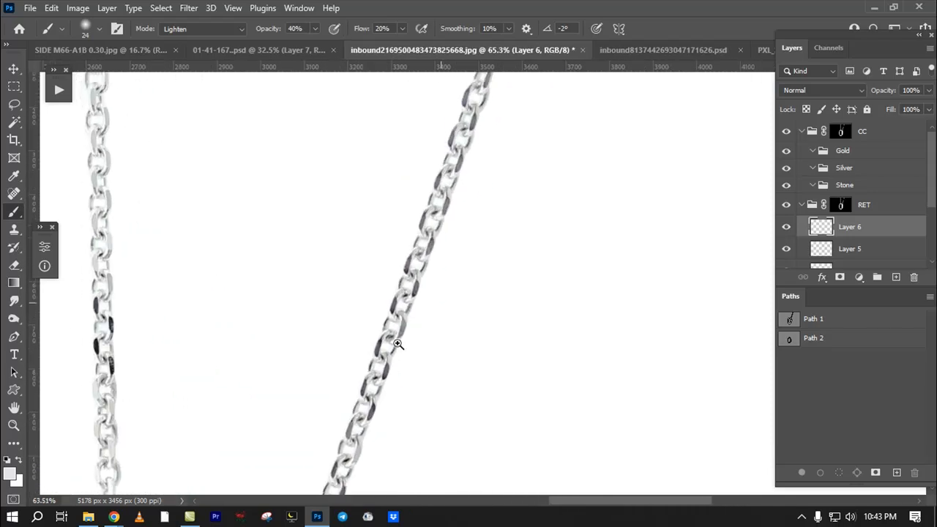
{"action": "left_click_drag", "start_coordinate": [402, 316], "coordinate": [390, 337]}
Step: Examine the edges and shading of the right chain's upper links, circling them with the lasso and clearing the selections
{"action": "key", "text": "l"}
{"action": "left_click_drag", "start_coordinate": [484, 292], "coordinate": [532, 236]}
{"action": "left_click_drag", "start_coordinate": [504, 293], "coordinate": [484, 284]}
{"action": "mouse_move", "coordinate": [448, 156]}
{"action": "left_mouse_down"}
{"action": "mouse_move", "coordinate": [570, 60]}
{"action": "mouse_move", "coordinate": [436, 449]}
{"action": "mouse_move", "coordinate": [448, 169]}
{"action": "left_mouse_up"}
{"action": "mouse_move", "coordinate": [477, 219]}
{"action": "left_mouse_down"}
{"action": "mouse_move", "coordinate": [562, 232]}
{"action": "mouse_move", "coordinate": [444, 420]}
{"action": "left_mouse_up"}
{"action": "left_click_drag", "start_coordinate": [486, 150], "coordinate": [482, 245]}
{"action": "left_click_drag", "start_coordinate": [482, 245], "coordinate": [424, 380]}
{"action": "left_click_drag", "start_coordinate": [503, 214], "coordinate": [558, 210]}
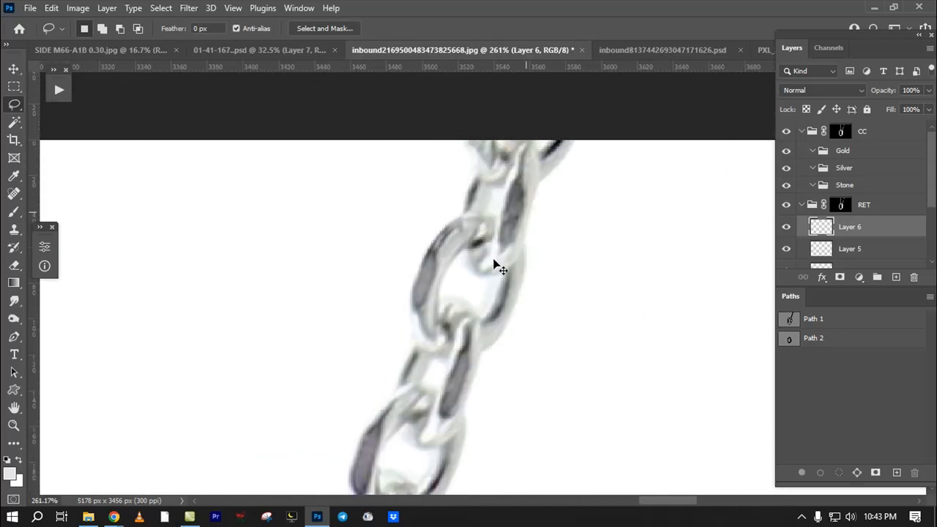
{"action": "key", "text": "ctrl+d"}
{"action": "left_click_drag", "start_coordinate": [471, 271], "coordinate": [521, 174]}
{"action": "left_click_drag", "start_coordinate": [492, 219], "coordinate": [504, 246]}
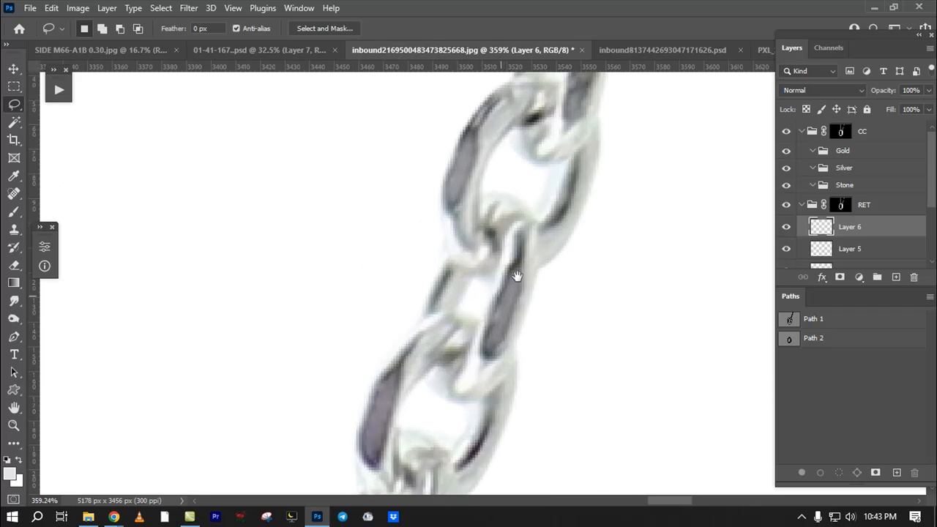
{"action": "left_click_drag", "start_coordinate": [499, 297], "coordinate": [537, 215]}
{"action": "mouse_move", "coordinate": [435, 337]}
{"action": "left_mouse_down"}
{"action": "mouse_move", "coordinate": [429, 291]}
{"action": "mouse_move", "coordinate": [438, 322]}
{"action": "left_mouse_up"}
{"action": "left_click_drag", "start_coordinate": [492, 242], "coordinate": [484, 328]}
{"action": "key", "text": "ctrl+d"}
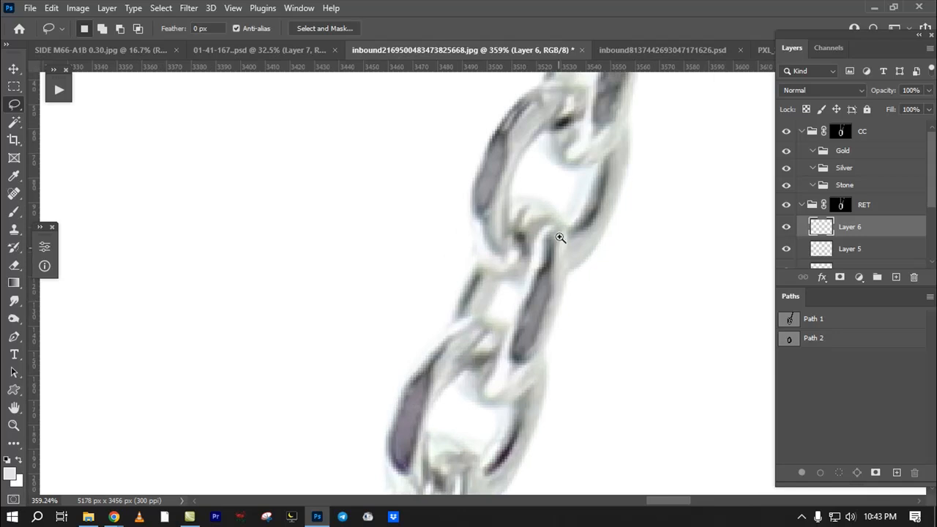
{"action": "left_click_drag", "start_coordinate": [559, 253], "coordinate": [518, 228]}
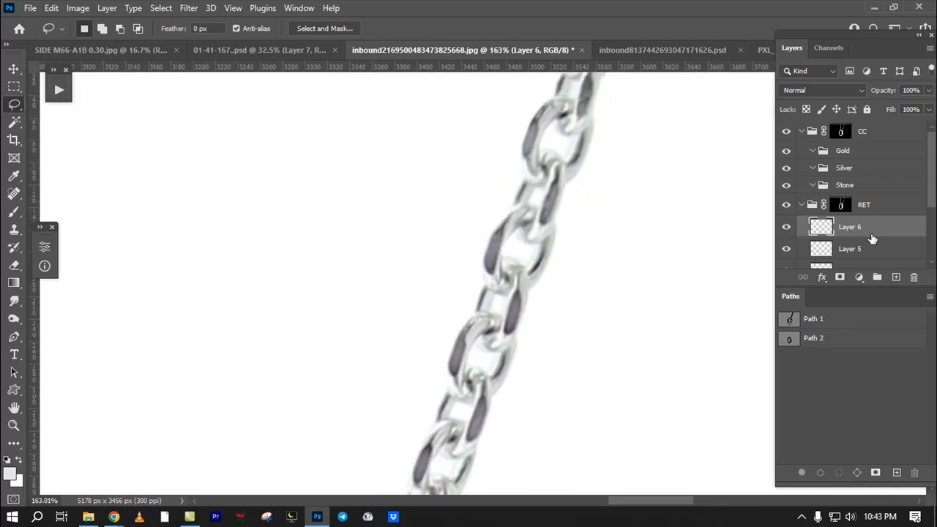
Step: Stamp all visible layers into a new layer above Layer 6
{"action": "scroll", "coordinate": [871, 238], "scroll_direction": "down", "scroll_amount": 1}
{"action": "left_click", "coordinate": [860, 250], "text": "shift"}
{"action": "left_click", "coordinate": [861, 250]}
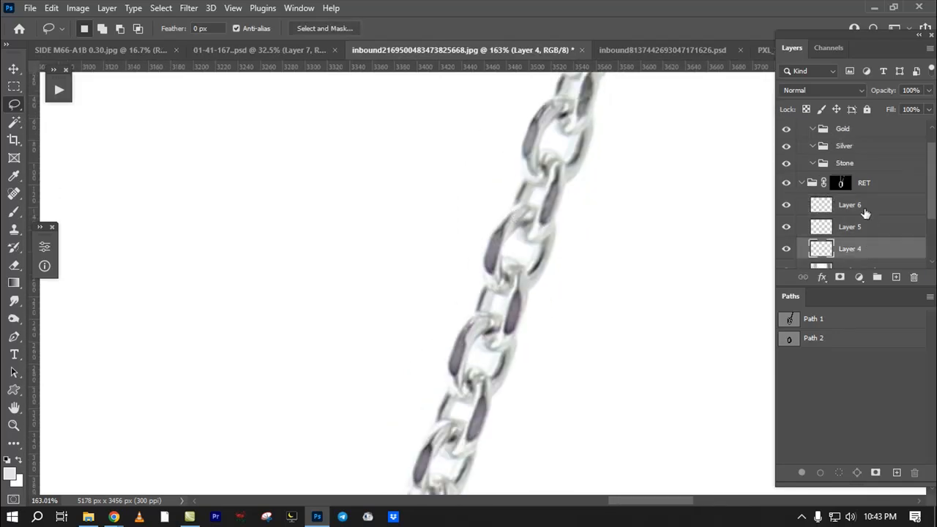
{"action": "left_click", "coordinate": [863, 211]}
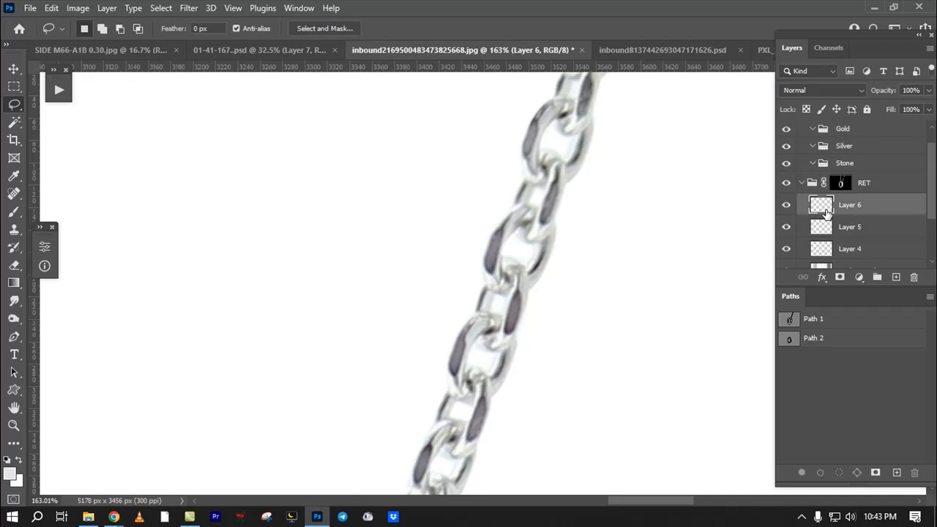
{"action": "key", "text": "ctrl+shift+alt+e"}
Step: Apply the Oil Paint filter to the stamped layer with Stylization 2.0, Cleanliness 2.0, Scale 10.0, Bristle Detail 10.0 and Lighting off
{"action": "left_click", "coordinate": [188, 9]}
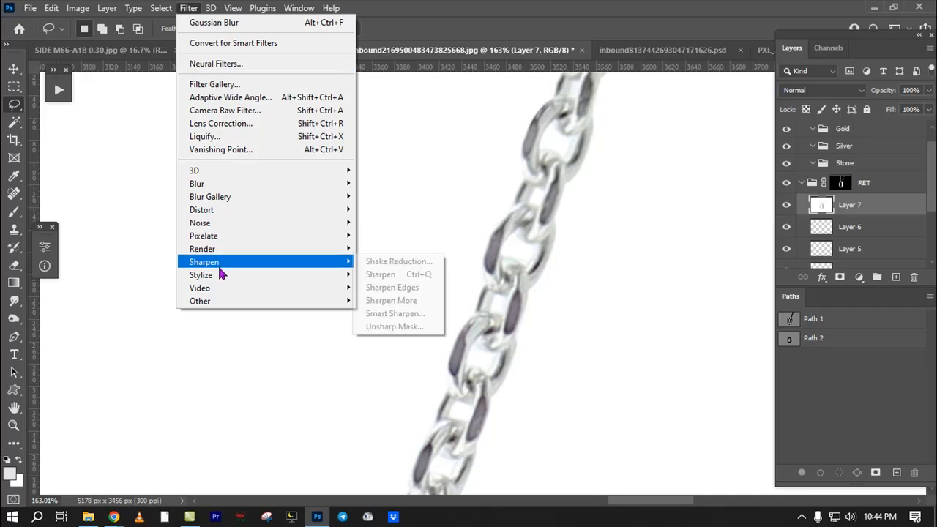
{"action": "mouse_move", "coordinate": [212, 276]}
{"action": "left_click", "coordinate": [402, 326]}
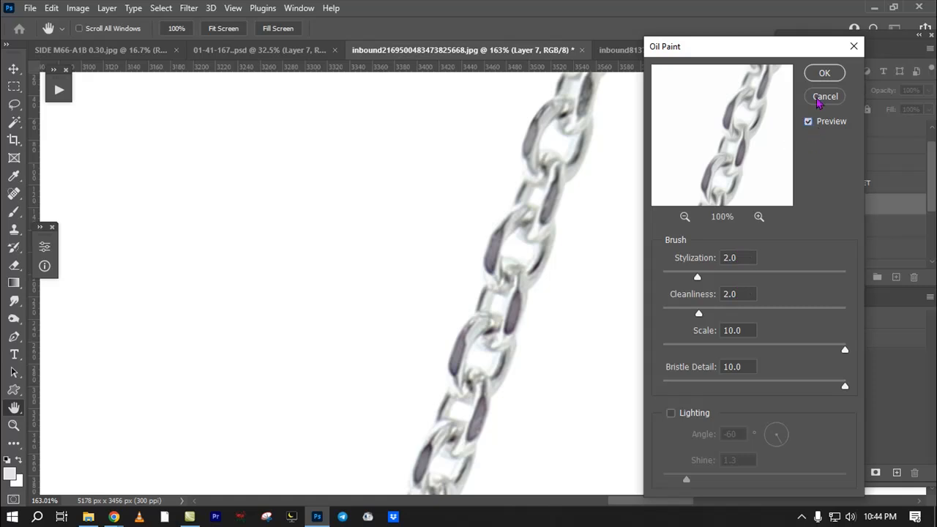
{"action": "key", "text": "Return"}
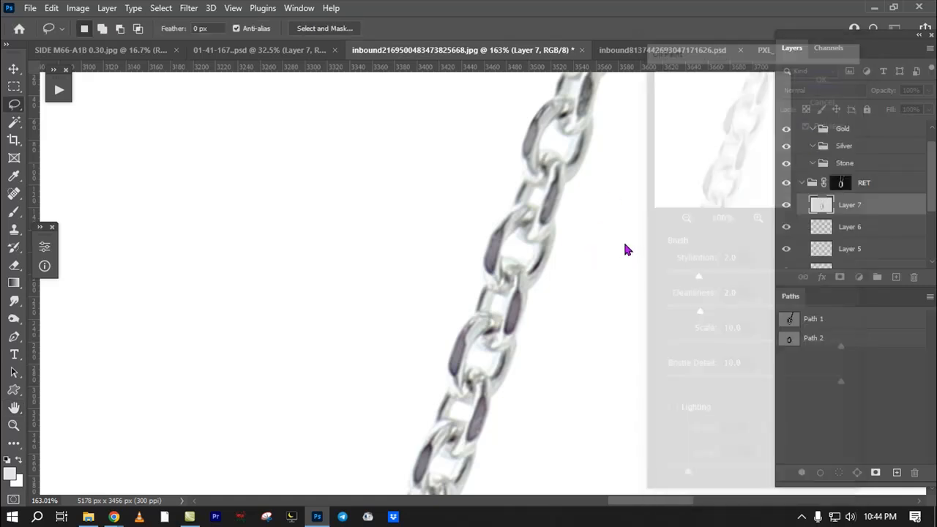
{"action": "scroll", "coordinate": [569, 237], "scroll_direction": "up", "scroll_amount": 5}
{"action": "mouse_move", "coordinate": [414, 150]}
{"action": "left_mouse_down"}
{"action": "mouse_move", "coordinate": [609, 130]}
{"action": "mouse_move", "coordinate": [492, 183]}
{"action": "left_mouse_up"}
{"action": "key", "text": "ctrl+d"}
Step: Apply the Sharpen filter to the oil-painted Layer 7
{"action": "left_click", "coordinate": [188, 8]}
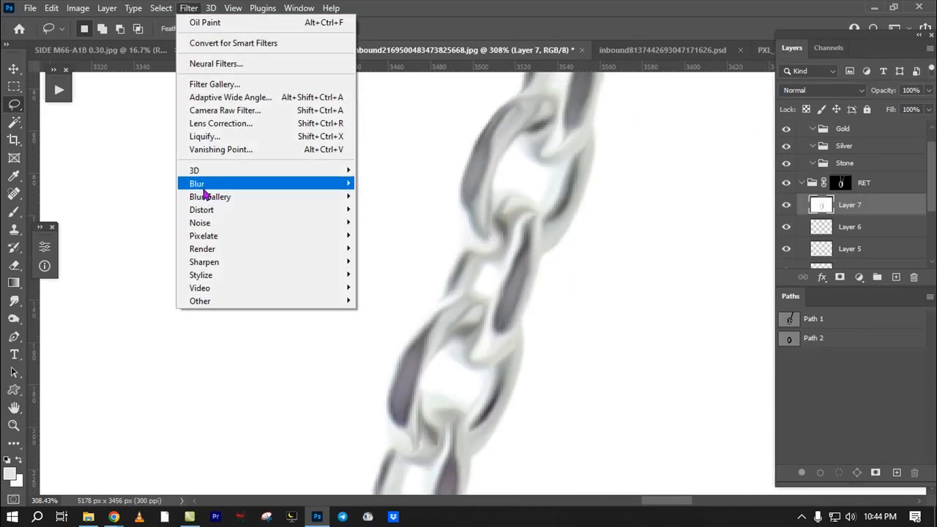
{"action": "mouse_move", "coordinate": [220, 262]}
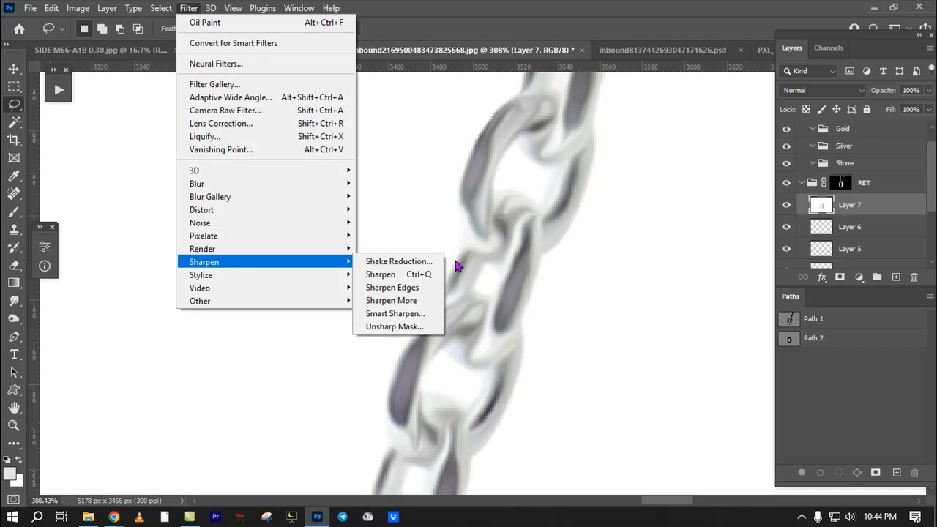
{"action": "left_click", "coordinate": [395, 275]}
Step: Examine the smoothed links along the right chain and their outer edges, clearing any lasso selections
{"action": "left_click_drag", "start_coordinate": [531, 240], "coordinate": [506, 314]}
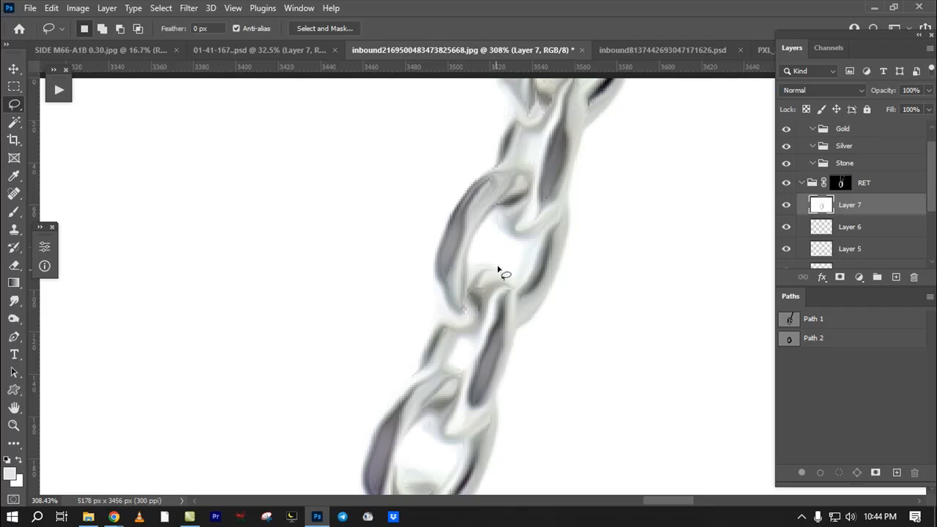
{"action": "scroll", "coordinate": [497, 301], "scroll_direction": "down", "scroll_amount": 5}
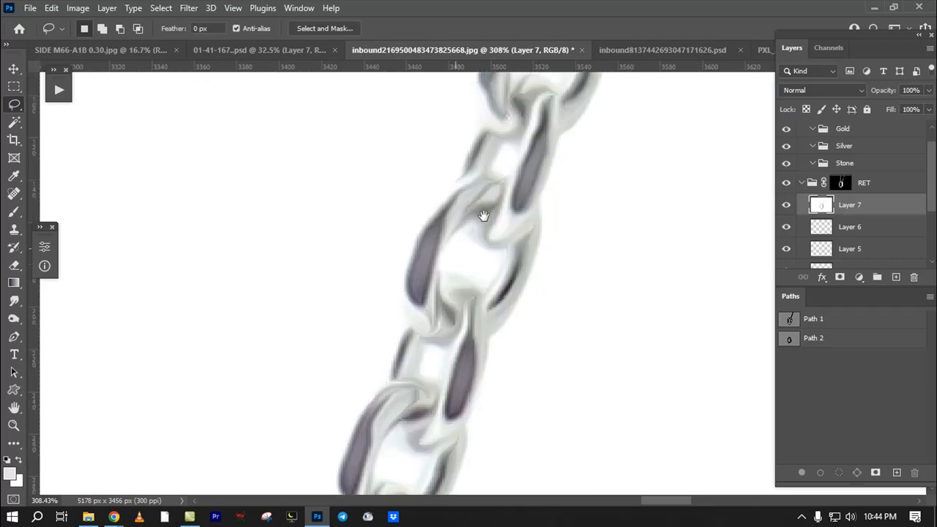
{"action": "scroll", "coordinate": [479, 231], "scroll_direction": "up", "scroll_amount": 6}
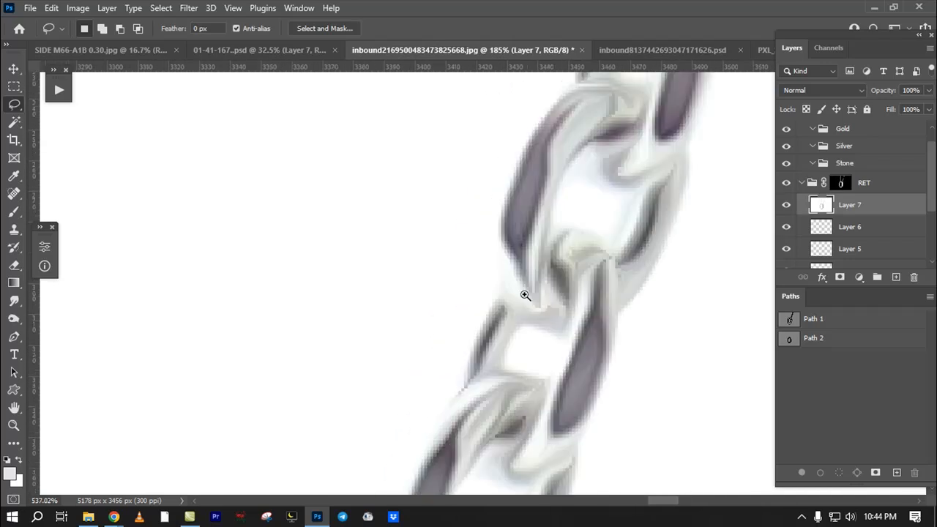
{"action": "mouse_move", "coordinate": [495, 216]}
{"action": "left_mouse_down"}
{"action": "mouse_move", "coordinate": [530, 240]}
{"action": "mouse_move", "coordinate": [456, 265]}
{"action": "mouse_move", "coordinate": [513, 220]}
{"action": "mouse_move", "coordinate": [498, 213]}
{"action": "left_mouse_up"}
{"action": "left_click_drag", "start_coordinate": [739, 234], "coordinate": [628, 312]}
{"action": "left_click", "coordinate": [615, 306]}
{"action": "mouse_move", "coordinate": [536, 178]}
{"action": "left_mouse_down"}
{"action": "mouse_move", "coordinate": [542, 224]}
{"action": "mouse_move", "coordinate": [534, 227]}
{"action": "left_mouse_up"}
{"action": "left_click_drag", "start_coordinate": [432, 318], "coordinate": [429, 274]}
{"action": "key", "text": "ctrl+d"}
{"action": "left_click_drag", "start_coordinate": [378, 254], "coordinate": [356, 300]}
{"action": "key", "text": "ctrl+d"}
{"action": "mouse_move", "coordinate": [542, 274]}
{"action": "left_mouse_down"}
{"action": "mouse_move", "coordinate": [516, 359]}
{"action": "mouse_move", "coordinate": [492, 312]}
{"action": "left_mouse_up"}
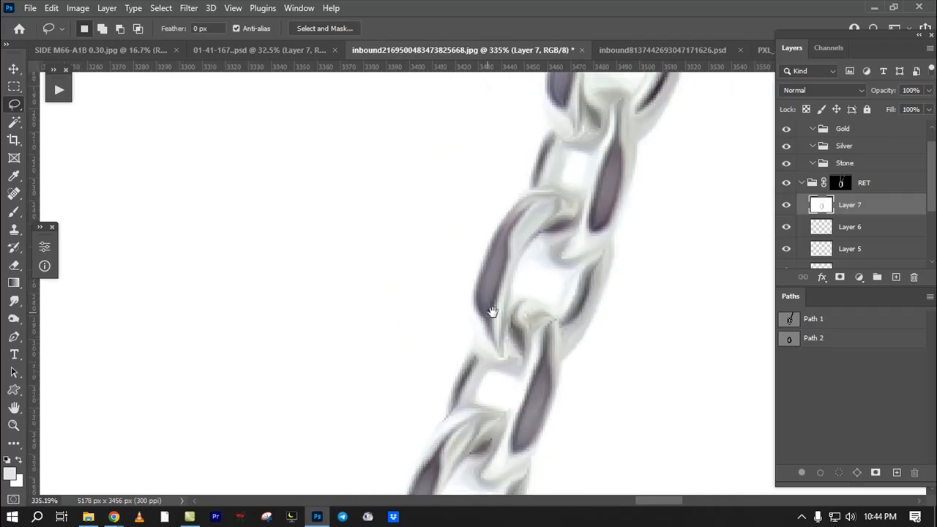
{"action": "left_click_drag", "start_coordinate": [582, 332], "coordinate": [584, 251]}
Step: Load Path 1 as a selection and add a new layer above Layer 7 for the chain outline
{"action": "left_click", "coordinate": [790, 322], "text": "ctrl"}
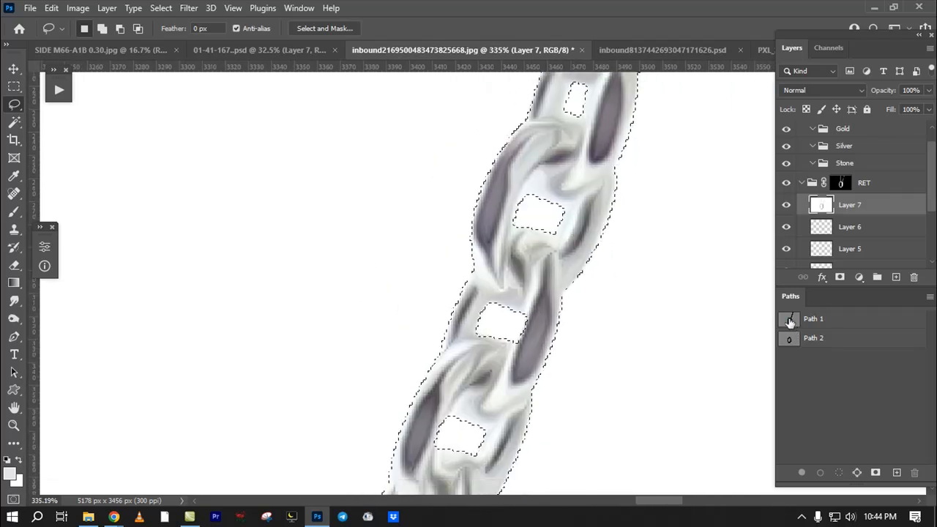
{"action": "left_click", "coordinate": [898, 279]}
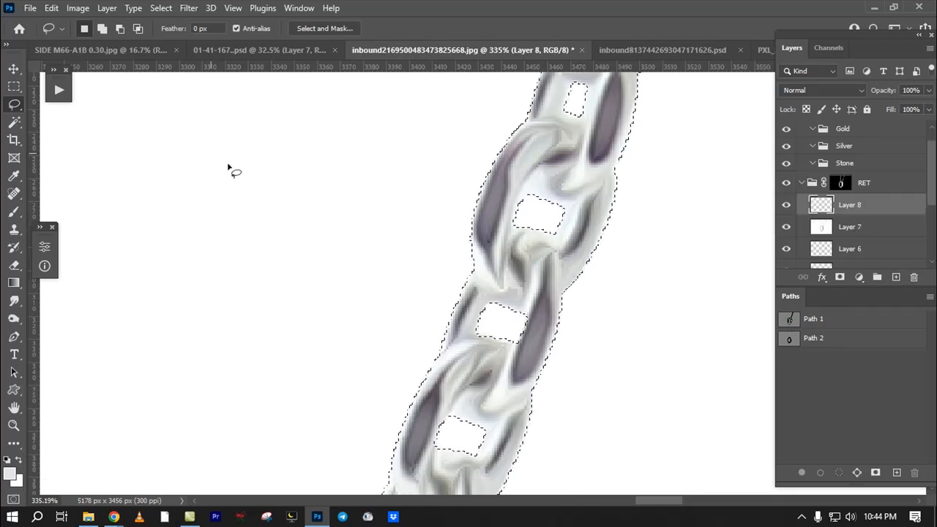
{"action": "key", "text": "m"}
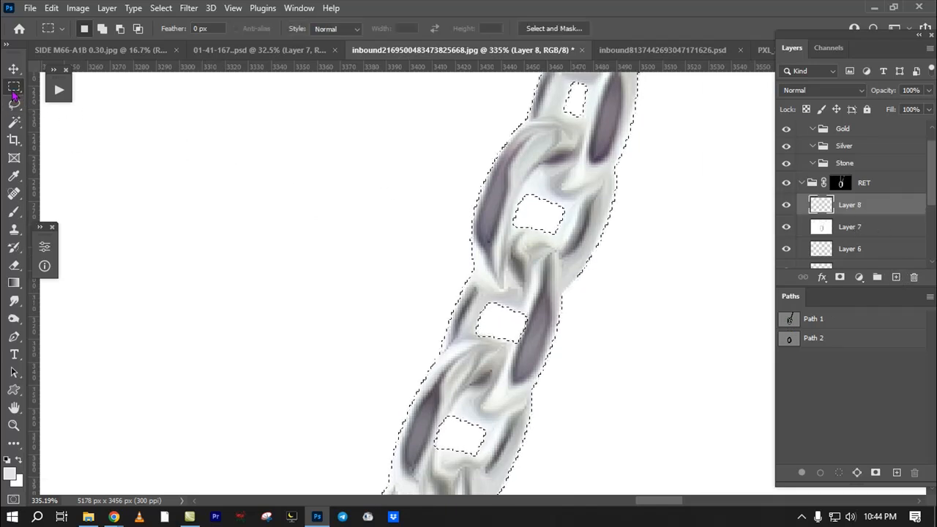
Step: Try a hard chain outline by stroking the selection with 1 px of black (000000) at the center, and inspect it
{"action": "right_click", "coordinate": [441, 212]}
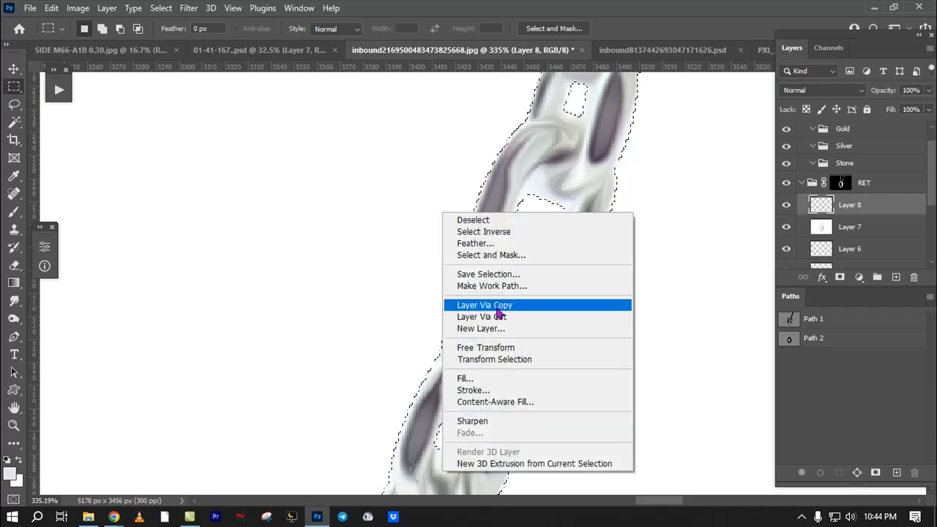
{"action": "left_click", "coordinate": [475, 396]}
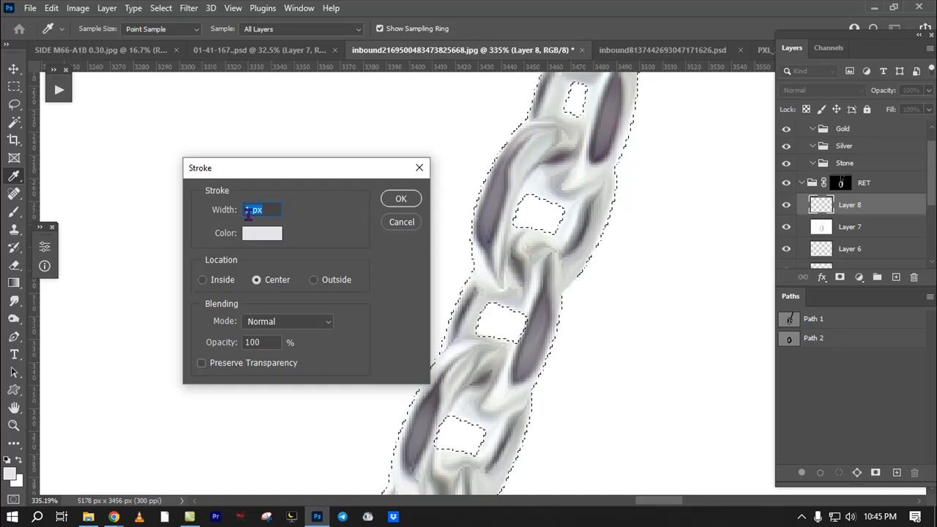
{"action": "left_click", "coordinate": [262, 235]}
{"action": "type", "text": "000000"}
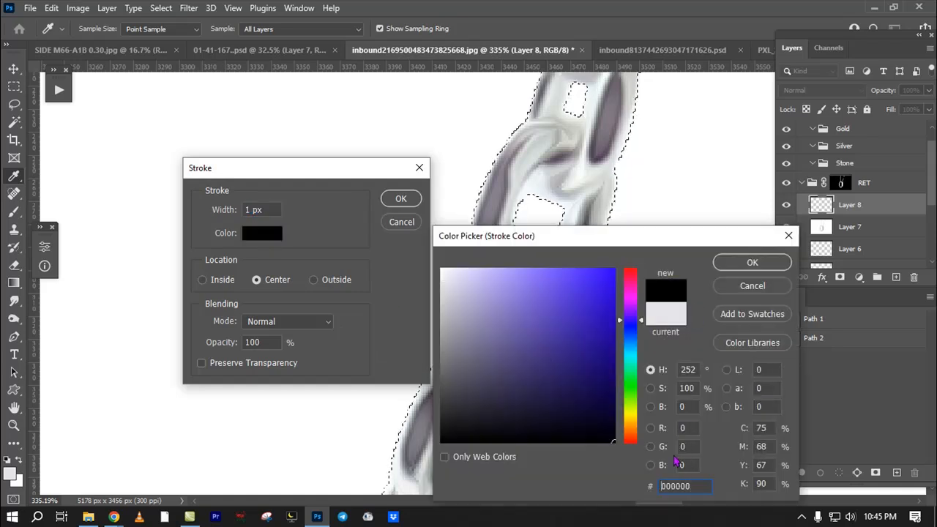
{"action": "left_click_drag", "start_coordinate": [456, 425], "coordinate": [649, 454]}
{"action": "left_click", "coordinate": [752, 264]}
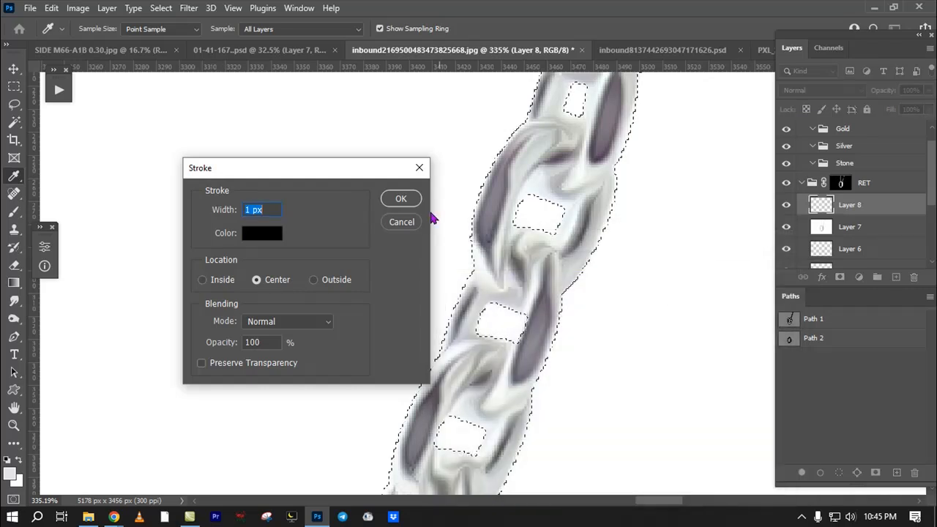
{"action": "left_click", "coordinate": [400, 202]}
{"action": "key", "text": "ctrl+d"}
{"action": "left_click_drag", "start_coordinate": [548, 209], "coordinate": [528, 310]}
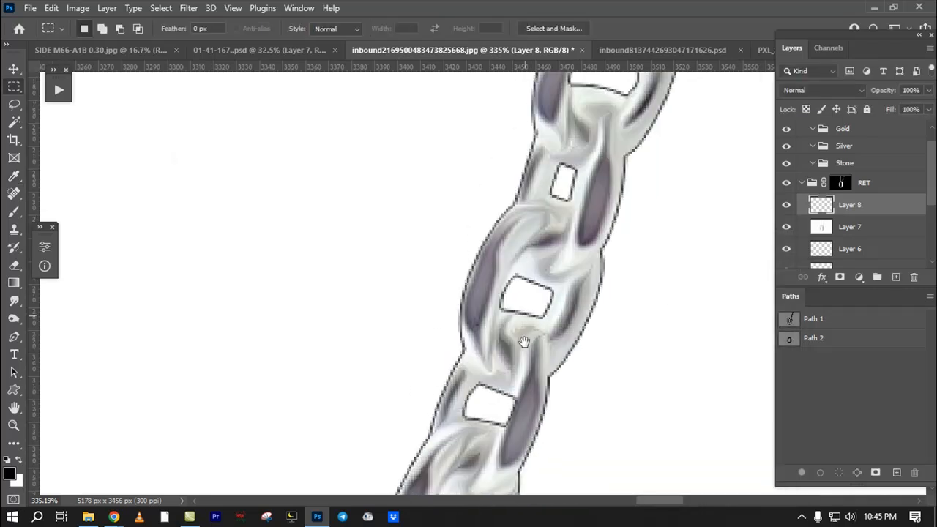
{"action": "scroll", "coordinate": [559, 261], "scroll_direction": "up", "scroll_amount": 1}
{"action": "left_click_drag", "start_coordinate": [633, 305], "coordinate": [547, 289]}
{"action": "scroll", "coordinate": [484, 276], "scroll_direction": "down", "scroll_amount": 2}
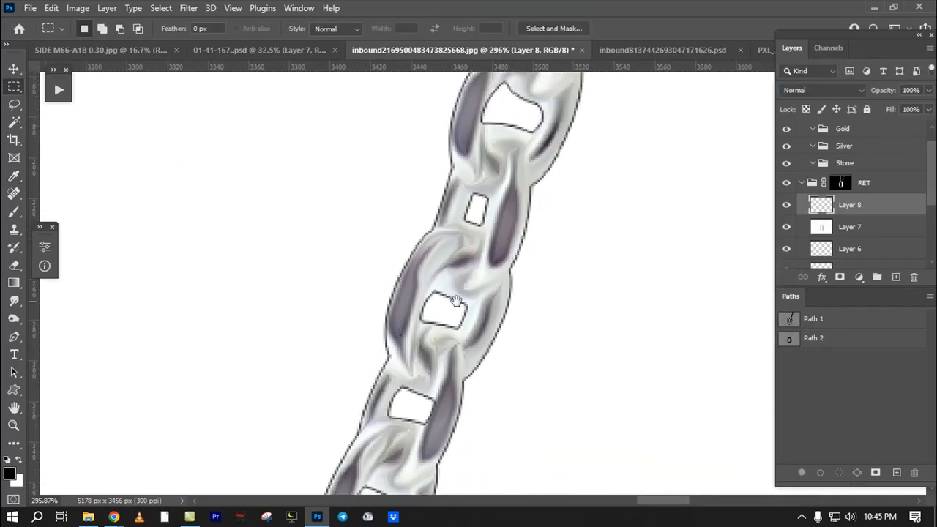
{"action": "left_click_drag", "start_coordinate": [452, 301], "coordinate": [394, 285]}
Step: Delete the hard outline layer and reload Path 1 as a selection feathered by 1 pixel
{"action": "mouse_move", "coordinate": [894, 215]}
{"action": "left_mouse_down"}
{"action": "mouse_move", "coordinate": [895, 260]}
{"action": "mouse_move", "coordinate": [913, 277]}
{"action": "left_mouse_up"}
{"action": "left_click", "coordinate": [790, 325], "text": "ctrl"}
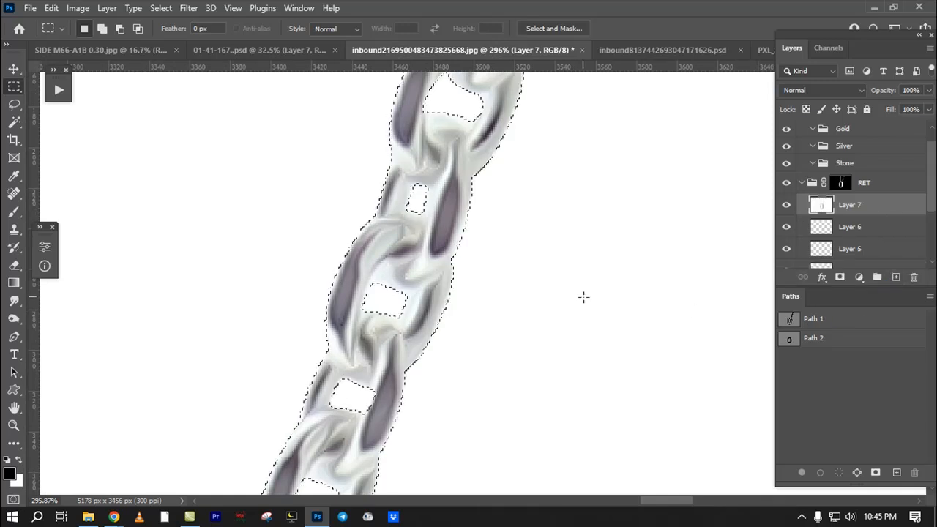
{"action": "key", "text": "shift+F6"}
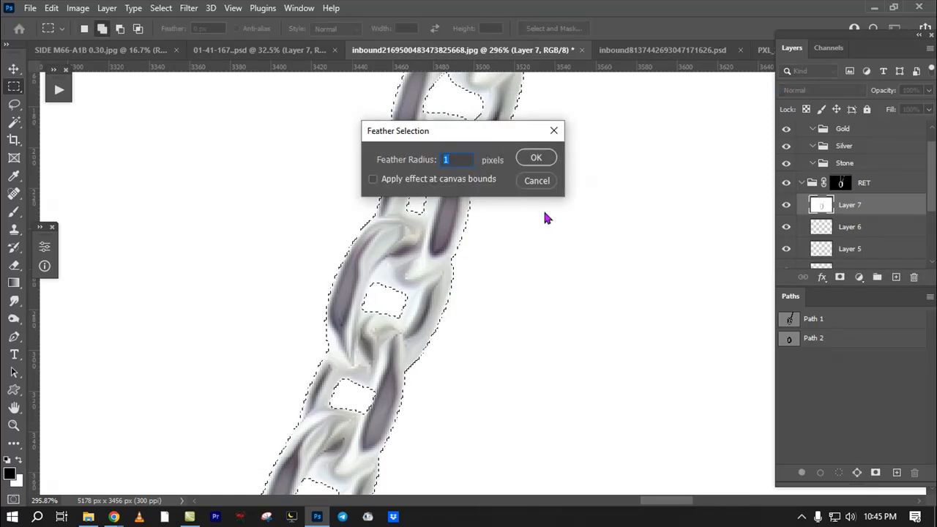
{"action": "left_click", "coordinate": [535, 160]}
Step: Try a soft chain outline by stroking the feathered selection on a new layer with 1 px of black at the center
{"action": "left_click", "coordinate": [896, 277]}
{"action": "right_click", "coordinate": [427, 196]}
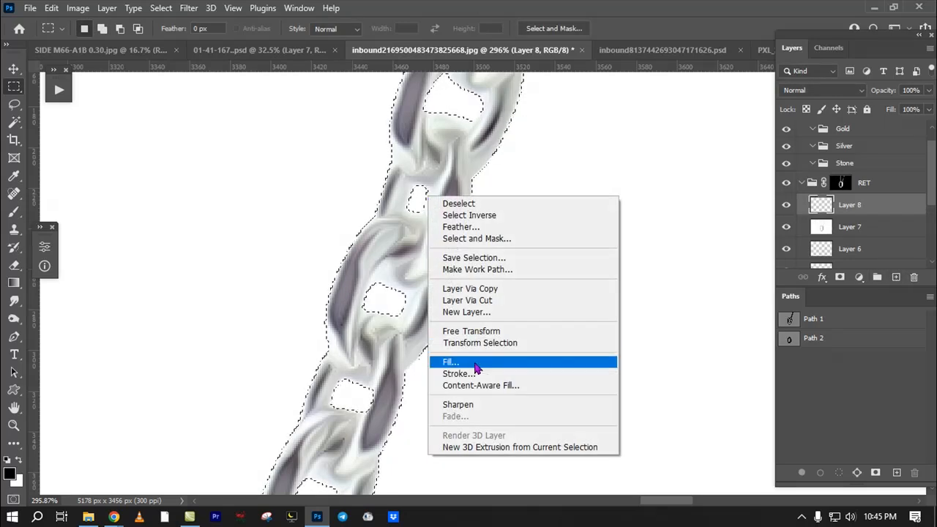
{"action": "left_click", "coordinate": [454, 374]}
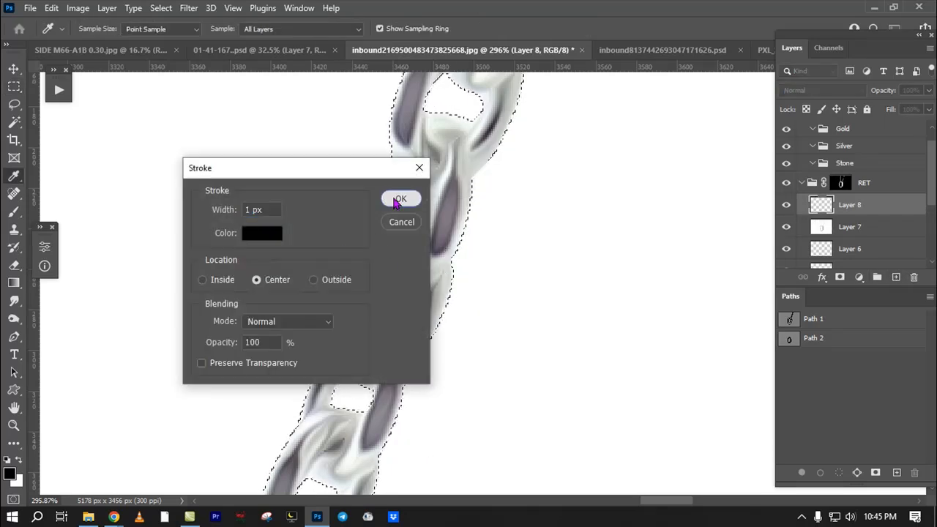
{"action": "left_click", "coordinate": [397, 199]}
{"action": "key", "text": "ctrl+d"}
{"action": "left_click_drag", "start_coordinate": [447, 297], "coordinate": [440, 493]}
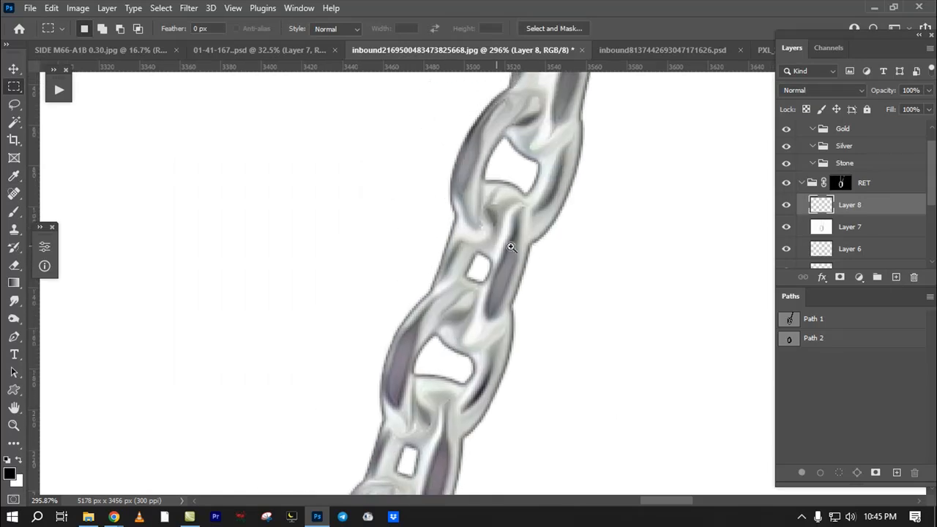
Step: Delete the soft outline layer, reload Path 1 as an unfeathered selection and add a new layer above Layer 7
{"action": "left_click_drag", "start_coordinate": [872, 210], "coordinate": [914, 278]}
{"action": "left_click", "coordinate": [791, 321], "text": "ctrl"}
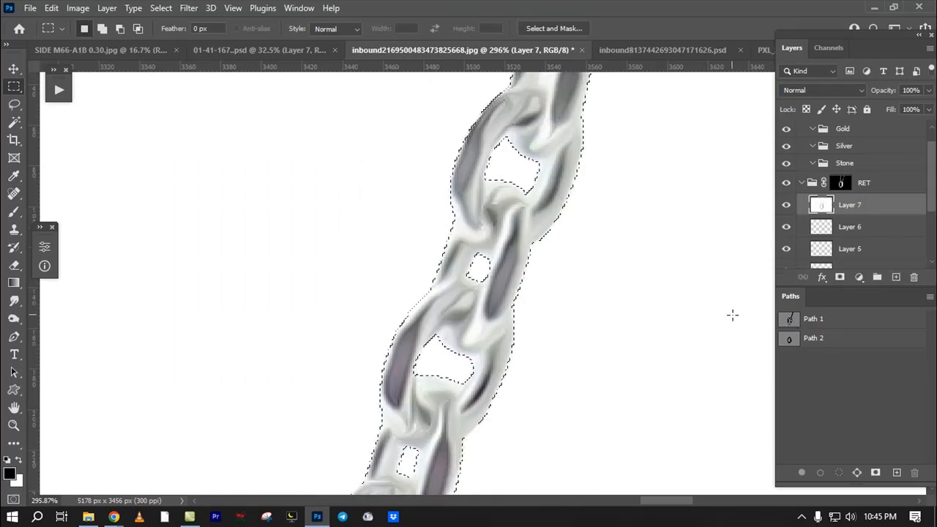
{"action": "left_click", "coordinate": [896, 277]}
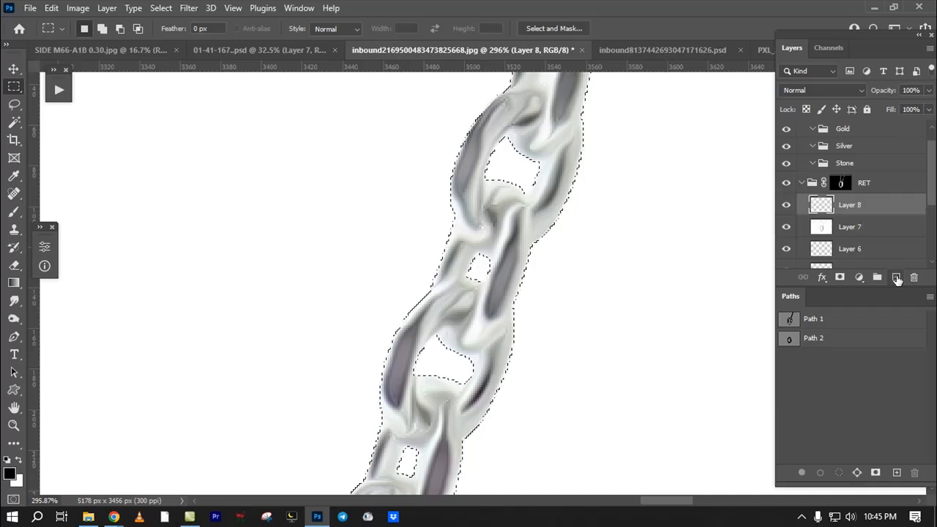
Step: Stroke the chain selection on Layer 8 with 1 px of black at the center, and deselect it
{"action": "right_click", "coordinate": [532, 189]}
{"action": "left_click", "coordinate": [568, 361]}
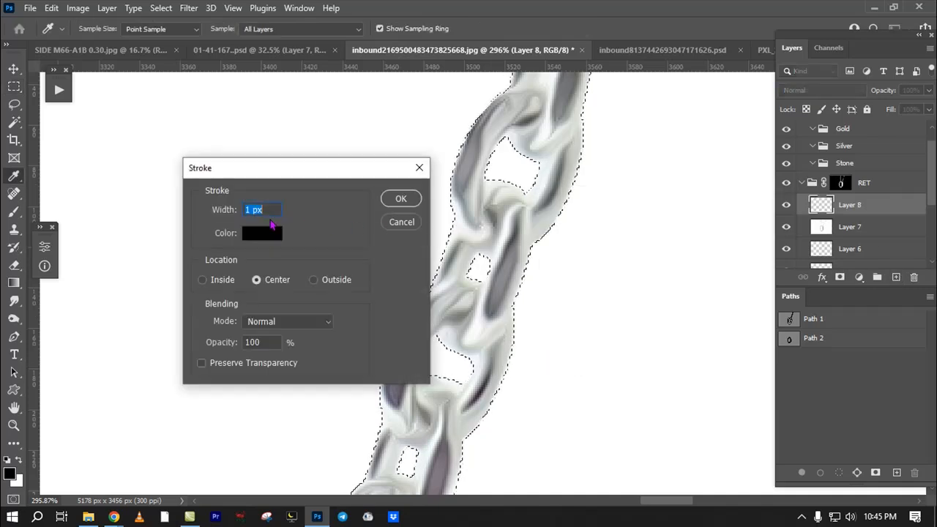
{"action": "left_click", "coordinate": [386, 204]}
{"action": "key", "text": "ctrl+d"}
Step: Soften the black chain outline on Layer 8 with a Gaussian Blur of 1.0 pixel radius
{"action": "left_click_drag", "start_coordinate": [512, 228], "coordinate": [493, 320]}
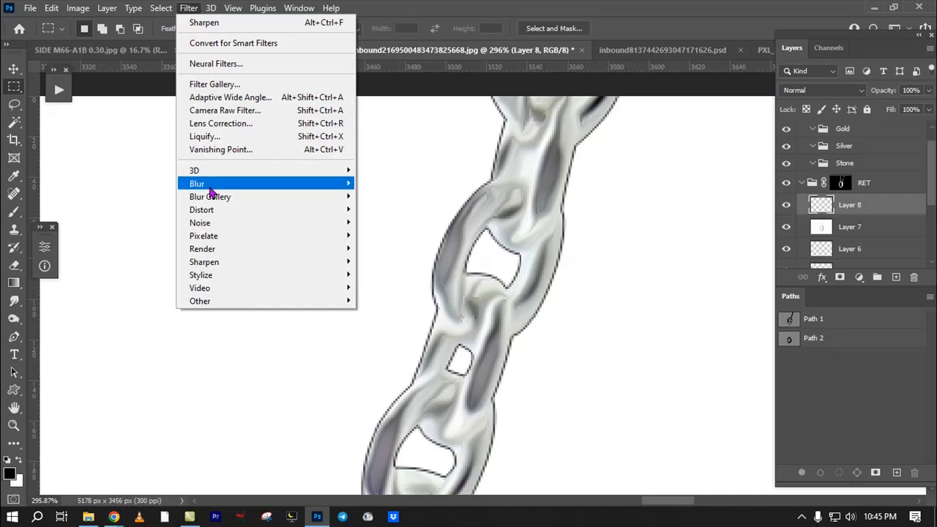
{"action": "mouse_move", "coordinate": [209, 186]}
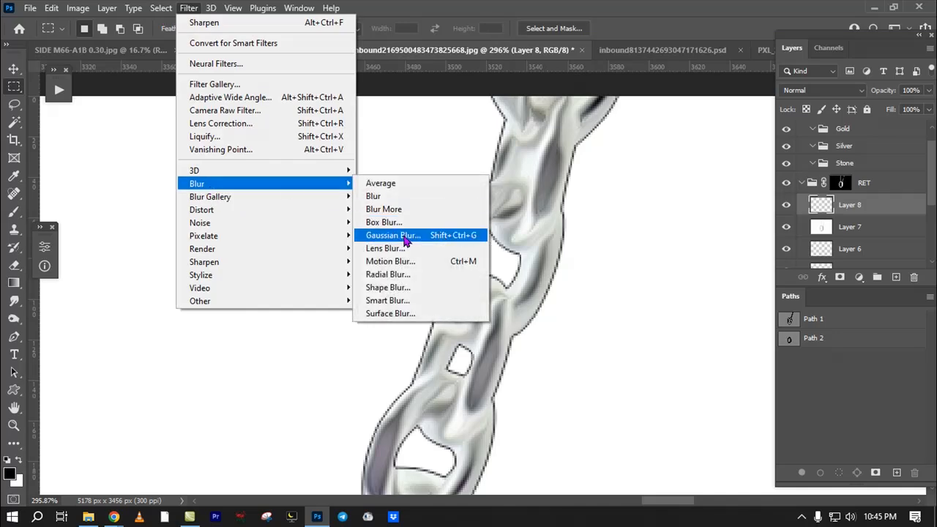
{"action": "left_click", "coordinate": [404, 239]}
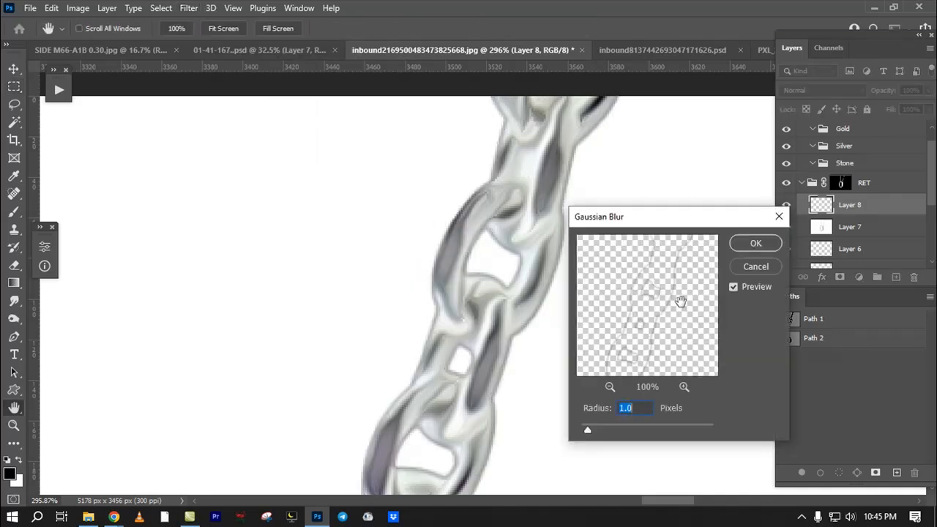
{"action": "left_click", "coordinate": [755, 243]}
Step: Check the blurred outline along the right chain and lower Layer 8's opacity to about 79%
{"action": "left_click_drag", "start_coordinate": [498, 313], "coordinate": [542, 73]}
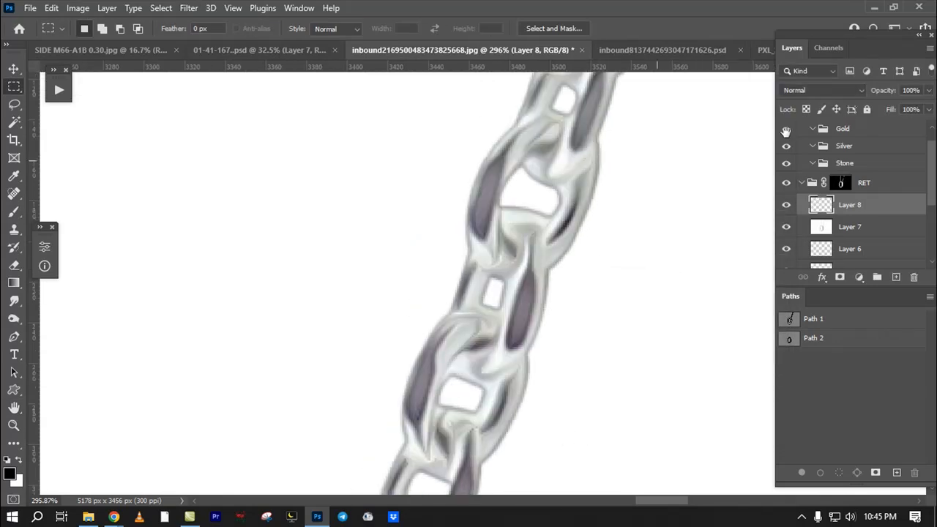
{"action": "left_click_drag", "start_coordinate": [561, 299], "coordinate": [626, 120]}
{"action": "left_click_drag", "start_coordinate": [506, 287], "coordinate": [443, 309]}
{"action": "left_click_drag", "start_coordinate": [510, 315], "coordinate": [524, 329]}
{"action": "left_click_drag", "start_coordinate": [891, 90], "coordinate": [876, 92]}
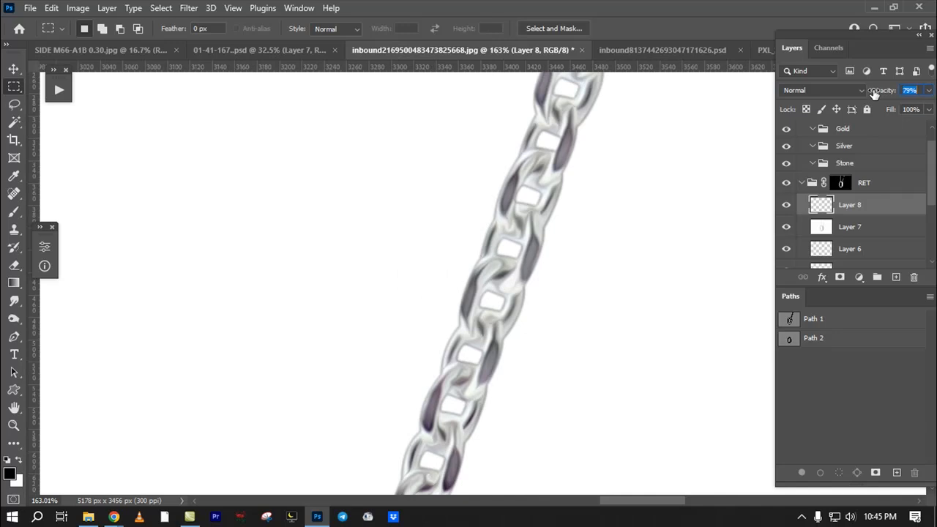
Step: Compare the chain with and without Layer 7, and lower that layer's opacity to 78%
{"action": "left_click_drag", "start_coordinate": [604, 301], "coordinate": [666, 140]}
{"action": "left_click_drag", "start_coordinate": [592, 240], "coordinate": [549, 241]}
{"action": "left_click_drag", "start_coordinate": [513, 282], "coordinate": [616, 282]}
{"action": "left_click", "coordinate": [817, 232]}
{"action": "left_click", "coordinate": [787, 228]}
{"action": "left_click", "coordinate": [787, 229]}
{"action": "left_click_drag", "start_coordinate": [613, 220], "coordinate": [671, 240]}
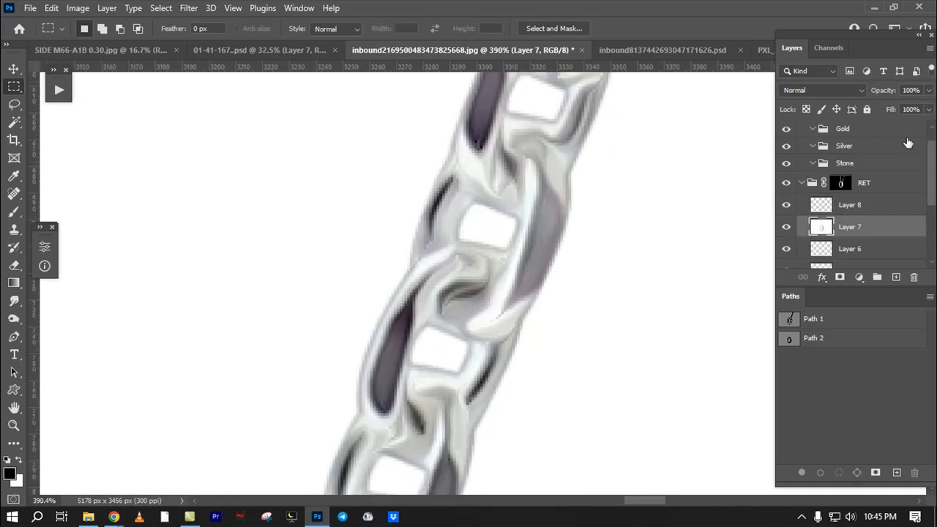
{"action": "left_click_drag", "start_coordinate": [886, 91], "coordinate": [865, 98]}
Step: Examine the right chain's links and softened outline along its length, both close up and beside the left chain
{"action": "left_click_drag", "start_coordinate": [564, 268], "coordinate": [603, 326]}
{"action": "left_click_drag", "start_coordinate": [465, 329], "coordinate": [418, 432]}
{"action": "left_click_drag", "start_coordinate": [407, 444], "coordinate": [542, 67]}
{"action": "left_click_drag", "start_coordinate": [455, 280], "coordinate": [392, 471]}
{"action": "left_click_drag", "start_coordinate": [454, 249], "coordinate": [561, 267]}
{"action": "left_click_drag", "start_coordinate": [512, 117], "coordinate": [480, 289]}
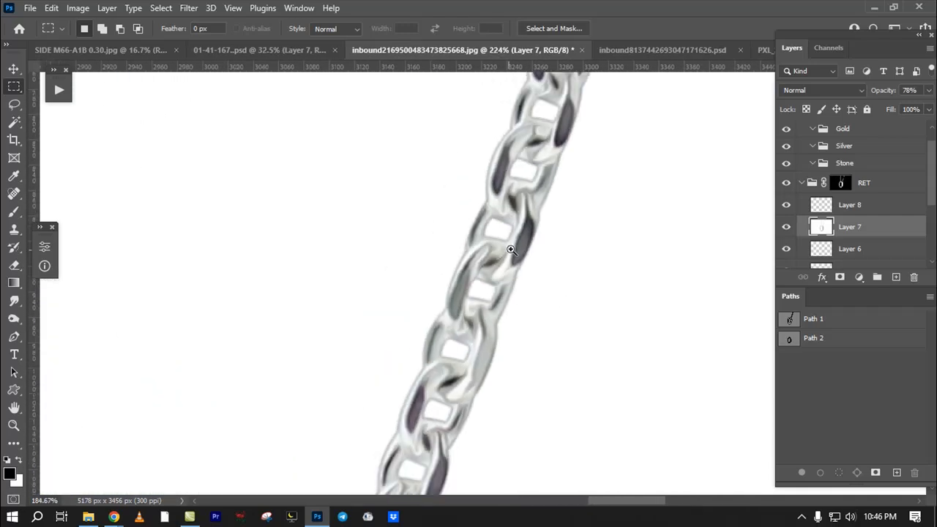
{"action": "left_click_drag", "start_coordinate": [513, 256], "coordinate": [571, 278]}
{"action": "left_click_drag", "start_coordinate": [475, 266], "coordinate": [435, 457]}
{"action": "left_click_drag", "start_coordinate": [477, 359], "coordinate": [442, 358]}
{"action": "left_click_drag", "start_coordinate": [546, 240], "coordinate": [568, 333]}
{"action": "left_click_drag", "start_coordinate": [590, 184], "coordinate": [560, 381]}
{"action": "left_click_drag", "start_coordinate": [527, 485], "coordinate": [603, 216]}
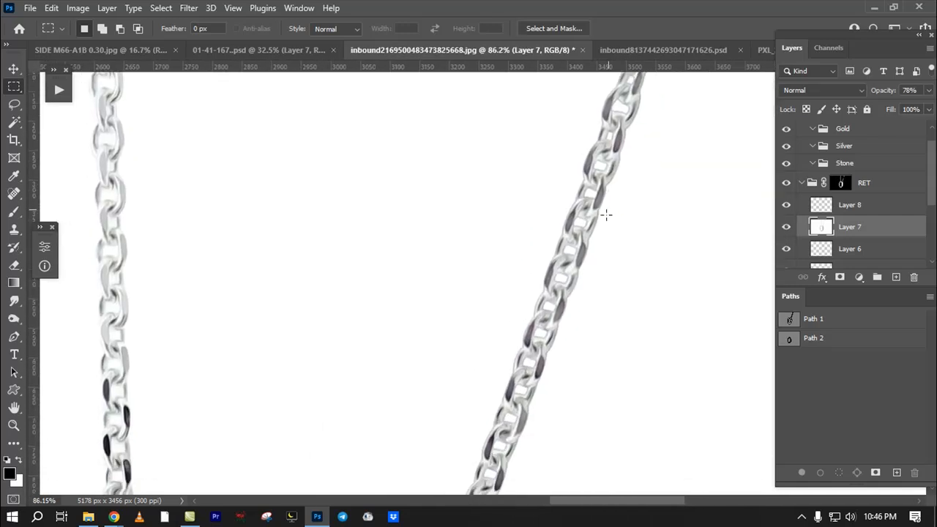
{"action": "left_click_drag", "start_coordinate": [517, 303], "coordinate": [501, 227]}
{"action": "left_click_drag", "start_coordinate": [486, 244], "coordinate": [459, 319]}
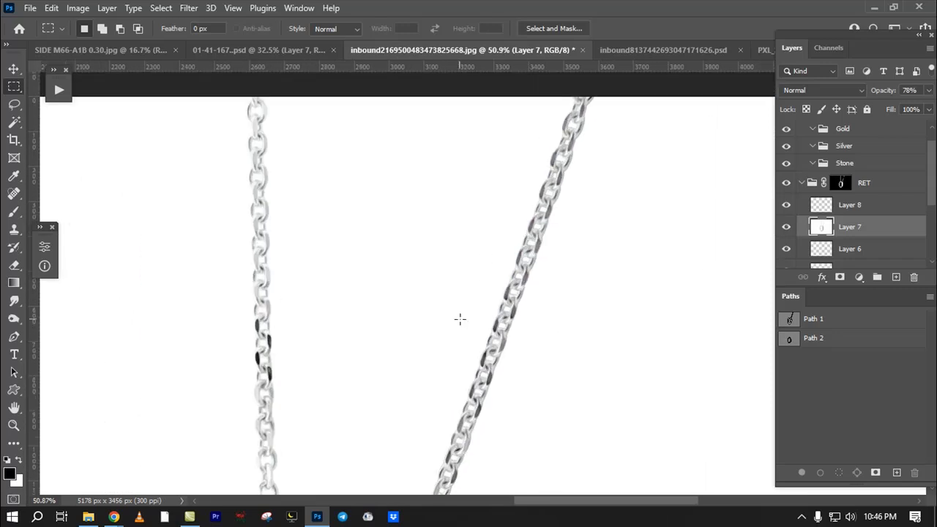
{"action": "key", "text": "l"}
{"action": "left_click_drag", "start_coordinate": [532, 244], "coordinate": [508, 251]}
{"action": "mouse_move", "coordinate": [505, 149]}
{"action": "left_mouse_down"}
{"action": "mouse_move", "coordinate": [451, 362]}
{"action": "mouse_move", "coordinate": [568, 394]}
{"action": "mouse_move", "coordinate": [571, 148]}
{"action": "left_mouse_up"}
{"action": "mouse_move", "coordinate": [552, 208]}
{"action": "left_mouse_down"}
{"action": "mouse_move", "coordinate": [603, 263]}
{"action": "mouse_move", "coordinate": [584, 254]}
{"action": "mouse_move", "coordinate": [560, 325]}
{"action": "mouse_move", "coordinate": [556, 215]}
{"action": "left_mouse_up"}
{"action": "left_click_drag", "start_coordinate": [533, 150], "coordinate": [579, 243]}
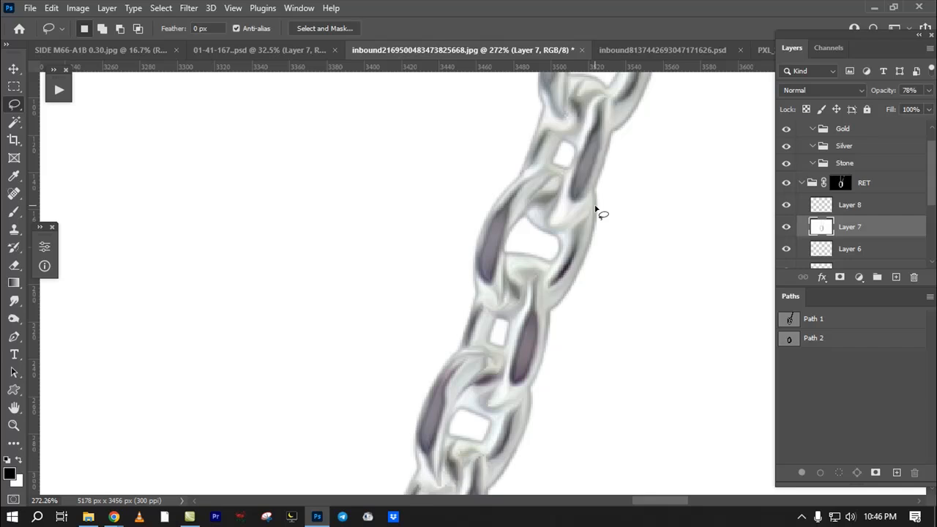
{"action": "left_click", "coordinate": [188, 8]}
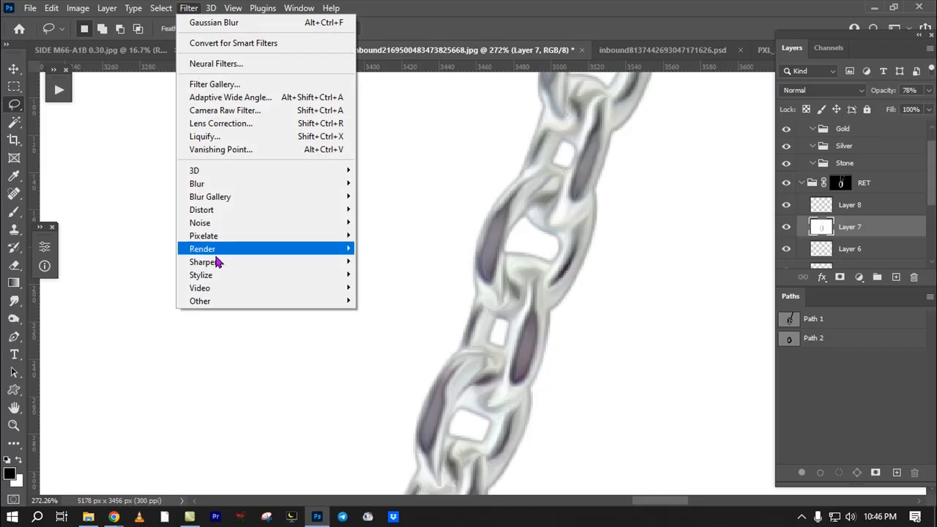
{"action": "mouse_move", "coordinate": [220, 274]}
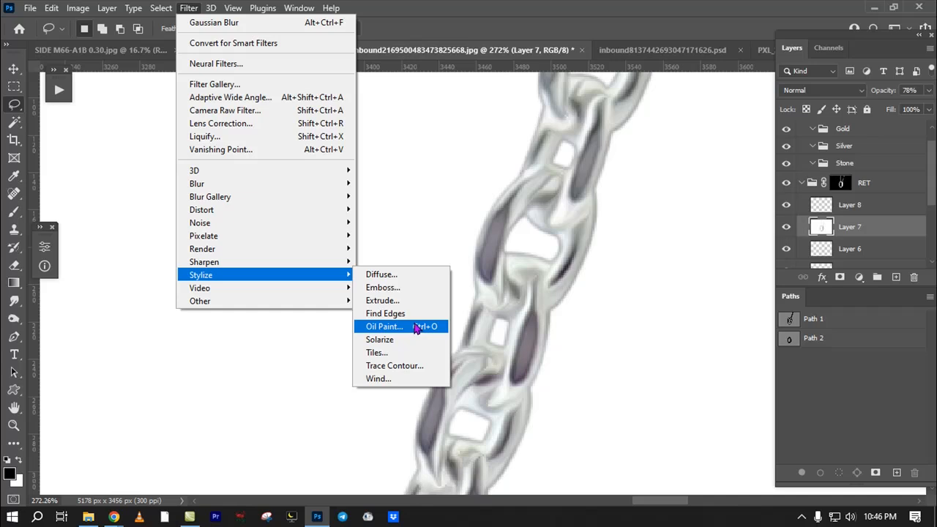
{"action": "left_click", "coordinate": [532, 311]}
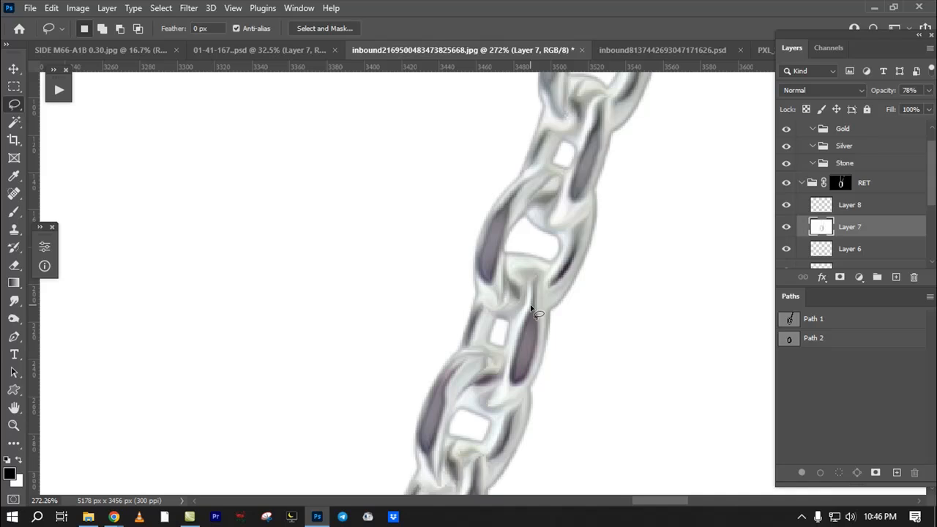
Step: Compare the chain with and without the blurred outline on Layer 8, close up and in the wider view
{"action": "left_click", "coordinate": [786, 205]}
{"action": "left_click", "coordinate": [787, 205]}
{"action": "left_click", "coordinate": [787, 205]}
{"action": "left_click", "coordinate": [786, 205]}
{"action": "scroll", "coordinate": [495, 248], "scroll_direction": "down", "scroll_amount": 15}
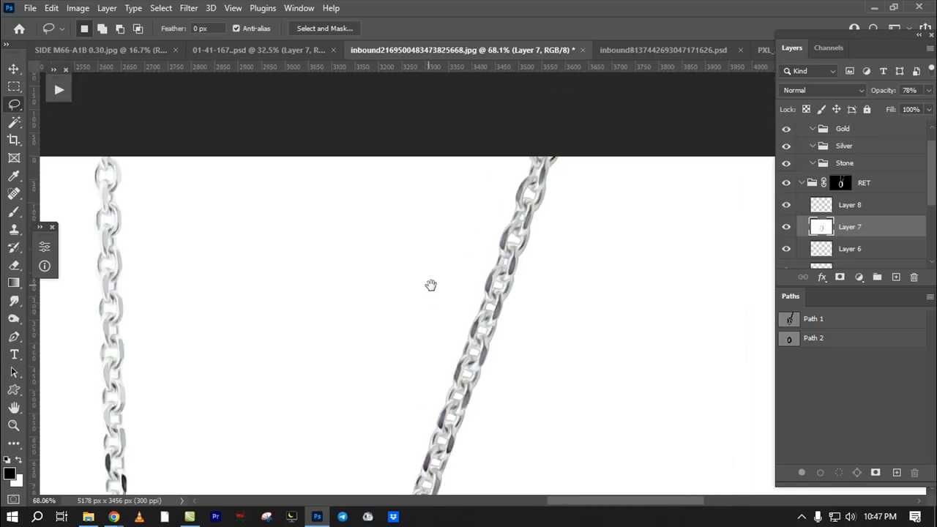
{"action": "mouse_move", "coordinate": [490, 429]}
{"action": "left_mouse_down"}
{"action": "mouse_move", "coordinate": [449, 288]}
{"action": "mouse_move", "coordinate": [537, 165]}
{"action": "left_mouse_up"}
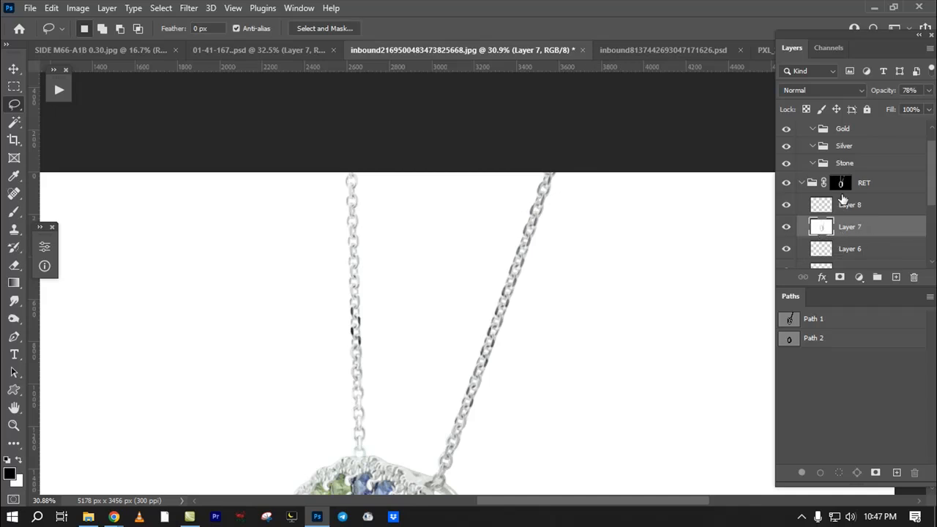
Step: Load the RET group's mask as a selection, add it to Layer 7 as a layer mask and apply that mask
{"action": "left_click", "coordinate": [841, 186], "text": "ctrl"}
{"action": "key", "text": "q"}
{"action": "key", "text": "q"}
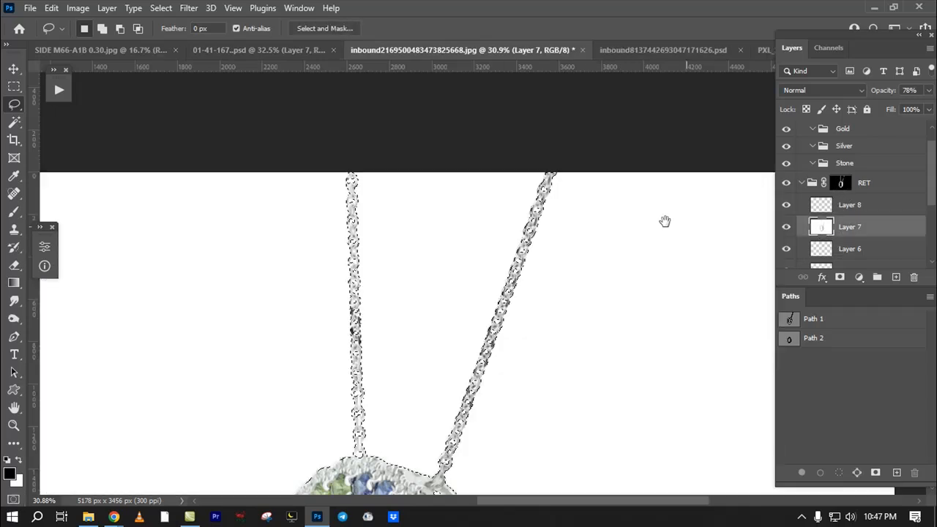
{"action": "left_click_drag", "start_coordinate": [657, 210], "coordinate": [649, 150]}
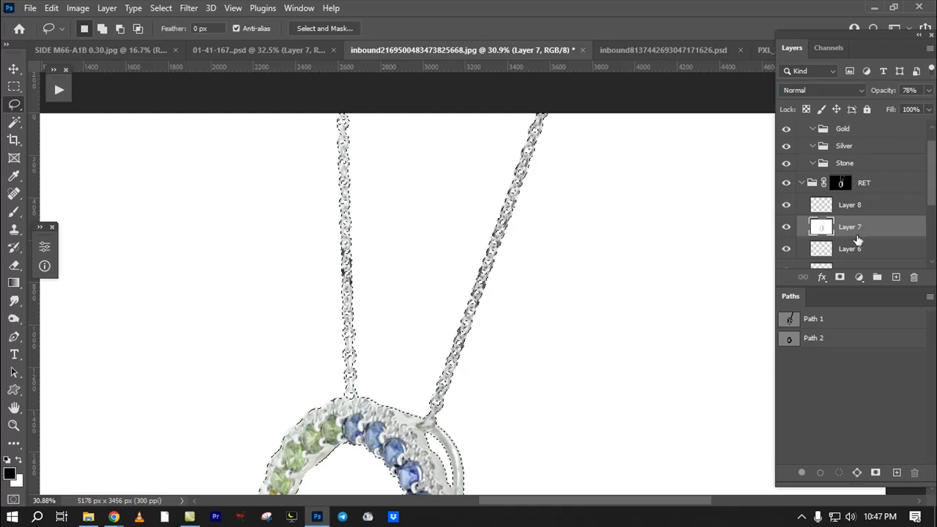
{"action": "left_click", "coordinate": [840, 277]}
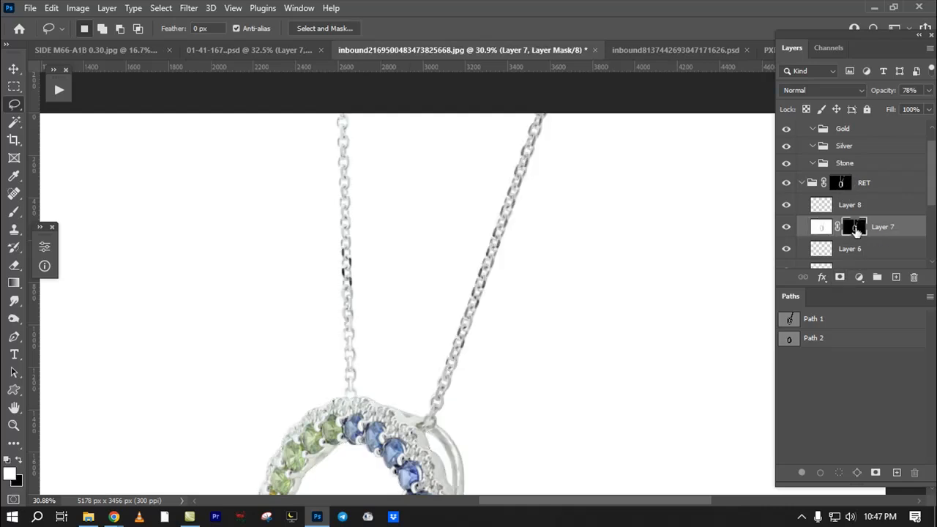
{"action": "right_click", "coordinate": [853, 232]}
{"action": "left_click", "coordinate": [849, 261]}
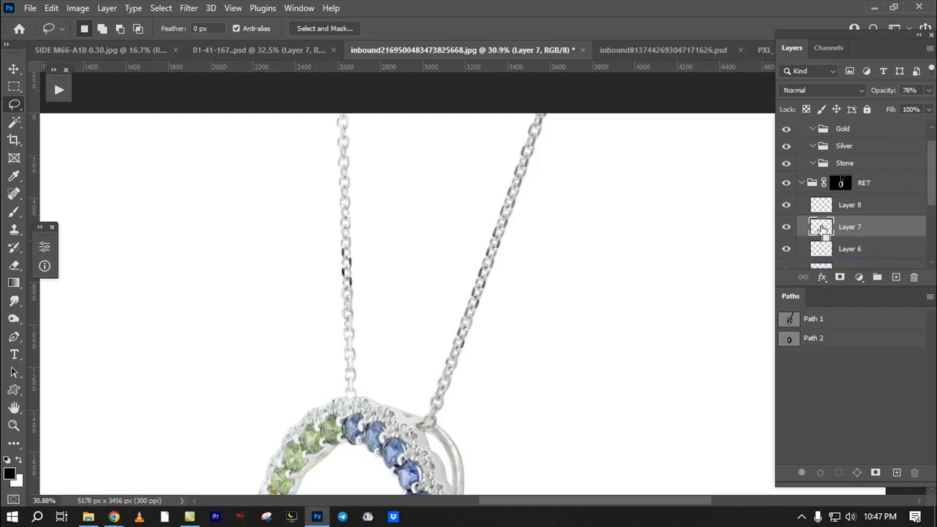
Step: Load Layer 7's pixels as a selection, check its extent in Quick Mask mode and deselect it
{"action": "left_click", "coordinate": [821, 233], "text": "ctrl"}
{"action": "key", "text": "q"}
{"action": "left_click_drag", "start_coordinate": [566, 297], "coordinate": [565, 201]}
{"action": "key", "text": "q"}
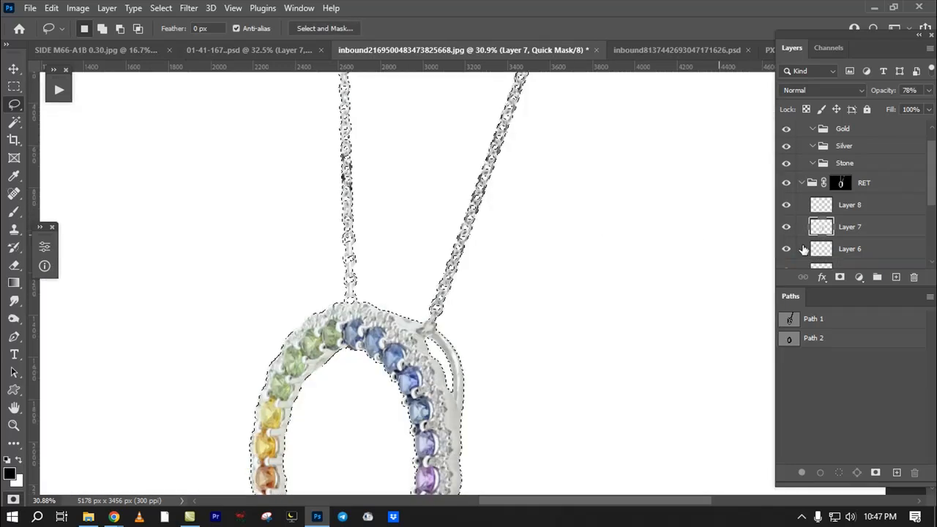
{"action": "key", "text": "ctrl+d"}
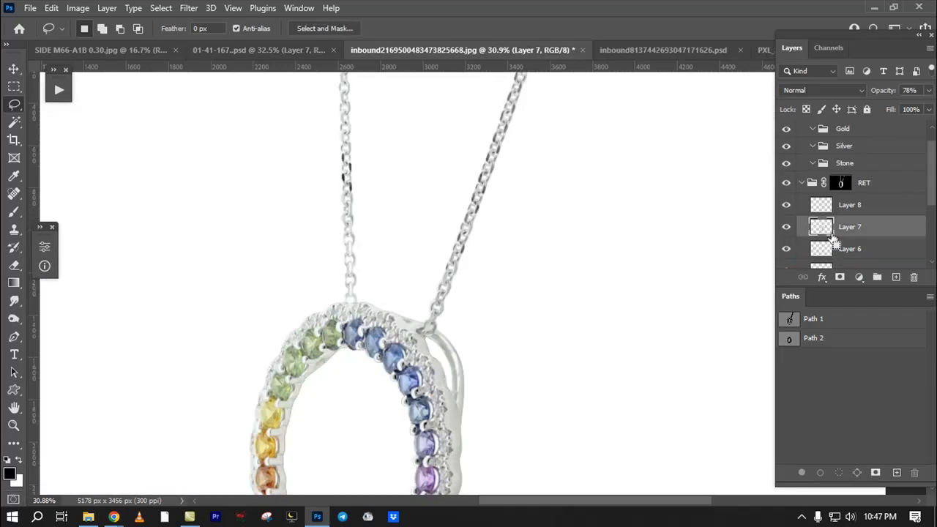
Step: Load the RET group's mask as a selection and check its coverage by toggling Quick Mask mode
{"action": "left_click", "coordinate": [844, 188], "text": "ctrl"}
{"action": "key", "text": "q"}
{"action": "key", "text": "q"}
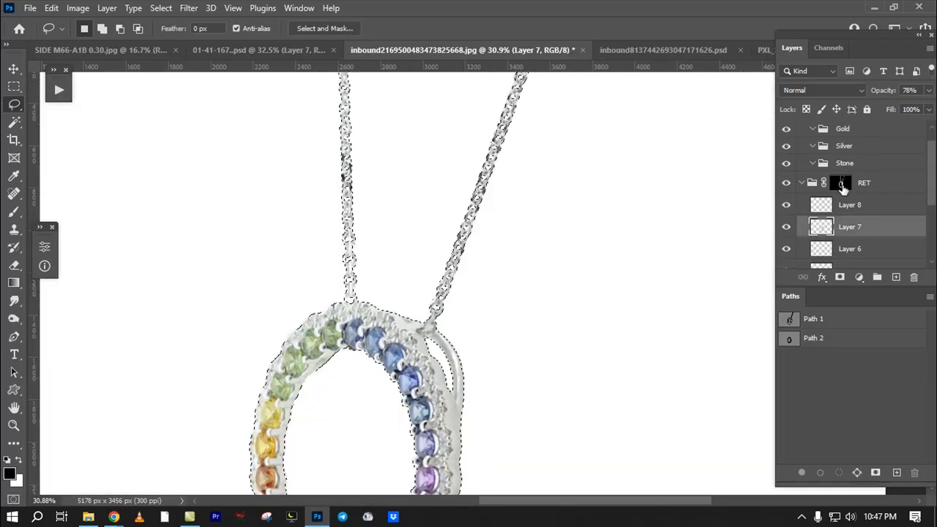
{"action": "key", "text": "q"}
{"action": "key", "text": "q"}
{"action": "key", "text": "q"}
{"action": "key", "text": "q"}
Step: Stamp all visible layers twice into new merged layers above Layer 8 in the RET group
{"action": "left_click", "coordinate": [850, 206]}
{"action": "key", "text": "ctrl+alt+shift+e"}
{"action": "key", "text": "ctrl+alt+shift+e"}
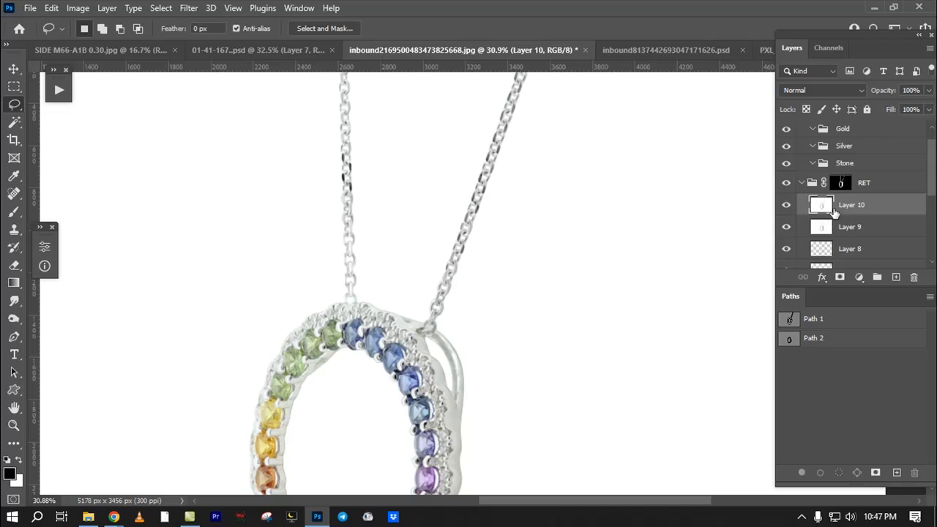
Step: Examine the RET group's black-and-white mask on its own, with the group collapsed and expanded
{"action": "left_click", "coordinate": [803, 183]}
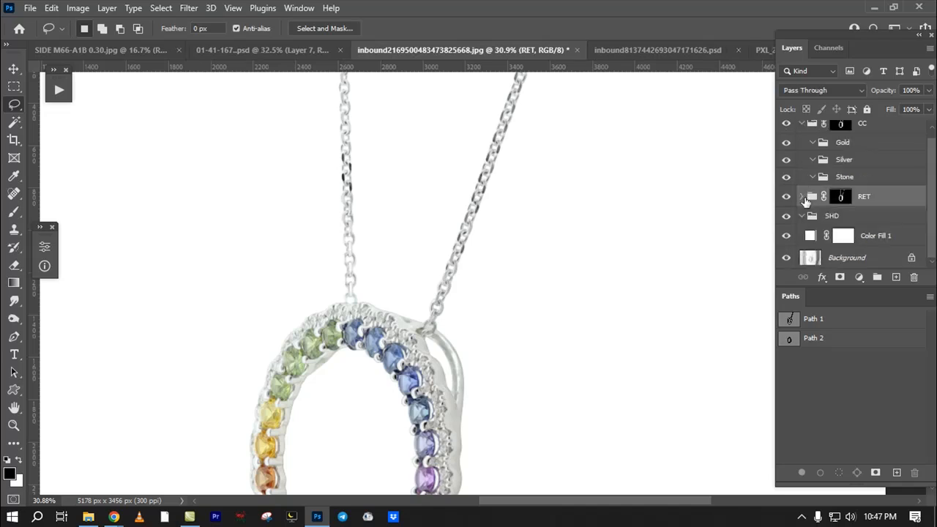
{"action": "left_click", "coordinate": [840, 198]}
{"action": "left_click", "coordinate": [841, 198], "text": "alt"}
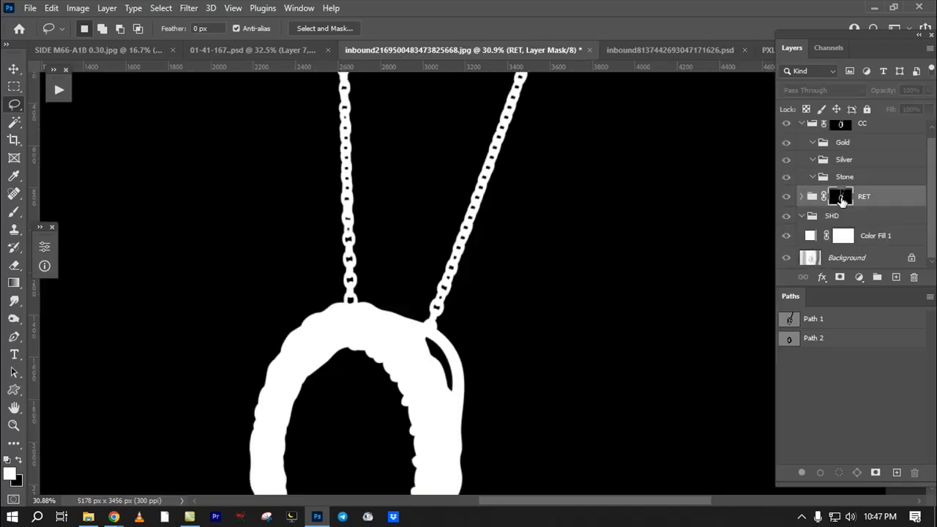
{"action": "left_click", "coordinate": [840, 198], "text": "alt"}
{"action": "left_click", "coordinate": [803, 199]}
{"action": "left_click", "coordinate": [841, 196], "text": "alt"}
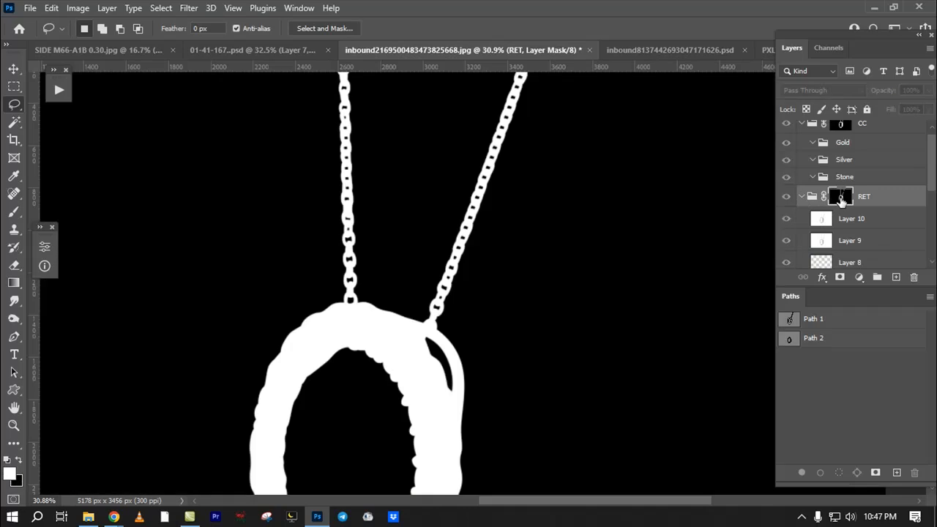
{"action": "left_click", "coordinate": [840, 196], "text": "alt"}
{"action": "scroll", "coordinate": [816, 217], "scroll_direction": "down", "scroll_amount": 3}
{"action": "scroll", "coordinate": [803, 183], "scroll_direction": "up", "scroll_amount": 3}
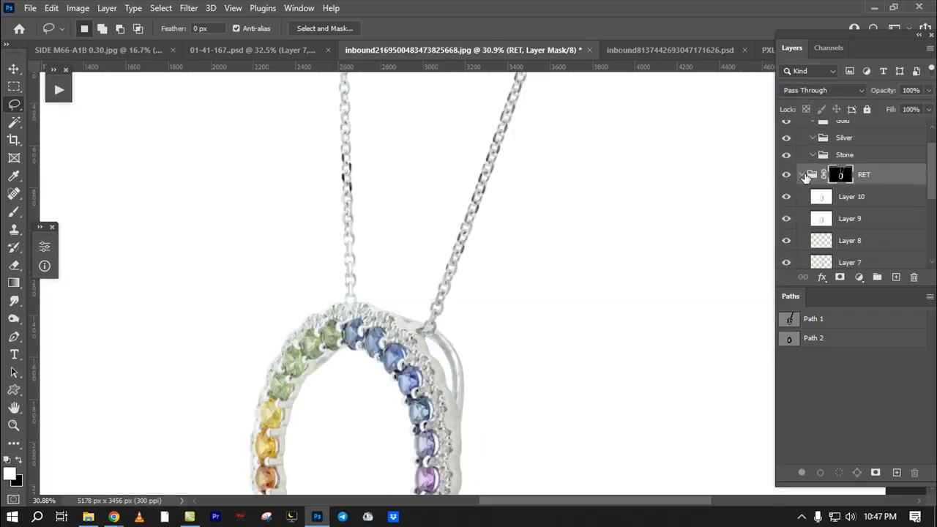
Step: Hide the Color Fill 1 and Background layers, collapse the CC group and show the RET group's layers
{"action": "left_click", "coordinate": [803, 179]}
{"action": "left_click_drag", "start_coordinate": [786, 257], "coordinate": [786, 236]}
{"action": "scroll", "coordinate": [676, 242], "scroll_direction": "down", "scroll_amount": 3}
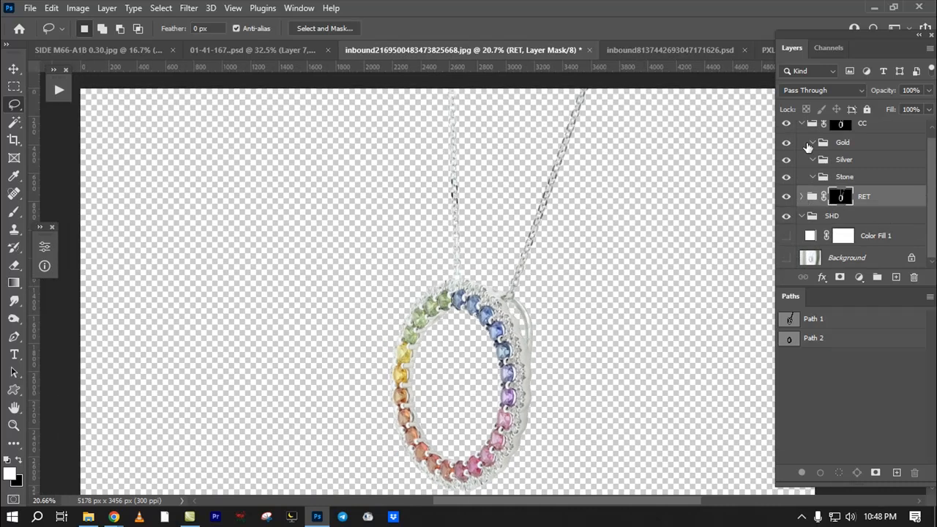
{"action": "scroll", "coordinate": [808, 146], "scroll_direction": "up", "scroll_amount": 1}
{"action": "left_click", "coordinate": [801, 132]}
{"action": "left_click", "coordinate": [802, 154]}
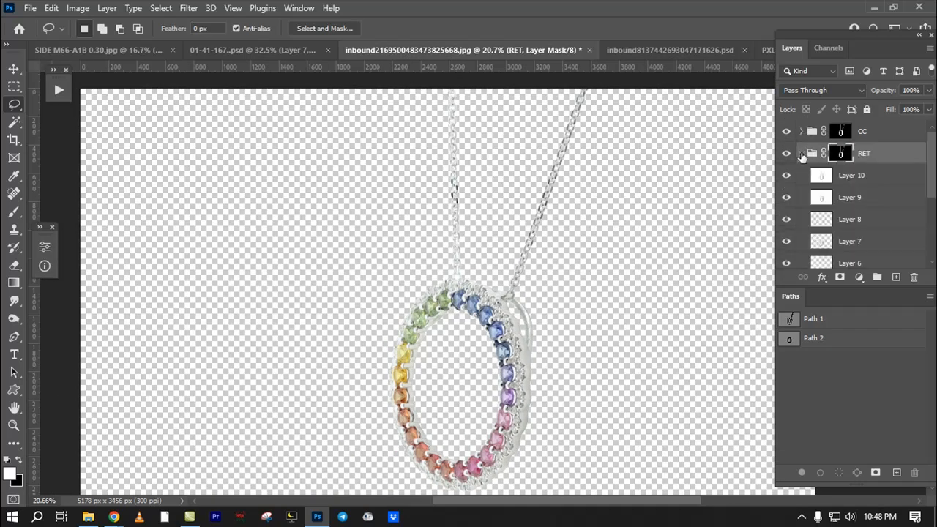
Step: Select Layer 10, preview the RET group's mask as a selection over the cut-out pendant and deselect it
{"action": "left_click", "coordinate": [827, 179]}
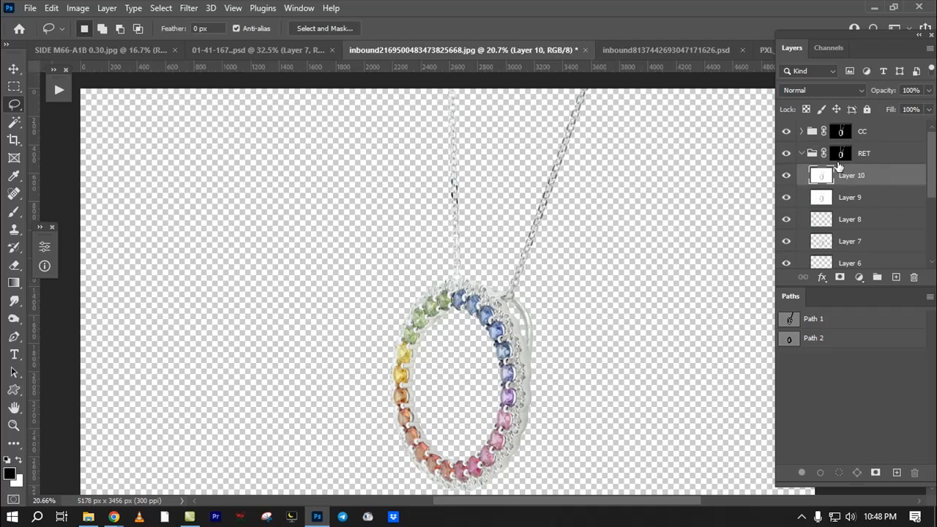
{"action": "left_click", "coordinate": [842, 155], "text": "ctrl"}
{"action": "key", "text": "q"}
{"action": "key", "text": "q"}
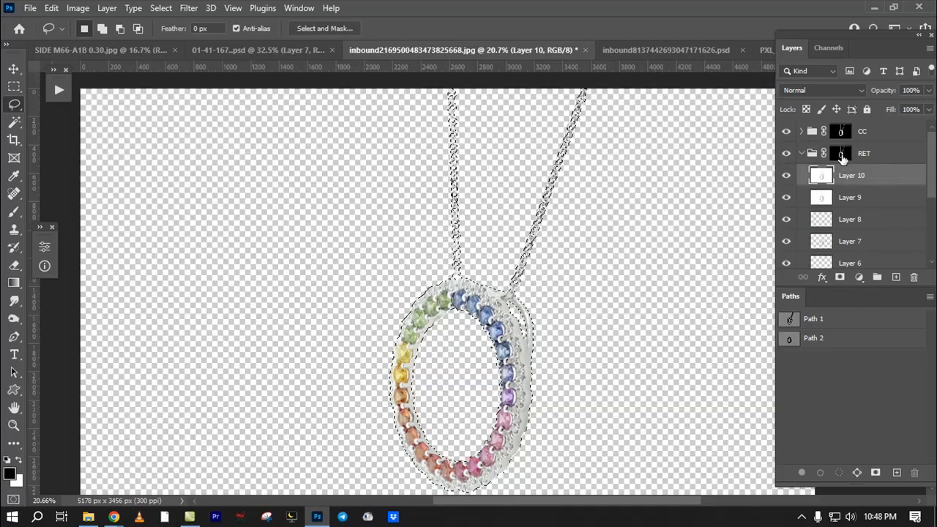
{"action": "key", "text": "ctrl+d"}
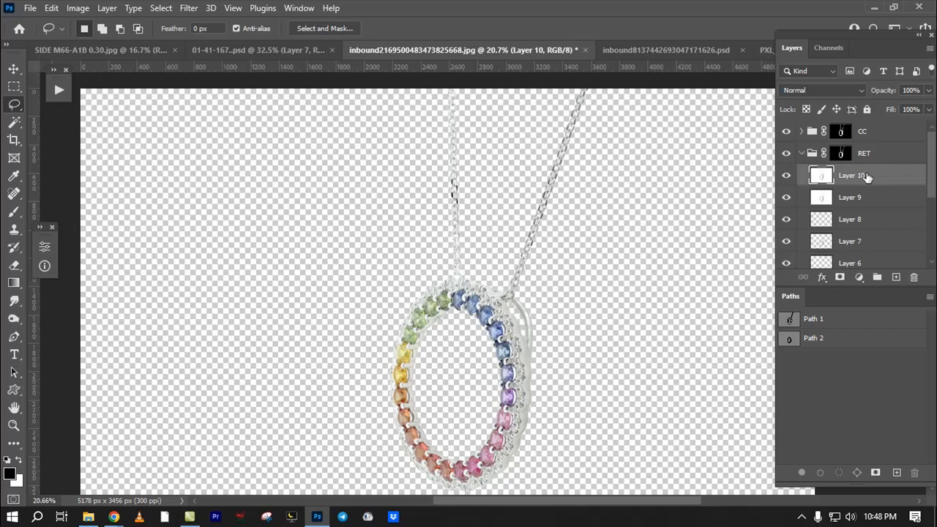
Step: Compare Layer 10 above the CC group with it back inside RET, and recheck RET's mask as a selection
{"action": "key", "text": "ctrl+shift+bracketright"}
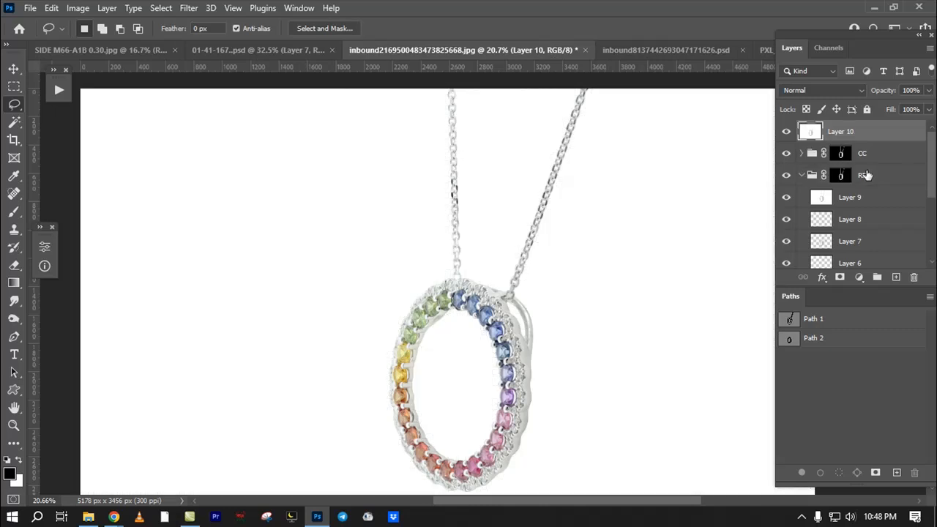
{"action": "left_click_drag", "start_coordinate": [844, 139], "coordinate": [866, 192]}
{"action": "left_click", "coordinate": [842, 176], "text": "ctrl"}
{"action": "key", "text": "q"}
{"action": "key", "text": "q"}
{"action": "key", "text": "ctrl+d"}
{"action": "scroll", "coordinate": [820, 220], "scroll_direction": "down", "scroll_amount": 2}
{"action": "scroll", "coordinate": [832, 220], "scroll_direction": "up", "scroll_amount": 2}
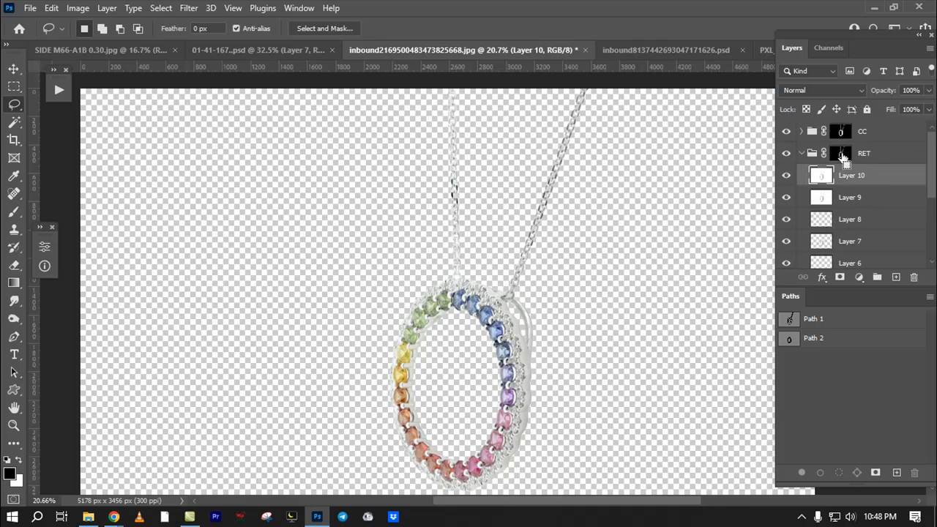
Step: Load the RET group's mask as a selection, switch Quick Mask on and off over the pendant, and deselect
{"action": "left_click", "coordinate": [842, 156], "text": "ctrl"}
{"action": "key", "text": "q"}
{"action": "key", "text": "q"}
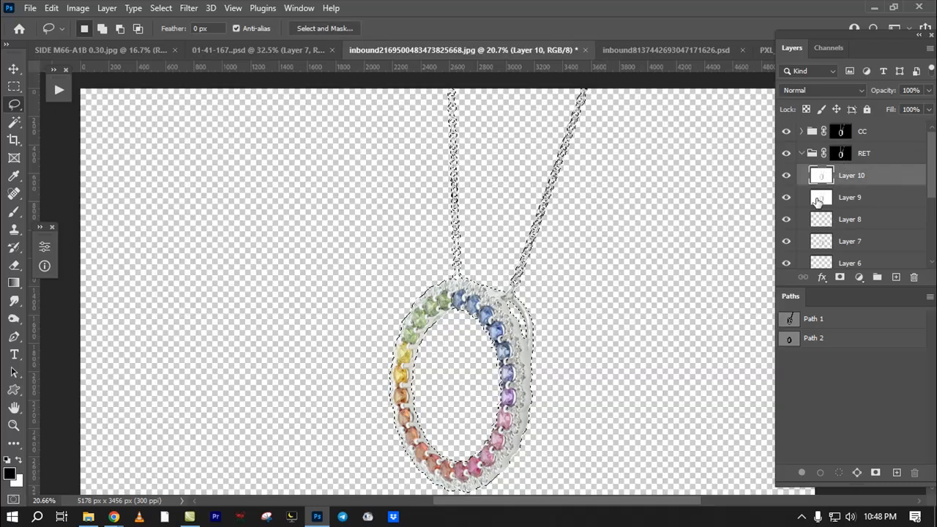
{"action": "key", "text": "q"}
{"action": "key", "text": "q"}
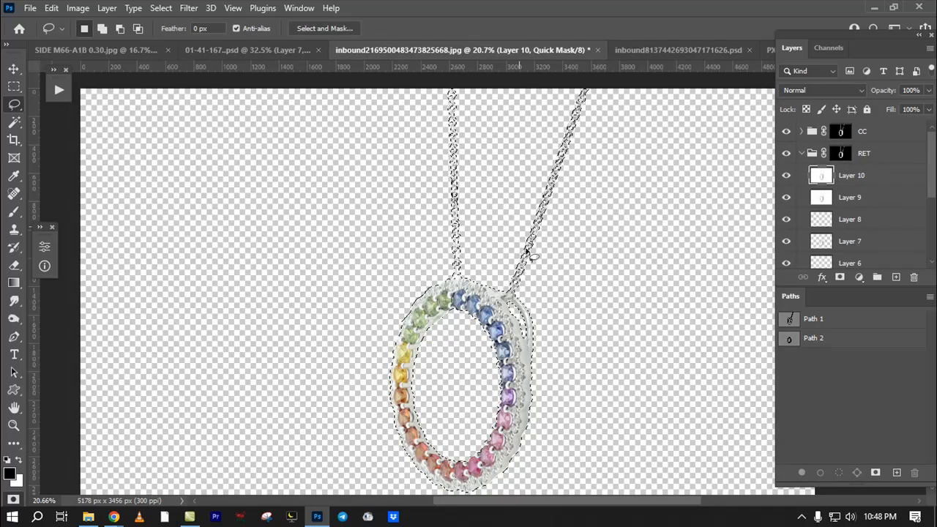
{"action": "key", "text": "q"}
{"action": "key", "text": "q"}
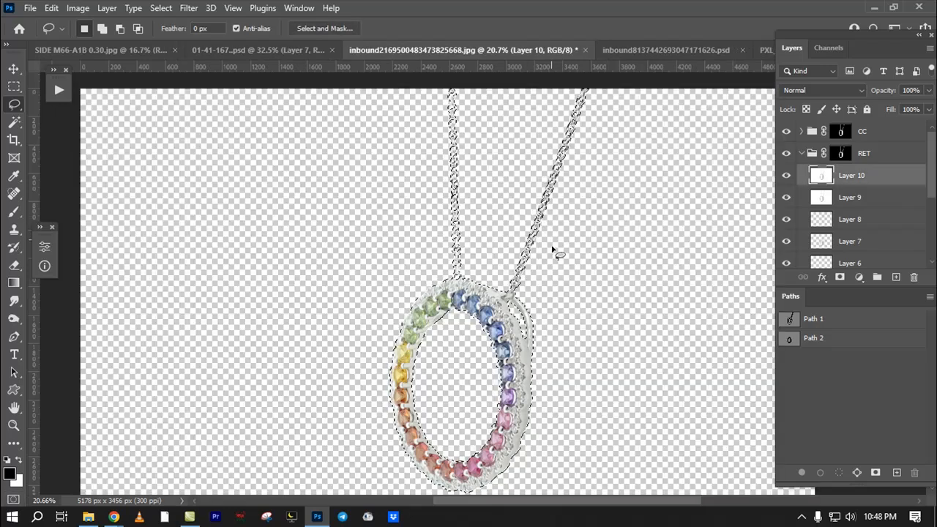
{"action": "key", "text": "ctrl+d"}
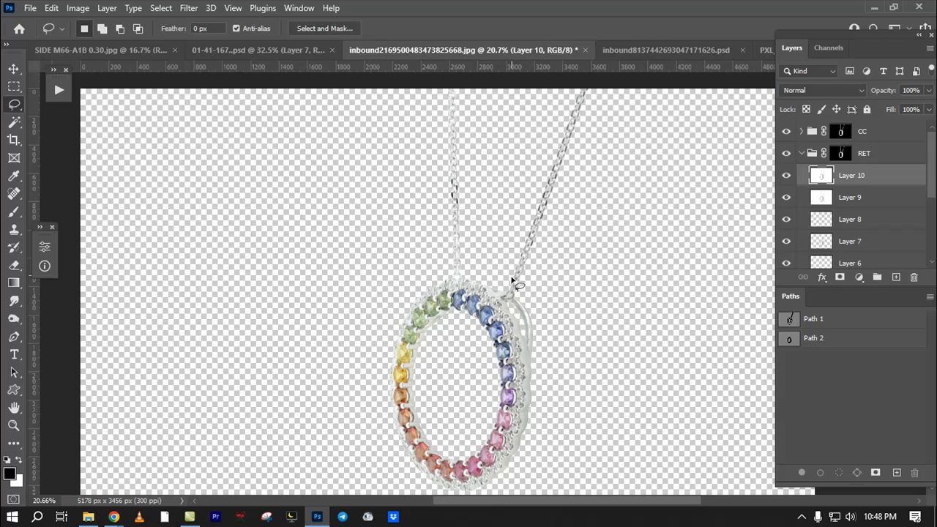
Step: Examine the cut-out pendant's gemstones, prongs and chain joints up close on the transparent background
{"action": "scroll", "coordinate": [429, 224], "scroll_direction": "down", "scroll_amount": 3}
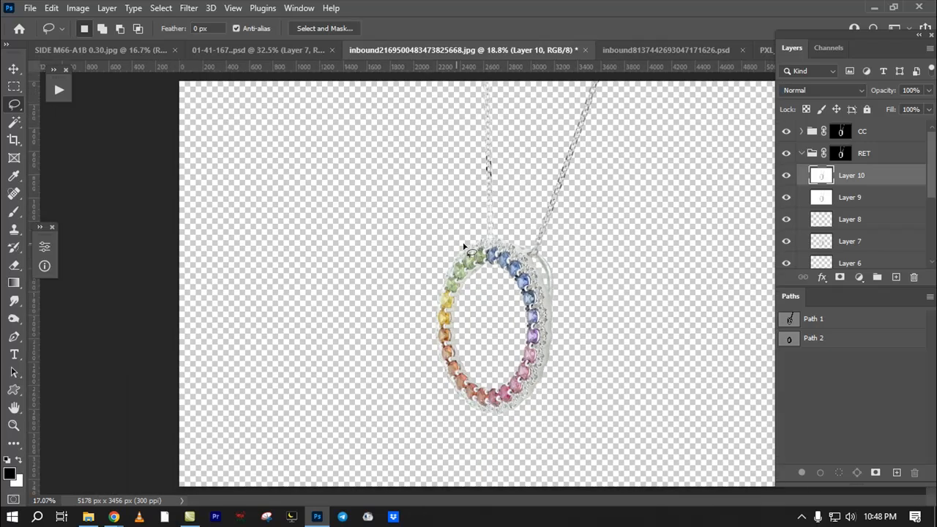
{"action": "scroll", "coordinate": [598, 241], "scroll_direction": "up", "scroll_amount": 8}
{"action": "scroll", "coordinate": [381, 295], "scroll_direction": "up", "scroll_amount": 8}
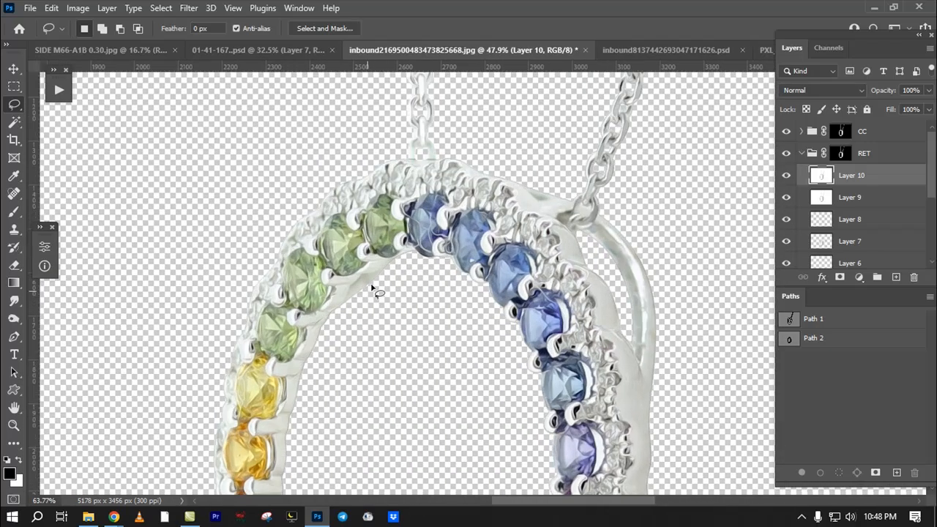
{"action": "scroll", "coordinate": [510, 302], "scroll_direction": "down", "scroll_amount": 3}
{"action": "scroll", "coordinate": [556, 297], "scroll_direction": "up", "scroll_amount": 2}
{"action": "scroll", "coordinate": [583, 292], "scroll_direction": "down", "scroll_amount": 4}
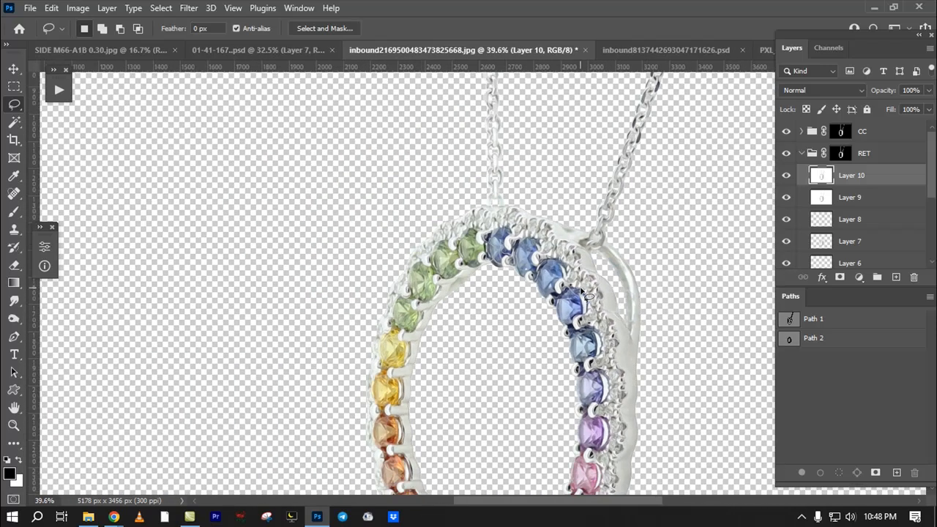
{"action": "mouse_move", "coordinate": [512, 240]}
{"action": "left_mouse_down"}
{"action": "mouse_move", "coordinate": [499, 265]}
{"action": "mouse_move", "coordinate": [541, 270]}
{"action": "mouse_move", "coordinate": [529, 237]}
{"action": "left_mouse_up"}
{"action": "left_click", "coordinate": [575, 260]}
{"action": "left_click_drag", "start_coordinate": [437, 280], "coordinate": [385, 406]}
{"action": "left_click_drag", "start_coordinate": [495, 340], "coordinate": [544, 394]}
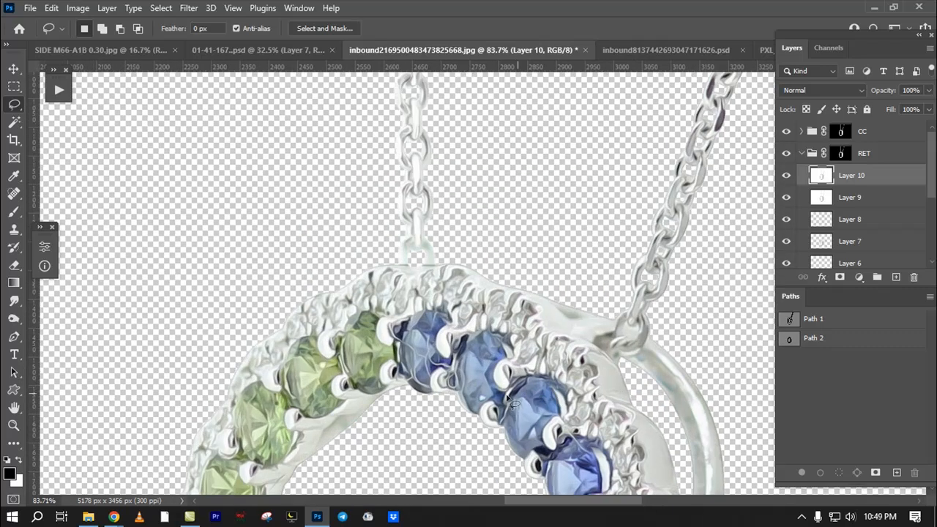
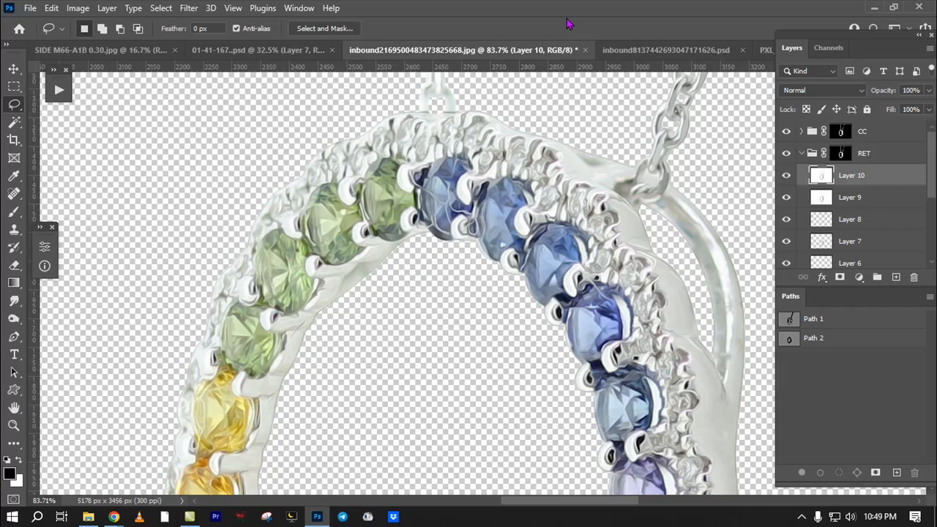
Step: Switch to the 01-41-167 ring document and bring the pink stone into close view
{"action": "left_click", "coordinate": [282, 50]}
{"action": "left_click_drag", "start_coordinate": [453, 127], "coordinate": [593, 228]}
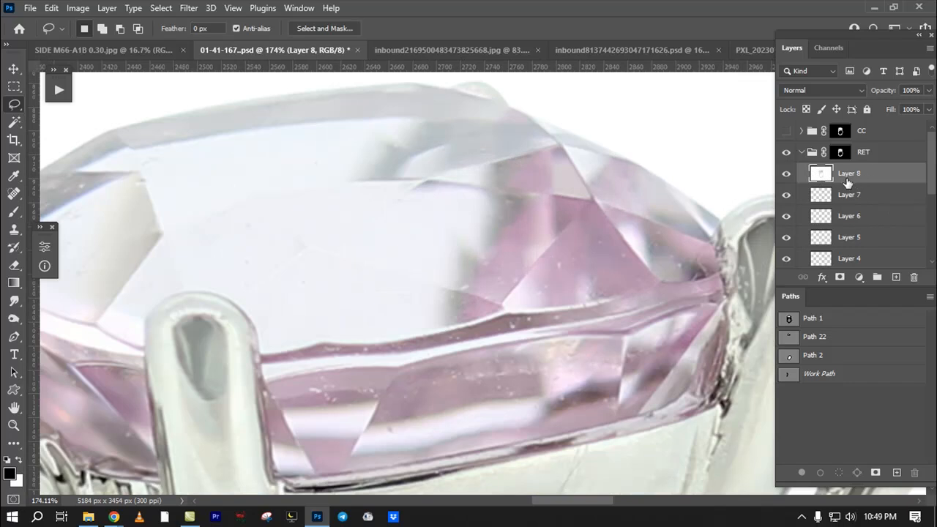
{"action": "scroll", "coordinate": [589, 256], "scroll_direction": "down", "scroll_amount": 2}
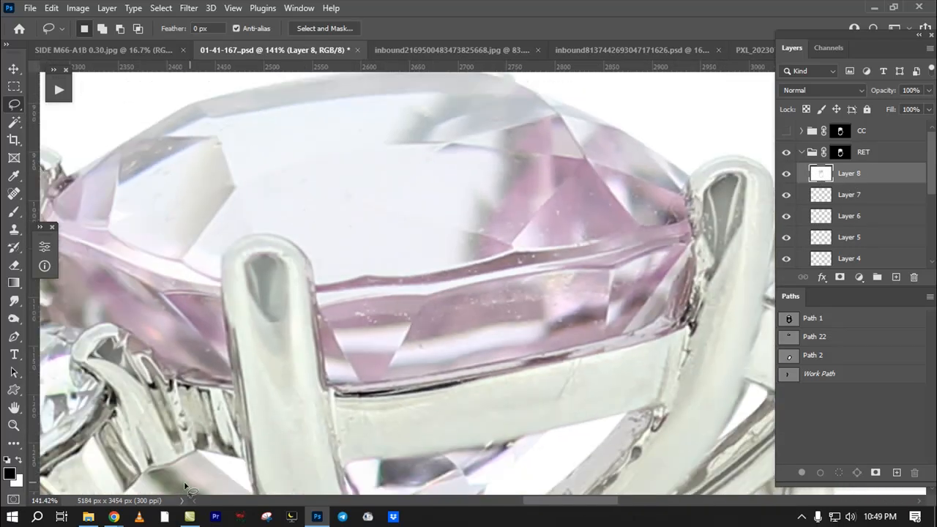
Step: Check the Google Meet call in the browser and return to the ring document in Photoshop
{"action": "mouse_move", "coordinate": [115, 519]}
{"action": "left_click", "coordinate": [96, 485]}
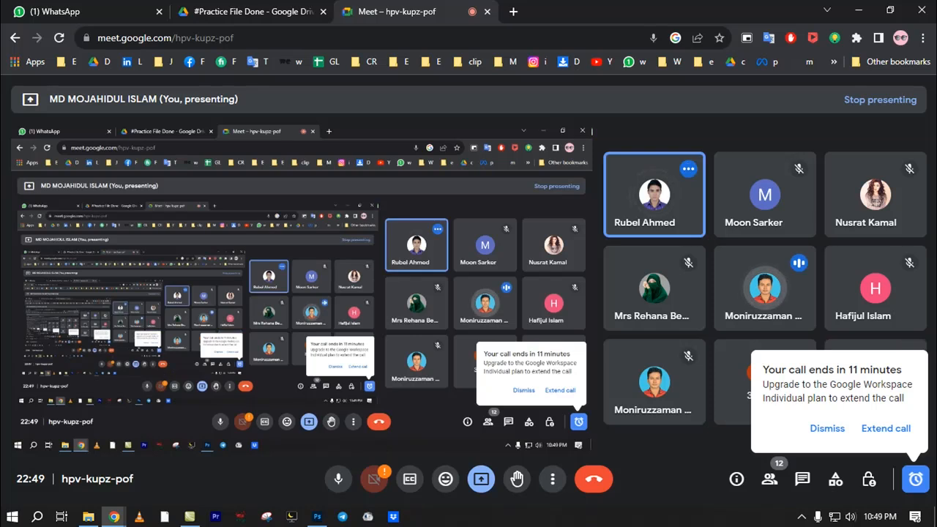
{"action": "left_click", "coordinate": [317, 517]}
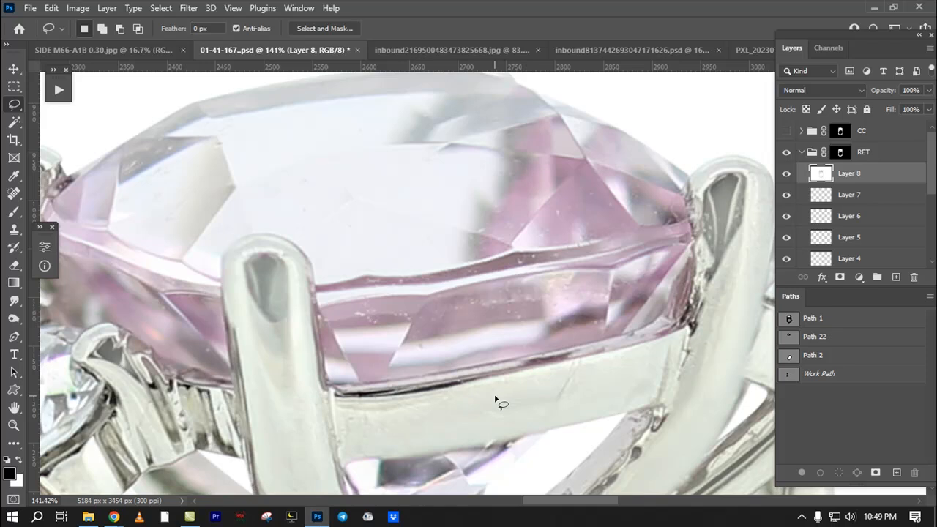
Step: Apply Dust & Scratches to Layer 8 with a 3-pixel radius and a threshold of 8 levels, comparing the preview on and off
{"action": "left_click_drag", "start_coordinate": [463, 388], "coordinate": [464, 400]}
{"action": "left_click", "coordinate": [489, 358]}
{"action": "scroll", "coordinate": [444, 249], "scroll_direction": "down", "scroll_amount": 2}
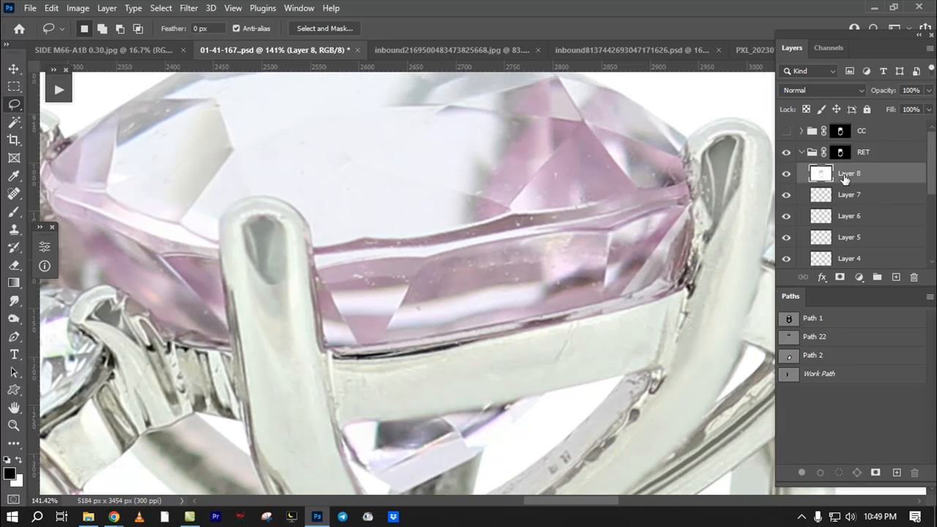
{"action": "left_click", "coordinate": [189, 8]}
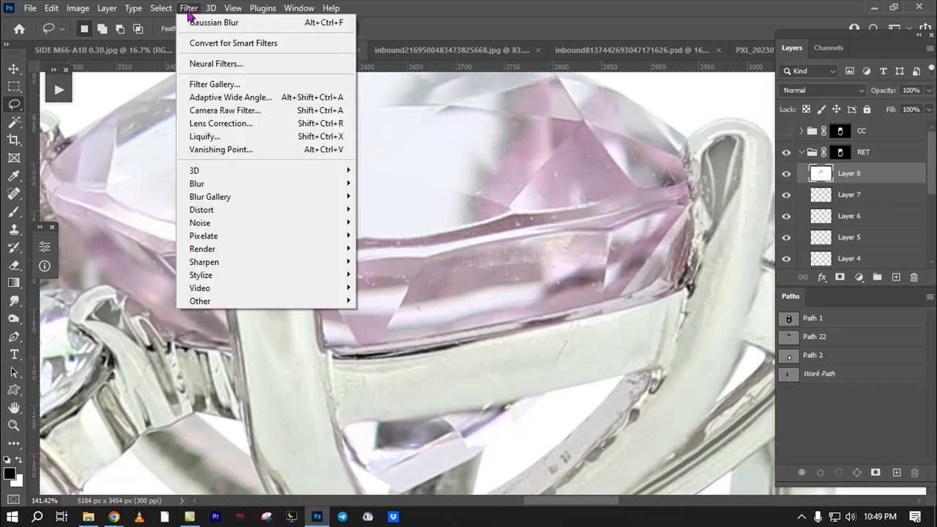
{"action": "mouse_move", "coordinate": [226, 226]}
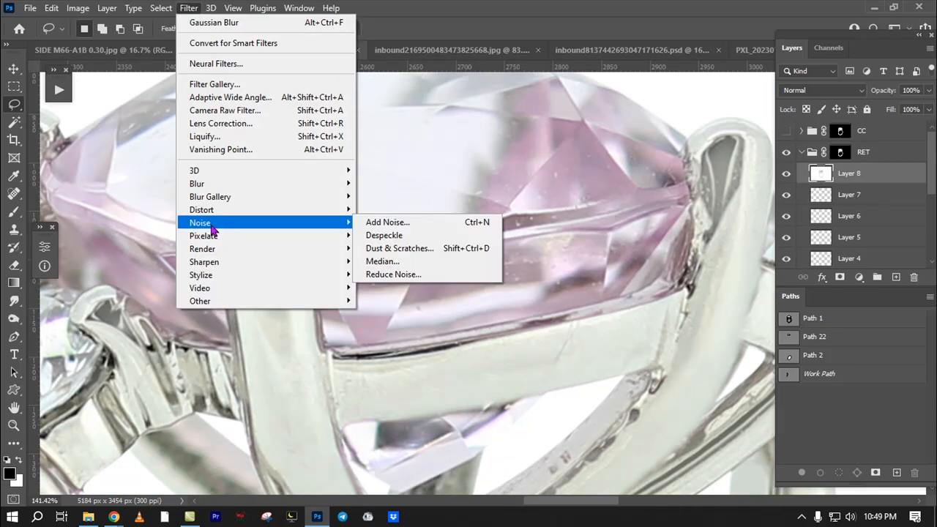
{"action": "left_click", "coordinate": [402, 253]}
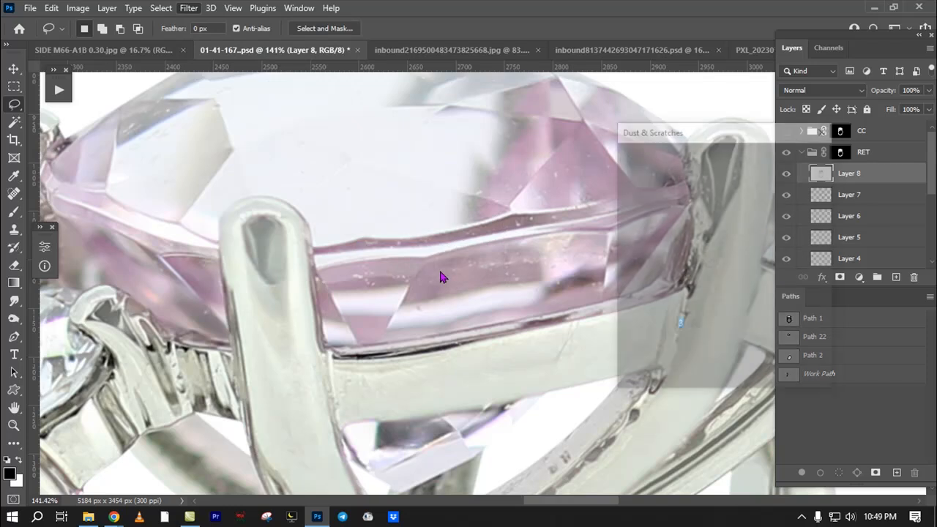
{"action": "left_click", "coordinate": [460, 264], "text": "ctrl"}
{"action": "left_click", "coordinate": [459, 265], "text": "ctrl"}
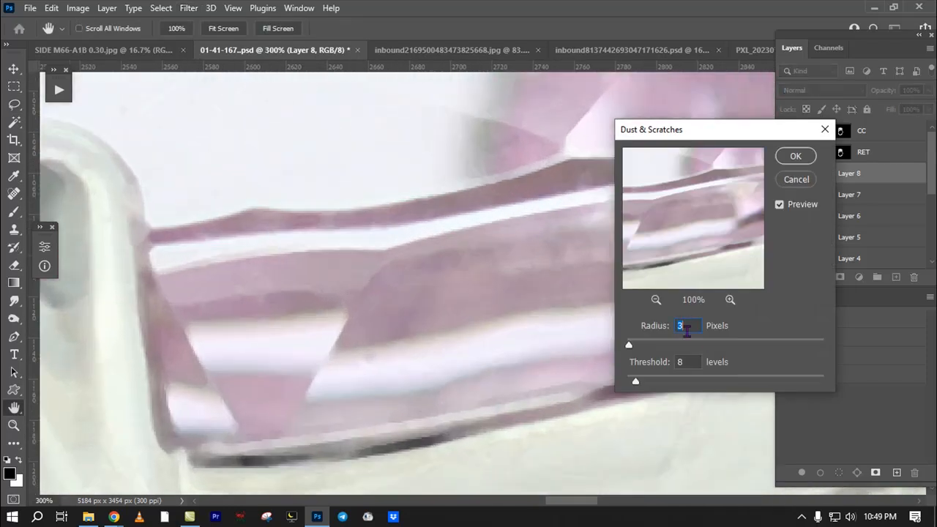
{"action": "left_click", "coordinate": [687, 360]}
{"action": "left_click", "coordinate": [779, 205]}
{"action": "left_click", "coordinate": [779, 206]}
{"action": "left_click", "coordinate": [779, 206]}
{"action": "left_click", "coordinate": [798, 156]}
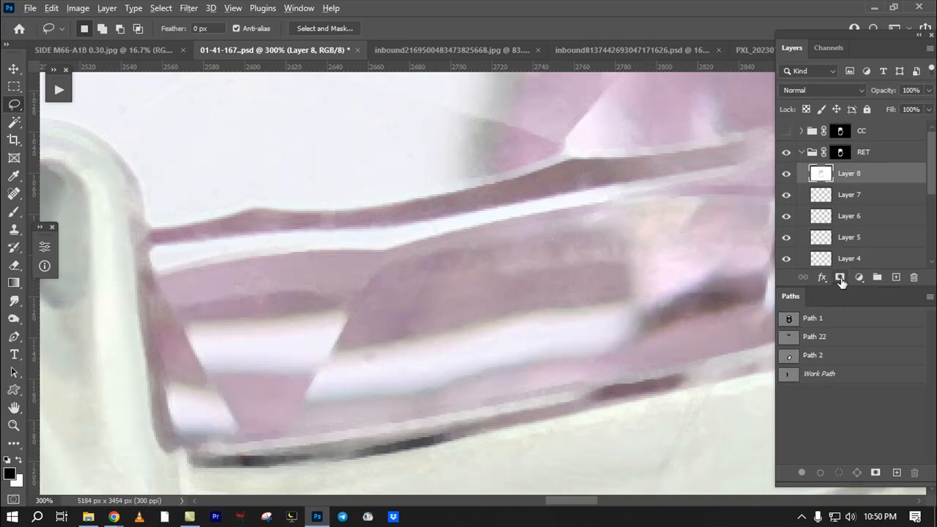
Step: Add a layer mask to Layer 8 and invert it to black to hide the filtered version
{"action": "left_click", "coordinate": [840, 277]}
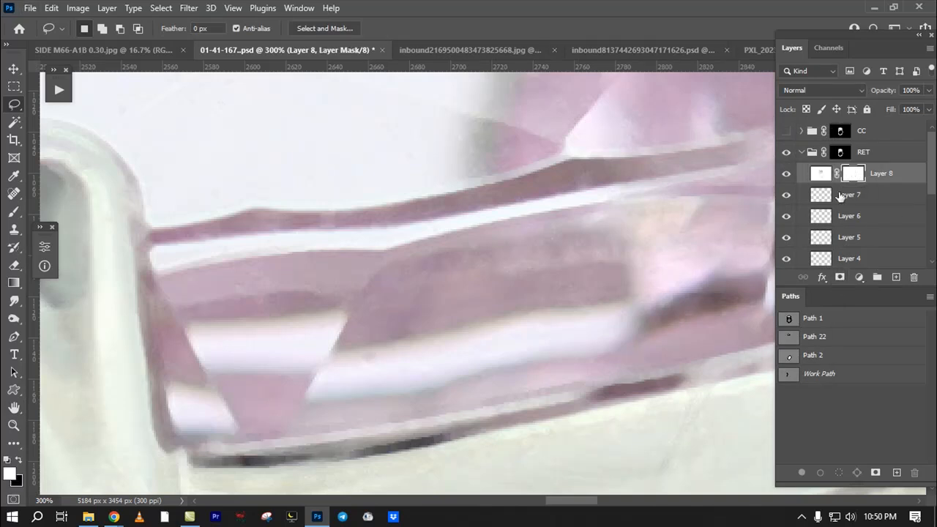
{"action": "key", "text": "ctrl+i"}
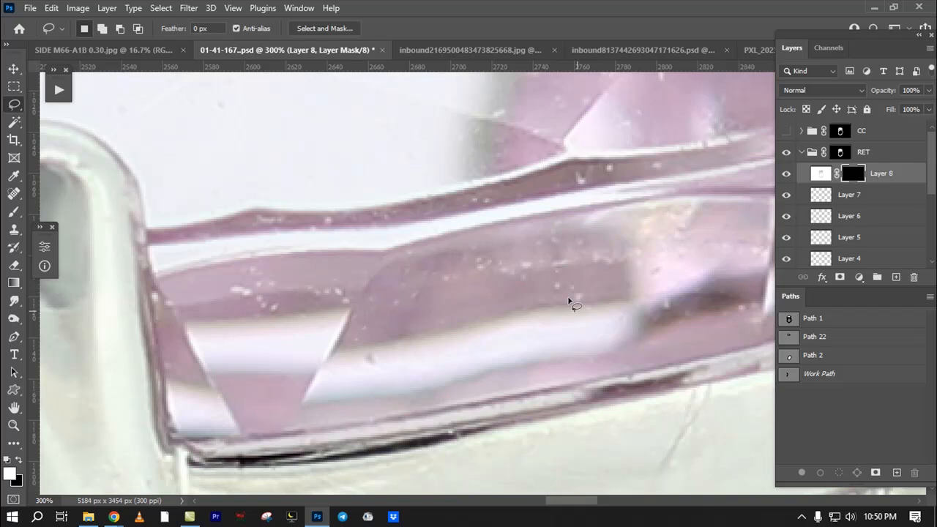
{"action": "scroll", "coordinate": [582, 317], "scroll_direction": "down", "scroll_amount": 5}
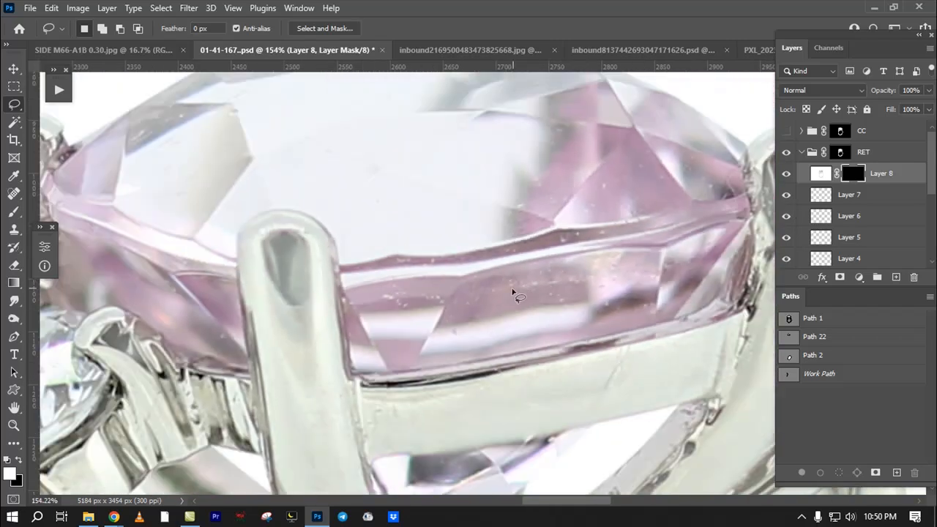
Step: Outline areas of the pink stone with the Lasso, deselect them, and view Layer 8's mask on its own
{"action": "mouse_move", "coordinate": [557, 164]}
{"action": "left_mouse_down"}
{"action": "mouse_move", "coordinate": [468, 236]}
{"action": "mouse_move", "coordinate": [554, 167]}
{"action": "left_mouse_up"}
{"action": "key", "text": "ctrl+d"}
{"action": "mouse_move", "coordinate": [406, 171]}
{"action": "left_mouse_down"}
{"action": "mouse_move", "coordinate": [584, 354]}
{"action": "mouse_move", "coordinate": [579, 187]}
{"action": "mouse_move", "coordinate": [495, 205]}
{"action": "left_mouse_up"}
{"action": "key", "text": "ctrl+d"}
{"action": "left_click", "coordinate": [854, 177], "text": "alt"}
{"action": "left_click", "coordinate": [854, 176], "text": "alt"}
Step: Choose the Brush tool and compare the pink stone with Layer 8's mask disabled and enabled
{"action": "left_click", "coordinate": [13, 213]}
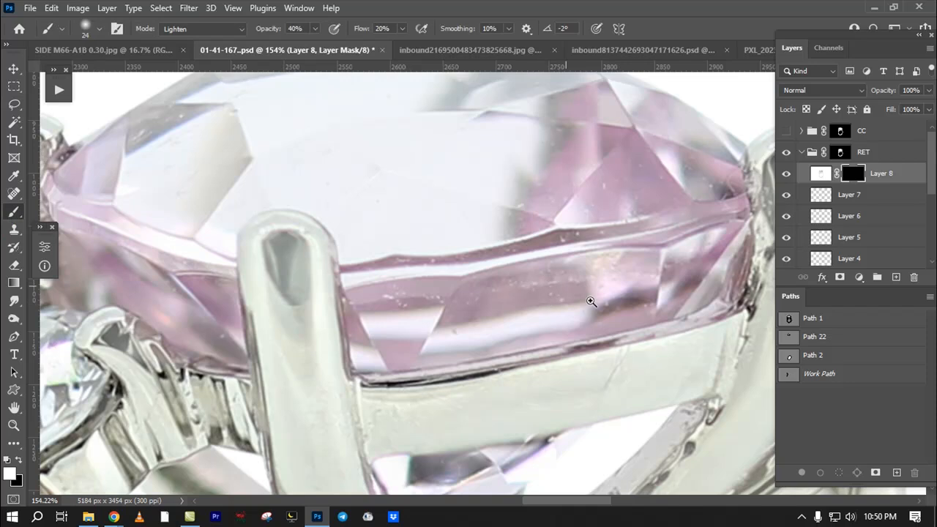
{"action": "scroll", "coordinate": [571, 289], "scroll_direction": "up", "scroll_amount": 3}
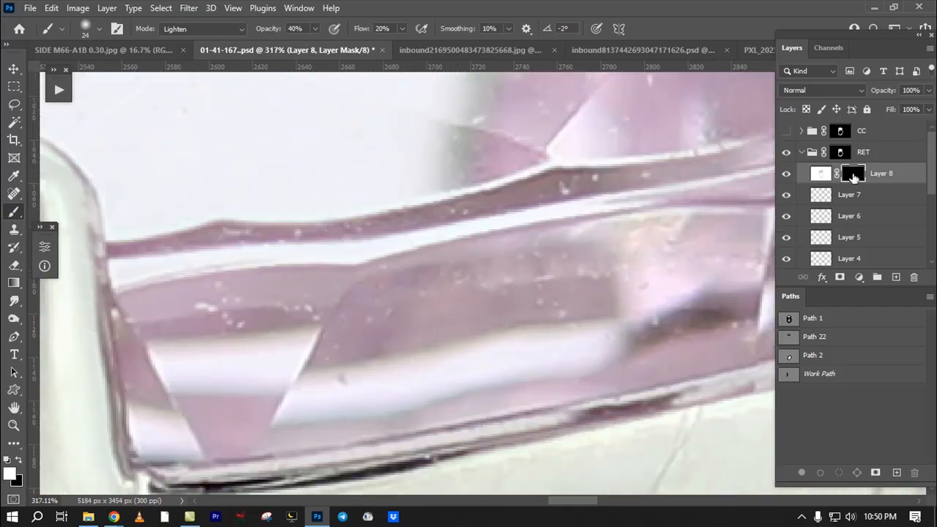
{"action": "left_click_drag", "start_coordinate": [460, 228], "coordinate": [347, 256]}
{"action": "left_click_drag", "start_coordinate": [439, 476], "coordinate": [431, 171]}
{"action": "left_click_drag", "start_coordinate": [711, 319], "coordinate": [762, 321]}
{"action": "left_click_drag", "start_coordinate": [644, 227], "coordinate": [669, 451]}
{"action": "left_click_drag", "start_coordinate": [586, 268], "coordinate": [566, 268]}
{"action": "left_click_drag", "start_coordinate": [490, 255], "coordinate": [600, 434]}
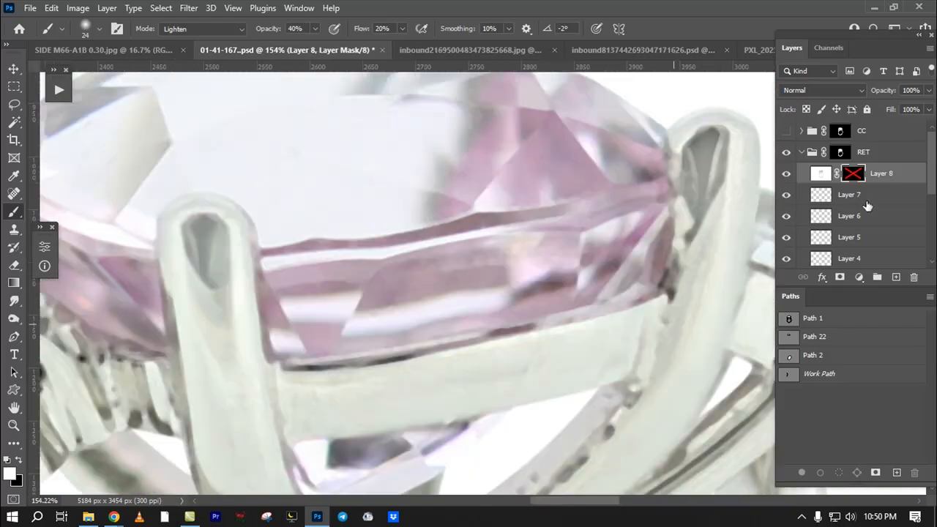
{"action": "left_click", "coordinate": [851, 174], "text": "shift"}
Step: Set the brush to 60 px in Normal mode with 91% opacity and 100% flow for painting the mask
{"action": "mouse_move", "coordinate": [529, 131]}
{"action": "left_mouse_down"}
{"action": "mouse_move", "coordinate": [570, 194]}
{"action": "mouse_move", "coordinate": [643, 230]}
{"action": "left_mouse_up"}
{"action": "right_click", "coordinate": [638, 238], "text": "alt"}
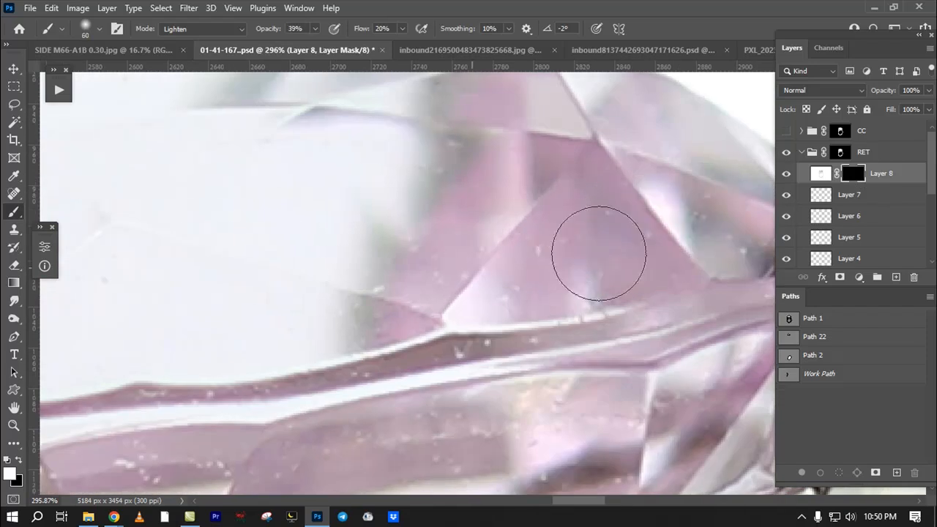
{"action": "left_click_drag", "start_coordinate": [491, 279], "coordinate": [506, 312]}
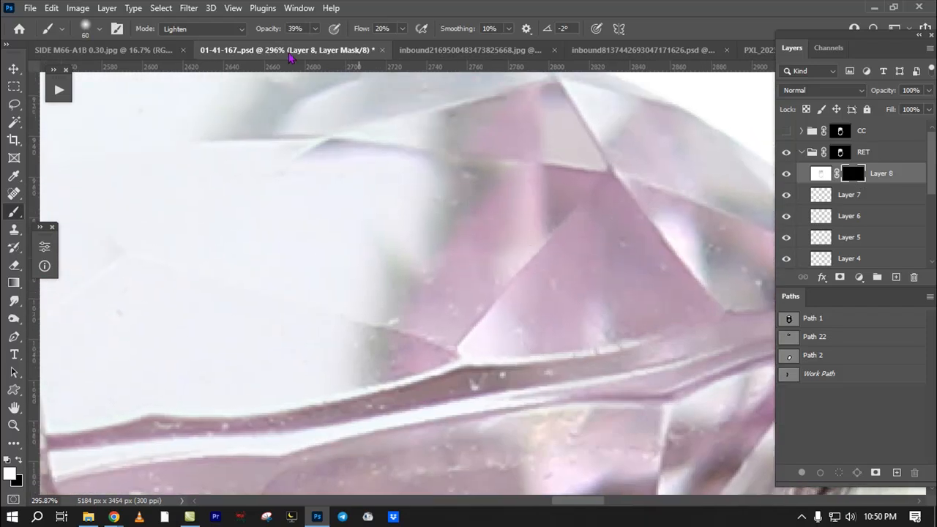
{"action": "left_click", "coordinate": [212, 29]}
{"action": "left_click", "coordinate": [198, 42]}
{"action": "left_click_drag", "start_coordinate": [272, 34], "coordinate": [420, 31]}
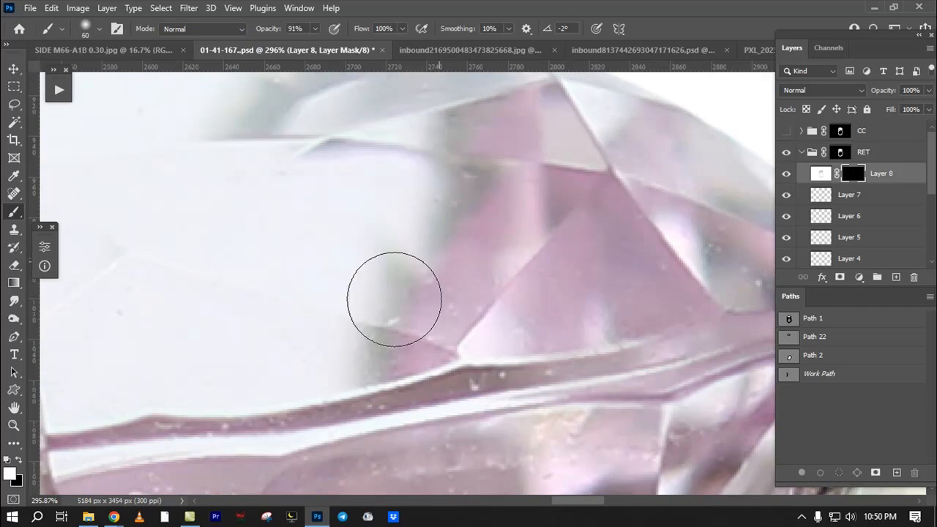
Step: Undo the last stroke, reduce the brush to about 26 px, and paint white on Layer 8's mask over the specks in the stone's lower facets
{"action": "scroll", "coordinate": [435, 220], "scroll_direction": "down", "scroll_amount": 5}
{"action": "key", "text": "ctrl+z"}
{"action": "right_click", "coordinate": [570, 239], "text": "alt"}
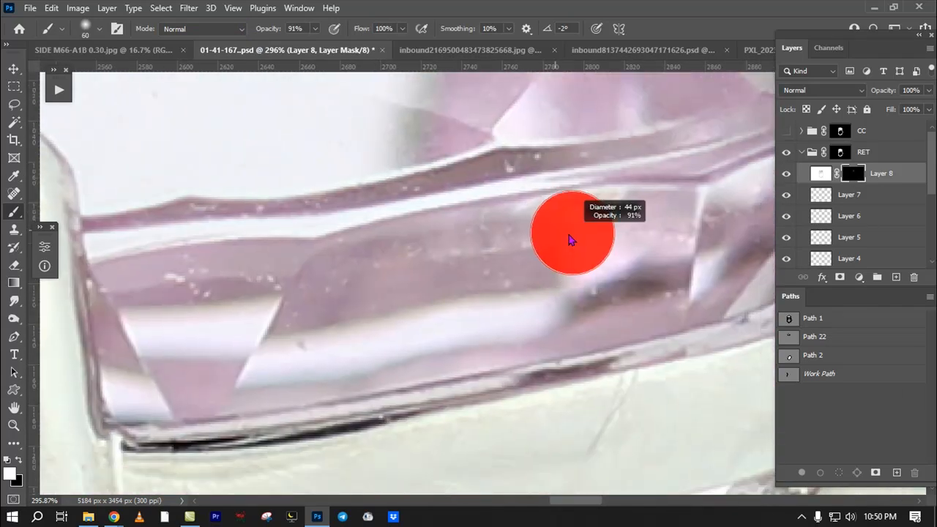
{"action": "right_click", "coordinate": [603, 287], "text": "alt"}
{"action": "scroll", "coordinate": [440, 337], "scroll_direction": "left", "scroll_amount": 3}
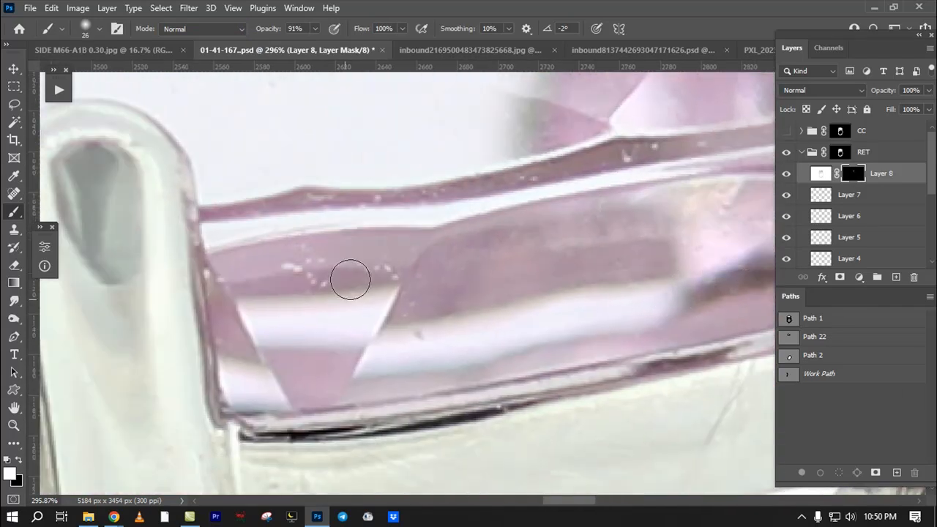
{"action": "left_click_drag", "start_coordinate": [282, 277], "coordinate": [342, 479]}
{"action": "right_click", "coordinate": [335, 321], "text": "alt"}
{"action": "left_click_drag", "start_coordinate": [296, 292], "coordinate": [362, 399]}
{"action": "left_click_drag", "start_coordinate": [296, 322], "coordinate": [356, 405]}
{"action": "mouse_move", "coordinate": [186, 308]}
{"action": "left_mouse_down"}
{"action": "mouse_move", "coordinate": [203, 292]}
{"action": "mouse_move", "coordinate": [623, 263]}
{"action": "left_mouse_up"}
Step: Paint white on Layer 8's mask over the pale facets at the stone's upper left, using a 35 px brush
{"action": "key", "text": "["}
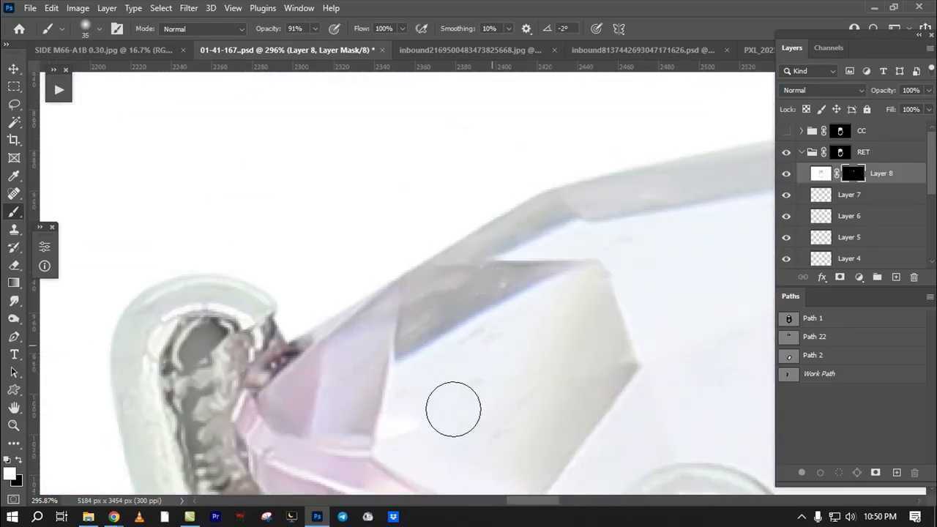
{"action": "left_click_drag", "start_coordinate": [451, 400], "coordinate": [443, 286]}
{"action": "left_click_drag", "start_coordinate": [663, 283], "coordinate": [307, 322]}
{"action": "left_click_drag", "start_coordinate": [267, 341], "coordinate": [186, 353]}
{"action": "left_click_drag", "start_coordinate": [655, 248], "coordinate": [571, 264]}
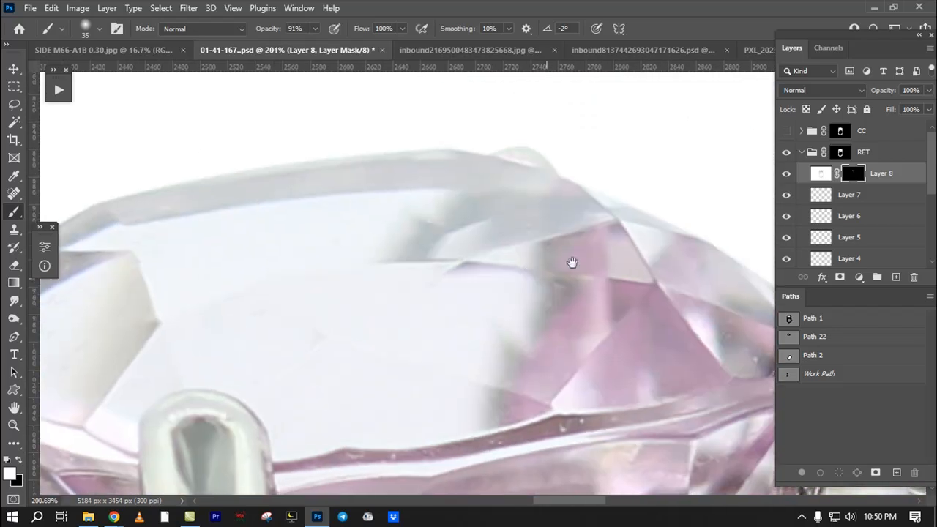
Step: Paint white on Layer 8's mask over the specks in the stone's central table and right-hand pink facets
{"action": "left_click_drag", "start_coordinate": [550, 339], "coordinate": [525, 254]}
{"action": "left_click_drag", "start_coordinate": [549, 357], "coordinate": [602, 361]}
{"action": "mouse_move", "coordinate": [575, 349]}
{"action": "left_mouse_down"}
{"action": "mouse_move", "coordinate": [544, 354]}
{"action": "mouse_move", "coordinate": [573, 324]}
{"action": "left_mouse_up"}
{"action": "mouse_move", "coordinate": [479, 343]}
{"action": "left_mouse_down"}
{"action": "mouse_move", "coordinate": [592, 314]}
{"action": "mouse_move", "coordinate": [553, 324]}
{"action": "left_mouse_up"}
{"action": "left_click_drag", "start_coordinate": [429, 344], "coordinate": [261, 383]}
{"action": "left_click_drag", "start_coordinate": [628, 272], "coordinate": [712, 272]}
{"action": "mouse_move", "coordinate": [539, 309]}
{"action": "left_mouse_down"}
{"action": "mouse_move", "coordinate": [556, 308]}
{"action": "mouse_move", "coordinate": [551, 212]}
{"action": "mouse_move", "coordinate": [516, 224]}
{"action": "left_mouse_up"}
{"action": "left_click_drag", "start_coordinate": [476, 346], "coordinate": [610, 315]}
{"action": "left_click_drag", "start_coordinate": [547, 240], "coordinate": [500, 304]}
{"action": "left_click_drag", "start_coordinate": [427, 212], "coordinate": [445, 285]}
{"action": "left_click_drag", "start_coordinate": [444, 350], "coordinate": [428, 438]}
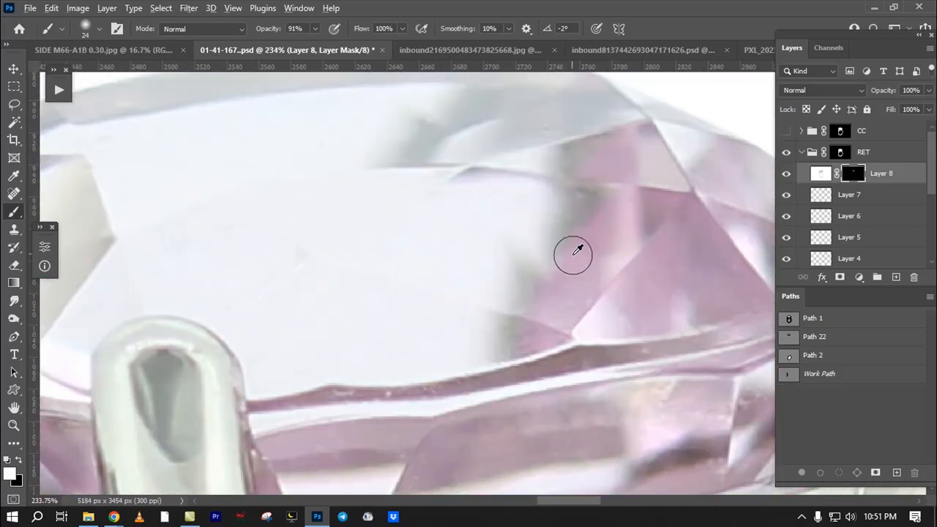
Step: Touch up Layer 8's mask with a smaller 19 px brush and review the pink stone within the whole ring
{"action": "left_click_drag", "start_coordinate": [564, 266], "coordinate": [594, 195]}
{"action": "mouse_move", "coordinate": [472, 287]}
{"action": "left_mouse_down"}
{"action": "mouse_move", "coordinate": [404, 306]}
{"action": "mouse_move", "coordinate": [402, 322]}
{"action": "left_mouse_up"}
{"action": "left_click_drag", "start_coordinate": [447, 262], "coordinate": [413, 348]}
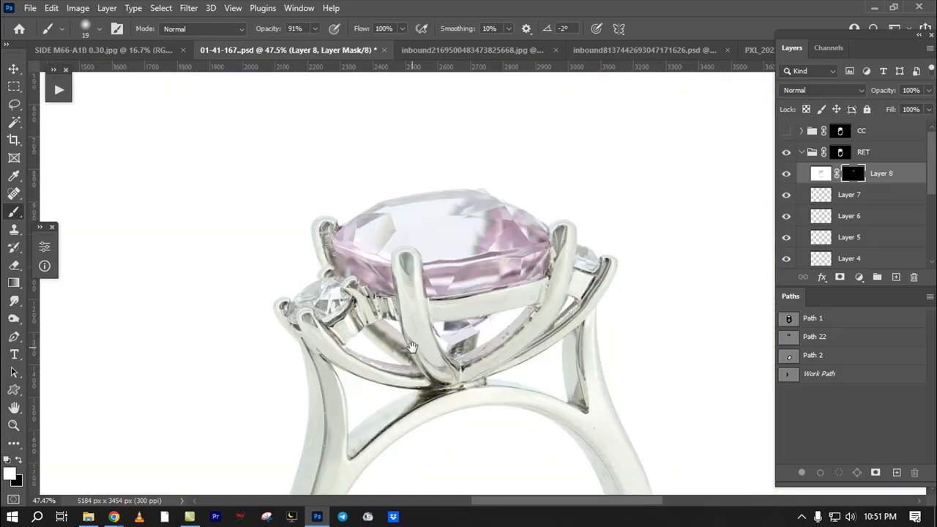
Step: Draw a freehand Lasso selection around the ring's metal setting below the pink stone
{"action": "mouse_move", "coordinate": [448, 252]}
{"action": "left_mouse_down"}
{"action": "mouse_move", "coordinate": [507, 321]}
{"action": "mouse_move", "coordinate": [447, 286]}
{"action": "mouse_move", "coordinate": [463, 273]}
{"action": "mouse_move", "coordinate": [479, 300]}
{"action": "mouse_move", "coordinate": [452, 302]}
{"action": "left_mouse_up"}
{"action": "key", "text": "l"}
{"action": "mouse_move", "coordinate": [363, 136]}
{"action": "left_mouse_down"}
{"action": "mouse_move", "coordinate": [662, 109]}
{"action": "mouse_move", "coordinate": [381, 282]}
{"action": "mouse_move", "coordinate": [385, 263]}
{"action": "left_mouse_up"}
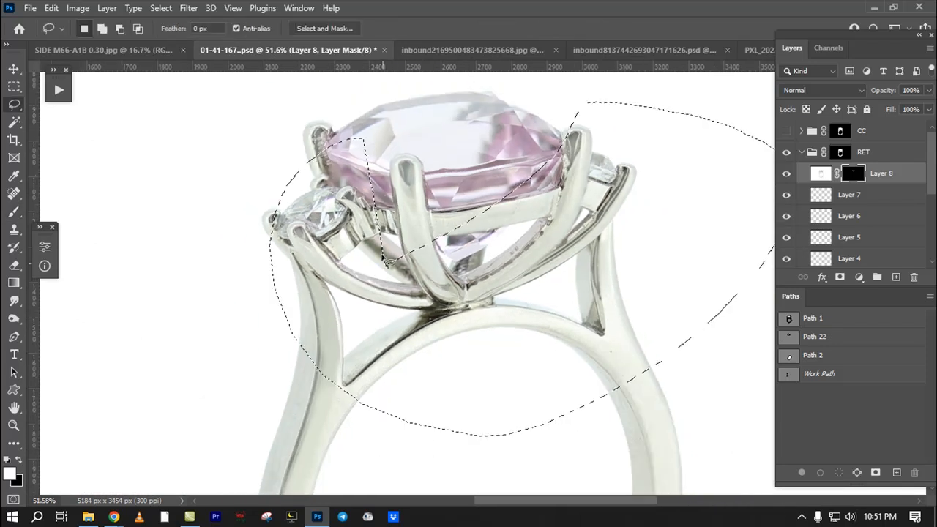
Step: Try to fill the lassoed metal setting on Layer 8's mask with white and clear the selection
{"action": "left_click_drag", "start_coordinate": [489, 242], "coordinate": [493, 241]}
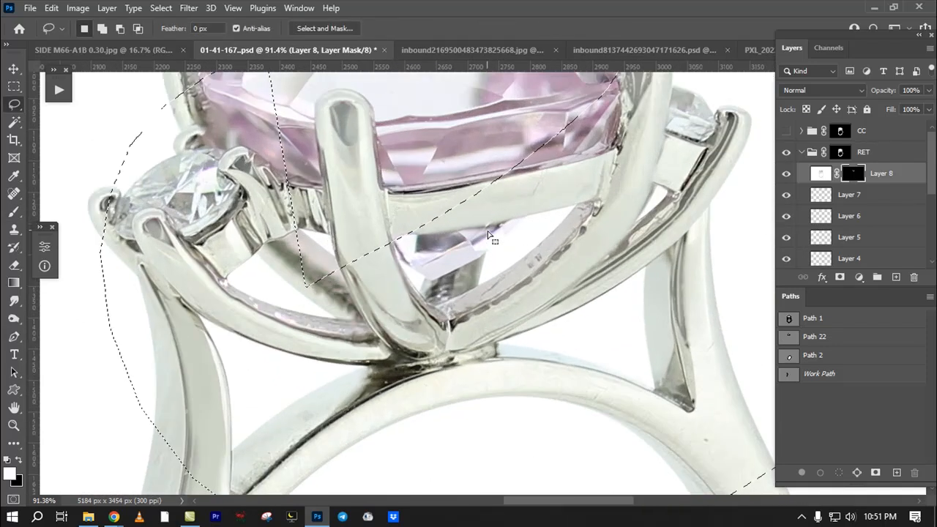
{"action": "left_click_drag", "start_coordinate": [571, 268], "coordinate": [370, 306]}
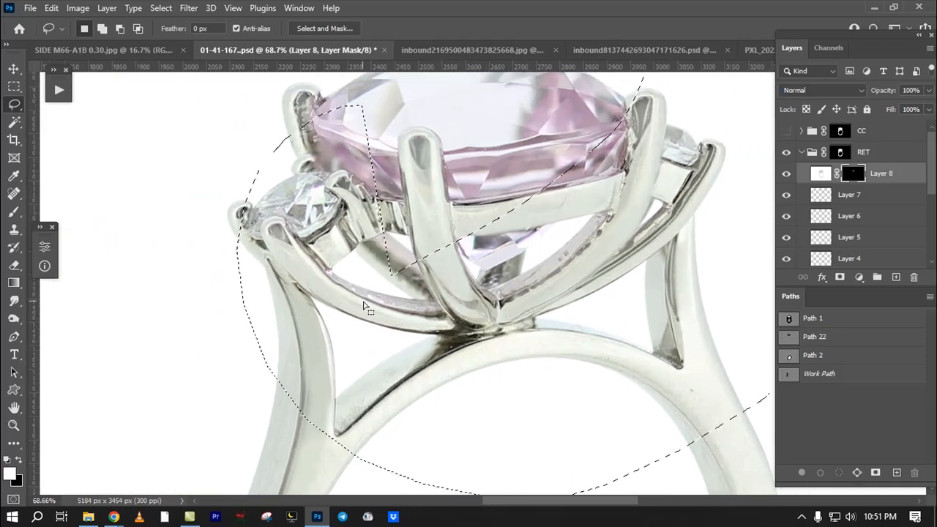
{"action": "left_click_drag", "start_coordinate": [363, 308], "coordinate": [576, 317]}
{"action": "left_click_drag", "start_coordinate": [577, 318], "coordinate": [574, 200]}
{"action": "left_click_drag", "start_coordinate": [574, 219], "coordinate": [485, 274]}
{"action": "left_click_drag", "start_coordinate": [537, 232], "coordinate": [707, 253]}
{"action": "left_click_drag", "start_coordinate": [586, 311], "coordinate": [450, 359]}
{"action": "left_click_drag", "start_coordinate": [429, 264], "coordinate": [407, 193]}
{"action": "left_click_drag", "start_coordinate": [406, 241], "coordinate": [447, 280]}
{"action": "left_click_drag", "start_coordinate": [368, 297], "coordinate": [263, 357]}
{"action": "mouse_move", "coordinate": [420, 153]}
{"action": "left_mouse_down"}
{"action": "mouse_move", "coordinate": [504, 254]}
{"action": "mouse_move", "coordinate": [477, 234]}
{"action": "left_mouse_up"}
{"action": "left_click_drag", "start_coordinate": [477, 234], "coordinate": [431, 310]}
{"action": "key", "text": "alt+BackSpace"}
{"action": "key", "text": "ctrl+d"}
{"action": "mouse_move", "coordinate": [430, 220]}
{"action": "left_mouse_down"}
{"action": "mouse_move", "coordinate": [428, 327]}
{"action": "mouse_move", "coordinate": [390, 319]}
{"action": "mouse_move", "coordinate": [391, 240]}
{"action": "mouse_move", "coordinate": [341, 238]}
{"action": "left_mouse_up"}
{"action": "left_click_drag", "start_coordinate": [461, 429], "coordinate": [509, 345]}
{"action": "mouse_move", "coordinate": [532, 338]}
{"action": "left_mouse_down"}
{"action": "mouse_move", "coordinate": [550, 370]}
{"action": "mouse_move", "coordinate": [459, 361]}
{"action": "mouse_move", "coordinate": [534, 337]}
{"action": "left_mouse_up"}
{"action": "key", "text": "ctrl+d"}
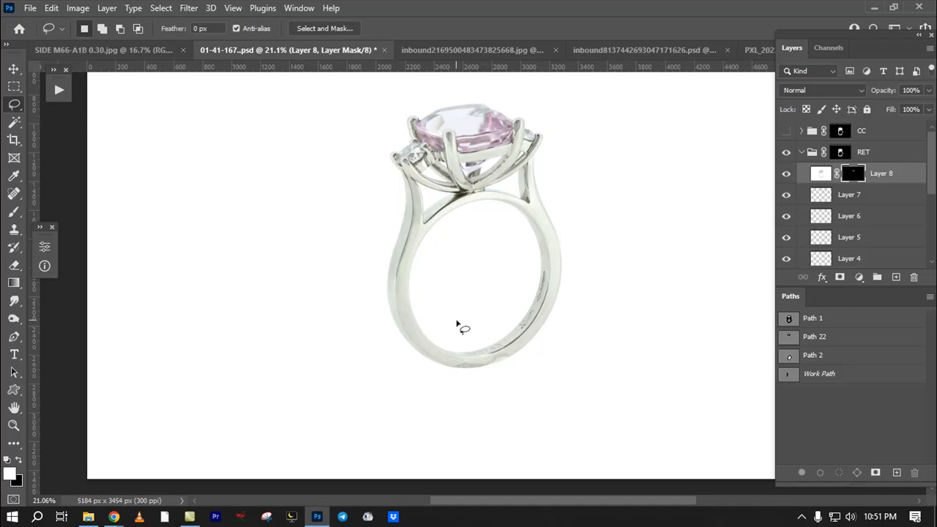
Step: Switch to the gemstone pendant document, collapse its RET group and show the Color Fill 1 and Background layers
{"action": "left_click", "coordinate": [472, 50]}
{"action": "scroll", "coordinate": [494, 245], "scroll_direction": "down", "scroll_amount": 5}
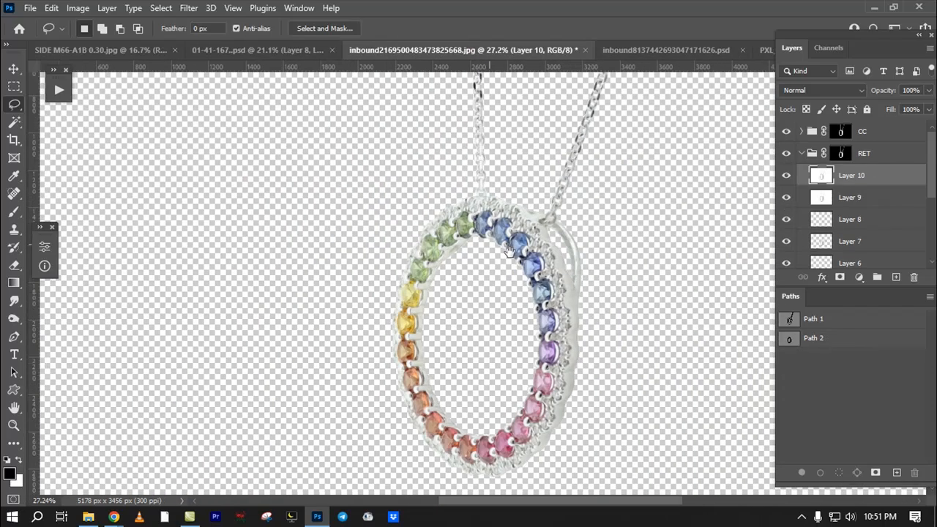
{"action": "left_click", "coordinate": [802, 154]}
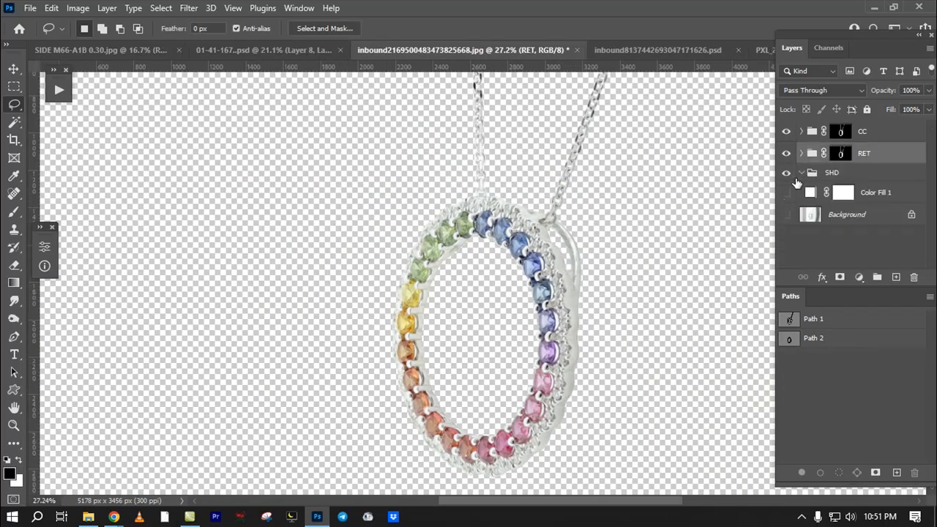
{"action": "left_click", "coordinate": [786, 215]}
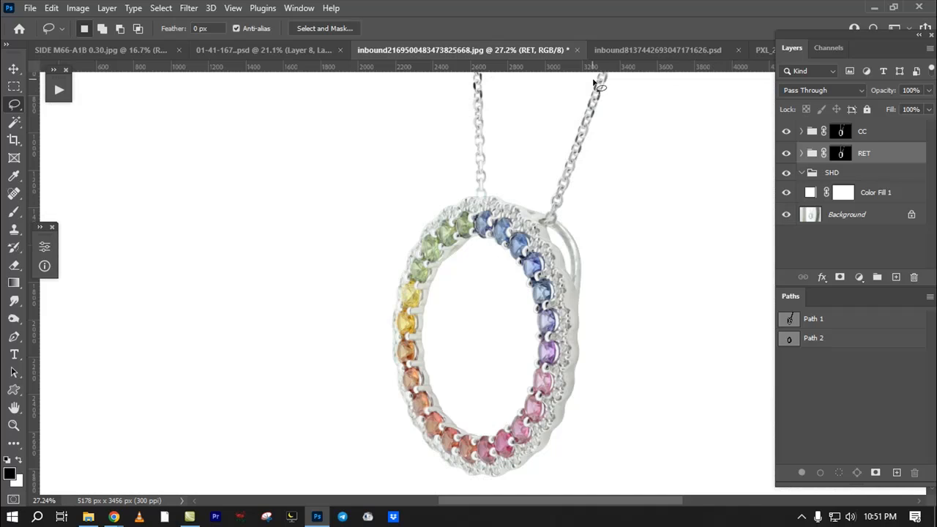
Step: Return to the 01-41-167 ring document and delete the CC, RET and SHD groups, leaving only the Background layer
{"action": "left_click", "coordinate": [245, 55]}
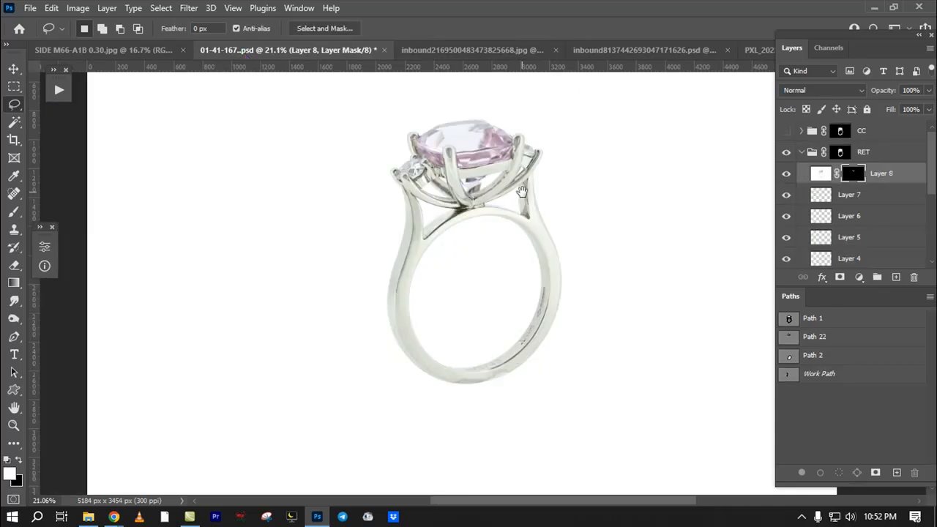
{"action": "left_click_drag", "start_coordinate": [491, 165], "coordinate": [532, 228]}
{"action": "left_click_drag", "start_coordinate": [519, 219], "coordinate": [528, 298]}
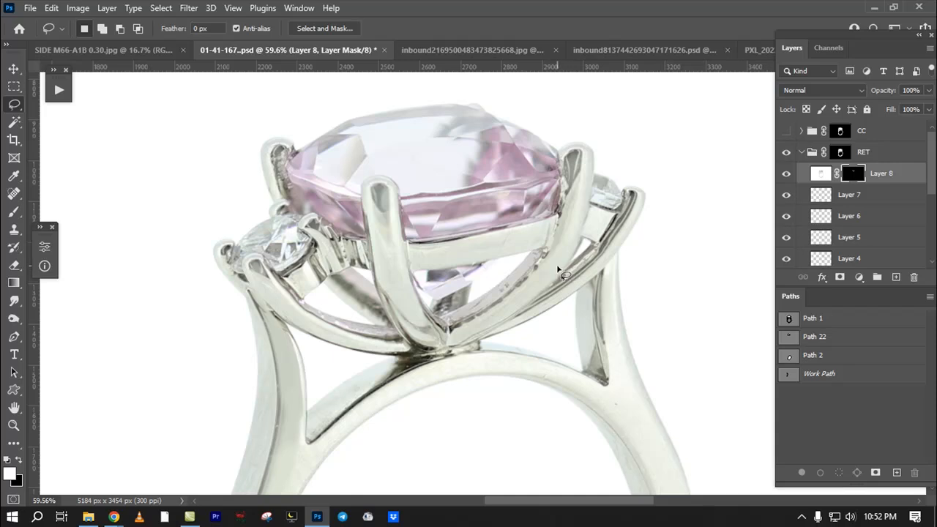
{"action": "scroll", "coordinate": [558, 270], "scroll_direction": "down", "scroll_amount": 5}
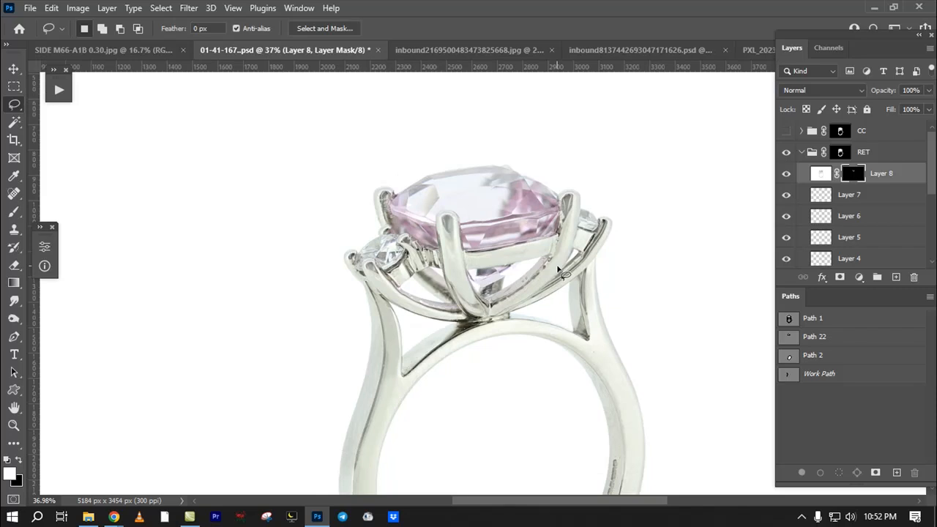
{"action": "scroll", "coordinate": [558, 270], "scroll_direction": "up", "scroll_amount": 5}
{"action": "scroll", "coordinate": [557, 271], "scroll_direction": "up", "scroll_amount": 1}
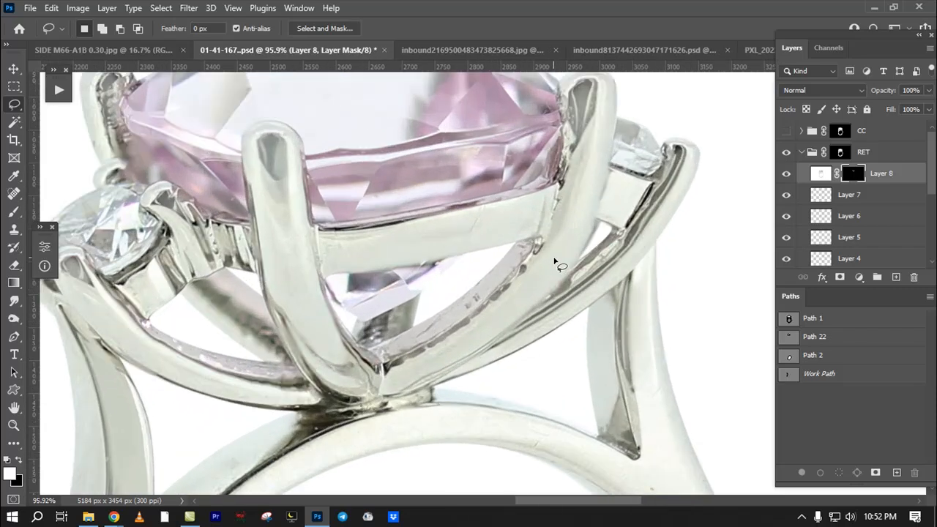
{"action": "left_click", "coordinate": [871, 136]}
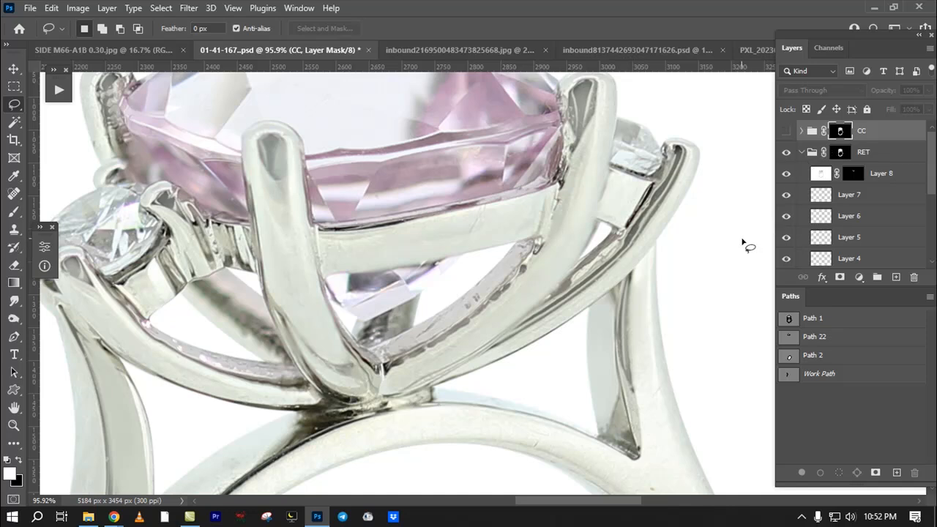
{"action": "left_click", "coordinate": [803, 153]}
{"action": "left_click", "coordinate": [877, 130]}
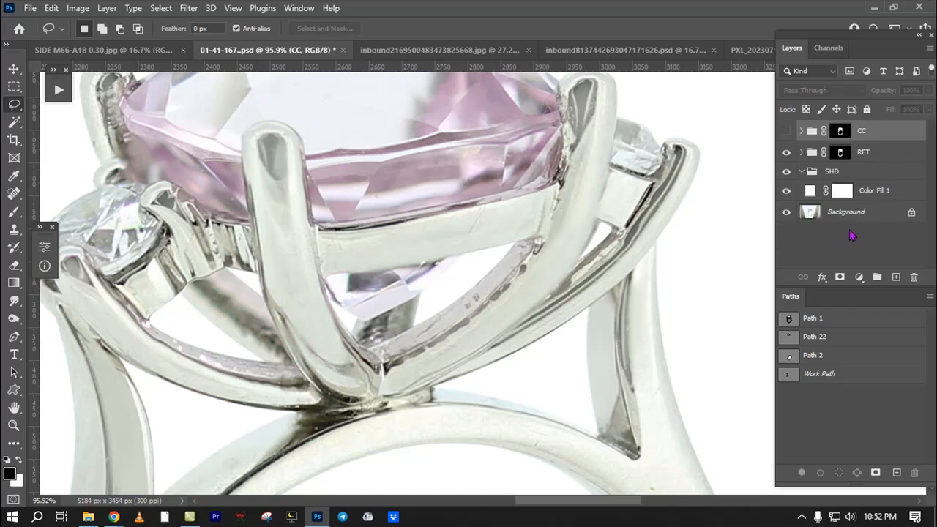
{"action": "left_click", "coordinate": [869, 197]}
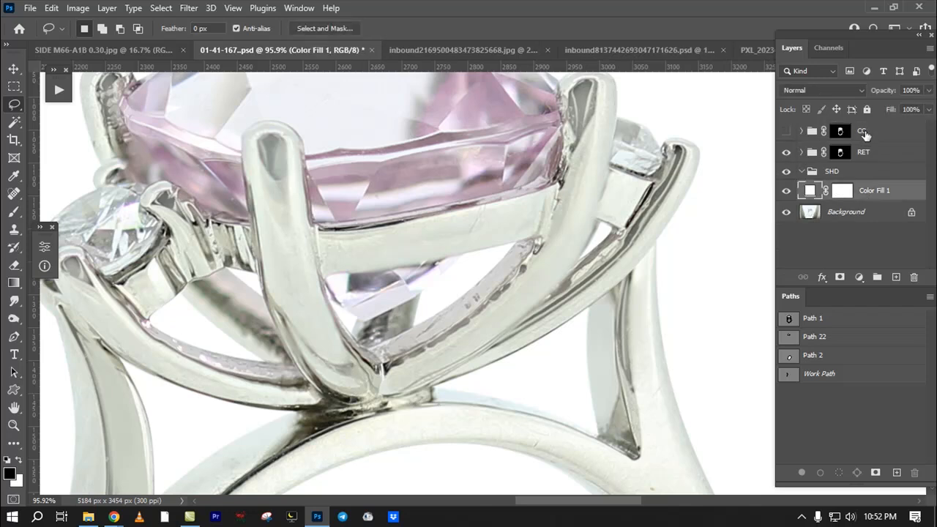
{"action": "left_click", "coordinate": [864, 133], "text": "shift"}
{"action": "left_click_drag", "start_coordinate": [888, 191], "coordinate": [913, 276]}
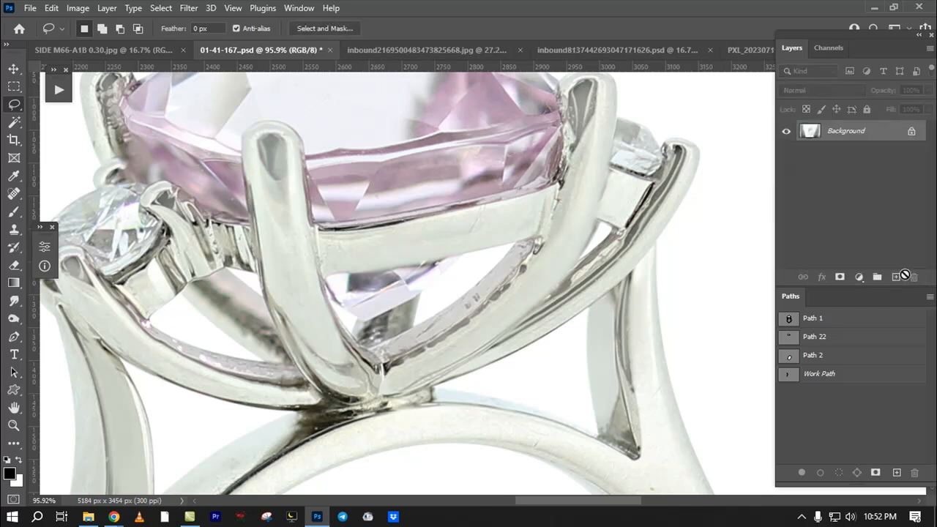
Step: Duplicate the ring document's Background layer
{"action": "left_click_drag", "start_coordinate": [657, 291], "coordinate": [667, 209]}
{"action": "left_click_drag", "start_coordinate": [547, 166], "coordinate": [639, 175]}
{"action": "scroll", "coordinate": [638, 174], "scroll_direction": "down", "scroll_amount": 2}
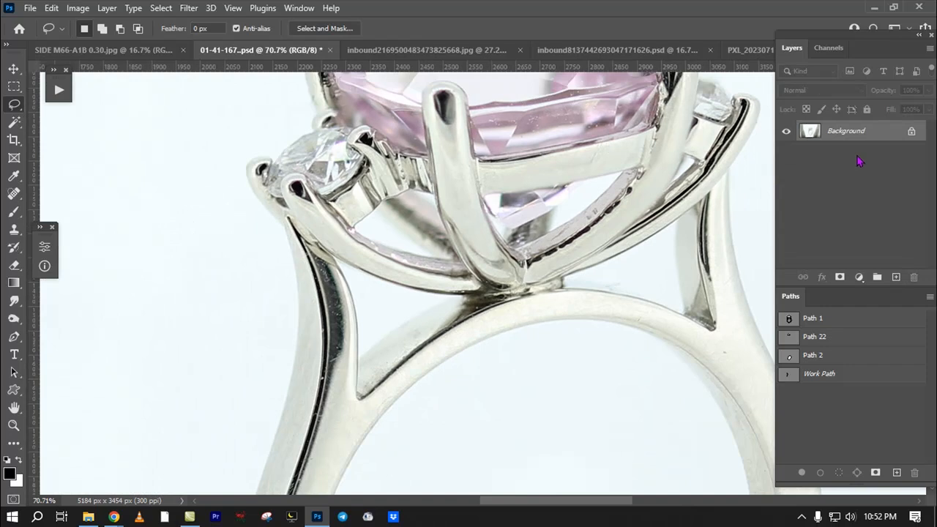
{"action": "left_click_drag", "start_coordinate": [870, 134], "coordinate": [891, 272]}
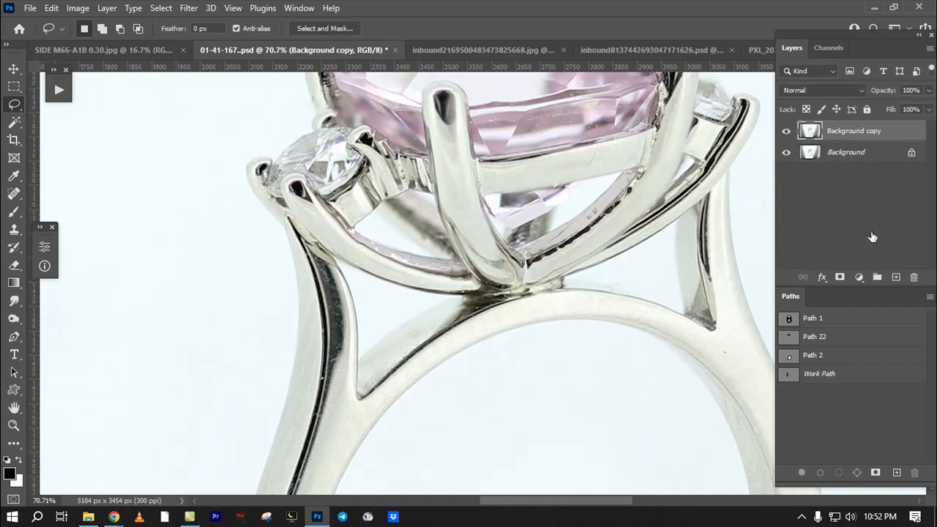
Step: Add a Hue/Saturation adjustment layer above the Background copy with Saturation set to -100
{"action": "left_click", "coordinate": [859, 276]}
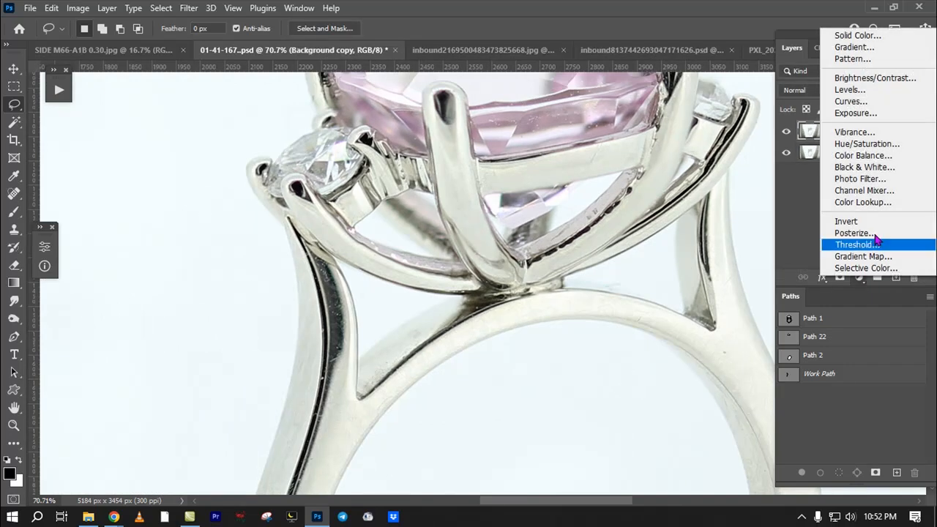
{"action": "left_click", "coordinate": [867, 144]}
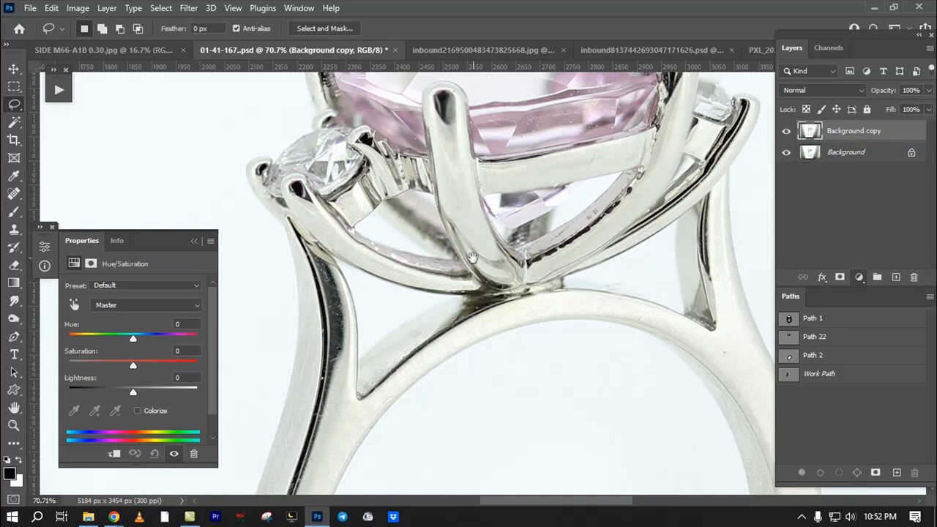
{"action": "left_click_drag", "start_coordinate": [472, 257], "coordinate": [439, 316]}
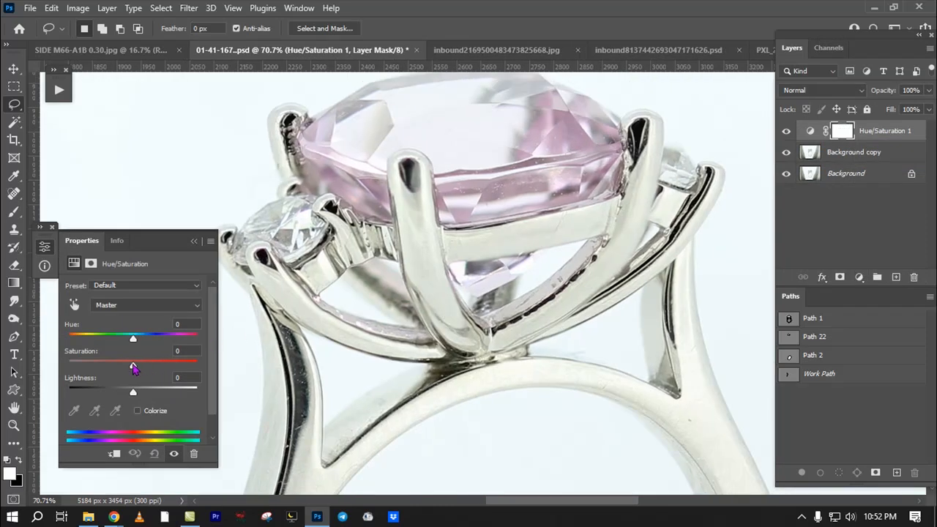
{"action": "left_click_drag", "start_coordinate": [132, 368], "coordinate": [3, 344]}
Step: Add a Brightness/Contrast adjustment layer above Hue/Saturation 1 with Brightness set to 6
{"action": "left_click", "coordinate": [860, 277]}
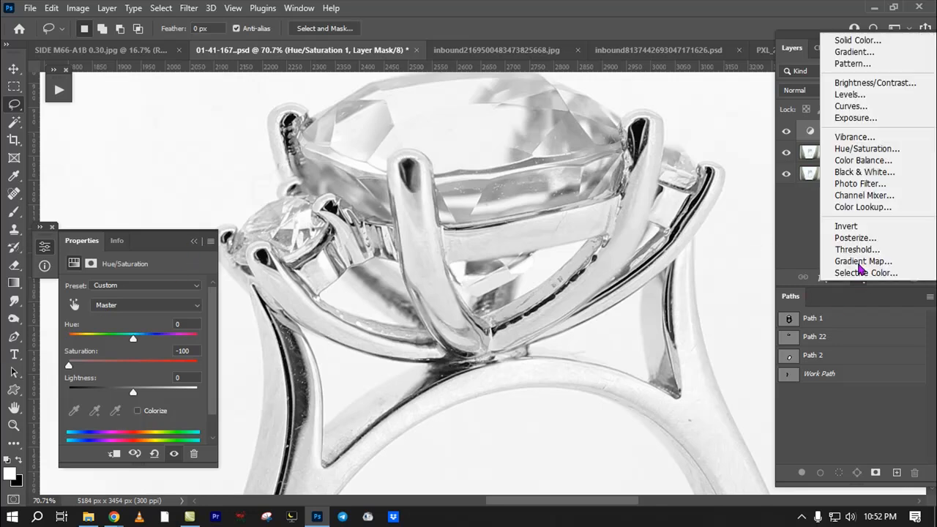
{"action": "left_click", "coordinate": [877, 78]}
{"action": "left_click_drag", "start_coordinate": [133, 325], "coordinate": [138, 325]}
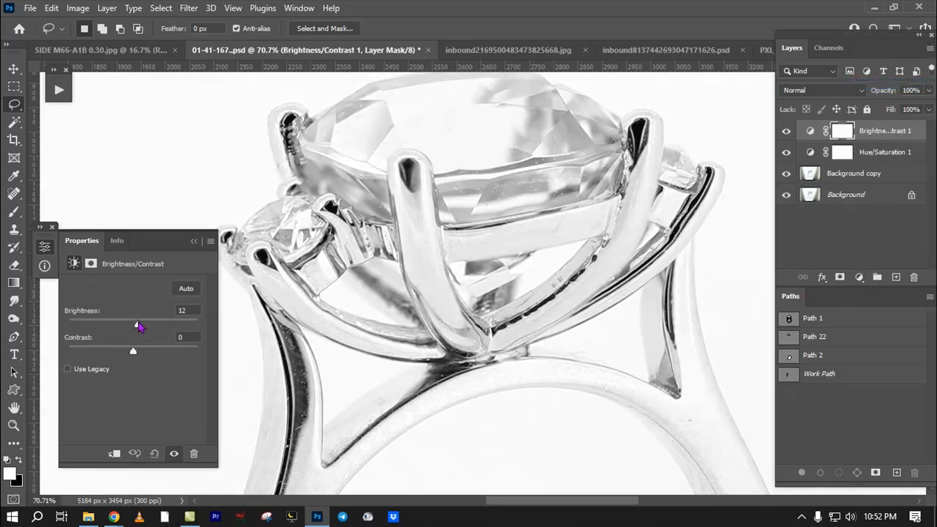
{"action": "left_click_drag", "start_coordinate": [598, 383], "coordinate": [548, 314]}
{"action": "left_click_drag", "start_coordinate": [541, 227], "coordinate": [583, 302]}
{"action": "mouse_move", "coordinate": [574, 262]}
{"action": "left_mouse_down"}
{"action": "mouse_move", "coordinate": [585, 303]}
{"action": "mouse_move", "coordinate": [519, 334]}
{"action": "left_mouse_up"}
{"action": "left_click_drag", "start_coordinate": [515, 297], "coordinate": [548, 315]}
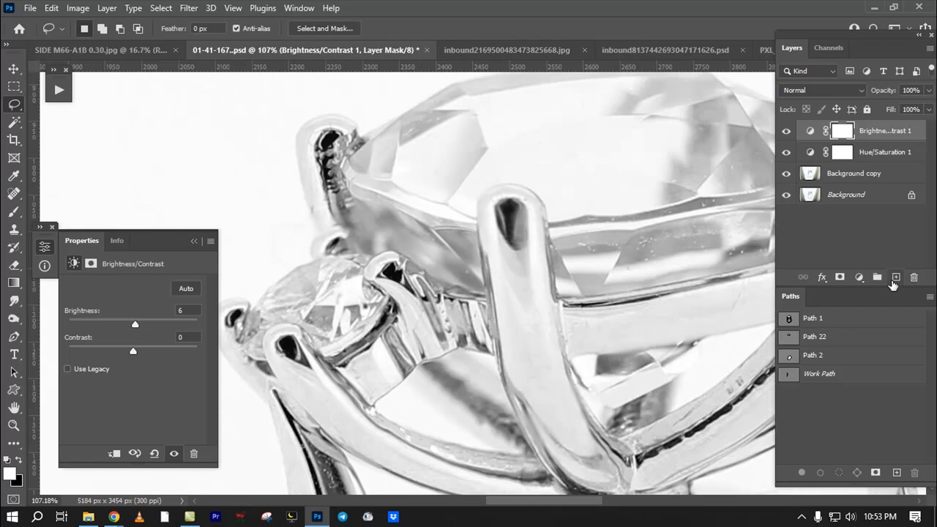
Step: Create a new empty layer and heal the white specks in the stone's front facets with a 19 px Content-Aware Spot Healing Brush
{"action": "left_click", "coordinate": [896, 278]}
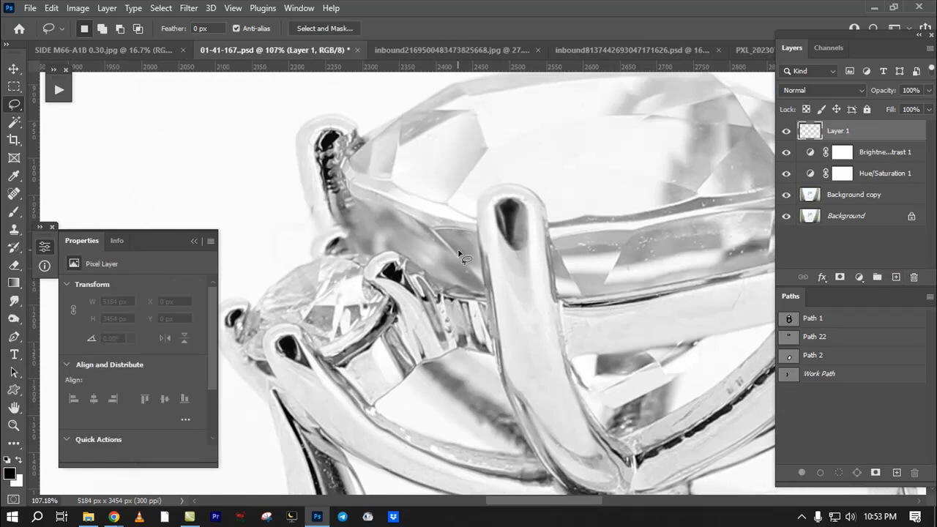
{"action": "left_click", "coordinate": [14, 195]}
{"action": "mouse_move", "coordinate": [519, 253]}
{"action": "left_mouse_down"}
{"action": "mouse_move", "coordinate": [549, 280]}
{"action": "mouse_move", "coordinate": [457, 295]}
{"action": "mouse_move", "coordinate": [459, 282]}
{"action": "left_mouse_up"}
{"action": "right_click", "coordinate": [457, 294], "text": "alt"}
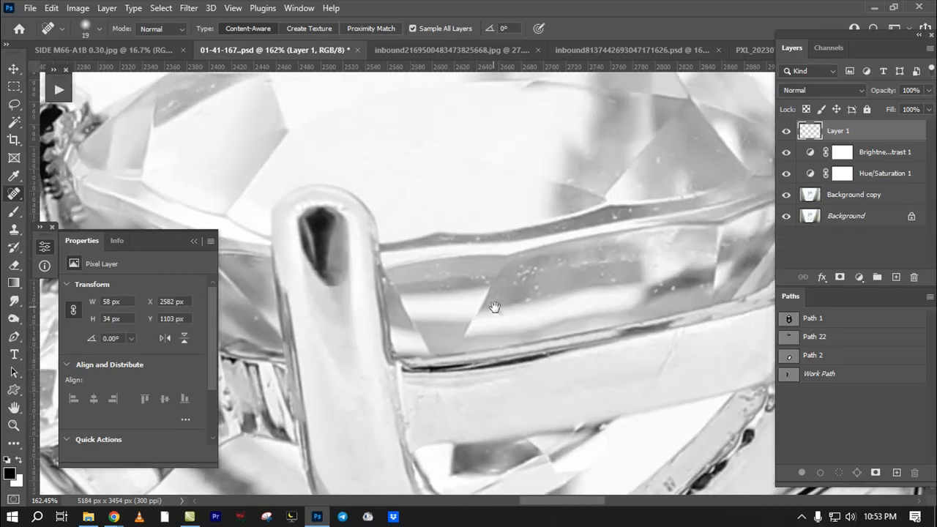
{"action": "left_click_drag", "start_coordinate": [495, 307], "coordinate": [557, 267]}
{"action": "left_click", "coordinate": [619, 242]}
{"action": "left_click", "coordinate": [592, 259]}
{"action": "left_click", "coordinate": [607, 220]}
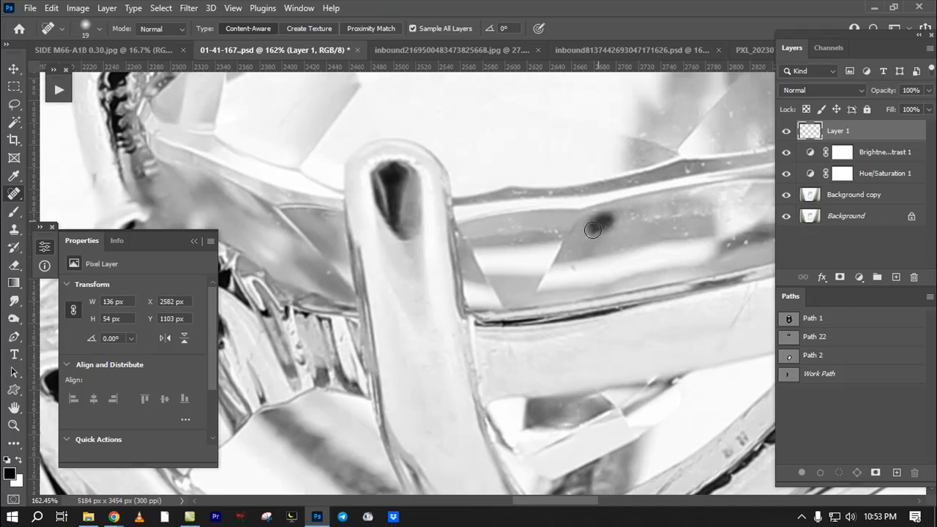
{"action": "left_click", "coordinate": [571, 270]}
{"action": "left_click", "coordinate": [589, 235]}
{"action": "mouse_move", "coordinate": [544, 274]}
{"action": "left_mouse_down"}
{"action": "mouse_move", "coordinate": [530, 317]}
{"action": "mouse_move", "coordinate": [542, 289]}
{"action": "left_mouse_up"}
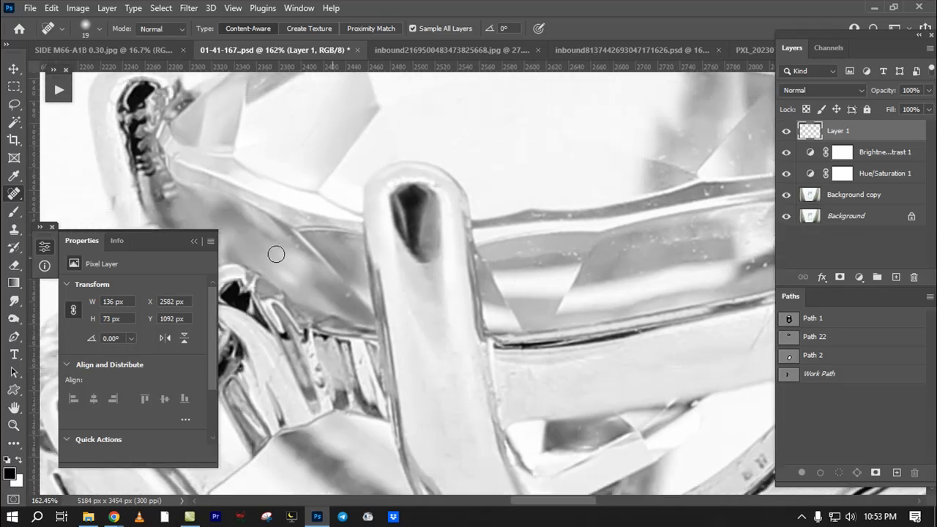
Step: Inspect the stone and metal setting, toggling the Brightness/Contrast and Hue/Saturation adjustment layers to compare the healed areas
{"action": "left_click", "coordinate": [194, 242]}
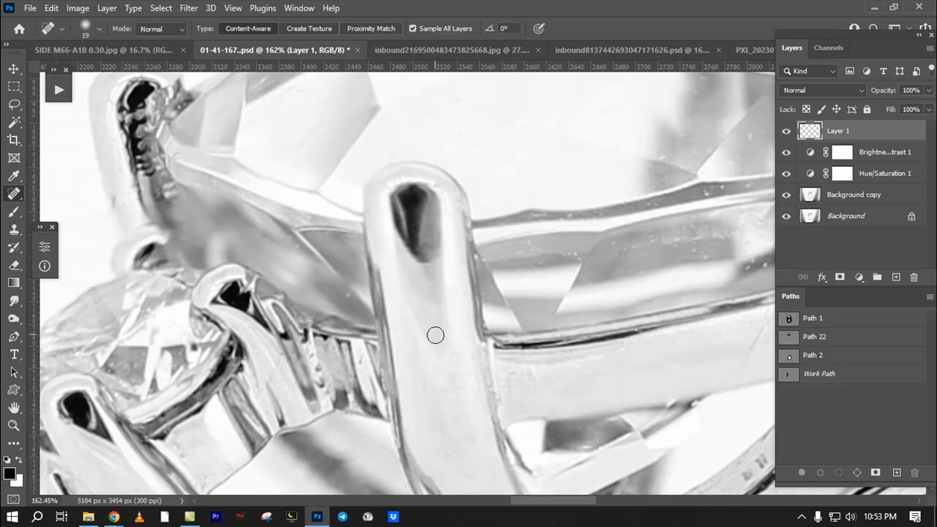
{"action": "left_click_drag", "start_coordinate": [452, 264], "coordinate": [464, 305]}
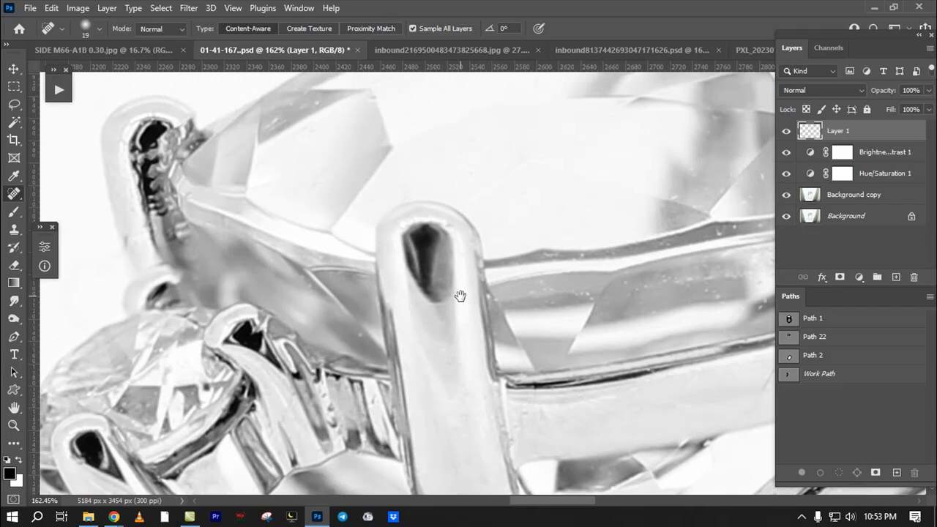
{"action": "scroll", "coordinate": [460, 296], "scroll_direction": "down", "scroll_amount": 5}
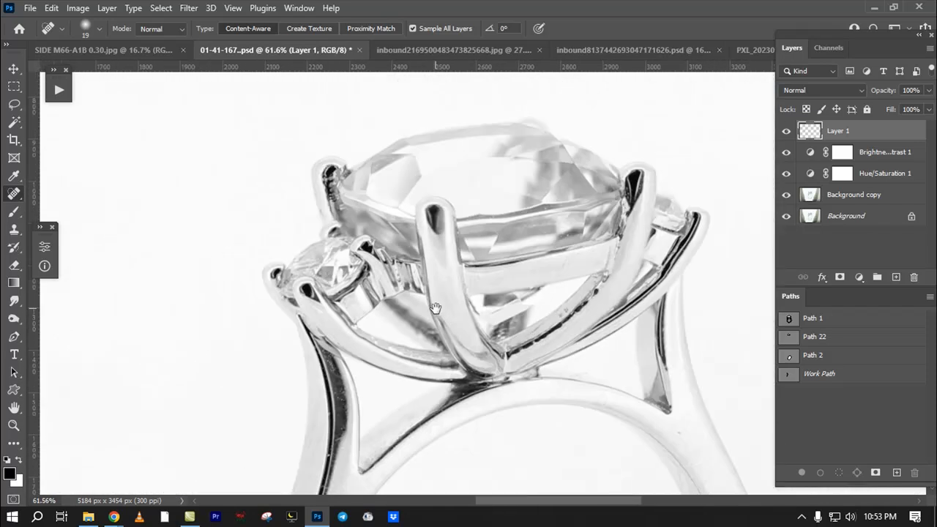
{"action": "scroll", "coordinate": [451, 261], "scroll_direction": "up", "scroll_amount": 3}
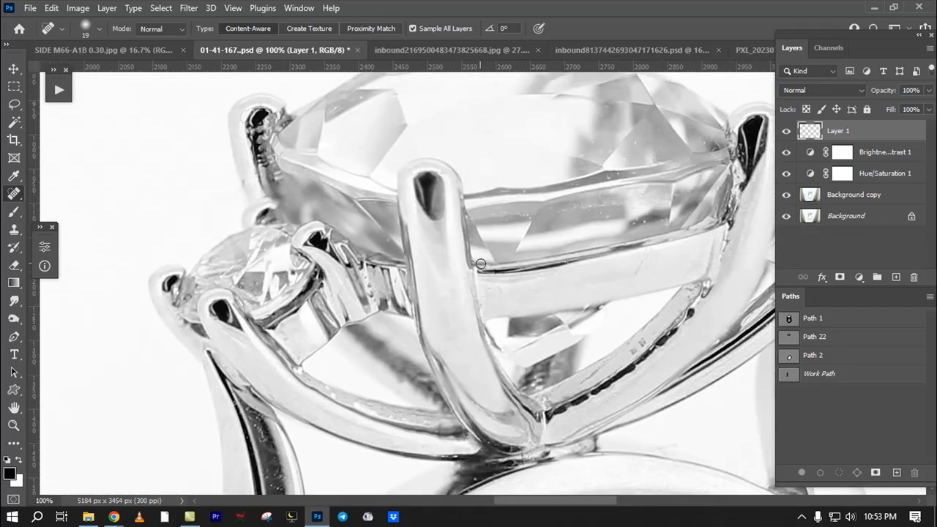
{"action": "scroll", "coordinate": [473, 237], "scroll_direction": "up", "scroll_amount": 1}
{"action": "left_click_drag", "start_coordinate": [787, 153], "coordinate": [788, 173]}
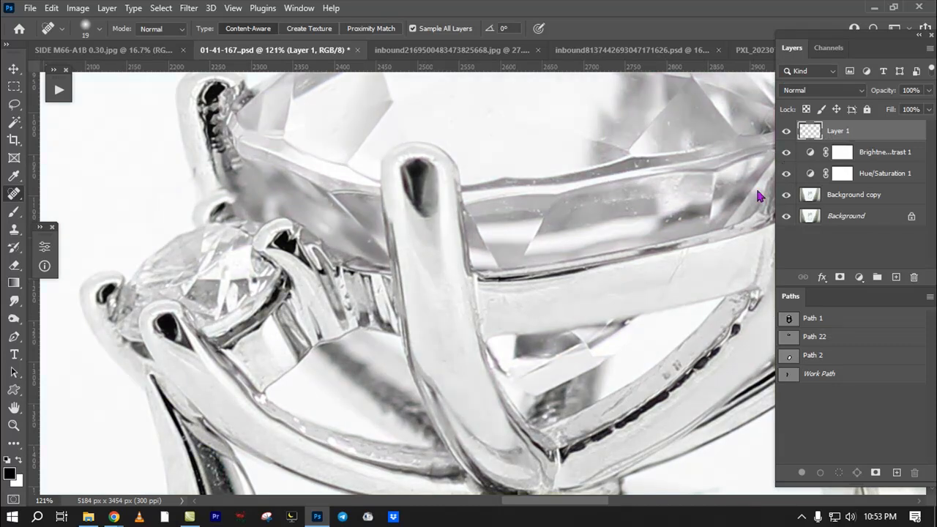
Step: Add two empty layers above Layer 1 and make the topmost one active
{"action": "left_click_drag", "start_coordinate": [664, 245], "coordinate": [652, 253]}
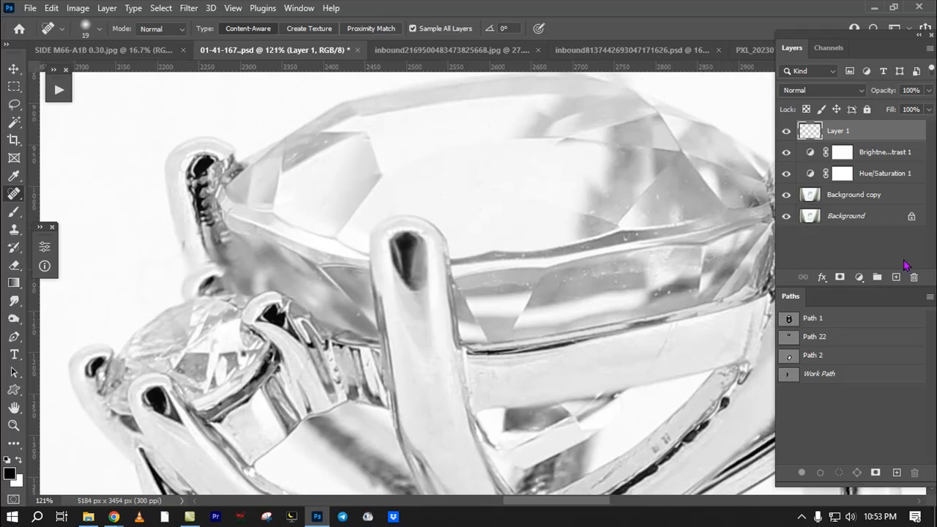
{"action": "left_click", "coordinate": [896, 277]}
{"action": "left_click", "coordinate": [896, 277]}
{"action": "left_click", "coordinate": [840, 176], "text": "shift"}
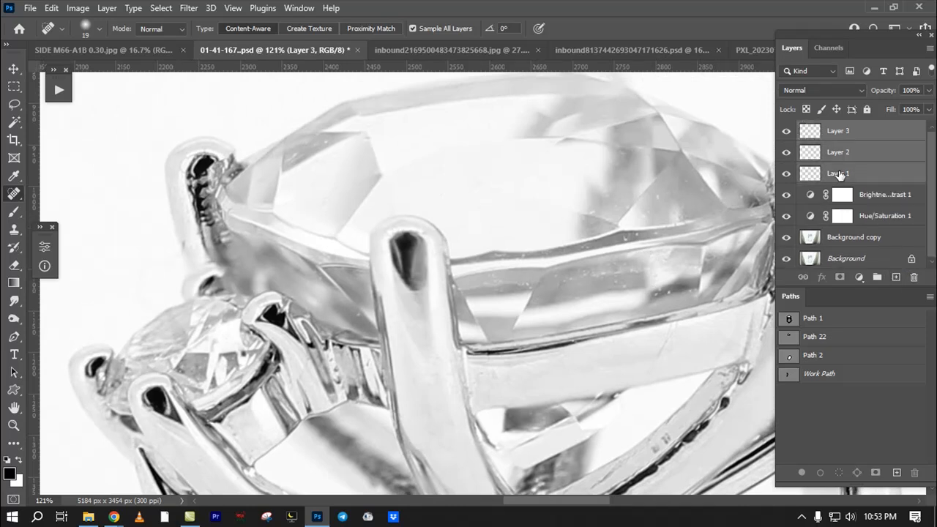
{"action": "left_click_drag", "start_coordinate": [590, 253], "coordinate": [584, 225]}
{"action": "left_click", "coordinate": [842, 139]}
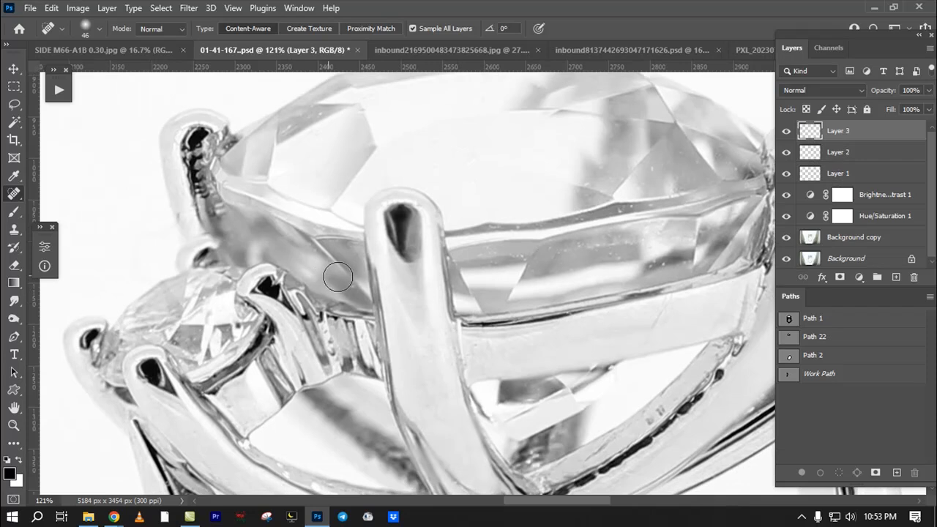
Step: Paint over the dark reflection at the tip of the front prong with an enlarged brush and a sampled metal grey
{"action": "key", "text": "b"}
{"action": "left_click", "coordinate": [367, 258], "text": "alt"}
{"action": "key", "text": "bracketright"}
{"action": "key", "text": "bracketright"}
{"action": "key", "text": "bracketright"}
{"action": "key", "text": "bracketright"}
{"action": "key", "text": "bracketright"}
{"action": "key", "text": "bracketright"}
{"action": "mouse_move", "coordinate": [401, 222]}
{"action": "left_mouse_down"}
{"action": "mouse_move", "coordinate": [403, 267]}
{"action": "mouse_move", "coordinate": [406, 228]}
{"action": "mouse_move", "coordinate": [387, 289]}
{"action": "left_mouse_up"}
Step: Paint a sampled grey over the facet on the lower side of the centre gem
{"action": "left_click", "coordinate": [506, 310], "text": "alt"}
{"action": "left_click", "coordinate": [516, 313], "text": "alt"}
{"action": "left_click_drag", "start_coordinate": [537, 313], "coordinate": [568, 312]}
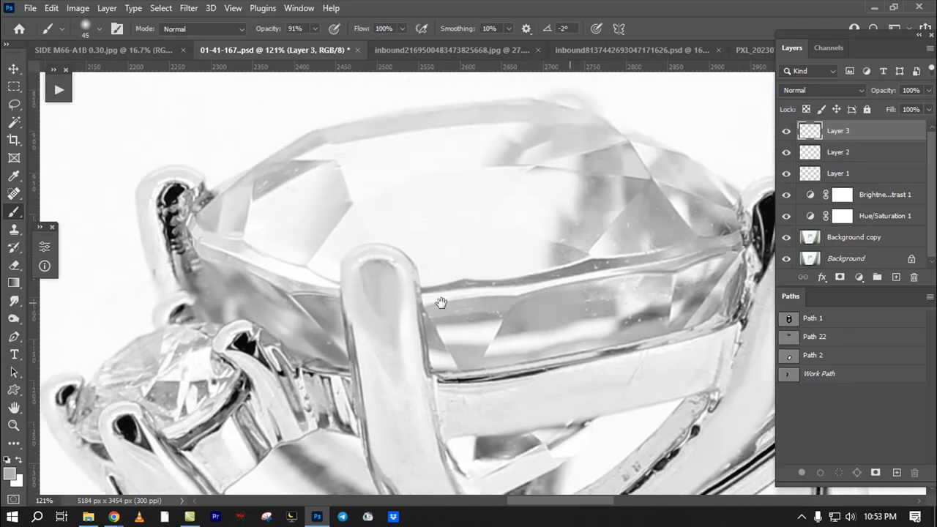
Step: Paint a sampled light grey over the horizontal metal band below the centre gem with a 50 px brush
{"action": "scroll", "coordinate": [555, 303], "scroll_direction": "right", "scroll_amount": 3}
{"action": "right_click", "coordinate": [425, 354], "text": "alt"}
{"action": "left_click", "coordinate": [368, 382], "text": "alt"}
{"action": "left_click_drag", "start_coordinate": [368, 382], "coordinate": [334, 395]}
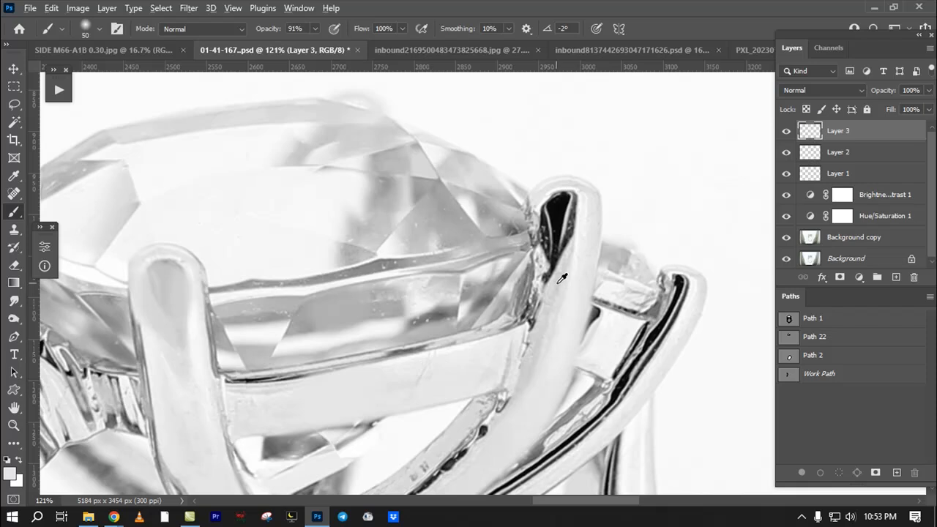
Step: Paint sampled grey over the black reflection at the tip of the prong on the right side of the centre gem
{"action": "mouse_move", "coordinate": [562, 262]}
{"action": "left_mouse_down"}
{"action": "mouse_move", "coordinate": [557, 216]}
{"action": "mouse_move", "coordinate": [546, 253]}
{"action": "left_mouse_up"}
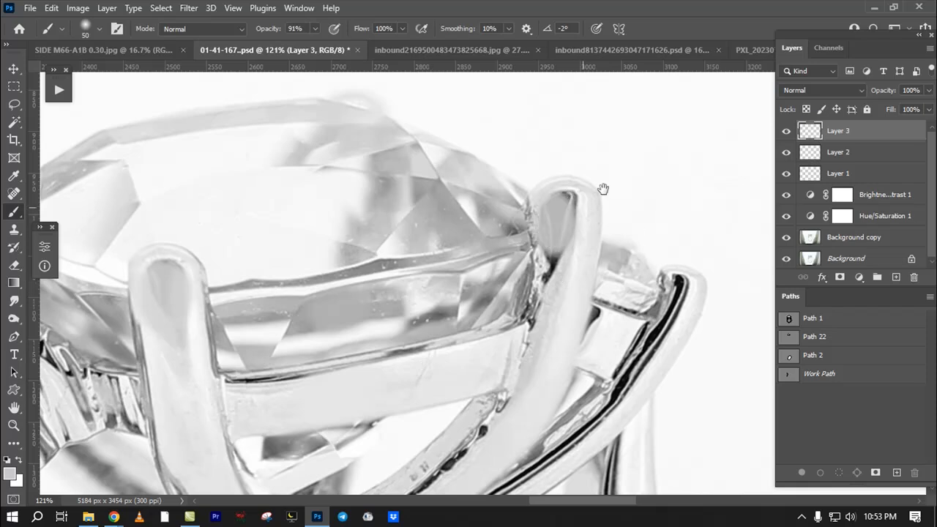
{"action": "left_click_drag", "start_coordinate": [590, 217], "coordinate": [523, 217]}
{"action": "left_click_drag", "start_coordinate": [441, 225], "coordinate": [503, 235]}
{"action": "left_click_drag", "start_coordinate": [398, 246], "coordinate": [406, 313]}
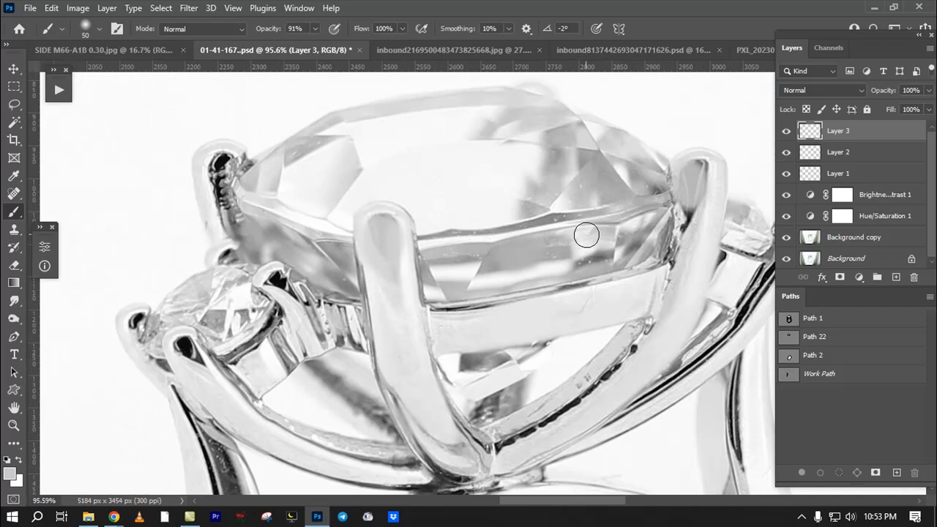
Step: Hide both adjustment layers to examine the painted patch on the metal band in colour, and show them again
{"action": "left_click", "coordinate": [787, 216]}
{"action": "mouse_move", "coordinate": [415, 250]}
{"action": "left_mouse_down"}
{"action": "mouse_move", "coordinate": [438, 283]}
{"action": "mouse_move", "coordinate": [402, 318]}
{"action": "mouse_move", "coordinate": [508, 305]}
{"action": "mouse_move", "coordinate": [492, 329]}
{"action": "mouse_move", "coordinate": [601, 272]}
{"action": "left_mouse_up"}
{"action": "key", "text": "bracketleft"}
{"action": "key", "text": "bracketleft"}
{"action": "key", "text": "bracketleft"}
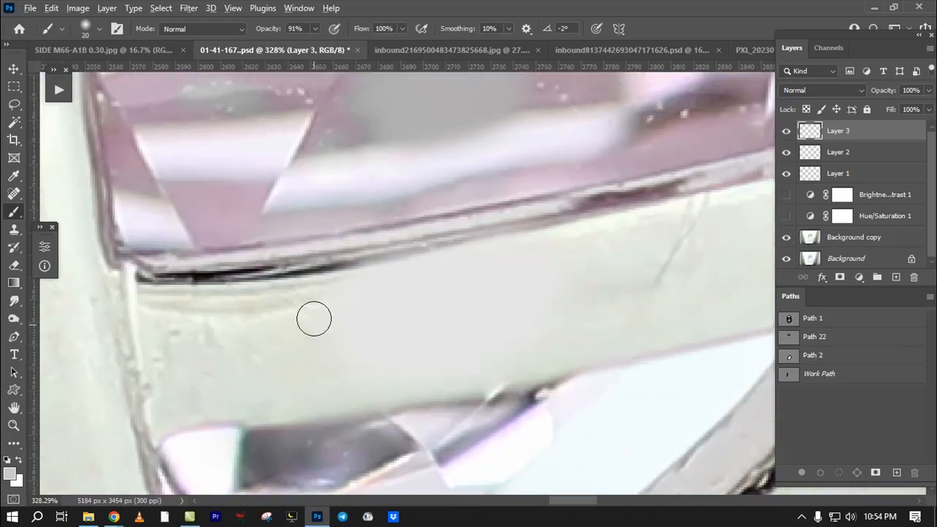
{"action": "key", "text": "l"}
{"action": "mouse_move", "coordinate": [224, 339]}
{"action": "left_mouse_down"}
{"action": "mouse_move", "coordinate": [310, 363]}
{"action": "mouse_move", "coordinate": [243, 305]}
{"action": "mouse_move", "coordinate": [276, 326]}
{"action": "mouse_move", "coordinate": [186, 324]}
{"action": "left_mouse_up"}
{"action": "mouse_move", "coordinate": [374, 262]}
{"action": "left_mouse_down"}
{"action": "mouse_move", "coordinate": [424, 291]}
{"action": "mouse_move", "coordinate": [410, 263]}
{"action": "left_mouse_up"}
{"action": "left_click", "coordinate": [786, 196]}
{"action": "left_click", "coordinate": [786, 216]}
Step: Outline the painted patch on the band with the Lasso and compare it with the adjustment layers off and on
{"action": "left_click", "coordinate": [523, 303]}
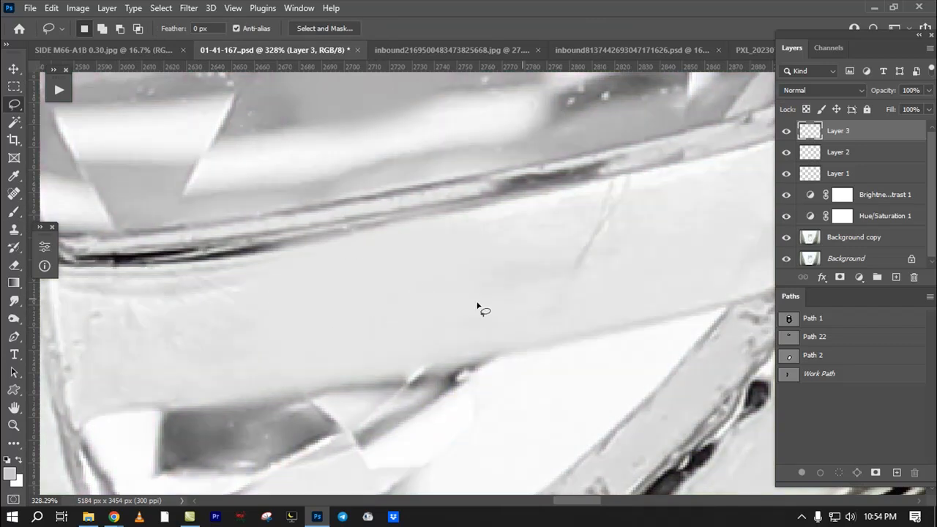
{"action": "left_click_drag", "start_coordinate": [531, 232], "coordinate": [542, 231]}
{"action": "mouse_move", "coordinate": [360, 258]}
{"action": "left_mouse_down"}
{"action": "mouse_move", "coordinate": [310, 302]}
{"action": "mouse_move", "coordinate": [304, 251]}
{"action": "left_mouse_up"}
{"action": "key", "text": "ctrl+d"}
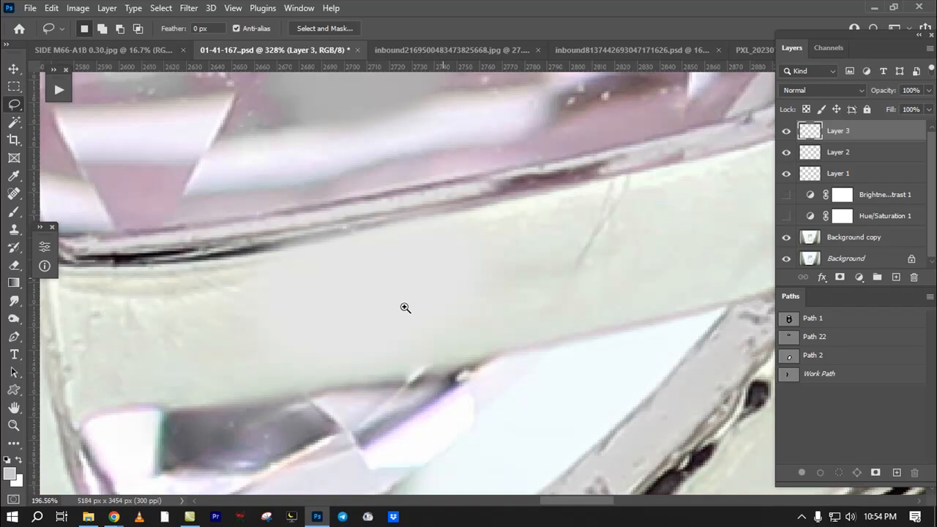
{"action": "left_click_drag", "start_coordinate": [425, 295], "coordinate": [399, 288]}
{"action": "left_click_drag", "start_coordinate": [357, 309], "coordinate": [355, 287]}
{"action": "left_click_drag", "start_coordinate": [477, 291], "coordinate": [454, 332]}
{"action": "scroll", "coordinate": [454, 331], "scroll_direction": "down", "scroll_amount": 4}
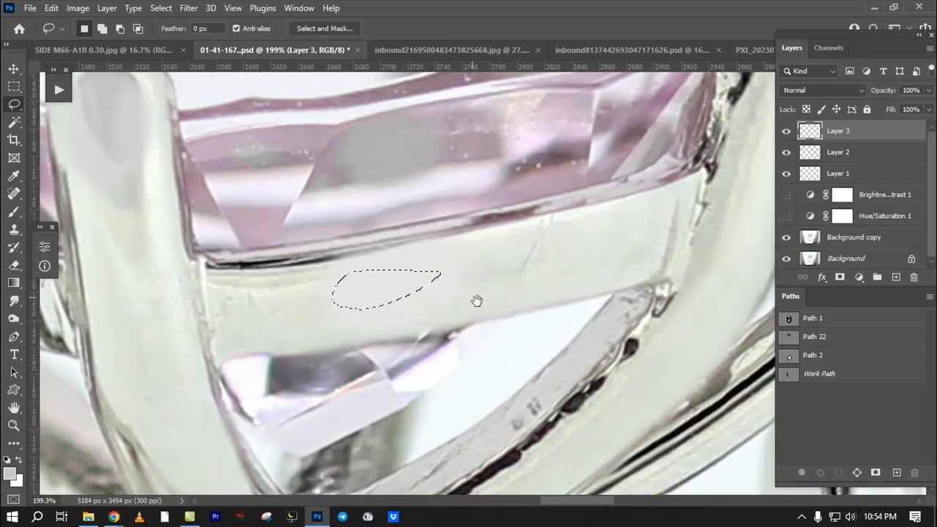
{"action": "scroll", "coordinate": [573, 287], "scroll_direction": "up", "scroll_amount": 5}
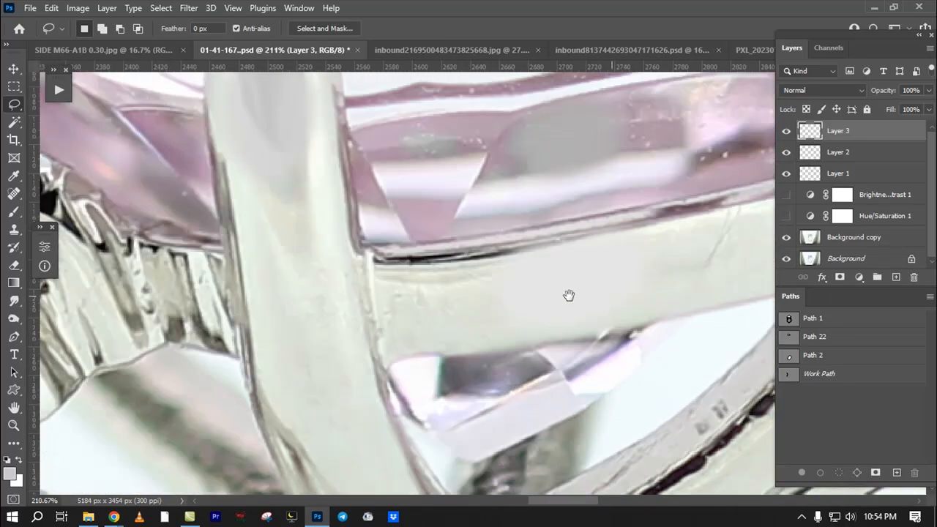
{"action": "left_click", "coordinate": [788, 195]}
{"action": "left_click", "coordinate": [786, 216]}
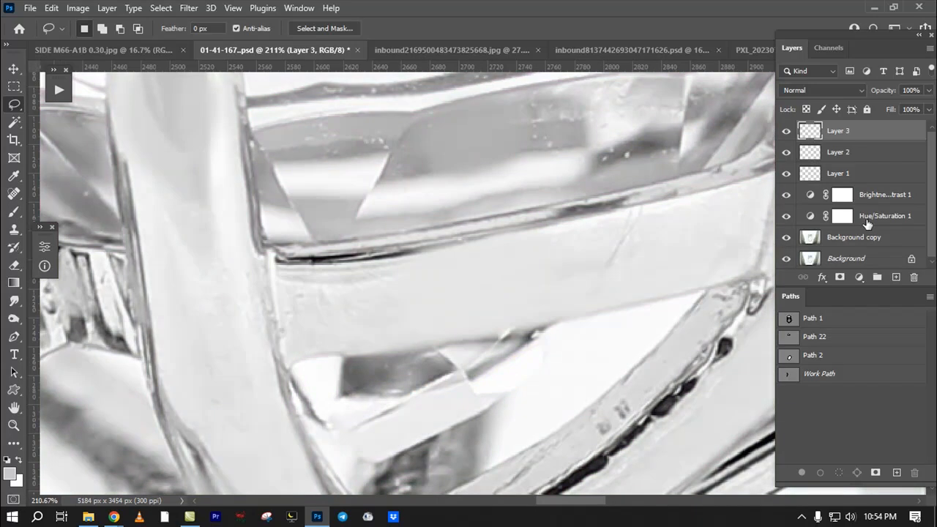
Step: Move the Hue/Saturation and Brightness/Contrast adjustment layers to the top of the layer stack
{"action": "left_click", "coordinate": [868, 218]}
{"action": "left_click", "coordinate": [883, 199], "text": "shift"}
{"action": "key", "text": "ctrl+shift+bracketright"}
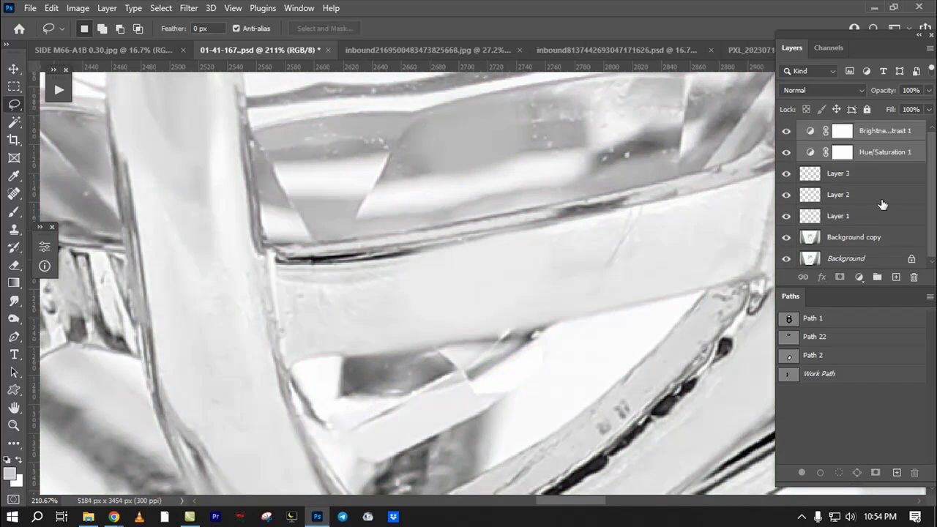
Step: Paint on Layer 3 over the dark line along the right prong's curved arm and check it with the adjustments hidden
{"action": "scroll", "coordinate": [476, 291], "scroll_direction": "down", "scroll_amount": 8}
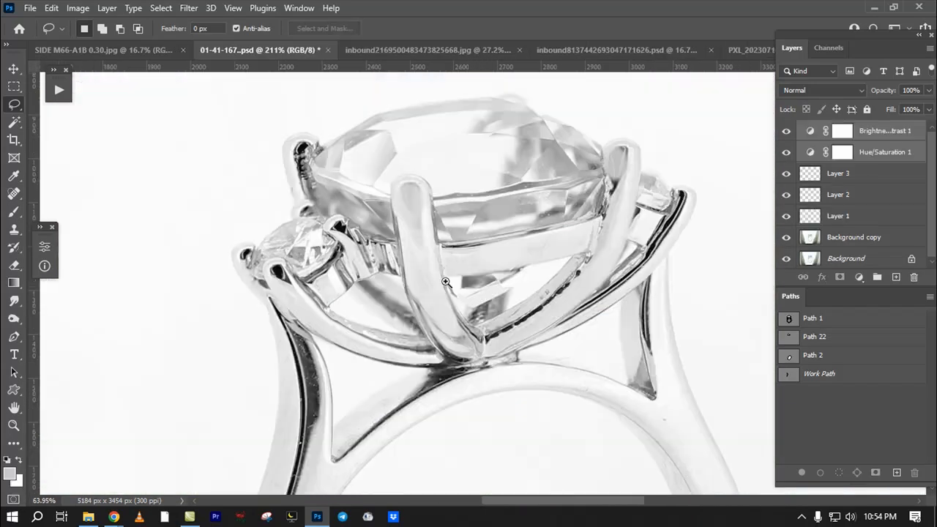
{"action": "left_click", "coordinate": [839, 174]}
{"action": "mouse_move", "coordinate": [690, 268]}
{"action": "left_mouse_down"}
{"action": "mouse_move", "coordinate": [507, 278]}
{"action": "mouse_move", "coordinate": [591, 232]}
{"action": "left_mouse_up"}
{"action": "scroll", "coordinate": [508, 278], "scroll_direction": "up", "scroll_amount": 5}
{"action": "key", "text": "b"}
{"action": "right_click", "coordinate": [589, 227], "text": "alt"}
{"action": "mouse_move", "coordinate": [601, 200]}
{"action": "left_mouse_down"}
{"action": "mouse_move", "coordinate": [425, 339]}
{"action": "mouse_move", "coordinate": [366, 353]}
{"action": "left_mouse_up"}
{"action": "left_click_drag", "start_coordinate": [787, 133], "coordinate": [785, 154]}
{"action": "mouse_move", "coordinate": [596, 240]}
{"action": "left_mouse_down"}
{"action": "mouse_move", "coordinate": [612, 250]}
{"action": "mouse_move", "coordinate": [598, 246]}
{"action": "left_mouse_up"}
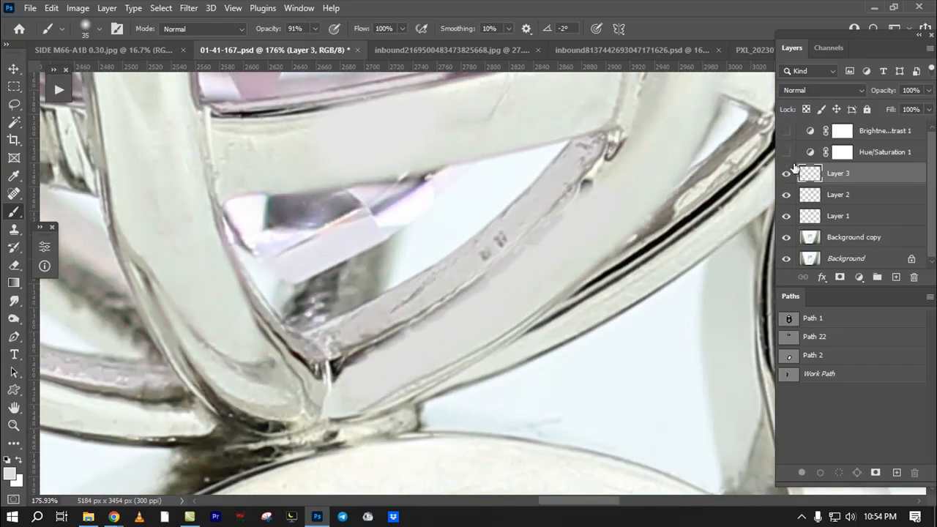
Step: Delete Layer 2 and Layer 3
{"action": "left_click", "coordinate": [849, 195]}
{"action": "left_click", "coordinate": [860, 183], "text": "shift"}
{"action": "left_click_drag", "start_coordinate": [860, 187], "coordinate": [914, 277]}
Step: Paint light grey on Layer 1 over the dark line along the right prong's curved arm, checking it in colour
{"action": "left_click_drag", "start_coordinate": [787, 132], "coordinate": [786, 153]}
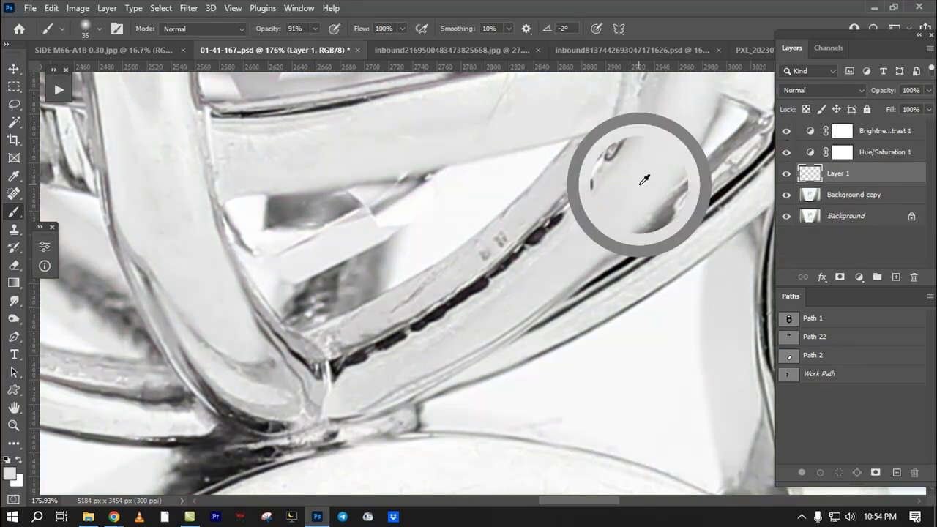
{"action": "mouse_move", "coordinate": [596, 209]}
{"action": "left_mouse_down"}
{"action": "mouse_move", "coordinate": [537, 268]}
{"action": "mouse_move", "coordinate": [363, 367]}
{"action": "left_mouse_up"}
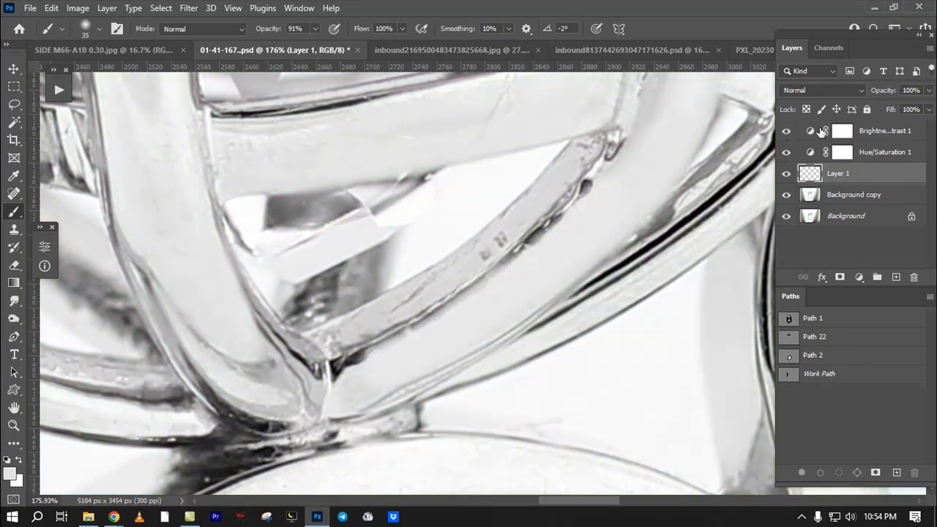
{"action": "left_click", "coordinate": [787, 152]}
{"action": "scroll", "coordinate": [590, 188], "scroll_direction": "down", "scroll_amount": 4}
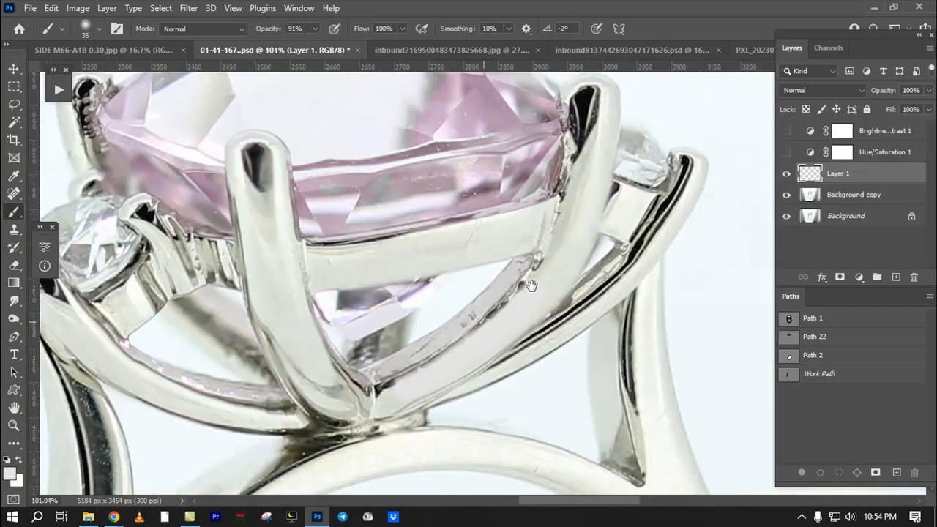
{"action": "mouse_move", "coordinate": [504, 319]}
{"action": "left_mouse_down"}
{"action": "mouse_move", "coordinate": [524, 319]}
{"action": "mouse_move", "coordinate": [550, 261]}
{"action": "mouse_move", "coordinate": [582, 281]}
{"action": "mouse_move", "coordinate": [604, 230]}
{"action": "left_mouse_up"}
Step: Sample the right prong's metal as the brush colour with the Brightness/Contrast and Hue/Saturation layers hidden
{"action": "left_click", "coordinate": [787, 131]}
{"action": "left_click", "coordinate": [787, 151]}
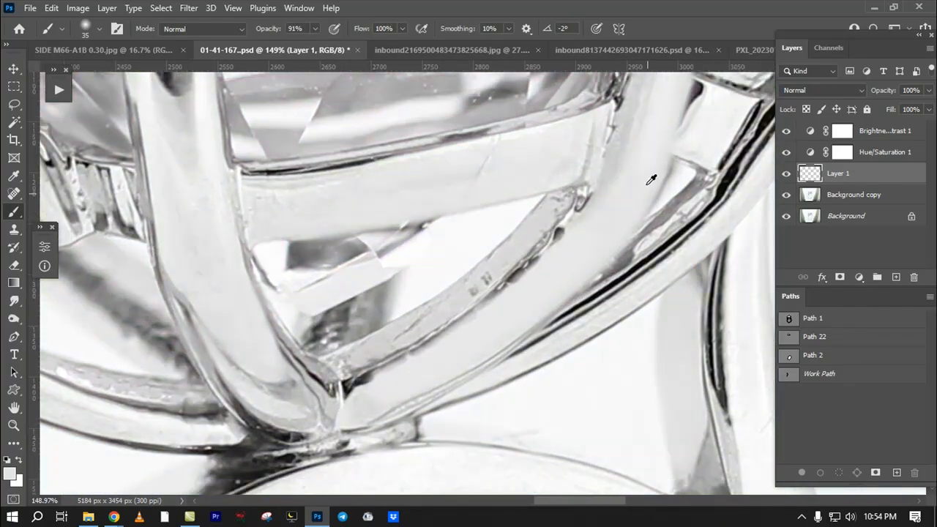
{"action": "left_click", "coordinate": [641, 173], "text": "alt"}
{"action": "left_click_drag", "start_coordinate": [787, 131], "coordinate": [762, 156]}
{"action": "left_click", "coordinate": [647, 169], "text": "alt"}
{"action": "left_click_drag", "start_coordinate": [556, 178], "coordinate": [509, 243]}
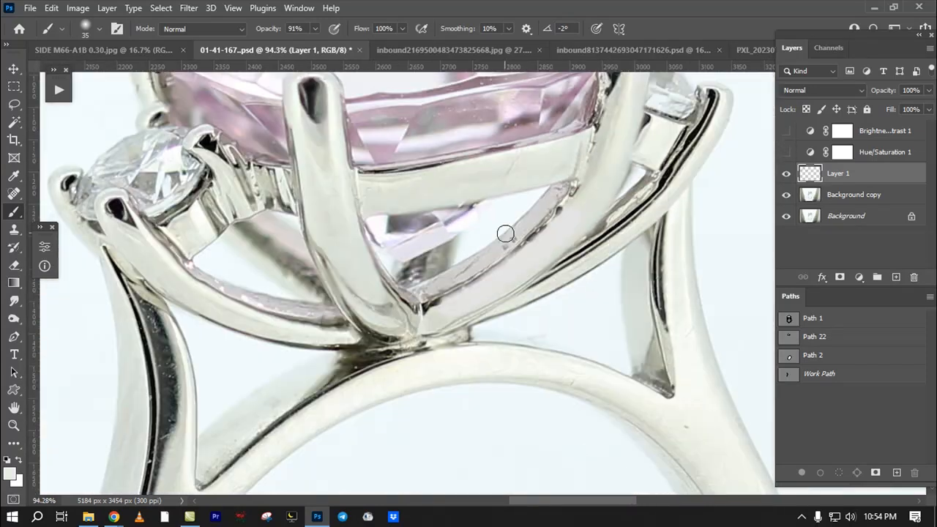
Step: Examine the retouched right prong and the whole ring in colour at different magnifications
{"action": "scroll", "coordinate": [513, 246], "scroll_direction": "down", "scroll_amount": 7}
{"action": "scroll", "coordinate": [519, 235], "scroll_direction": "up", "scroll_amount": 6}
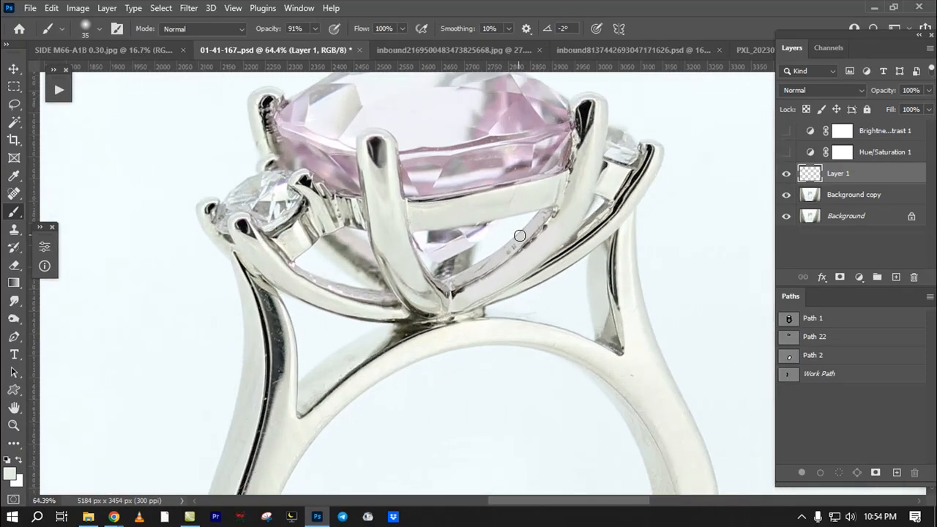
{"action": "scroll", "coordinate": [512, 219], "scroll_direction": "up", "scroll_amount": 1}
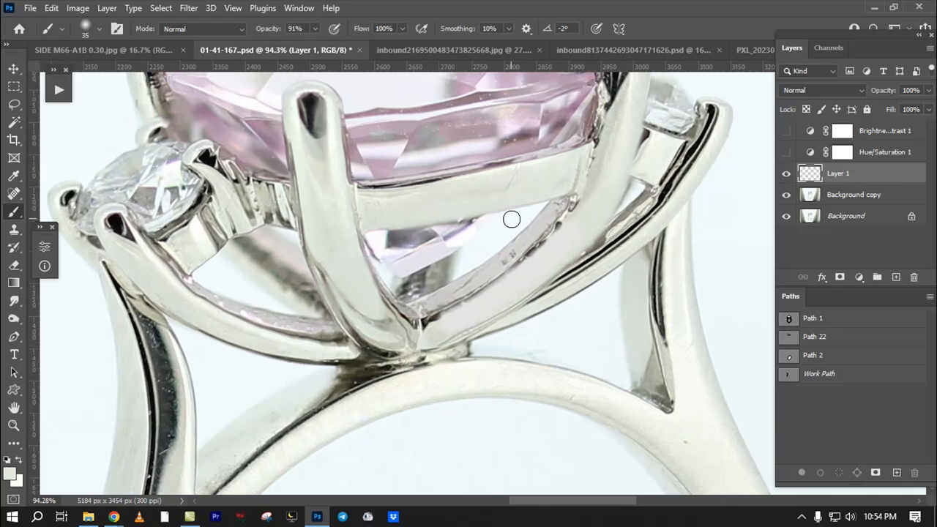
{"action": "scroll", "coordinate": [510, 219], "scroll_direction": "up", "scroll_amount": 1}
{"action": "scroll", "coordinate": [568, 273], "scroll_direction": "up", "scroll_amount": 3}
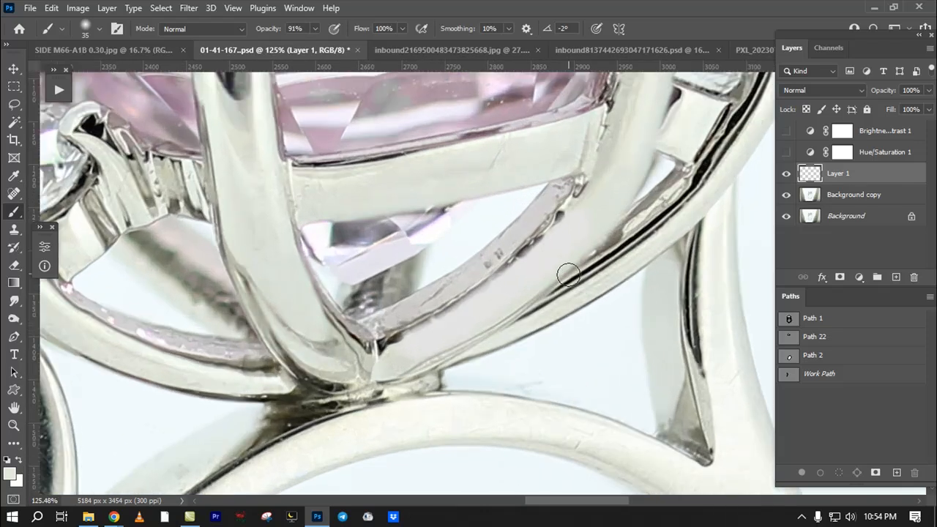
{"action": "scroll", "coordinate": [569, 273], "scroll_direction": "down", "scroll_amount": 3}
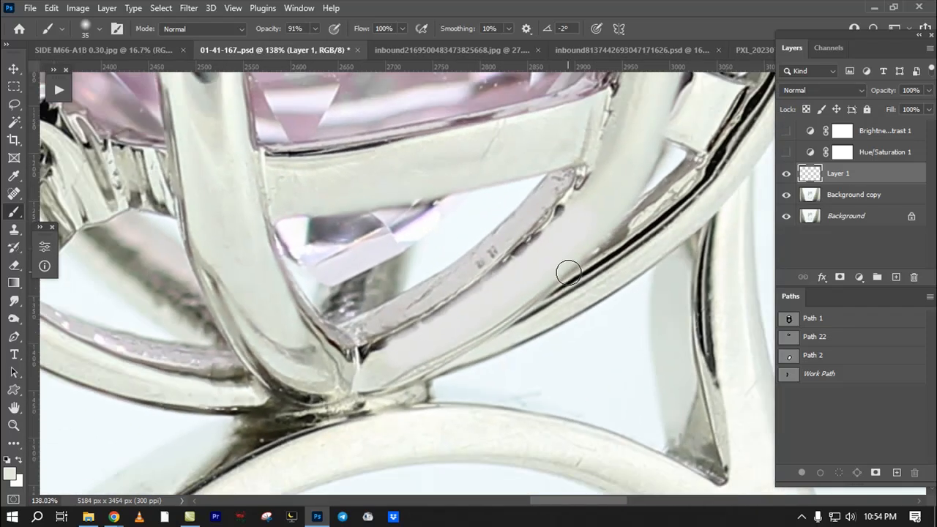
{"action": "scroll", "coordinate": [567, 269], "scroll_direction": "down", "scroll_amount": 4}
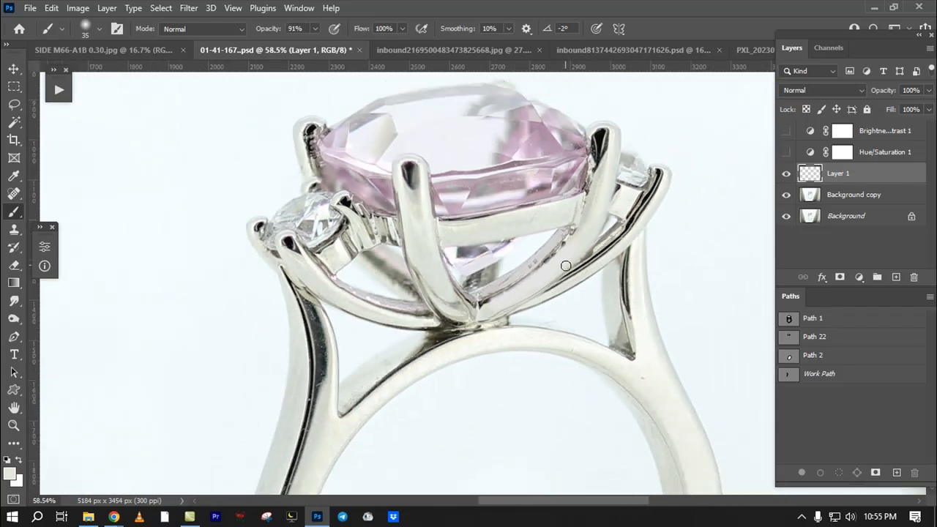
{"action": "scroll", "coordinate": [568, 263], "scroll_direction": "down", "scroll_amount": 3}
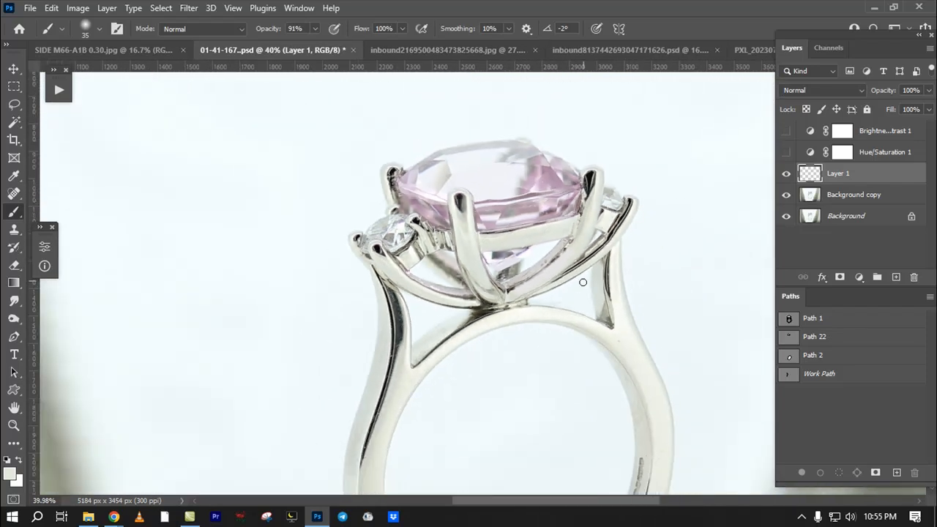
Step: Show both adjustment layers and examine the retouched ring in black and white
{"action": "scroll", "coordinate": [583, 282], "scroll_direction": "up", "scroll_amount": 2}
{"action": "left_click", "coordinate": [786, 130]}
{"action": "left_click", "coordinate": [786, 152]}
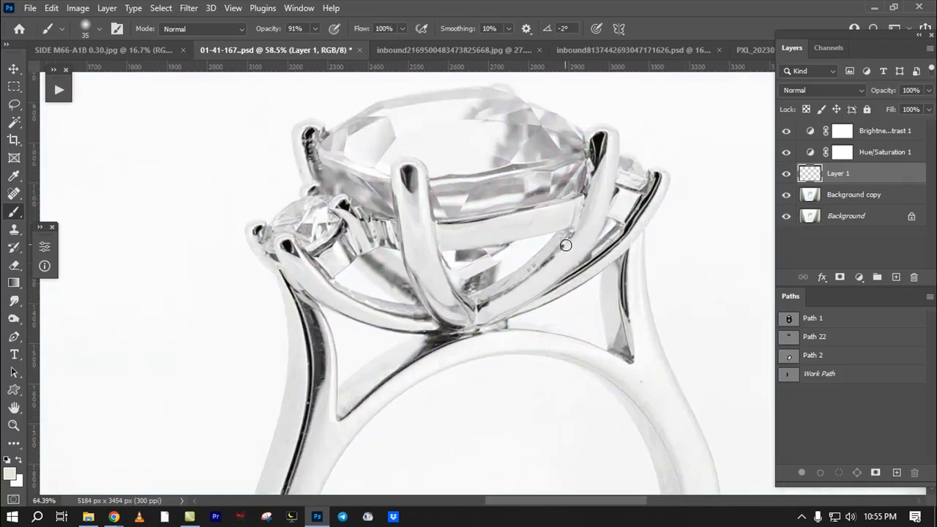
{"action": "scroll", "coordinate": [566, 245], "scroll_direction": "up", "scroll_amount": 3}
{"action": "scroll", "coordinate": [566, 245], "scroll_direction": "down", "scroll_amount": 6}
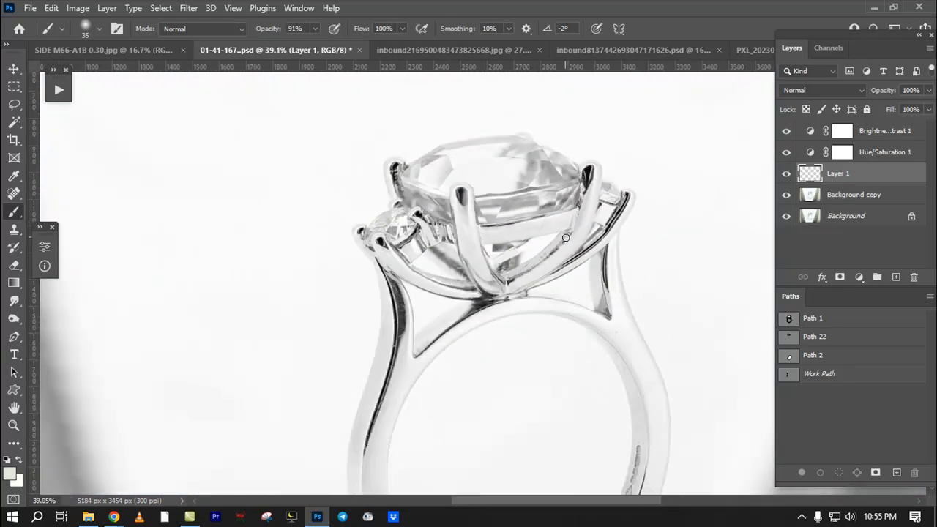
{"action": "scroll", "coordinate": [566, 238], "scroll_direction": "up", "scroll_amount": 3}
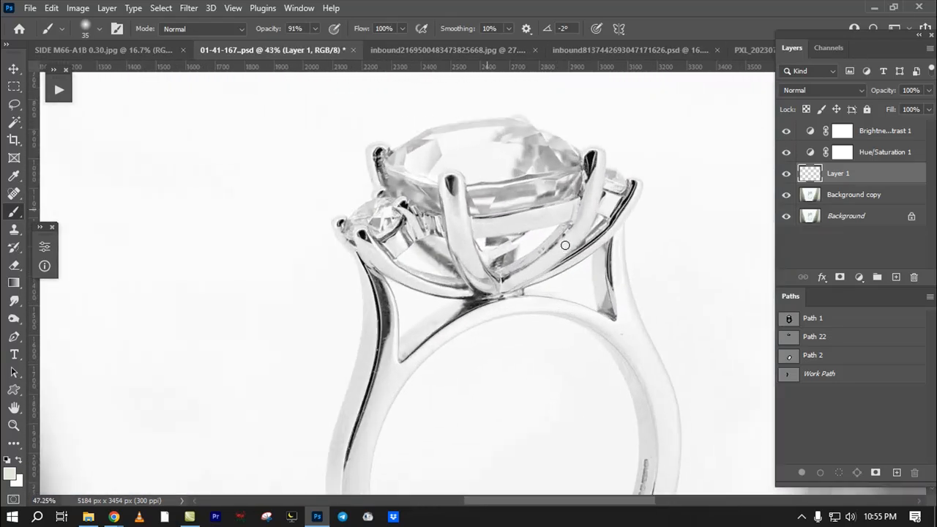
Step: Delete the Hue/Saturation and Brightness/Contrast adjustment layers
{"action": "left_click", "coordinate": [886, 154]}
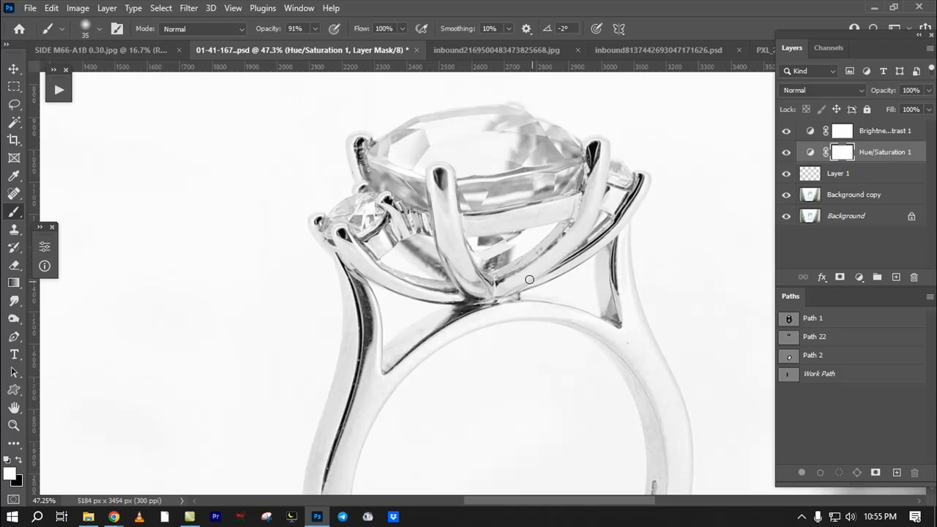
{"action": "scroll", "coordinate": [532, 284], "scroll_direction": "up", "scroll_amount": 5}
{"action": "left_click", "coordinate": [786, 131]}
{"action": "left_click", "coordinate": [786, 151]}
{"action": "left_click", "coordinate": [871, 153]}
{"action": "left_click", "coordinate": [877, 132], "text": "shift"}
{"action": "left_click_drag", "start_coordinate": [877, 150], "coordinate": [914, 278]}
Step: Examine the painted area on the right prong's curved arm for colour mismatch with the surrounding metal
{"action": "scroll", "coordinate": [576, 208], "scroll_direction": "down", "scroll_amount": 3}
{"action": "scroll", "coordinate": [608, 300], "scroll_direction": "up", "scroll_amount": 4}
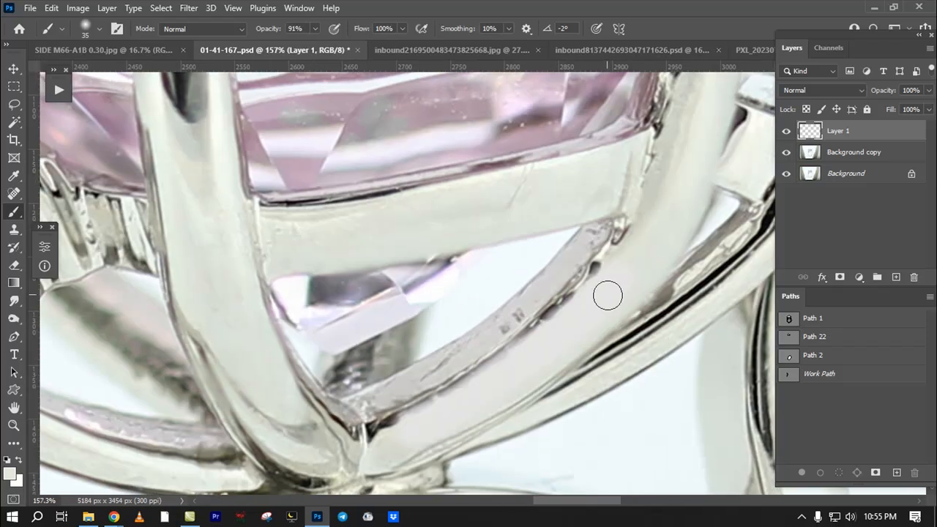
{"action": "left_click_drag", "start_coordinate": [644, 236], "coordinate": [606, 347]}
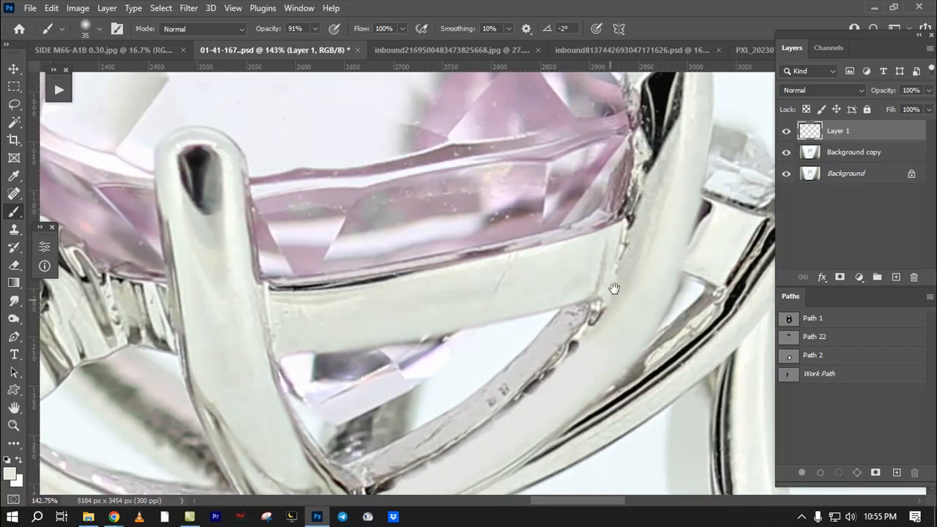
{"action": "left_click_drag", "start_coordinate": [614, 289], "coordinate": [659, 197]}
{"action": "scroll", "coordinate": [645, 242], "scroll_direction": "down", "scroll_amount": 3}
{"action": "scroll", "coordinate": [647, 256], "scroll_direction": "up", "scroll_amount": 7}
{"action": "left_click_drag", "start_coordinate": [671, 271], "coordinate": [537, 228]}
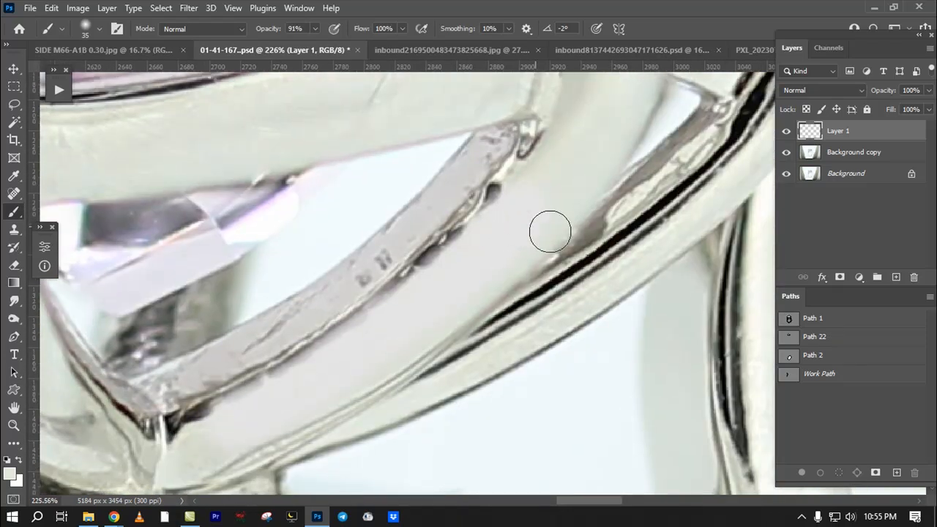
{"action": "scroll", "coordinate": [556, 197], "scroll_direction": "down", "scroll_amount": 2}
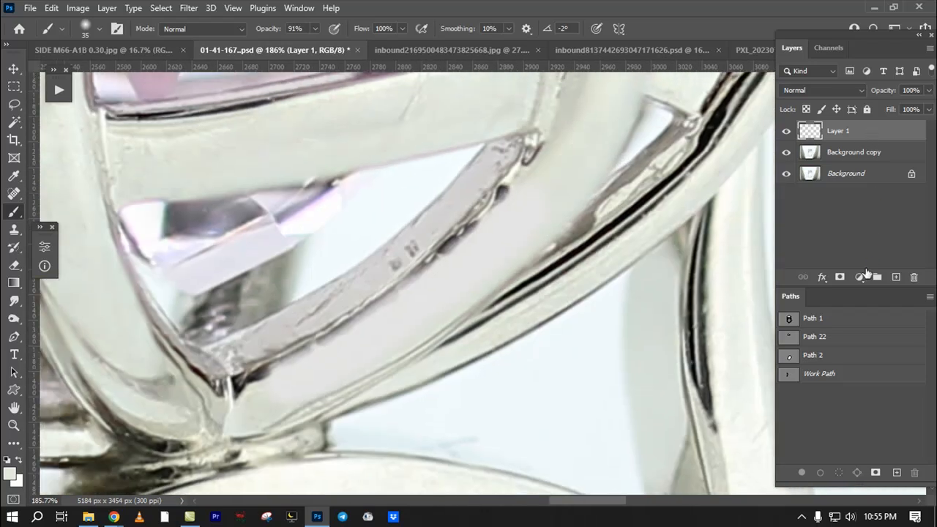
Step: Add a Curves adjustment layer above Layer 1 and darken the midtones to input 176, output 67 to expose colour mismatches
{"action": "left_click", "coordinate": [860, 276]}
{"action": "left_click", "coordinate": [873, 102]}
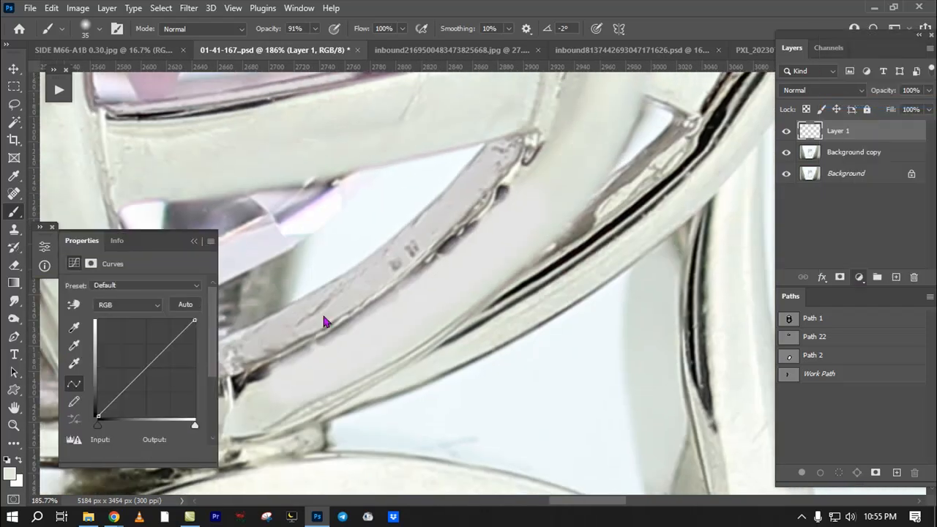
{"action": "left_click", "coordinate": [195, 242]}
{"action": "left_click", "coordinate": [786, 130]}
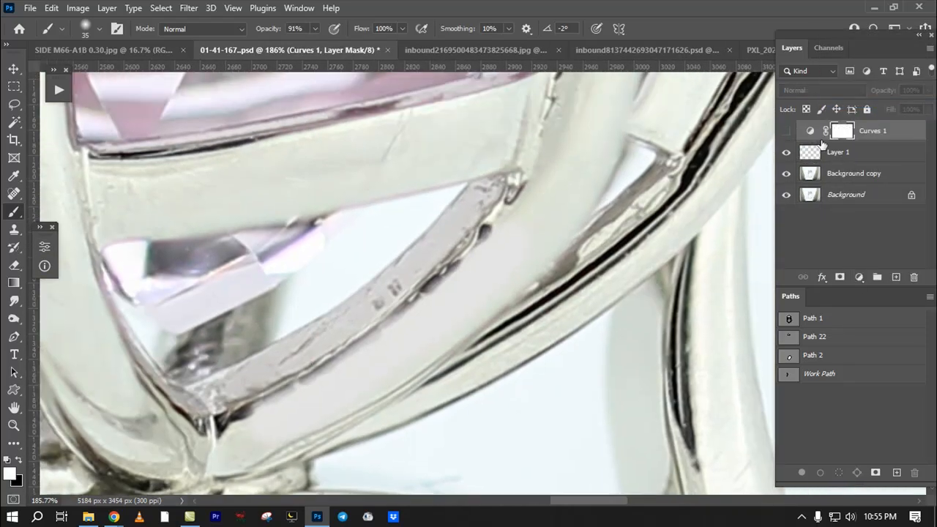
{"action": "left_click", "coordinate": [787, 132]}
{"action": "left_click", "coordinate": [809, 131]}
{"action": "left_click_drag", "start_coordinate": [133, 372], "coordinate": [165, 390]}
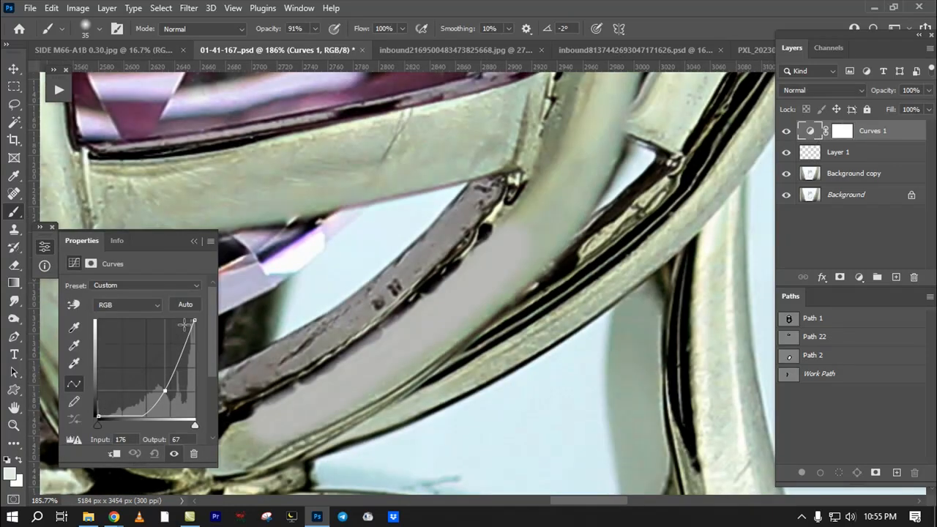
{"action": "left_click", "coordinate": [195, 241]}
Step: Paint sampled metal colour on Layer 1 over the upper end of the greyish patch on the right prong's curved arm
{"action": "left_click", "coordinate": [586, 149], "text": "alt"}
{"action": "left_click_drag", "start_coordinate": [556, 196], "coordinate": [492, 299]}
{"action": "left_click_drag", "start_coordinate": [522, 272], "coordinate": [502, 351]}
{"action": "left_click", "coordinate": [577, 223], "text": "alt"}
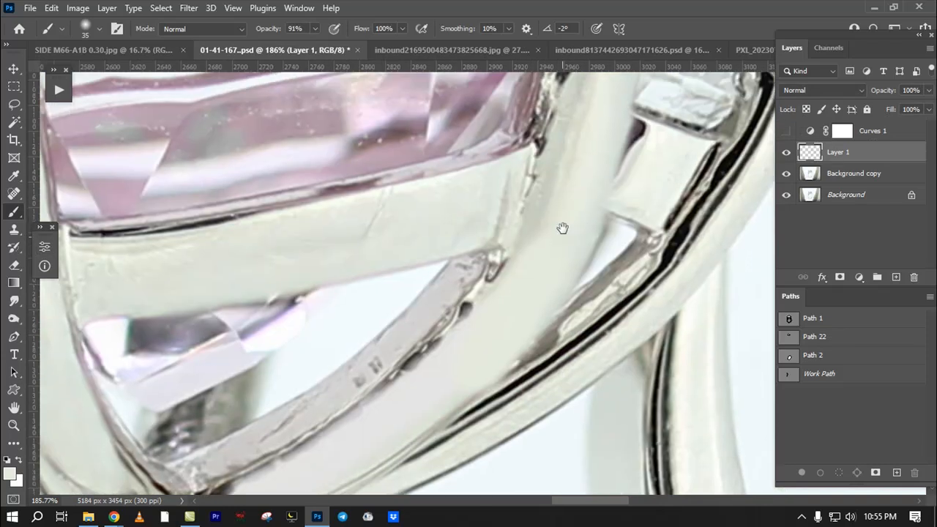
{"action": "left_click_drag", "start_coordinate": [563, 234], "coordinate": [611, 242]}
{"action": "left_click_drag", "start_coordinate": [601, 195], "coordinate": [582, 197]}
{"action": "left_click_drag", "start_coordinate": [542, 287], "coordinate": [519, 250]}
{"action": "left_click_drag", "start_coordinate": [519, 250], "coordinate": [556, 170]}
{"action": "left_click", "coordinate": [787, 131]}
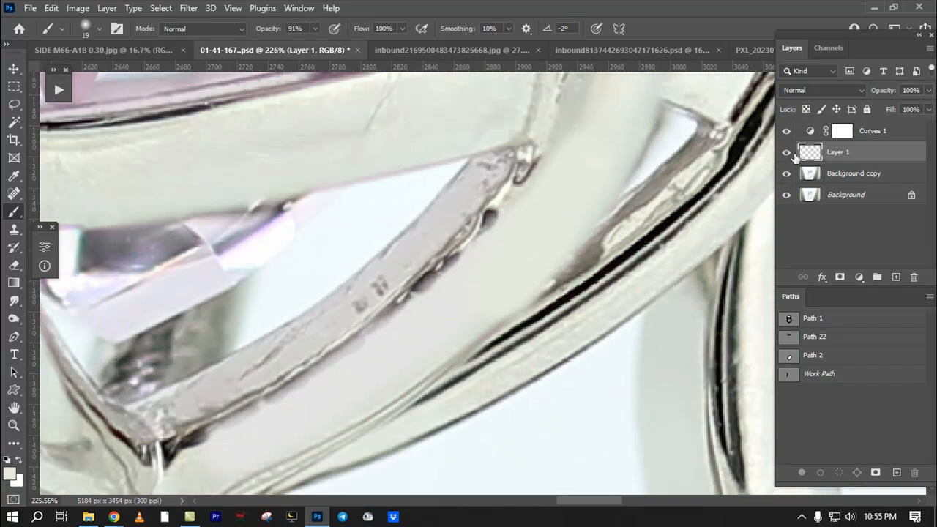
Step: Paint sampled metal colour along the right shank's inner side on Layer 1 and hide the Curves layer
{"action": "mouse_move", "coordinate": [594, 209]}
{"action": "left_mouse_down"}
{"action": "mouse_move", "coordinate": [498, 255]}
{"action": "mouse_move", "coordinate": [478, 109]}
{"action": "left_mouse_up"}
{"action": "right_click", "coordinate": [631, 217], "text": "alt"}
{"action": "left_click", "coordinate": [631, 222], "text": "alt"}
{"action": "left_click_drag", "start_coordinate": [637, 220], "coordinate": [627, 317]}
{"action": "mouse_move", "coordinate": [628, 316]}
{"action": "left_mouse_down"}
{"action": "mouse_move", "coordinate": [628, 281]}
{"action": "mouse_move", "coordinate": [649, 272]}
{"action": "left_mouse_up"}
{"action": "left_click", "coordinate": [786, 131]}
{"action": "left_click_drag", "start_coordinate": [652, 197], "coordinate": [630, 308]}
{"action": "left_click_drag", "start_coordinate": [629, 293], "coordinate": [634, 359]}
{"action": "left_click_drag", "start_coordinate": [575, 222], "coordinate": [634, 242]}
{"action": "left_click_drag", "start_coordinate": [652, 238], "coordinate": [578, 252]}
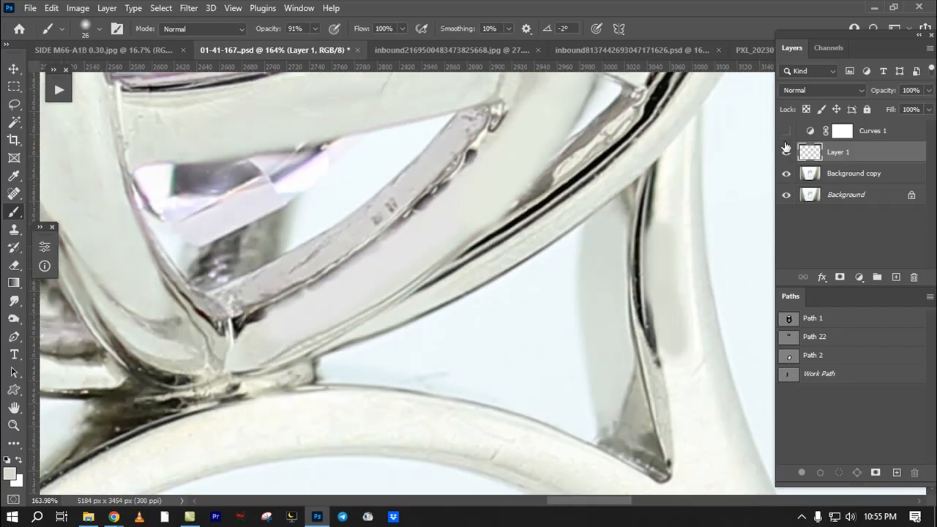
Step: Examine the repainted right prong arm, the ring setting and the whole ring without the Curves layer at different magnifications
{"action": "left_click_drag", "start_coordinate": [407, 221], "coordinate": [454, 232]}
{"action": "left_click_drag", "start_coordinate": [425, 275], "coordinate": [432, 286]}
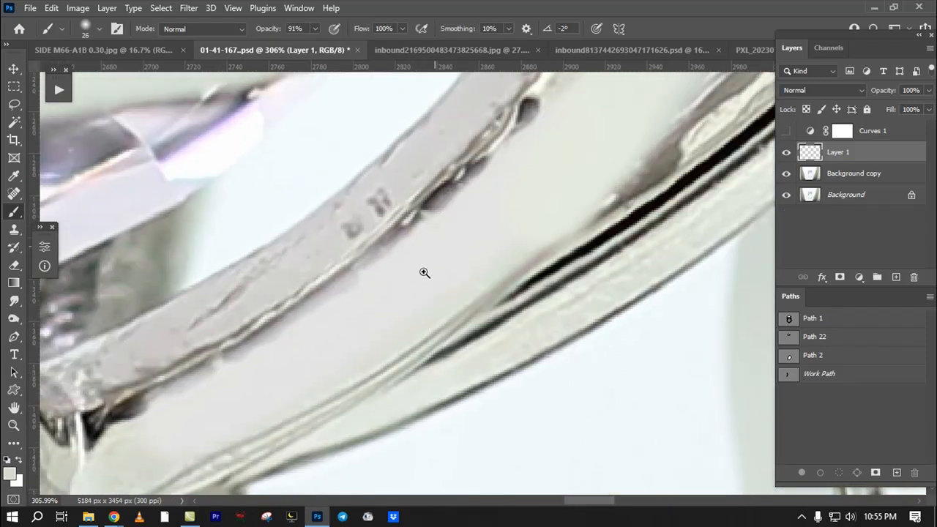
{"action": "left_click_drag", "start_coordinate": [451, 255], "coordinate": [434, 281]}
{"action": "left_click_drag", "start_coordinate": [570, 161], "coordinate": [561, 200]}
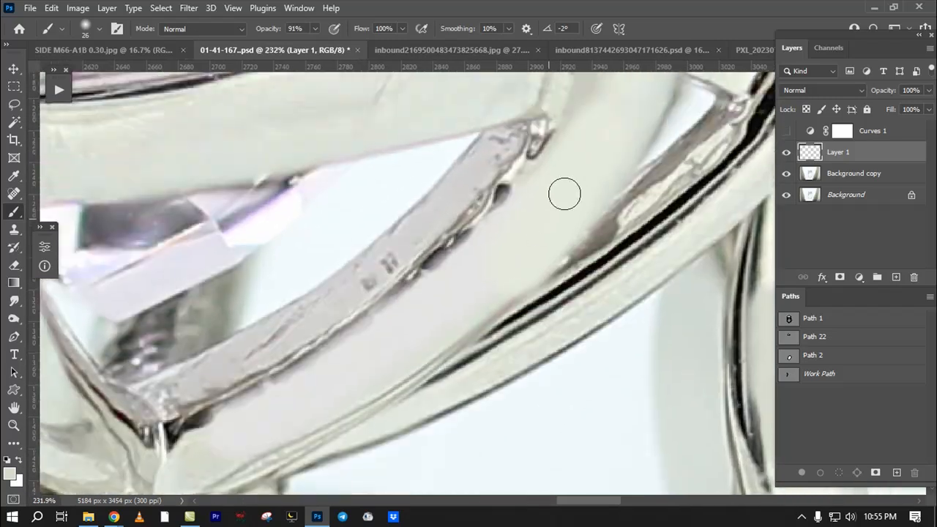
{"action": "left_click_drag", "start_coordinate": [504, 229], "coordinate": [462, 256]}
{"action": "left_click_drag", "start_coordinate": [555, 217], "coordinate": [605, 459]}
{"action": "left_click_drag", "start_coordinate": [573, 297], "coordinate": [529, 335]}
{"action": "left_click_drag", "start_coordinate": [468, 407], "coordinate": [511, 344]}
{"action": "mouse_move", "coordinate": [510, 344]}
{"action": "left_mouse_down"}
{"action": "mouse_move", "coordinate": [538, 343]}
{"action": "mouse_move", "coordinate": [494, 338]}
{"action": "left_mouse_up"}
{"action": "left_click_drag", "start_coordinate": [556, 305], "coordinate": [500, 350]}
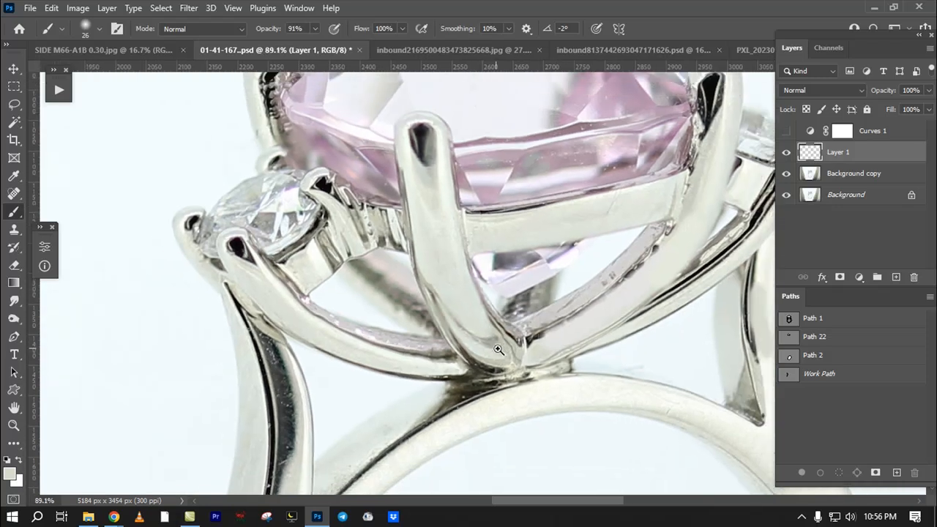
{"action": "left_click_drag", "start_coordinate": [502, 298], "coordinate": [454, 339]}
{"action": "key", "text": "ctrl+0"}
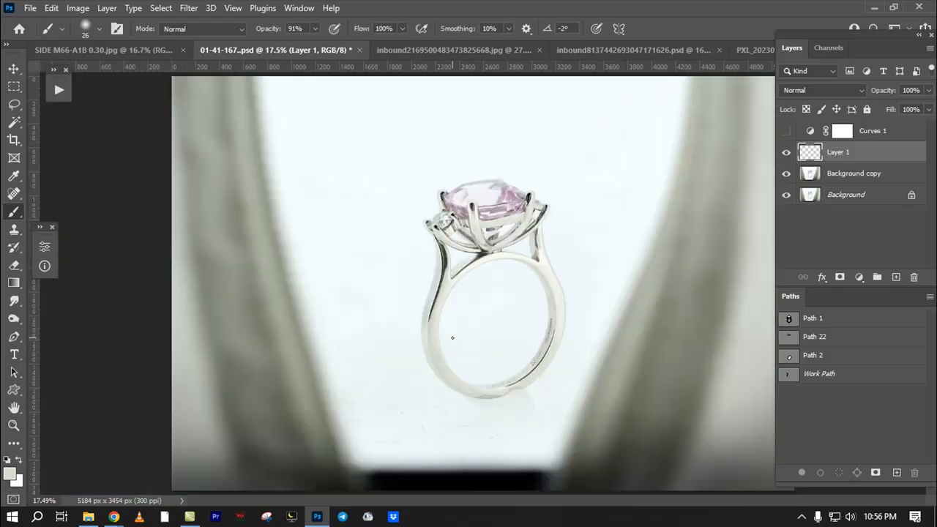
{"action": "left_click_drag", "start_coordinate": [455, 222], "coordinate": [380, 279]}
{"action": "scroll", "coordinate": [458, 224], "scroll_direction": "down", "scroll_amount": 2}
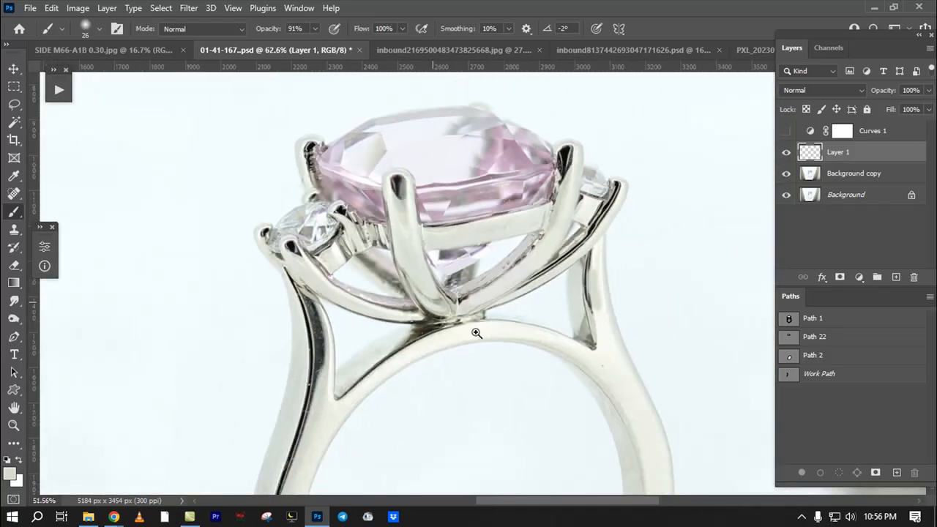
Step: Share the entire screen in the Google Meet call, then return to Photoshop
{"action": "left_click", "coordinate": [190, 517]}
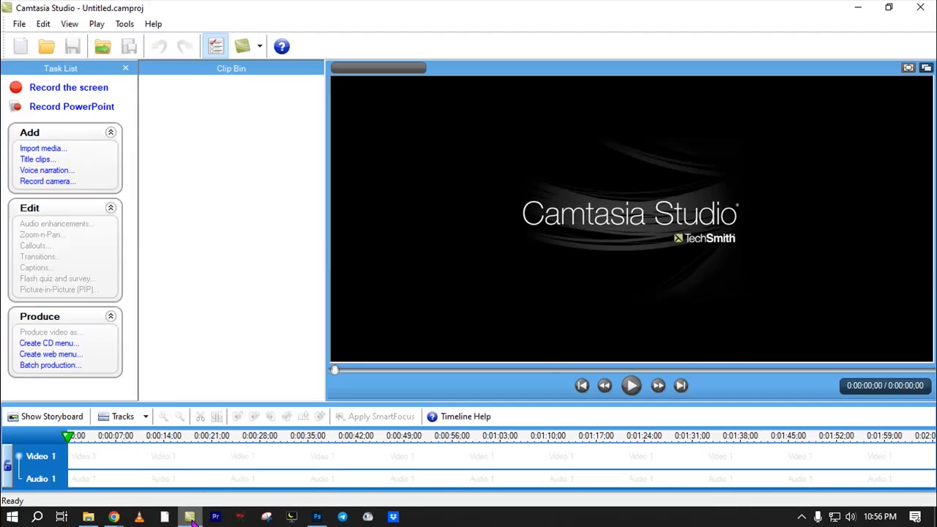
{"action": "left_click", "coordinate": [189, 517]}
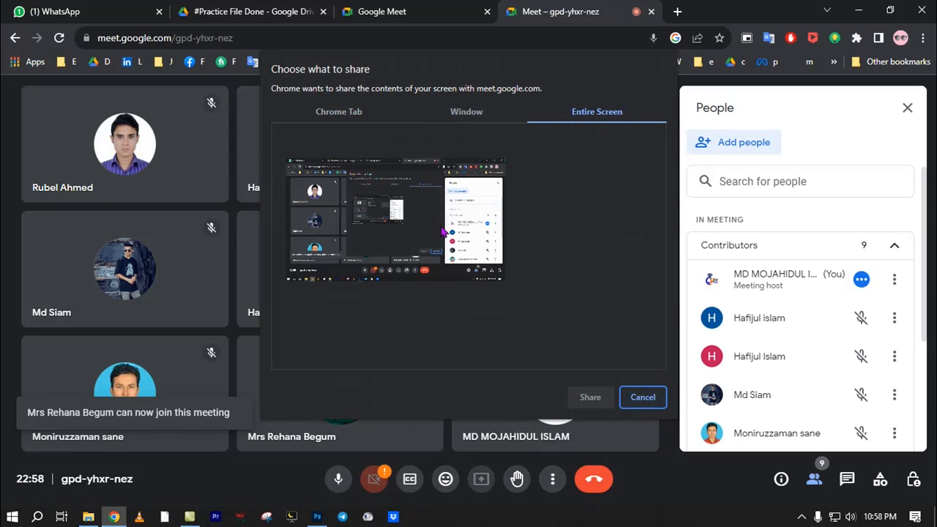
{"action": "left_click", "coordinate": [594, 398]}
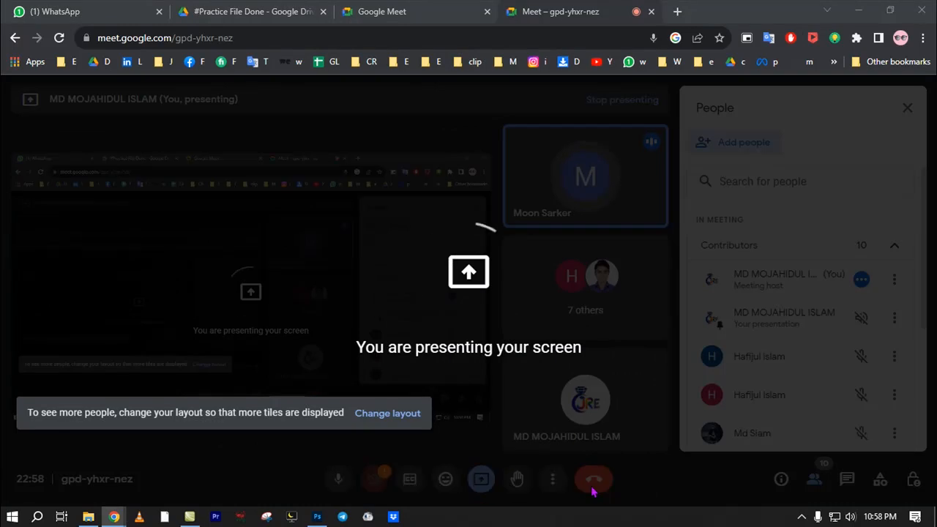
{"action": "left_click", "coordinate": [589, 487]}
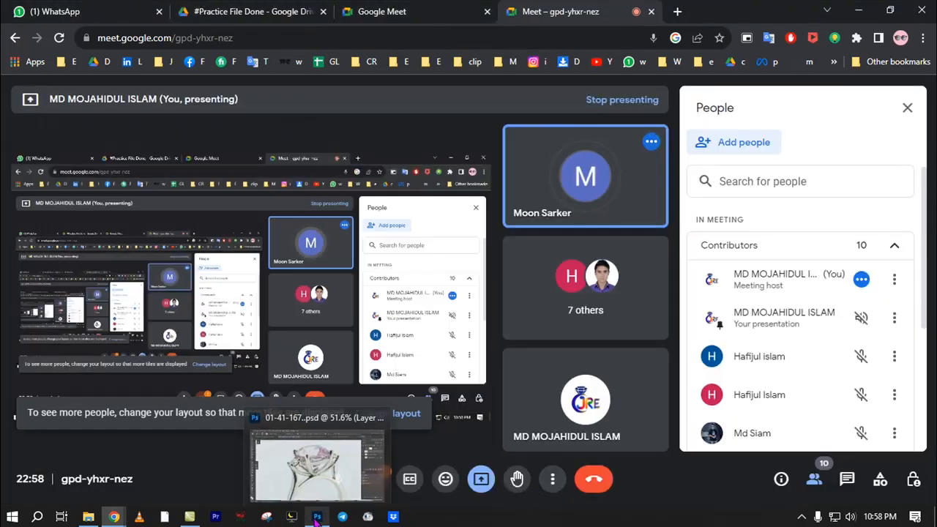
{"action": "left_click", "coordinate": [316, 517]}
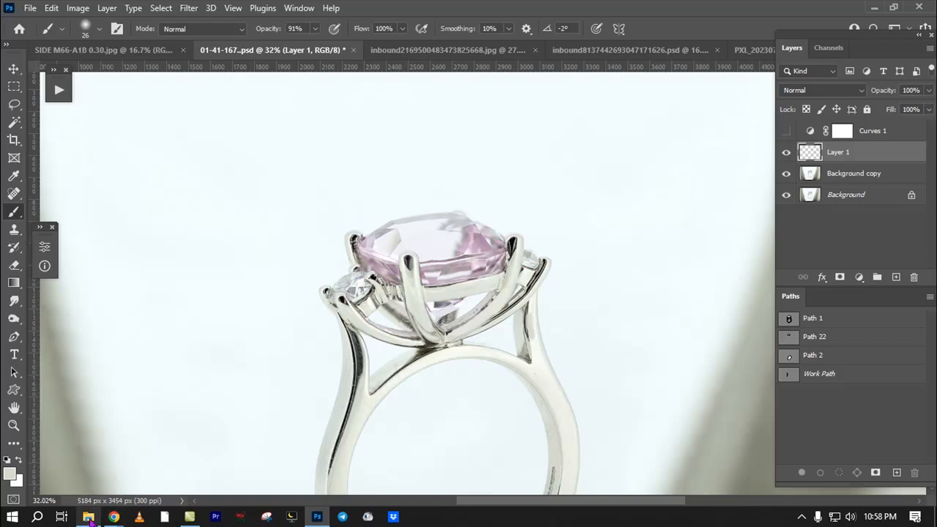
Step: Look through the lesson files, the class-3 folder and its parent folder "all modiul" in File Explorer
{"action": "left_click", "coordinate": [89, 517]}
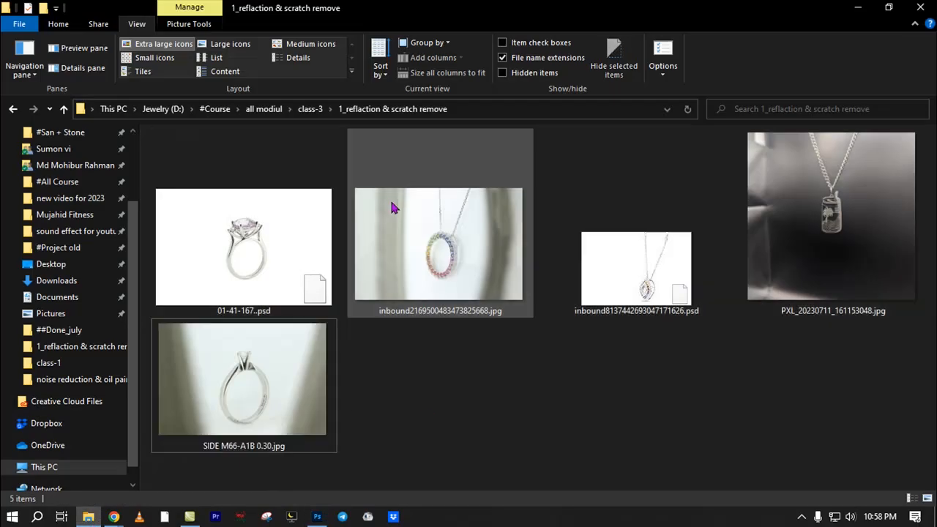
{"action": "left_click", "coordinate": [320, 112]}
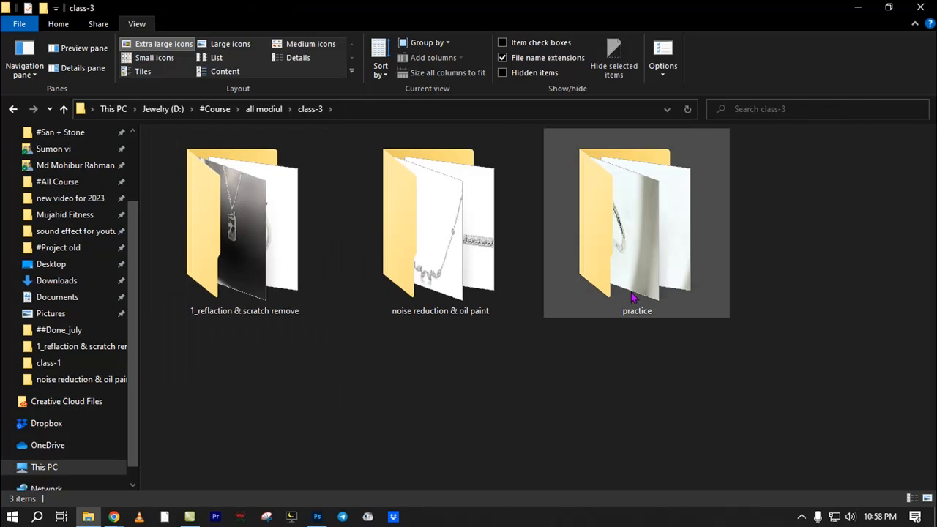
{"action": "left_click", "coordinate": [265, 109]}
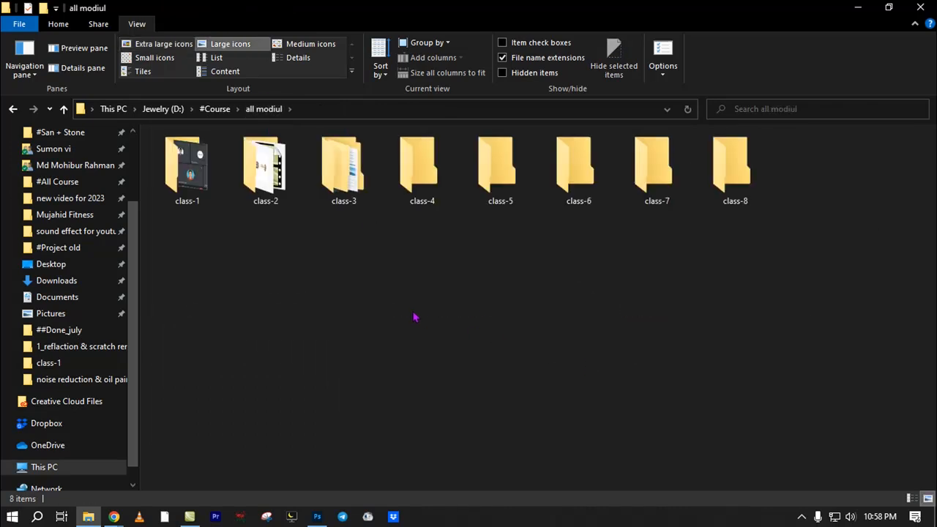
Step: Return to Photoshop and close 01-41-167..psd without saving its changes
{"action": "left_click", "coordinate": [317, 517]}
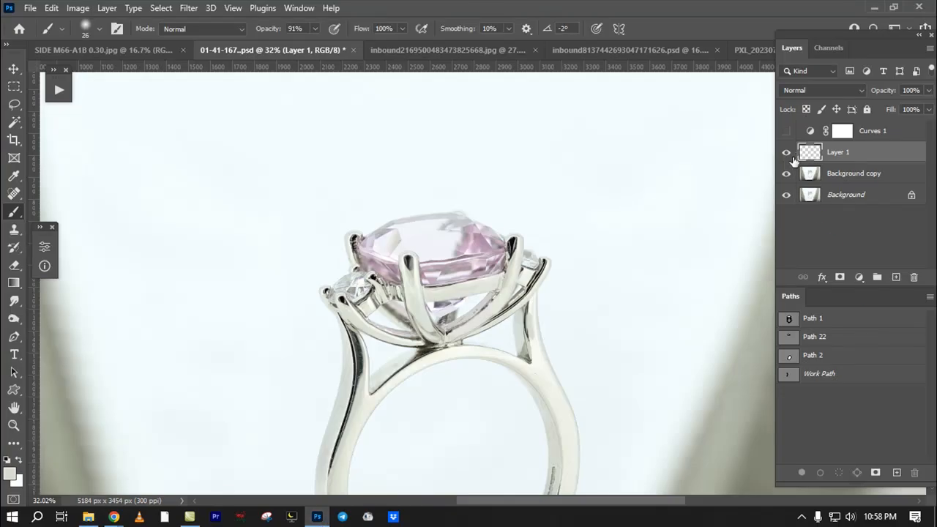
{"action": "left_click", "coordinate": [787, 130]}
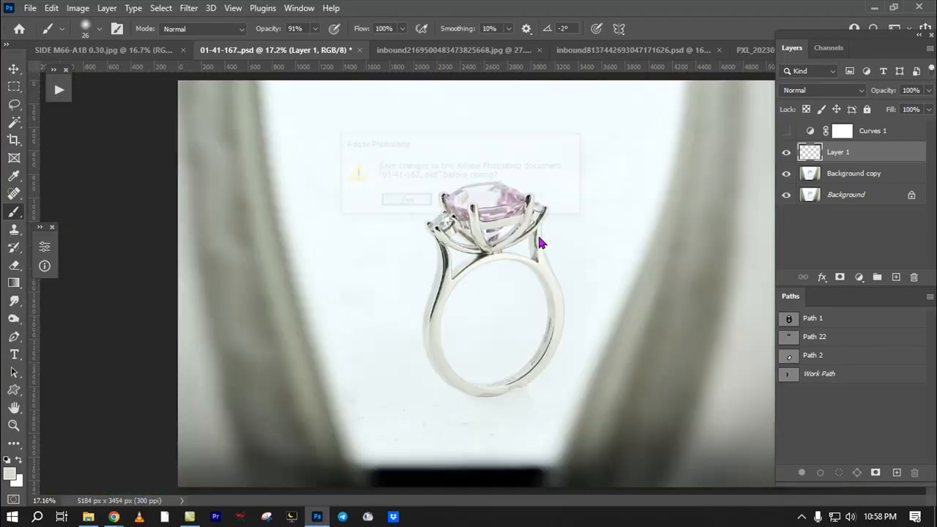
{"action": "left_click", "coordinate": [470, 201]}
Step: Examine the chain above the gemstone pendant in inbound2169500483473825668.jpg
{"action": "scroll", "coordinate": [505, 366], "scroll_direction": "up", "scroll_amount": 4}
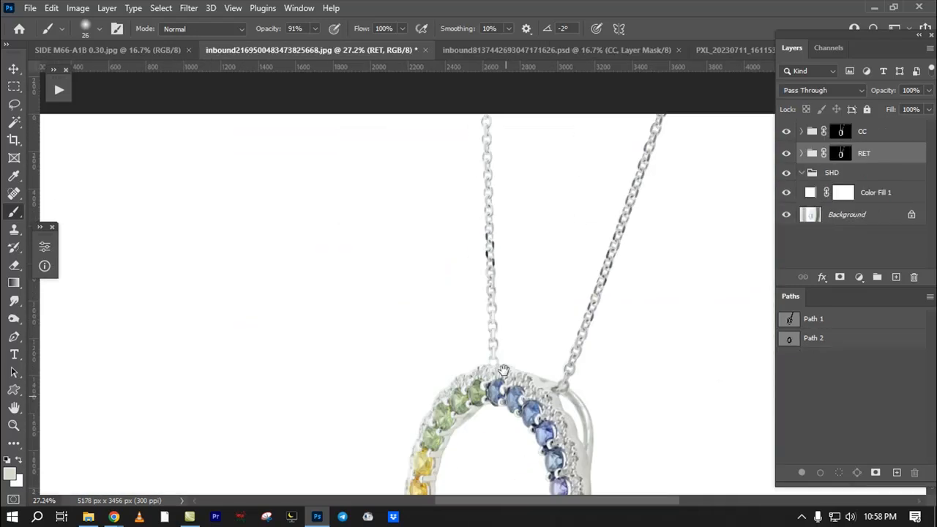
{"action": "left_click_drag", "start_coordinate": [617, 262], "coordinate": [668, 342]}
{"action": "left_click_drag", "start_coordinate": [603, 312], "coordinate": [507, 273]}
{"action": "left_click_drag", "start_coordinate": [541, 324], "coordinate": [517, 326]}
{"action": "left_click_drag", "start_coordinate": [524, 336], "coordinate": [548, 263]}
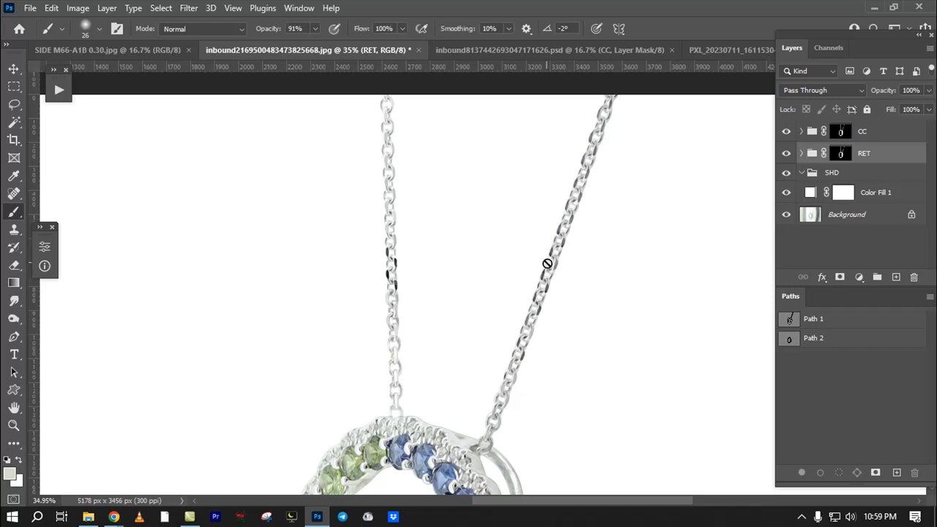
{"action": "left_click", "coordinate": [828, 325]}
{"action": "left_click", "coordinate": [838, 410]}
{"action": "left_click", "coordinate": [845, 134]}
{"action": "left_click", "coordinate": [897, 278]}
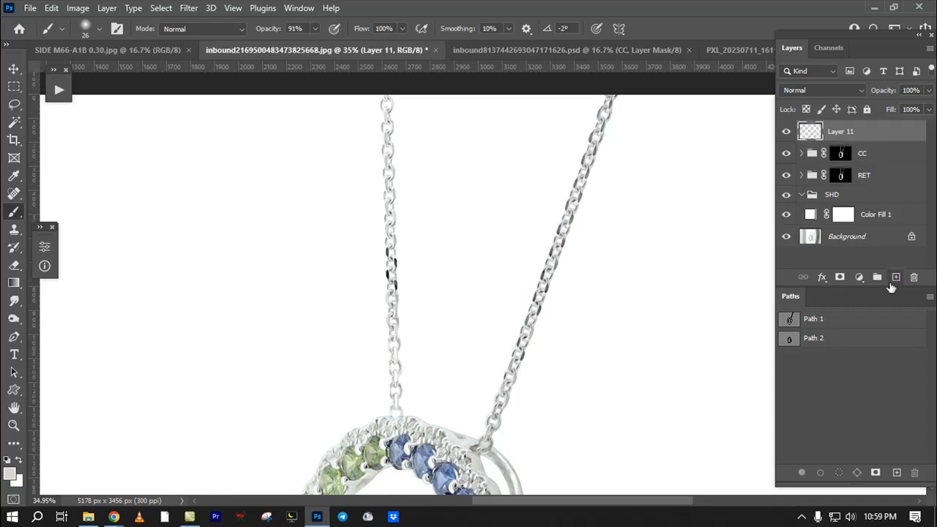
{"action": "key", "text": "ctrl+shift+alt+e"}
{"action": "left_click_drag", "start_coordinate": [871, 134], "coordinate": [914, 278]}
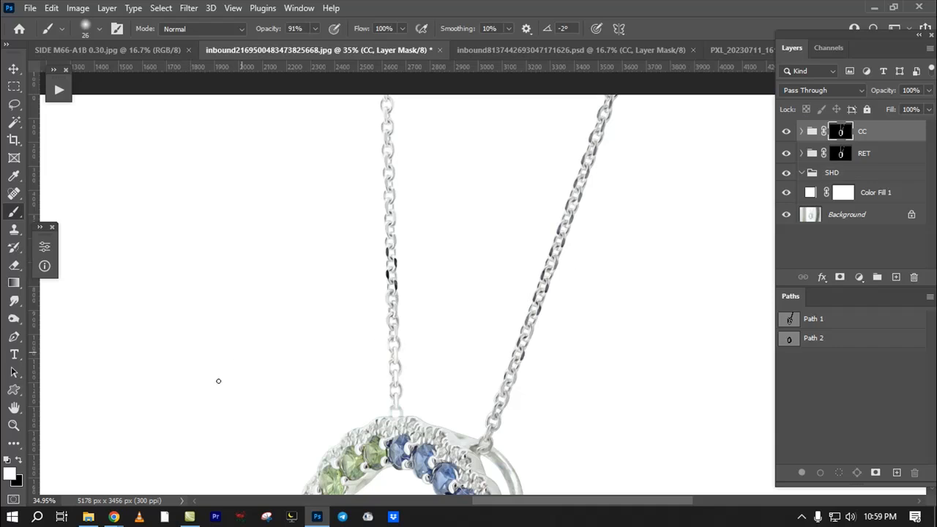
Step: Check the Google Meet window and view the class-3 subfolder "1_reflaction & scratch remove" in File Explorer
{"action": "mouse_move", "coordinate": [114, 517]}
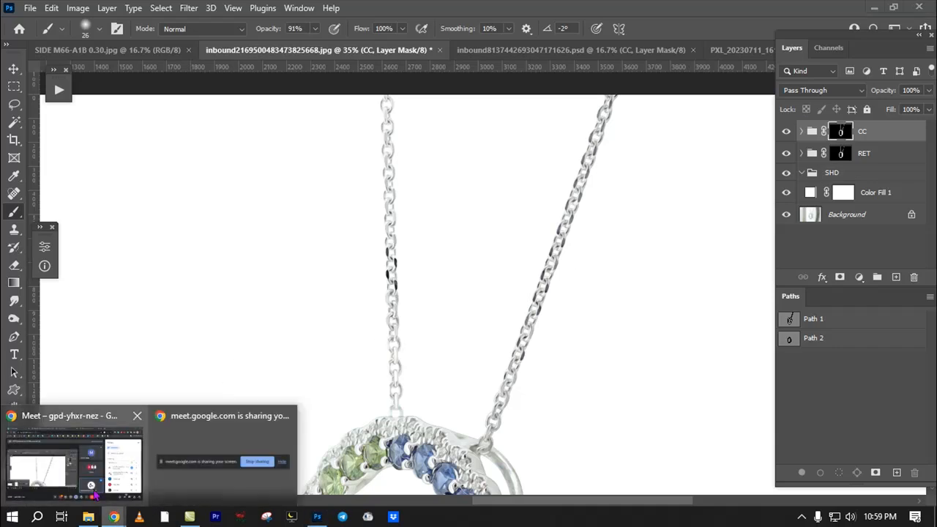
{"action": "left_click", "coordinate": [98, 497]}
{"action": "left_click", "coordinate": [88, 517]}
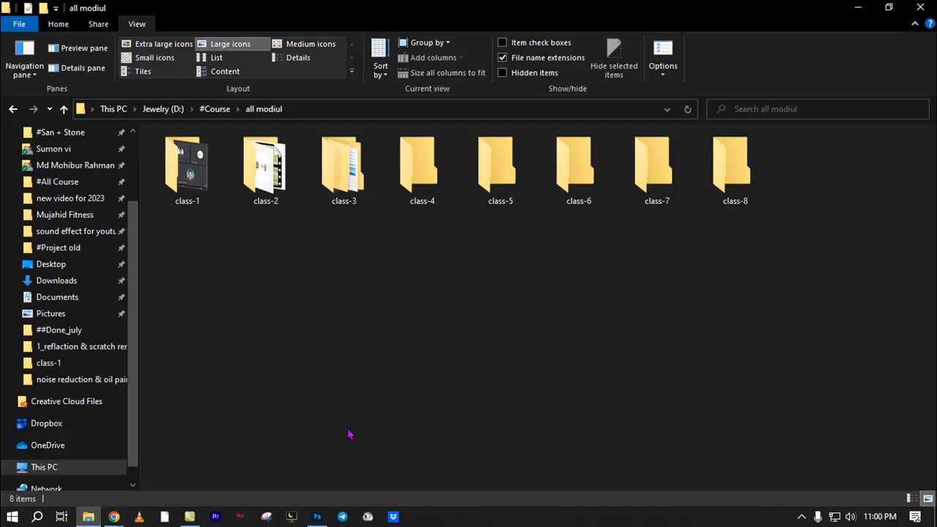
{"action": "double_click", "coordinate": [343, 175]}
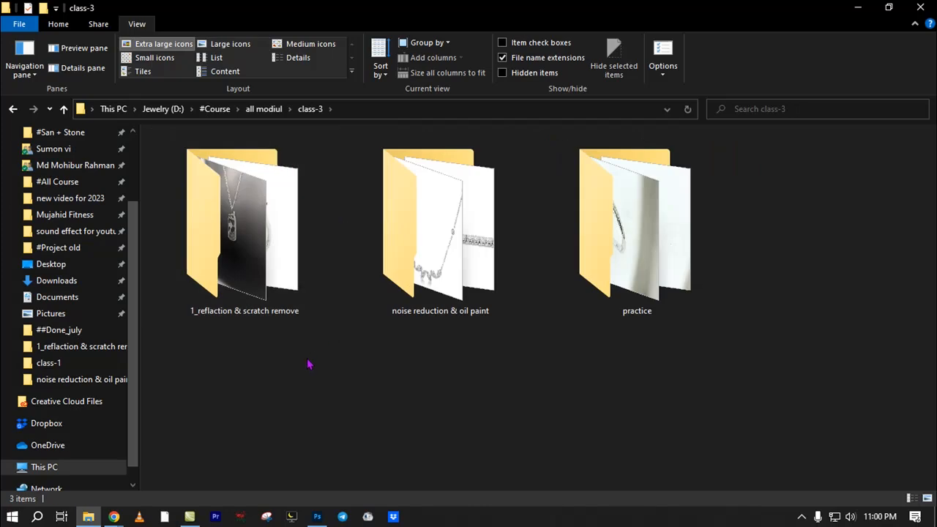
{"action": "double_click", "coordinate": [287, 245]}
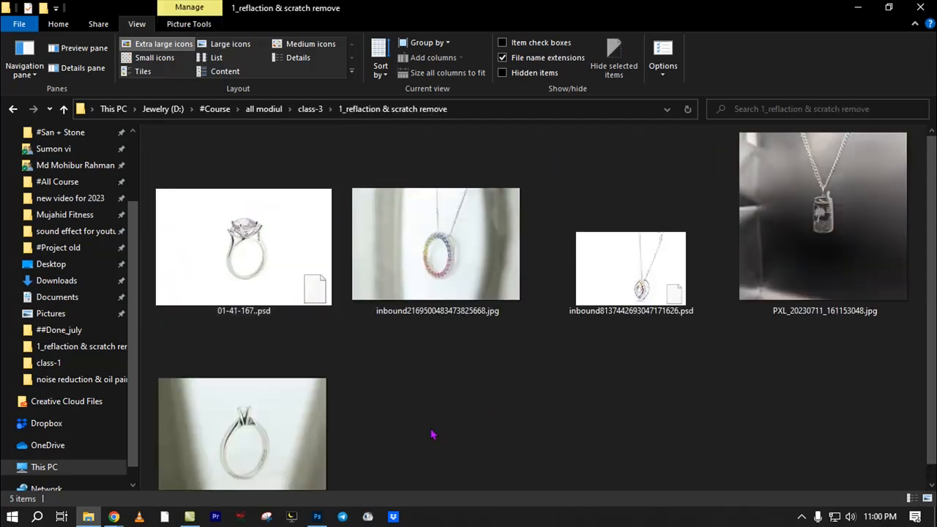
Step: Return to Photoshop and examine the right strand's chain links up close against the Path 1 outline
{"action": "left_click", "coordinate": [317, 517]}
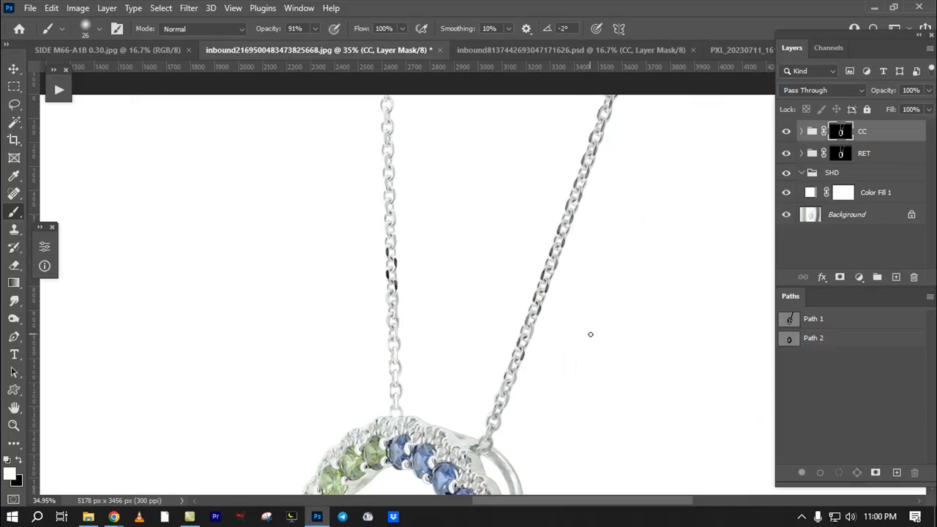
{"action": "left_click_drag", "start_coordinate": [573, 185], "coordinate": [656, 315]}
{"action": "left_click_drag", "start_coordinate": [628, 265], "coordinate": [591, 333]}
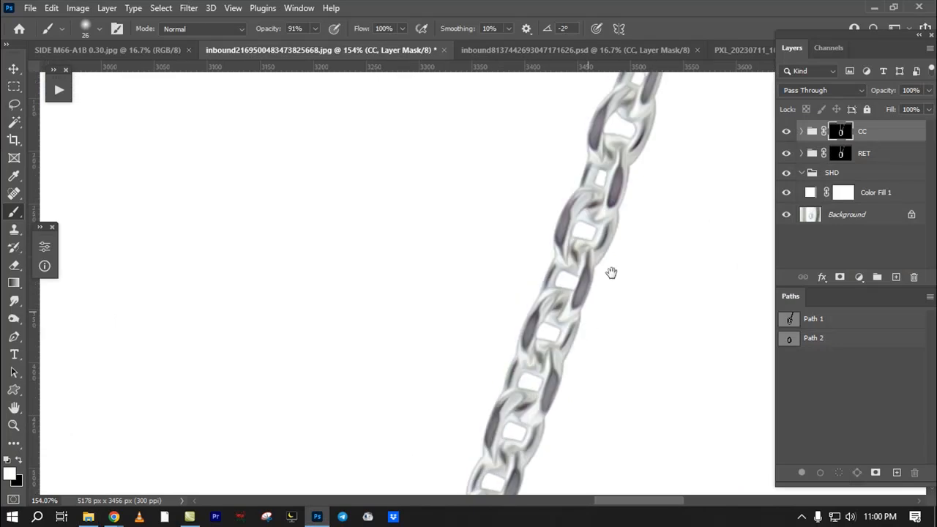
{"action": "left_click_drag", "start_coordinate": [596, 260], "coordinate": [593, 314]}
{"action": "left_click_drag", "start_coordinate": [642, 232], "coordinate": [552, 321]}
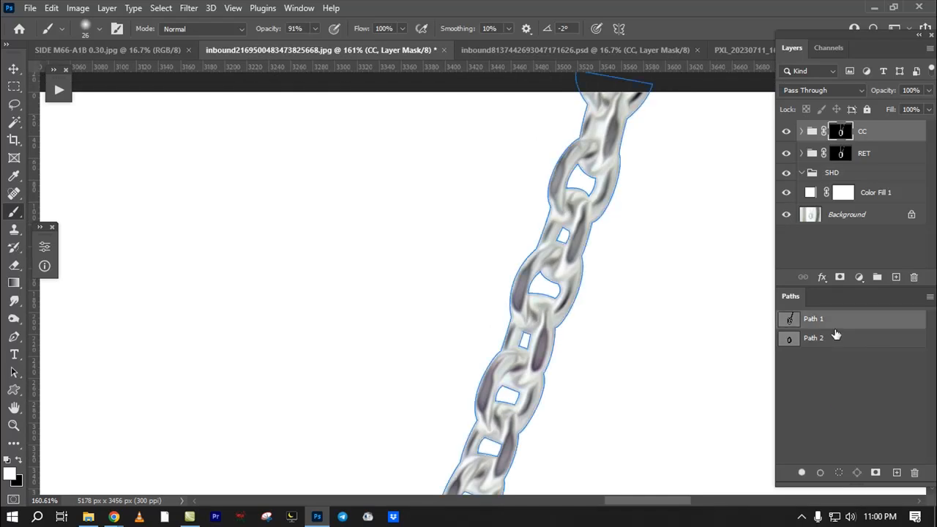
{"action": "mouse_move", "coordinate": [581, 182]}
{"action": "left_mouse_down"}
{"action": "mouse_move", "coordinate": [637, 222]}
{"action": "mouse_move", "coordinate": [561, 266]}
{"action": "mouse_move", "coordinate": [511, 214]}
{"action": "mouse_move", "coordinate": [485, 259]}
{"action": "mouse_move", "coordinate": [484, 186]}
{"action": "mouse_move", "coordinate": [465, 415]}
{"action": "left_mouse_up"}
Step: Clear the selection with the Lasso tool active and examine both chain strands, especially the right strand's upper links
{"action": "key", "text": "l"}
{"action": "mouse_move", "coordinate": [429, 307]}
{"action": "left_mouse_down"}
{"action": "mouse_move", "coordinate": [601, 368]}
{"action": "mouse_move", "coordinate": [429, 338]}
{"action": "left_mouse_up"}
{"action": "key", "text": "ctrl+d"}
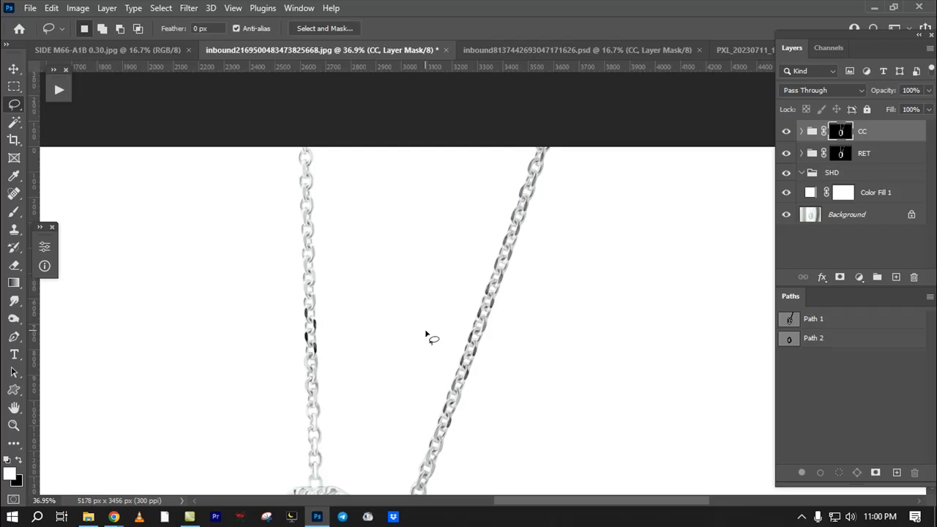
{"action": "left_click_drag", "start_coordinate": [525, 252], "coordinate": [659, 322]}
{"action": "left_click_drag", "start_coordinate": [512, 320], "coordinate": [518, 492]}
{"action": "left_click_drag", "start_coordinate": [533, 351], "coordinate": [534, 513]}
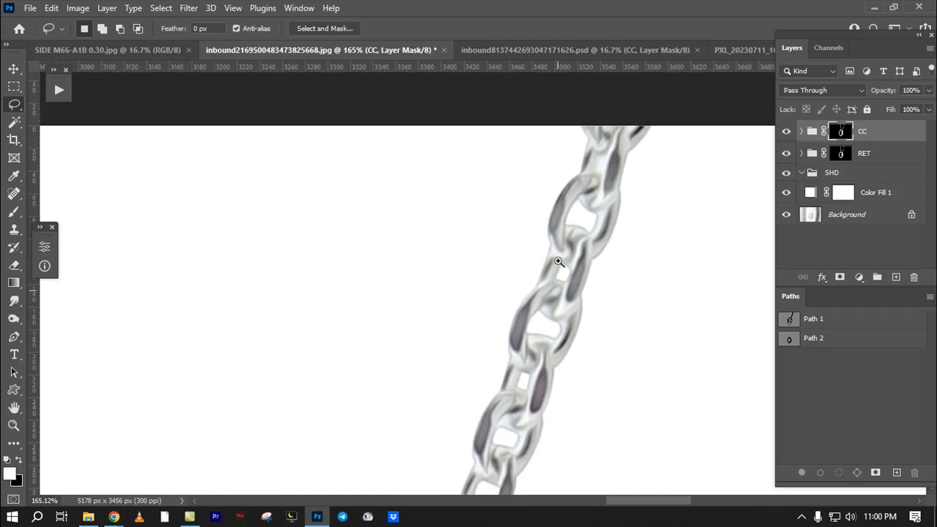
{"action": "left_click_drag", "start_coordinate": [558, 293], "coordinate": [583, 315]}
{"action": "left_click_drag", "start_coordinate": [574, 270], "coordinate": [492, 329]}
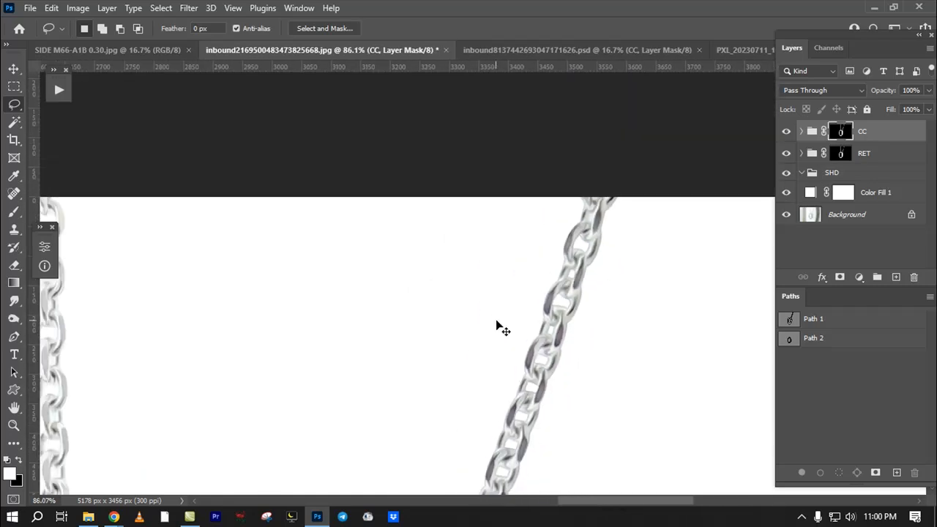
Step: Examine the pendant's whole chain with the image fitted to view, circling areas with the Lasso and clearing the selection
{"action": "key", "text": "ctrl+0"}
{"action": "left_click_drag", "start_coordinate": [587, 130], "coordinate": [657, 180]}
{"action": "mouse_move", "coordinate": [504, 120]}
{"action": "left_mouse_down"}
{"action": "mouse_move", "coordinate": [492, 240]}
{"action": "mouse_move", "coordinate": [535, 249]}
{"action": "mouse_move", "coordinate": [315, 239]}
{"action": "mouse_move", "coordinate": [594, 201]}
{"action": "left_mouse_up"}
{"action": "mouse_move", "coordinate": [468, 269]}
{"action": "left_mouse_down"}
{"action": "mouse_move", "coordinate": [454, 245]}
{"action": "mouse_move", "coordinate": [490, 336]}
{"action": "left_mouse_up"}
{"action": "key", "text": "ctrl+d"}
Step: Examine the chain strands up close and loop the right strand's upper links with the Lasso
{"action": "mouse_move", "coordinate": [422, 172]}
{"action": "left_mouse_down"}
{"action": "mouse_move", "coordinate": [445, 334]}
{"action": "mouse_move", "coordinate": [429, 323]}
{"action": "left_mouse_up"}
{"action": "left_click_drag", "start_coordinate": [429, 234], "coordinate": [429, 300]}
{"action": "mouse_move", "coordinate": [462, 152]}
{"action": "left_mouse_down"}
{"action": "mouse_move", "coordinate": [469, 441]}
{"action": "mouse_move", "coordinate": [432, 187]}
{"action": "left_mouse_up"}
{"action": "left_click_drag", "start_coordinate": [466, 310], "coordinate": [469, 239]}
{"action": "left_click_drag", "start_coordinate": [462, 239], "coordinate": [480, 339]}
{"action": "left_click_drag", "start_coordinate": [559, 357], "coordinate": [332, 285]}
{"action": "left_click_drag", "start_coordinate": [547, 231], "coordinate": [391, 231]}
{"action": "scroll", "coordinate": [490, 312], "scroll_direction": "down", "scroll_amount": 3}
{"action": "mouse_move", "coordinate": [408, 217]}
{"action": "left_mouse_down"}
{"action": "mouse_move", "coordinate": [397, 237]}
{"action": "mouse_move", "coordinate": [517, 246]}
{"action": "mouse_move", "coordinate": [417, 229]}
{"action": "left_mouse_up"}
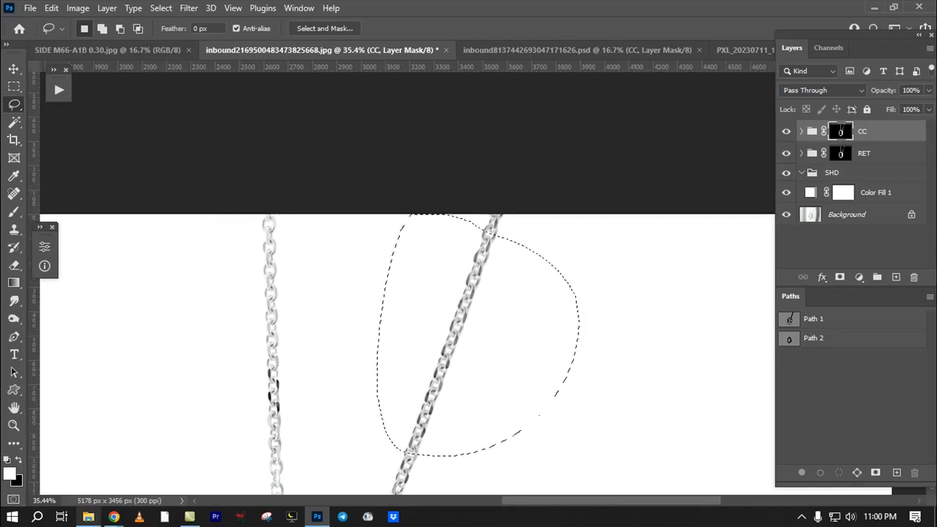
Step: Switch to File Explorer and open the class-3 subfolder "noise reduction & oil paint"
{"action": "mouse_move", "coordinate": [88, 517]}
{"action": "left_click", "coordinate": [100, 469]}
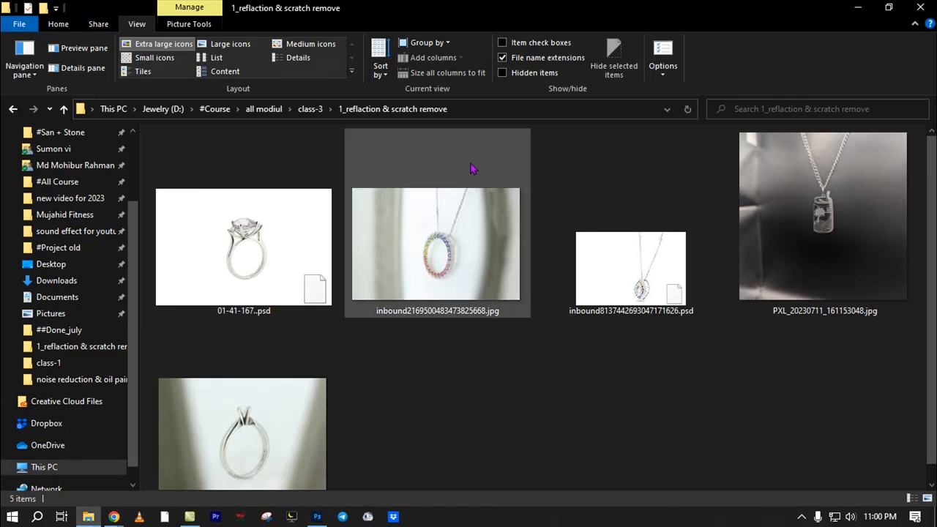
{"action": "left_click", "coordinate": [309, 108]}
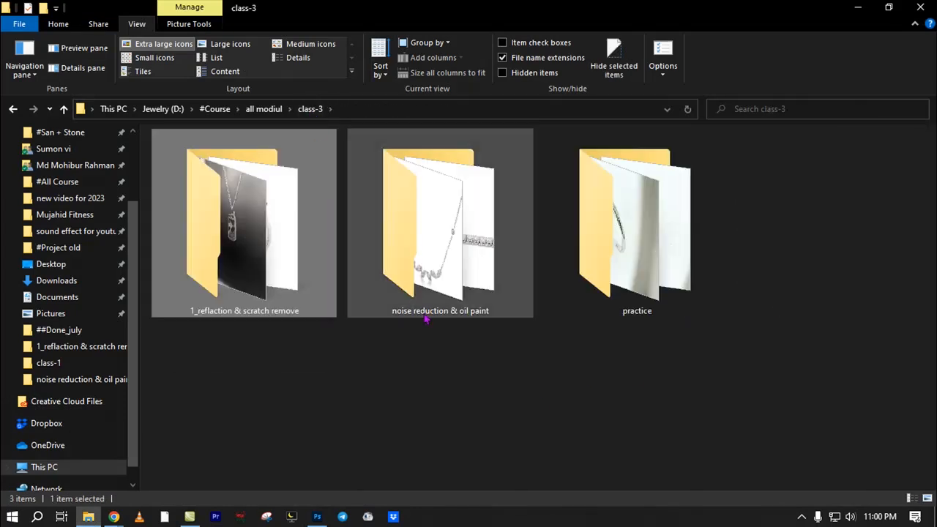
{"action": "left_click", "coordinate": [409, 382]}
{"action": "double_click", "coordinate": [455, 244]}
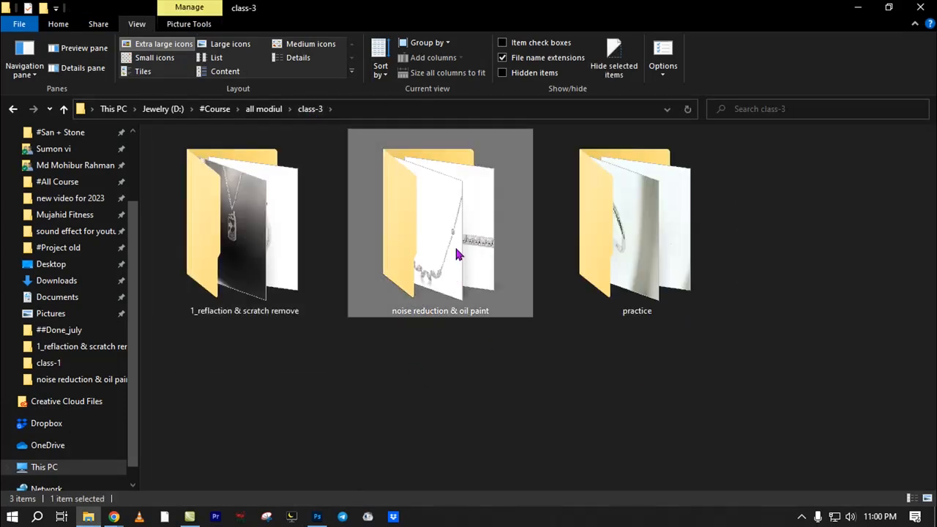
{"action": "left_click", "coordinate": [154, 44]}
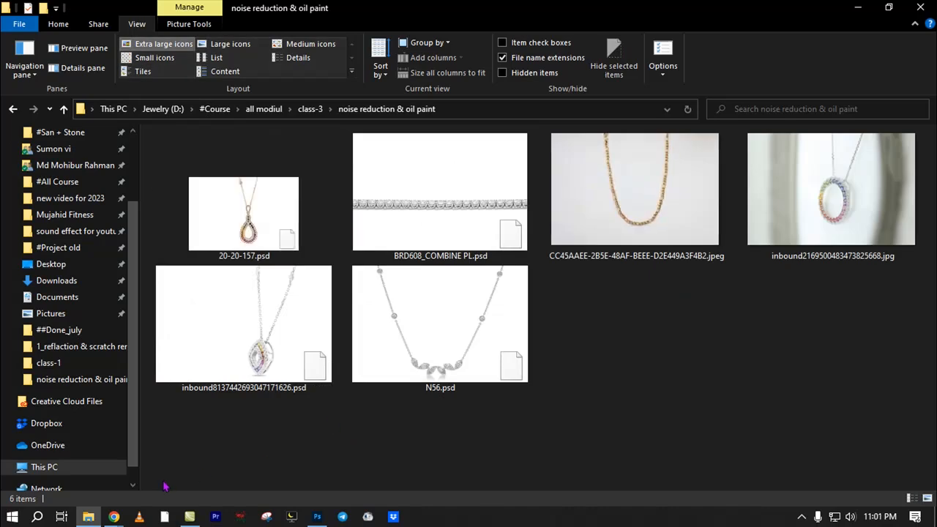
Step: Switch to the Google Meet window and look through the participants list
{"action": "mouse_move", "coordinate": [117, 517]}
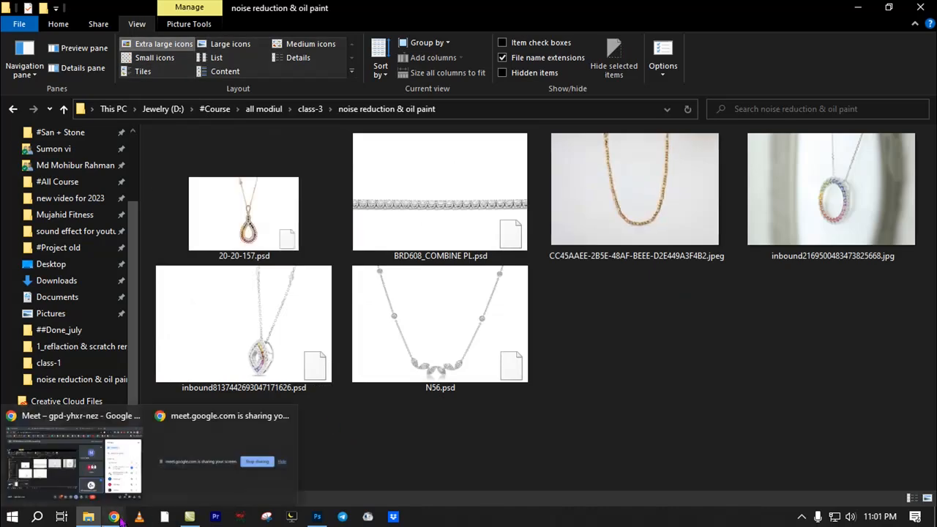
{"action": "left_click", "coordinate": [101, 491]}
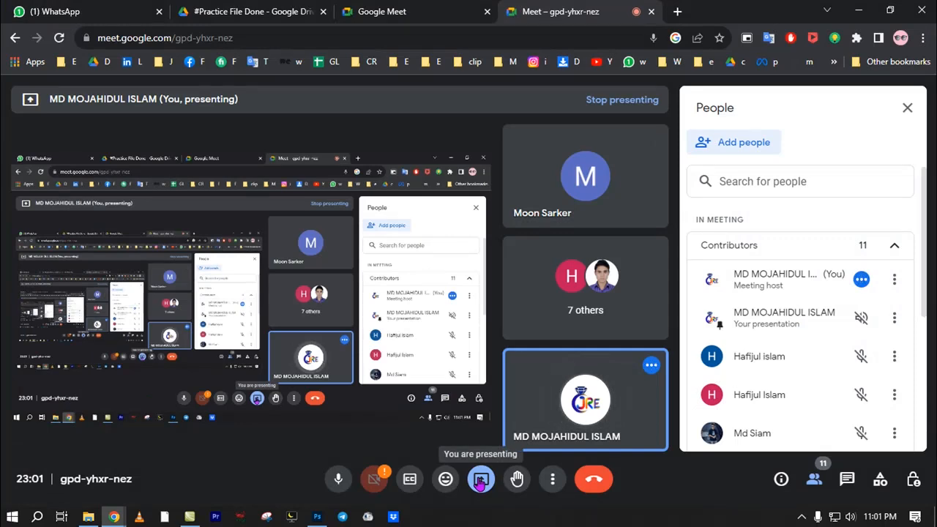
{"action": "scroll", "coordinate": [815, 399], "scroll_direction": "down", "scroll_amount": 3}
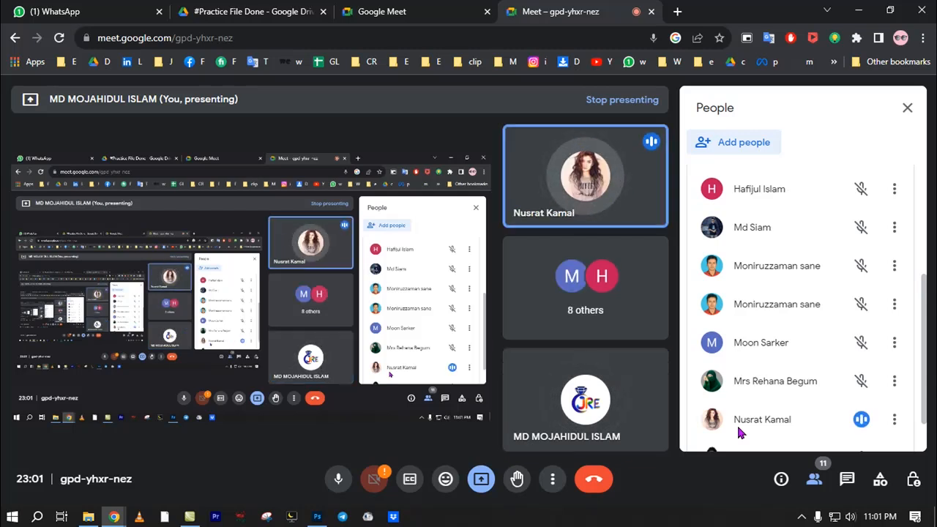
Step: Return to Photoshop, bring up SIDE M66-A1B 0.30.jpg and examine the scratches on the ring's shoulders and prongs
{"action": "left_click", "coordinate": [318, 516]}
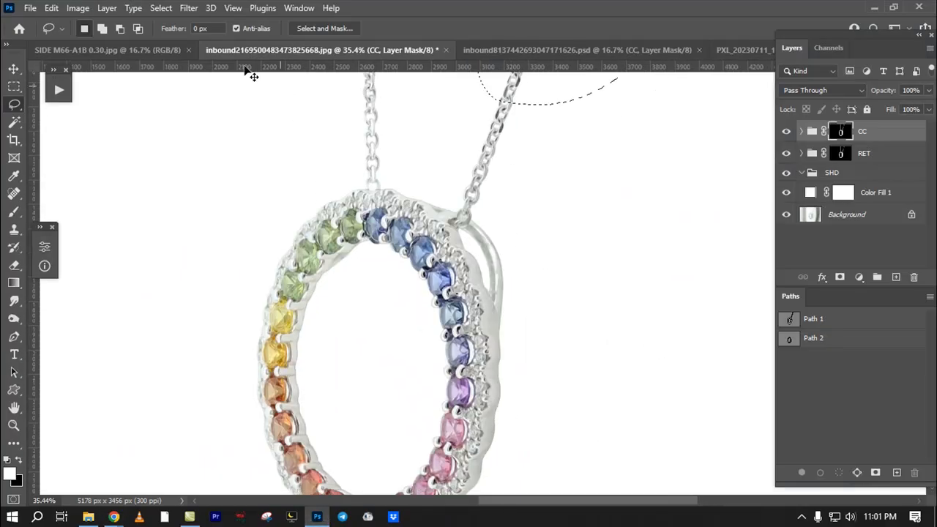
{"action": "left_click", "coordinate": [153, 54]}
{"action": "left_click", "coordinate": [520, 54]}
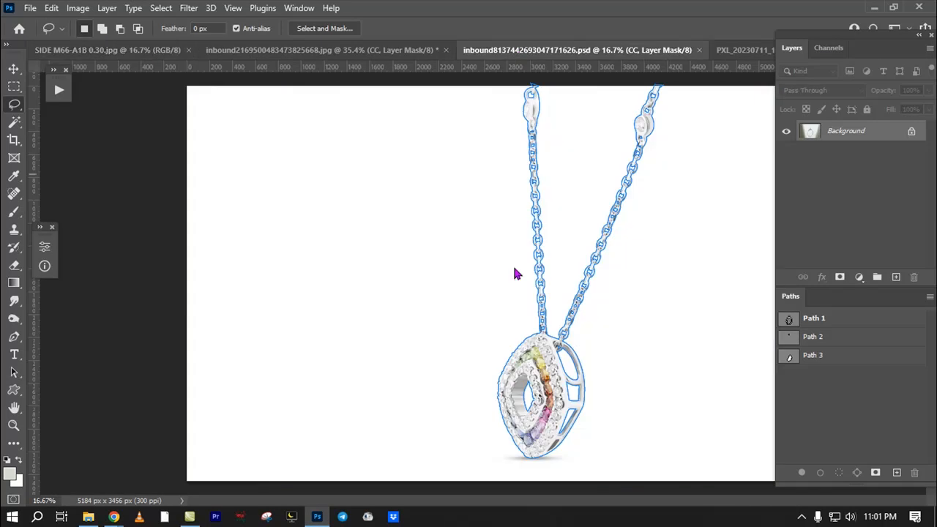
{"action": "left_click", "coordinate": [176, 50]}
{"action": "left_click_drag", "start_coordinate": [501, 218], "coordinate": [623, 287]}
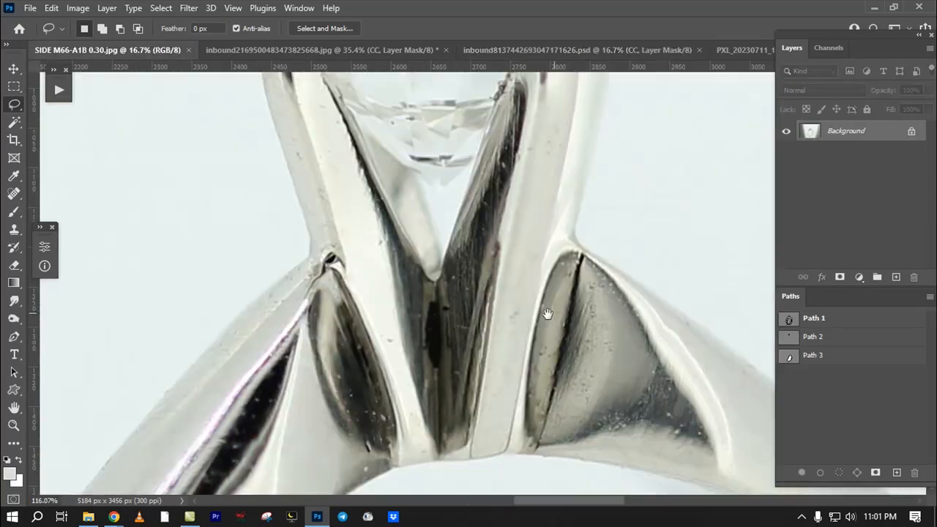
{"action": "left_click_drag", "start_coordinate": [410, 283], "coordinate": [209, 291]}
{"action": "left_click_drag", "start_coordinate": [316, 144], "coordinate": [268, 144]}
{"action": "left_click_drag", "start_coordinate": [516, 272], "coordinate": [514, 356]}
{"action": "left_click_drag", "start_coordinate": [483, 197], "coordinate": [556, 286]}
Step: Duplicate the Background layer, circle the scratched right shoulder facet with the Lasso and clear the selection
{"action": "left_click_drag", "start_coordinate": [864, 135], "coordinate": [896, 278]}
{"action": "left_click_drag", "start_coordinate": [463, 113], "coordinate": [512, 268]}
{"action": "left_click_drag", "start_coordinate": [469, 302], "coordinate": [457, 98]}
{"action": "left_click_drag", "start_coordinate": [435, 281], "coordinate": [396, 281]}
{"action": "left_click_drag", "start_coordinate": [505, 334], "coordinate": [599, 287]}
{"action": "mouse_move", "coordinate": [454, 128]}
{"action": "left_mouse_down"}
{"action": "mouse_move", "coordinate": [377, 396]}
{"action": "mouse_move", "coordinate": [450, 151]}
{"action": "mouse_move", "coordinate": [429, 180]}
{"action": "left_mouse_up"}
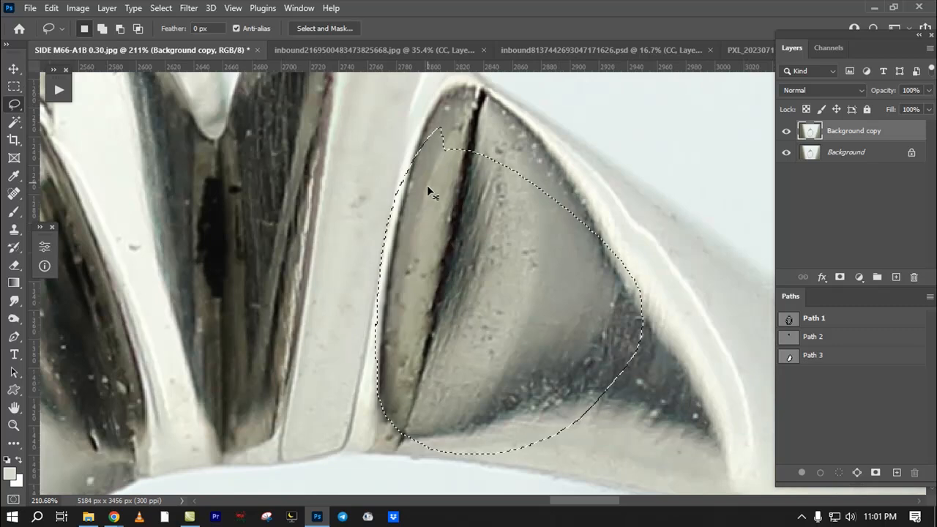
{"action": "key", "text": "ctrl+d"}
{"action": "left_click_drag", "start_coordinate": [476, 250], "coordinate": [433, 233]}
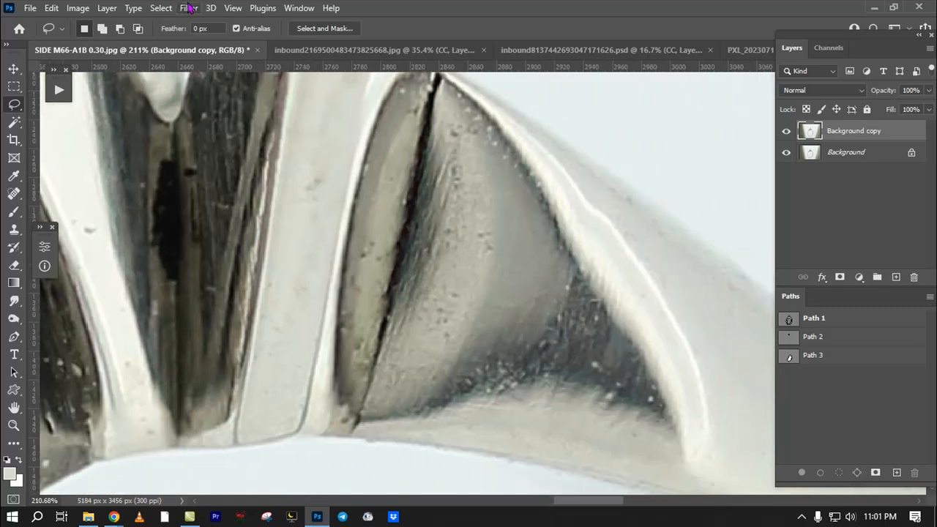
Step: Open the Dust & Scratches filter on Background copy with the threshold at 0 and a trial radius of 10 pixels
{"action": "left_click", "coordinate": [189, 8]}
{"action": "mouse_move", "coordinate": [339, 222]}
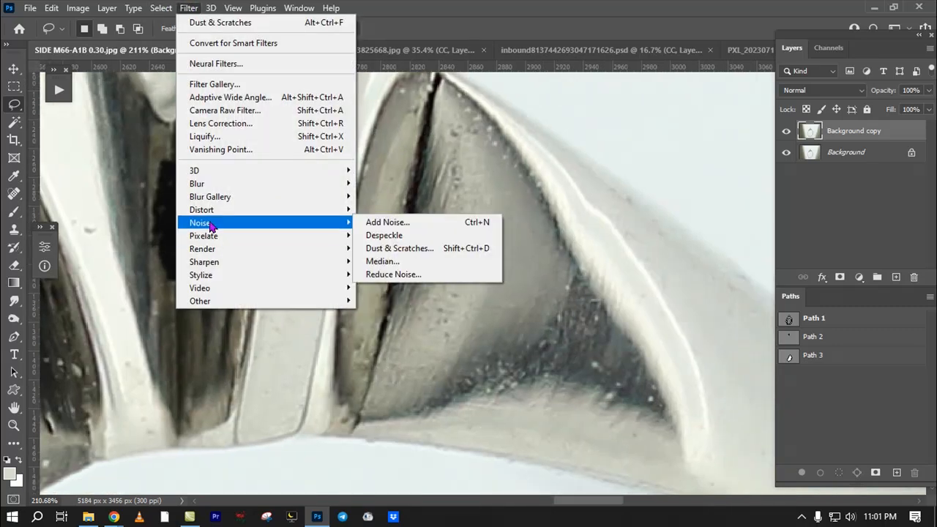
{"action": "left_click", "coordinate": [413, 252]}
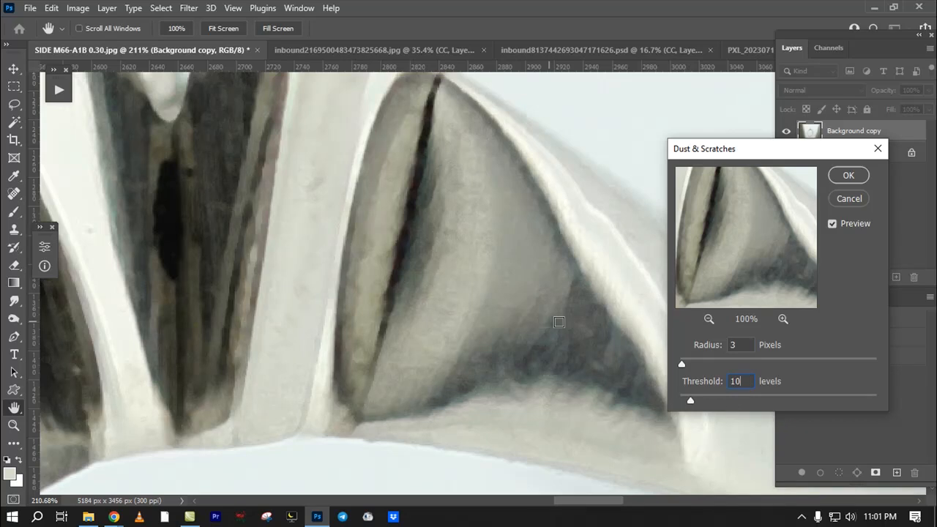
{"action": "left_click_drag", "start_coordinate": [693, 401], "coordinate": [684, 403]}
{"action": "left_click_drag", "start_coordinate": [741, 349], "coordinate": [722, 346]}
{"action": "type", "text": "10"}
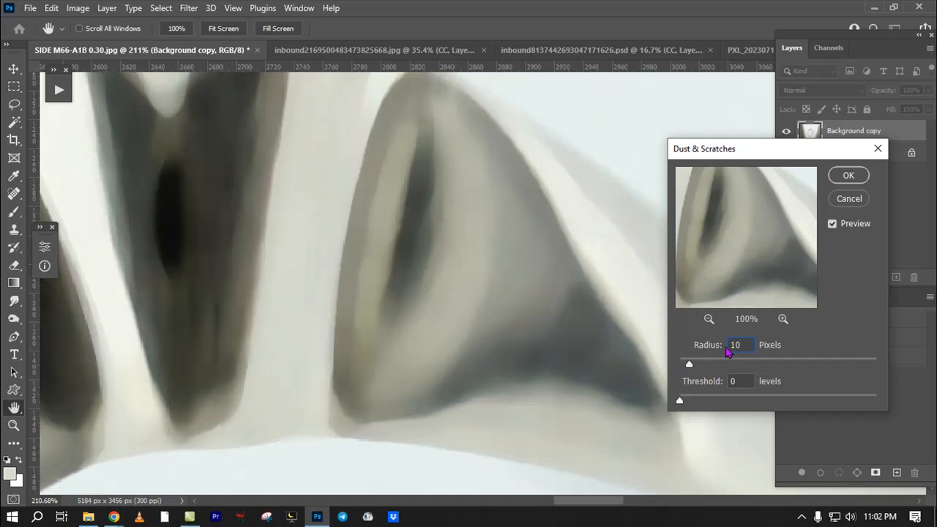
Step: Preview Dust & Scratches with radii of 20, 3 and 2 pixels
{"action": "left_click_drag", "start_coordinate": [740, 348], "coordinate": [716, 344]}
{"action": "type", "text": "20"}
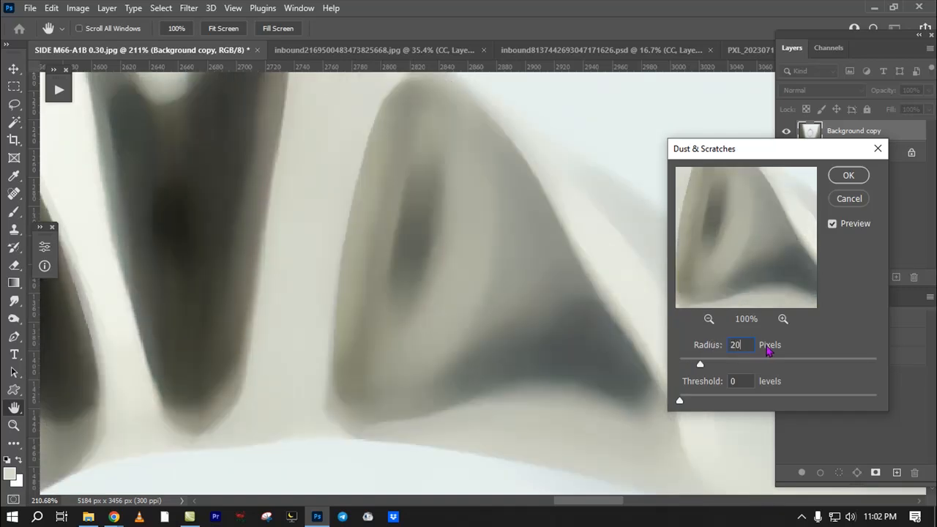
{"action": "left_click_drag", "start_coordinate": [746, 345], "coordinate": [716, 342]}
{"action": "type", "text": "3"}
{"action": "left_click_drag", "start_coordinate": [746, 347], "coordinate": [718, 350]}
{"action": "type", "text": "2"}
Step: Set the Dust & Scratches threshold to 5 levels and the radius to 3 pixels, and apply the filter
{"action": "left_click_drag", "start_coordinate": [740, 381], "coordinate": [721, 386]}
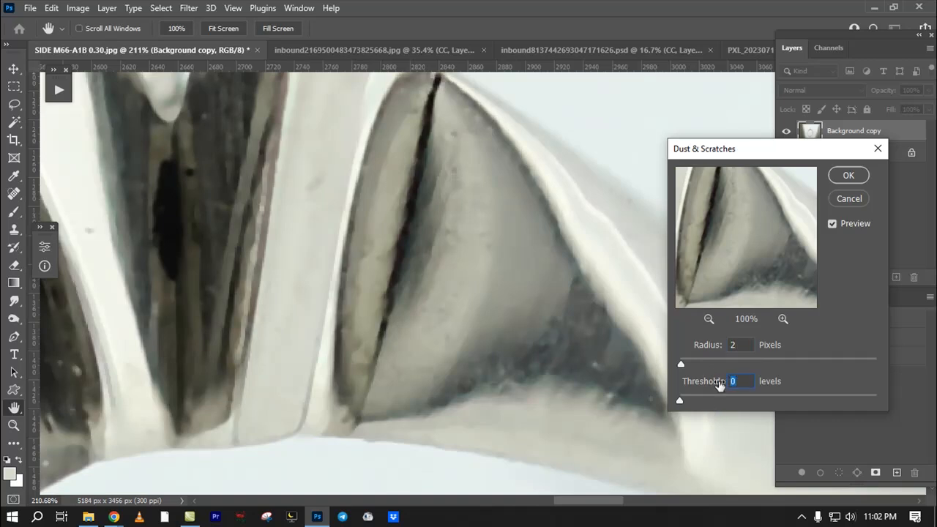
{"action": "type", "text": "5"}
{"action": "left_click_drag", "start_coordinate": [739, 345], "coordinate": [713, 348]}
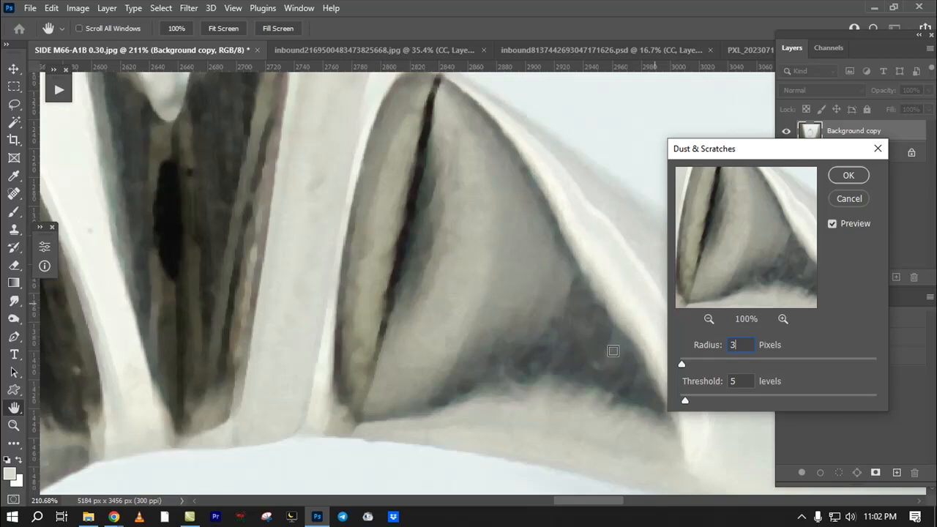
{"action": "left_click", "coordinate": [847, 176]}
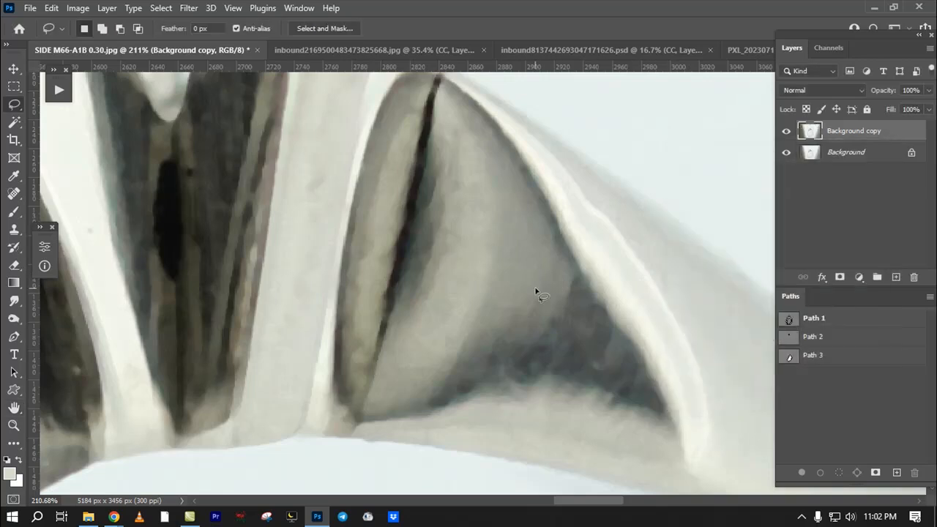
Step: Add a layer mask to Background copy and loop the smoothed right shoulder facet with the Lasso
{"action": "scroll", "coordinate": [505, 202], "scroll_direction": "down", "scroll_amount": 5}
{"action": "scroll", "coordinate": [505, 202], "scroll_direction": "up", "scroll_amount": 3}
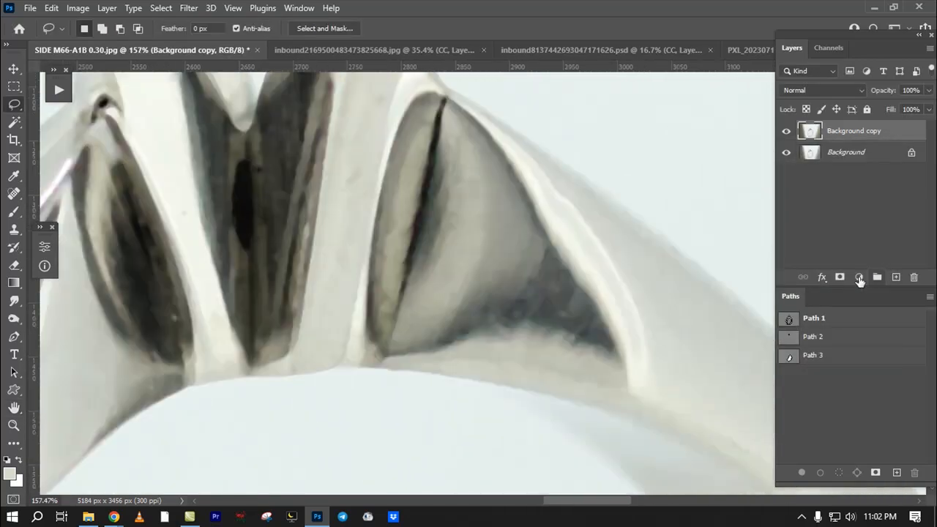
{"action": "left_click", "coordinate": [840, 277]}
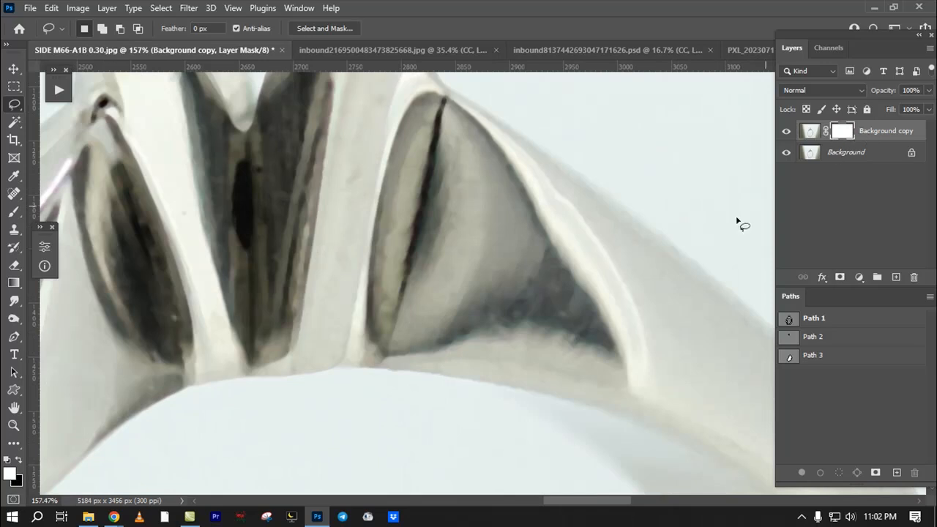
{"action": "scroll", "coordinate": [530, 311], "scroll_direction": "down", "scroll_amount": 3}
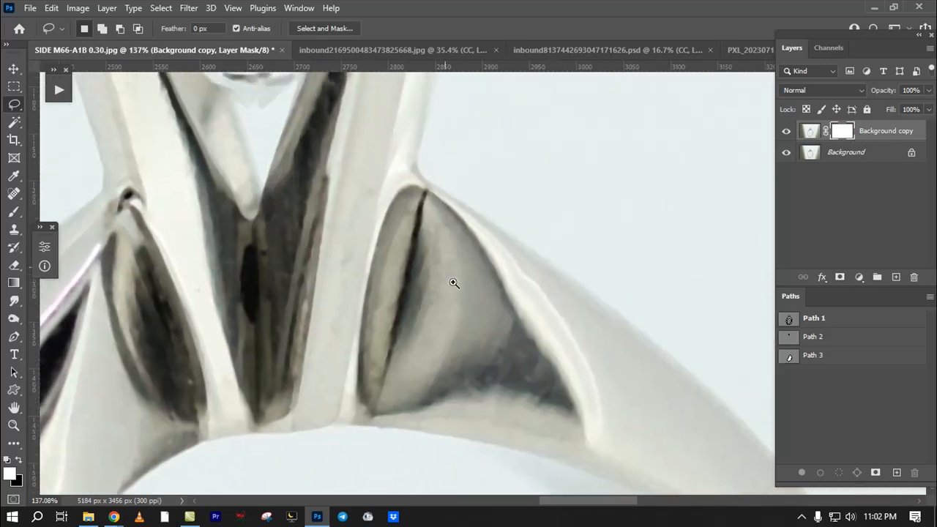
{"action": "scroll", "coordinate": [454, 282], "scroll_direction": "up", "scroll_amount": 2}
{"action": "mouse_move", "coordinate": [457, 303]}
{"action": "left_mouse_down"}
{"action": "mouse_move", "coordinate": [453, 380]}
{"action": "mouse_move", "coordinate": [435, 214]}
{"action": "left_mouse_up"}
{"action": "mouse_move", "coordinate": [429, 144]}
{"action": "left_mouse_down"}
{"action": "mouse_move", "coordinate": [335, 307]}
{"action": "mouse_move", "coordinate": [439, 268]}
{"action": "mouse_move", "coordinate": [426, 198]}
{"action": "left_mouse_up"}
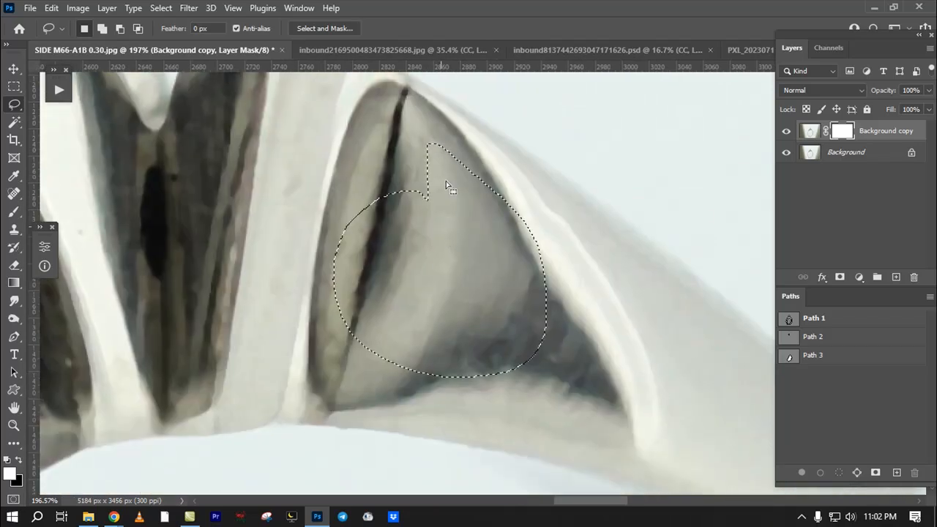
Step: Look through the other open pendant images and return to SIDE M66-A1B 0.30.jpg
{"action": "left_click", "coordinate": [380, 52]}
{"action": "scroll", "coordinate": [571, 88], "scroll_direction": "up", "scroll_amount": 5}
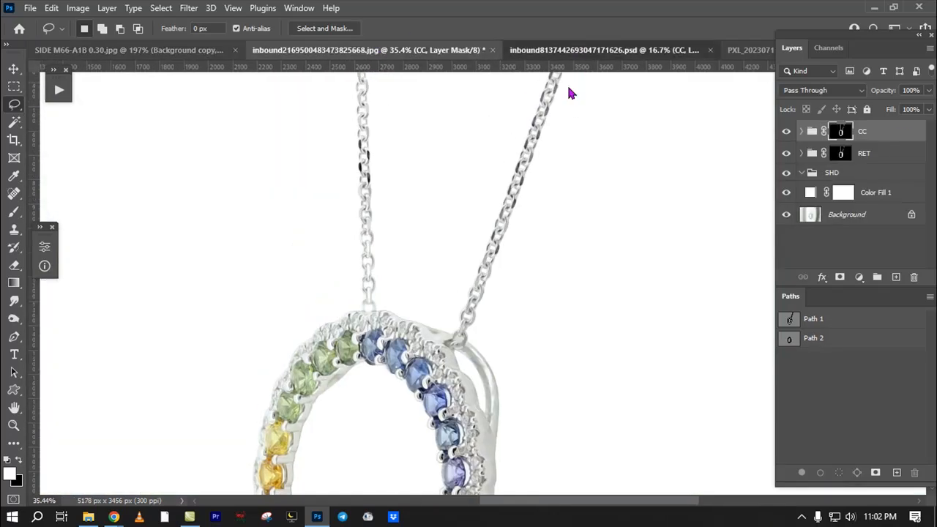
{"action": "left_click", "coordinate": [577, 51]}
{"action": "left_click", "coordinate": [747, 49]}
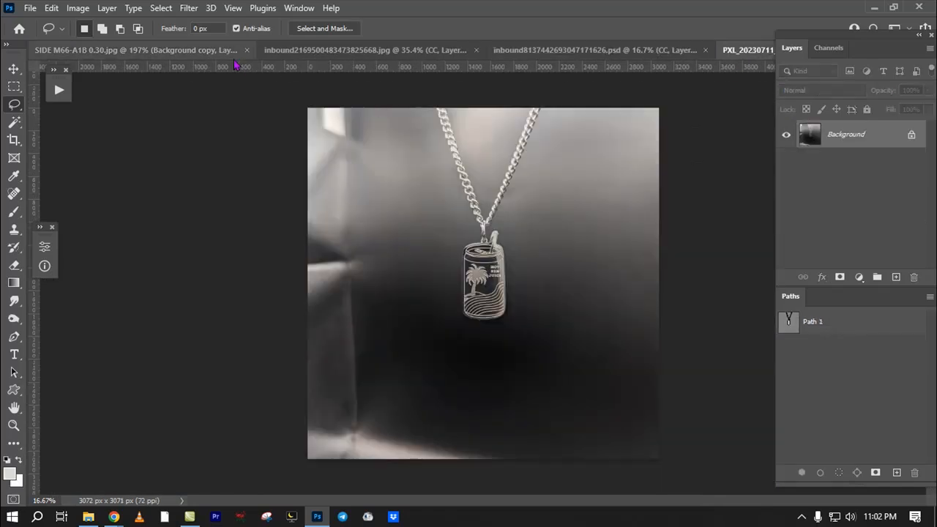
{"action": "left_click", "coordinate": [224, 51]}
Step: Clear the facet selection and examine the ring's band and its diamond up close
{"action": "scroll", "coordinate": [492, 210], "scroll_direction": "down", "scroll_amount": 8}
{"action": "left_click_drag", "start_coordinate": [525, 321], "coordinate": [525, 221]}
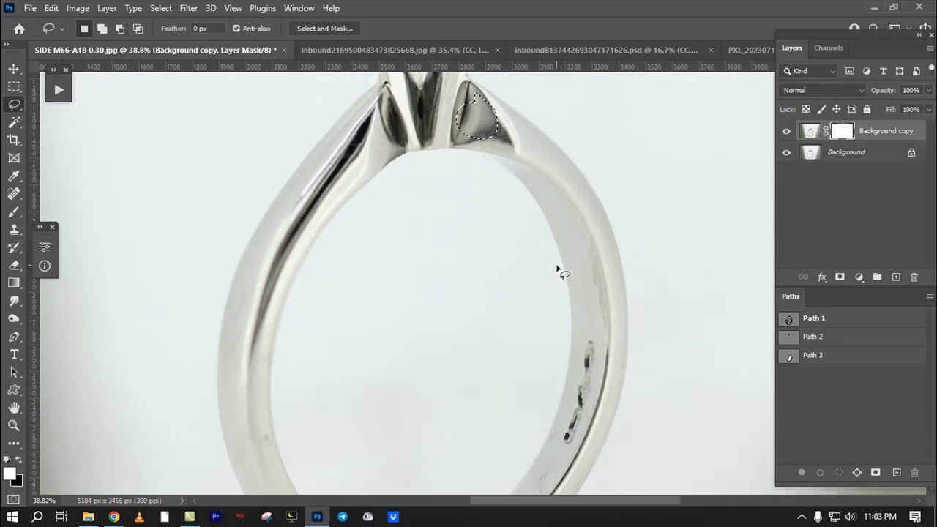
{"action": "left_click", "coordinate": [531, 259]}
{"action": "scroll", "coordinate": [530, 227], "scroll_direction": "up", "scroll_amount": 5}
{"action": "mouse_move", "coordinate": [456, 138]}
{"action": "left_mouse_down"}
{"action": "mouse_move", "coordinate": [383, 274]}
{"action": "mouse_move", "coordinate": [718, 375]}
{"action": "mouse_move", "coordinate": [608, 168]}
{"action": "left_mouse_up"}
{"action": "scroll", "coordinate": [533, 262], "scroll_direction": "up", "scroll_amount": 5}
{"action": "mouse_move", "coordinate": [418, 208]}
{"action": "left_mouse_down"}
{"action": "mouse_move", "coordinate": [474, 339]}
{"action": "mouse_move", "coordinate": [460, 227]}
{"action": "mouse_move", "coordinate": [439, 236]}
{"action": "left_mouse_up"}
{"action": "left_click", "coordinate": [487, 258]}
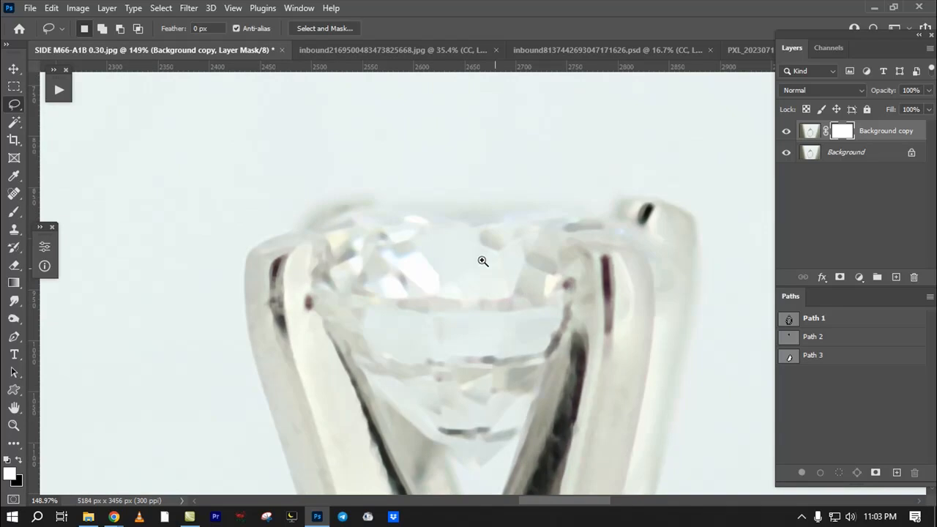
{"action": "left_click_drag", "start_coordinate": [482, 258], "coordinate": [573, 255]}
Step: Hide Background copy to compare the diamond's facets with the unfiltered original, and show the layer again
{"action": "left_click", "coordinate": [786, 130]}
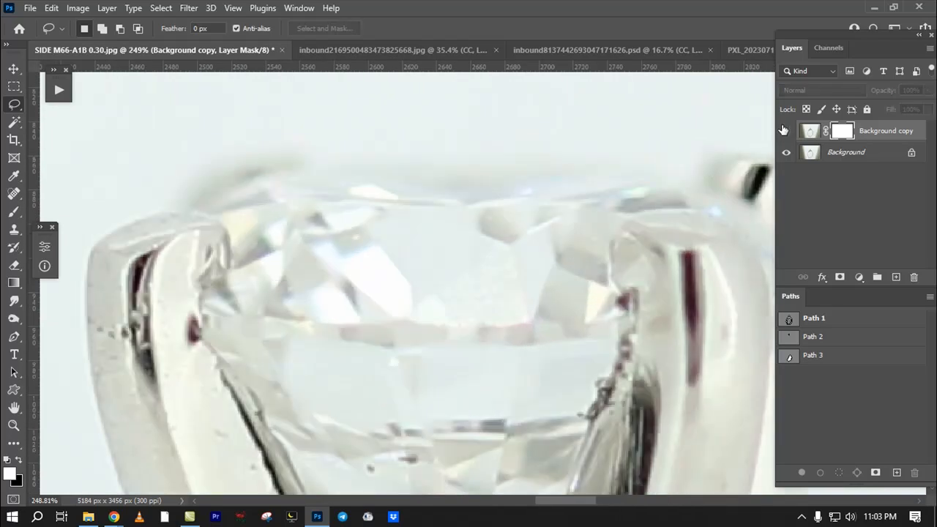
{"action": "left_click_drag", "start_coordinate": [567, 218], "coordinate": [572, 109]}
{"action": "left_click_drag", "start_coordinate": [519, 200], "coordinate": [514, 223]}
{"action": "left_click_drag", "start_coordinate": [448, 213], "coordinate": [497, 203]}
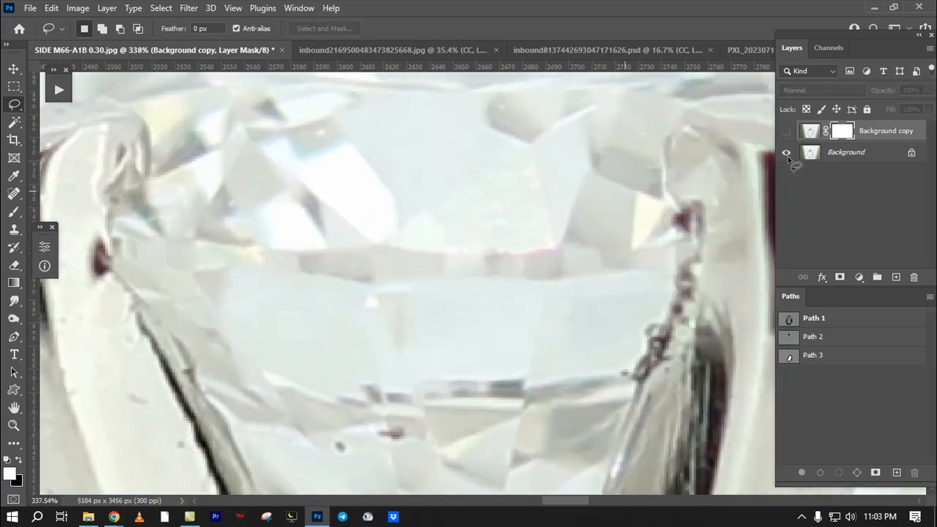
{"action": "left_click", "coordinate": [787, 133]}
Step: Invert Background copy's layer mask to black to hide the Dust & Scratches smoothing
{"action": "left_click_drag", "start_coordinate": [397, 125], "coordinate": [274, 339]}
{"action": "mouse_move", "coordinate": [609, 151]}
{"action": "left_mouse_down"}
{"action": "mouse_move", "coordinate": [625, 378]}
{"action": "mouse_move", "coordinate": [402, 249]}
{"action": "mouse_move", "coordinate": [596, 154]}
{"action": "left_mouse_up"}
{"action": "left_click", "coordinate": [621, 155]}
{"action": "key", "text": "ctrl+i"}
Step: Paint white on the mask over the diamond's specks and facets with a size 31 Brush at 91% opacity
{"action": "left_click_drag", "start_coordinate": [603, 189], "coordinate": [594, 228]}
{"action": "left_click", "coordinate": [13, 212]}
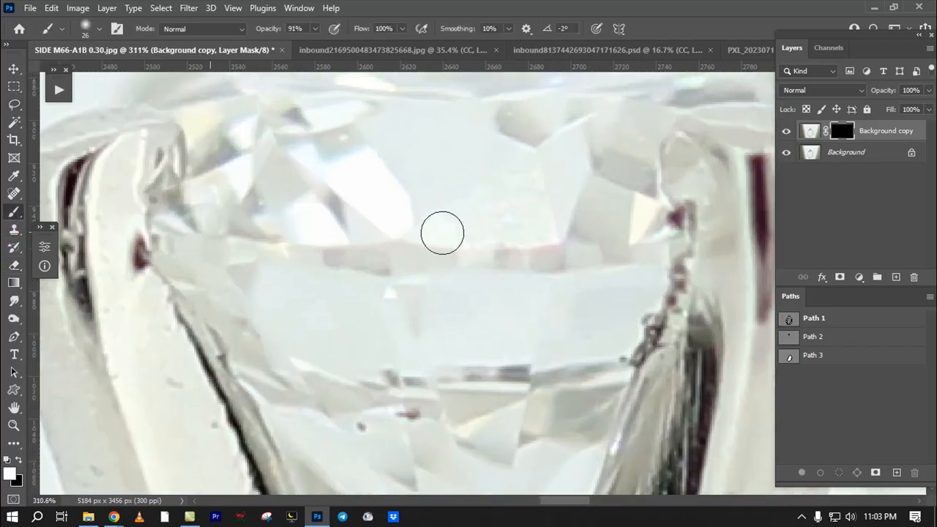
{"action": "right_click", "coordinate": [499, 205], "text": "alt"}
{"action": "mouse_move", "coordinate": [327, 142]}
{"action": "left_mouse_down"}
{"action": "mouse_move", "coordinate": [336, 141]}
{"action": "mouse_move", "coordinate": [328, 180]}
{"action": "left_mouse_up"}
{"action": "left_click_drag", "start_coordinate": [405, 360], "coordinate": [384, 340]}
{"action": "left_click_drag", "start_coordinate": [350, 373], "coordinate": [344, 268]}
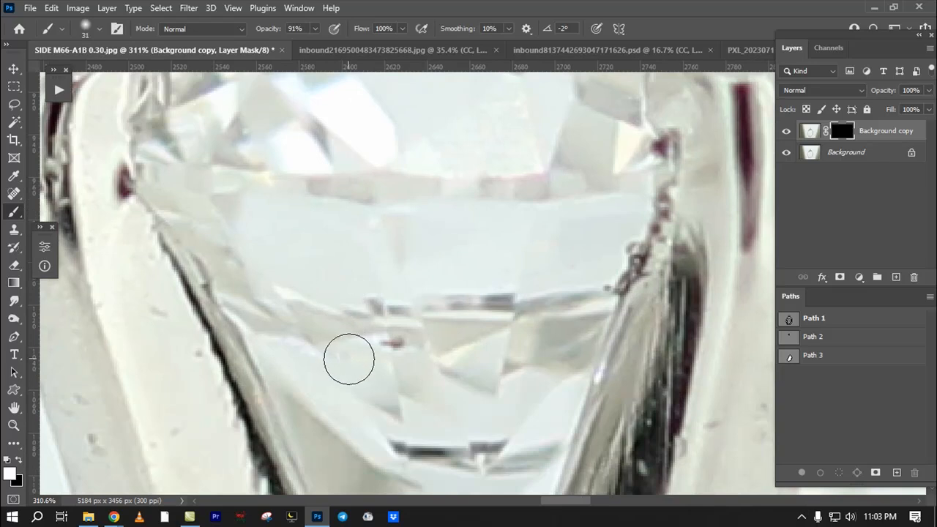
{"action": "left_click_drag", "start_coordinate": [339, 326], "coordinate": [345, 411]}
Step: Reduce the Brush to 22 and 17 and paint white on the mask over the diamond's smaller facets
{"action": "right_click", "coordinate": [273, 251], "text": "alt"}
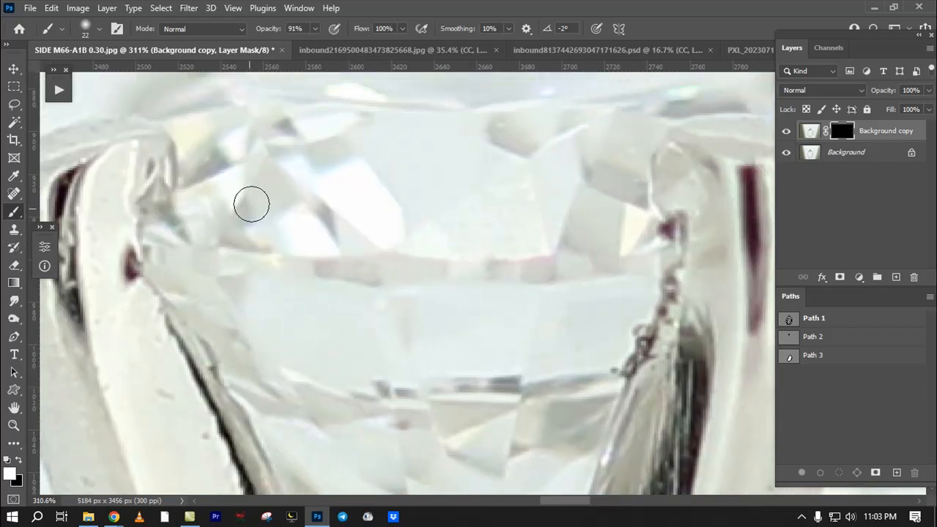
{"action": "left_click_drag", "start_coordinate": [254, 192], "coordinate": [263, 280]}
{"action": "right_click", "coordinate": [268, 262], "text": "alt"}
{"action": "left_click_drag", "start_coordinate": [307, 222], "coordinate": [250, 168]}
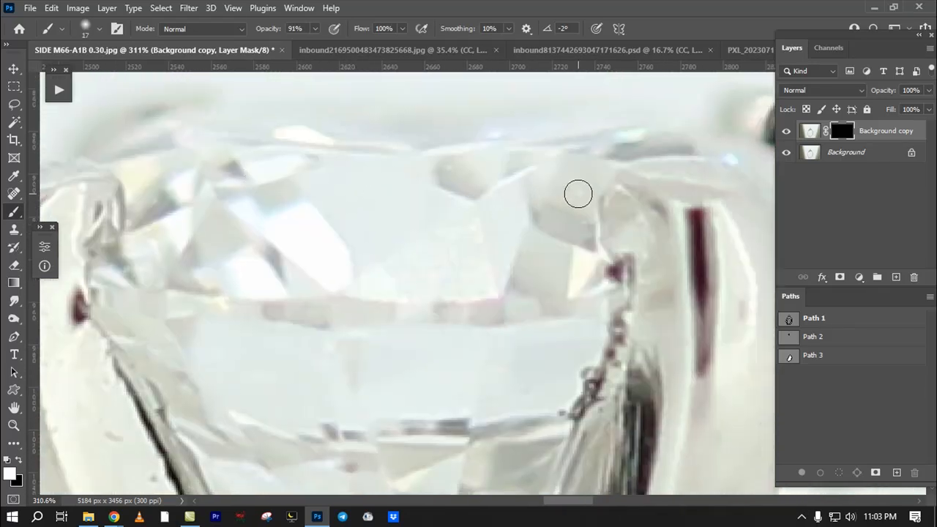
{"action": "left_click_drag", "start_coordinate": [533, 354], "coordinate": [538, 278]}
{"action": "left_click_drag", "start_coordinate": [537, 215], "coordinate": [513, 366]}
{"action": "mouse_move", "coordinate": [540, 322]}
{"action": "left_mouse_down"}
{"action": "mouse_move", "coordinate": [569, 343]}
{"action": "mouse_move", "coordinate": [572, 398]}
{"action": "left_mouse_up"}
{"action": "left_click_drag", "start_coordinate": [506, 314], "coordinate": [531, 314]}
{"action": "mouse_move", "coordinate": [383, 265]}
{"action": "left_mouse_down"}
{"action": "mouse_move", "coordinate": [409, 344]}
{"action": "mouse_move", "coordinate": [417, 268]}
{"action": "mouse_move", "coordinate": [470, 344]}
{"action": "mouse_move", "coordinate": [473, 356]}
{"action": "mouse_move", "coordinate": [441, 379]}
{"action": "mouse_move", "coordinate": [536, 295]}
{"action": "mouse_move", "coordinate": [487, 322]}
{"action": "left_mouse_up"}
Step: Outline the diamond between the prongs with the Lasso tool
{"action": "key", "text": "l"}
{"action": "mouse_move", "coordinate": [586, 168]}
{"action": "left_mouse_down"}
{"action": "mouse_move", "coordinate": [433, 425]}
{"action": "mouse_move", "coordinate": [511, 251]}
{"action": "mouse_move", "coordinate": [357, 242]}
{"action": "left_mouse_up"}
{"action": "left_click", "coordinate": [502, 308]}
{"action": "mouse_move", "coordinate": [396, 202]}
{"action": "left_mouse_down"}
{"action": "mouse_move", "coordinate": [349, 232]}
{"action": "mouse_move", "coordinate": [411, 364]}
{"action": "mouse_move", "coordinate": [447, 368]}
{"action": "mouse_move", "coordinate": [500, 265]}
{"action": "mouse_move", "coordinate": [506, 206]}
{"action": "mouse_move", "coordinate": [533, 200]}
{"action": "mouse_move", "coordinate": [410, 189]}
{"action": "mouse_move", "coordinate": [380, 224]}
{"action": "mouse_move", "coordinate": [345, 220]}
{"action": "mouse_move", "coordinate": [351, 250]}
{"action": "mouse_move", "coordinate": [443, 376]}
{"action": "mouse_move", "coordinate": [481, 324]}
{"action": "mouse_move", "coordinate": [514, 234]}
{"action": "mouse_move", "coordinate": [481, 211]}
{"action": "mouse_move", "coordinate": [398, 218]}
{"action": "left_mouse_up"}
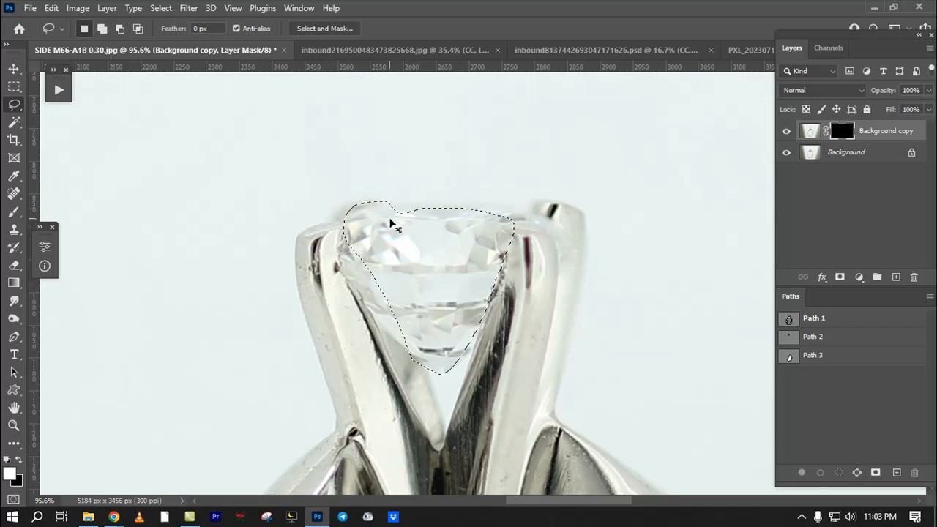
Step: Clear the diamond selection and inspect the chain links in the oval rainbow pendant image
{"action": "key", "text": "ctrl+d"}
{"action": "left_click", "coordinate": [371, 51]}
{"action": "left_click_drag", "start_coordinate": [512, 182], "coordinate": [506, 357]}
{"action": "left_click_drag", "start_coordinate": [564, 188], "coordinate": [602, 270]}
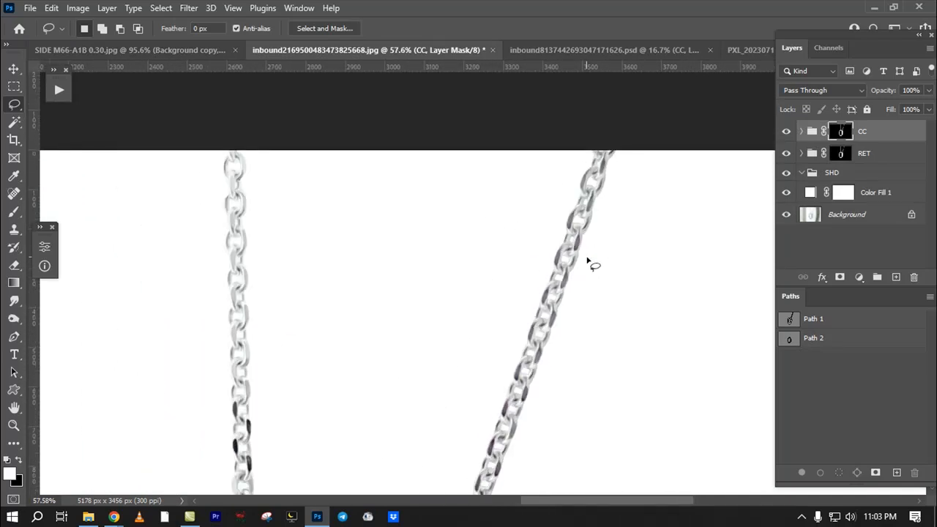
{"action": "mouse_move", "coordinate": [529, 271]}
{"action": "left_mouse_down"}
{"action": "mouse_move", "coordinate": [498, 279]}
{"action": "mouse_move", "coordinate": [493, 293]}
{"action": "left_mouse_up"}
{"action": "key", "text": "ctrl+d"}
{"action": "key", "text": "ctrl+0"}
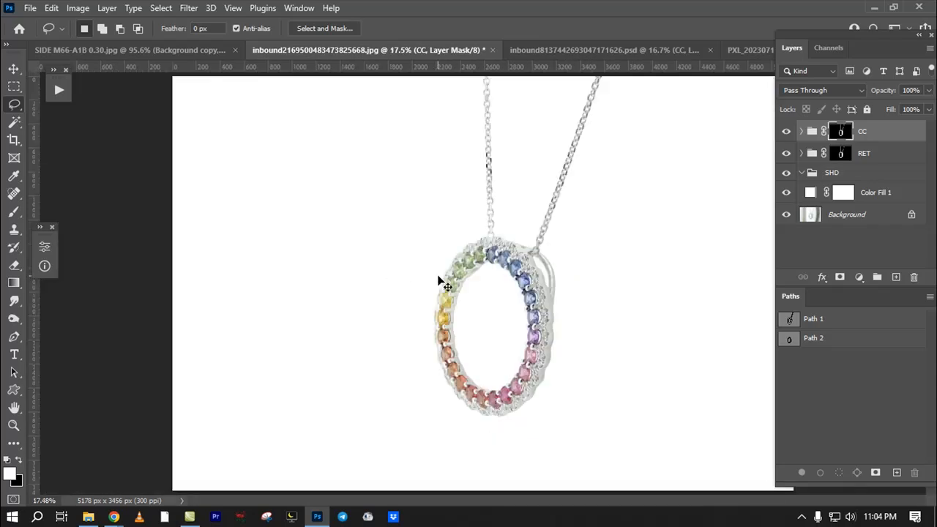
Step: Switch to the Google Meet call in Chrome and look through the list of meeting participants
{"action": "mouse_move", "coordinate": [114, 516]}
{"action": "left_click", "coordinate": [73, 461]}
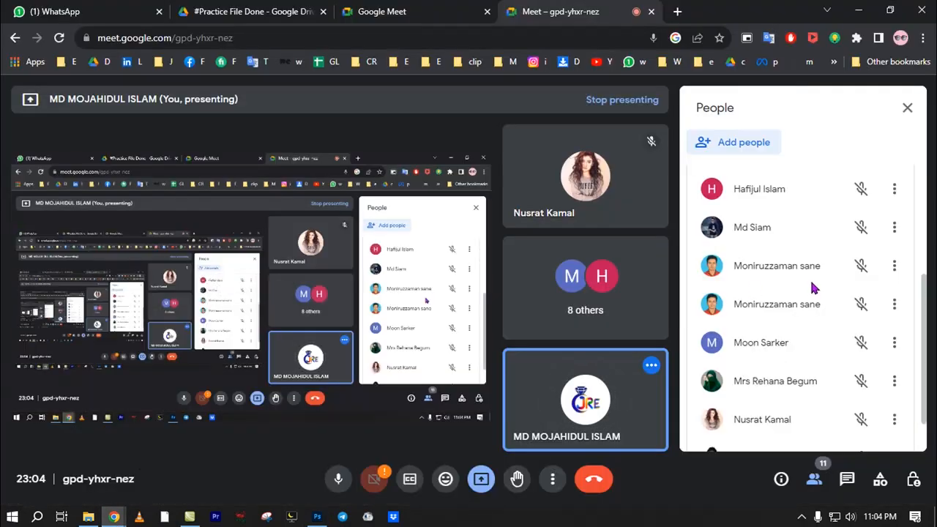
{"action": "scroll", "coordinate": [811, 289], "scroll_direction": "down", "scroll_amount": 1}
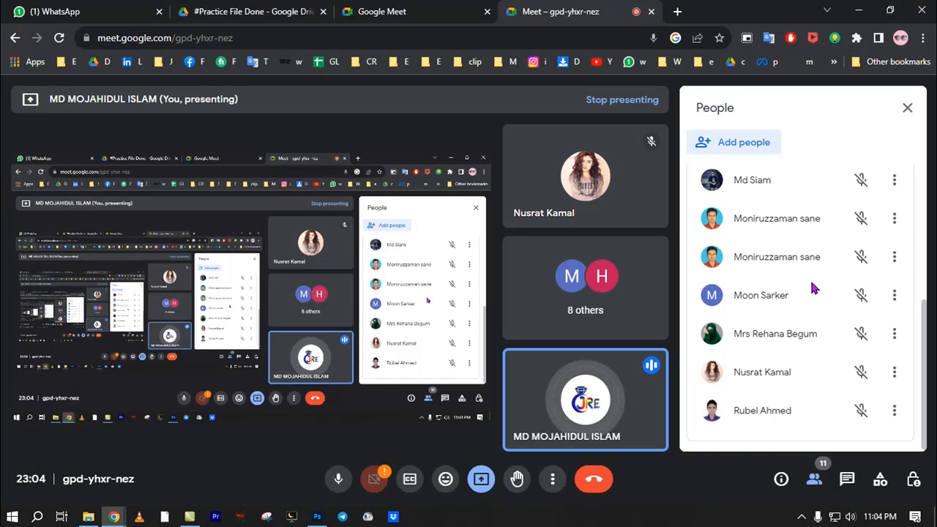
{"action": "scroll", "coordinate": [809, 293], "scroll_direction": "up", "scroll_amount": 4}
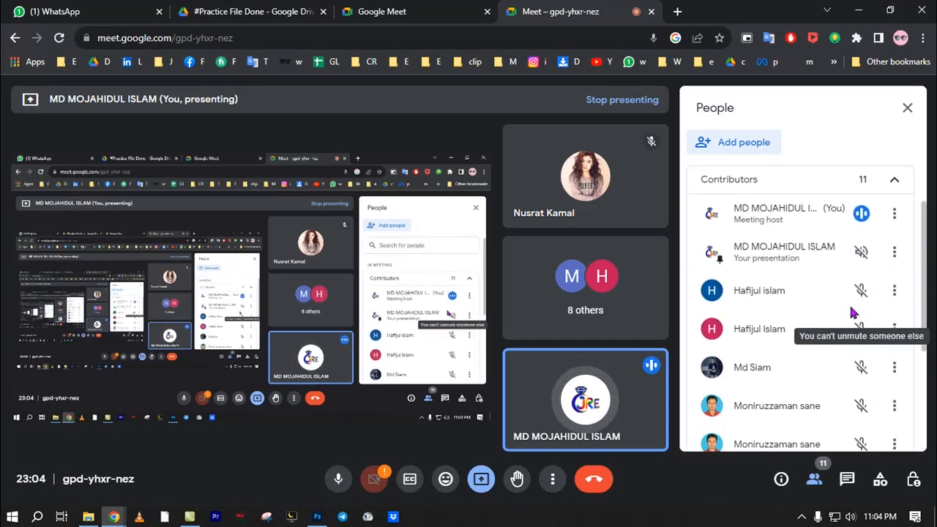
{"action": "scroll", "coordinate": [856, 310], "scroll_direction": "down", "scroll_amount": 2}
{"action": "scroll", "coordinate": [866, 309], "scroll_direction": "down", "scroll_amount": 3}
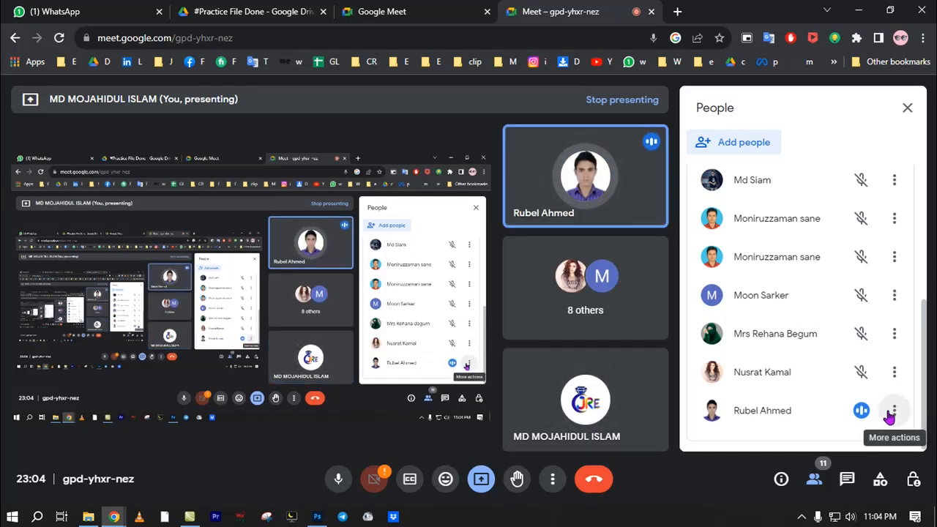
Step: Set the speaker volume to 43 and check the participants' microphone states in the Google Meet list
{"action": "left_click", "coordinate": [850, 517]}
{"action": "left_click_drag", "start_coordinate": [823, 488], "coordinate": [809, 489]}
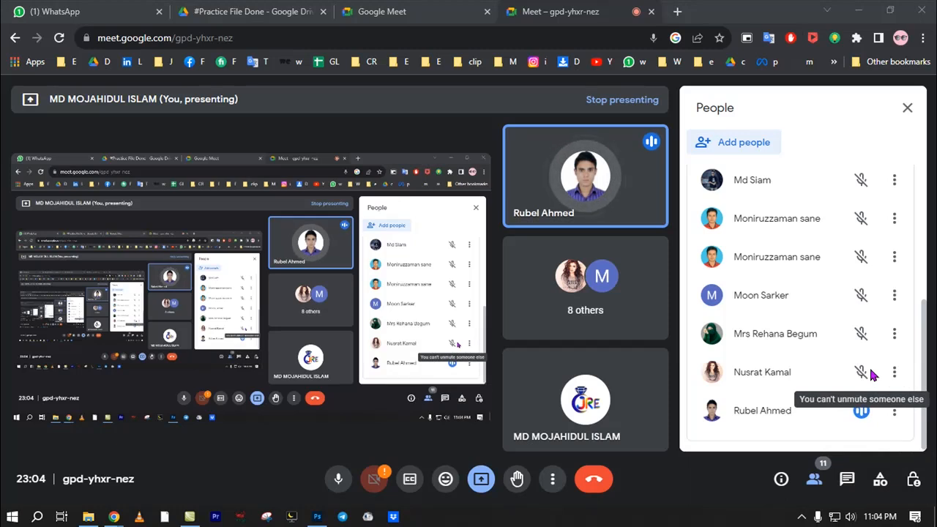
{"action": "scroll", "coordinate": [871, 375], "scroll_direction": "up", "scroll_amount": 1}
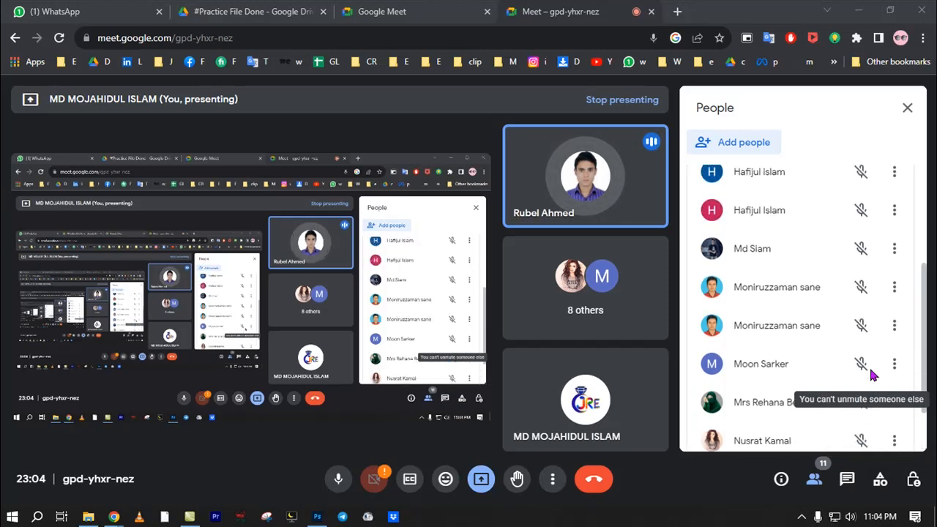
{"action": "scroll", "coordinate": [872, 375], "scroll_direction": "up", "scroll_amount": 2}
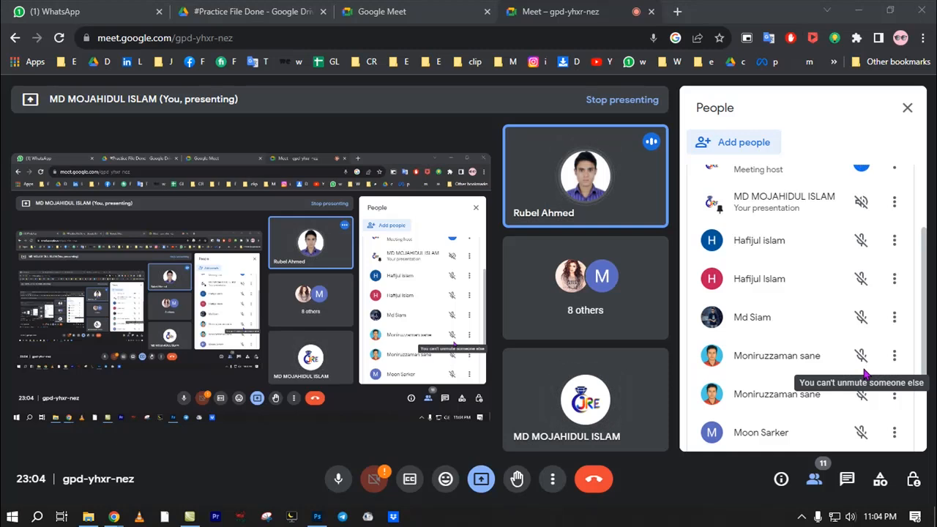
{"action": "scroll", "coordinate": [864, 373], "scroll_direction": "down", "scroll_amount": 2}
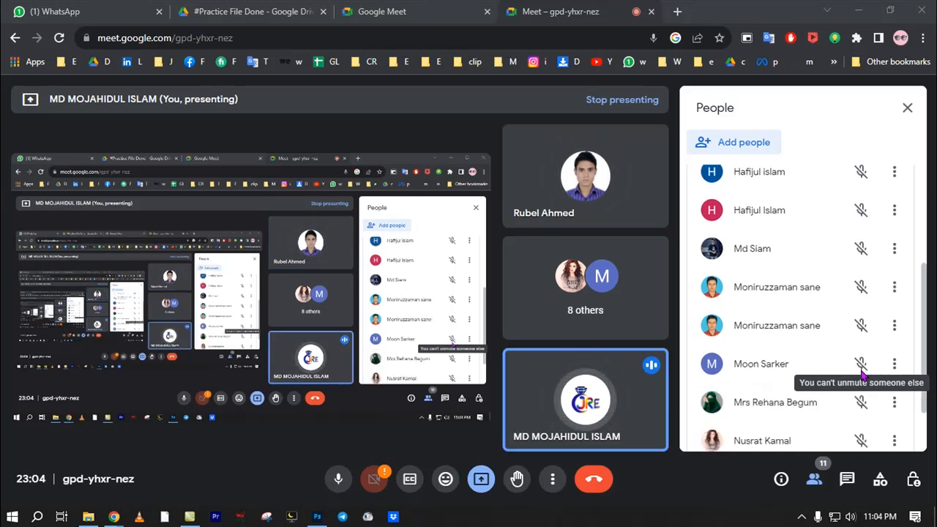
{"action": "scroll", "coordinate": [862, 375], "scroll_direction": "down", "scroll_amount": 2}
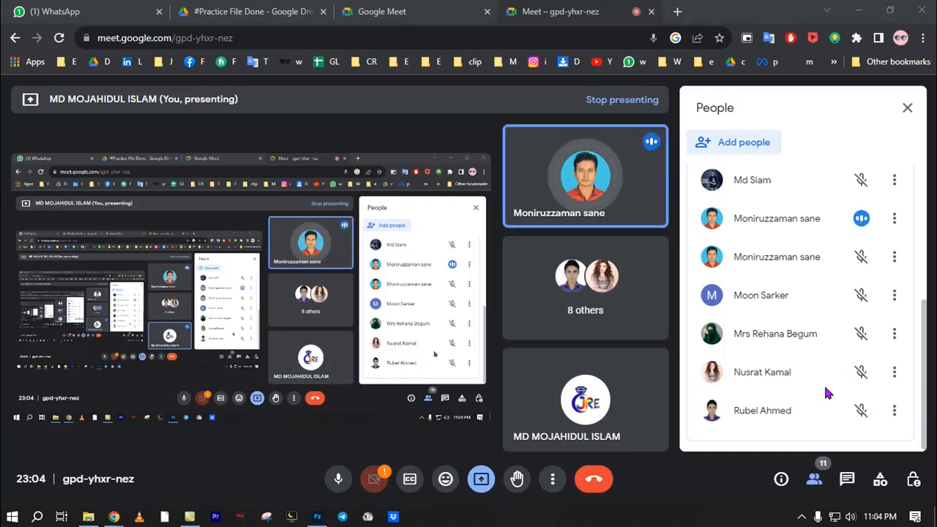
{"action": "left_click", "coordinate": [851, 517]}
{"action": "left_click", "coordinate": [803, 487]}
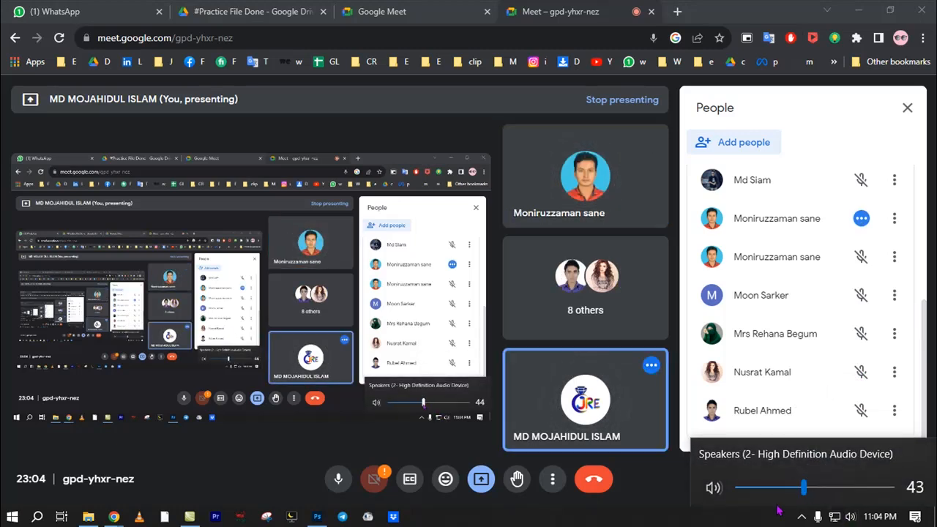
{"action": "left_click", "coordinate": [759, 431]}
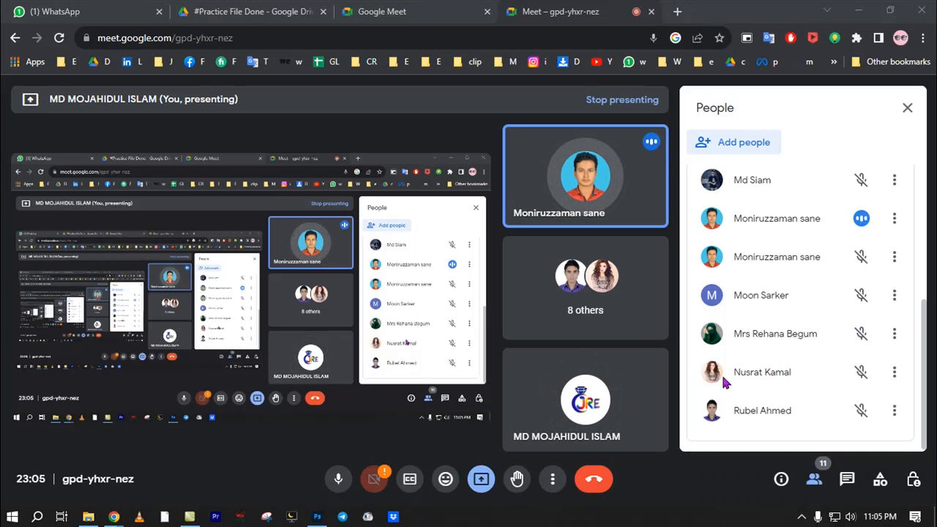
Step: Switch to Photoshop and inspect the upper part of the oval rainbow pendant up close
{"action": "left_click", "coordinate": [317, 517]}
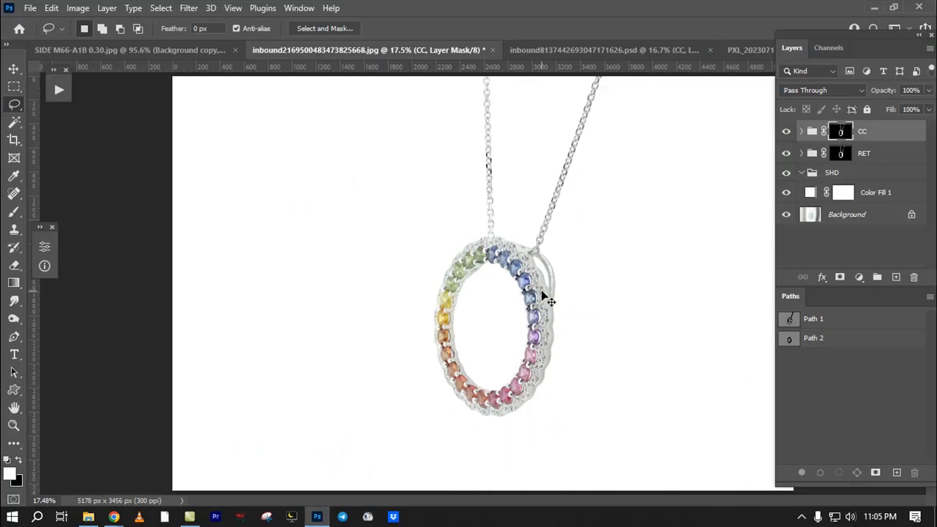
{"action": "left_click_drag", "start_coordinate": [518, 240], "coordinate": [645, 354]}
{"action": "left_click_drag", "start_coordinate": [575, 178], "coordinate": [518, 354]}
Step: Switch to the Google Meet call in Chrome and check the start of the participant list
{"action": "key", "text": "alt+Tab"}
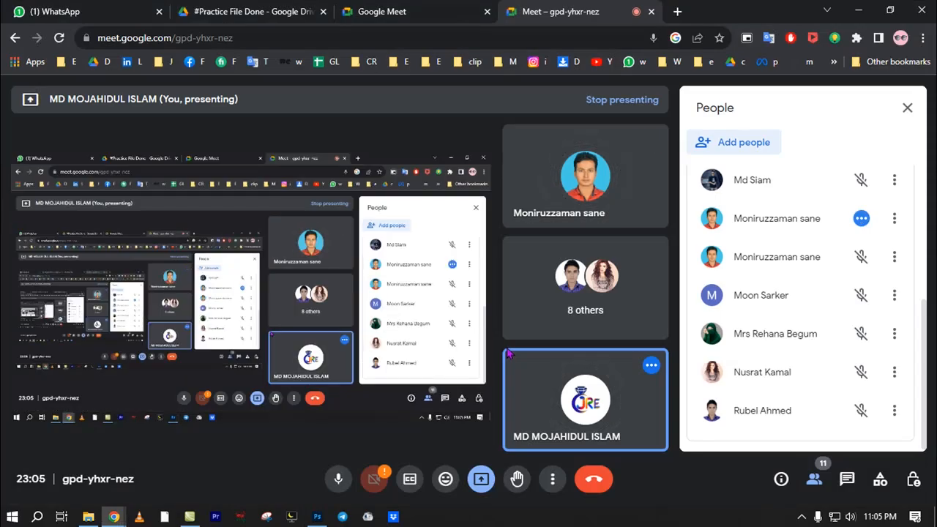
{"action": "scroll", "coordinate": [766, 328], "scroll_direction": "up", "scroll_amount": 1}
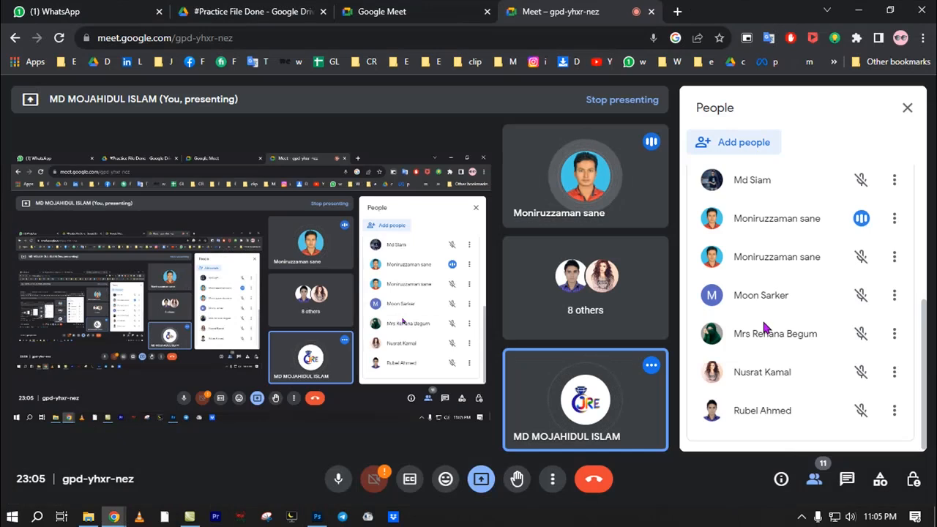
{"action": "scroll", "coordinate": [789, 325], "scroll_direction": "up", "scroll_amount": 4}
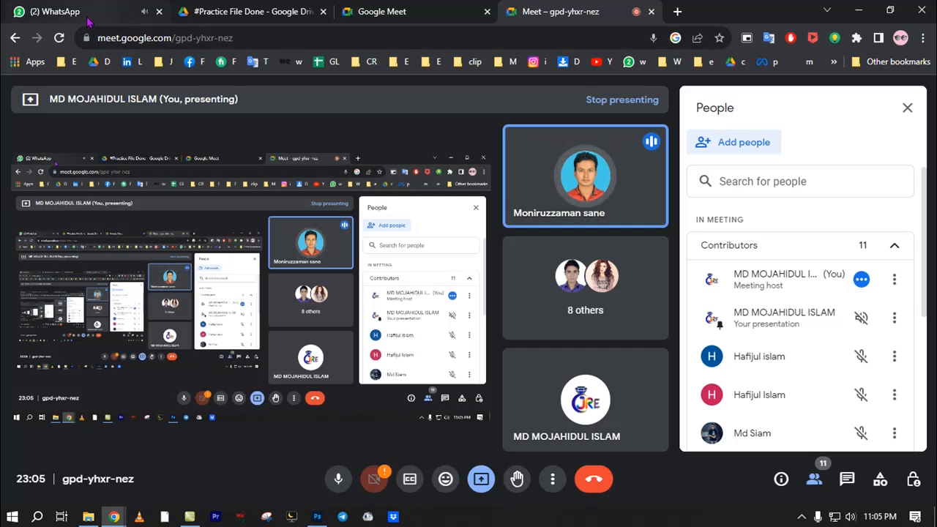
{"action": "mouse_move", "coordinate": [88, 21]}
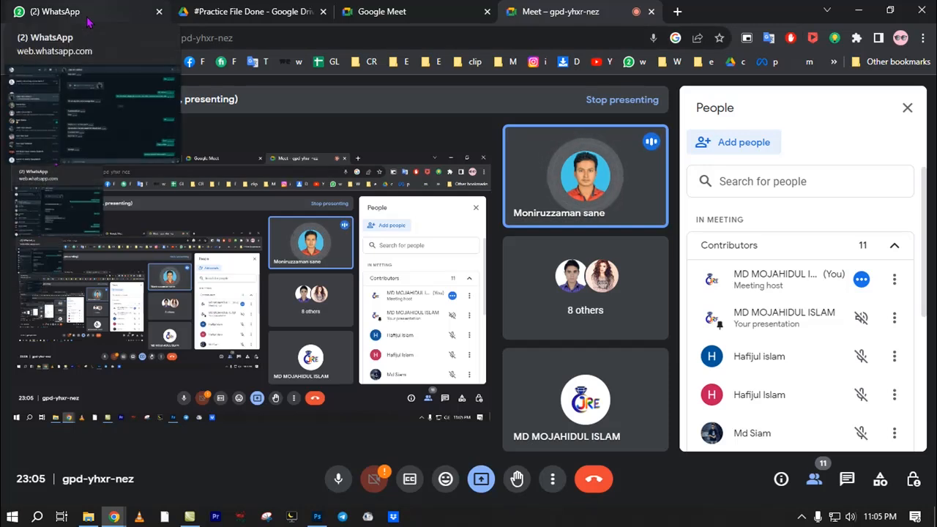
Step: Switch to Photoshop, review the open ring and pendant images, and hide the Path 1 outline in the marquise-shaped pendant file
{"action": "key", "text": "alt+Tab"}
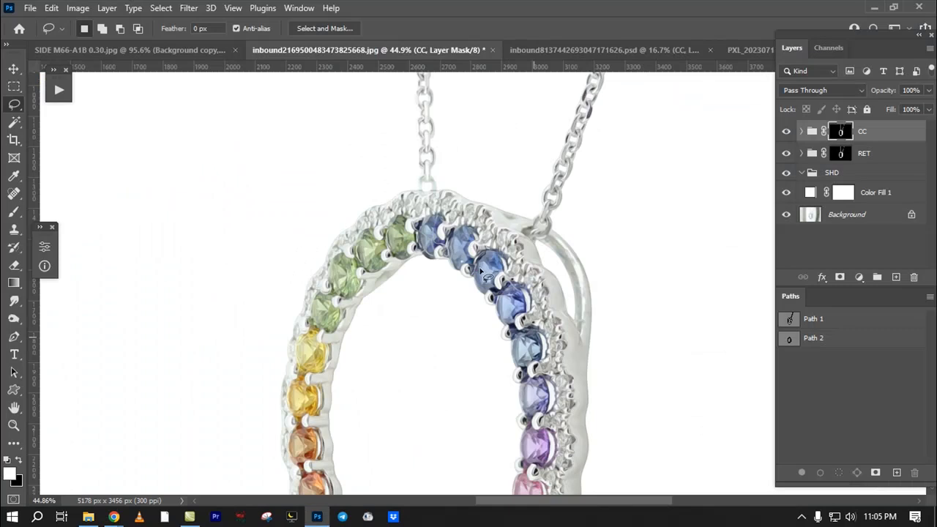
{"action": "left_click", "coordinate": [527, 50]}
{"action": "left_click", "coordinate": [132, 50]}
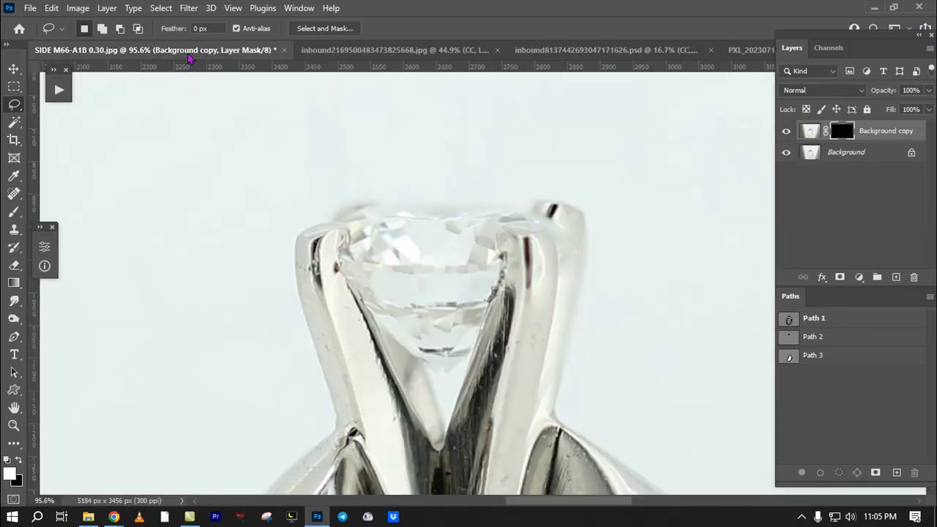
{"action": "left_click", "coordinate": [360, 50]}
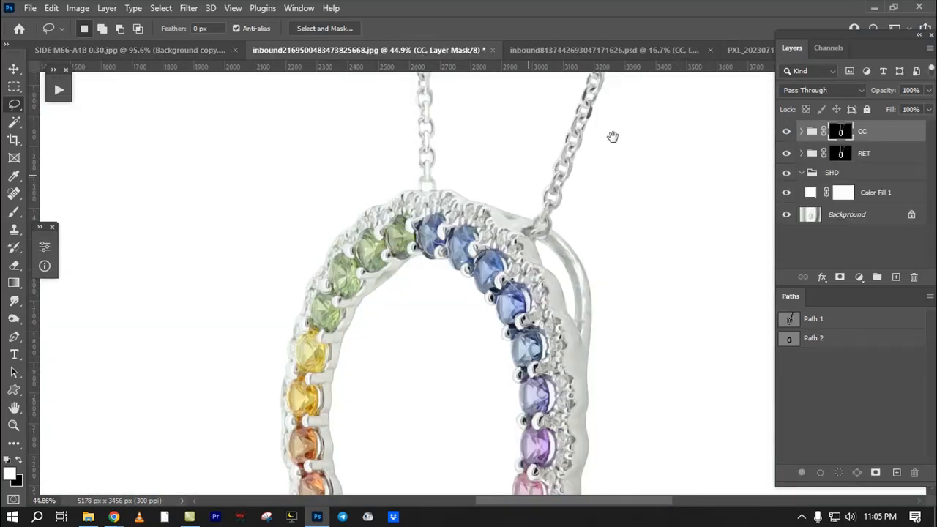
{"action": "left_click", "coordinate": [719, 53]}
{"action": "key", "text": "ctrl+Tab"}
{"action": "key", "text": "ctrl+Tab"}
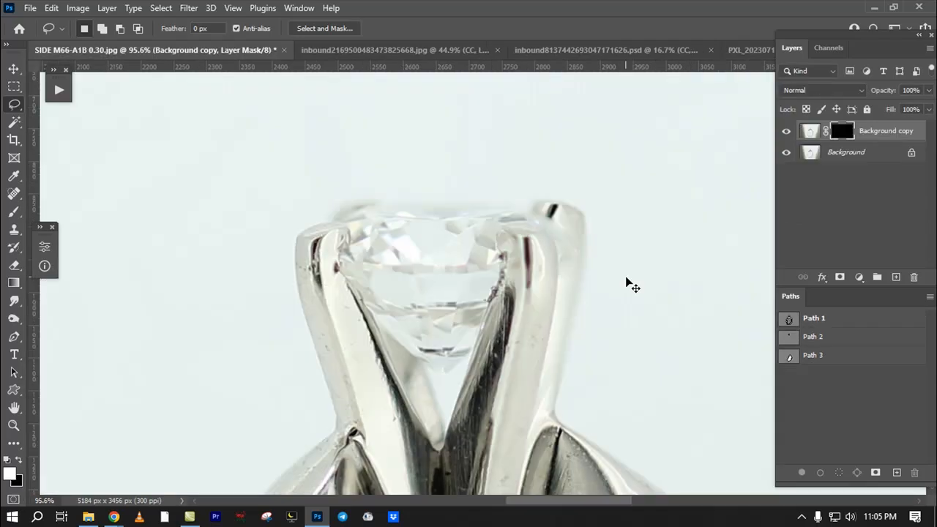
{"action": "scroll", "coordinate": [496, 324], "scroll_direction": "down", "scroll_amount": 6}
{"action": "key", "text": "ctrl+Tab"}
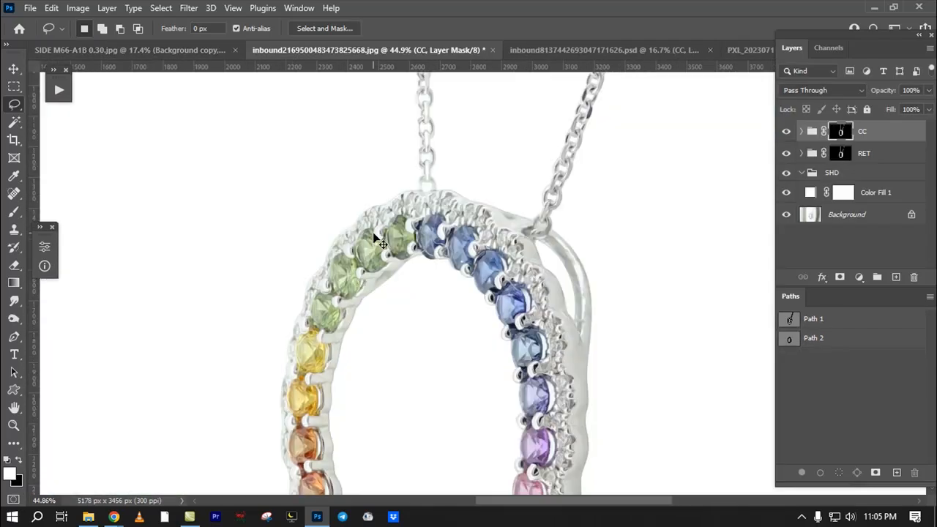
{"action": "key", "text": "ctrl+Tab"}
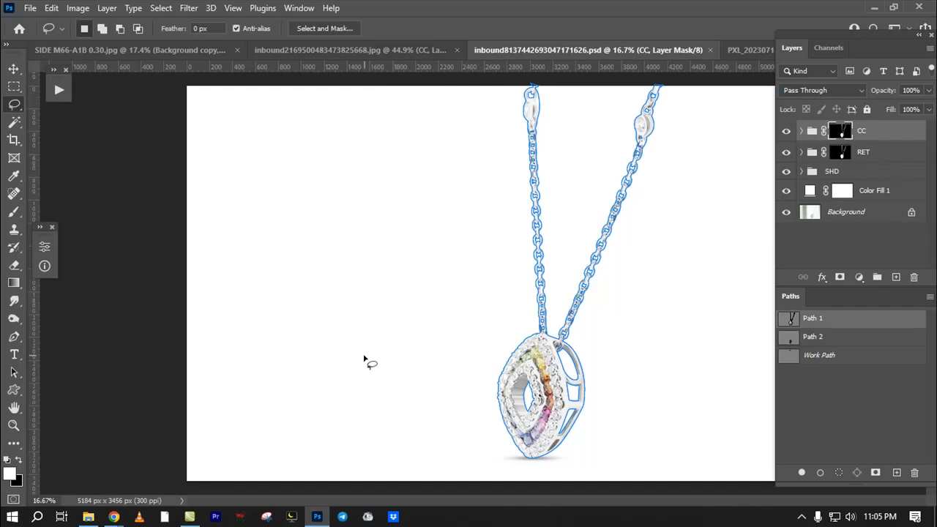
{"action": "left_click", "coordinate": [820, 379]}
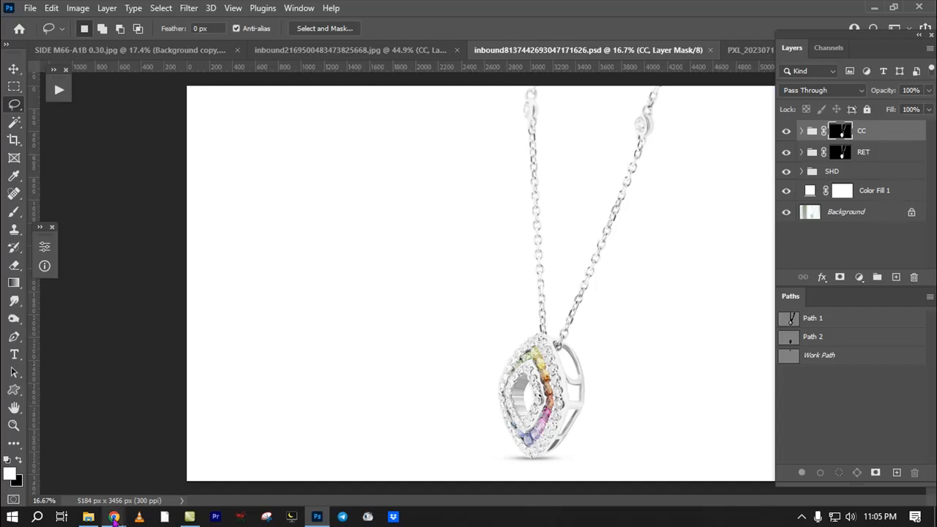
Step: Switch to Chrome and check the Google Meet call
{"action": "mouse_move", "coordinate": [113, 517]}
{"action": "left_click", "coordinate": [77, 454]}
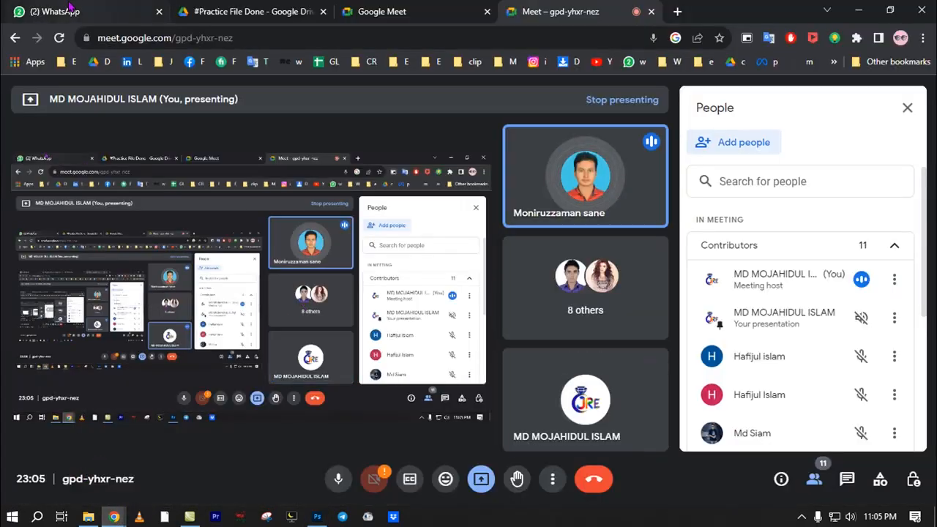
{"action": "mouse_move", "coordinate": [70, 9]}
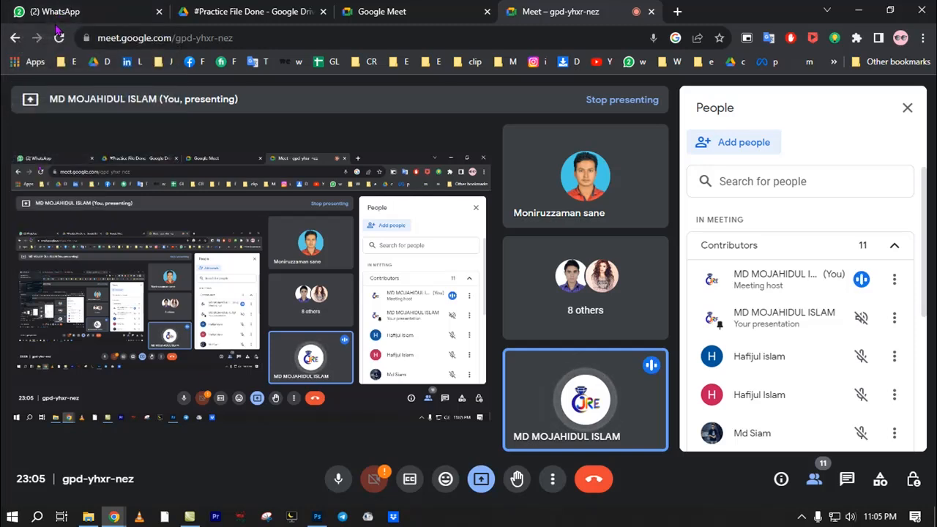
Step: Switch to Photoshop and review the chains of the marquise-shaped pendant and the PXL_20230711 can-shaped pendant, clearing the Lasso selections
{"action": "key", "text": "alt+Tab"}
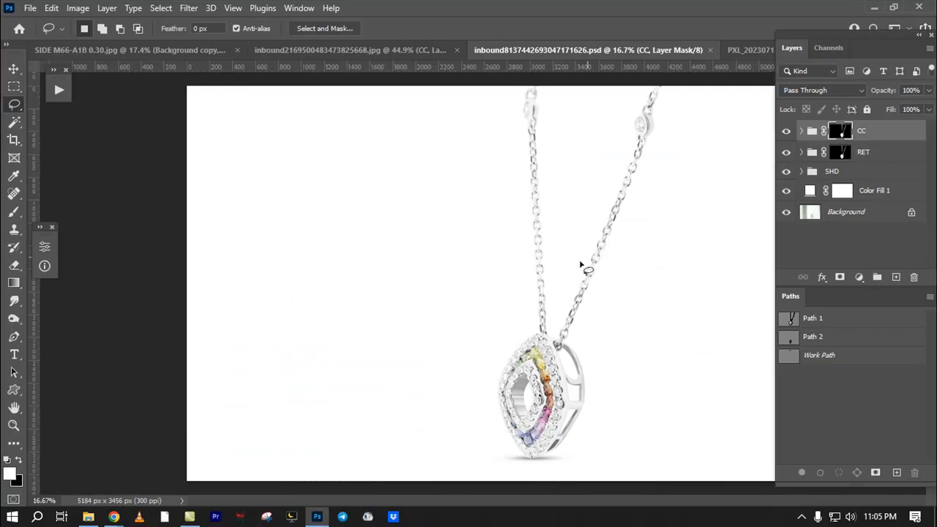
{"action": "mouse_move", "coordinate": [538, 211]}
{"action": "left_mouse_down"}
{"action": "mouse_move", "coordinate": [641, 299]}
{"action": "mouse_move", "coordinate": [503, 223]}
{"action": "mouse_move", "coordinate": [615, 259]}
{"action": "mouse_move", "coordinate": [469, 201]}
{"action": "left_mouse_up"}
{"action": "left_click", "coordinate": [742, 54]}
{"action": "key", "text": "ctrl+d"}
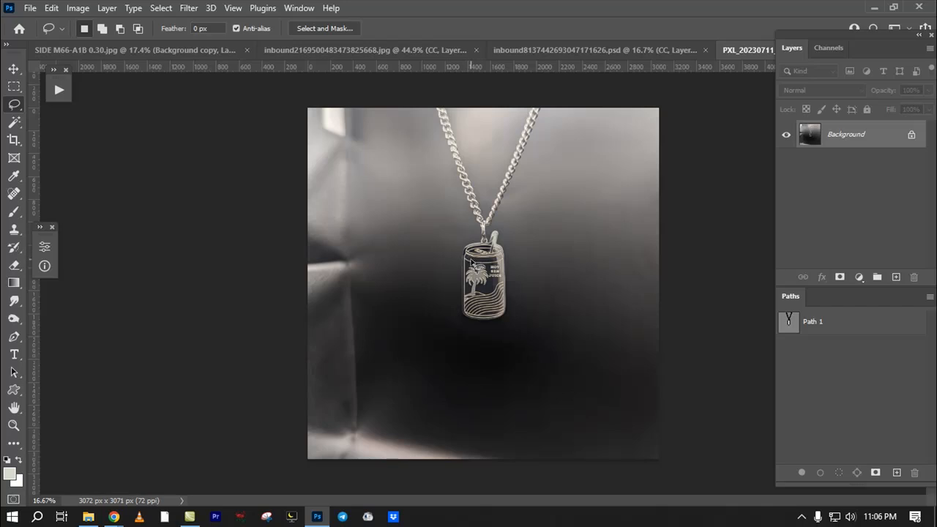
{"action": "mouse_move", "coordinate": [521, 199]}
{"action": "left_mouse_down"}
{"action": "mouse_move", "coordinate": [544, 176]}
{"action": "mouse_move", "coordinate": [638, 151]}
{"action": "left_mouse_up"}
{"action": "key", "text": "ctrl+d"}
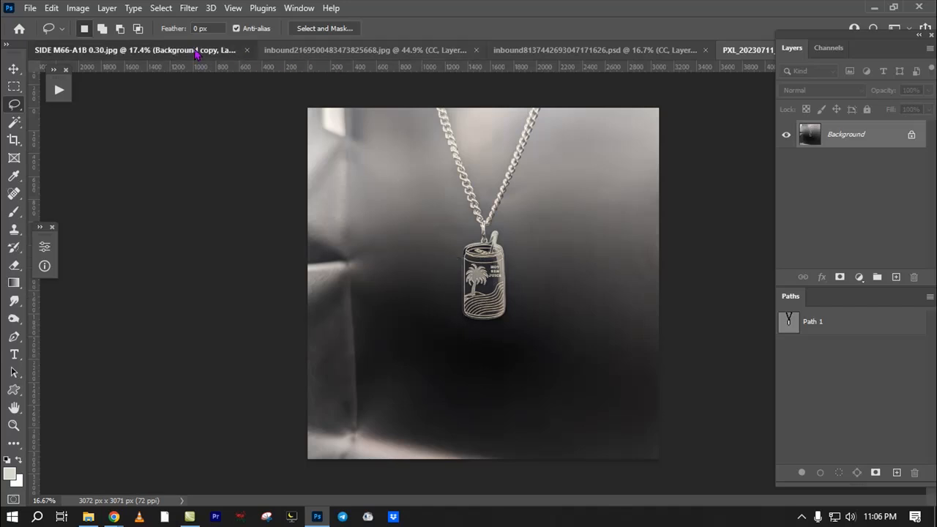
Step: Examine the chain and upper part of the oval rainbow pendant, circling areas with the Lasso tool
{"action": "left_click", "coordinate": [147, 50]}
{"action": "left_click", "coordinate": [366, 51]}
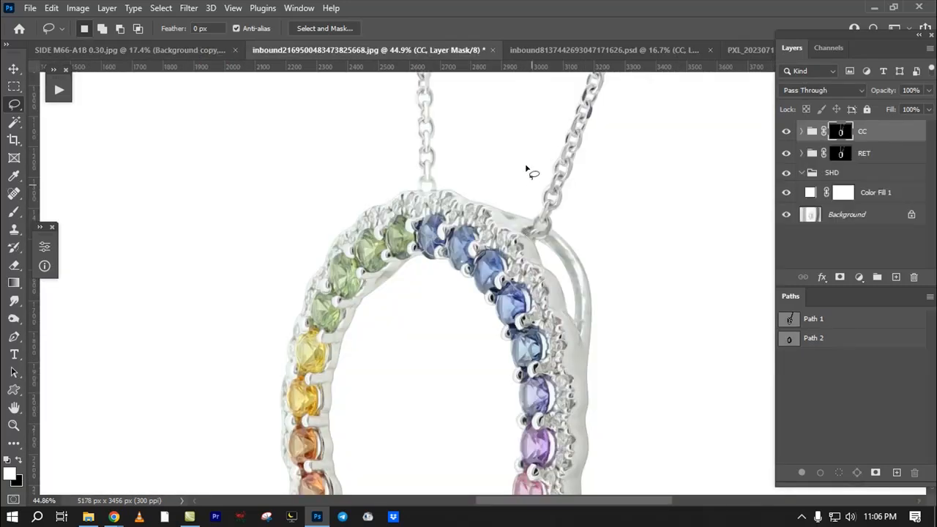
{"action": "left_click_drag", "start_coordinate": [584, 207], "coordinate": [539, 349]}
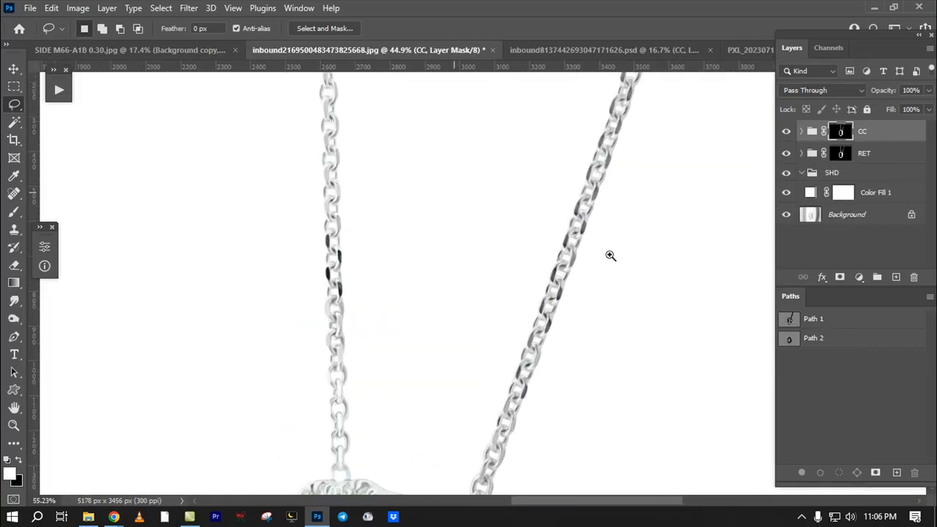
{"action": "left_click_drag", "start_coordinate": [593, 218], "coordinate": [667, 326]}
{"action": "mouse_move", "coordinate": [480, 155]}
{"action": "left_mouse_down"}
{"action": "mouse_move", "coordinate": [593, 519]}
{"action": "mouse_move", "coordinate": [675, 133]}
{"action": "left_mouse_up"}
{"action": "mouse_move", "coordinate": [530, 134]}
{"action": "left_mouse_down"}
{"action": "mouse_move", "coordinate": [486, 139]}
{"action": "mouse_move", "coordinate": [500, 363]}
{"action": "left_mouse_up"}
{"action": "left_click_drag", "start_coordinate": [648, 198], "coordinate": [569, 205]}
{"action": "left_click_drag", "start_coordinate": [487, 400], "coordinate": [508, 243]}
{"action": "mouse_move", "coordinate": [495, 266]}
{"action": "left_mouse_down"}
{"action": "mouse_move", "coordinate": [579, 397]}
{"action": "mouse_move", "coordinate": [236, 309]}
{"action": "mouse_move", "coordinate": [370, 254]}
{"action": "left_mouse_up"}
{"action": "mouse_move", "coordinate": [418, 291]}
{"action": "left_mouse_down"}
{"action": "mouse_move", "coordinate": [389, 360]}
{"action": "mouse_move", "coordinate": [396, 347]}
{"action": "left_mouse_up"}
{"action": "left_click_drag", "start_coordinate": [395, 347], "coordinate": [356, 372]}
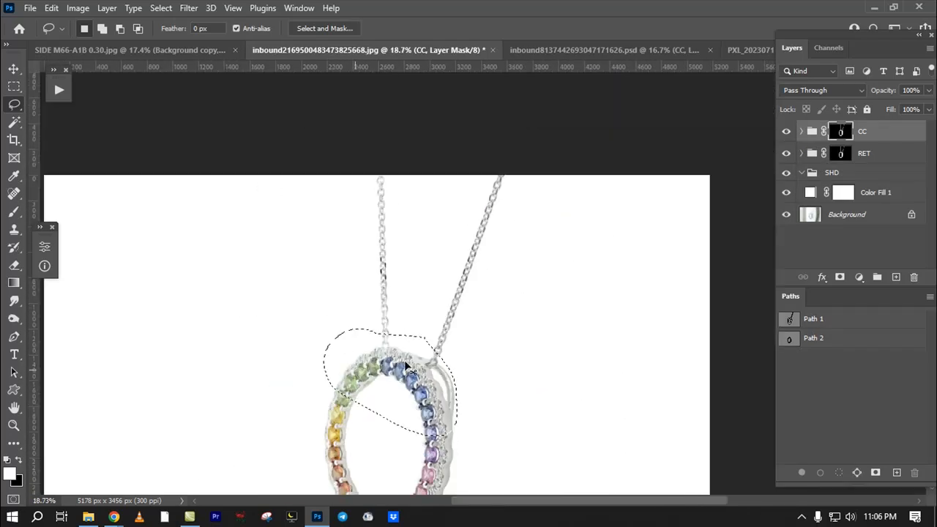
{"action": "mouse_move", "coordinate": [439, 275]}
{"action": "left_mouse_down"}
{"action": "mouse_move", "coordinate": [420, 282]}
{"action": "mouse_move", "coordinate": [543, 324]}
{"action": "left_mouse_up"}
{"action": "left_click_drag", "start_coordinate": [504, 154], "coordinate": [477, 303]}
{"action": "left_click_drag", "start_coordinate": [541, 138], "coordinate": [449, 398]}
{"action": "left_click_drag", "start_coordinate": [512, 312], "coordinate": [483, 375]}
{"action": "left_click_drag", "start_coordinate": [499, 447], "coordinate": [597, 156]}
{"action": "left_click_drag", "start_coordinate": [525, 279], "coordinate": [393, 356]}
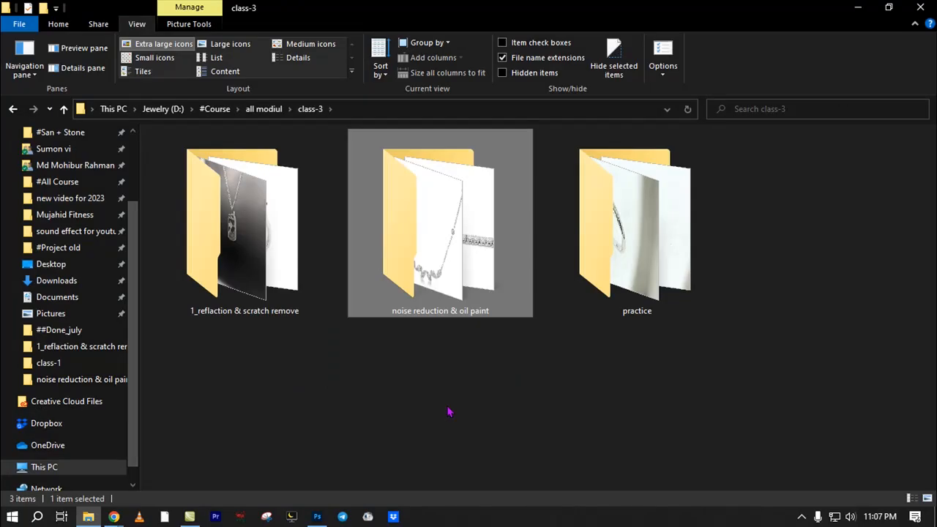
Step: Check the contents of the practice folder in class-3 and return to the class-3 folder
{"action": "left_click", "coordinate": [447, 219]}
{"action": "left_click", "coordinate": [662, 242]}
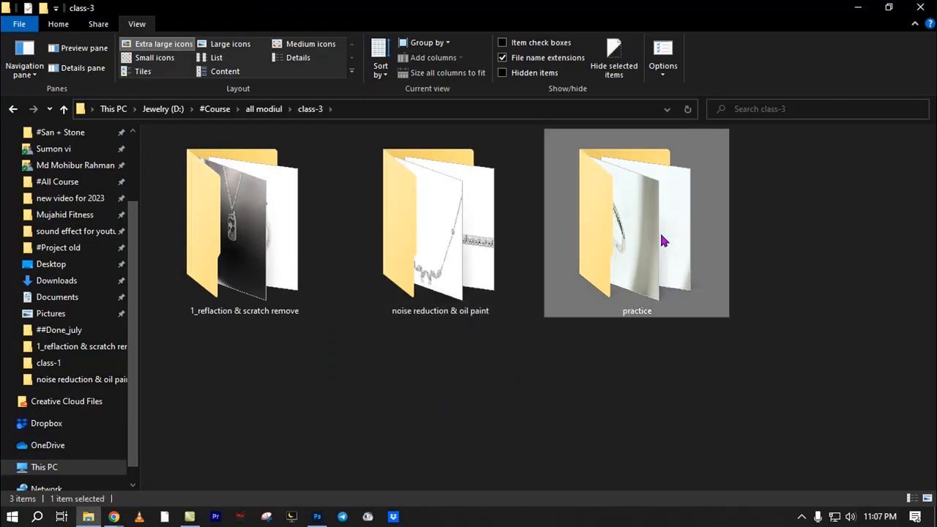
{"action": "double_click", "coordinate": [663, 242]}
{"action": "scroll", "coordinate": [539, 383], "scroll_direction": "down", "scroll_amount": 1}
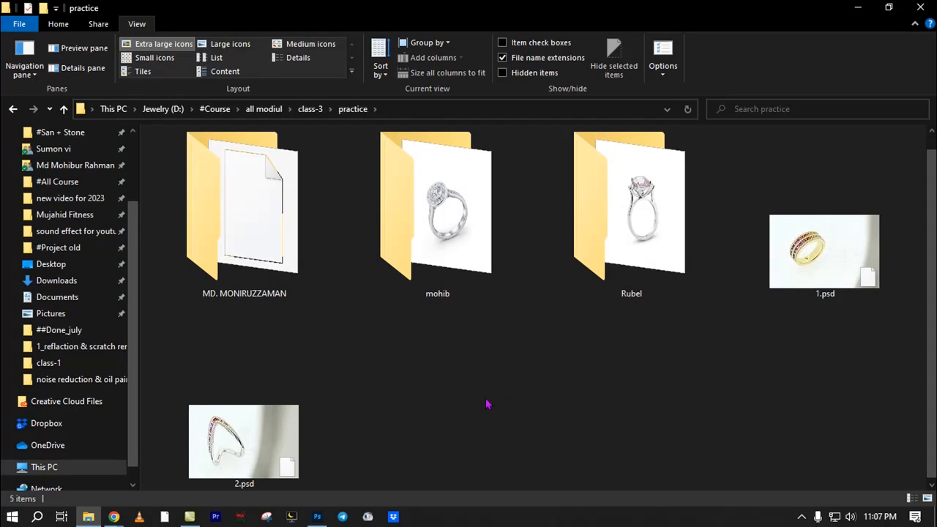
{"action": "key", "text": "alt+Left"}
Step: Open the gold chain image CC45AAEE-2B5E-48AF-BEEE-D2E449A3F4B2.jpeg from the noise reduction & oil paint folder in Photoshop
{"action": "double_click", "coordinate": [438, 259]}
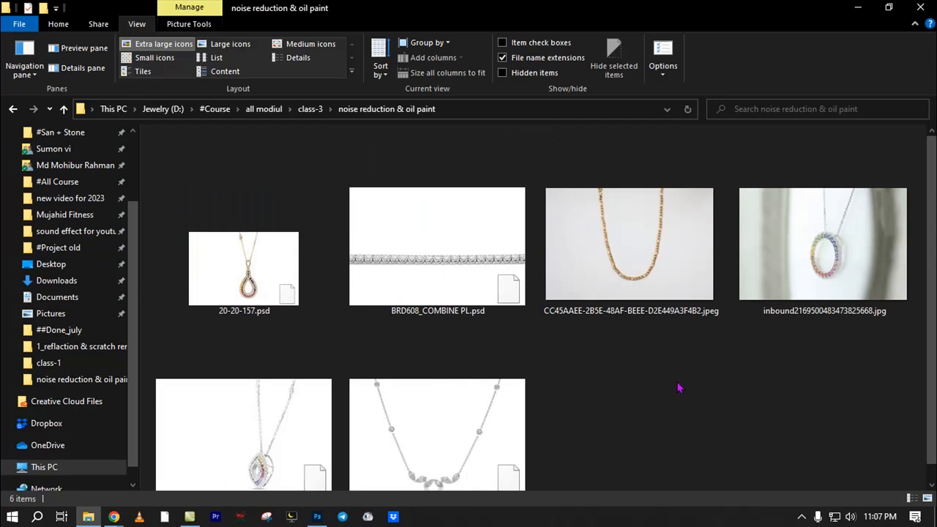
{"action": "scroll", "coordinate": [680, 390], "scroll_direction": "down", "scroll_amount": 1}
{"action": "left_click", "coordinate": [646, 256]}
{"action": "left_click", "coordinate": [662, 409]}
{"action": "scroll", "coordinate": [656, 404], "scroll_direction": "down", "scroll_amount": 1}
{"action": "left_click_drag", "start_coordinate": [647, 271], "coordinate": [839, 355]}
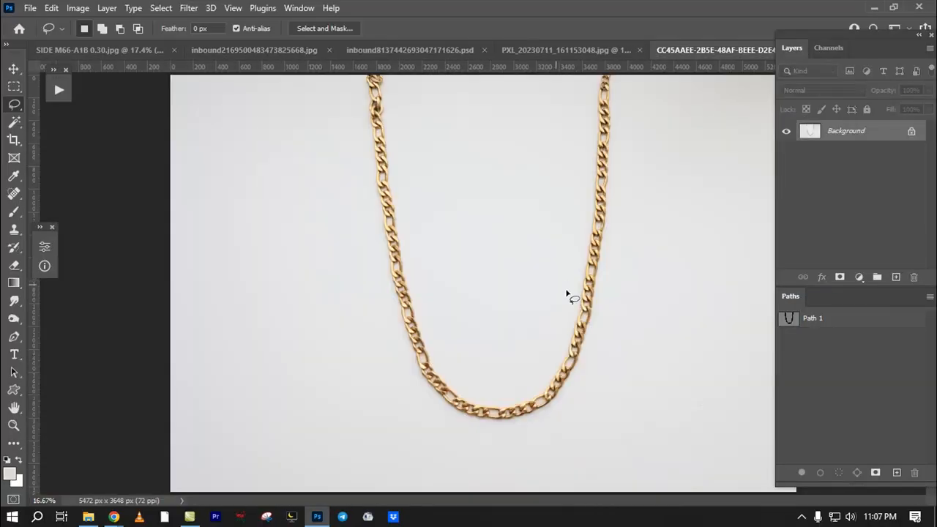
Step: Examine the links along both sides of the gold chain necklace
{"action": "left_click_drag", "start_coordinate": [612, 205], "coordinate": [659, 206]}
{"action": "left_click_drag", "start_coordinate": [569, 268], "coordinate": [634, 269]}
{"action": "left_click_drag", "start_coordinate": [590, 205], "coordinate": [546, 229]}
{"action": "left_click_drag", "start_coordinate": [282, 128], "coordinate": [494, 215]}
{"action": "left_click_drag", "start_coordinate": [318, 219], "coordinate": [368, 386]}
Step: Load Path 1 to check the chain outline, duplicate the Background layer, and put the copy in a group
{"action": "left_click", "coordinate": [790, 320], "text": "ctrl"}
{"action": "left_click_drag", "start_coordinate": [391, 307], "coordinate": [377, 165]}
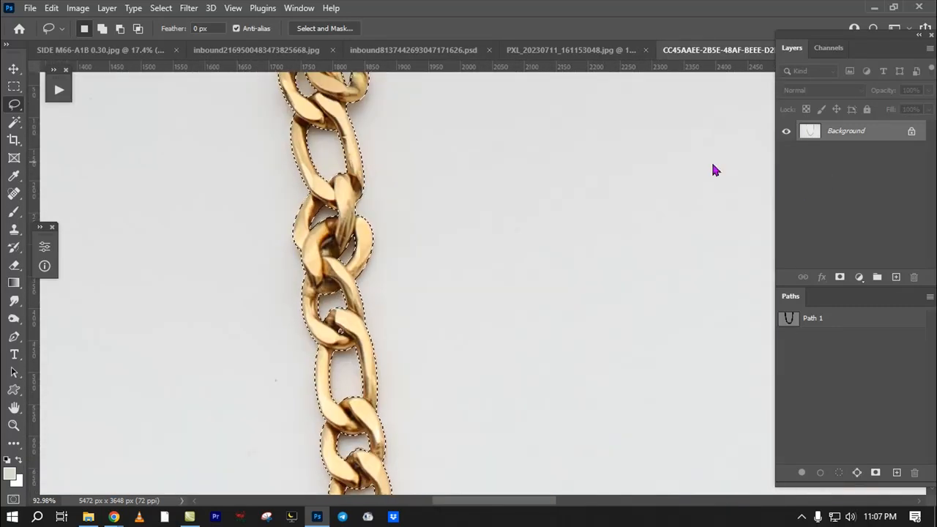
{"action": "left_click_drag", "start_coordinate": [711, 159], "coordinate": [684, 246]}
{"action": "left_click_drag", "start_coordinate": [870, 139], "coordinate": [896, 277]}
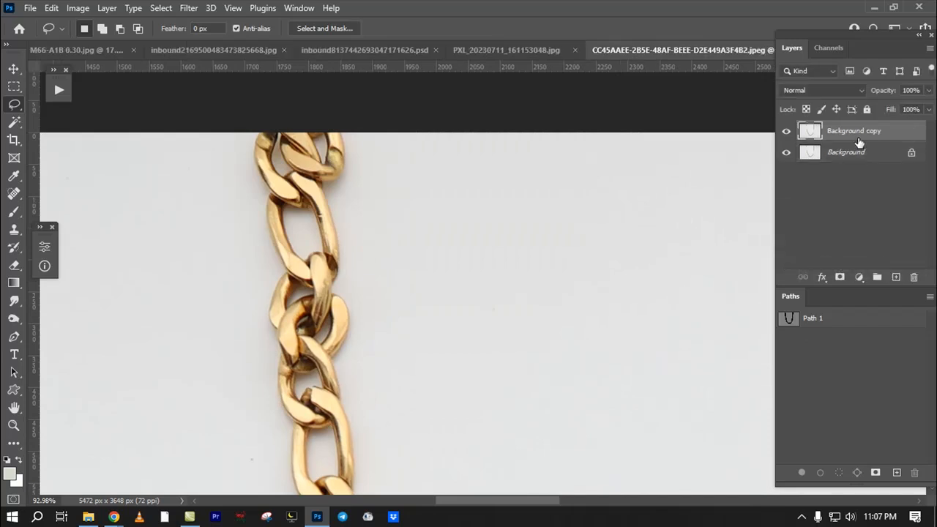
{"action": "left_click_drag", "start_coordinate": [856, 132], "coordinate": [877, 277]}
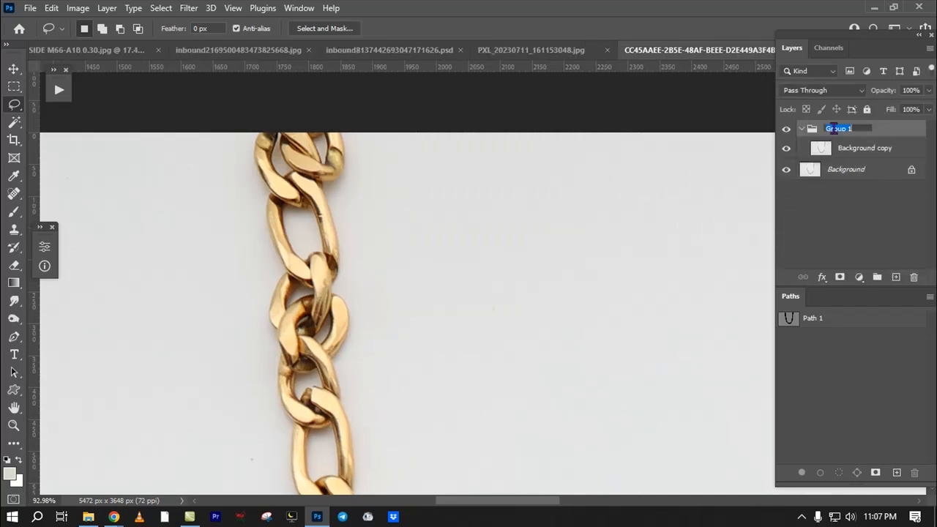
Step: Load Path 1 as a selection, feather it by 0.8 pixels, and mask the group with it
{"action": "left_click", "coordinate": [787, 322], "text": "ctrl"}
{"action": "scroll", "coordinate": [362, 287], "scroll_direction": "up", "scroll_amount": 6}
{"action": "key", "text": "shift"}
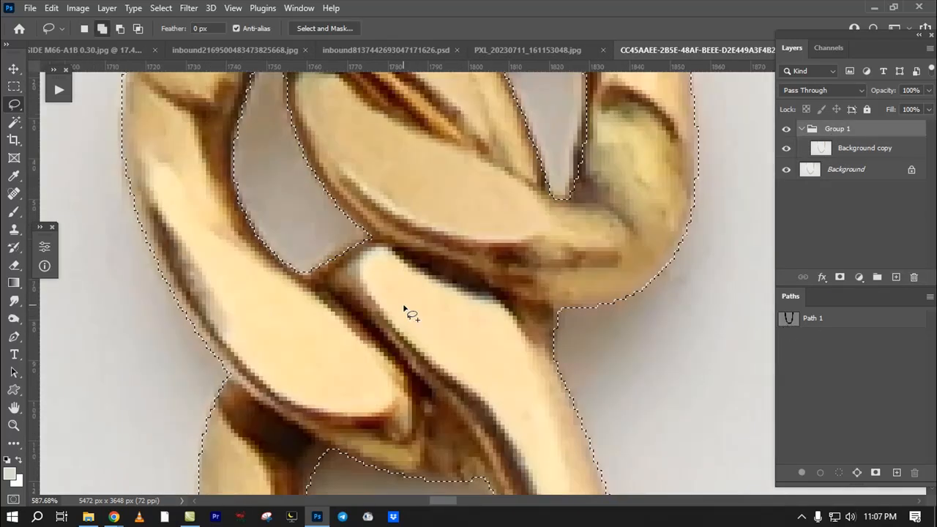
{"action": "key", "text": "shift+F6"}
{"action": "type", "text": "0.8"}
{"action": "key", "text": "Return"}
{"action": "scroll", "coordinate": [380, 302], "scroll_direction": "down", "scroll_amount": 5}
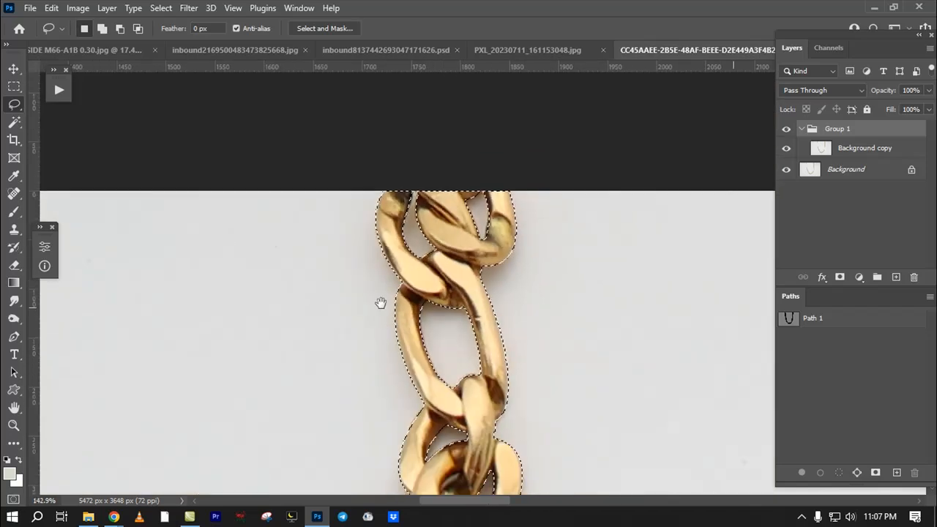
{"action": "left_click_drag", "start_coordinate": [381, 302], "coordinate": [253, 238]}
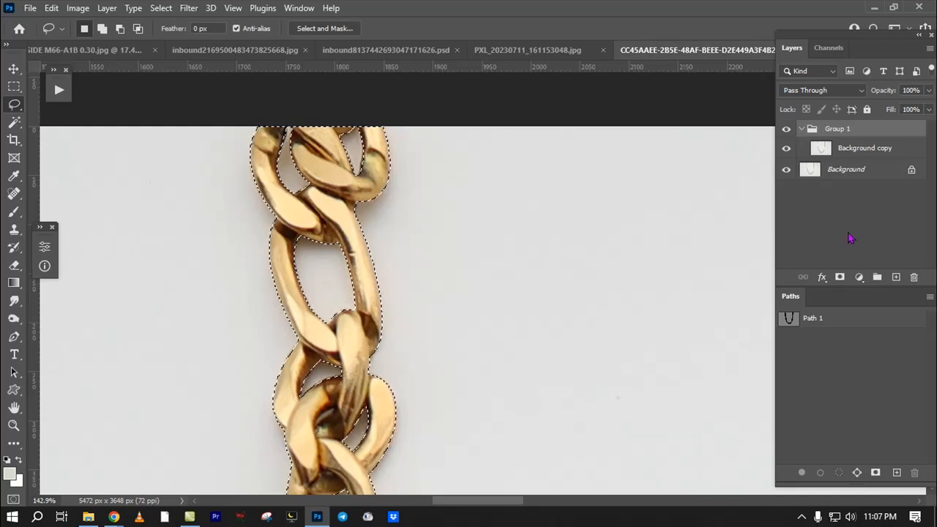
{"action": "left_click", "coordinate": [840, 276]}
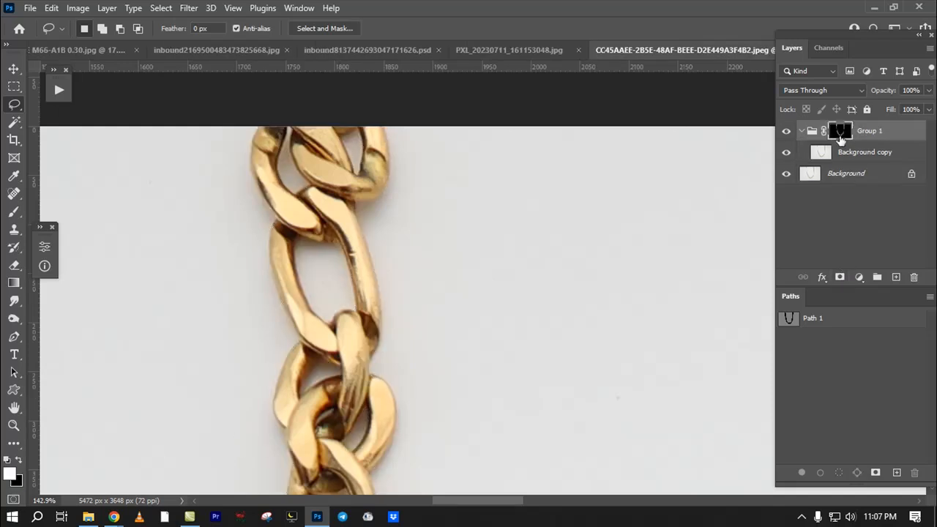
Step: Add a white Solid Color fill layer above the Background layer, beneath the masked group
{"action": "left_click", "coordinate": [850, 177]}
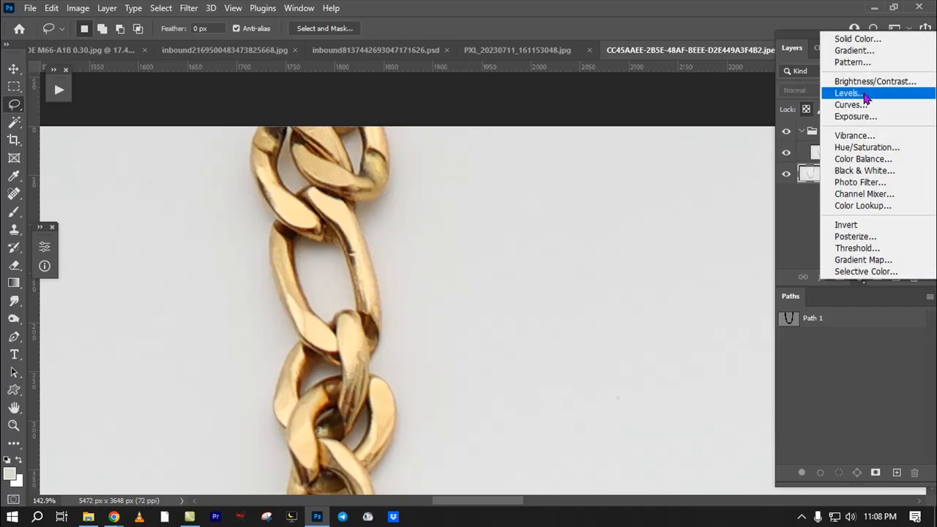
{"action": "left_click", "coordinate": [858, 38]}
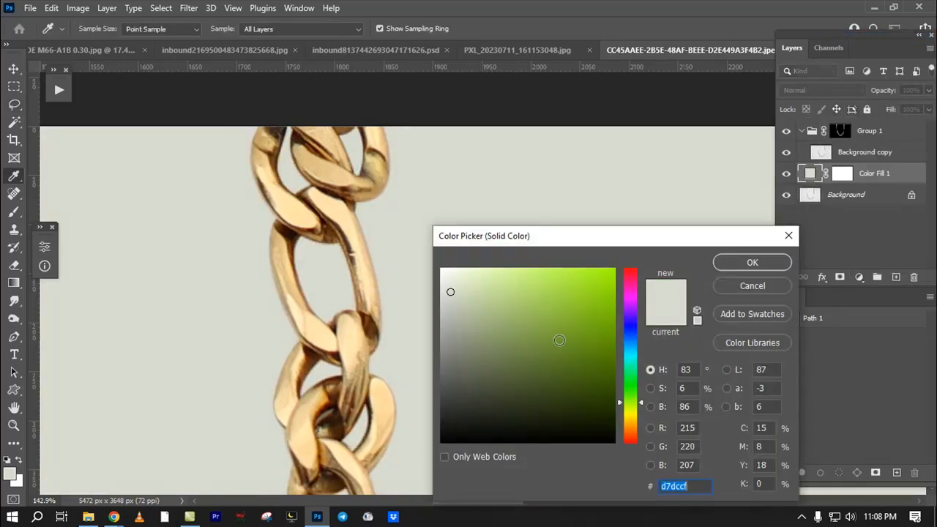
{"action": "left_click", "coordinate": [534, 347]}
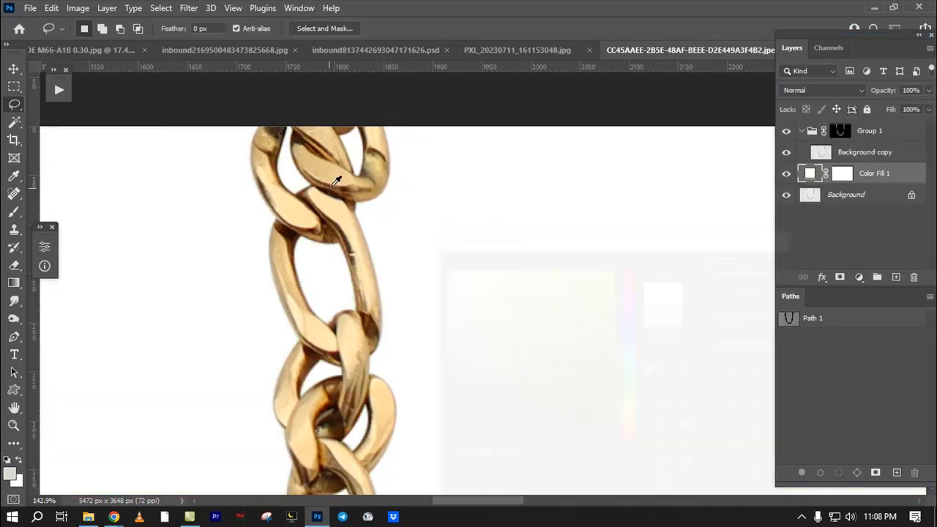
{"action": "scroll", "coordinate": [508, 279], "scroll_direction": "down", "scroll_amount": 8}
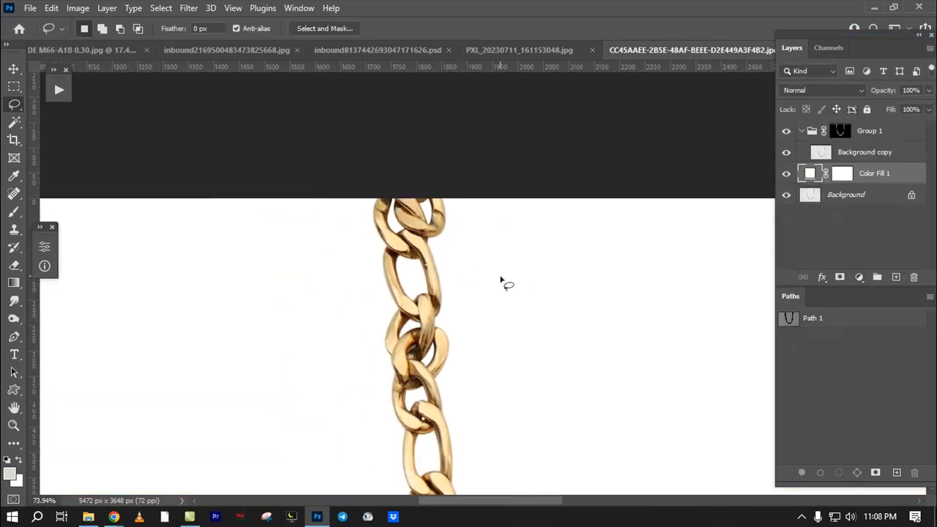
{"action": "scroll", "coordinate": [364, 252], "scroll_direction": "down", "scroll_amount": 5}
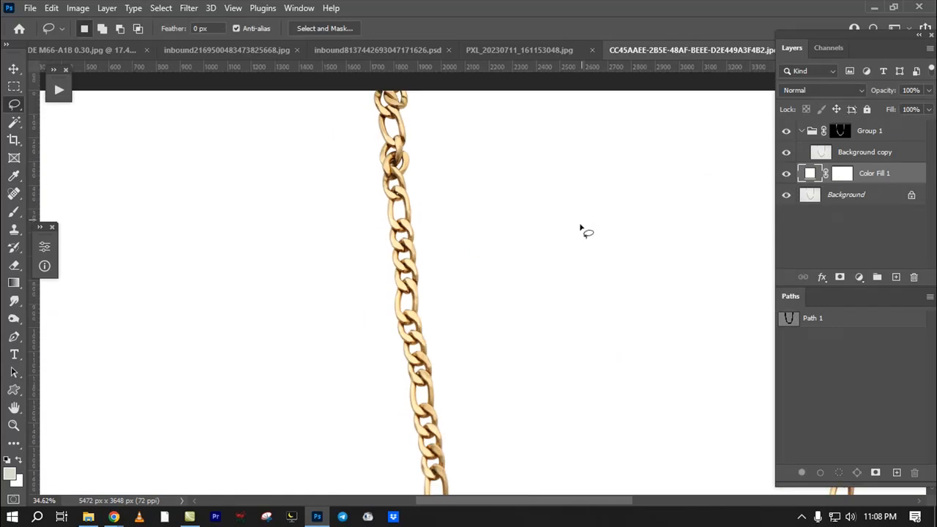
{"action": "scroll", "coordinate": [375, 286], "scroll_direction": "down", "scroll_amount": 2}
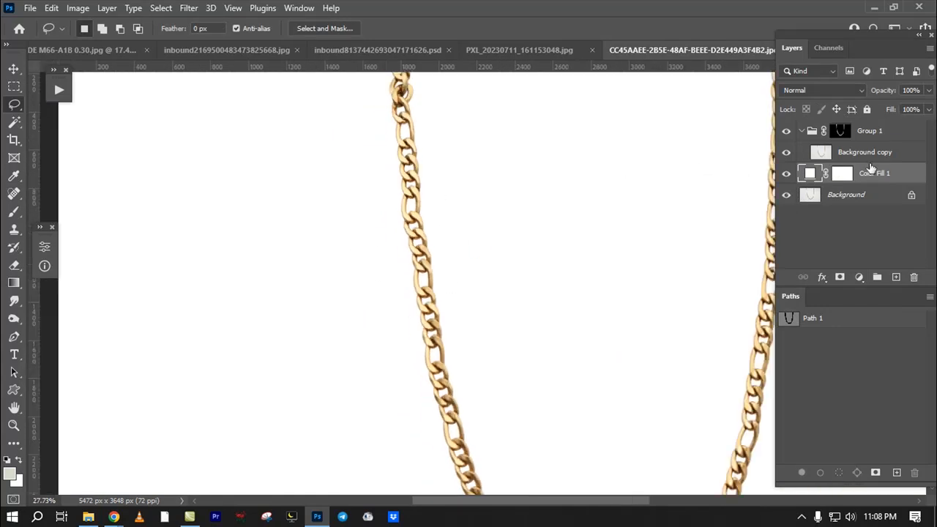
Step: Delete the masked group and the white fill layer, leaving only the Background layer
{"action": "left_click", "coordinate": [876, 136], "text": "shift"}
{"action": "left_click_drag", "start_coordinate": [878, 178], "coordinate": [914, 277]}
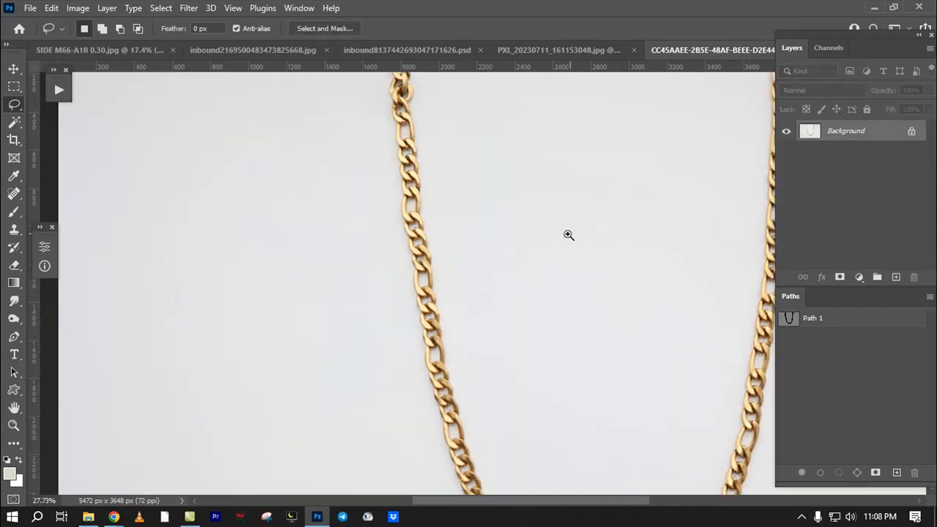
{"action": "scroll", "coordinate": [558, 242], "scroll_direction": "down", "scroll_amount": 3}
{"action": "left_click_drag", "start_coordinate": [451, 348], "coordinate": [367, 444]}
{"action": "left_click_drag", "start_coordinate": [650, 269], "coordinate": [648, 233]}
Step: Duplicate the Background layer and mask the copy directly with the Path 1 selection
{"action": "left_click_drag", "start_coordinate": [879, 132], "coordinate": [897, 276]}
{"action": "left_click", "coordinate": [793, 324], "text": "ctrl"}
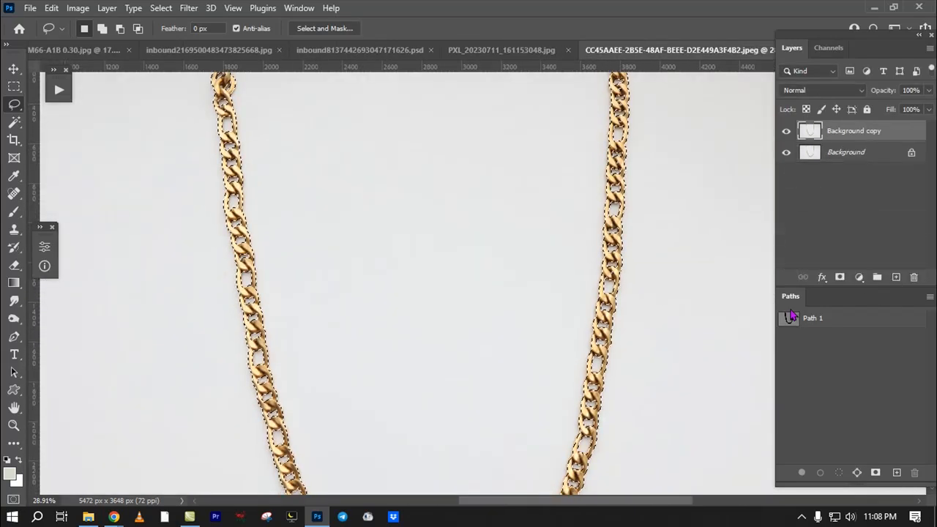
{"action": "left_click", "coordinate": [839, 277]}
Step: Place a Solid Color fill layer in ffffff between the Background layer and its masked copy
{"action": "left_click", "coordinate": [813, 160]}
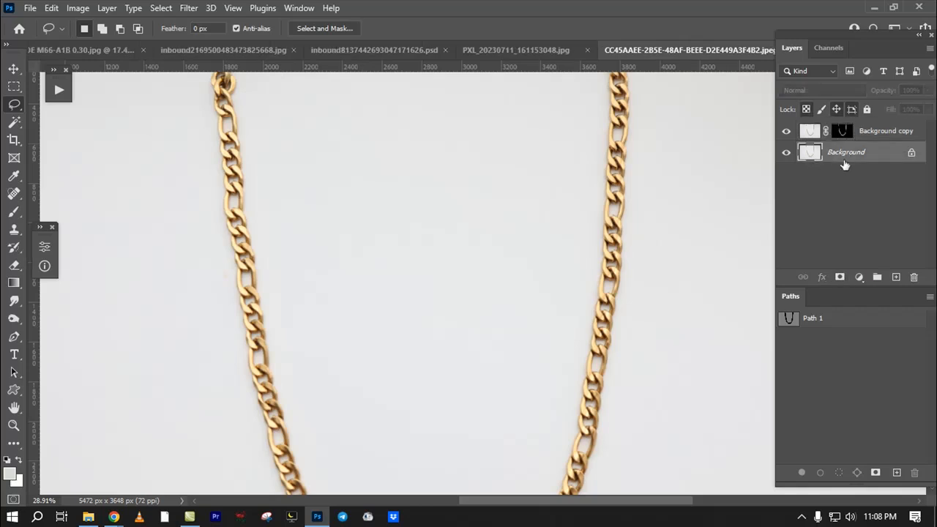
{"action": "left_click", "coordinate": [861, 277]}
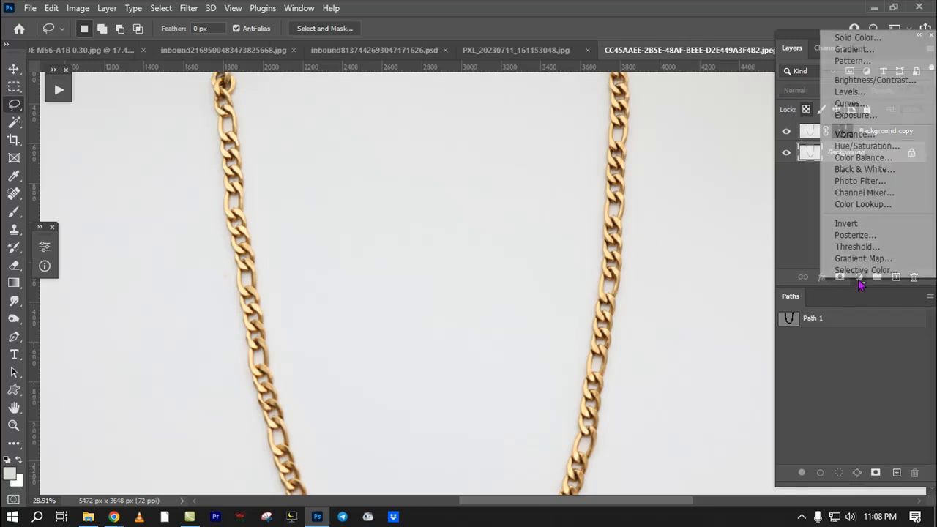
{"action": "left_click", "coordinate": [859, 43]}
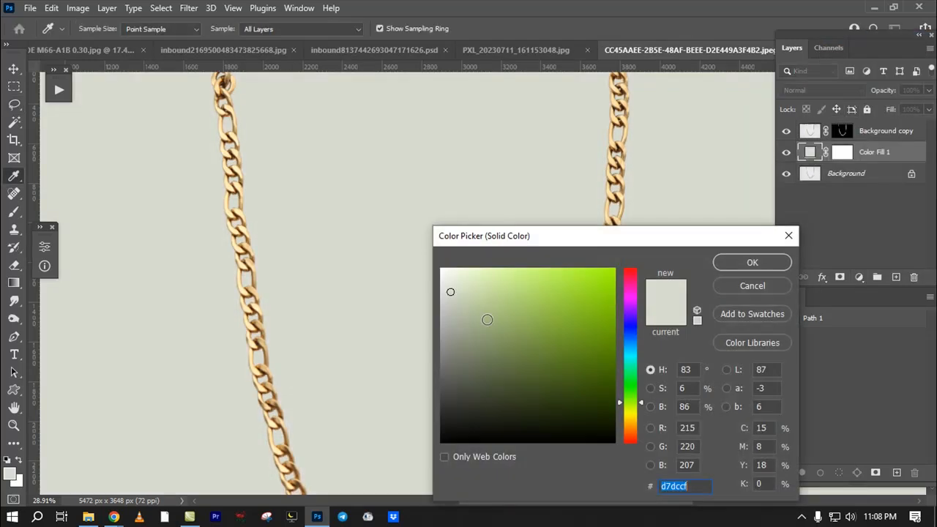
{"action": "type", "text": "ffffff"}
{"action": "key", "text": "Return"}
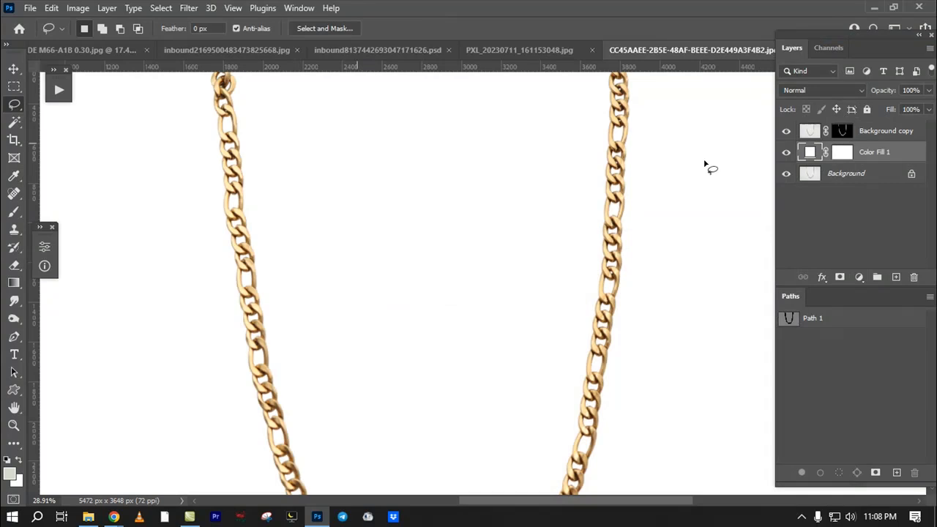
Step: Delete the masked Background copy together with the Solid Color fill layer beneath it
{"action": "left_click", "coordinate": [883, 140]}
{"action": "scroll", "coordinate": [614, 228], "scroll_direction": "up", "scroll_amount": 3}
{"action": "left_click_drag", "start_coordinate": [657, 154], "coordinate": [717, 249]}
{"action": "left_click", "coordinate": [905, 154], "text": "shift"}
{"action": "left_click_drag", "start_coordinate": [905, 154], "coordinate": [913, 276]}
Step: Duplicate the Background layer again and mask the copy with the Path 1 selection, switching Quick Mask mode on and off
{"action": "left_click", "coordinate": [788, 322], "text": "ctrl"}
{"action": "scroll", "coordinate": [561, 283], "scroll_direction": "down", "scroll_amount": 3}
{"action": "left_click_drag", "start_coordinate": [878, 132], "coordinate": [897, 277]}
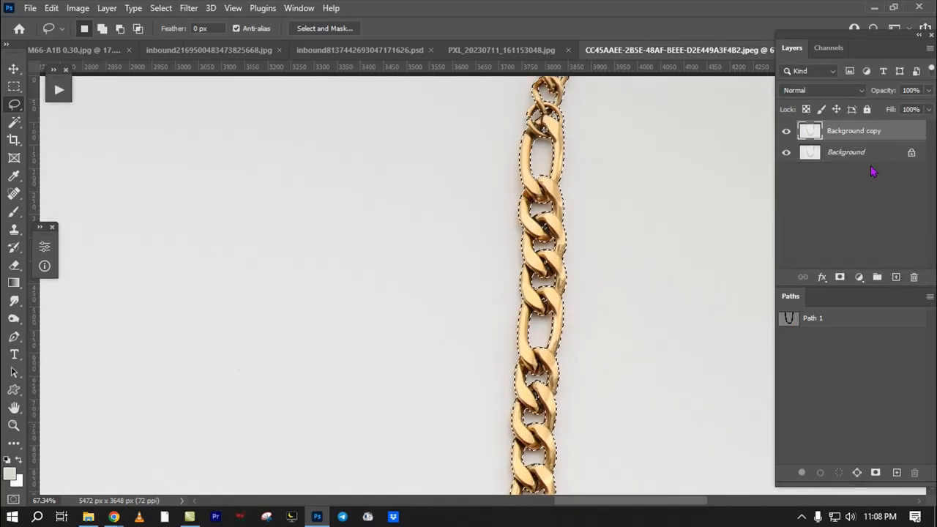
{"action": "left_click", "coordinate": [840, 278]}
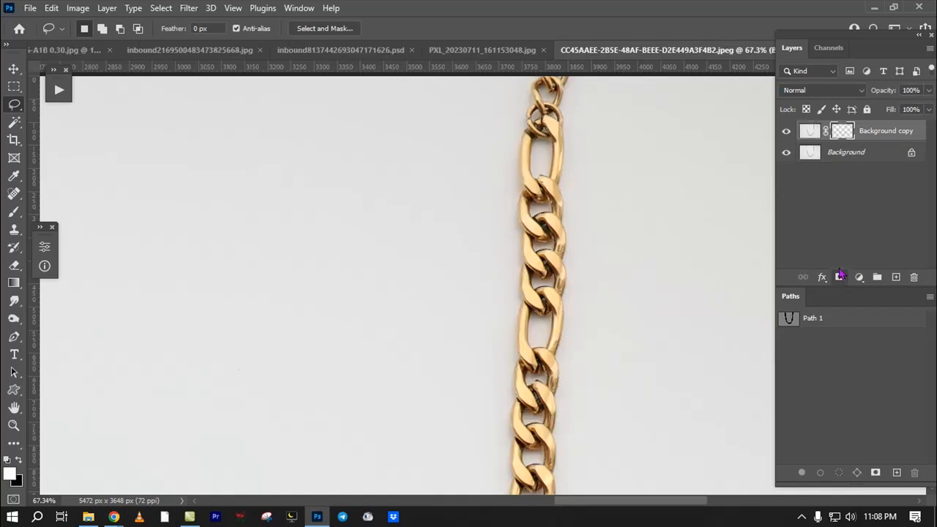
{"action": "key", "text": "q"}
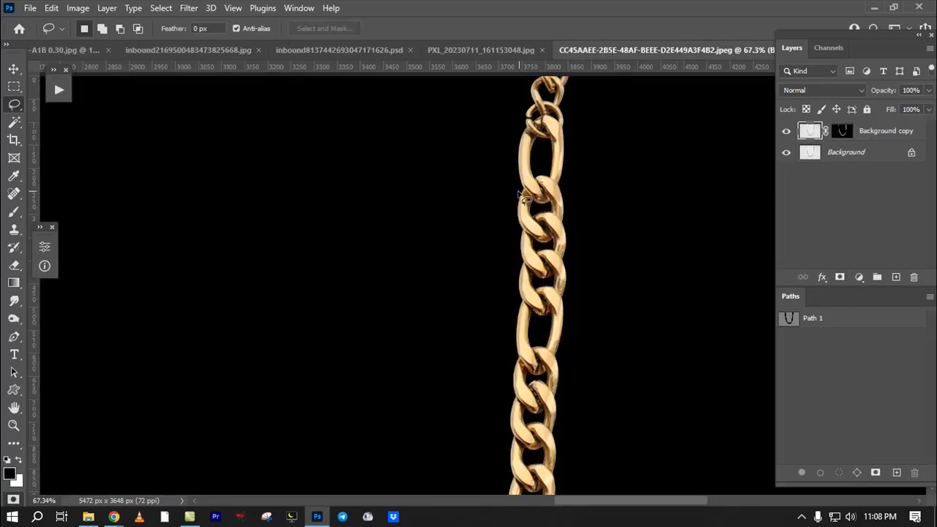
{"action": "key", "text": "q"}
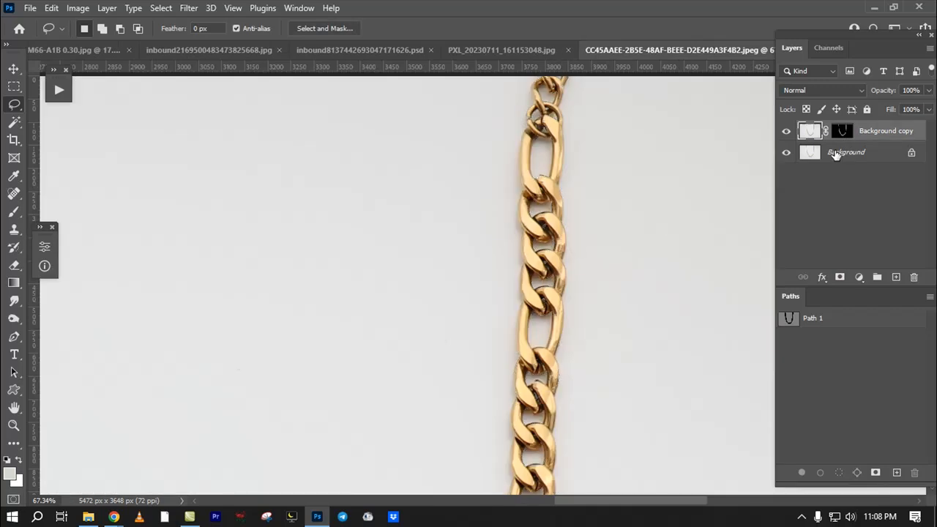
Step: Add a white Solid Color fill layer directly above the Background layer as the necklace's backdrop
{"action": "left_click", "coordinate": [838, 154]}
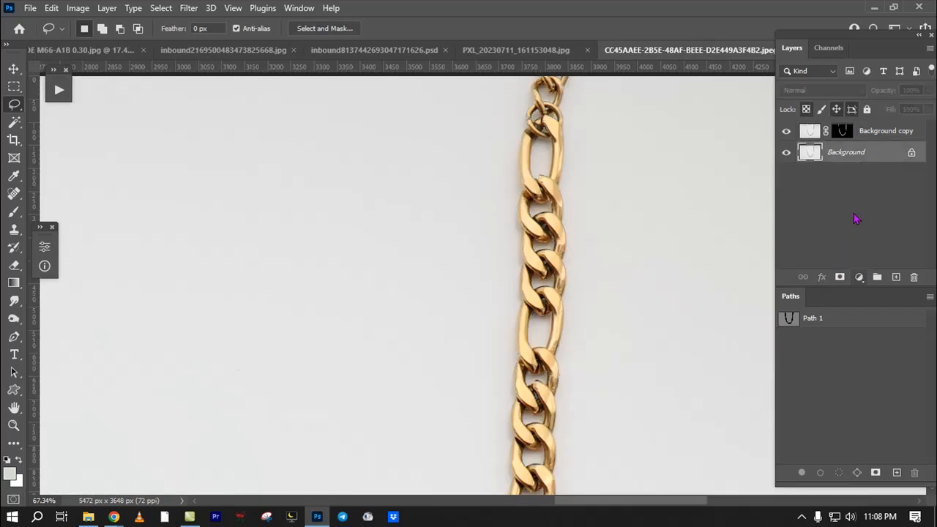
{"action": "left_click", "coordinate": [866, 279]}
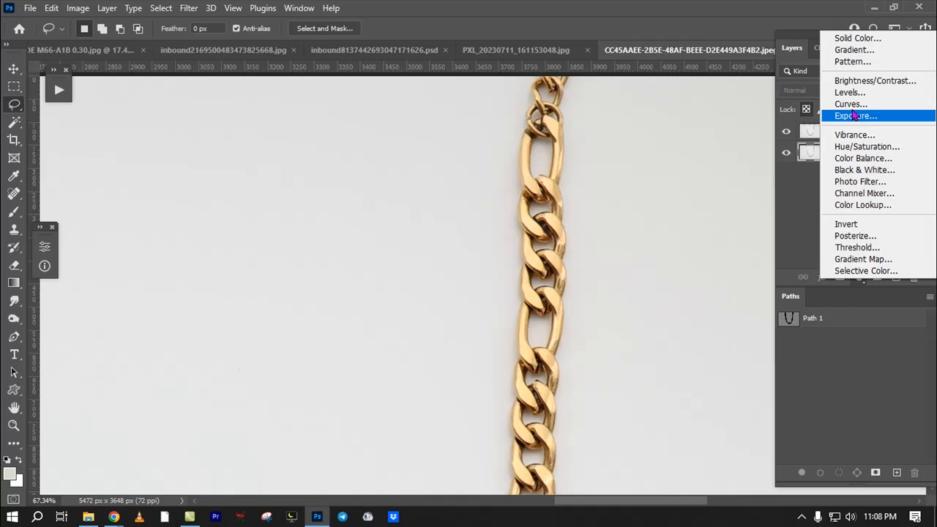
{"action": "left_click", "coordinate": [842, 35]}
{"action": "left_click", "coordinate": [607, 313]}
{"action": "left_click", "coordinate": [328, 168]}
{"action": "key", "text": "Return"}
Step: Examine the cut-out chain links on the white backdrop, circling areas with the Lasso tool
{"action": "left_click_drag", "start_coordinate": [544, 241], "coordinate": [544, 384]}
{"action": "left_click_drag", "start_coordinate": [542, 253], "coordinate": [653, 324]}
{"action": "left_click_drag", "start_coordinate": [577, 251], "coordinate": [498, 158]}
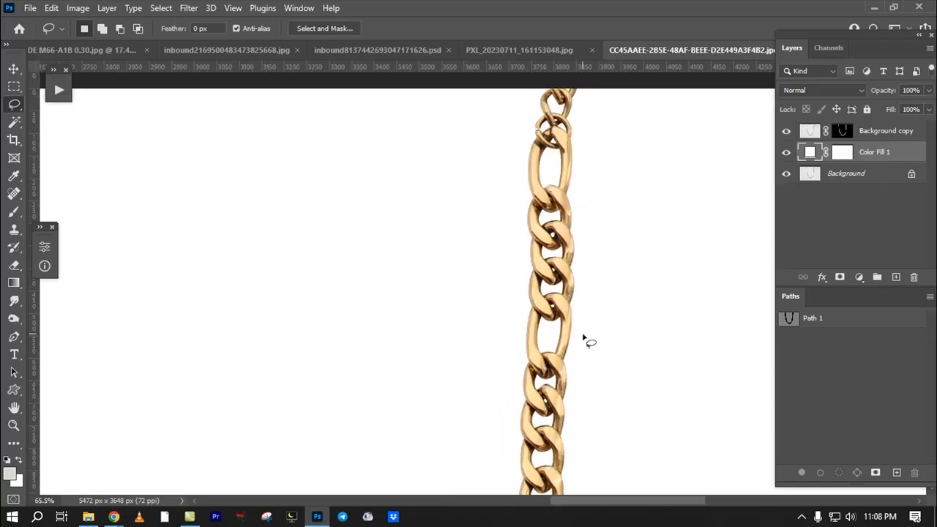
{"action": "left_click_drag", "start_coordinate": [522, 368], "coordinate": [543, 127]}
{"action": "left_click_drag", "start_coordinate": [542, 247], "coordinate": [469, 249]}
{"action": "left_click_drag", "start_coordinate": [556, 159], "coordinate": [586, 73]}
{"action": "left_click_drag", "start_coordinate": [478, 321], "coordinate": [505, 323]}
{"action": "left_click_drag", "start_coordinate": [456, 251], "coordinate": [468, 473]}
{"action": "left_click_drag", "start_coordinate": [379, 239], "coordinate": [406, 239]}
{"action": "scroll", "coordinate": [380, 203], "scroll_direction": "up", "scroll_amount": 3}
{"action": "left_click_drag", "start_coordinate": [368, 165], "coordinate": [425, 228]}
{"action": "left_click_drag", "start_coordinate": [420, 115], "coordinate": [487, 421]}
{"action": "left_click_drag", "start_coordinate": [472, 487], "coordinate": [543, 324]}
{"action": "left_click_drag", "start_coordinate": [409, 270], "coordinate": [435, 286]}
{"action": "left_click_drag", "start_coordinate": [418, 224], "coordinate": [433, 485]}
{"action": "left_click_drag", "start_coordinate": [444, 245], "coordinate": [249, 337]}
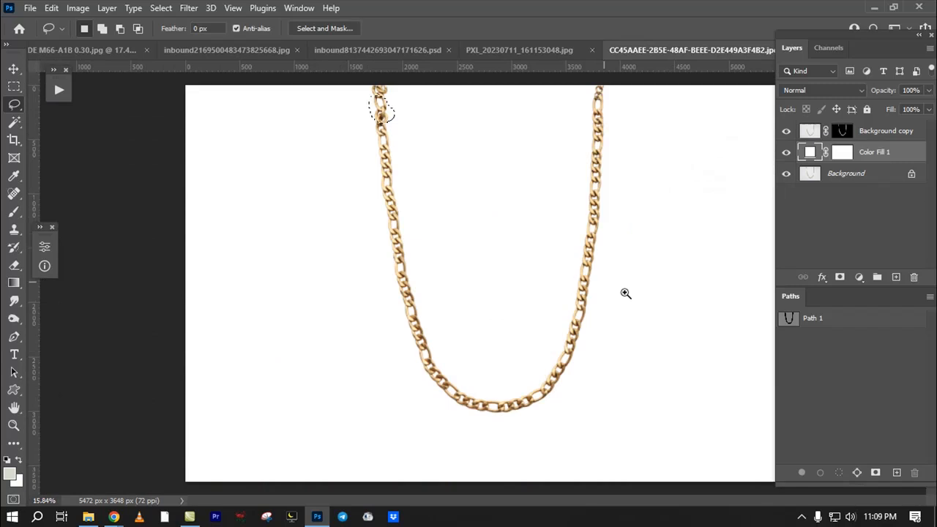
Step: Inspect both sides and the upper-left end links of the cut-out necklace, and select the Background copy layer
{"action": "scroll", "coordinate": [622, 281], "scroll_direction": "up", "scroll_amount": 3}
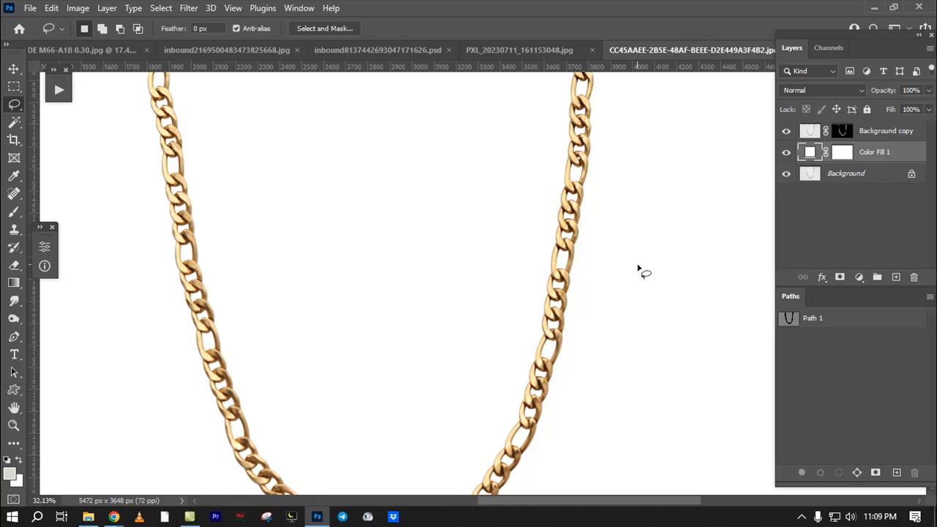
{"action": "left_click_drag", "start_coordinate": [582, 313], "coordinate": [588, 191]}
{"action": "left_click_drag", "start_coordinate": [424, 430], "coordinate": [539, 431]}
{"action": "mouse_move", "coordinate": [391, 251]}
{"action": "left_mouse_down"}
{"action": "mouse_move", "coordinate": [403, 271]}
{"action": "mouse_move", "coordinate": [600, 279]}
{"action": "left_mouse_up"}
{"action": "left_click_drag", "start_coordinate": [584, 285], "coordinate": [617, 329]}
{"action": "left_click_drag", "start_coordinate": [567, 402], "coordinate": [481, 522]}
{"action": "mouse_move", "coordinate": [637, 95]}
{"action": "left_mouse_down"}
{"action": "mouse_move", "coordinate": [596, 333]}
{"action": "mouse_move", "coordinate": [728, 336]}
{"action": "left_mouse_up"}
{"action": "left_click_drag", "start_coordinate": [332, 241], "coordinate": [391, 322]}
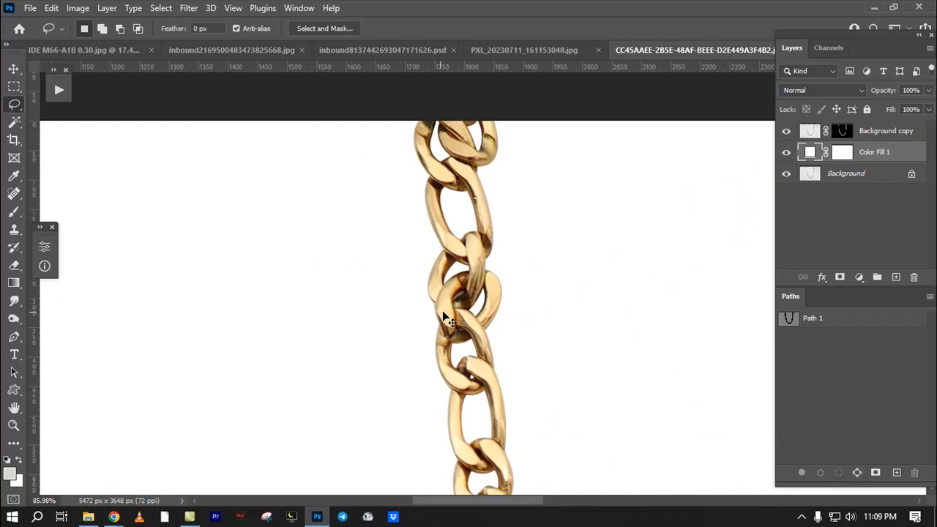
{"action": "left_click_drag", "start_coordinate": [478, 289], "coordinate": [515, 310]}
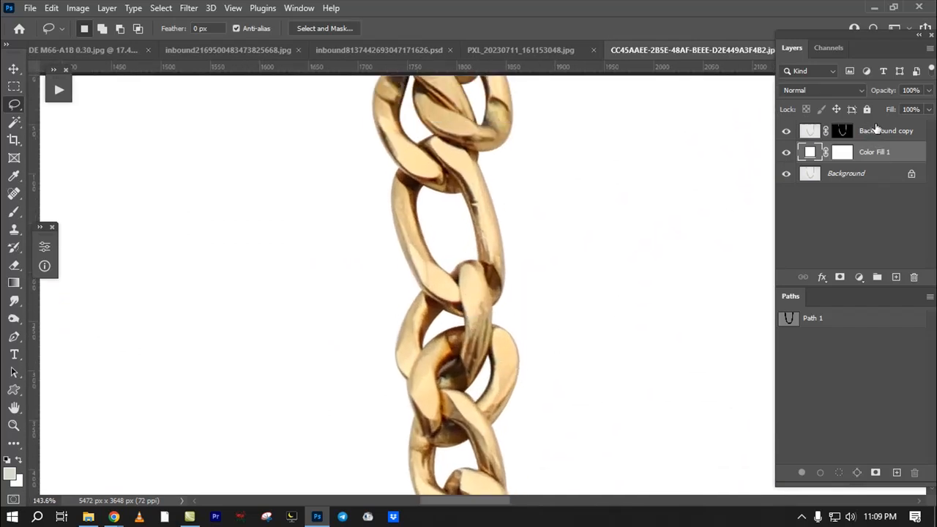
{"action": "left_click", "coordinate": [877, 136]}
{"action": "scroll", "coordinate": [506, 314], "scroll_direction": "up", "scroll_amount": 3}
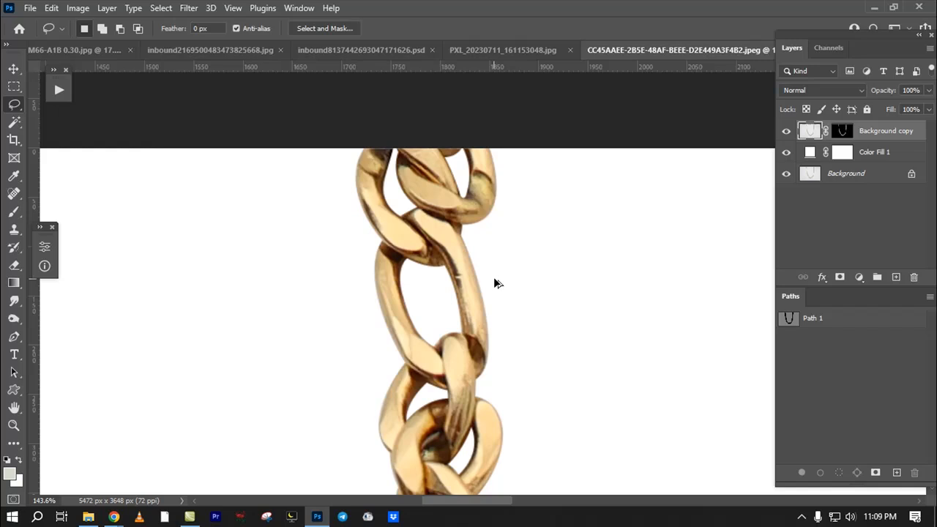
Step: Stamp the visible layers into a new top layer and apply Oil Paint with Stylization 2.0, Cleanliness 2.0, Scale 10.0 and Bristle Detail 10.0
{"action": "key", "text": "ctrl+j"}
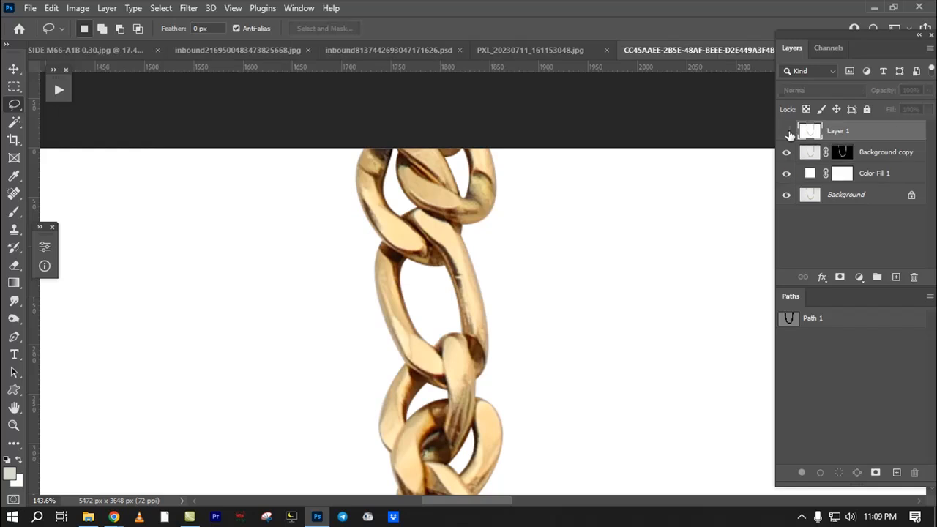
{"action": "left_click_drag", "start_coordinate": [479, 229], "coordinate": [502, 300]}
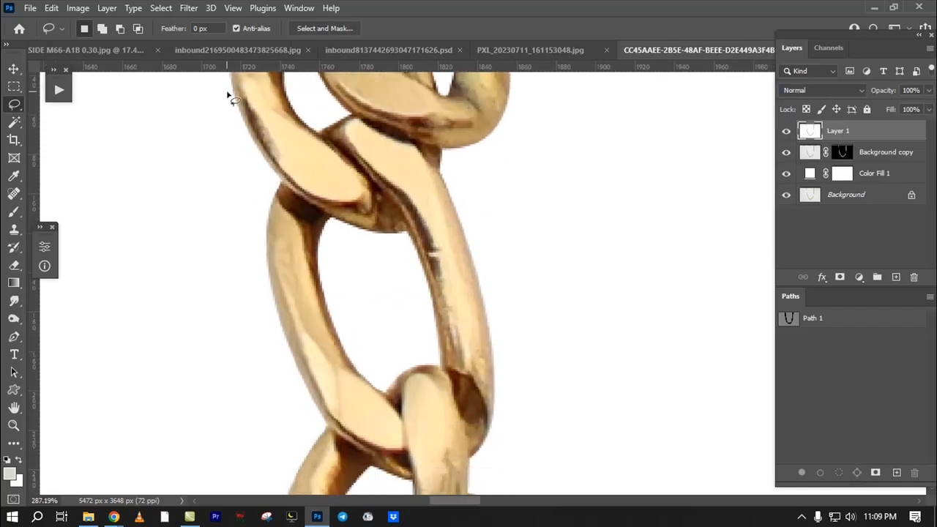
{"action": "left_click", "coordinate": [192, 8]}
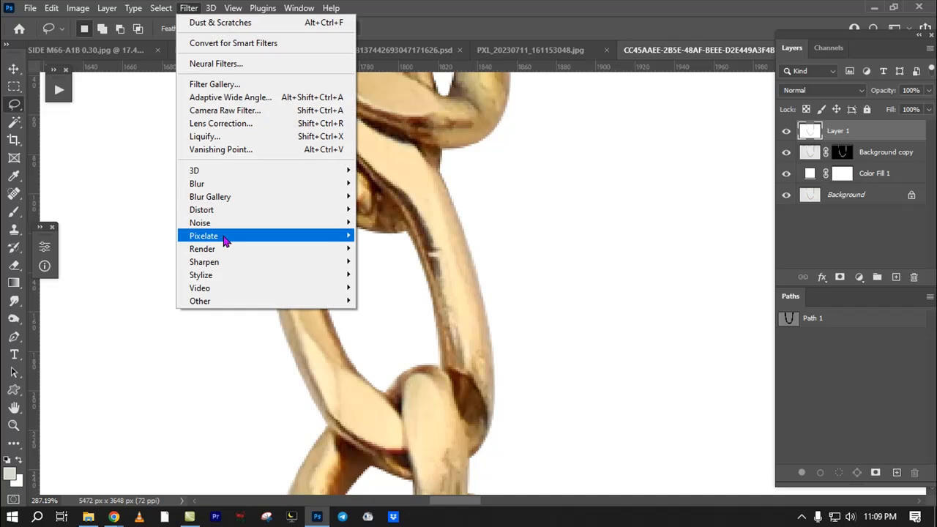
{"action": "mouse_move", "coordinate": [219, 222]}
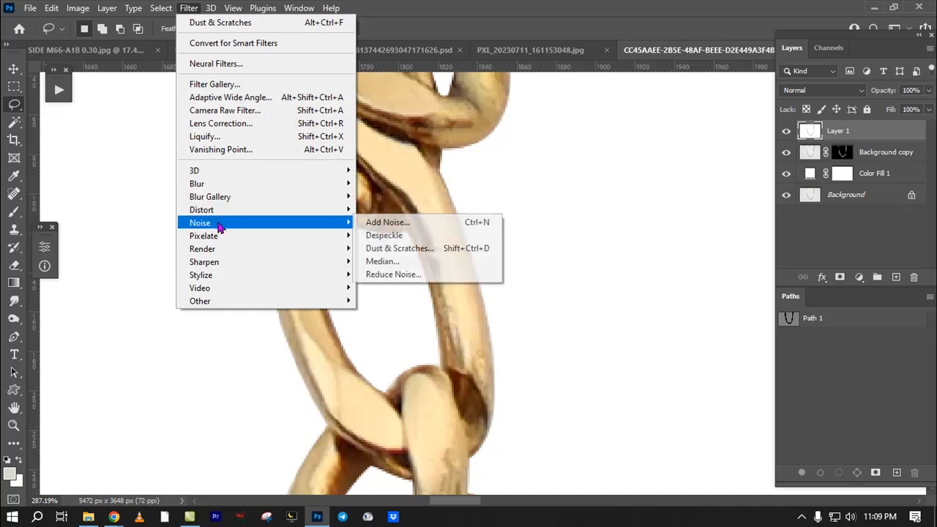
{"action": "mouse_move", "coordinate": [218, 280]}
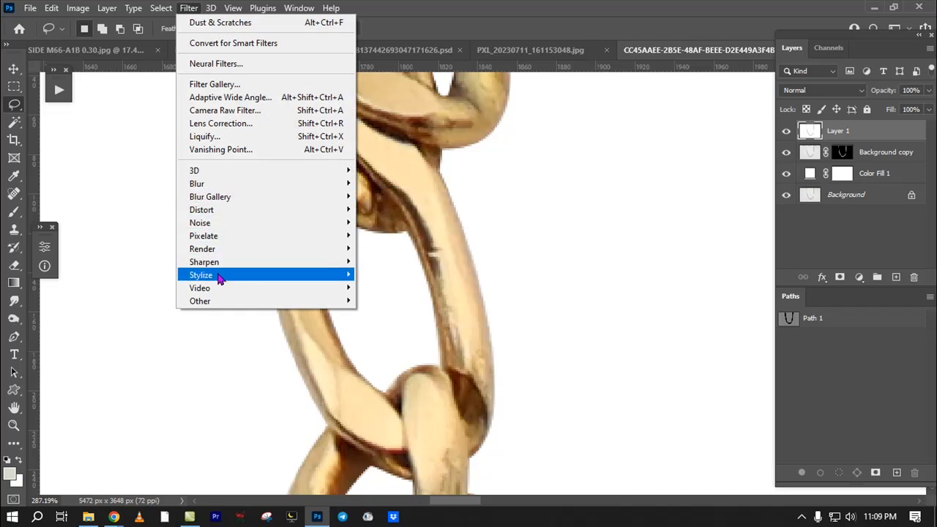
{"action": "left_click", "coordinate": [401, 328]}
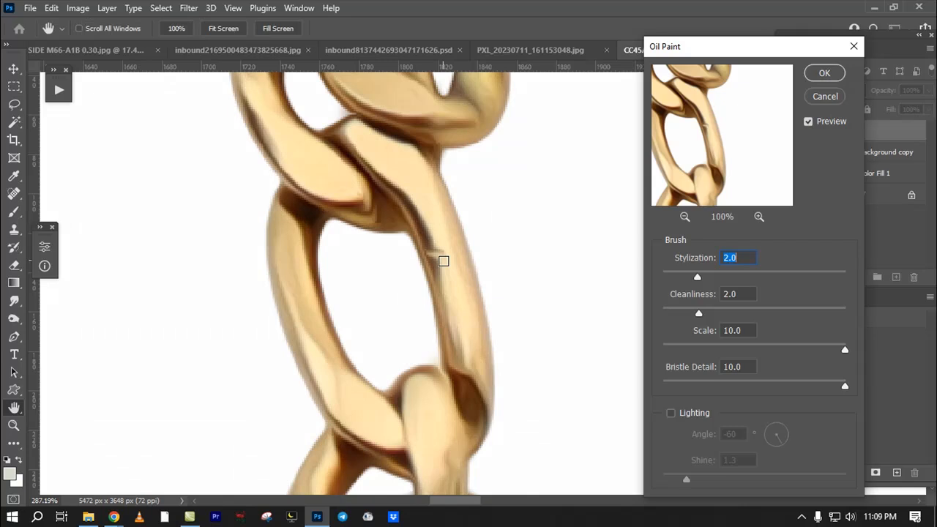
{"action": "mouse_move", "coordinate": [423, 324]}
{"action": "left_mouse_down"}
{"action": "mouse_move", "coordinate": [446, 308]}
{"action": "mouse_move", "coordinate": [444, 159]}
{"action": "left_mouse_up"}
{"action": "left_click_drag", "start_coordinate": [476, 293], "coordinate": [462, 148]}
{"action": "left_click_drag", "start_coordinate": [505, 432], "coordinate": [490, 244]}
{"action": "left_click_drag", "start_coordinate": [486, 293], "coordinate": [473, 197]}
{"action": "left_click", "coordinate": [809, 122]}
{"action": "left_click", "coordinate": [810, 122]}
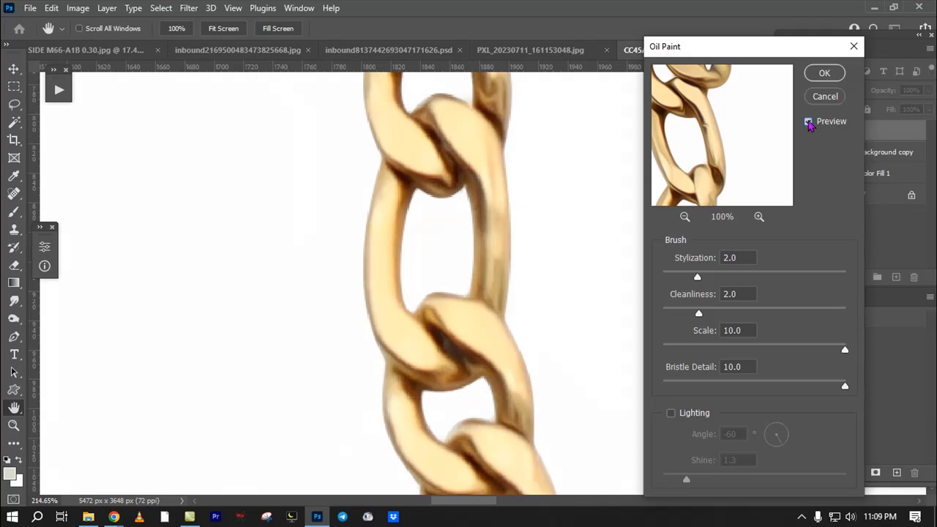
{"action": "left_click", "coordinate": [824, 74]}
Step: Apply the Sharpen filter to Layer 1's oil-painted chain
{"action": "left_click_drag", "start_coordinate": [457, 304], "coordinate": [353, 197]}
{"action": "left_click", "coordinate": [188, 8]}
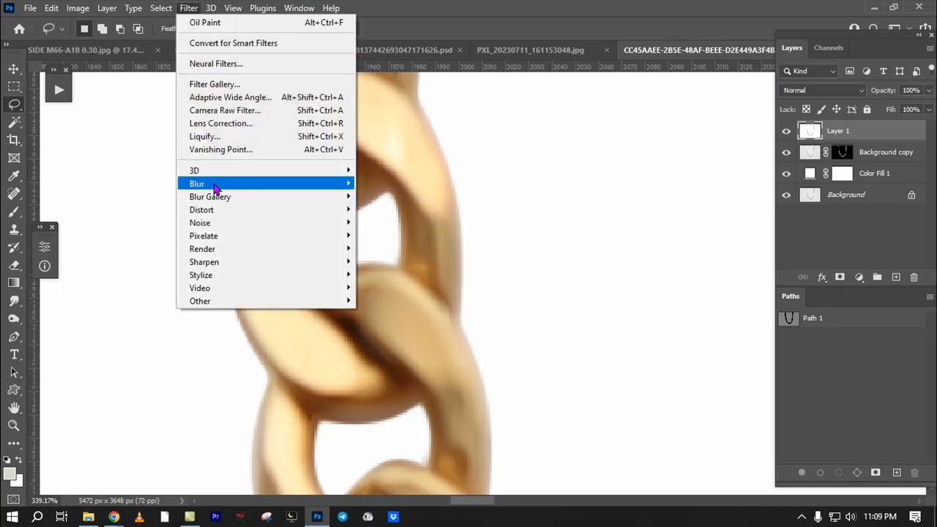
{"action": "mouse_move", "coordinate": [211, 265]}
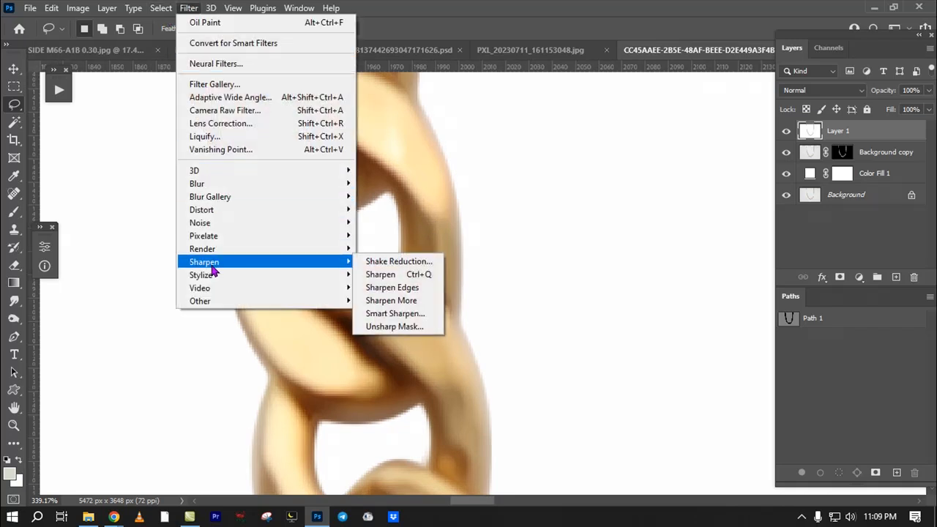
{"action": "left_click", "coordinate": [400, 275]}
{"action": "left_click_drag", "start_coordinate": [389, 200], "coordinate": [420, 252]}
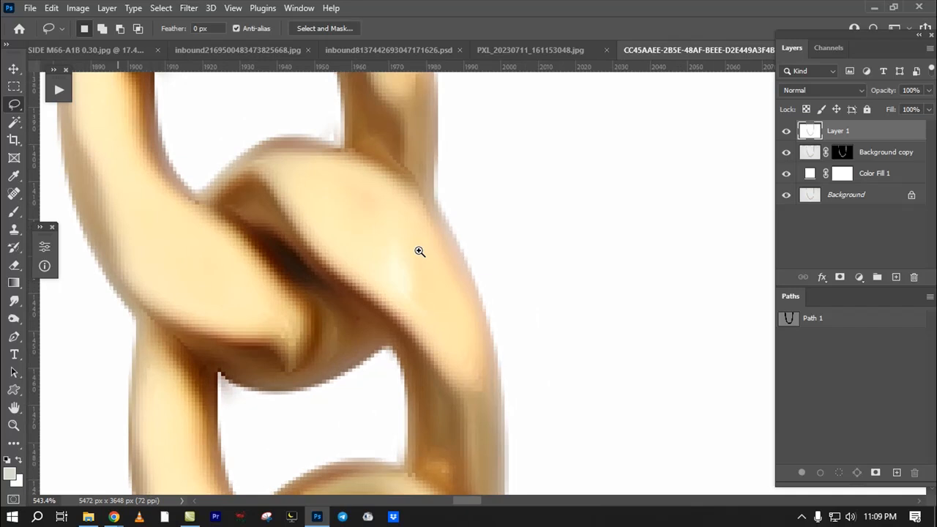
Step: Examine the smoothed and sharpened chain links up close along the necklace
{"action": "left_click_drag", "start_coordinate": [400, 200], "coordinate": [228, 245]}
{"action": "left_click_drag", "start_coordinate": [413, 446], "coordinate": [241, 110]}
{"action": "left_click_drag", "start_coordinate": [586, 319], "coordinate": [644, 344]}
{"action": "left_click_drag", "start_coordinate": [554, 351], "coordinate": [368, 360]}
{"action": "left_click_drag", "start_coordinate": [468, 310], "coordinate": [435, 310]}
{"action": "left_click_drag", "start_coordinate": [485, 262], "coordinate": [462, 398]}
{"action": "left_click_drag", "start_coordinate": [492, 302], "coordinate": [473, 380]}
{"action": "left_click_drag", "start_coordinate": [524, 191], "coordinate": [495, 447]}
{"action": "left_click_drag", "start_coordinate": [549, 213], "coordinate": [432, 256]}
Step: Add a new layer above Color Fill 1, fill the Path 1 selection with black on it, and deselect
{"action": "key", "text": "ctrl+0"}
{"action": "left_click", "coordinate": [788, 325], "text": "ctrl"}
{"action": "left_click", "coordinate": [872, 173]}
{"action": "left_click", "coordinate": [896, 277]}
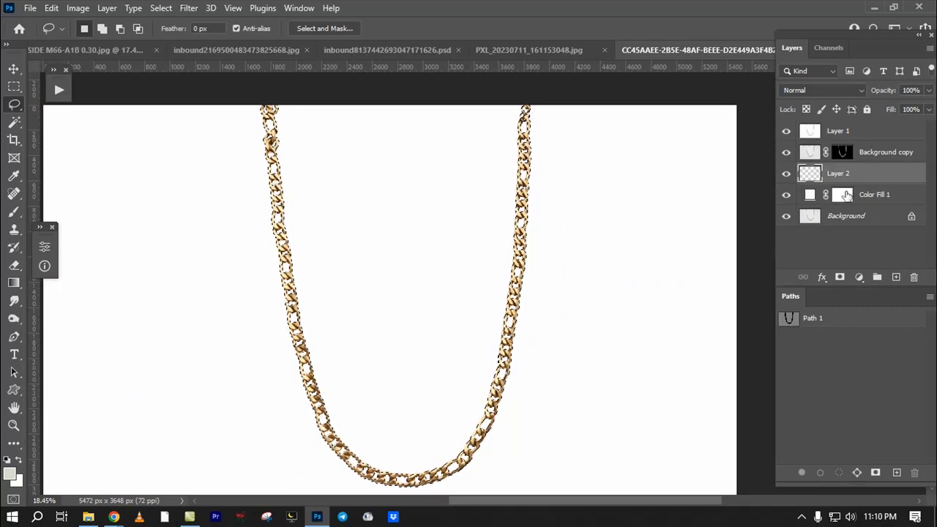
{"action": "left_click", "coordinate": [7, 459]}
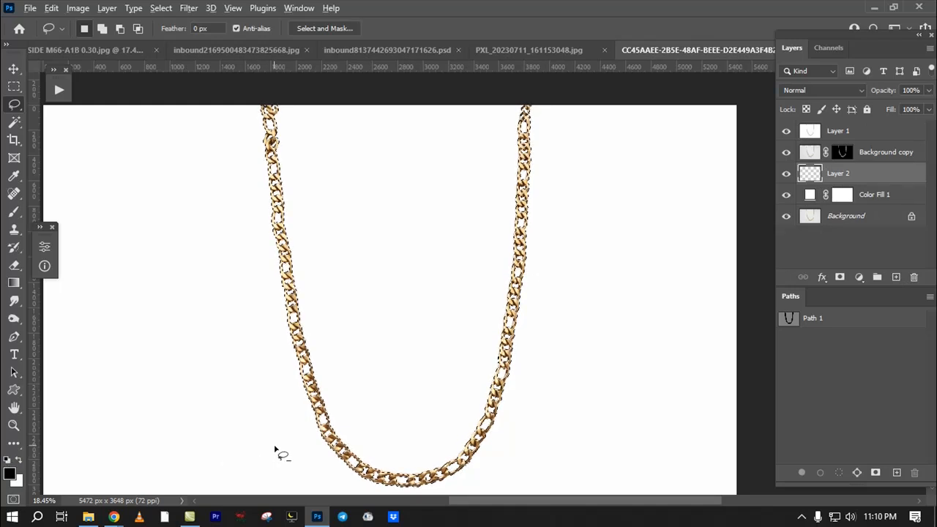
{"action": "key", "text": "ctrl+d"}
{"action": "key", "text": "ctrl+f"}
{"action": "key", "text": "Escape"}
{"action": "scroll", "coordinate": [534, 289], "scroll_direction": "up", "scroll_amount": 1}
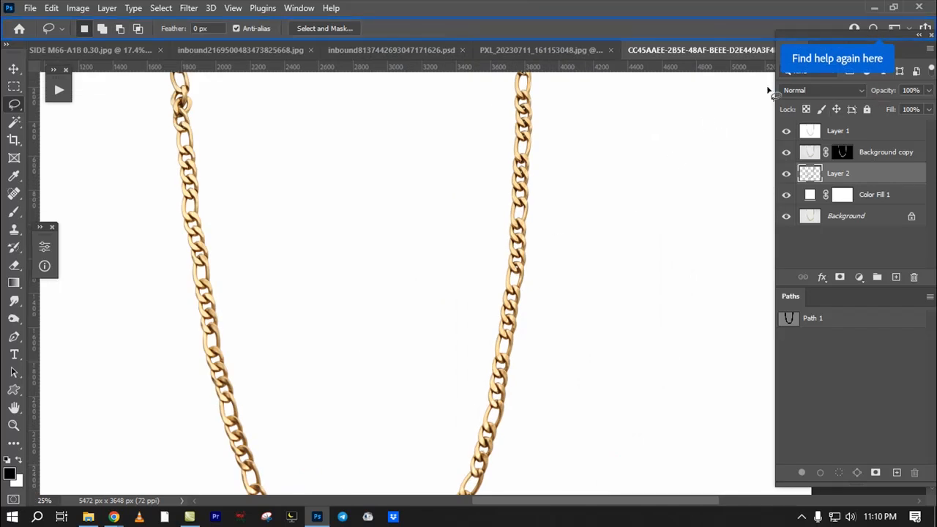
Step: Try to shift the black silhouette on Layer 2 sideways with Free Transform
{"action": "key", "text": "p"}
{"action": "scroll", "coordinate": [513, 163], "scroll_direction": "up", "scroll_amount": 1}
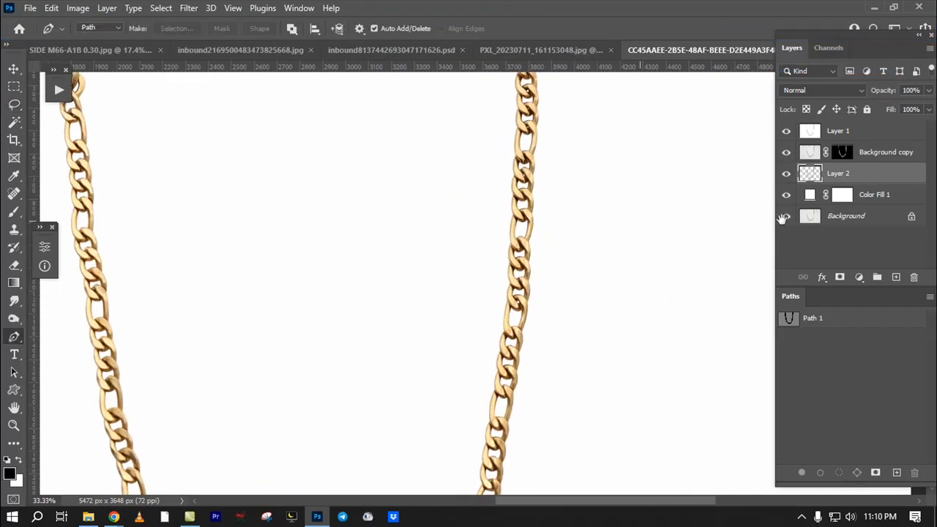
{"action": "key", "text": "ctrl+t"}
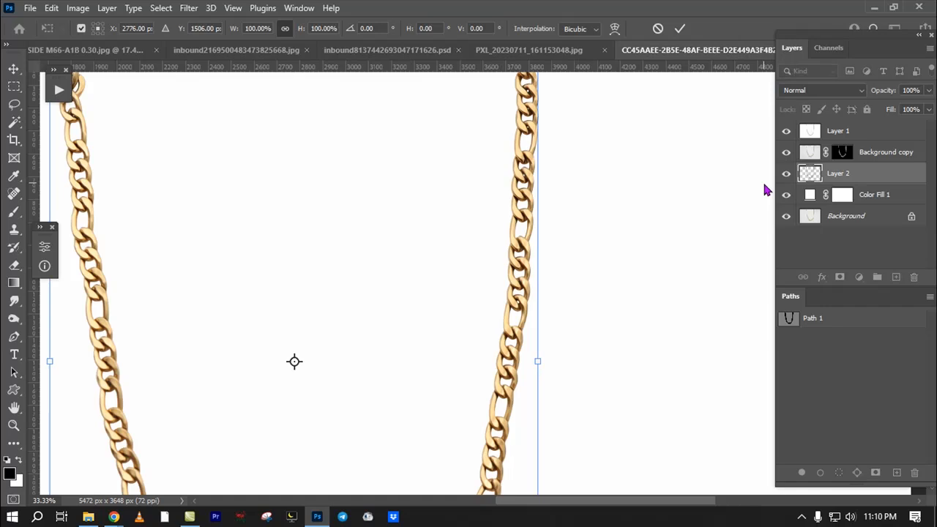
{"action": "key", "text": "Return"}
{"action": "left_click_drag", "start_coordinate": [535, 185], "coordinate": [603, 218]}
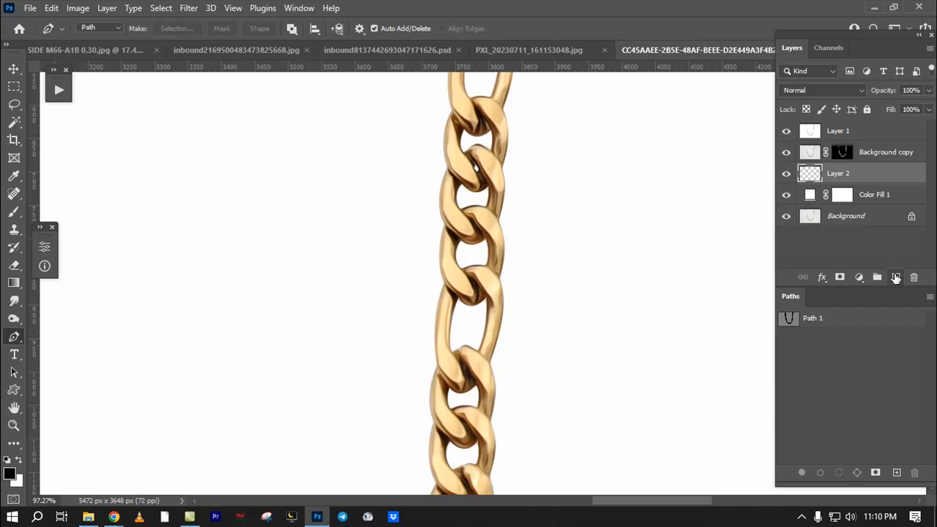
Step: Fill the Path 1 selection with black again on Layer 2 and try nudging the silhouette to the left
{"action": "left_click", "coordinate": [790, 320], "text": "ctrl"}
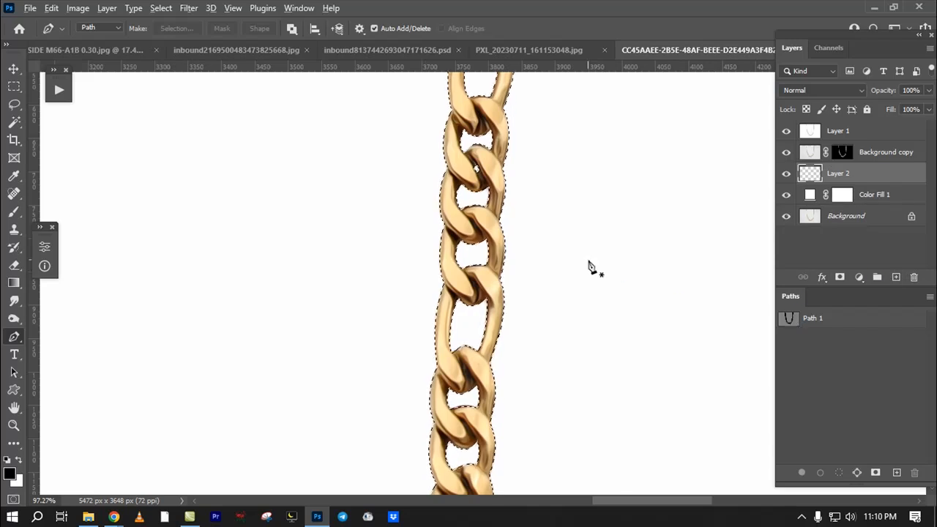
{"action": "key", "text": "ctrl+t"}
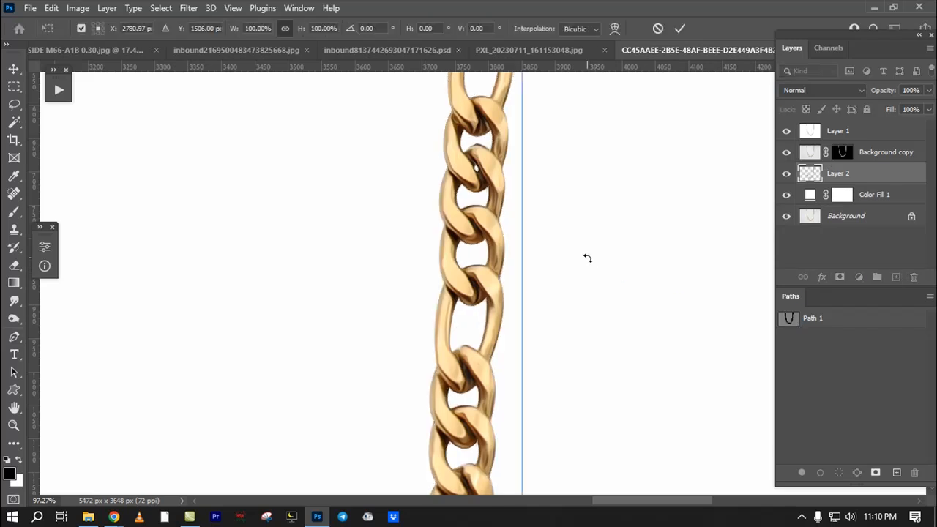
{"action": "key", "text": "Left"}
{"action": "key", "text": "Left"}
{"action": "key", "text": "Return"}
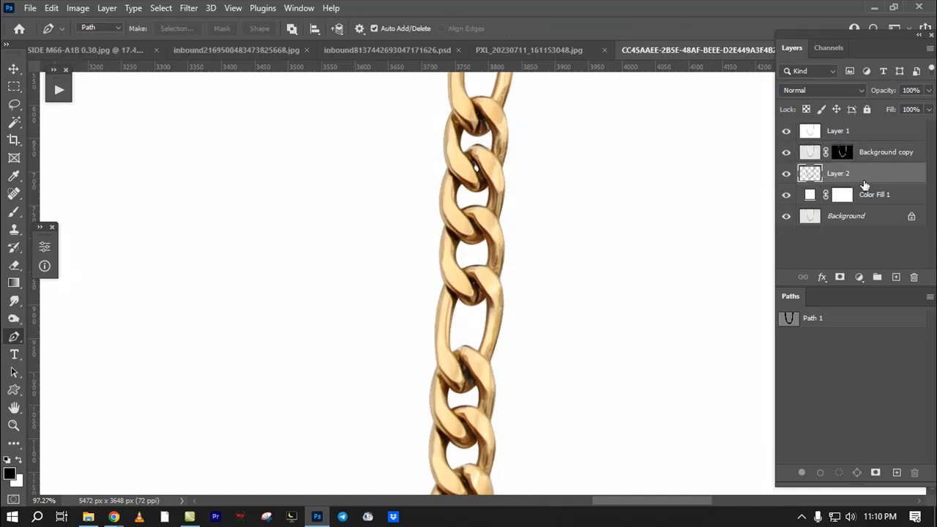
Step: Copy the Background copy layer's mask onto Layer 1
{"action": "left_click", "coordinate": [843, 138]}
{"action": "left_click", "coordinate": [845, 152]}
{"action": "left_click_drag", "start_coordinate": [848, 156], "coordinate": [842, 133]}
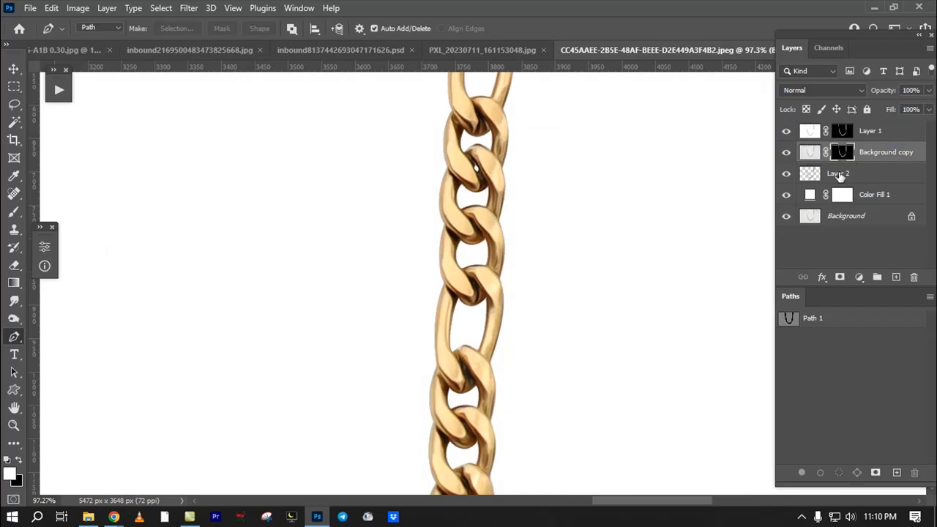
Step: Offset Layer 2's black silhouette to the left of the chain with Free Transform, to about X 2764 px
{"action": "left_click", "coordinate": [840, 176]}
{"action": "key", "text": "ctrl+t"}
{"action": "key", "text": "Left"}
{"action": "key", "text": "Left"}
{"action": "key", "text": "Left"}
{"action": "key", "text": "Left"}
{"action": "key", "text": "Left"}
{"action": "key", "text": "Left"}
{"action": "key", "text": "Left"}
{"action": "key", "text": "Left"}
{"action": "key", "text": "Left"}
{"action": "key", "text": "Left"}
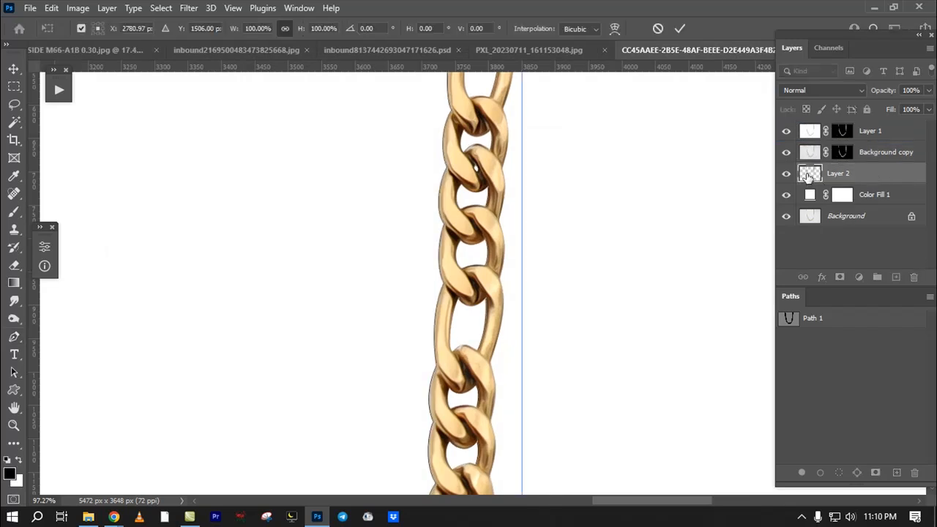
{"action": "key", "text": "Left"}
{"action": "key", "text": "Left"}
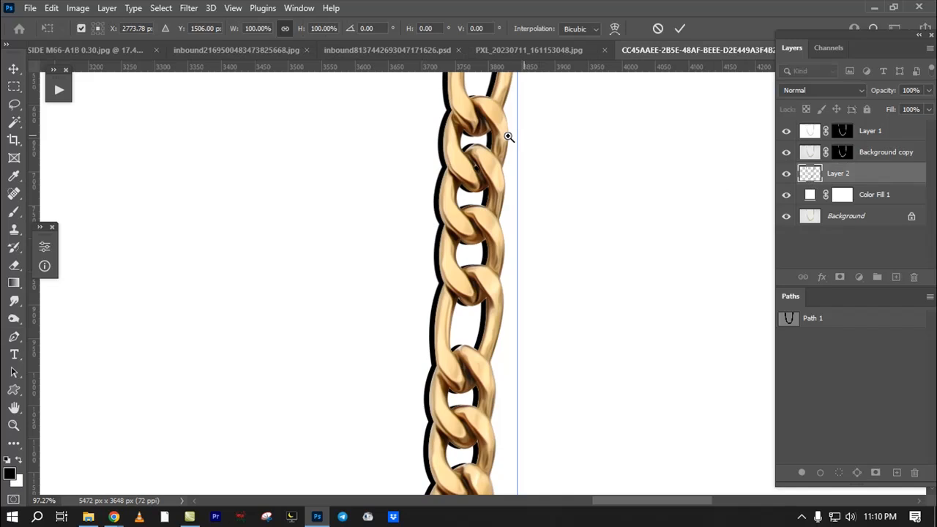
{"action": "scroll", "coordinate": [519, 137], "scroll_direction": "down", "scroll_amount": 6}
{"action": "key", "text": "Left"}
{"action": "key", "text": "Left"}
{"action": "key", "text": "Left"}
{"action": "key", "text": "Return"}
{"action": "key", "text": "p"}
{"action": "scroll", "coordinate": [565, 303], "scroll_direction": "up", "scroll_amount": 3}
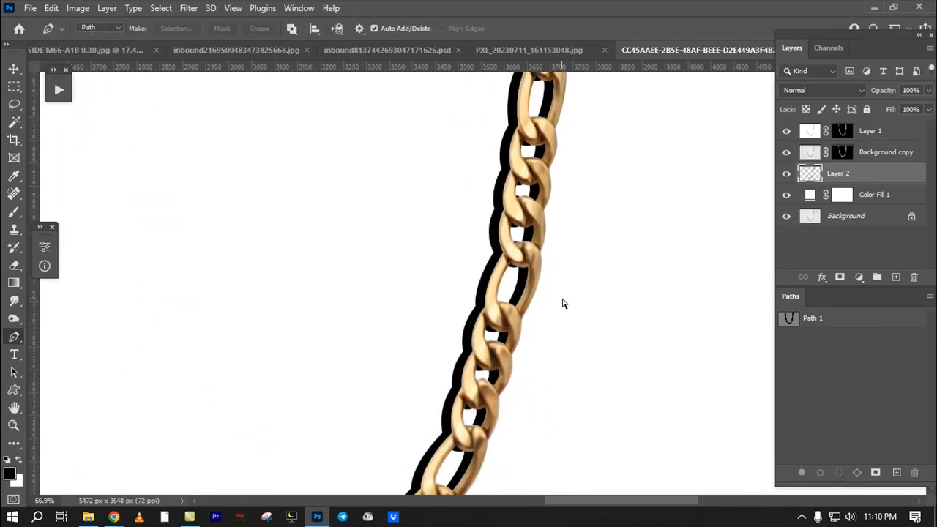
{"action": "key", "text": "ctrl+t"}
{"action": "key", "text": "Right"}
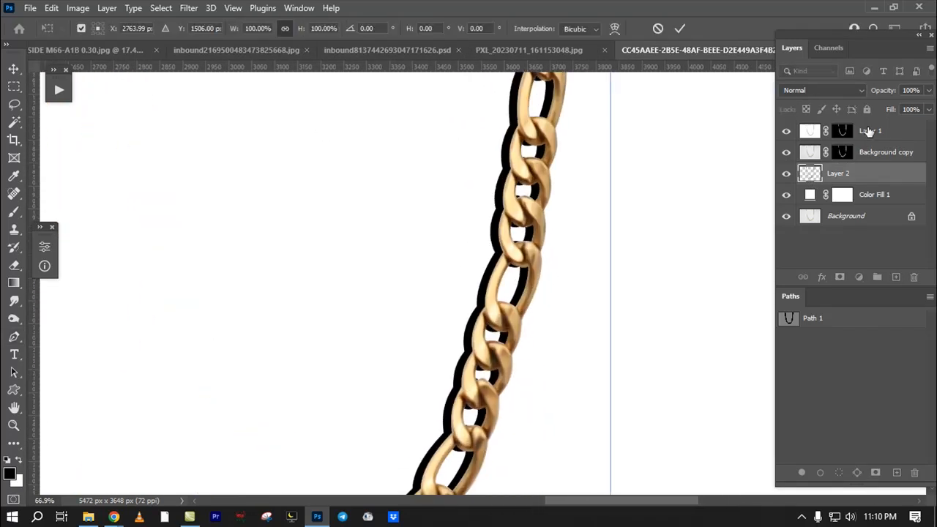
{"action": "key", "text": "Return"}
Step: View Layer 1's mask on its own, return to the image, and toggle Layer 2's visibility to compare the shadow
{"action": "left_click", "coordinate": [845, 132], "text": "alt"}
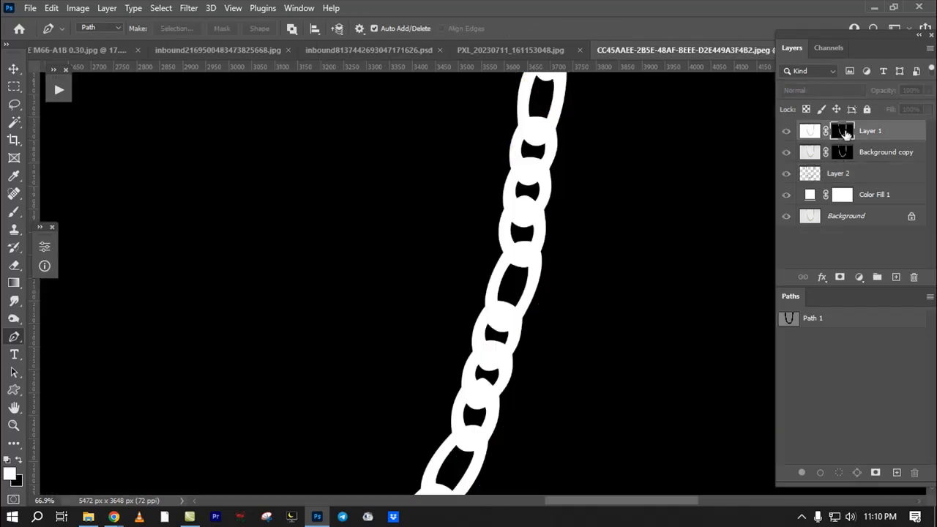
{"action": "left_click", "coordinate": [845, 132], "text": "alt"}
{"action": "left_click", "coordinate": [818, 177]}
{"action": "left_click", "coordinate": [785, 176]}
{"action": "left_click", "coordinate": [786, 175]}
Step: Nudge the black silhouette on Layer 2 slightly back to the right, closer to the chain
{"action": "left_click_drag", "start_coordinate": [515, 365], "coordinate": [539, 286]}
{"action": "key", "text": "ctrl+t"}
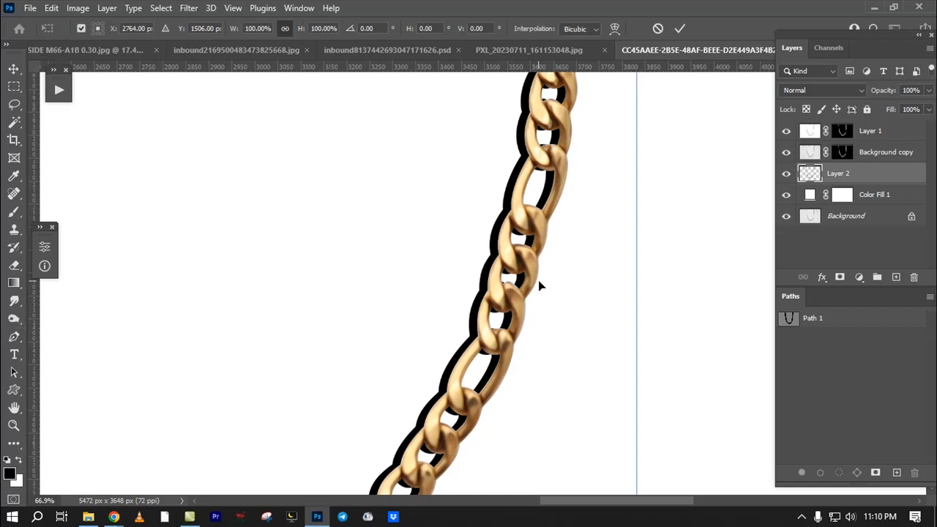
{"action": "key", "text": "Right"}
{"action": "key", "text": "Right"}
{"action": "key", "text": "Return"}
{"action": "key", "text": "p"}
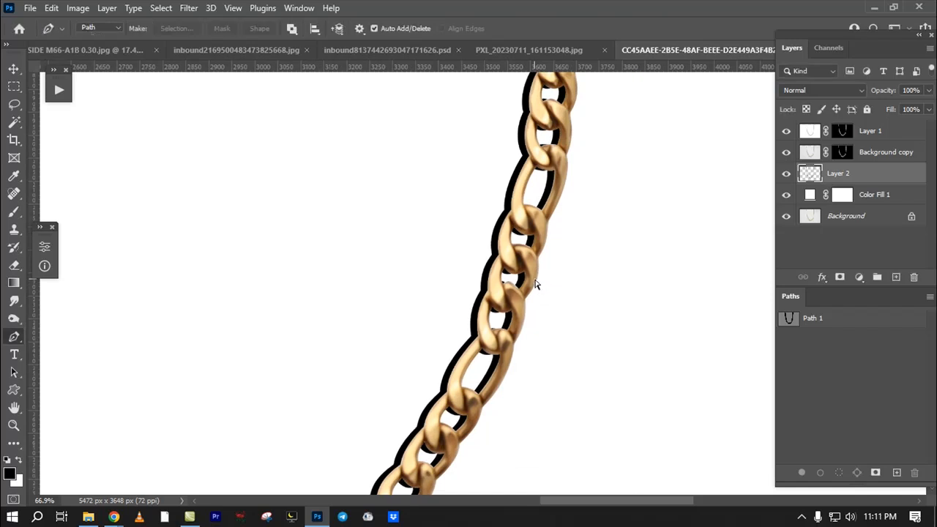
Step: Soften Layer 2's black silhouette with a Gaussian Blur of 10 pixels radius
{"action": "key", "text": "ctrl+alt+f"}
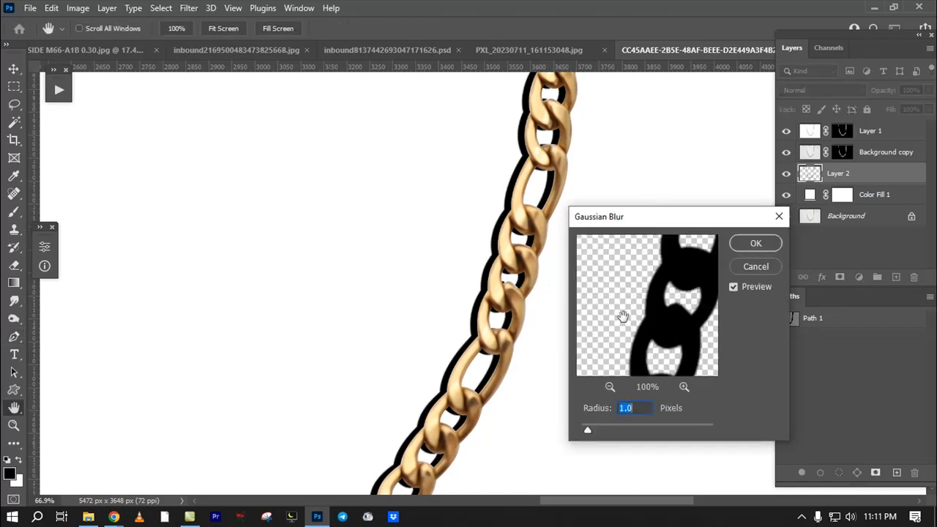
{"action": "type", "text": "10"}
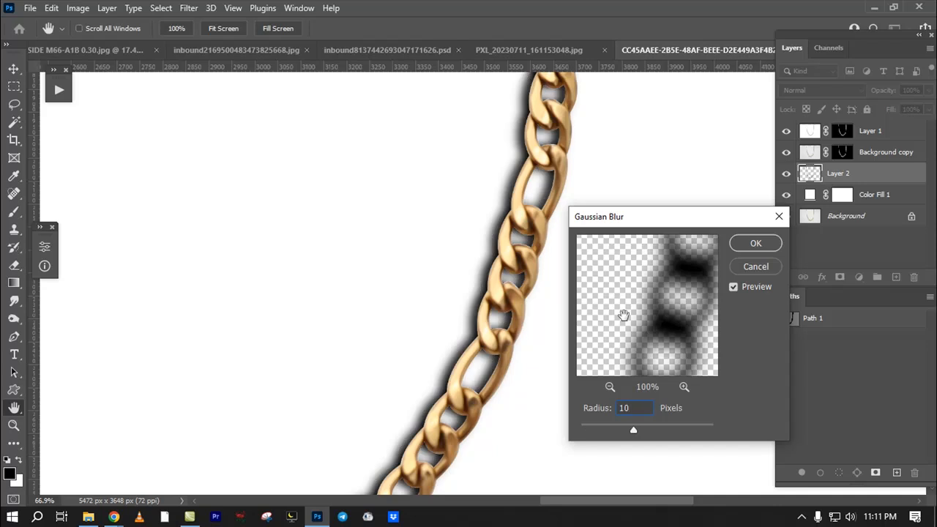
{"action": "key", "text": "Return"}
Step: Reduce Layer 2's opacity to 38% for a lighter shadow behind the necklace
{"action": "left_click_drag", "start_coordinate": [854, 94], "coordinate": [846, 95]}
{"action": "left_click_drag", "start_coordinate": [544, 296], "coordinate": [450, 355]}
{"action": "left_click_drag", "start_coordinate": [454, 355], "coordinate": [445, 479]}
{"action": "left_click_drag", "start_coordinate": [338, 323], "coordinate": [418, 315]}
{"action": "left_click_drag", "start_coordinate": [877, 94], "coordinate": [876, 94]}
Step: Inspect the soft shadow and link surfaces along both sides of the necklace
{"action": "left_click_drag", "start_coordinate": [291, 77], "coordinate": [388, 347]}
{"action": "left_click_drag", "start_coordinate": [404, 298], "coordinate": [352, 339]}
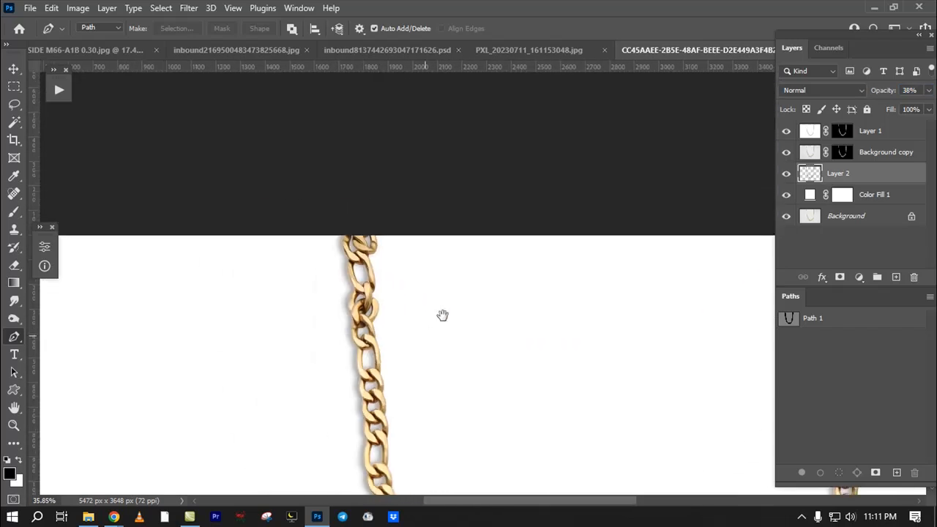
{"action": "left_click_drag", "start_coordinate": [451, 380], "coordinate": [355, 187]}
{"action": "left_click_drag", "start_coordinate": [285, 395], "coordinate": [335, 271]}
{"action": "left_click_drag", "start_coordinate": [335, 285], "coordinate": [377, 304]}
{"action": "left_click_drag", "start_coordinate": [326, 210], "coordinate": [242, 76]}
{"action": "left_click_drag", "start_coordinate": [659, 95], "coordinate": [526, 459]}
{"action": "left_click_drag", "start_coordinate": [548, 171], "coordinate": [593, 410]}
{"action": "left_click_drag", "start_coordinate": [577, 340], "coordinate": [575, 300]}
{"action": "left_click_drag", "start_coordinate": [575, 300], "coordinate": [555, 310]}
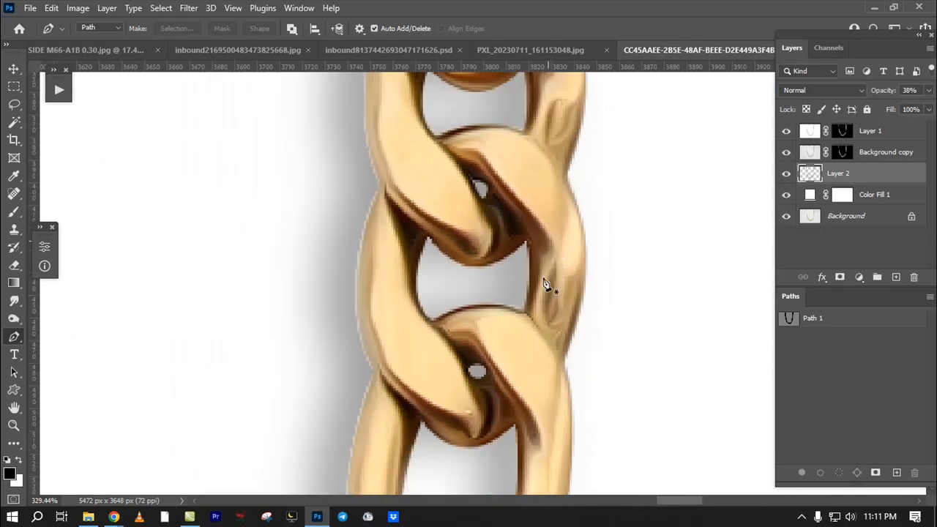
Step: Add an empty layer above Layer 1 and smudge the reflections on the chain's right-hand links with a 13 px brush at 52% strength
{"action": "left_click_drag", "start_coordinate": [585, 179], "coordinate": [559, 313]}
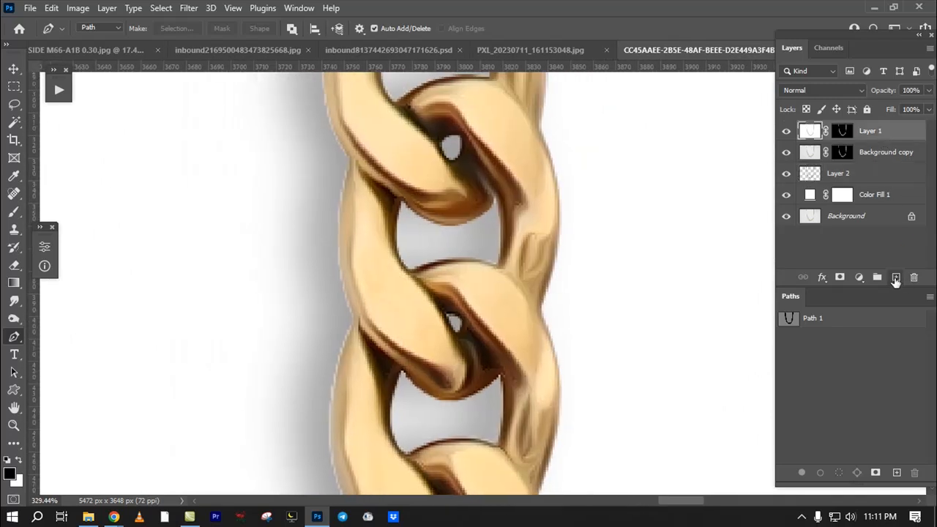
{"action": "left_click", "coordinate": [896, 278]}
{"action": "left_click", "coordinate": [14, 301]}
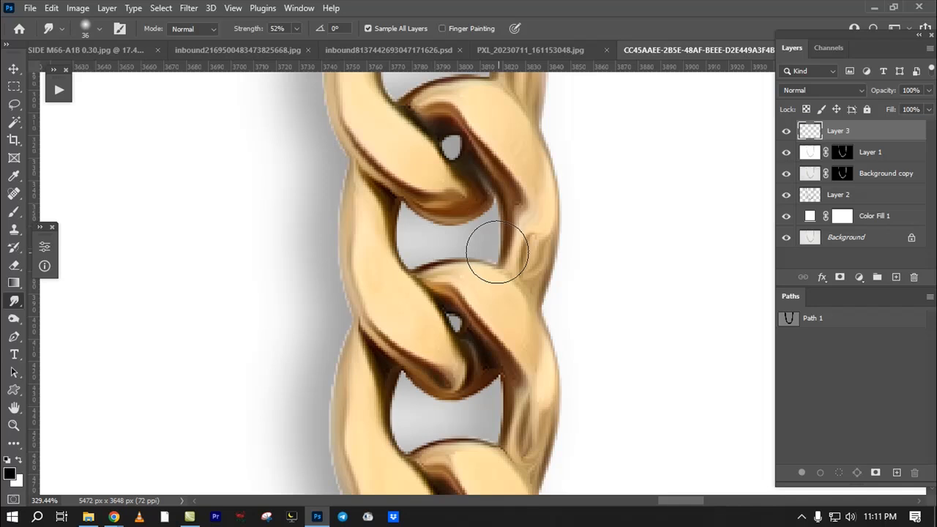
{"action": "left_click_drag", "start_coordinate": [535, 233], "coordinate": [535, 205]}
{"action": "left_click_drag", "start_coordinate": [531, 245], "coordinate": [540, 117]}
{"action": "left_click_drag", "start_coordinate": [546, 304], "coordinate": [545, 237]}
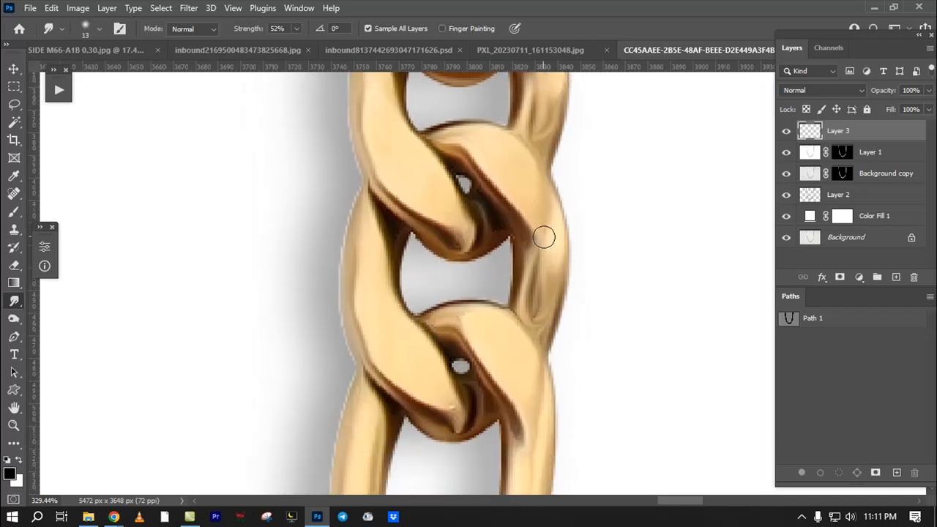
{"action": "left_click_drag", "start_coordinate": [527, 282], "coordinate": [536, 129]}
{"action": "mouse_move", "coordinate": [537, 272]}
{"action": "left_mouse_down"}
{"action": "mouse_move", "coordinate": [538, 299]}
{"action": "mouse_move", "coordinate": [546, 113]}
{"action": "left_mouse_up"}
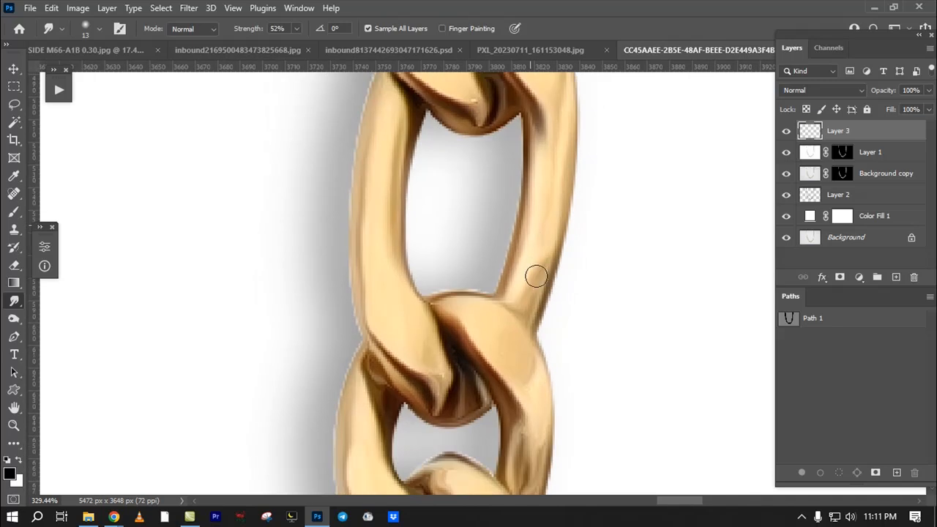
Step: Smudge the streaks below the long oval link smooth, reducing the brush to 10 px for the narrow dark reflections
{"action": "left_click_drag", "start_coordinate": [531, 308], "coordinate": [541, 194]}
{"action": "scroll", "coordinate": [427, 295], "scroll_direction": "up", "scroll_amount": 4}
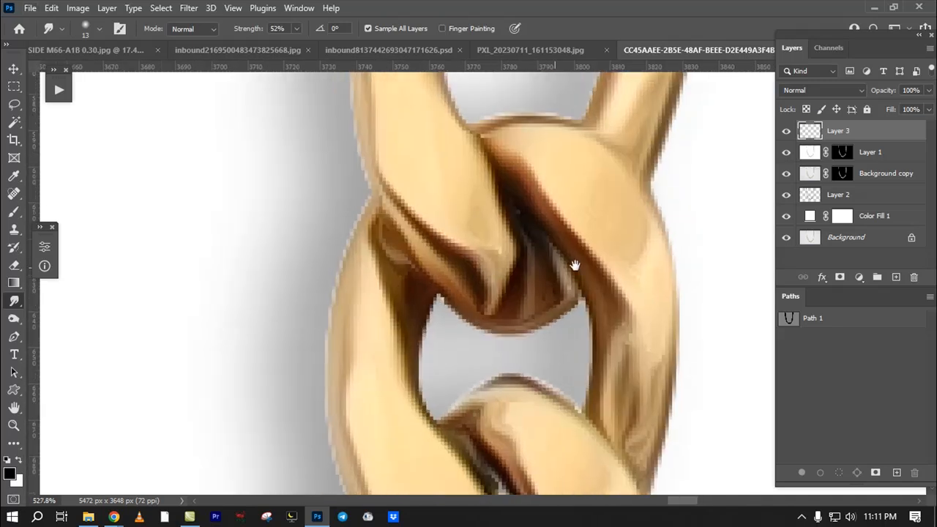
{"action": "left_click_drag", "start_coordinate": [551, 282], "coordinate": [520, 239]}
{"action": "key", "text": "bracketleft"}
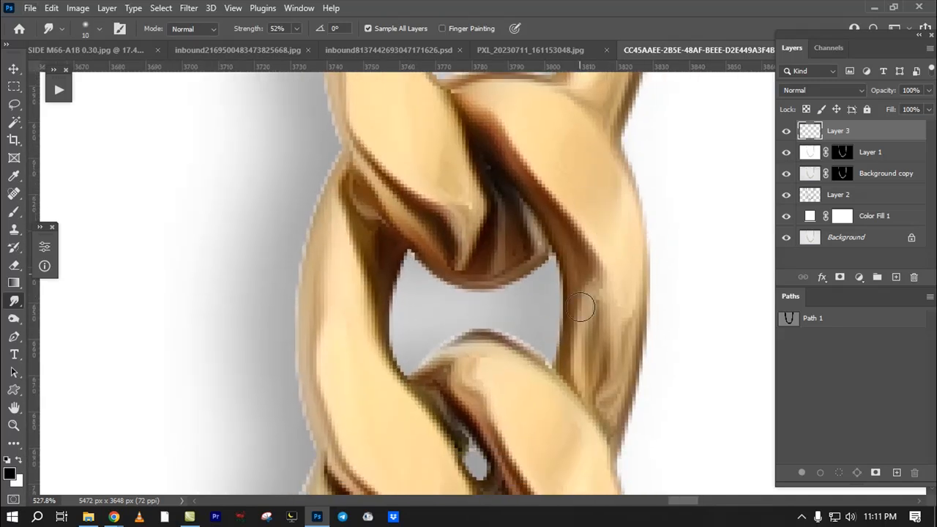
{"action": "left_click_drag", "start_coordinate": [608, 301], "coordinate": [607, 389]}
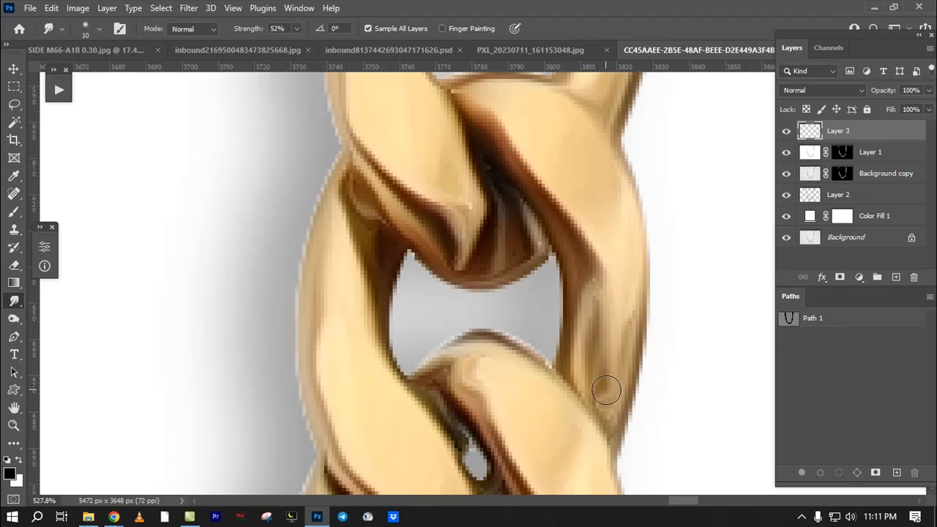
{"action": "mouse_move", "coordinate": [483, 397]}
{"action": "left_mouse_down"}
{"action": "mouse_move", "coordinate": [507, 417]}
{"action": "mouse_move", "coordinate": [489, 176]}
{"action": "left_mouse_up"}
Step: Smudge the outer edges of the small links down to the next long oval link with the 10 px brush
{"action": "scroll", "coordinate": [498, 222], "scroll_direction": "down", "scroll_amount": 6}
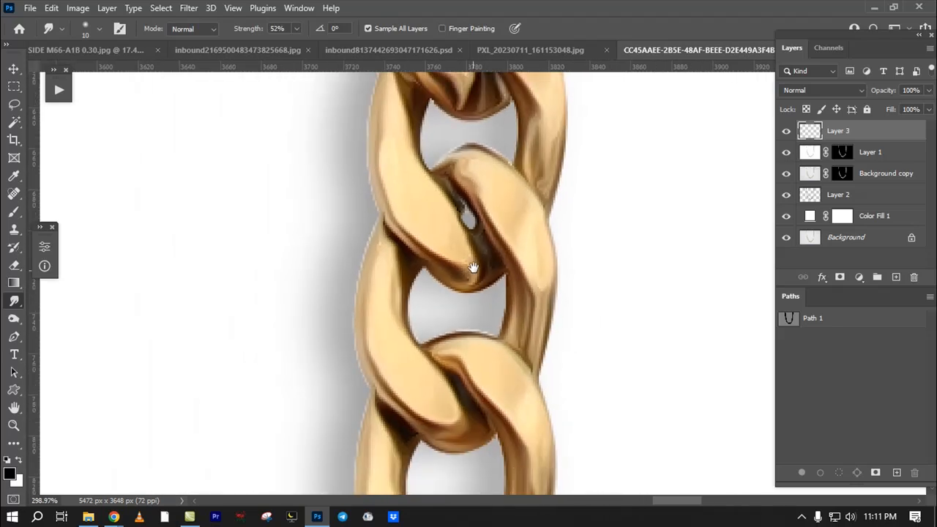
{"action": "scroll", "coordinate": [512, 142], "scroll_direction": "up", "scroll_amount": 5}
{"action": "left_click_drag", "start_coordinate": [552, 296], "coordinate": [548, 253]}
{"action": "left_click_drag", "start_coordinate": [559, 157], "coordinate": [558, 293]}
{"action": "mouse_move", "coordinate": [532, 345]}
{"action": "left_mouse_down"}
{"action": "mouse_move", "coordinate": [535, 241]}
{"action": "mouse_move", "coordinate": [513, 241]}
{"action": "left_mouse_up"}
{"action": "mouse_move", "coordinate": [524, 352]}
{"action": "left_mouse_down"}
{"action": "mouse_move", "coordinate": [532, 176]}
{"action": "mouse_move", "coordinate": [542, 220]}
{"action": "mouse_move", "coordinate": [544, 161]}
{"action": "mouse_move", "coordinate": [542, 234]}
{"action": "left_mouse_up"}
{"action": "left_click_drag", "start_coordinate": [542, 239], "coordinate": [558, 173]}
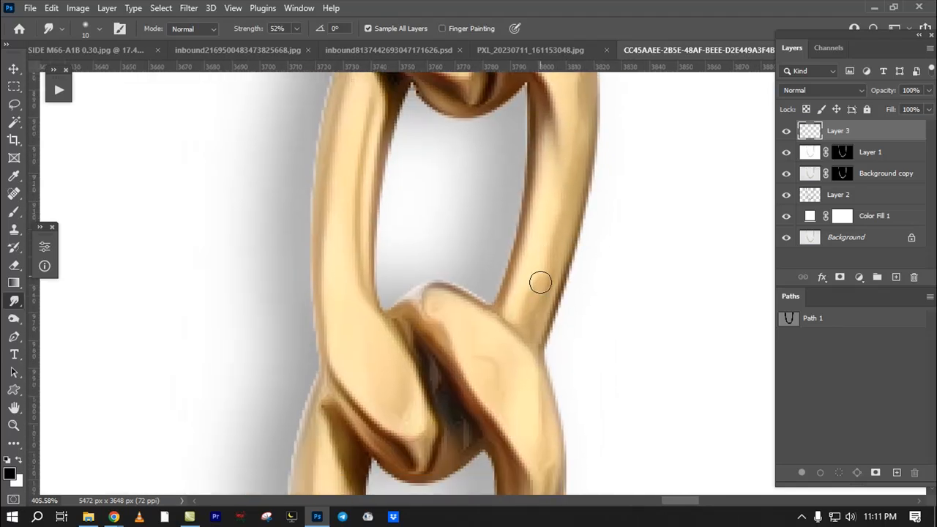
Step: Smooth the reflections on the small links beneath the second long oval link by smudging along their curves
{"action": "left_click_drag", "start_coordinate": [542, 284], "coordinate": [463, 118]}
{"action": "mouse_move", "coordinate": [511, 272]}
{"action": "left_mouse_down"}
{"action": "mouse_move", "coordinate": [483, 292]}
{"action": "mouse_move", "coordinate": [504, 140]}
{"action": "mouse_move", "coordinate": [475, 183]}
{"action": "left_mouse_up"}
{"action": "left_click_drag", "start_coordinate": [475, 196], "coordinate": [475, 93]}
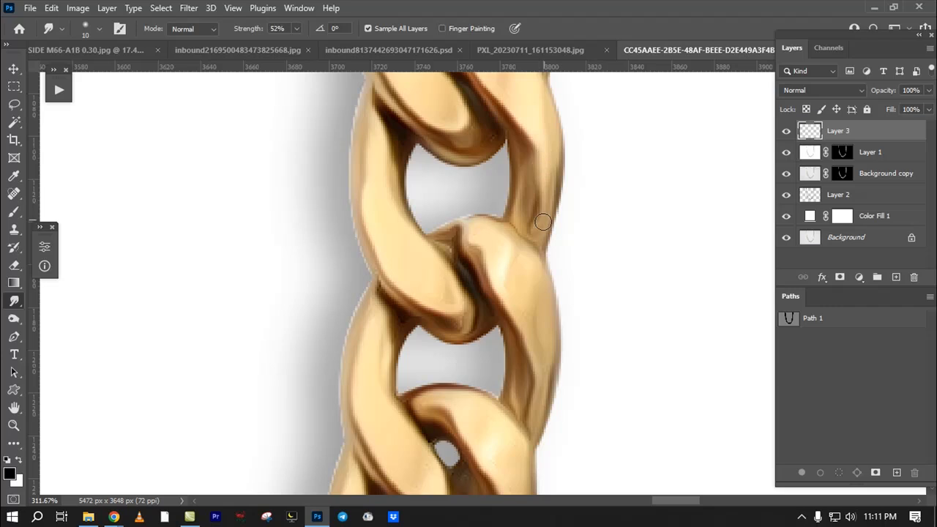
{"action": "mouse_move", "coordinate": [502, 255]}
{"action": "left_mouse_down"}
{"action": "mouse_move", "coordinate": [505, 182]}
{"action": "mouse_move", "coordinate": [519, 232]}
{"action": "left_mouse_up"}
{"action": "left_click_drag", "start_coordinate": [489, 185], "coordinate": [510, 230]}
{"action": "mouse_move", "coordinate": [482, 167]}
{"action": "left_mouse_down"}
{"action": "mouse_move", "coordinate": [520, 249]}
{"action": "mouse_move", "coordinate": [448, 74]}
{"action": "left_mouse_up"}
{"action": "left_click_drag", "start_coordinate": [372, 157], "coordinate": [393, 195]}
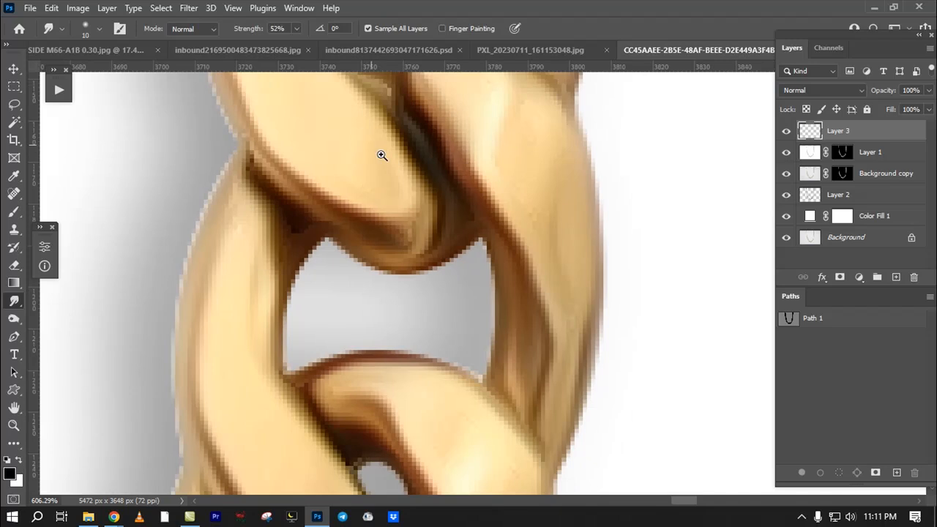
Step: Smudge the highlights on the lower links of the chain's right side with a 14 px brush
{"action": "scroll", "coordinate": [371, 145], "scroll_direction": "down", "scroll_amount": 5}
{"action": "scroll", "coordinate": [359, 262], "scroll_direction": "down", "scroll_amount": 3}
{"action": "scroll", "coordinate": [537, 176], "scroll_direction": "up", "scroll_amount": 4}
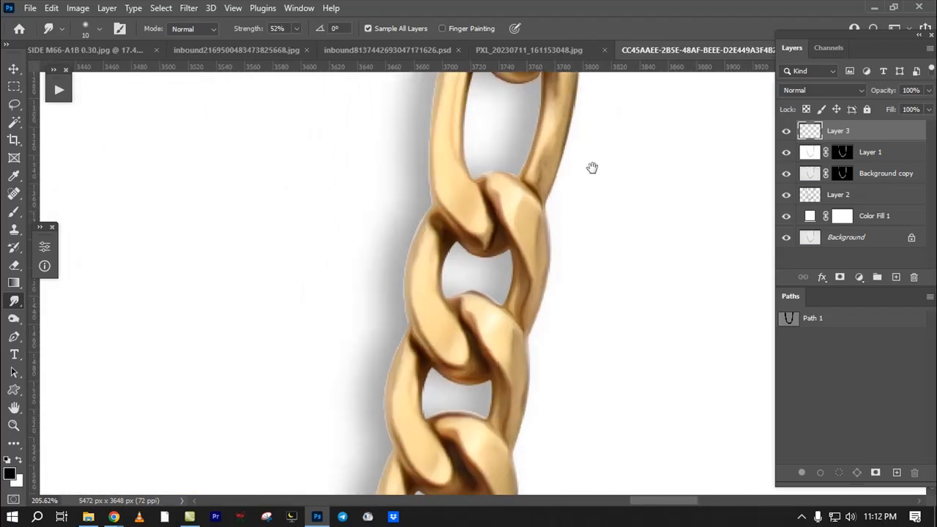
{"action": "scroll", "coordinate": [491, 227], "scroll_direction": "down", "scroll_amount": 3}
{"action": "scroll", "coordinate": [567, 339], "scroll_direction": "up", "scroll_amount": 5}
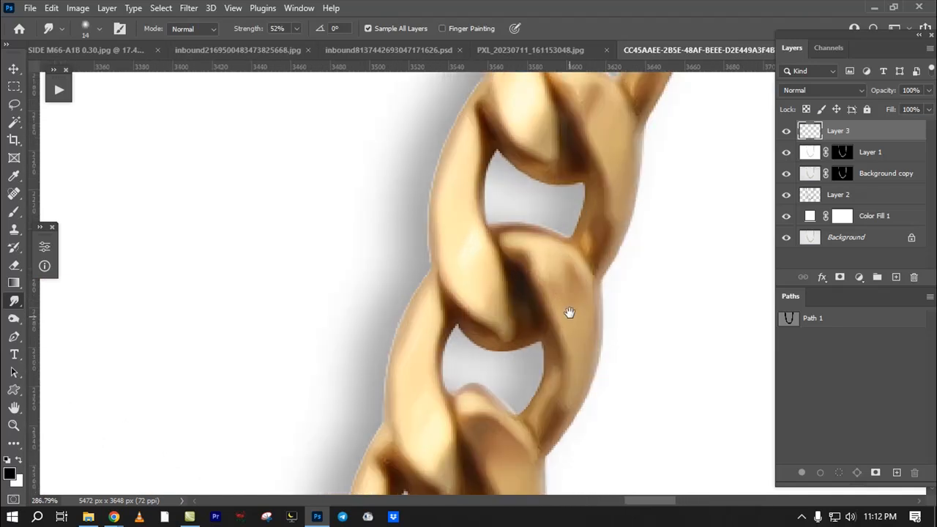
{"action": "scroll", "coordinate": [566, 318], "scroll_direction": "down", "scroll_amount": 2}
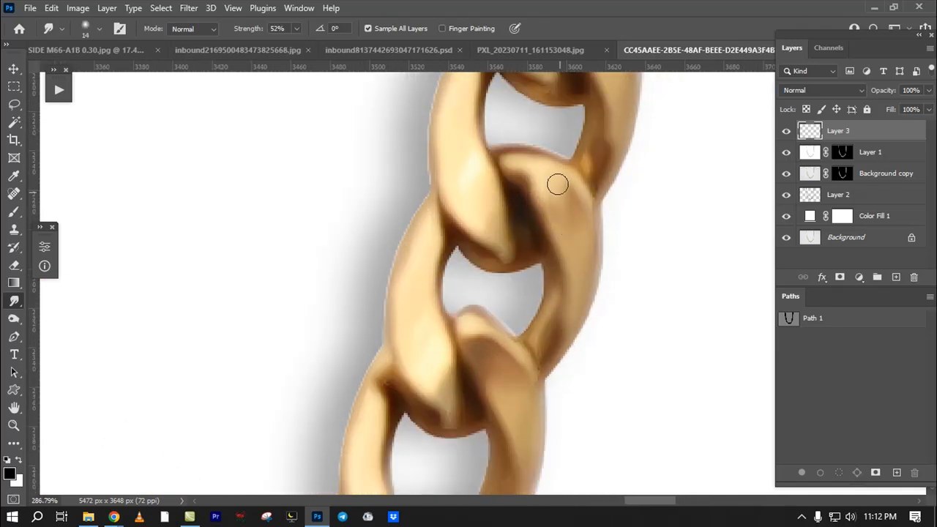
{"action": "scroll", "coordinate": [615, 134], "scroll_direction": "up", "scroll_amount": 4}
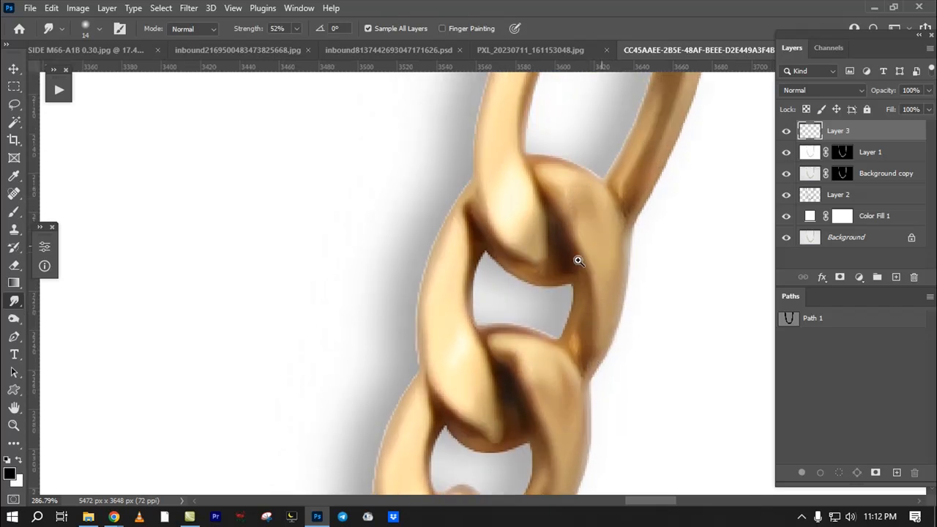
Step: Review the retouched necklace as a whole, checking both sides and the lower curve of the chain
{"action": "scroll", "coordinate": [596, 244], "scroll_direction": "down", "scroll_amount": 8}
{"action": "scroll", "coordinate": [498, 285], "scroll_direction": "down", "scroll_amount": 3}
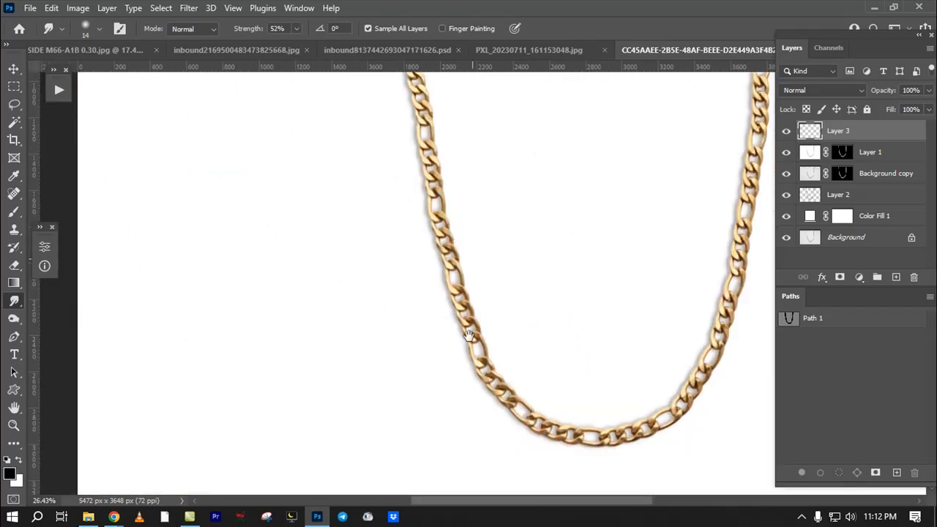
{"action": "scroll", "coordinate": [468, 257], "scroll_direction": "up", "scroll_amount": 4}
{"action": "left_click_drag", "start_coordinate": [439, 298], "coordinate": [452, 488]}
{"action": "scroll", "coordinate": [349, 136], "scroll_direction": "down", "scroll_amount": 3}
{"action": "left_click_drag", "start_coordinate": [286, 170], "coordinate": [233, 88]}
{"action": "scroll", "coordinate": [490, 217], "scroll_direction": "down", "scroll_amount": 3}
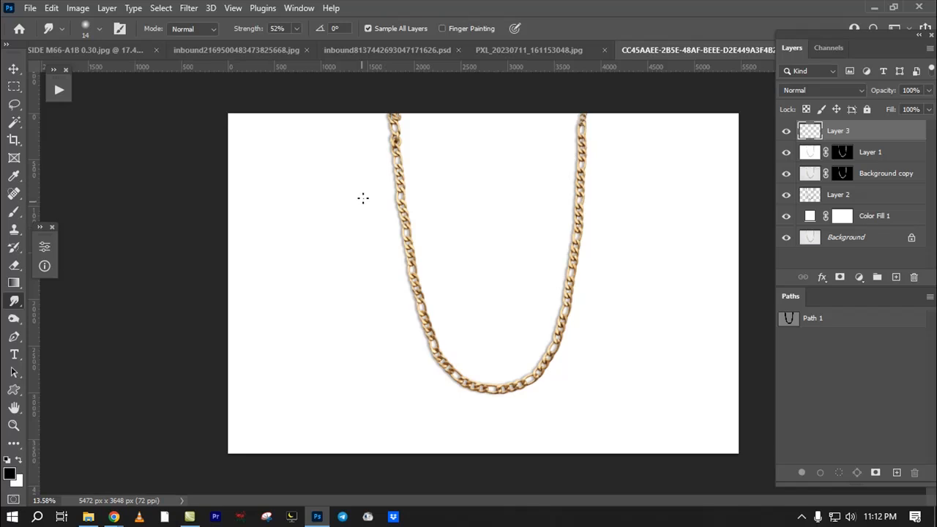
{"action": "left_click_drag", "start_coordinate": [597, 249], "coordinate": [669, 328]}
{"action": "left_click_drag", "start_coordinate": [537, 184], "coordinate": [583, 247]}
Step: Delete every layer from Color Fill 1 up to Layer 3, leaving only the original Background
{"action": "left_click", "coordinate": [898, 220]}
{"action": "left_click", "coordinate": [875, 138], "text": "shift"}
{"action": "left_click_drag", "start_coordinate": [881, 213], "coordinate": [914, 277]}
{"action": "left_click_drag", "start_coordinate": [539, 210], "coordinate": [571, 192]}
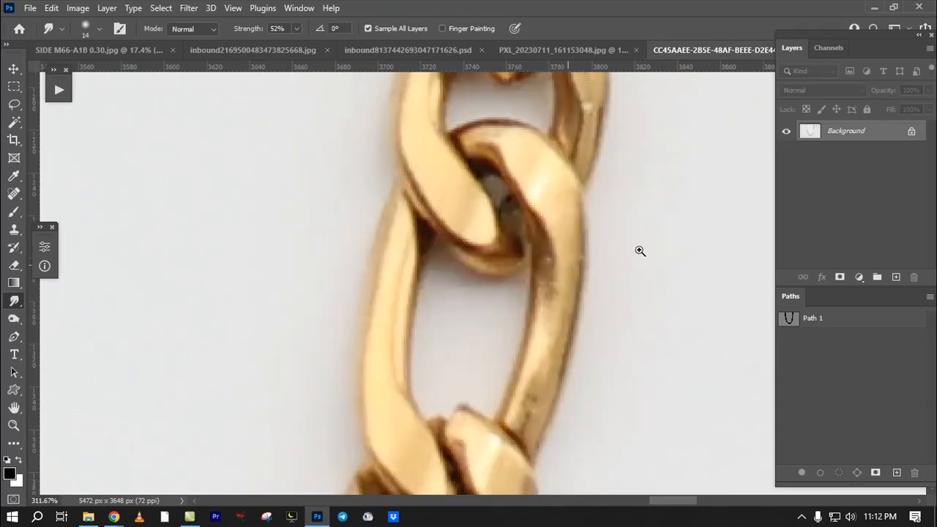
Step: Duplicate the Background layer and mask the copy with a selection loaded from Path 1
{"action": "left_click_drag", "start_coordinate": [864, 131], "coordinate": [897, 276]}
{"action": "left_click", "coordinate": [792, 318], "text": "ctrl"}
{"action": "scroll", "coordinate": [619, 255], "scroll_direction": "down", "scroll_amount": 4}
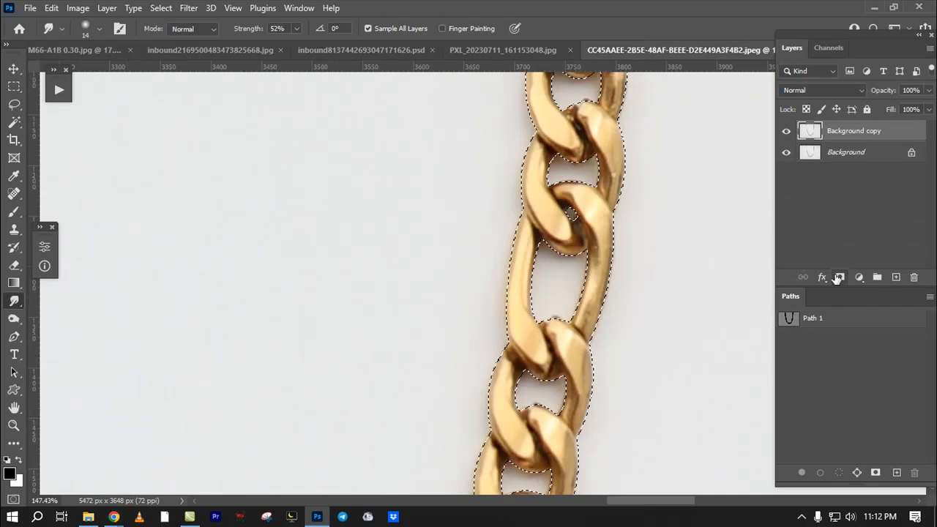
{"action": "left_click", "coordinate": [839, 277]}
Step: Add a solid color fill layer in white (ffffff) directly above the Background layer
{"action": "left_click", "coordinate": [838, 153]}
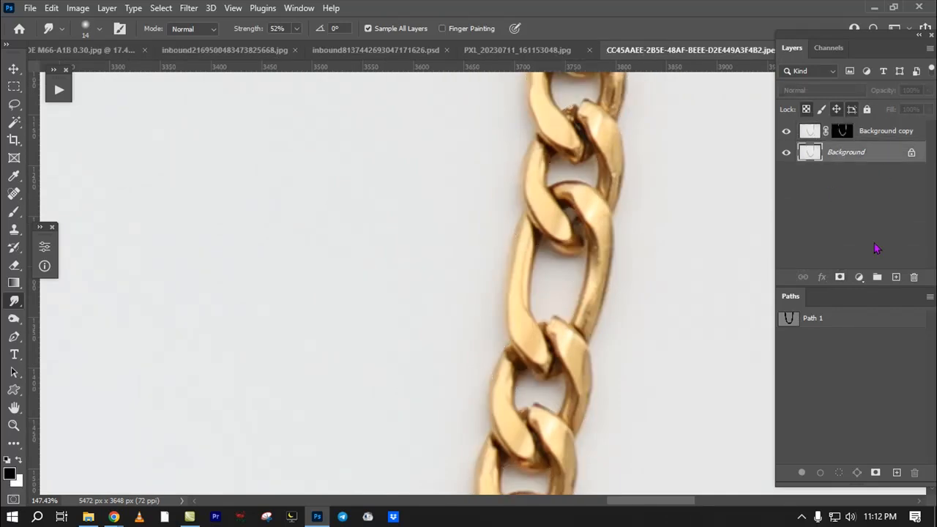
{"action": "left_click", "coordinate": [858, 278]}
{"action": "left_click", "coordinate": [864, 32]}
{"action": "type", "text": "ffffff"}
{"action": "key", "text": "Return"}
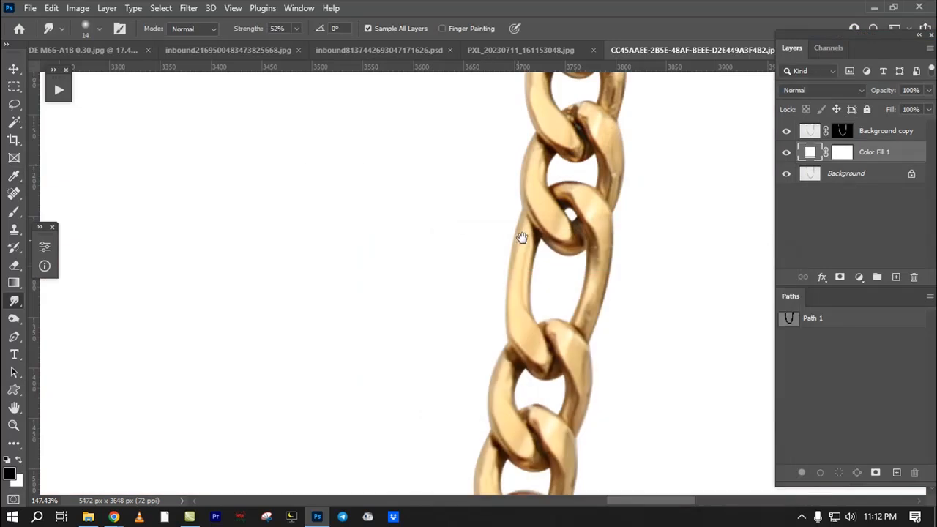
Step: Stamp all visible layers into a new merged layer above Background copy
{"action": "scroll", "coordinate": [519, 293], "scroll_direction": "down", "scroll_amount": 5}
{"action": "scroll", "coordinate": [573, 318], "scroll_direction": "up", "scroll_amount": 3}
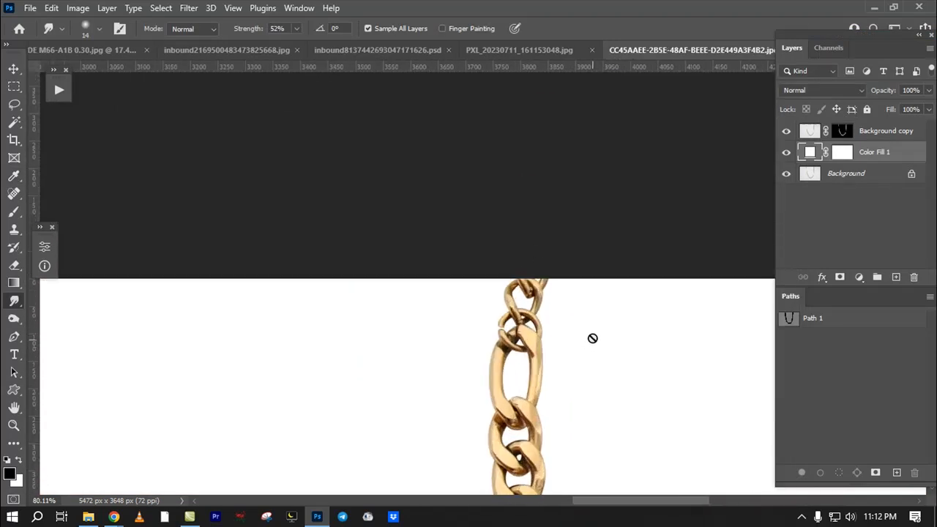
{"action": "left_click", "coordinate": [881, 137]}
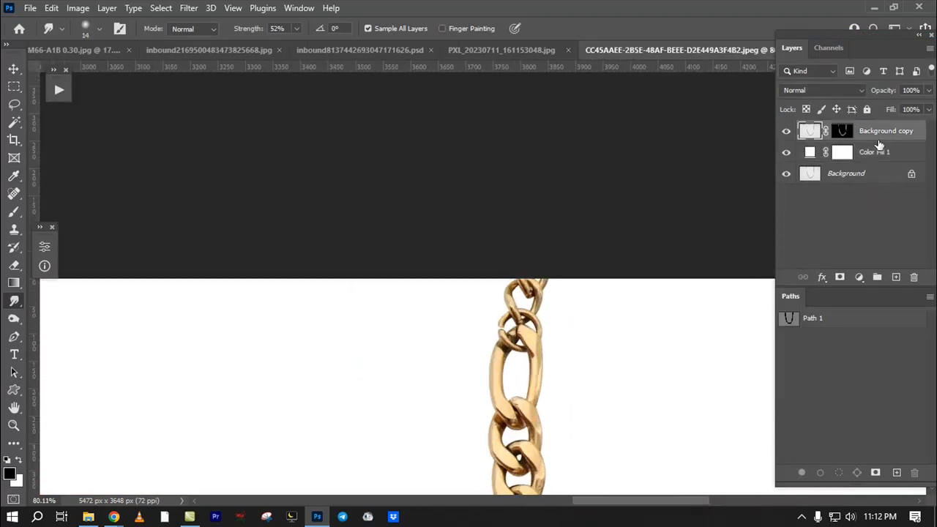
{"action": "scroll", "coordinate": [615, 241], "scroll_direction": "up", "scroll_amount": 6}
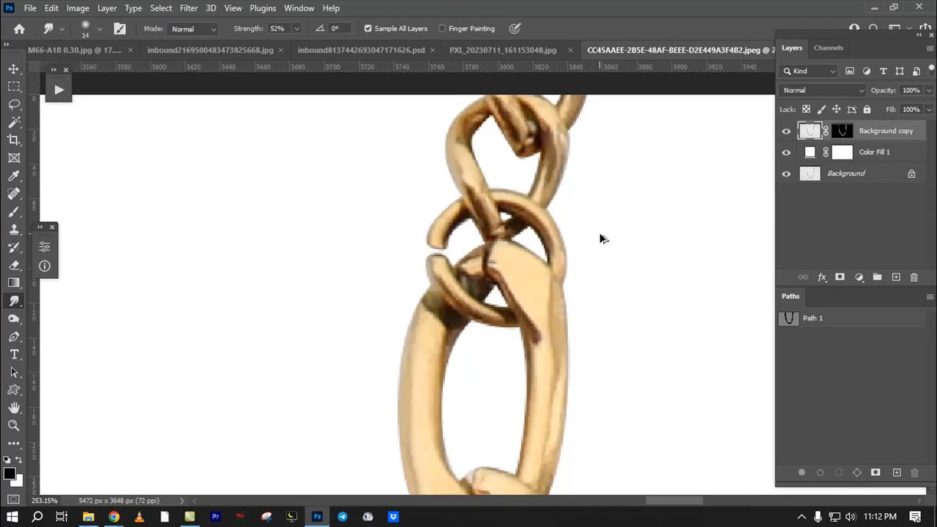
{"action": "key", "text": "ctrl+alt+shift+e"}
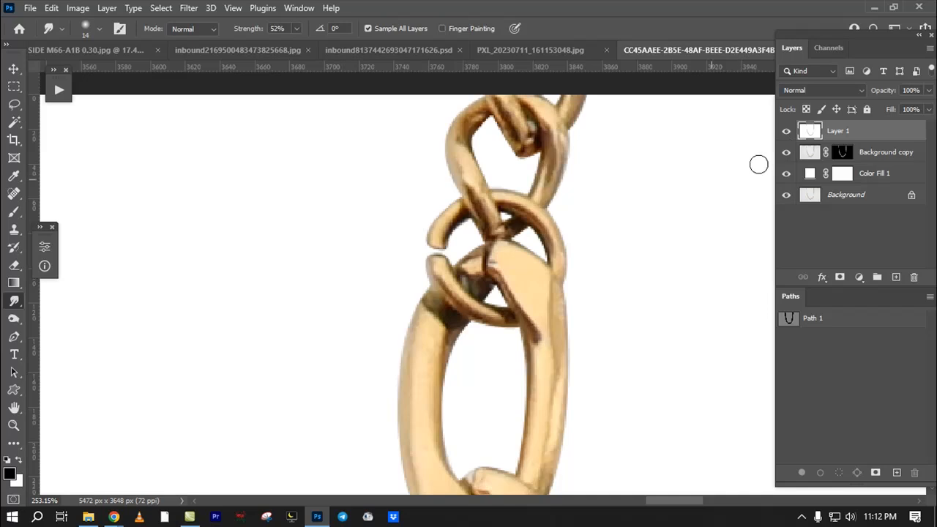
Step: Apply the Oil Paint filter to Layer 1 with Stylization 2.0, Cleanliness 2.0, Scale 10.0, Bristle Detail 10.0 and Lighting off
{"action": "left_click", "coordinate": [189, 8]}
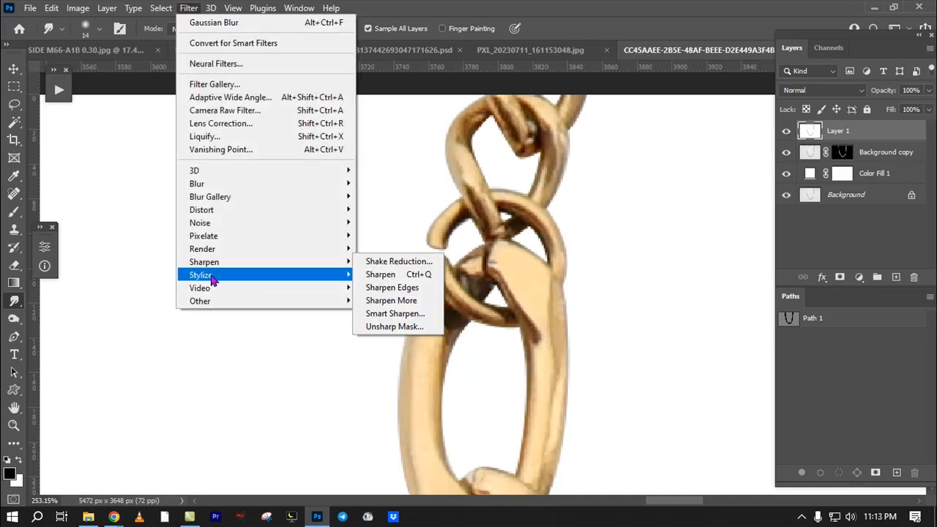
{"action": "mouse_move", "coordinate": [309, 277]}
{"action": "left_click", "coordinate": [378, 326]}
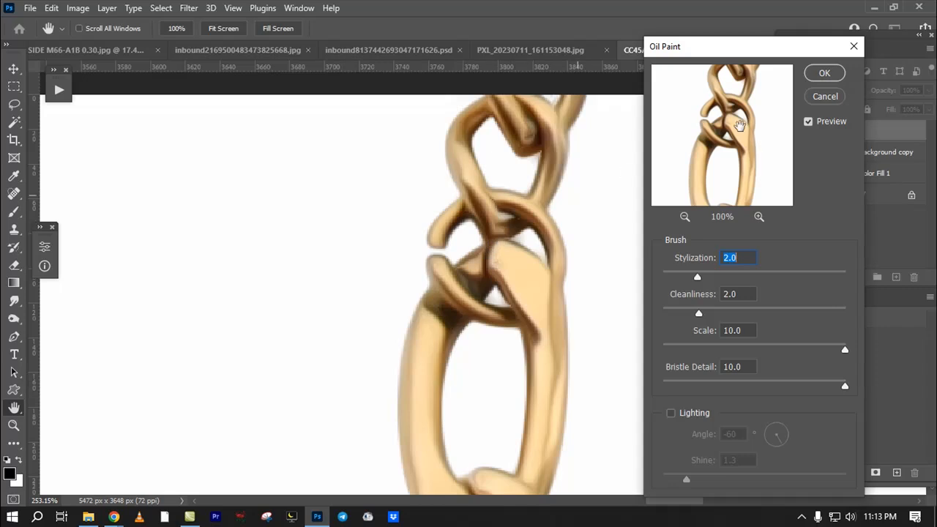
{"action": "left_click", "coordinate": [834, 79]}
Step: Lower the oil-painted Layer 1's opacity to 93%
{"action": "scroll", "coordinate": [567, 245], "scroll_direction": "down", "scroll_amount": 4}
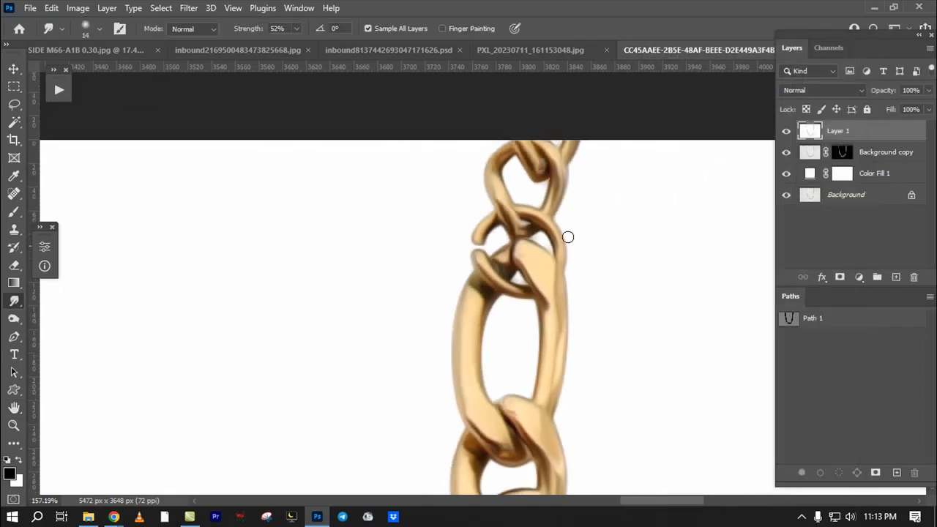
{"action": "scroll", "coordinate": [540, 287], "scroll_direction": "down", "scroll_amount": 5}
{"action": "left_click_drag", "start_coordinate": [554, 235], "coordinate": [710, 224]}
{"action": "left_click_drag", "start_coordinate": [576, 180], "coordinate": [496, 142]}
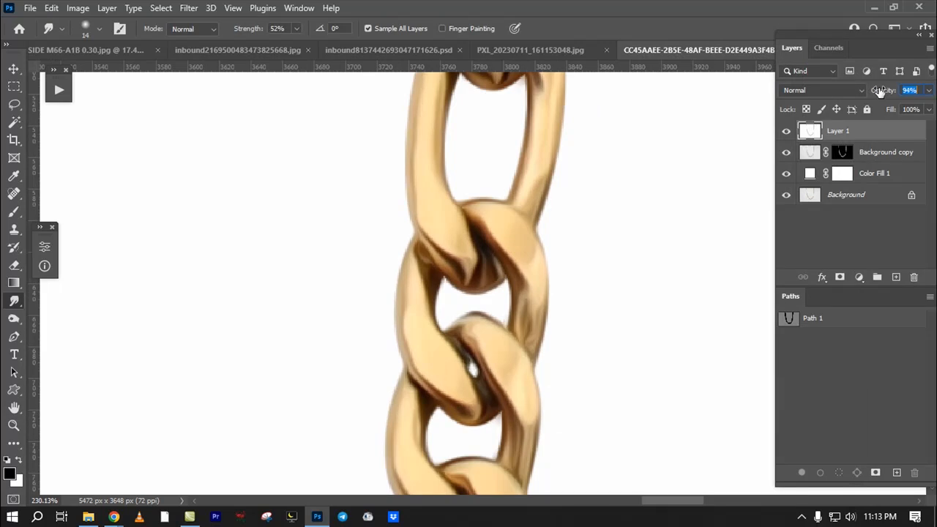
{"action": "scroll", "coordinate": [519, 241], "scroll_direction": "down", "scroll_amount": 10}
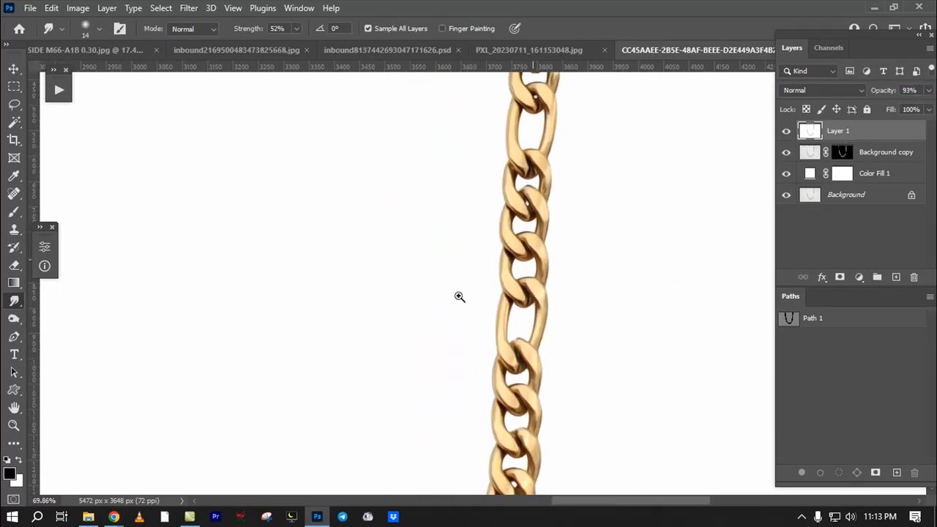
Step: Reduce Layer 1's opacity further and check the smoothed link surfaces along both sides of the chain
{"action": "left_click_drag", "start_coordinate": [513, 228], "coordinate": [586, 224]}
{"action": "left_click_drag", "start_coordinate": [549, 187], "coordinate": [549, 326]}
{"action": "left_click_drag", "start_coordinate": [549, 327], "coordinate": [592, 327]}
{"action": "left_click_drag", "start_coordinate": [537, 297], "coordinate": [548, 414]}
{"action": "left_click_drag", "start_coordinate": [355, 207], "coordinate": [439, 208]}
{"action": "left_click_drag", "start_coordinate": [441, 255], "coordinate": [454, 432]}
{"action": "left_click_drag", "start_coordinate": [400, 80], "coordinate": [490, 192]}
{"action": "left_click_drag", "start_coordinate": [446, 312], "coordinate": [395, 312]}
{"action": "left_click_drag", "start_coordinate": [397, 92], "coordinate": [437, 457]}
{"action": "left_click_drag", "start_coordinate": [453, 280], "coordinate": [493, 280]}
{"action": "left_click_drag", "start_coordinate": [421, 81], "coordinate": [432, 432]}
{"action": "left_click_drag", "start_coordinate": [454, 168], "coordinate": [454, 432]}
{"action": "left_click_drag", "start_coordinate": [451, 243], "coordinate": [476, 375]}
Step: Compare the links with and without Layer 1, leave it hidden, and add an empty layer above it
{"action": "left_click", "coordinate": [786, 131]}
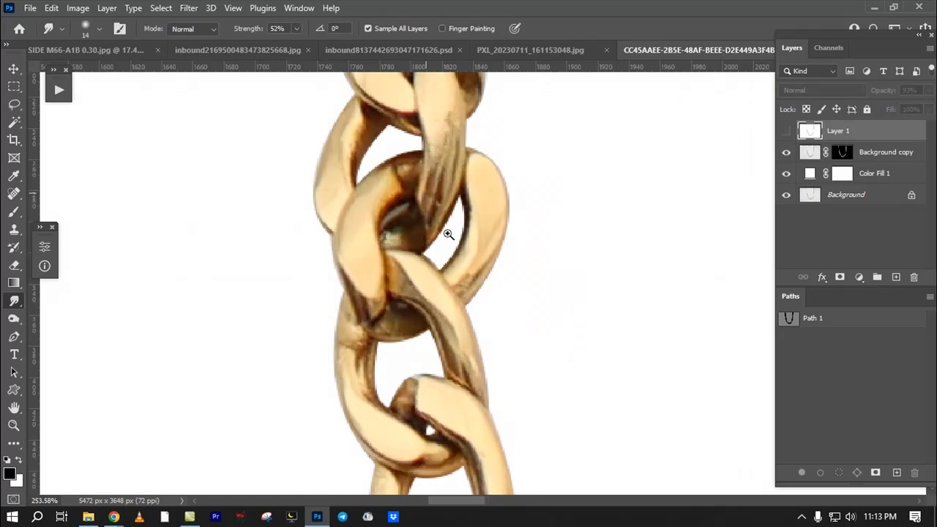
{"action": "left_click", "coordinate": [428, 205]}
{"action": "left_click", "coordinate": [785, 131]}
{"action": "left_click", "coordinate": [786, 131]}
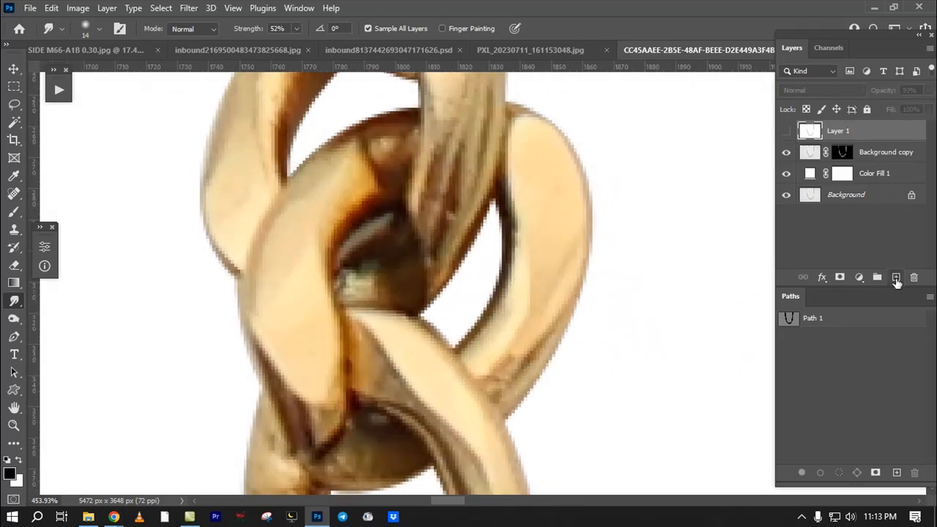
{"action": "left_click", "coordinate": [896, 279]}
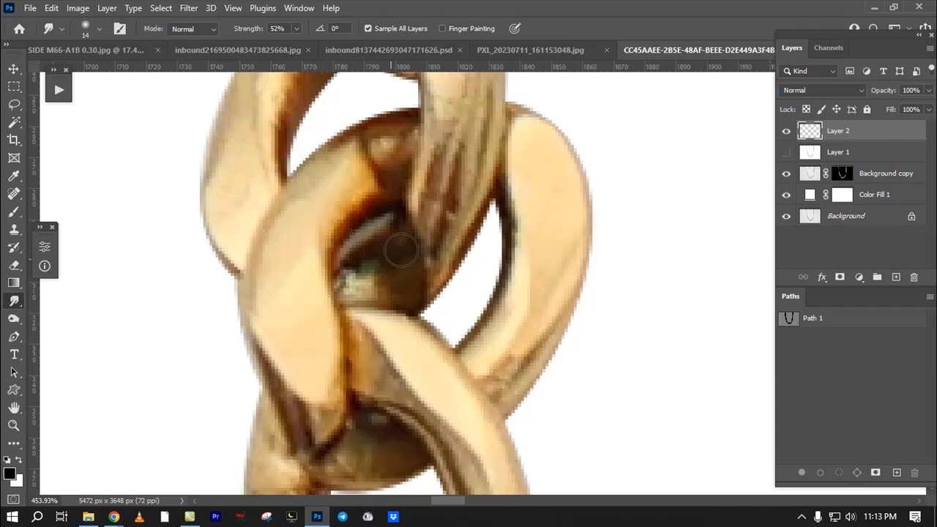
Step: Smudge the streaky reflections on the vertical link at the upper left of the chain with a 16 px brush
{"action": "left_click_drag", "start_coordinate": [396, 261], "coordinate": [406, 359]}
{"action": "key", "text": "bracketright"}
{"action": "mouse_move", "coordinate": [467, 150]}
{"action": "left_mouse_down"}
{"action": "mouse_move", "coordinate": [470, 232]}
{"action": "mouse_move", "coordinate": [449, 311]}
{"action": "mouse_move", "coordinate": [478, 162]}
{"action": "mouse_move", "coordinate": [464, 295]}
{"action": "mouse_move", "coordinate": [464, 255]}
{"action": "mouse_move", "coordinate": [442, 334]}
{"action": "left_mouse_up"}
{"action": "left_click_drag", "start_coordinate": [466, 260], "coordinate": [464, 234]}
{"action": "mouse_move", "coordinate": [470, 223]}
{"action": "left_mouse_down"}
{"action": "mouse_move", "coordinate": [439, 319]}
{"action": "mouse_move", "coordinate": [398, 355]}
{"action": "mouse_move", "coordinate": [444, 219]}
{"action": "mouse_move", "coordinate": [432, 303]}
{"action": "left_mouse_up"}
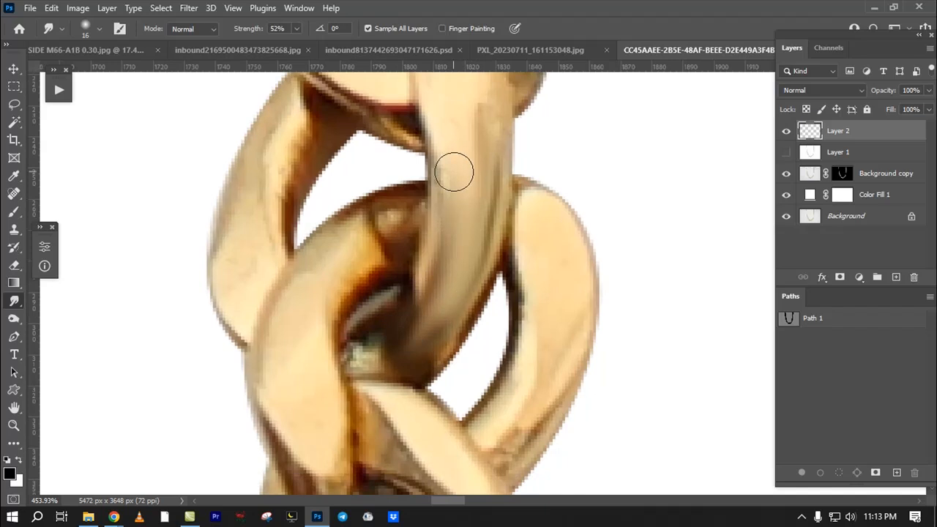
{"action": "left_click_drag", "start_coordinate": [481, 159], "coordinate": [452, 286]}
Step: Smudge the streaky reflections on the interlocking links around the vertical link, following the curve of each link
{"action": "mouse_move", "coordinate": [408, 224]}
{"action": "left_mouse_down"}
{"action": "mouse_move", "coordinate": [327, 288]}
{"action": "mouse_move", "coordinate": [295, 347]}
{"action": "mouse_move", "coordinate": [295, 422]}
{"action": "left_mouse_up"}
{"action": "left_click_drag", "start_coordinate": [289, 114], "coordinate": [240, 274]}
{"action": "mouse_move", "coordinate": [525, 230]}
{"action": "left_mouse_down"}
{"action": "mouse_move", "coordinate": [536, 266]}
{"action": "mouse_move", "coordinate": [506, 371]}
{"action": "left_mouse_up"}
{"action": "scroll", "coordinate": [536, 271], "scroll_direction": "down", "scroll_amount": 3}
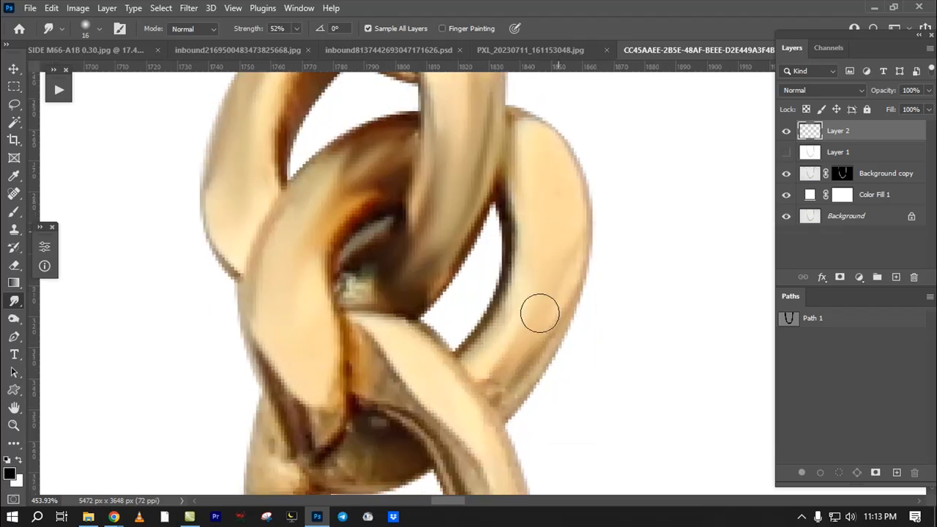
{"action": "scroll", "coordinate": [490, 273], "scroll_direction": "down", "scroll_amount": 3}
{"action": "mouse_move", "coordinate": [398, 199]}
{"action": "left_mouse_down"}
{"action": "mouse_move", "coordinate": [408, 276]}
{"action": "mouse_move", "coordinate": [435, 310]}
{"action": "left_mouse_up"}
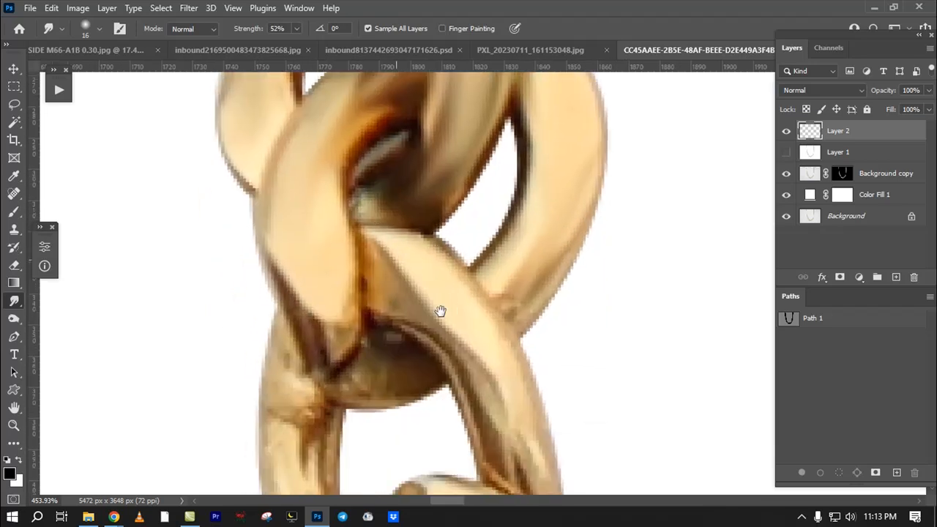
{"action": "scroll", "coordinate": [435, 310], "scroll_direction": "down", "scroll_amount": 3}
{"action": "mouse_move", "coordinate": [442, 242]}
{"action": "left_mouse_down"}
{"action": "mouse_move", "coordinate": [494, 376]}
{"action": "mouse_move", "coordinate": [481, 343]}
{"action": "left_mouse_up"}
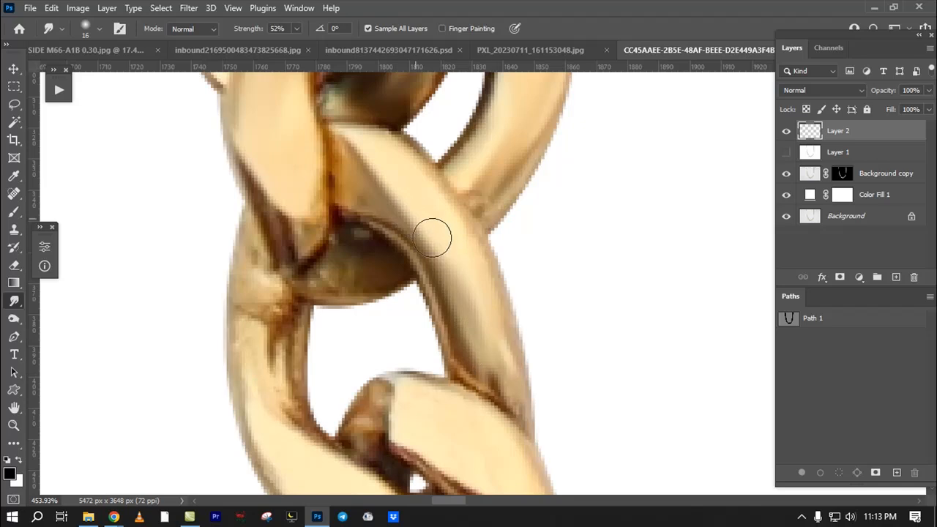
Step: Smudge the dark blotches and rough reflections on the next links down the chain, including the long link's edges
{"action": "left_click_drag", "start_coordinate": [444, 265], "coordinate": [455, 286]}
{"action": "mouse_move", "coordinate": [300, 205]}
{"action": "left_mouse_down"}
{"action": "mouse_move", "coordinate": [319, 272]}
{"action": "mouse_move", "coordinate": [372, 282]}
{"action": "left_mouse_up"}
{"action": "mouse_move", "coordinate": [266, 281]}
{"action": "left_mouse_down"}
{"action": "mouse_move", "coordinate": [301, 196]}
{"action": "mouse_move", "coordinate": [300, 302]}
{"action": "left_mouse_up"}
{"action": "mouse_move", "coordinate": [319, 230]}
{"action": "left_mouse_down"}
{"action": "mouse_move", "coordinate": [339, 386]}
{"action": "mouse_move", "coordinate": [297, 197]}
{"action": "left_mouse_up"}
{"action": "left_click_drag", "start_coordinate": [306, 261], "coordinate": [297, 154]}
{"action": "mouse_move", "coordinate": [403, 214]}
{"action": "left_mouse_down"}
{"action": "mouse_move", "coordinate": [427, 224]}
{"action": "mouse_move", "coordinate": [412, 175]}
{"action": "left_mouse_up"}
{"action": "left_click_drag", "start_coordinate": [478, 202], "coordinate": [459, 117]}
{"action": "mouse_move", "coordinate": [467, 168]}
{"action": "left_mouse_down"}
{"action": "mouse_move", "coordinate": [517, 330]}
{"action": "mouse_move", "coordinate": [487, 178]}
{"action": "left_mouse_up"}
{"action": "mouse_move", "coordinate": [528, 358]}
{"action": "left_mouse_down"}
{"action": "mouse_move", "coordinate": [521, 249]}
{"action": "mouse_move", "coordinate": [522, 315]}
{"action": "left_mouse_up"}
{"action": "mouse_move", "coordinate": [526, 232]}
{"action": "left_mouse_down"}
{"action": "mouse_move", "coordinate": [537, 327]}
{"action": "mouse_move", "coordinate": [519, 203]}
{"action": "left_mouse_up"}
{"action": "mouse_move", "coordinate": [532, 278]}
{"action": "left_mouse_down"}
{"action": "mouse_move", "coordinate": [516, 179]}
{"action": "mouse_move", "coordinate": [538, 480]}
{"action": "left_mouse_up"}
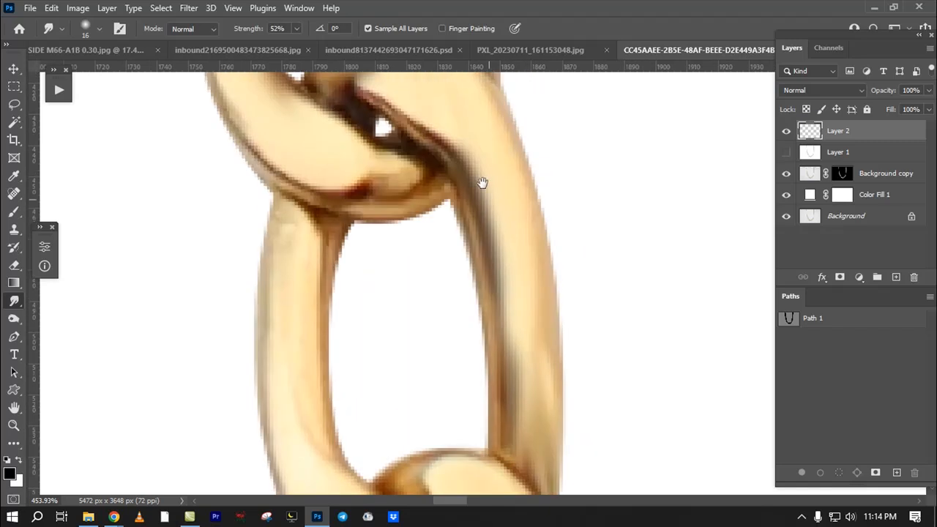
Step: Reduce the smudge brush to 13 px and smooth the reflections where the long link meets its neighbouring links
{"action": "left_click_drag", "start_coordinate": [484, 189], "coordinate": [561, 289]}
{"action": "key", "text": "["}
{"action": "mouse_move", "coordinate": [434, 272]}
{"action": "left_mouse_down"}
{"action": "mouse_move", "coordinate": [479, 286]}
{"action": "mouse_move", "coordinate": [439, 286]}
{"action": "mouse_move", "coordinate": [478, 227]}
{"action": "left_mouse_up"}
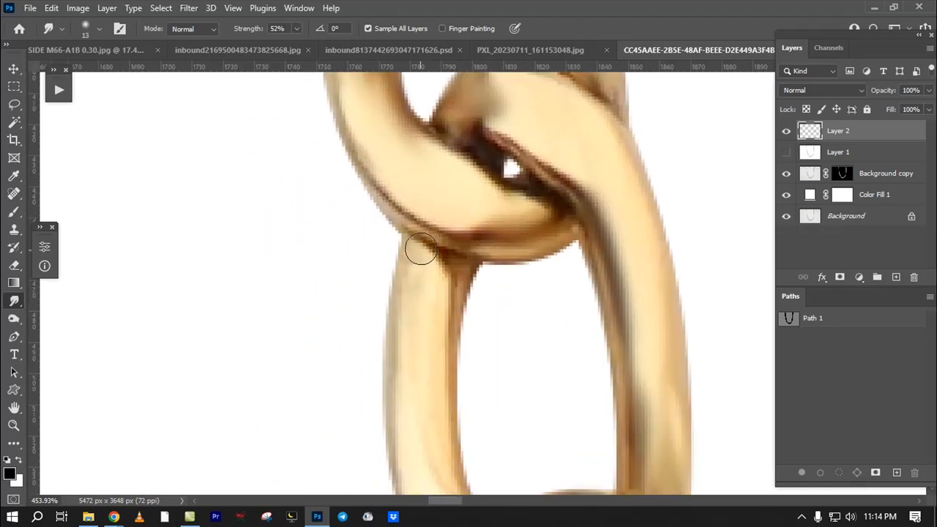
{"action": "scroll", "coordinate": [421, 251], "scroll_direction": "down", "scroll_amount": 5}
{"action": "mouse_move", "coordinate": [451, 271]}
{"action": "left_mouse_down"}
{"action": "mouse_move", "coordinate": [439, 203]}
{"action": "mouse_move", "coordinate": [412, 285]}
{"action": "left_mouse_up"}
{"action": "mouse_move", "coordinate": [512, 285]}
{"action": "left_mouse_down"}
{"action": "mouse_move", "coordinate": [486, 253]}
{"action": "mouse_move", "coordinate": [576, 358]}
{"action": "left_mouse_up"}
{"action": "mouse_move", "coordinate": [567, 362]}
{"action": "left_mouse_down"}
{"action": "mouse_move", "coordinate": [491, 193]}
{"action": "mouse_move", "coordinate": [556, 276]}
{"action": "left_mouse_up"}
{"action": "left_click_drag", "start_coordinate": [511, 201], "coordinate": [555, 306]}
{"action": "left_click_drag", "start_coordinate": [575, 236], "coordinate": [576, 335]}
{"action": "left_click_drag", "start_coordinate": [547, 149], "coordinate": [587, 341]}
Step: Hide the smudged Layer 2 and show the oil-painted Layer 1
{"action": "mouse_move", "coordinate": [524, 350]}
{"action": "left_mouse_down"}
{"action": "mouse_move", "coordinate": [478, 362]}
{"action": "mouse_move", "coordinate": [519, 195]}
{"action": "mouse_move", "coordinate": [579, 254]}
{"action": "mouse_move", "coordinate": [716, 163]}
{"action": "left_mouse_up"}
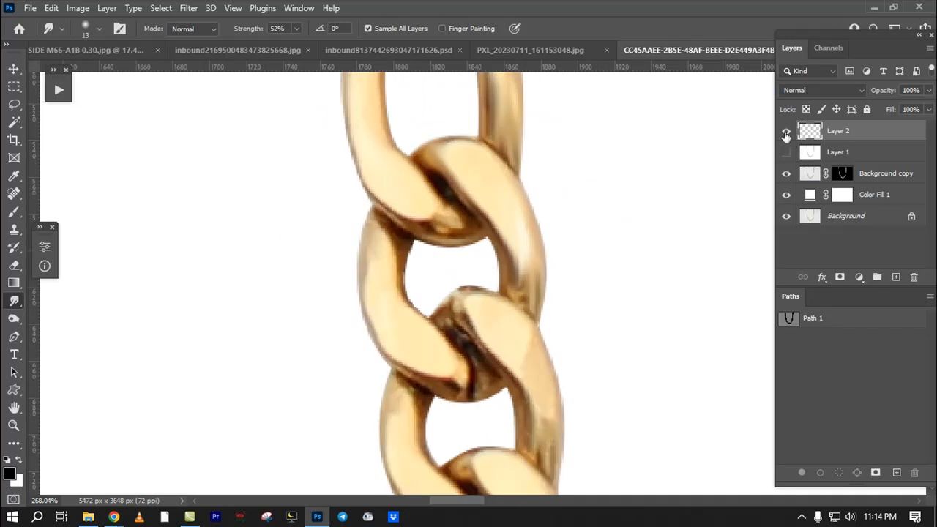
{"action": "left_click", "coordinate": [787, 137]}
{"action": "left_click", "coordinate": [785, 153]}
Step: Examine the oil-painted links up close and across the whole necklace, on both sides of the chain
{"action": "left_click_drag", "start_coordinate": [530, 324], "coordinate": [529, 174]}
{"action": "left_click_drag", "start_coordinate": [544, 225], "coordinate": [566, 251]}
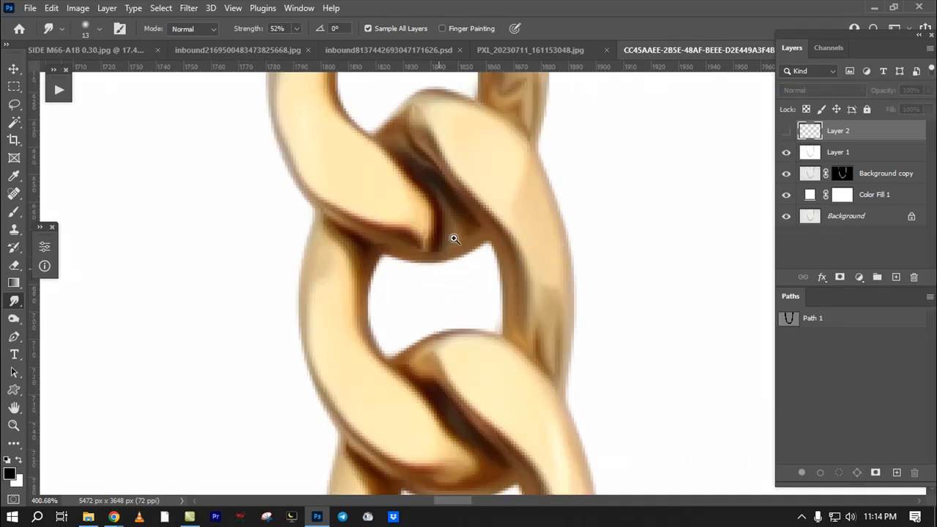
{"action": "left_click_drag", "start_coordinate": [454, 254], "coordinate": [429, 272]}
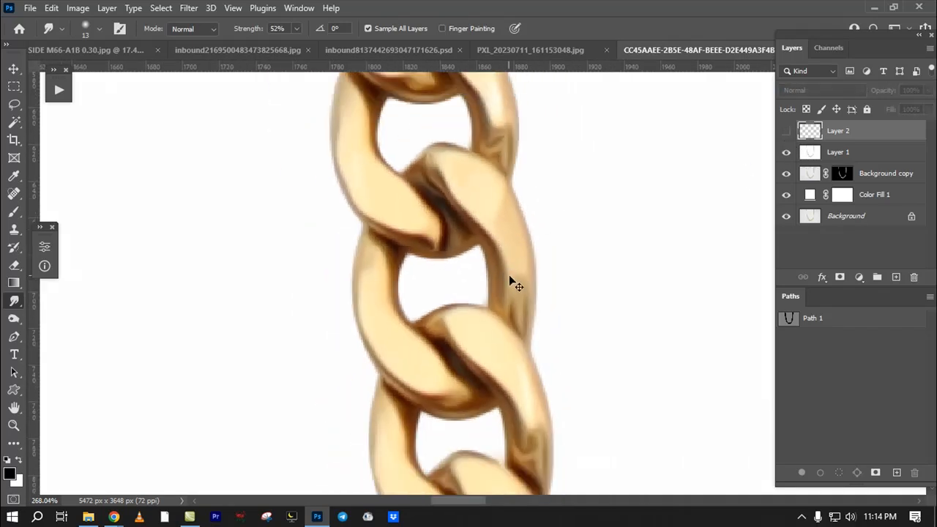
{"action": "key", "text": "ctrl+0"}
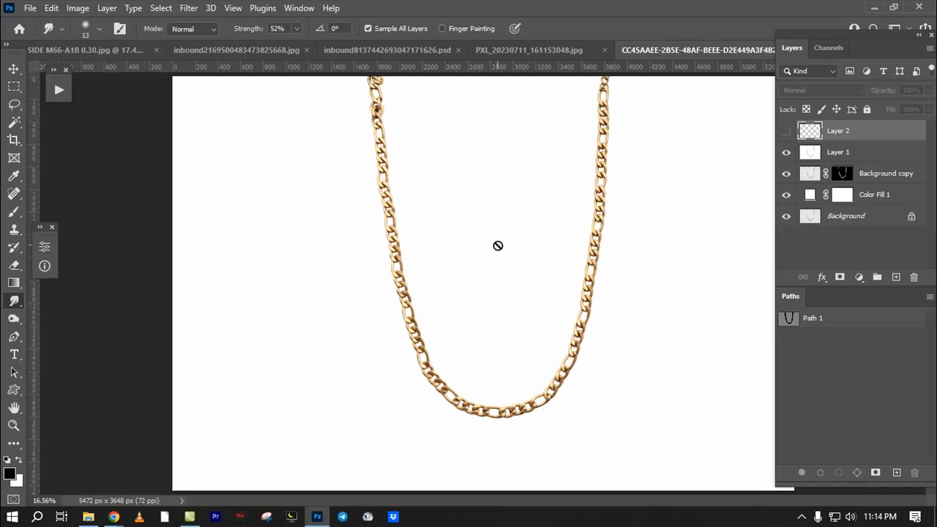
{"action": "left_click_drag", "start_coordinate": [612, 258], "coordinate": [603, 287]}
{"action": "left_click_drag", "start_coordinate": [573, 185], "coordinate": [535, 417]}
{"action": "left_click_drag", "start_coordinate": [574, 366], "coordinate": [614, 366]}
{"action": "left_click_drag", "start_coordinate": [534, 265], "coordinate": [761, 377]}
{"action": "left_click_drag", "start_coordinate": [618, 329], "coordinate": [381, 201]}
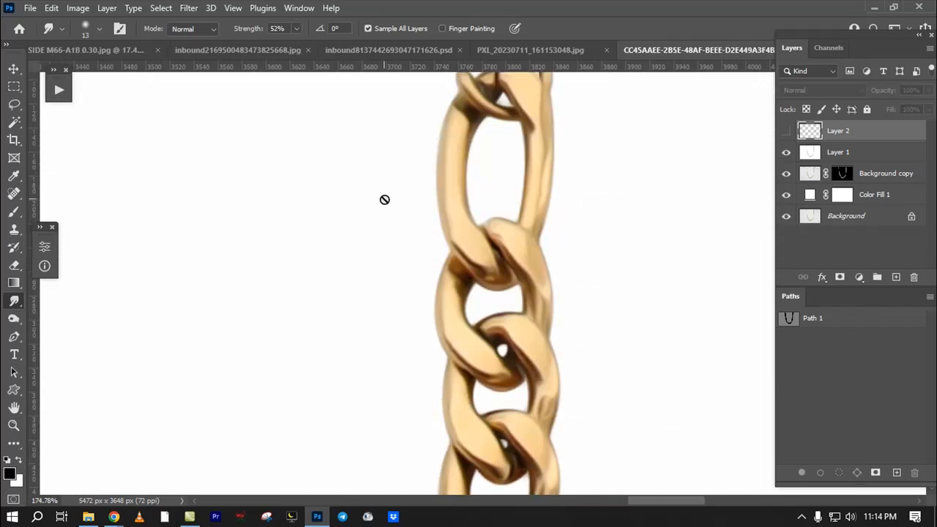
{"action": "left_click_drag", "start_coordinate": [474, 254], "coordinate": [573, 255]}
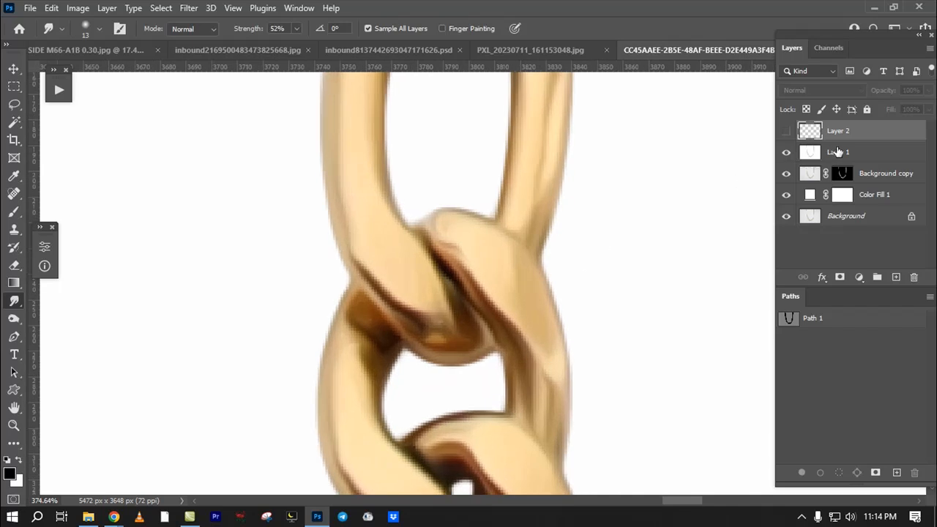
Step: Compare Layer 1 on and off, and apply Oil Paint to it again with Stylization 10 and Cleanliness 9.5
{"action": "left_click", "coordinate": [835, 152]}
{"action": "left_click", "coordinate": [787, 152]}
{"action": "left_click", "coordinate": [787, 153]}
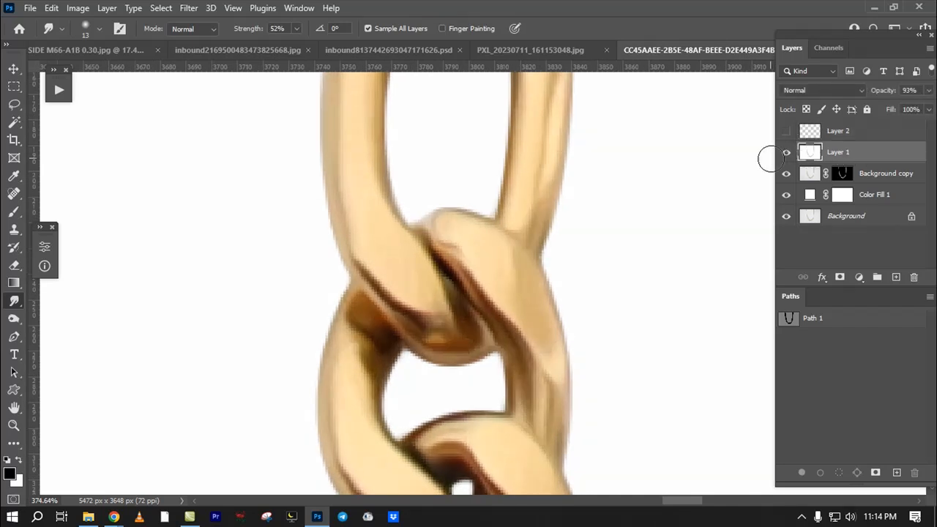
{"action": "left_click", "coordinate": [188, 7]}
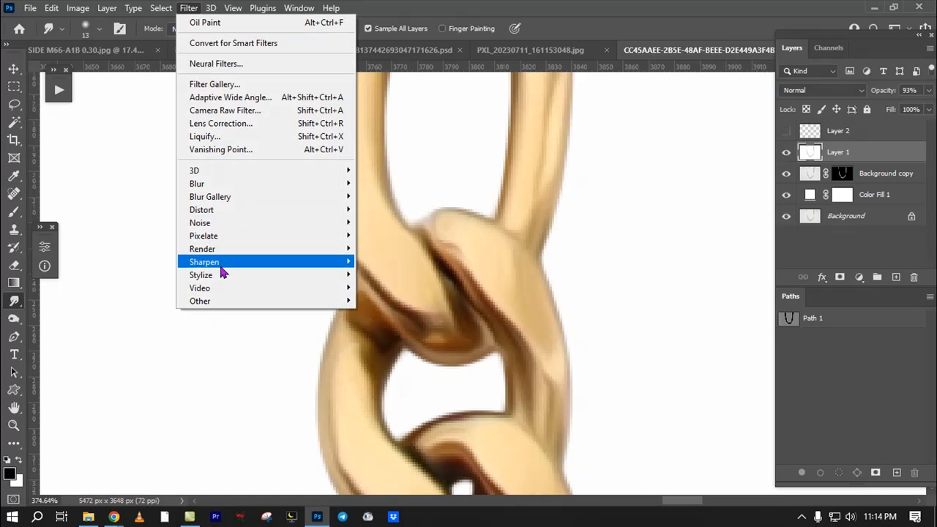
{"action": "mouse_move", "coordinate": [221, 275]}
{"action": "left_click", "coordinate": [376, 329]}
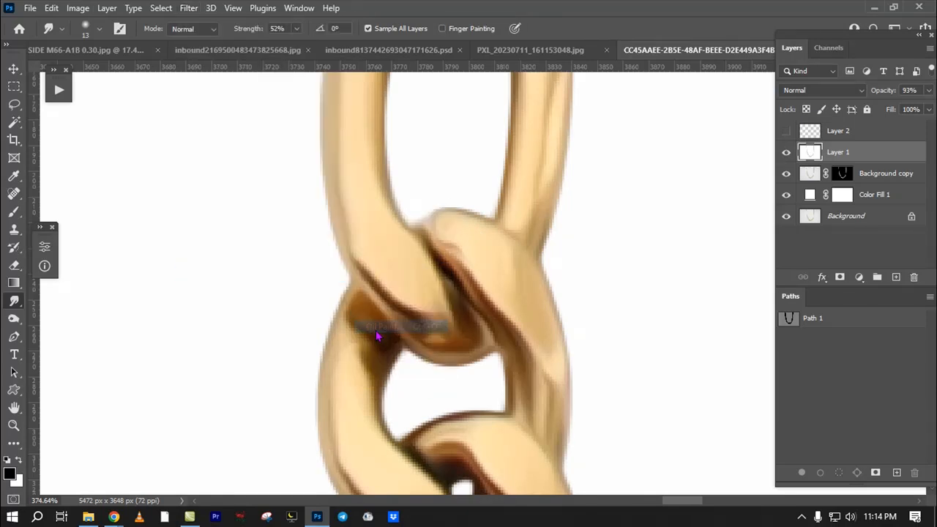
{"action": "left_click_drag", "start_coordinate": [698, 277], "coordinate": [853, 274]}
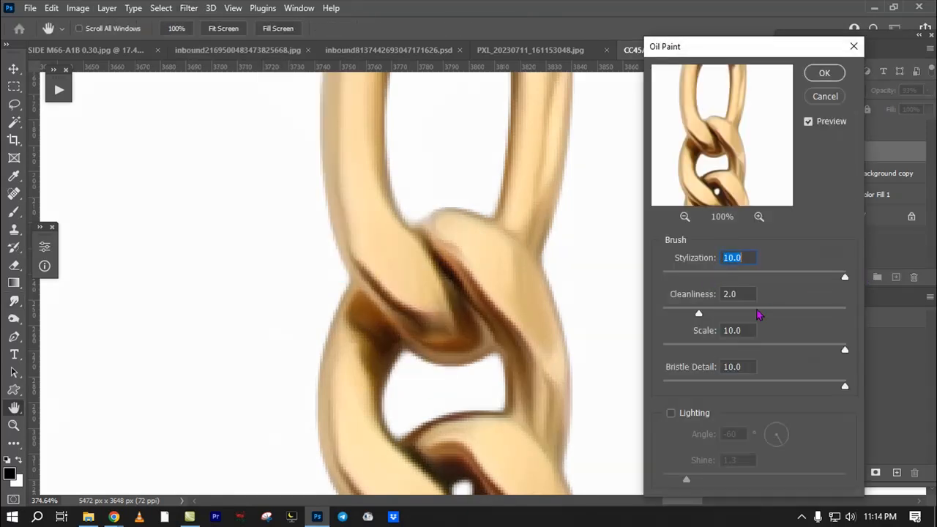
{"action": "left_click", "coordinate": [839, 315]}
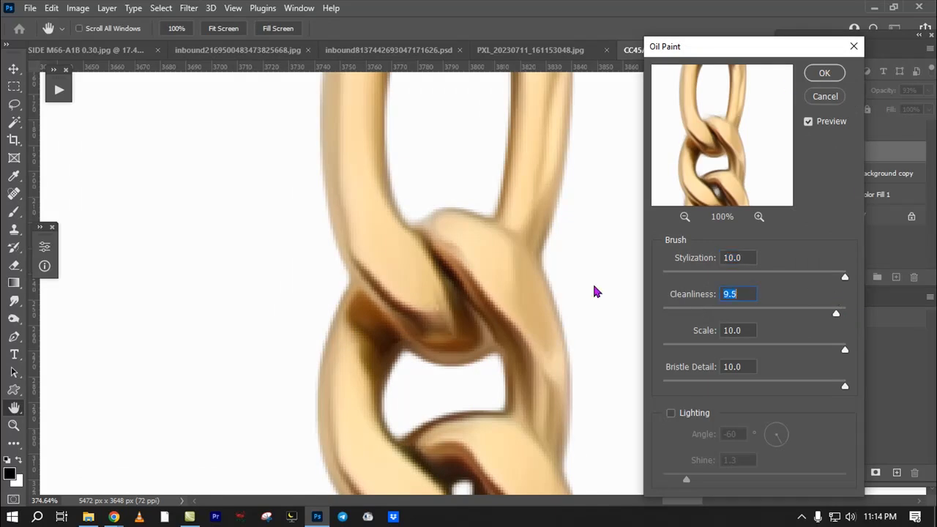
{"action": "left_click", "coordinate": [820, 76]}
{"action": "left_click", "coordinate": [836, 397]}
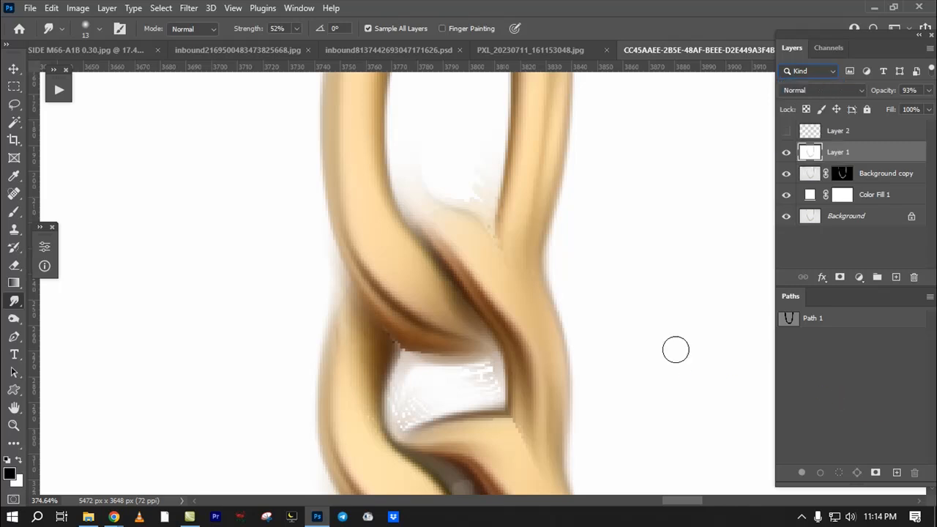
Step: Inspect the twice oil-painted links and compare them with and without Layer 1
{"action": "left_click_drag", "start_coordinate": [523, 343], "coordinate": [428, 209]}
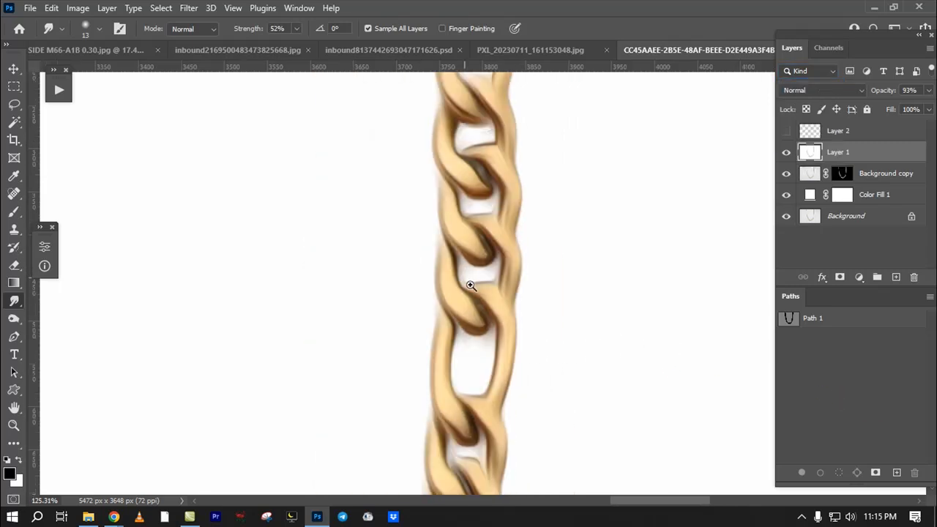
{"action": "left_click_drag", "start_coordinate": [464, 278], "coordinate": [504, 280]}
{"action": "left_click_drag", "start_coordinate": [505, 353], "coordinate": [505, 416]}
{"action": "left_click_drag", "start_coordinate": [481, 331], "coordinate": [443, 330]}
{"action": "left_click_drag", "start_coordinate": [458, 469], "coordinate": [774, 202]}
{"action": "left_click", "coordinate": [785, 152]}
{"action": "left_click", "coordinate": [786, 153]}
{"action": "left_click", "coordinate": [785, 152]}
Step: Check the other side of the chain by repeatedly toggling Layer 1 and examining the link edges closely
{"action": "left_click_drag", "start_coordinate": [502, 270], "coordinate": [501, 304]}
{"action": "left_click_drag", "start_coordinate": [484, 428], "coordinate": [546, 278]}
{"action": "left_click_drag", "start_coordinate": [525, 312], "coordinate": [681, 450]}
{"action": "left_click_drag", "start_coordinate": [352, 231], "coordinate": [746, 222]}
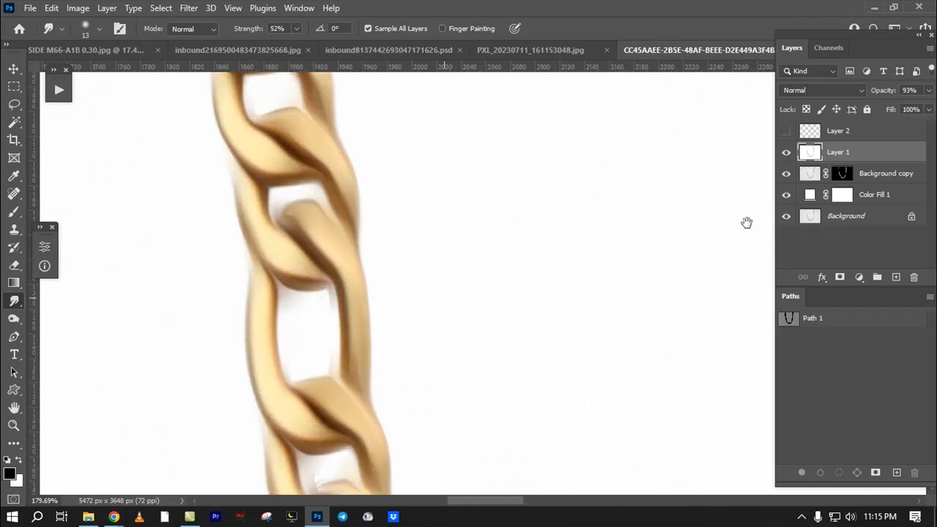
{"action": "left_click", "coordinate": [786, 152]}
{"action": "left_click", "coordinate": [786, 152]}
{"action": "left_click", "coordinate": [785, 153]}
{"action": "left_click", "coordinate": [786, 153]}
{"action": "left_click", "coordinate": [786, 152]}
{"action": "left_click", "coordinate": [785, 153]}
{"action": "scroll", "coordinate": [388, 257], "scroll_direction": "left", "scroll_amount": 3}
{"action": "left_click_drag", "start_coordinate": [386, 257], "coordinate": [412, 265]}
{"action": "left_click_drag", "start_coordinate": [411, 284], "coordinate": [418, 400]}
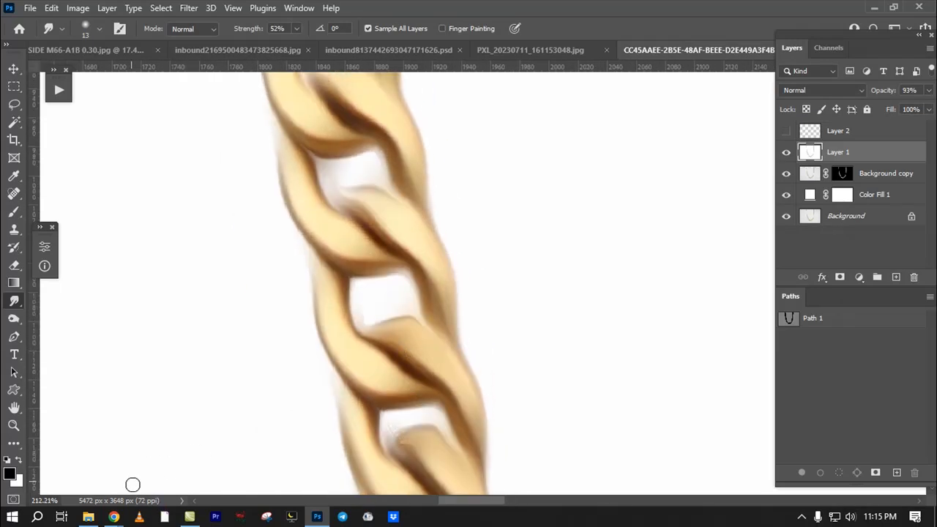
Step: Switch to the Google Meet call in Chrome and look through the participant list
{"action": "mouse_move", "coordinate": [113, 517]}
{"action": "left_click", "coordinate": [73, 469]}
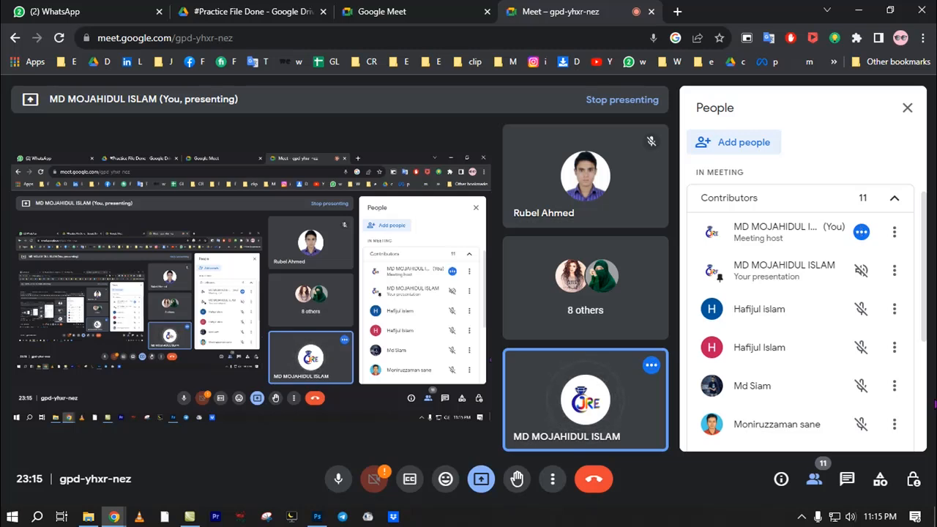
{"action": "scroll", "coordinate": [768, 335], "scroll_direction": "down", "scroll_amount": 3}
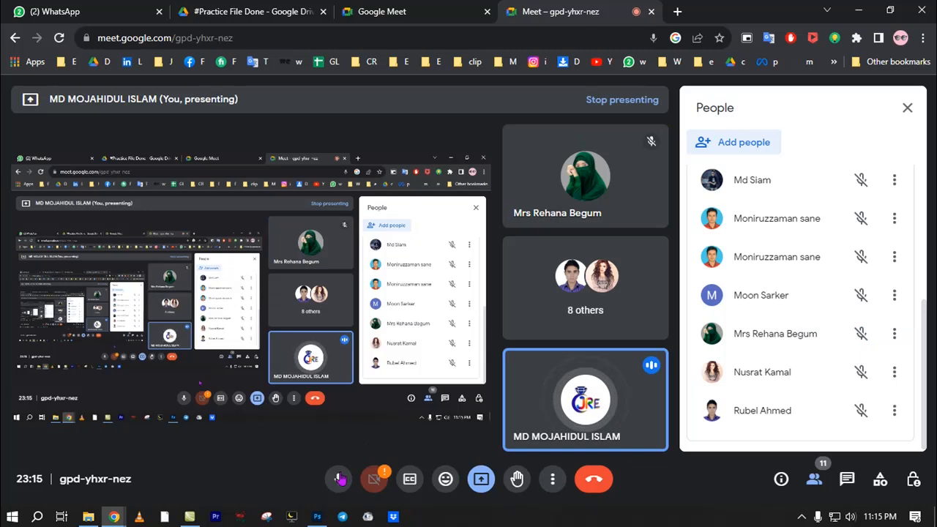
Step: Return to the necklace image in Photoshop and delete the oil-painted Layer 1
{"action": "left_click", "coordinate": [317, 516]}
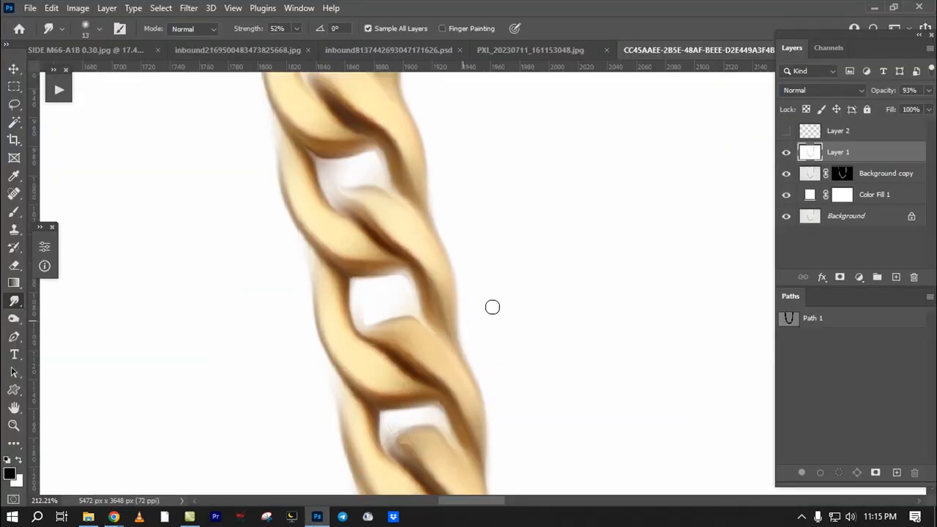
{"action": "left_click_drag", "start_coordinate": [878, 154], "coordinate": [913, 277]}
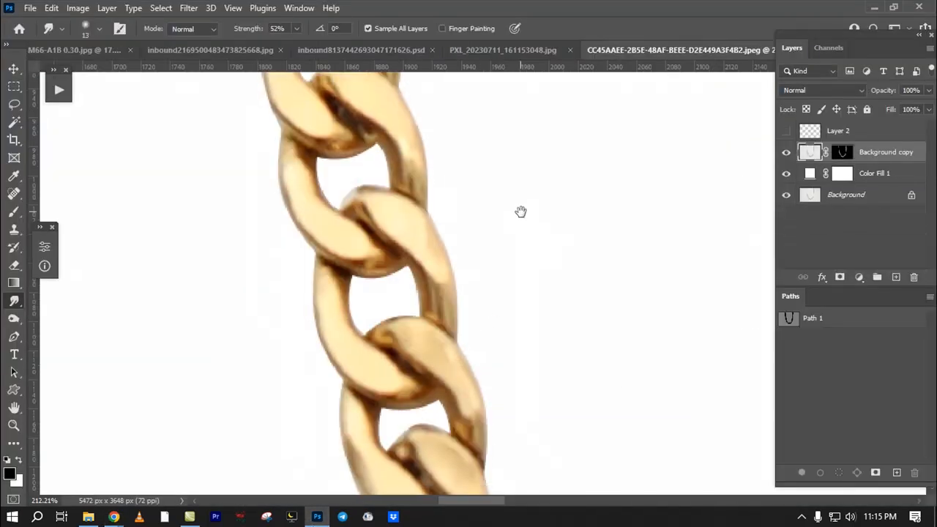
Step: Examine the masked chain without the oil paint, both as a whole and close up along its sides
{"action": "left_click_drag", "start_coordinate": [394, 251], "coordinate": [301, 344]}
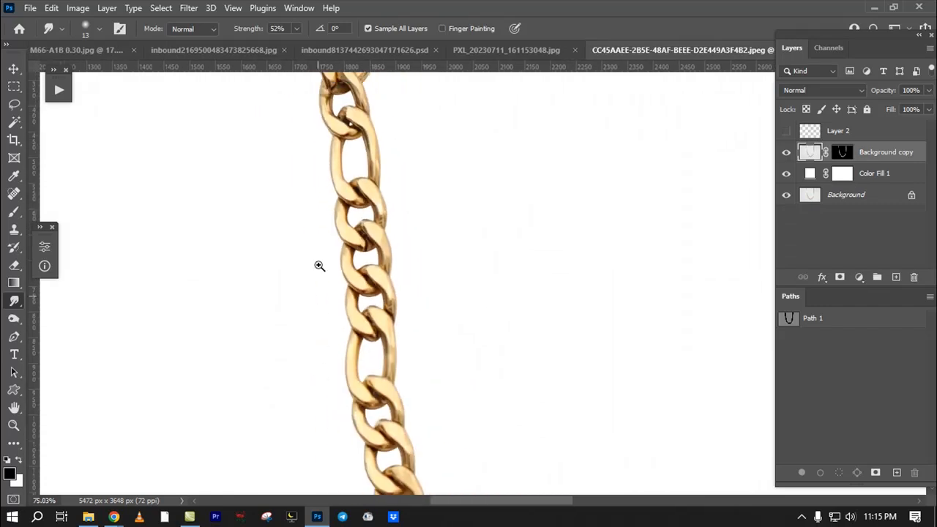
{"action": "left_click_drag", "start_coordinate": [318, 309], "coordinate": [257, 329]}
{"action": "mouse_move", "coordinate": [465, 333]}
{"action": "left_mouse_down"}
{"action": "mouse_move", "coordinate": [525, 221]}
{"action": "mouse_move", "coordinate": [665, 320]}
{"action": "mouse_move", "coordinate": [653, 315]}
{"action": "left_mouse_up"}
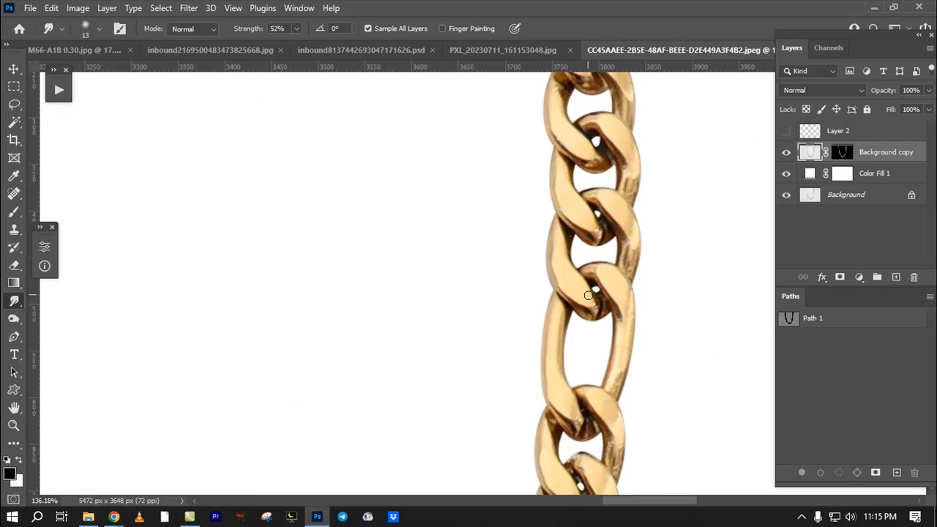
{"action": "key", "text": "ctrl+0"}
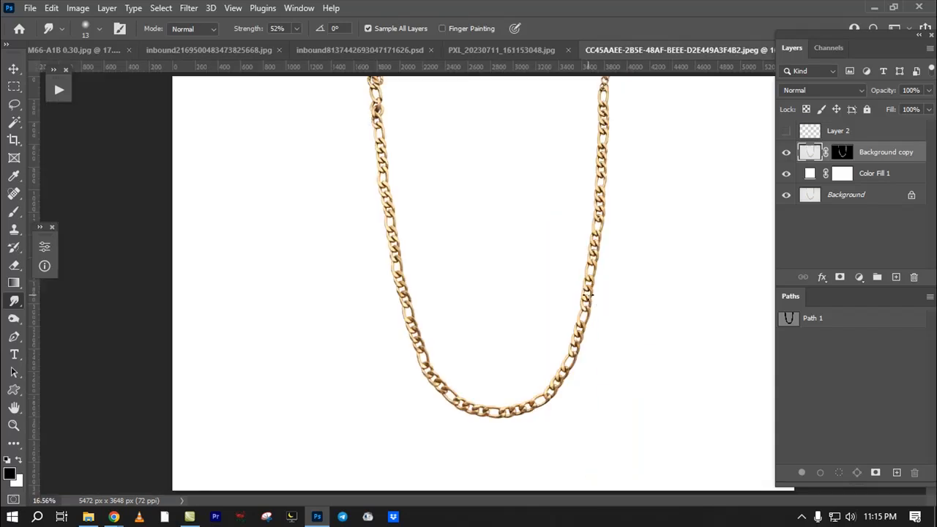
{"action": "left_click_drag", "start_coordinate": [582, 328], "coordinate": [637, 328]}
{"action": "left_click_drag", "start_coordinate": [647, 125], "coordinate": [549, 441]}
{"action": "left_click_drag", "start_coordinate": [586, 117], "coordinate": [541, 447]}
{"action": "left_click_drag", "start_coordinate": [574, 218], "coordinate": [538, 525]}
{"action": "left_click_drag", "start_coordinate": [538, 345], "coordinate": [577, 345]}
{"action": "left_click_drag", "start_coordinate": [567, 249], "coordinate": [545, 520]}
{"action": "left_click_drag", "start_coordinate": [532, 376], "coordinate": [464, 376]}
{"action": "left_click_drag", "start_coordinate": [549, 219], "coordinate": [555, 402]}
{"action": "left_click_drag", "start_coordinate": [577, 252], "coordinate": [622, 219]}
Step: Show the class-3 course folder in File Explorer, and return to the Google Meet call in Chrome
{"action": "left_click", "coordinate": [113, 514]}
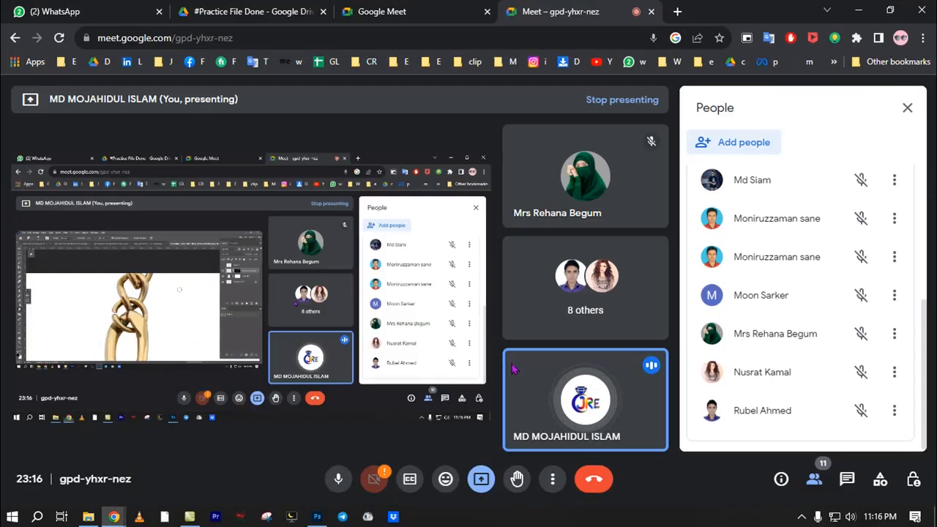
{"action": "left_click", "coordinate": [88, 516]}
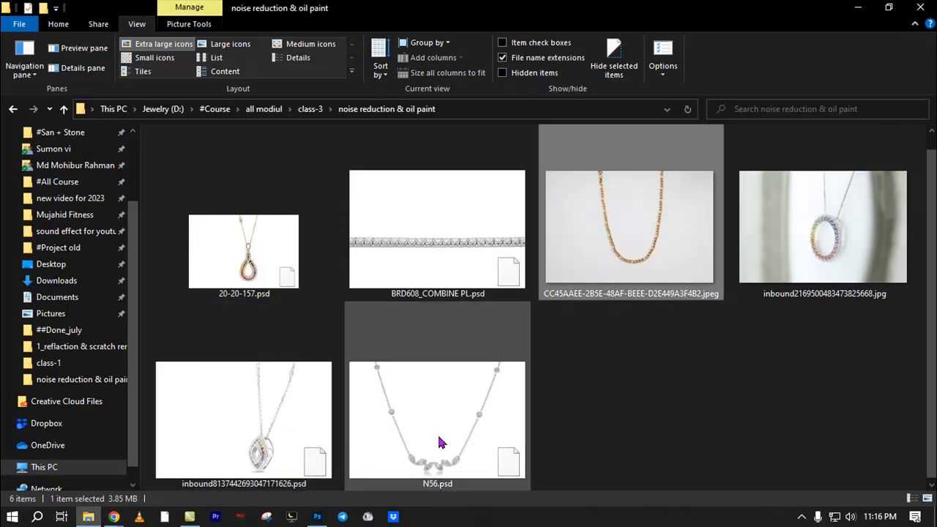
{"action": "left_click", "coordinate": [301, 110]}
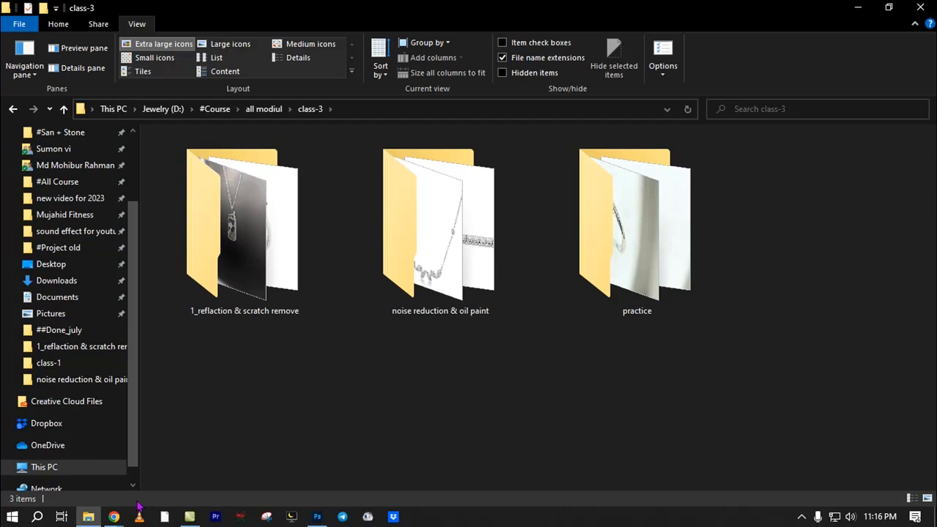
{"action": "mouse_move", "coordinate": [114, 516]}
{"action": "left_click", "coordinate": [125, 467]}
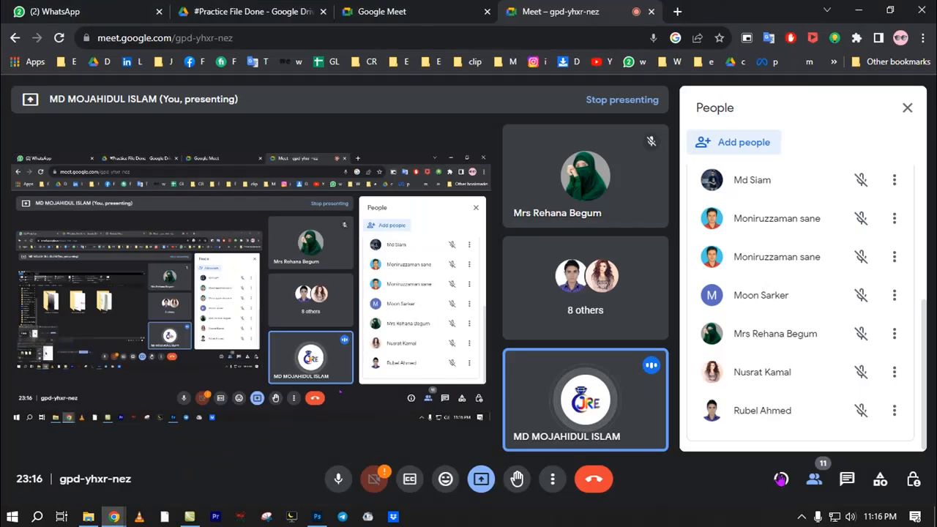